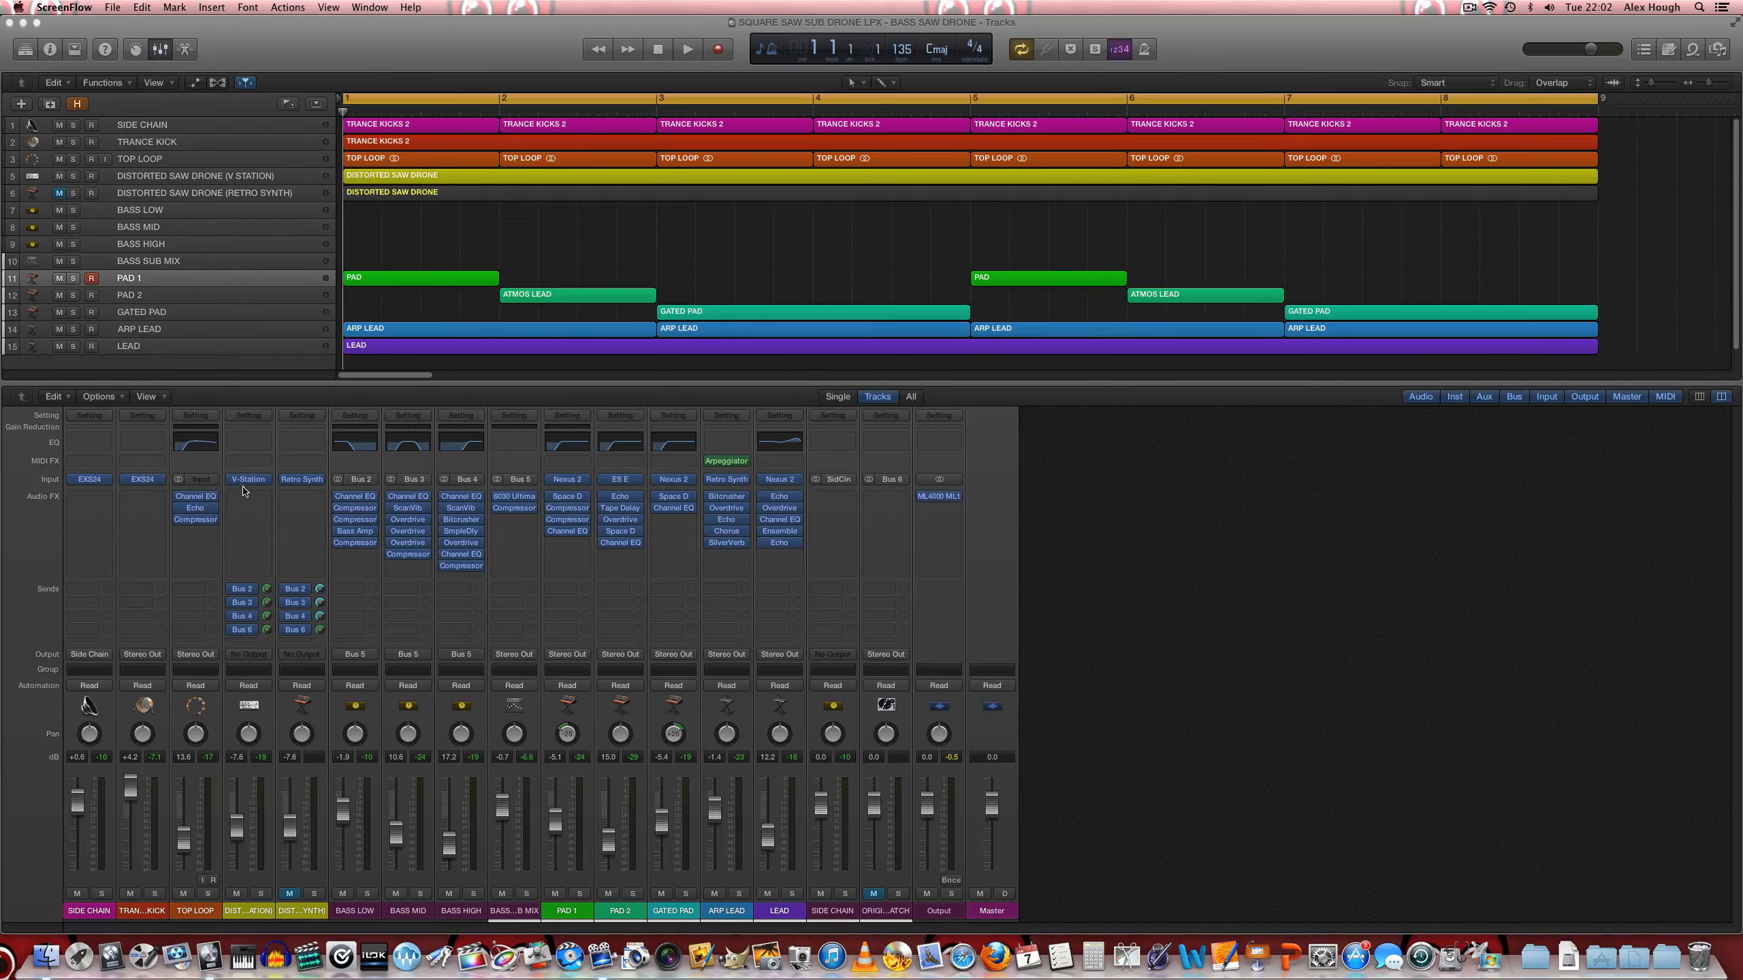
Step: Mute the Pad 1, Pad 2, Gated Pad, Arp Lead and Lead tracks, and play the bassline with drums to its end with cycling off
{"action": "left_click", "coordinate": [449, 283]}
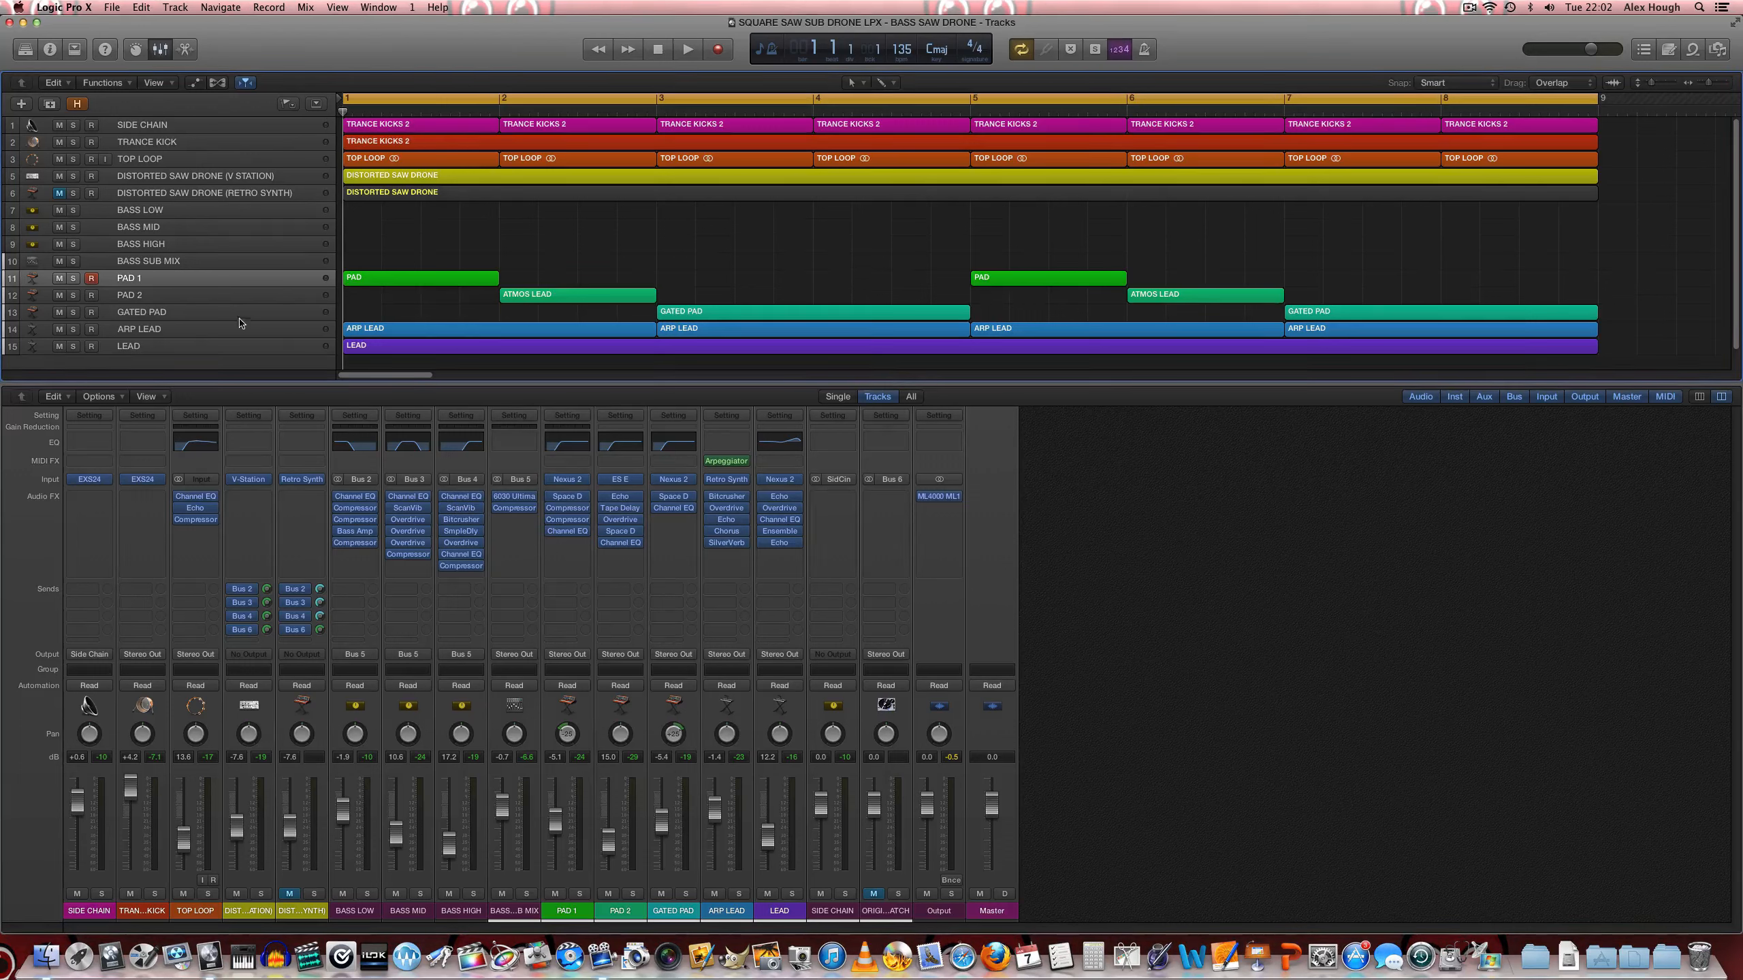
{"action": "left_click_drag", "start_coordinate": [59, 278], "coordinate": [89, 348]}
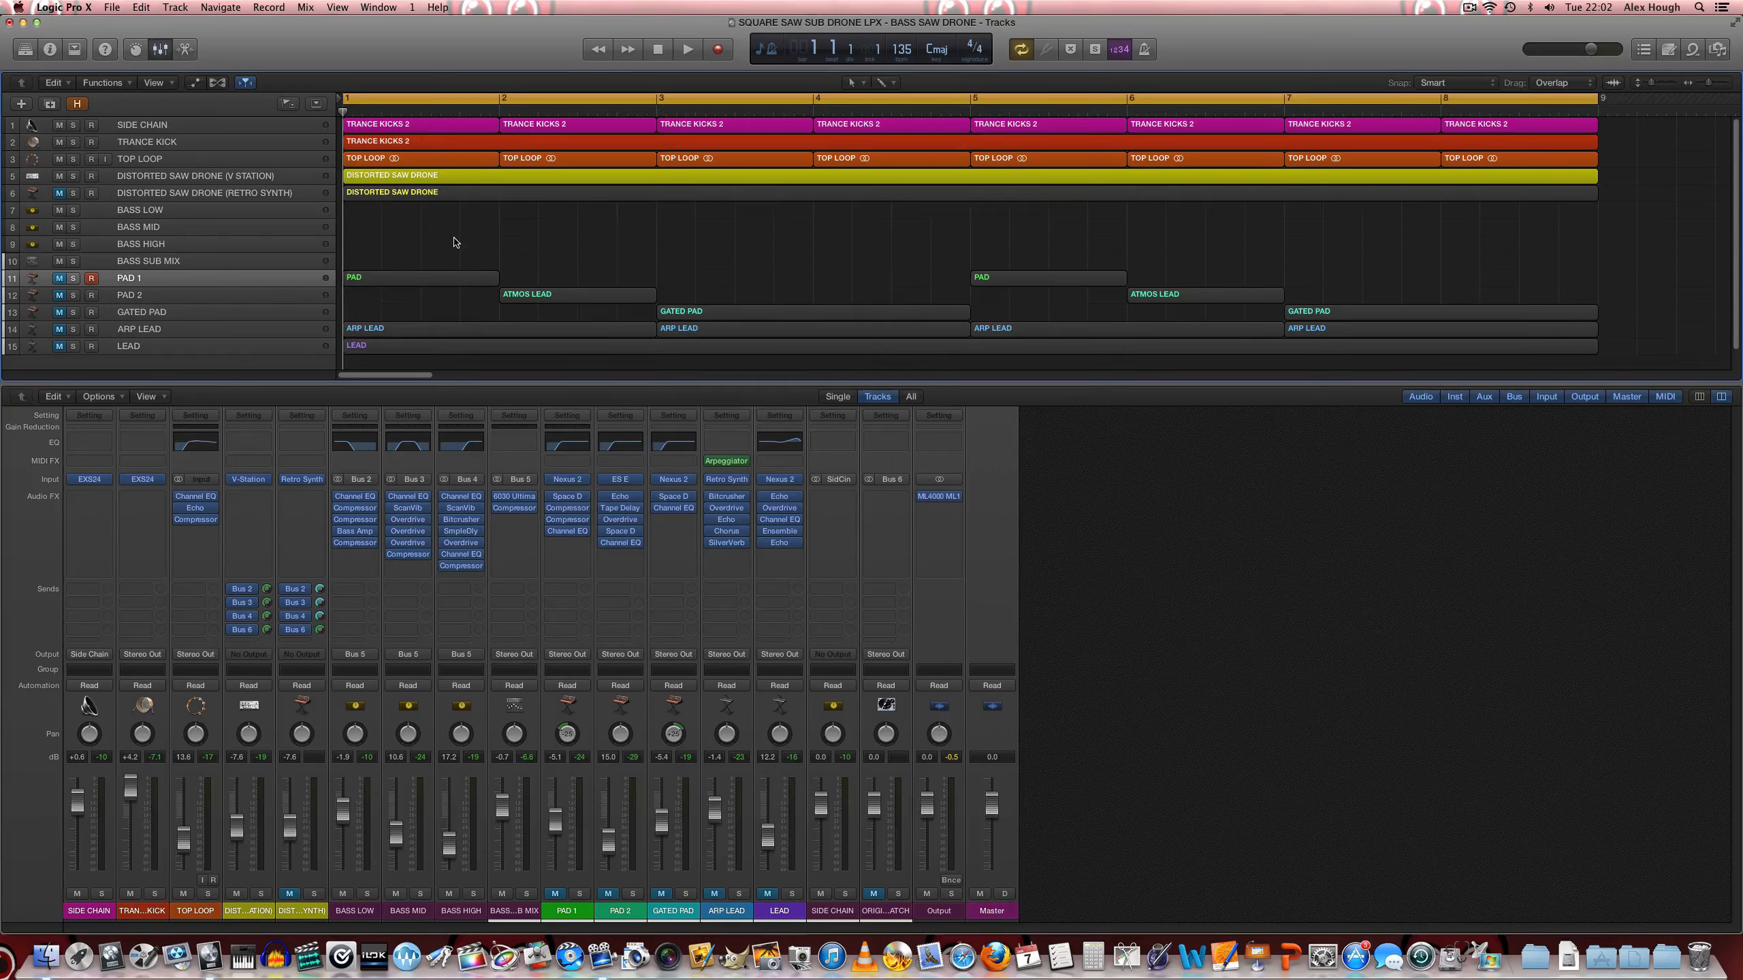
{"action": "key", "text": "space"}
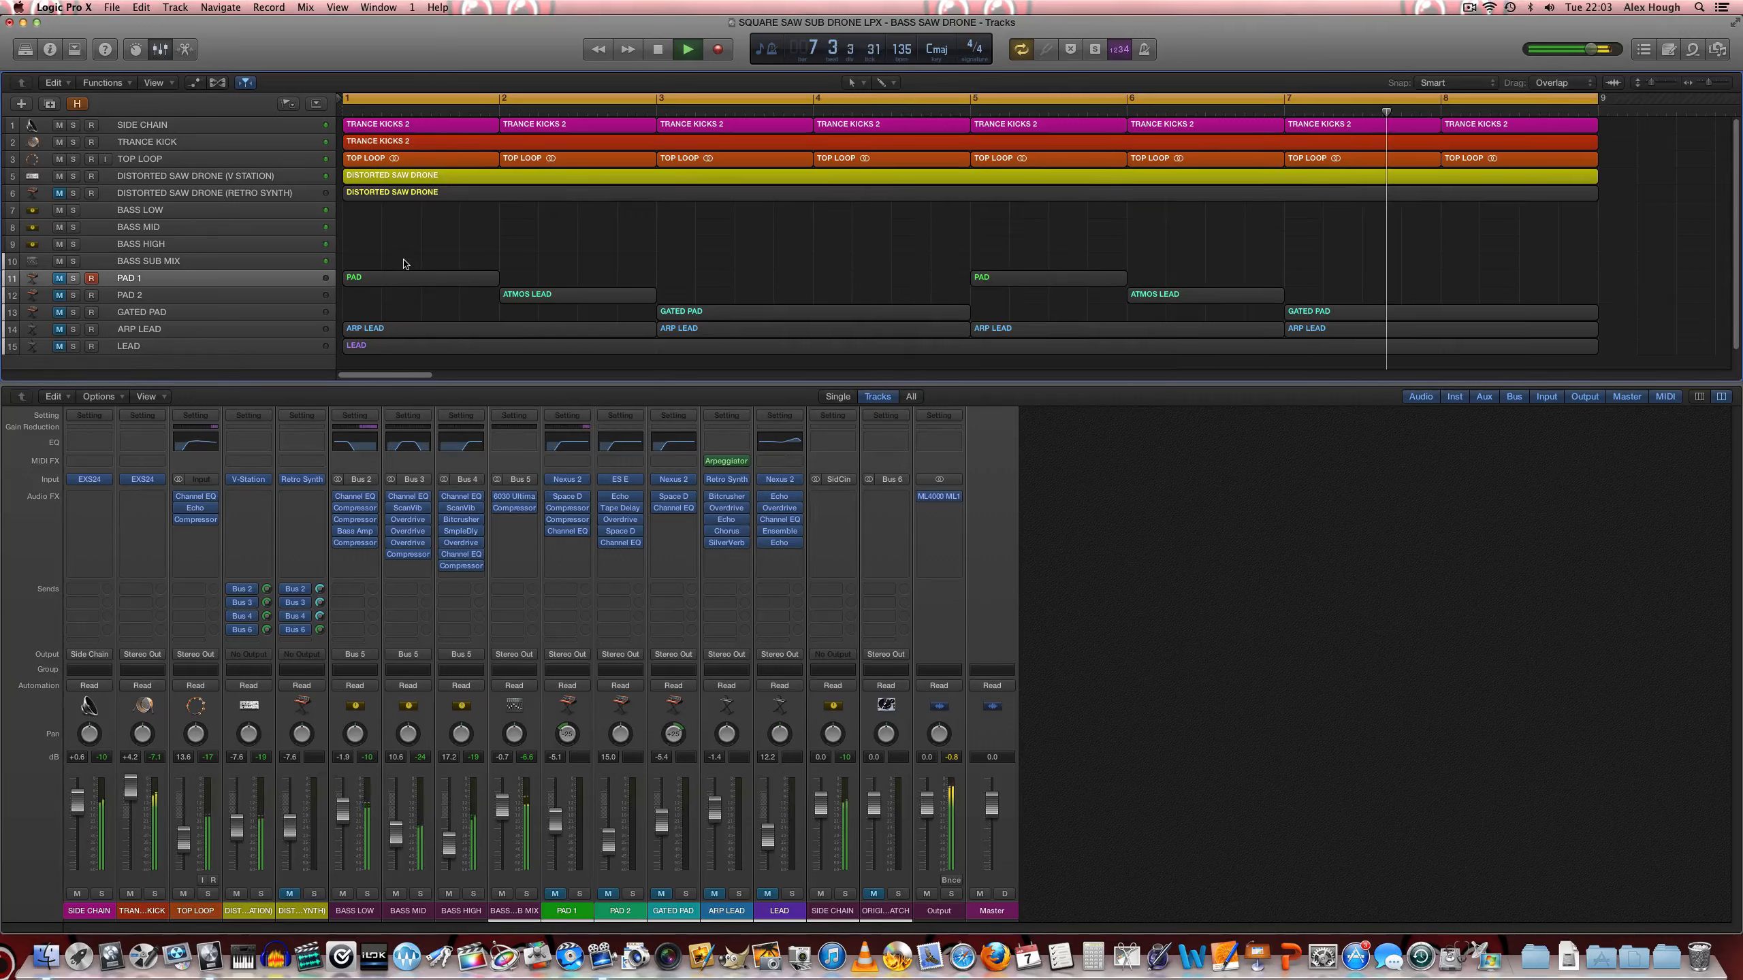
{"action": "key", "text": "c"}
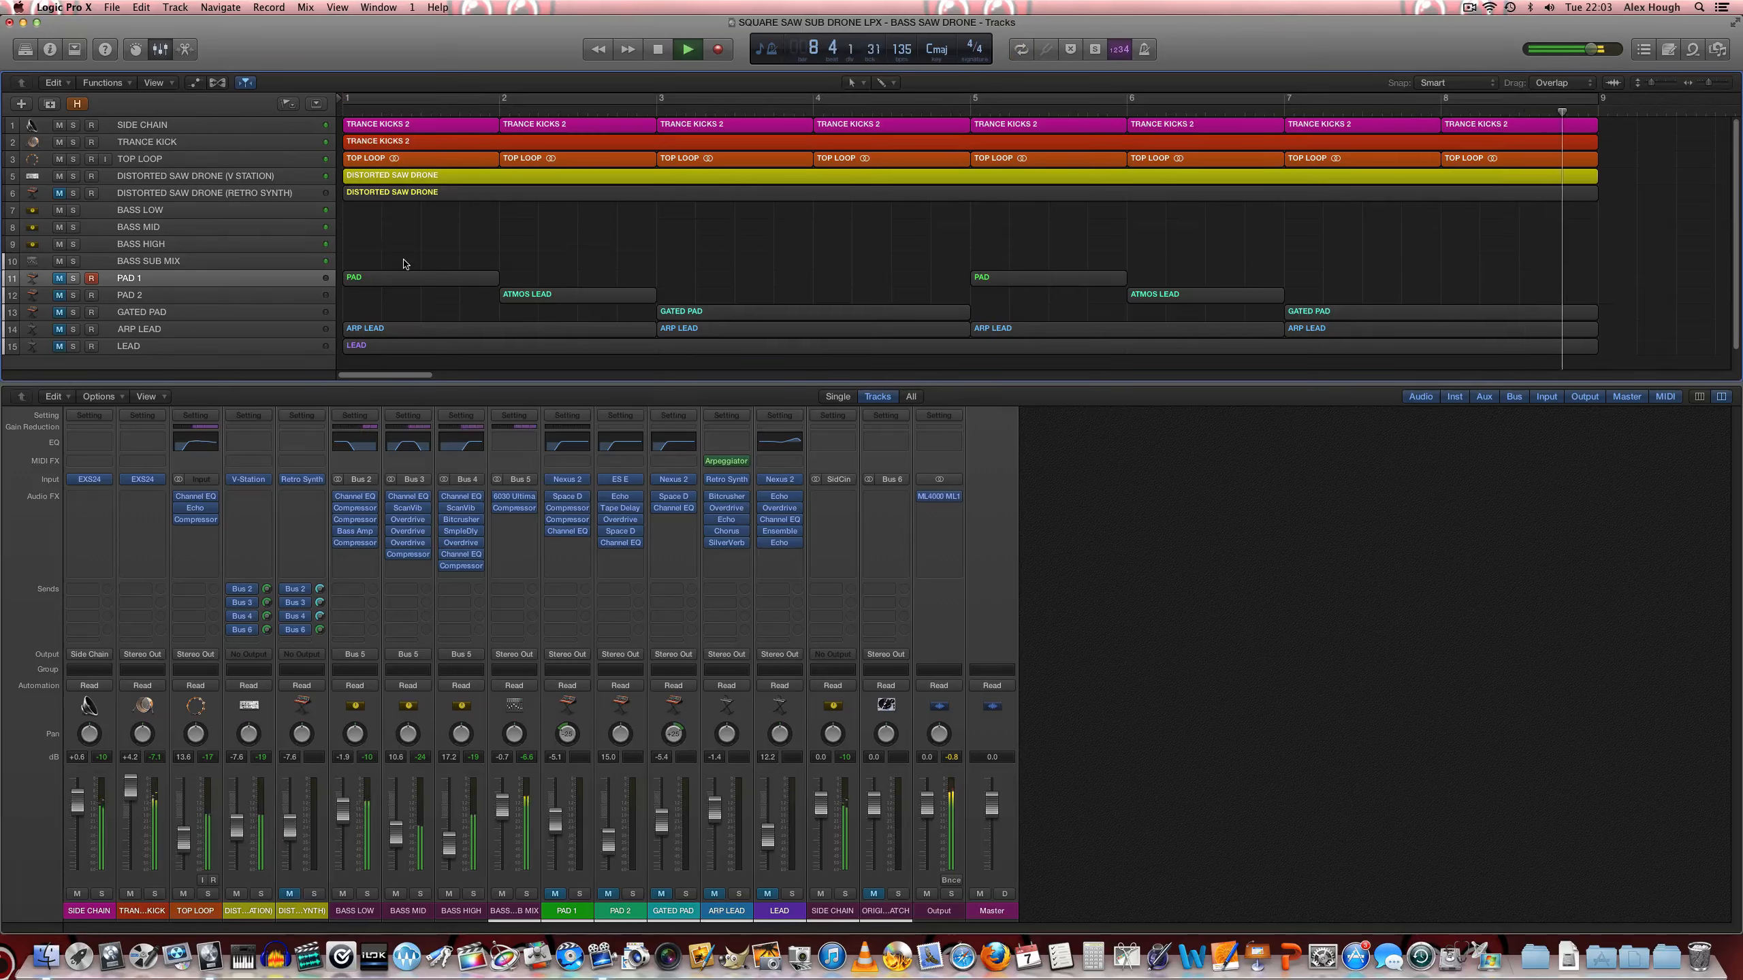
{"action": "key", "text": "space"}
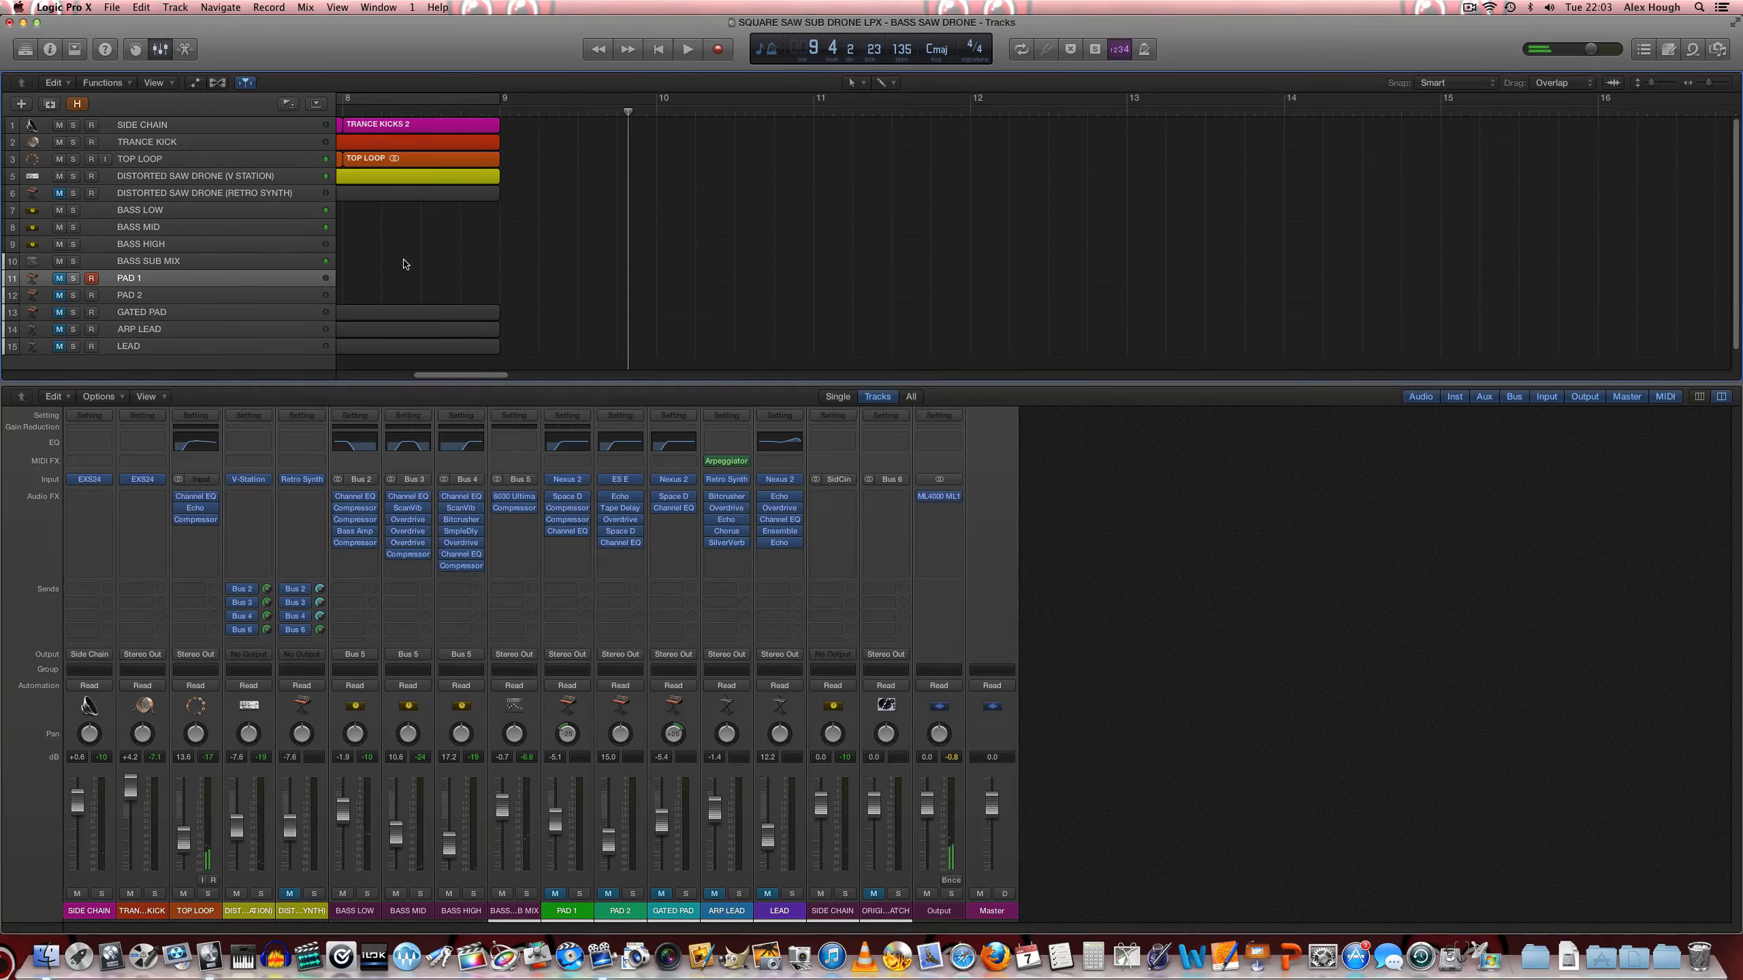
{"action": "key", "text": "Return"}
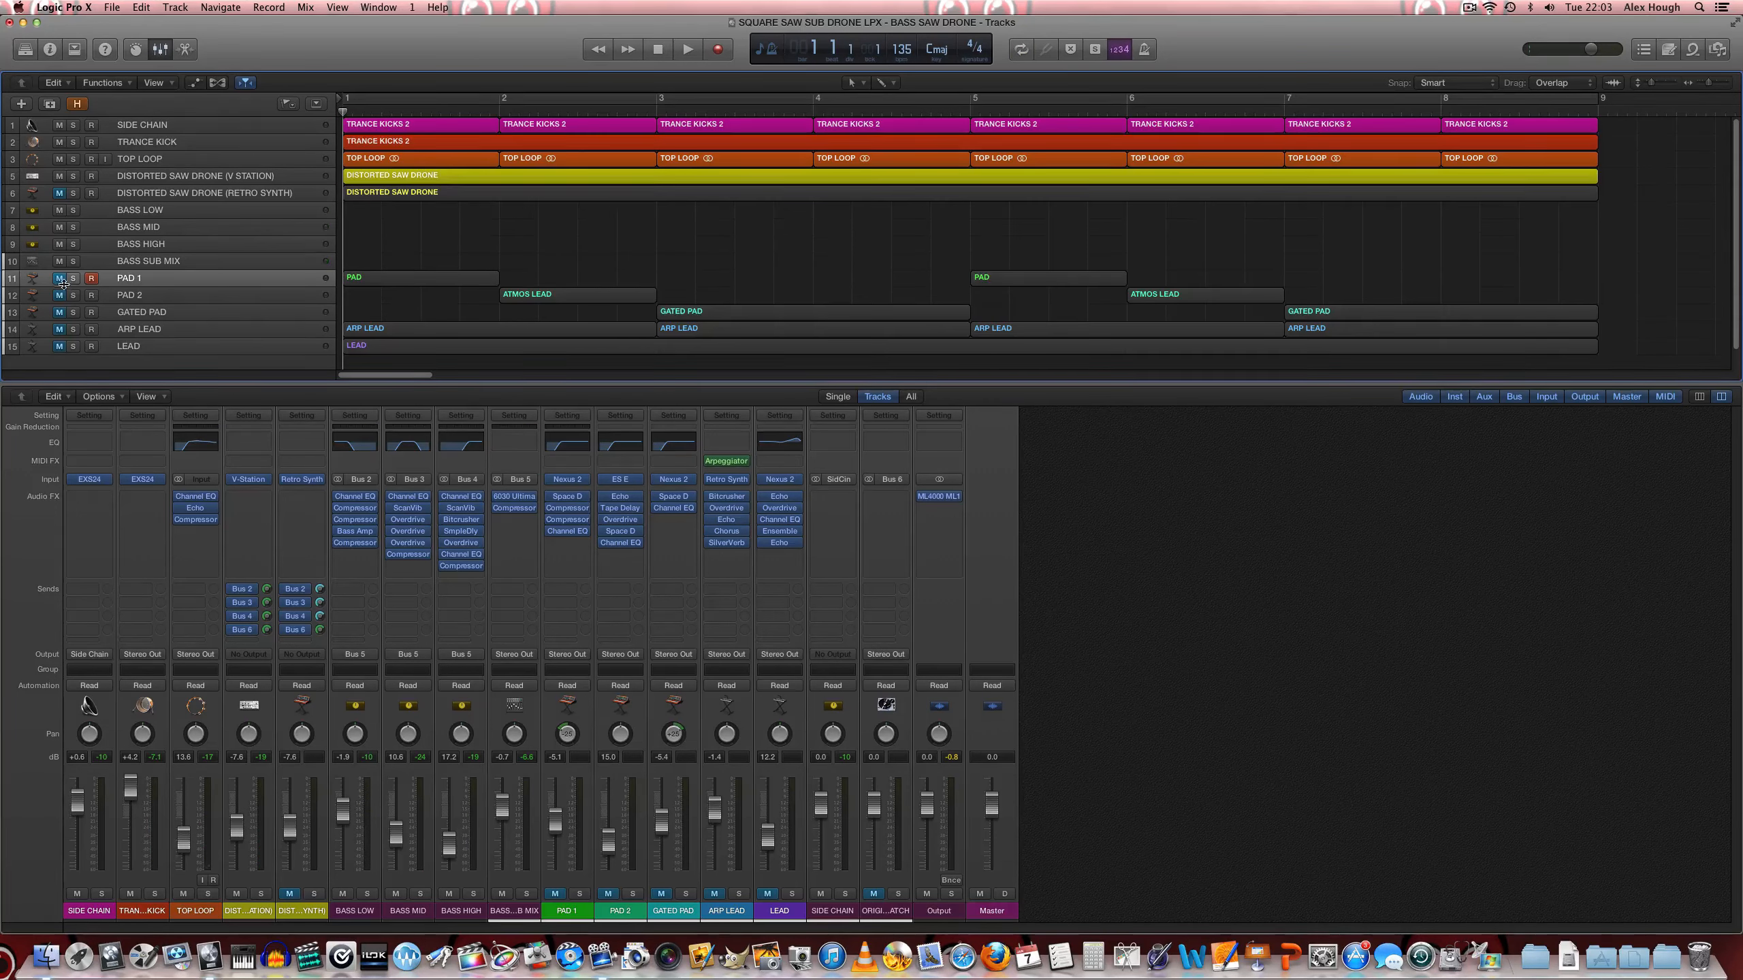
Step: Unmute the five pad and lead tracks and play the full arrangement through from the start
{"action": "left_click_drag", "start_coordinate": [60, 279], "coordinate": [59, 349]}
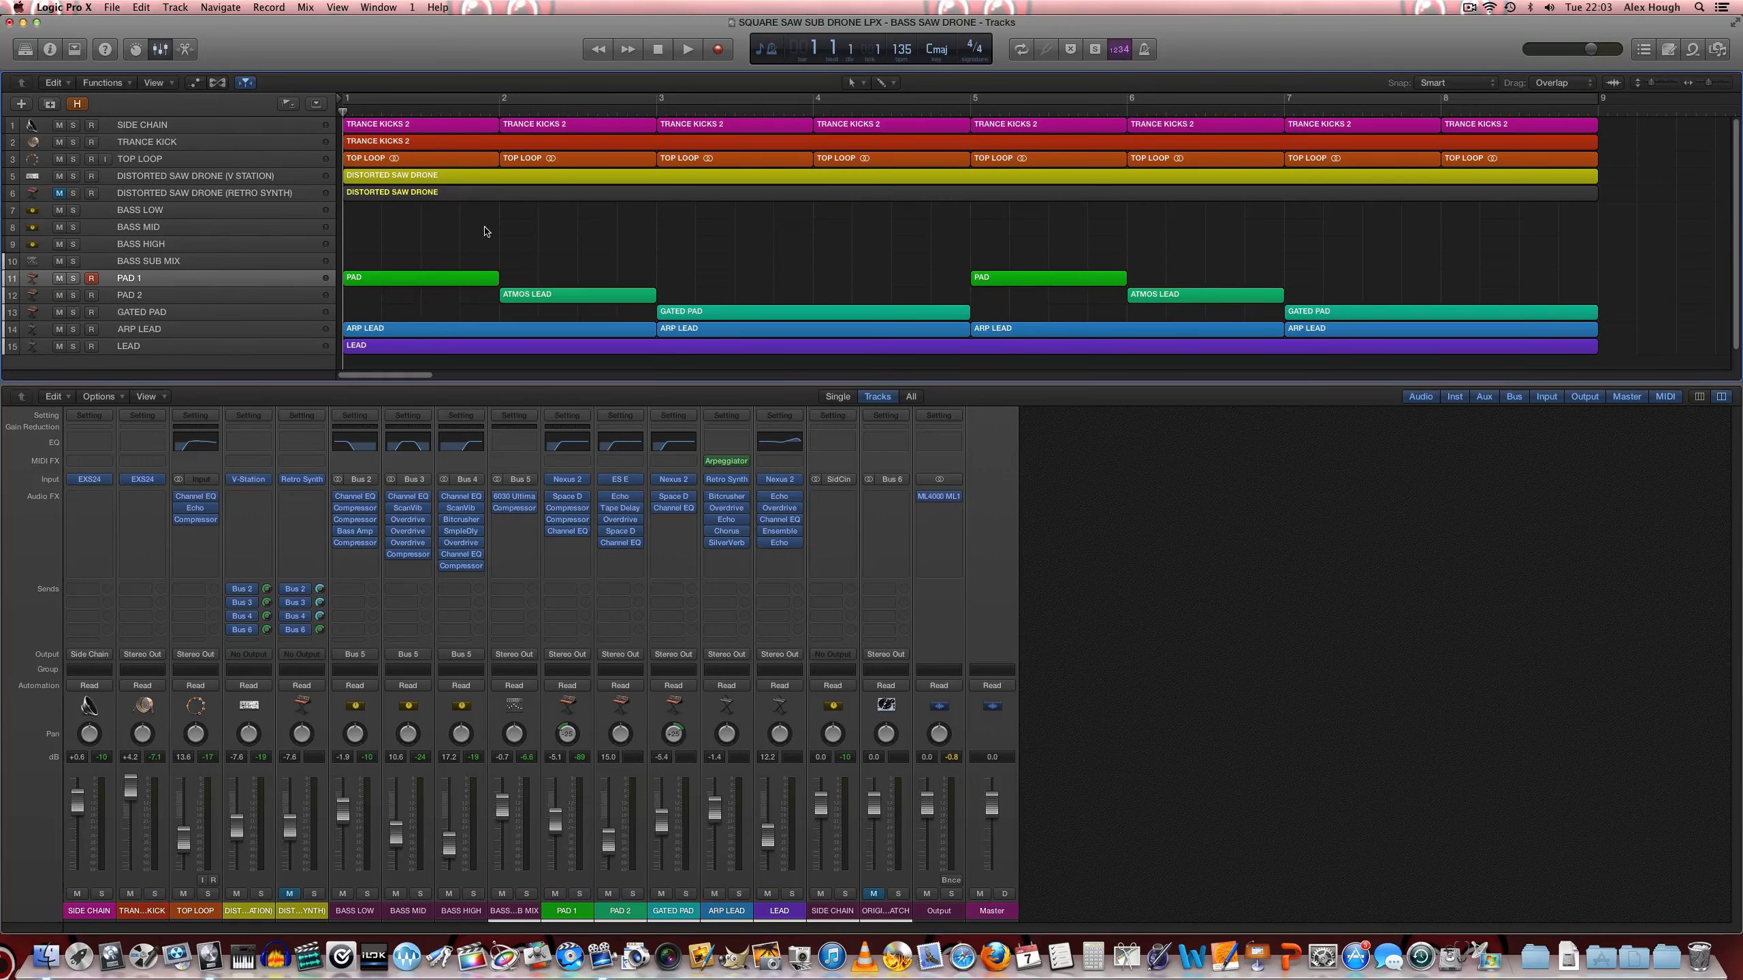
{"action": "key", "text": "space"}
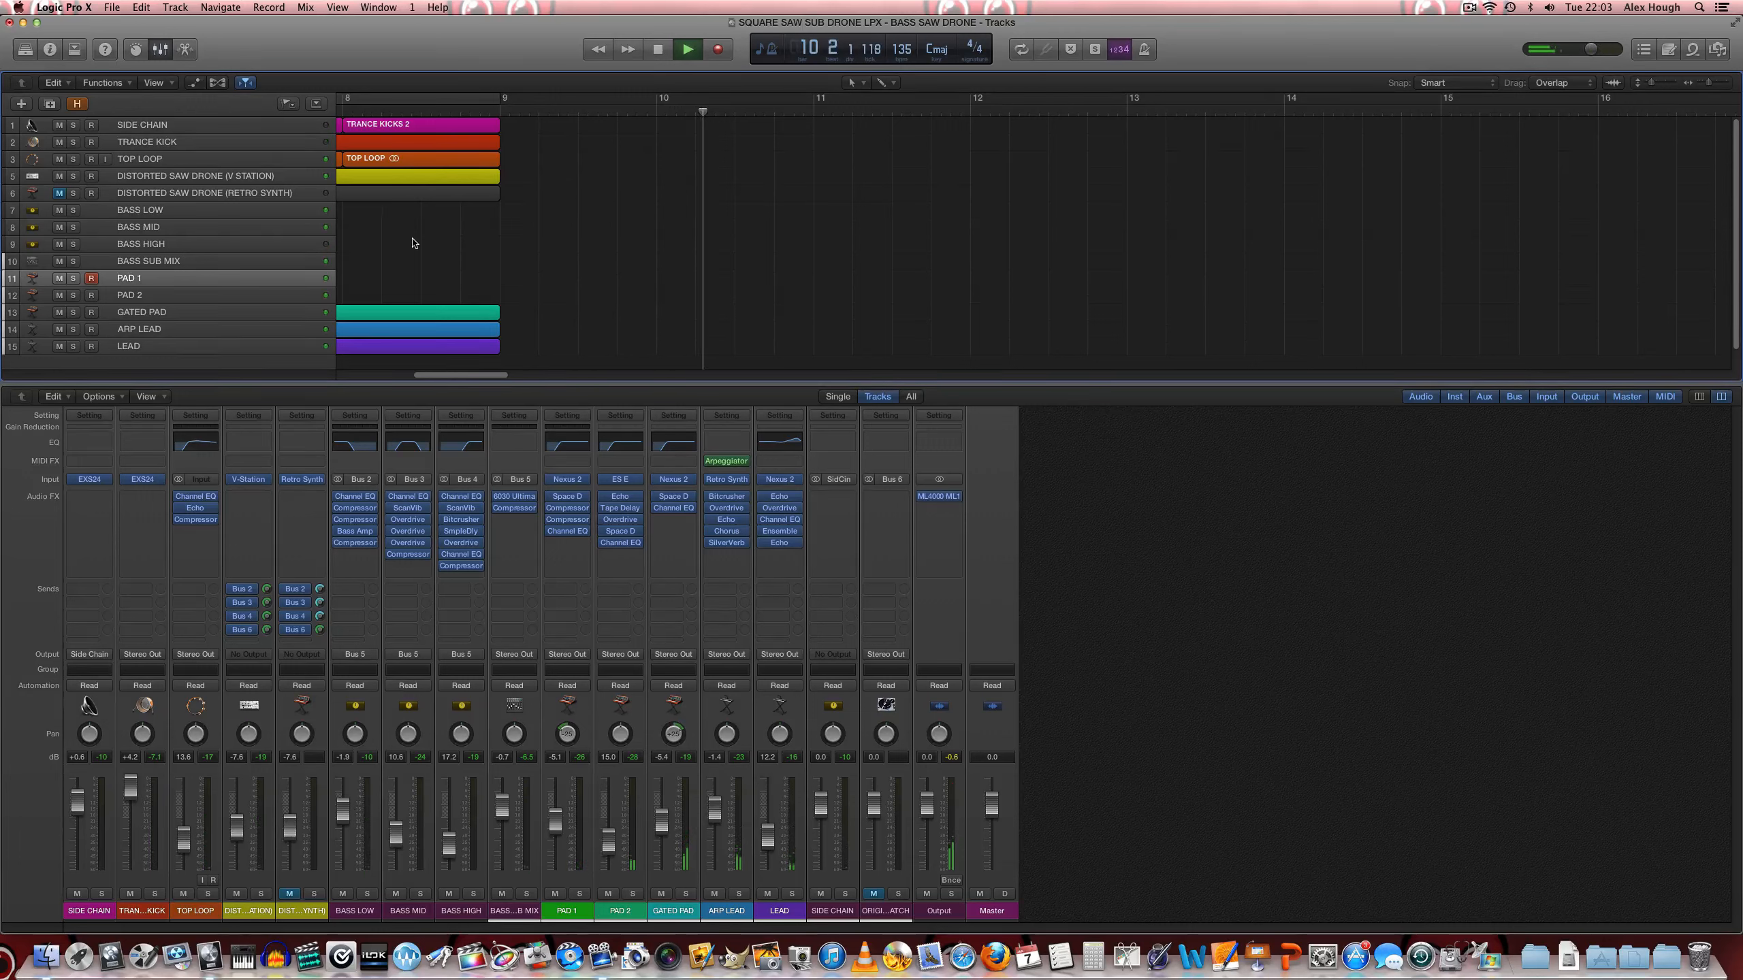
{"action": "key", "text": "space"}
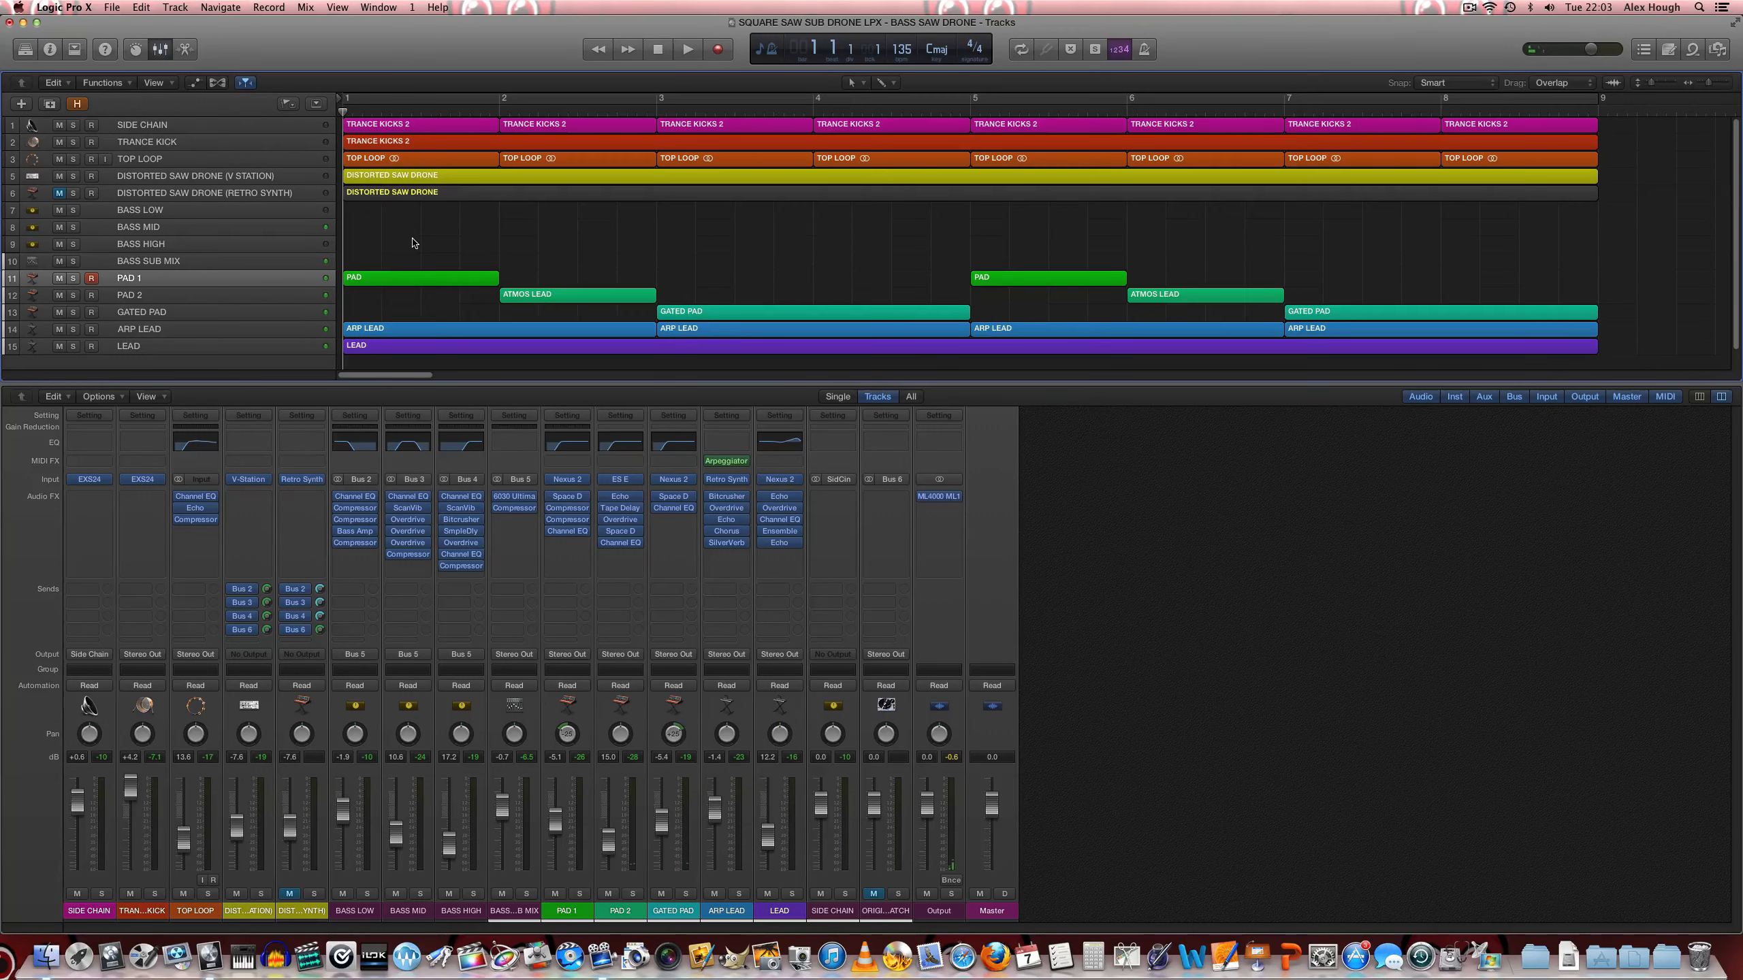
Step: Mute the pad, lead and Bass Low, Mid and High tracks, and open V-Station on the Distorted Saw Drone (V Station) track
{"action": "left_click_drag", "start_coordinate": [59, 278], "coordinate": [59, 346]}
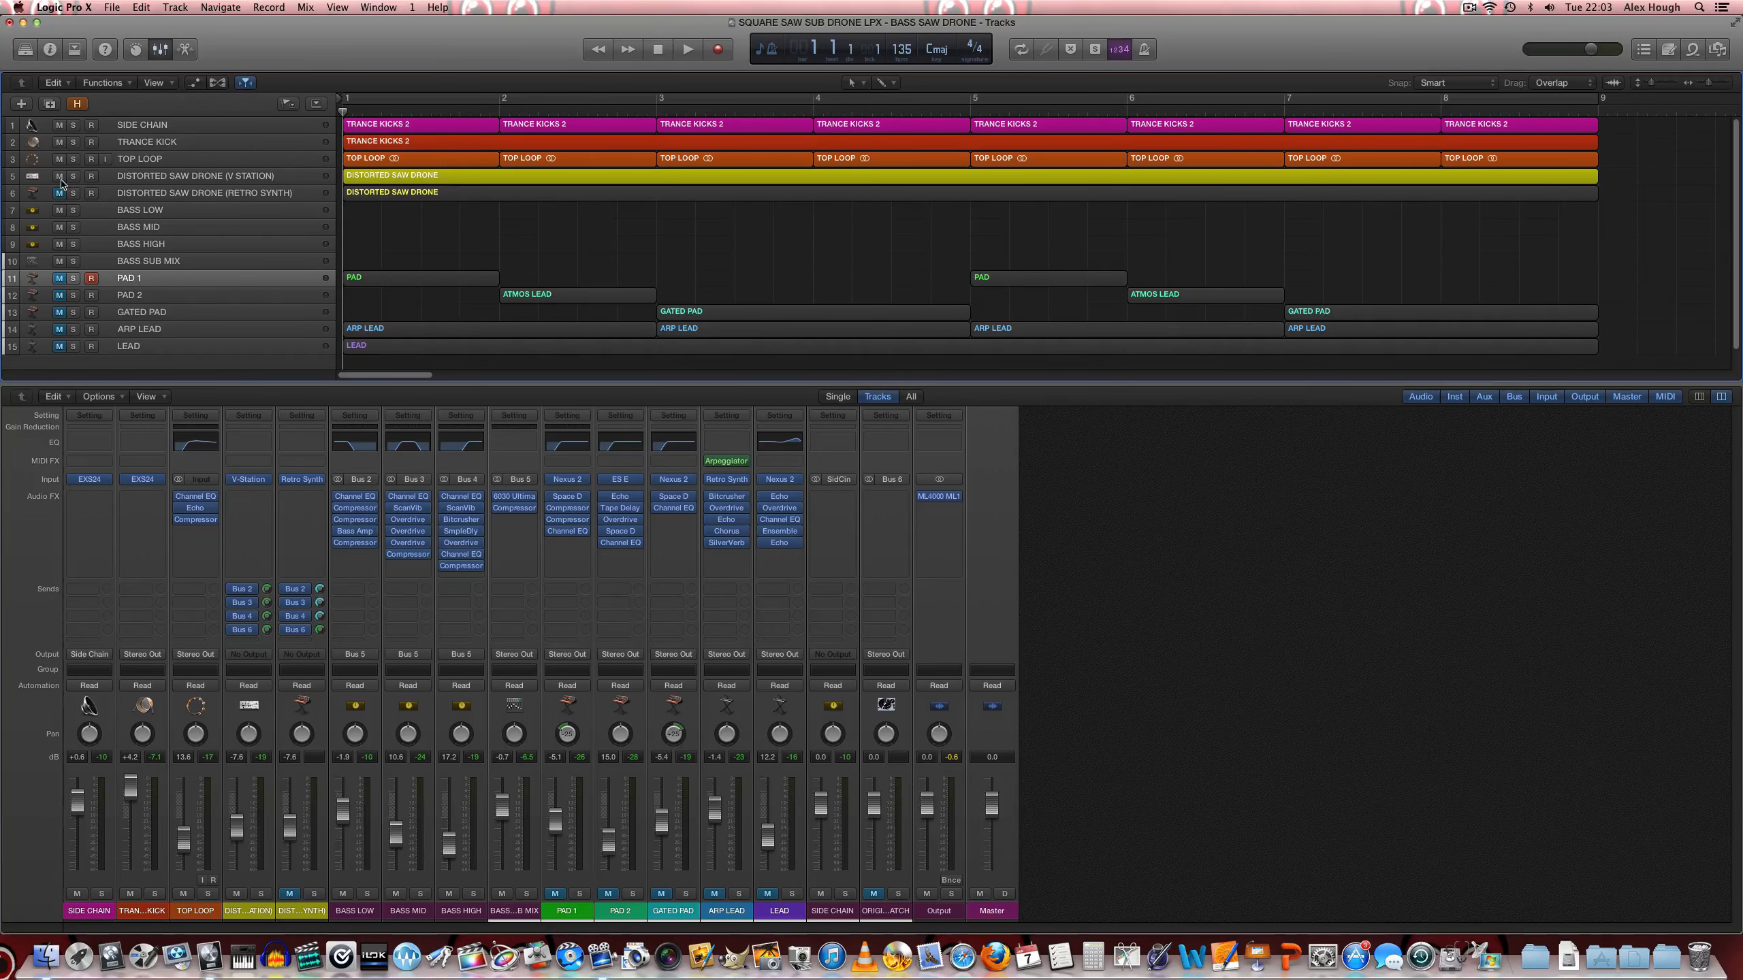
{"action": "left_click", "coordinate": [103, 178]}
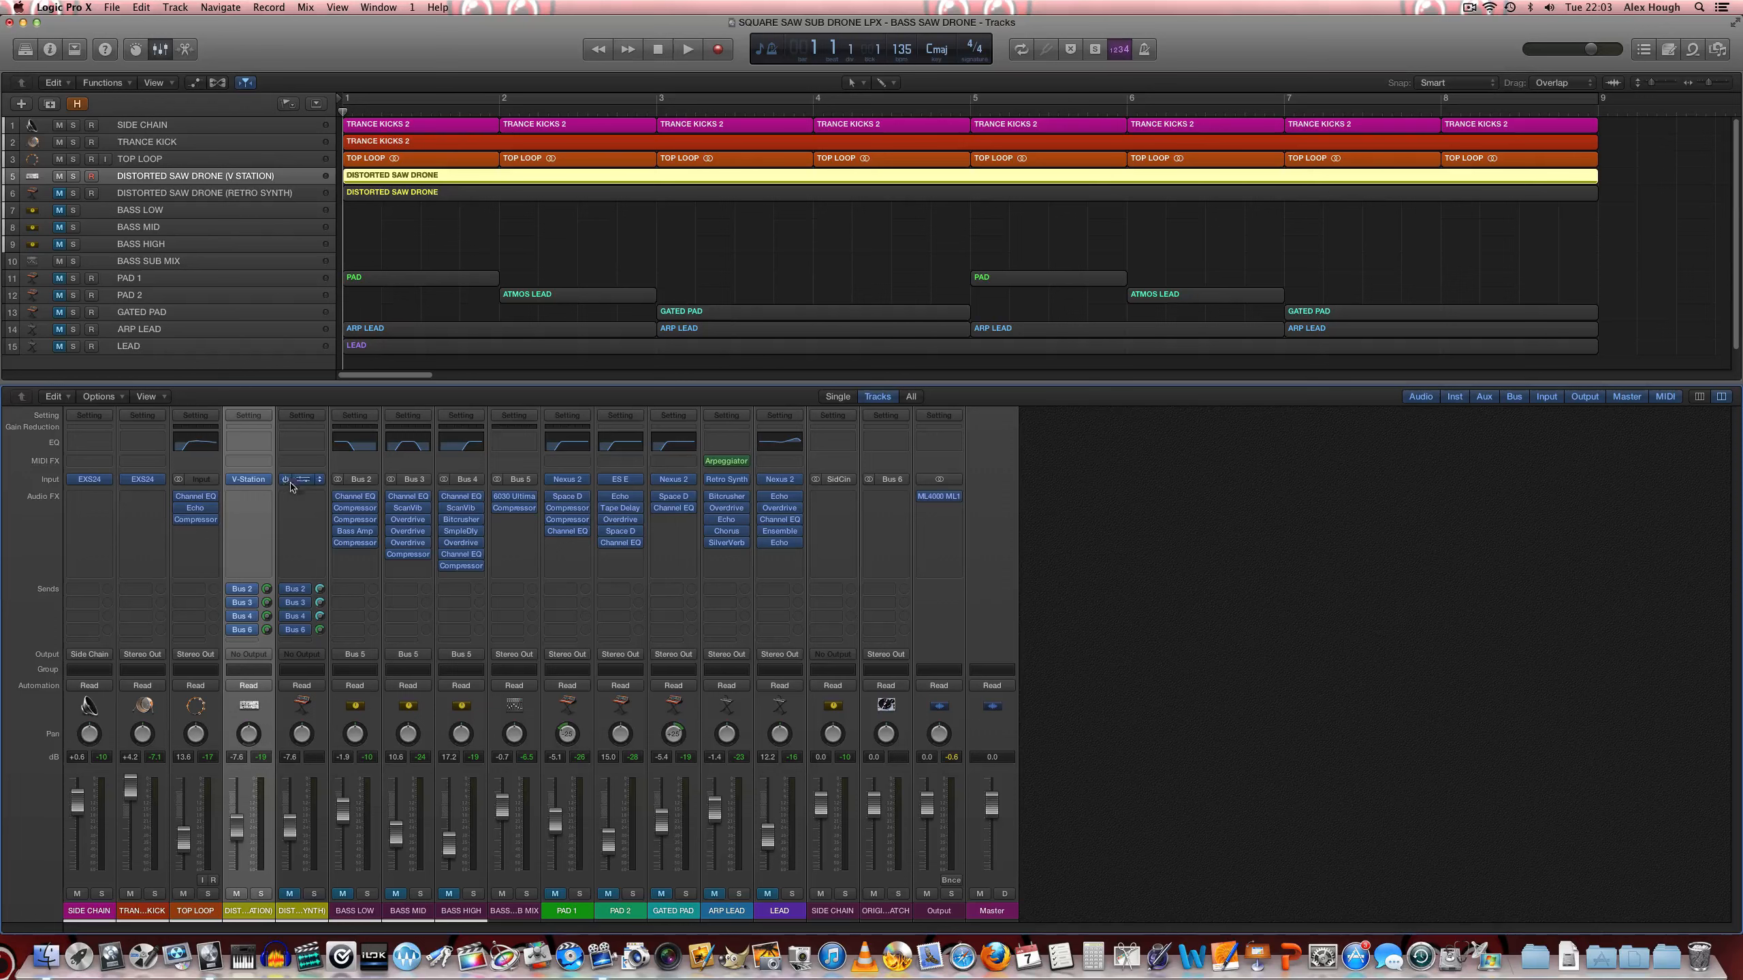
{"action": "left_click", "coordinate": [252, 482]}
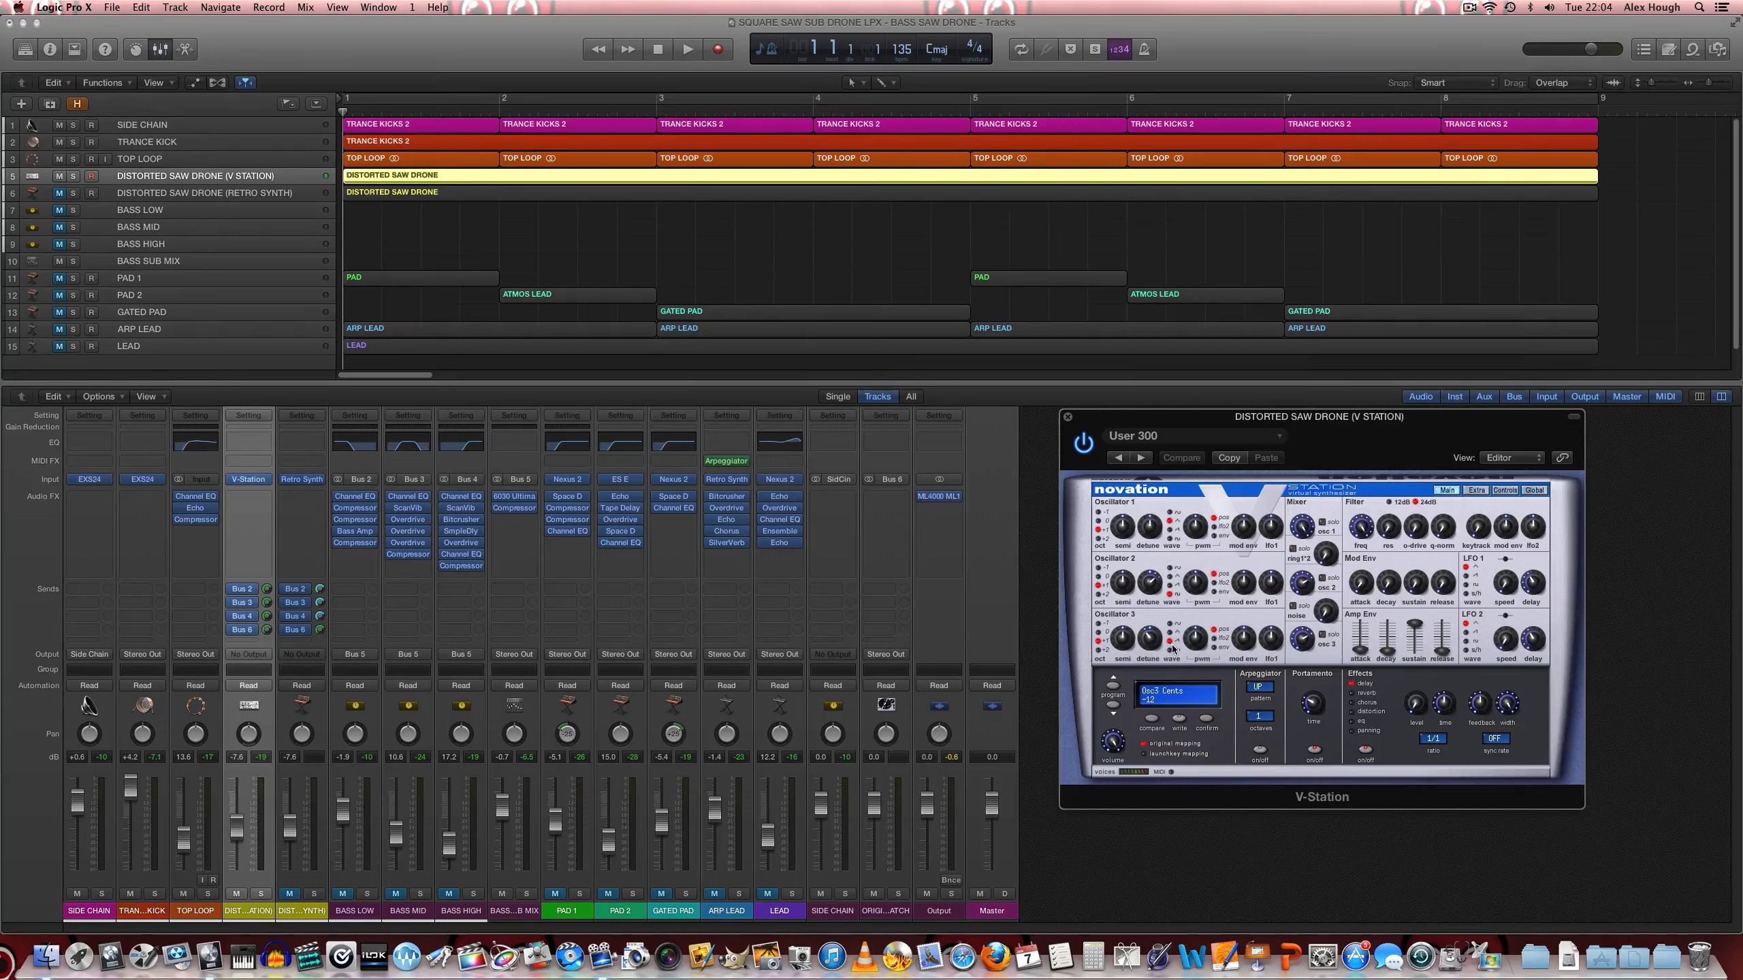
Step: Check the oscillator tuning, play the arrangement with the Distorted Saw Drone (V Station) track soloed, and return the playhead to the start
{"action": "left_click", "coordinate": [1148, 589]}
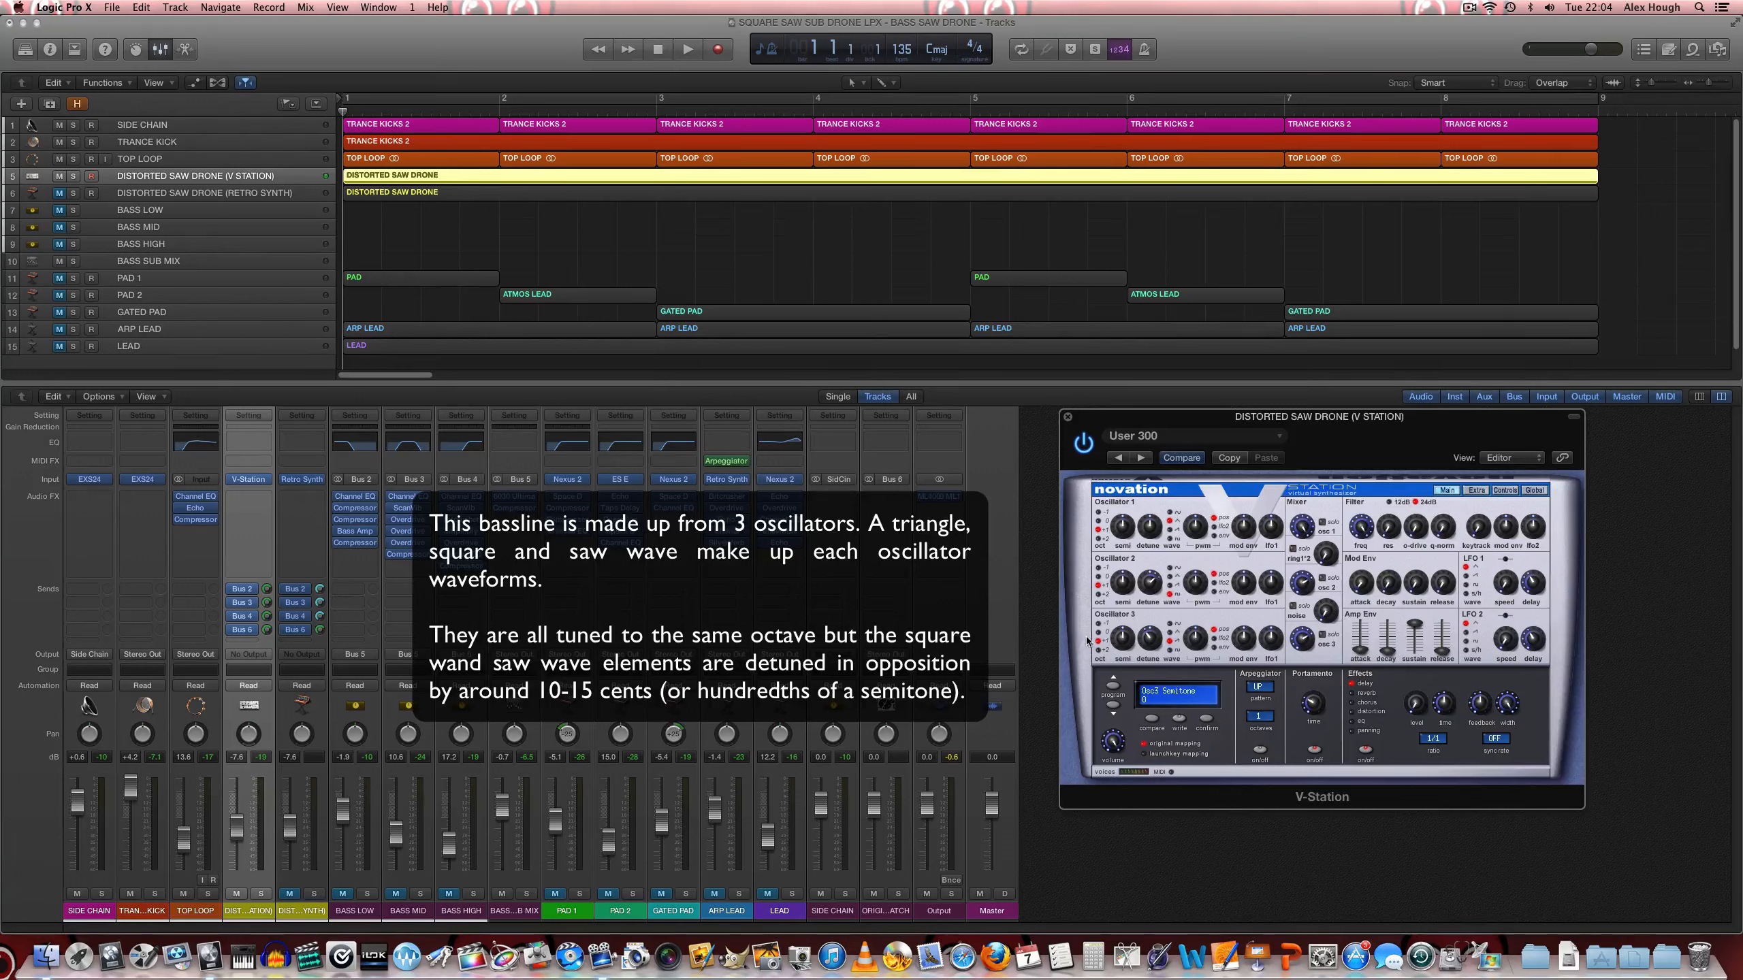
{"action": "key", "text": "space"}
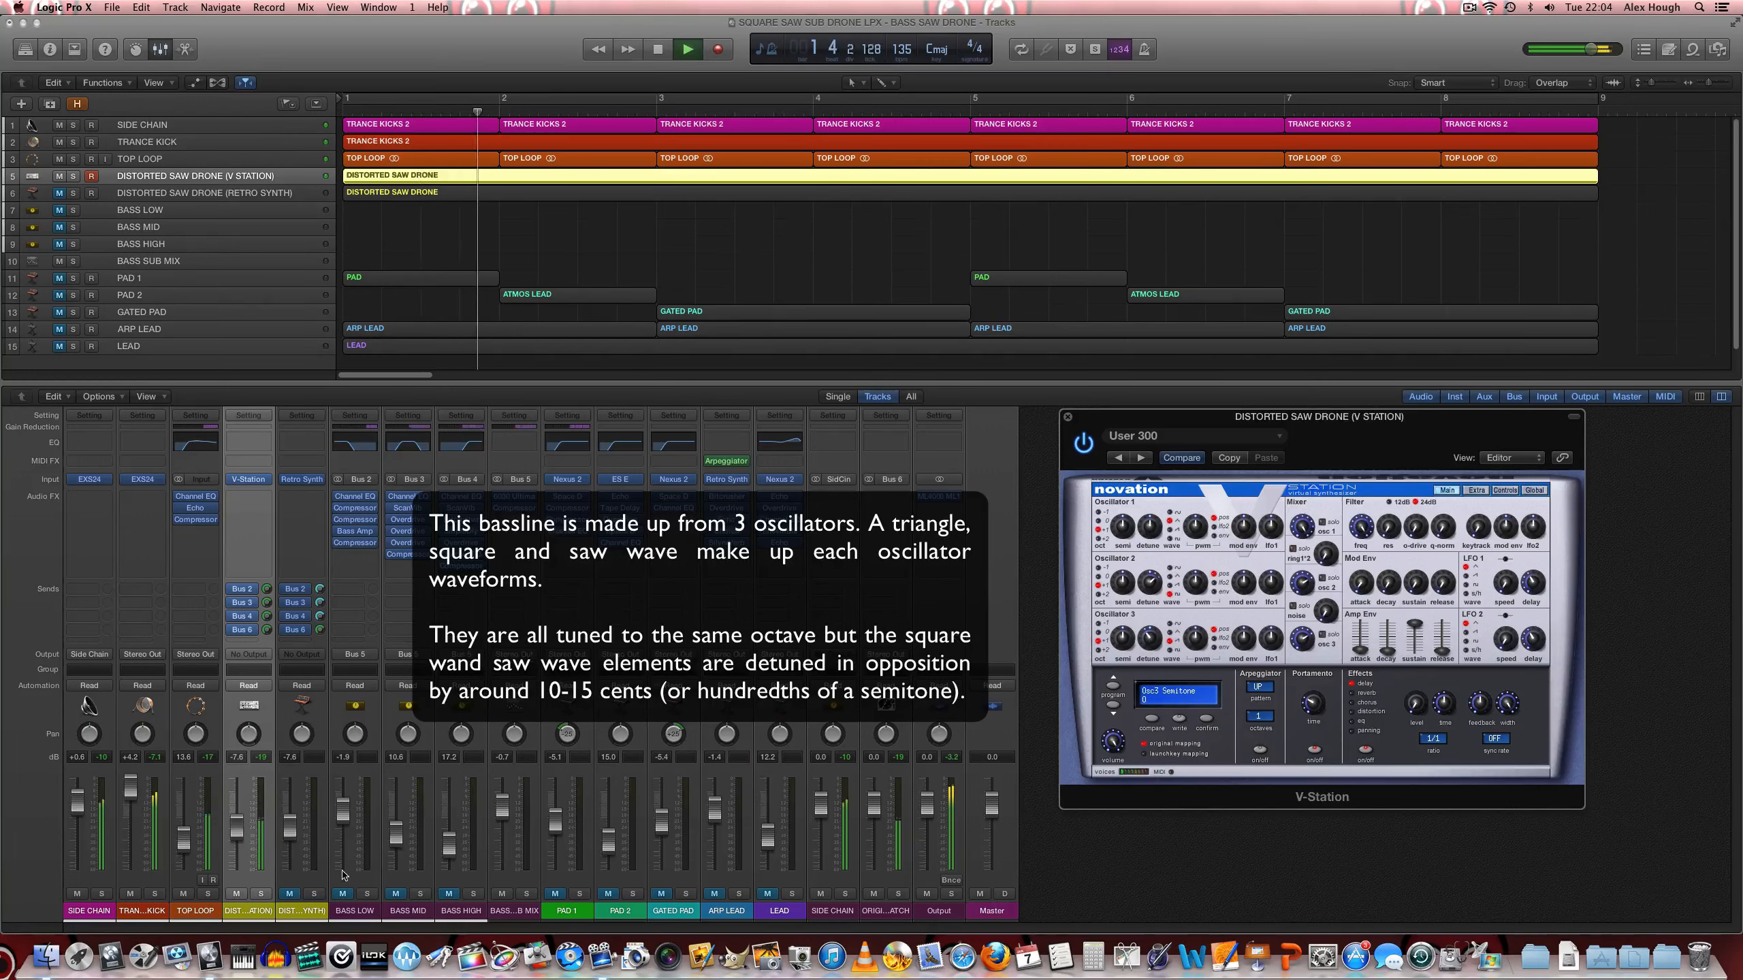
{"action": "left_click", "coordinate": [261, 894]}
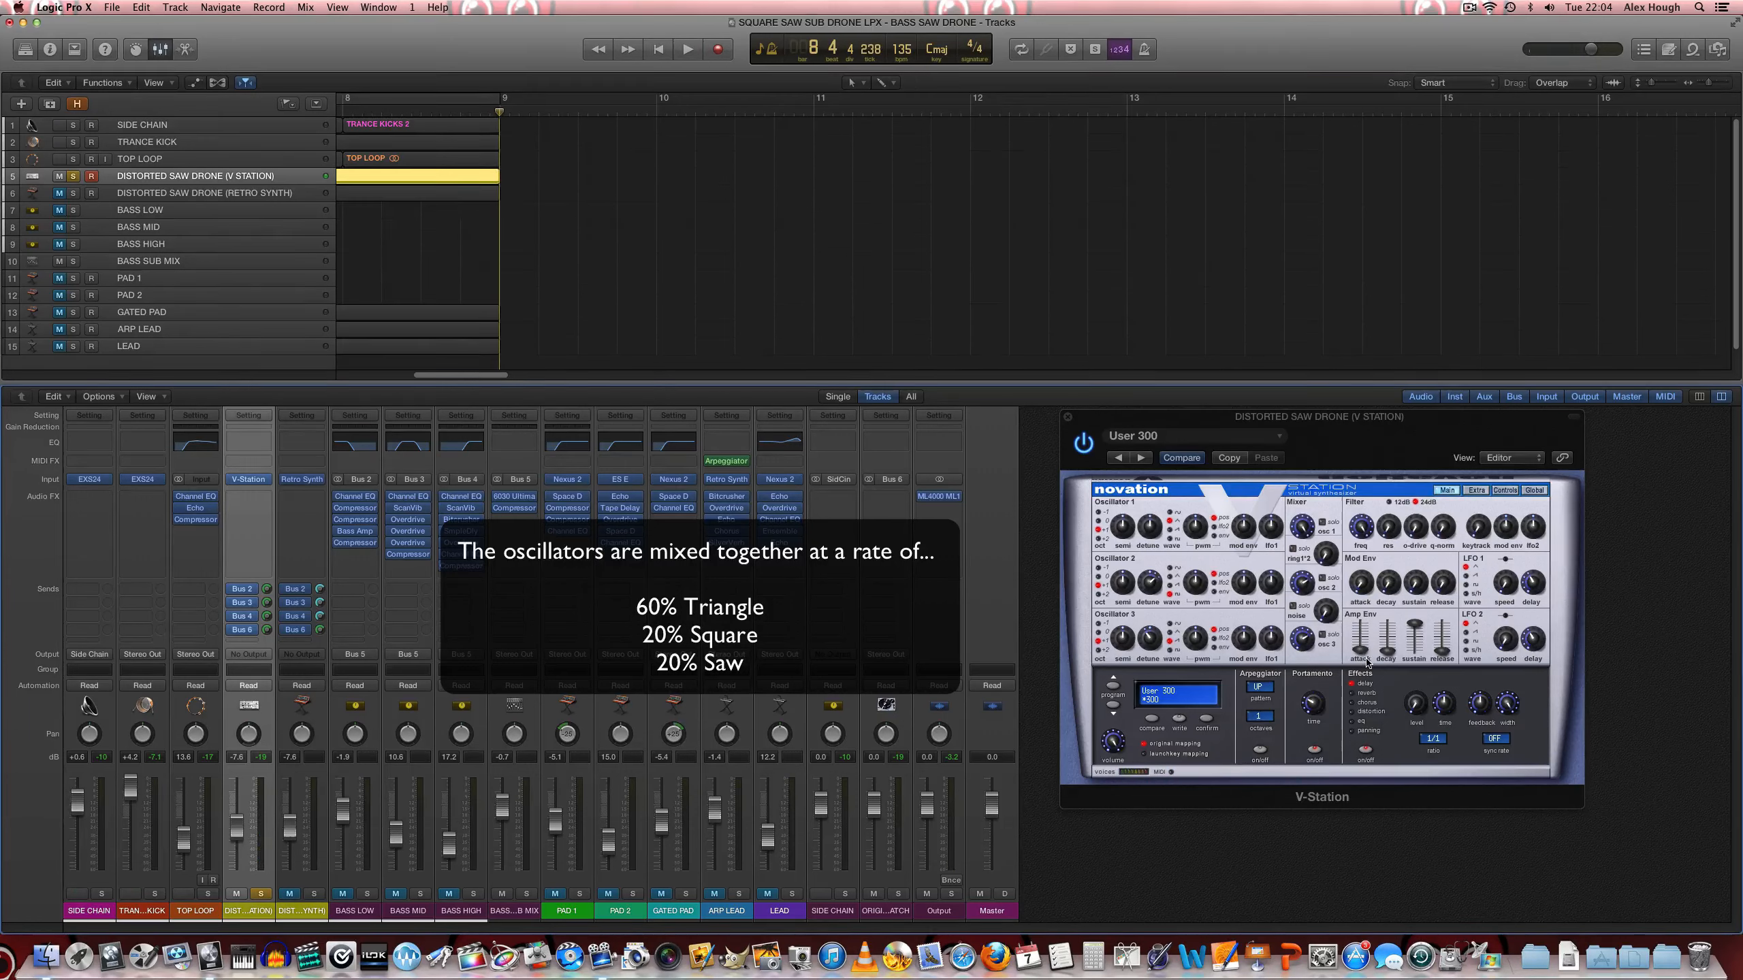
{"action": "key", "text": "Return"}
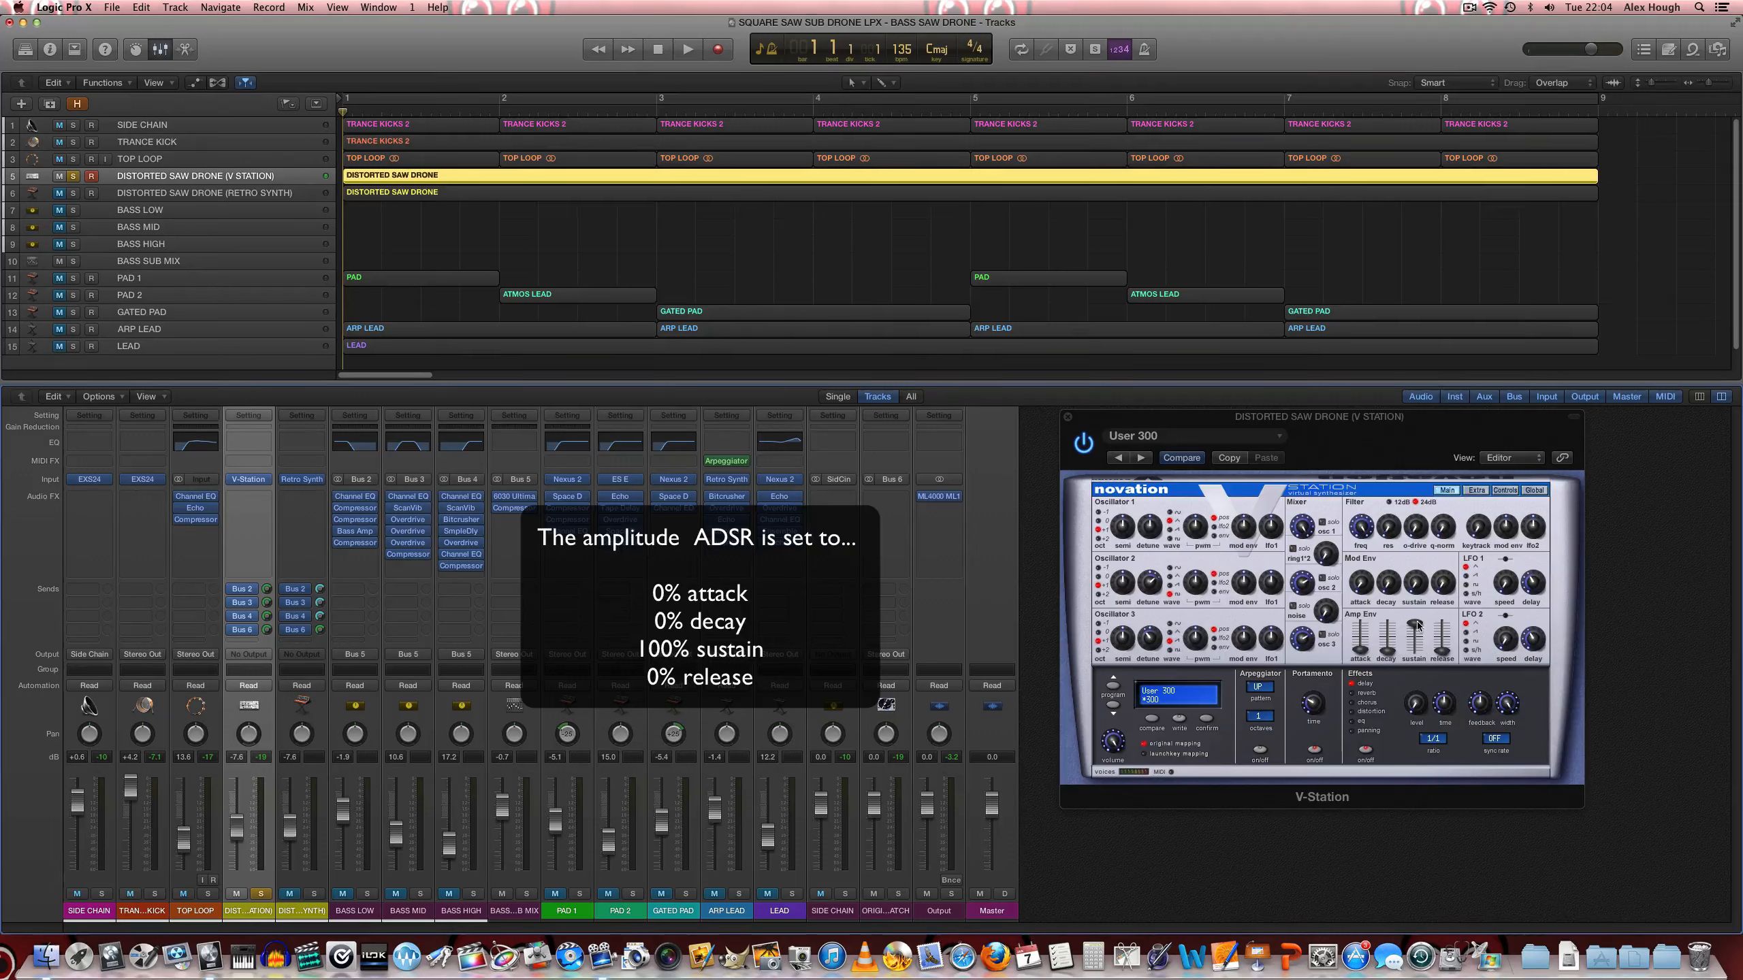
Step: Check the V-Station amp envelope's attack, decay and release settings and the filter frequency
{"action": "left_click", "coordinate": [1361, 651]}
{"action": "left_click_drag", "start_coordinate": [1362, 654], "coordinate": [1362, 648]}
{"action": "left_click", "coordinate": [1453, 653]}
{"action": "left_click", "coordinate": [1380, 652]}
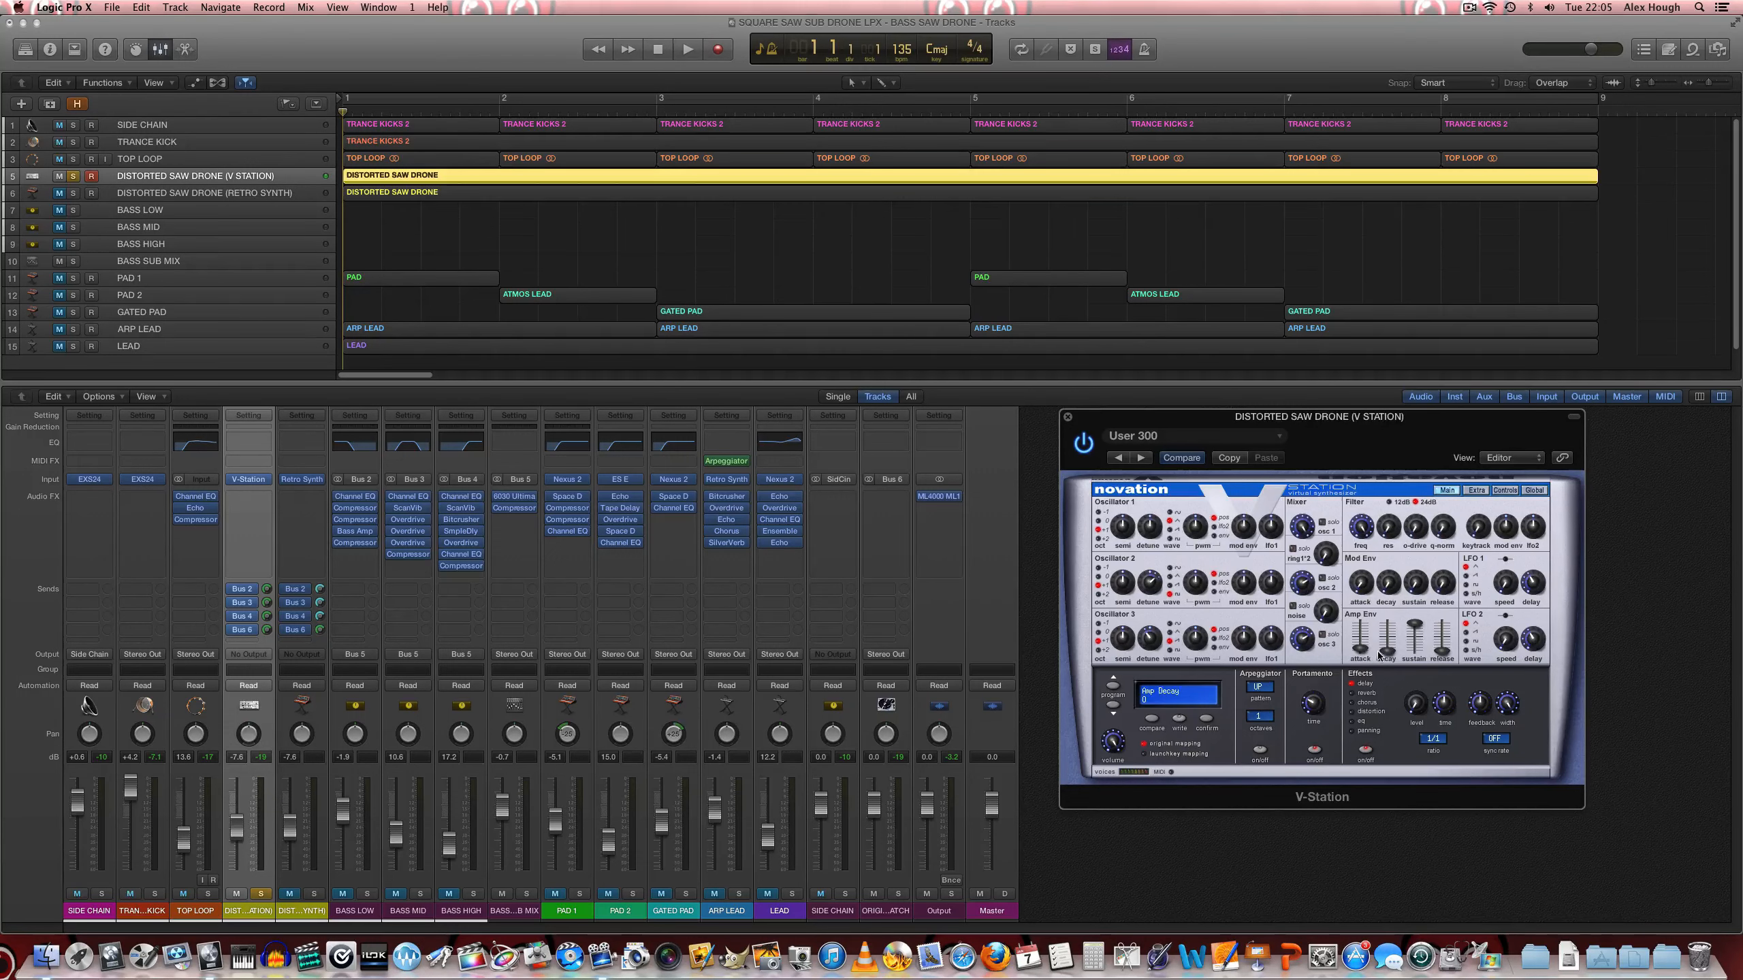
{"action": "left_click_drag", "start_coordinate": [1366, 653], "coordinate": [1364, 654]}
{"action": "left_click", "coordinate": [1360, 526]}
Step: Examine the notes of the V-Station Distorted Saw Drone region in the Piano Roll, and play back the soloed bassline
{"action": "double_click", "coordinate": [414, 175]}
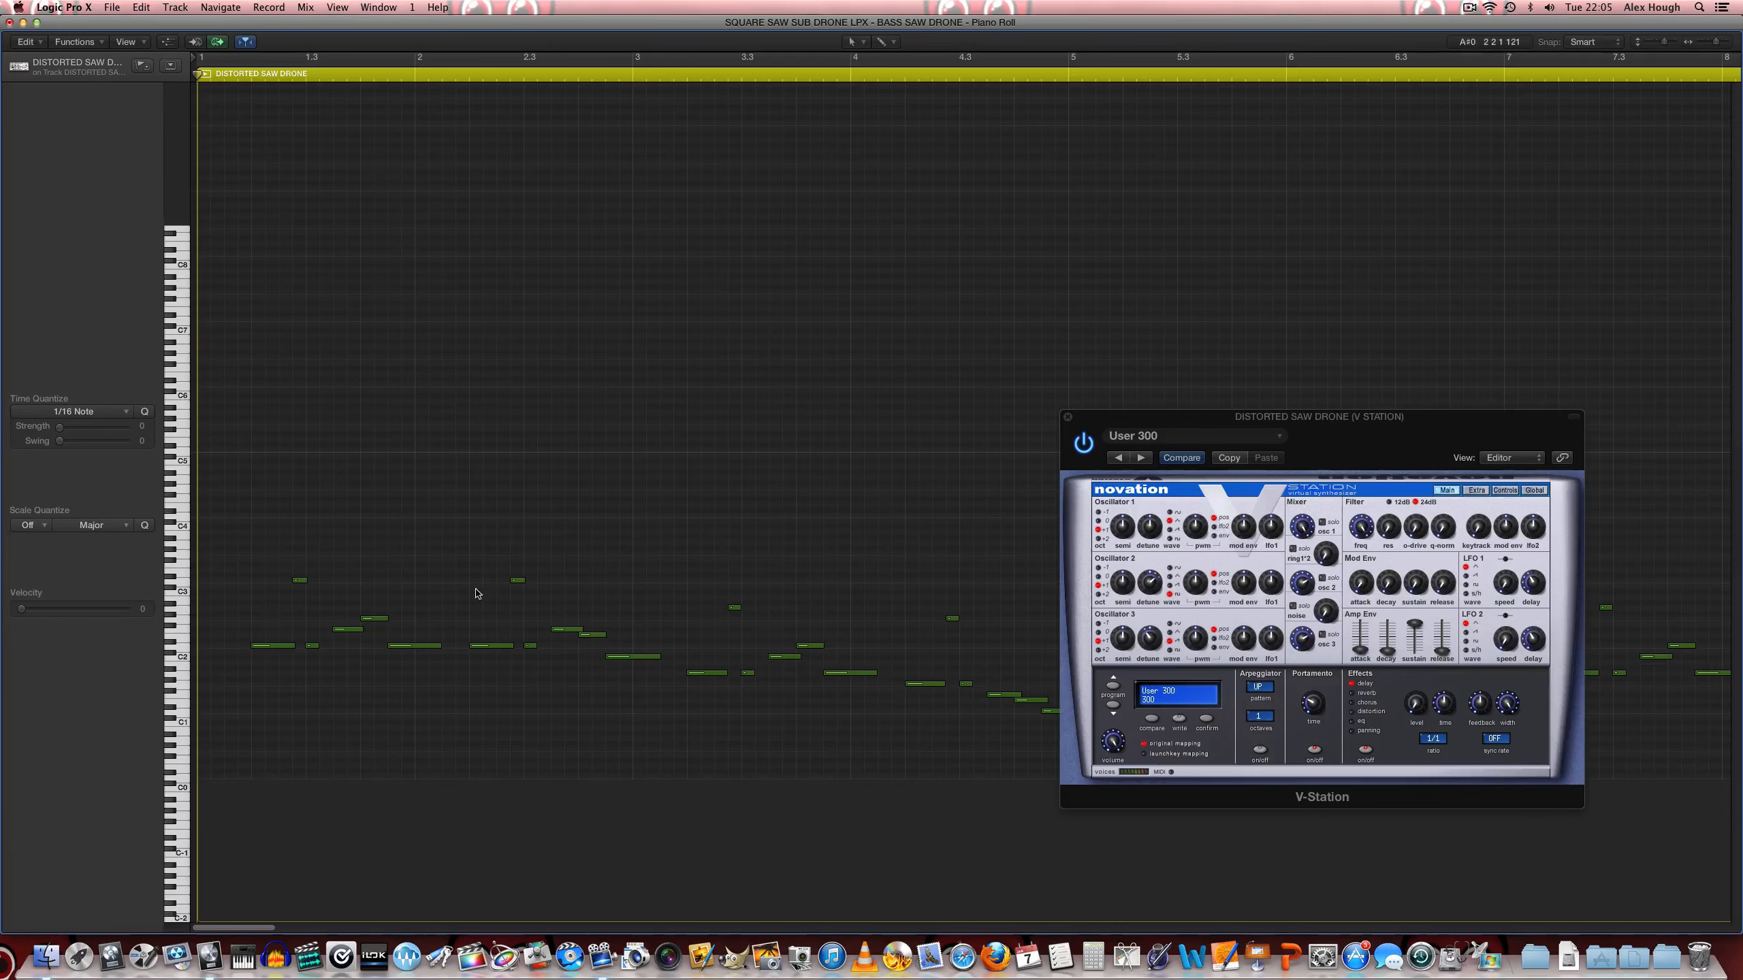
{"action": "scroll", "coordinate": [362, 603], "scroll_direction": "up", "scroll_amount": 10, "text": "alt"}
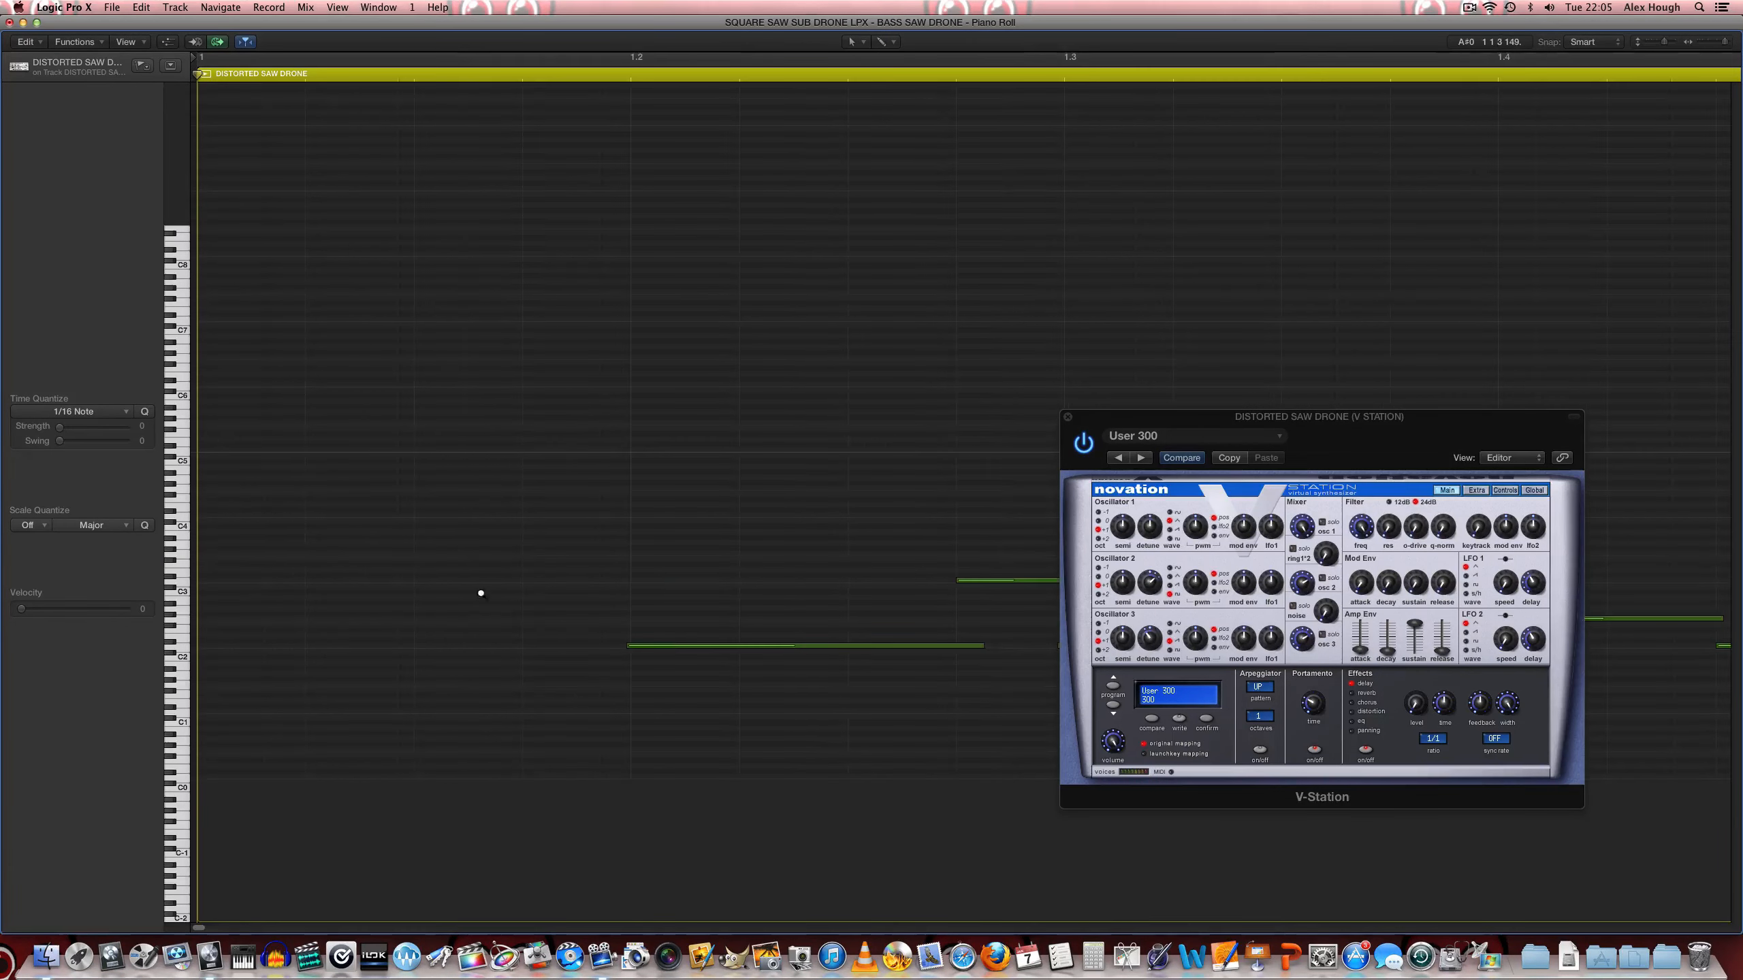
{"action": "key", "text": "v"}
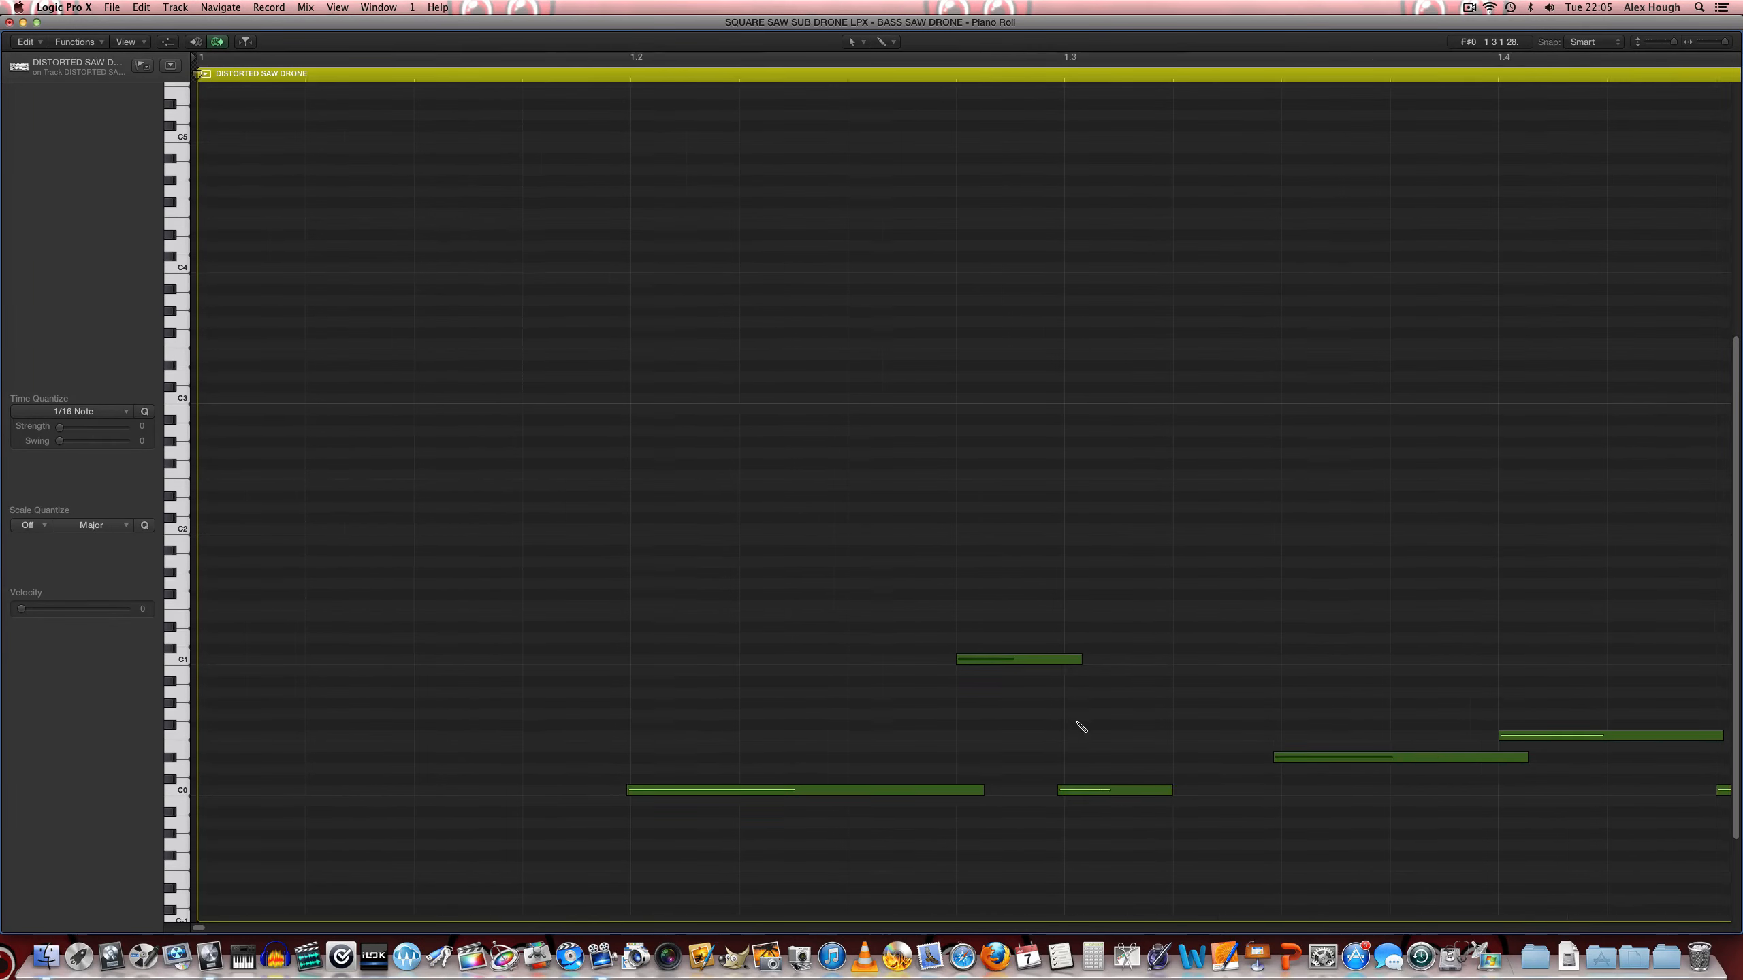
{"action": "key", "text": "super+Left"}
{"action": "key", "text": "super+Left"}
{"action": "key", "text": "super+Left"}
{"action": "key", "text": "super+Left"}
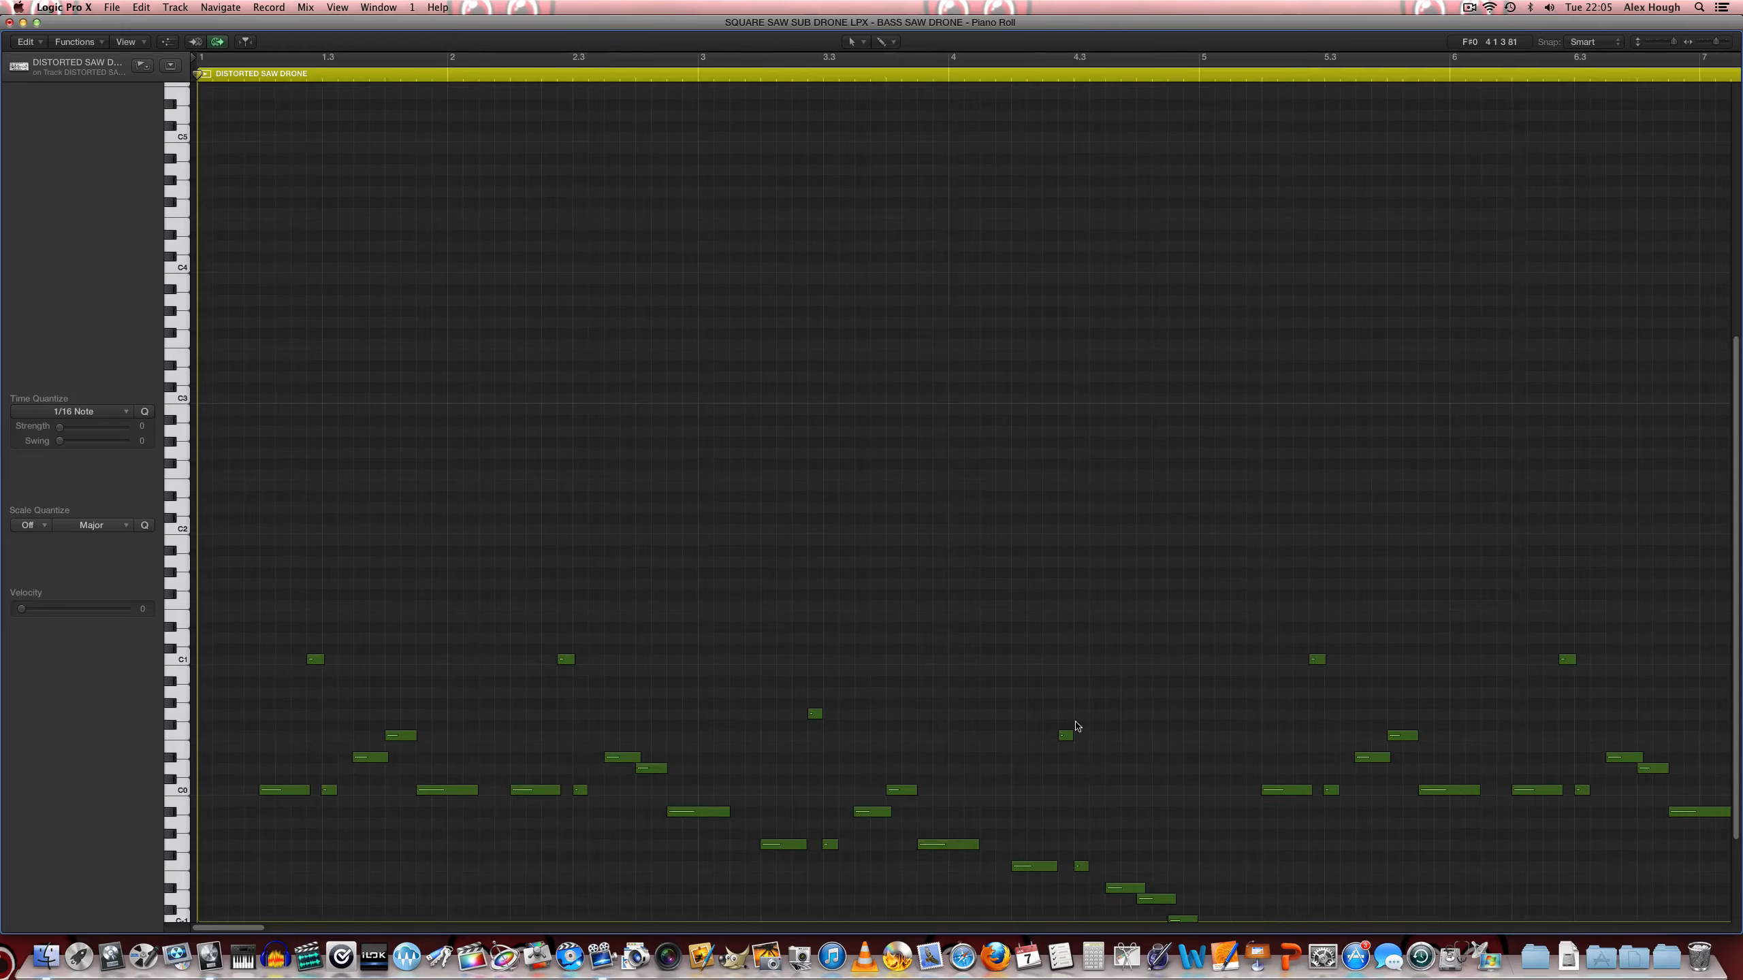
{"action": "scroll", "coordinate": [1076, 726], "scroll_direction": "down", "scroll_amount": 3}
{"action": "key", "text": "super+Left"}
{"action": "key", "text": "super+Left"}
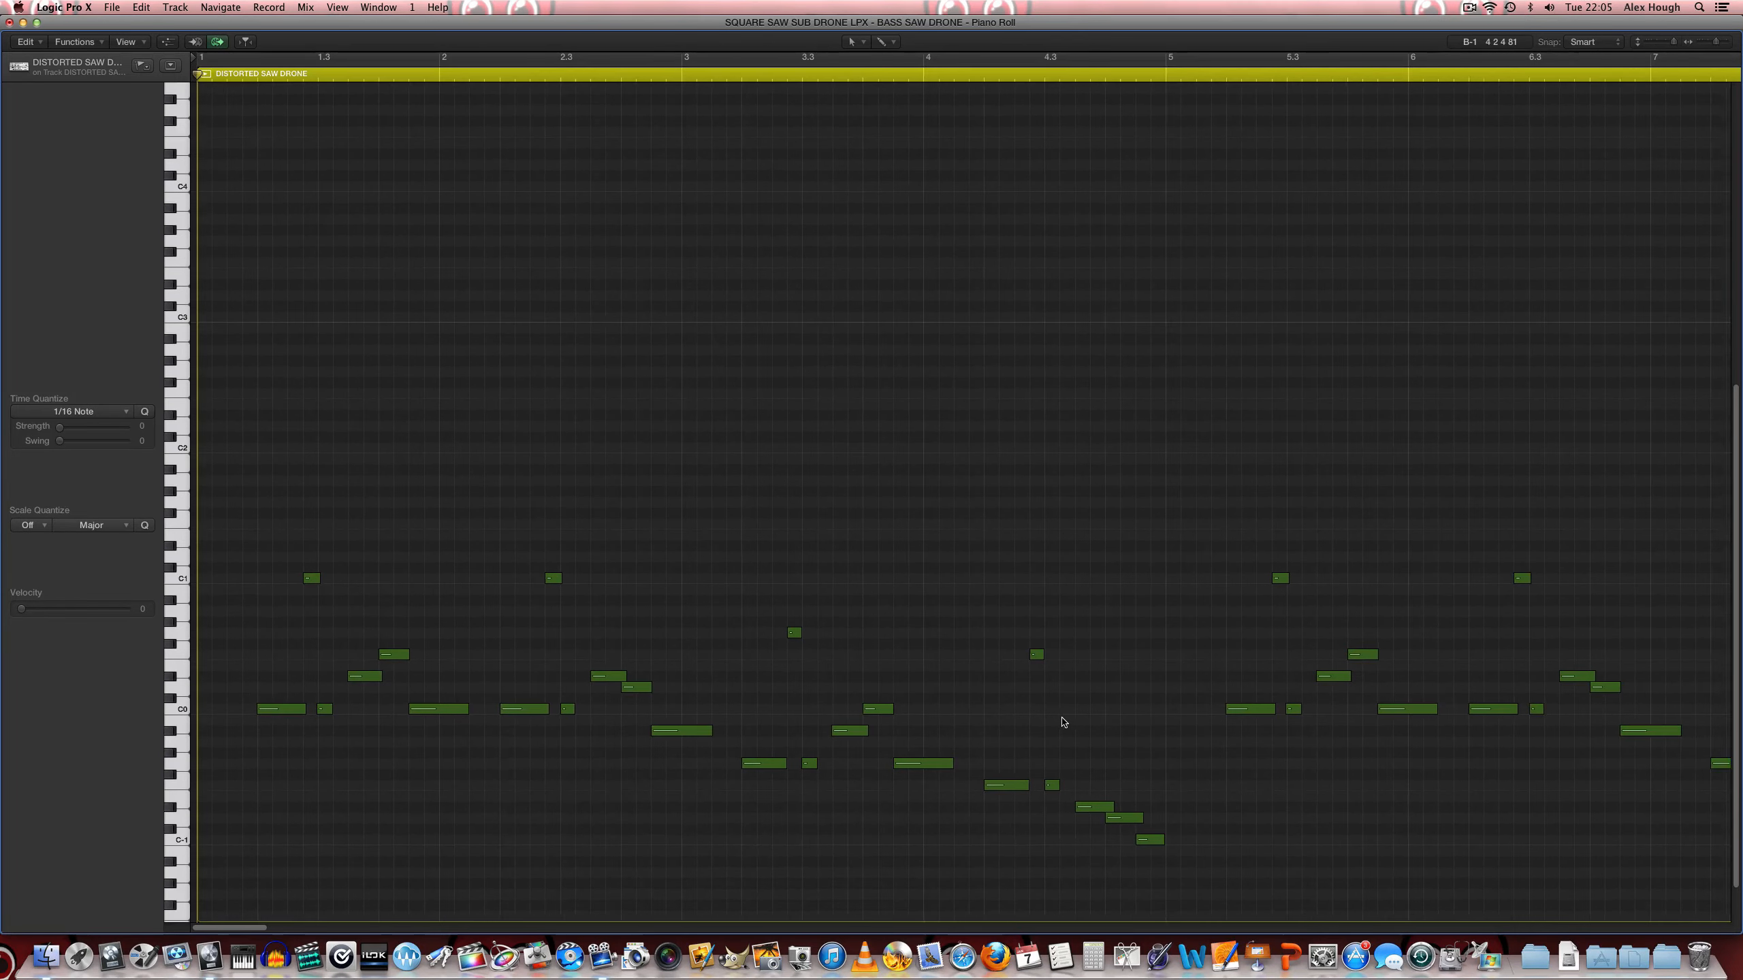
{"action": "key", "text": "super+Left"}
{"action": "key", "text": "super+Left"}
{"action": "key", "text": "super+w"}
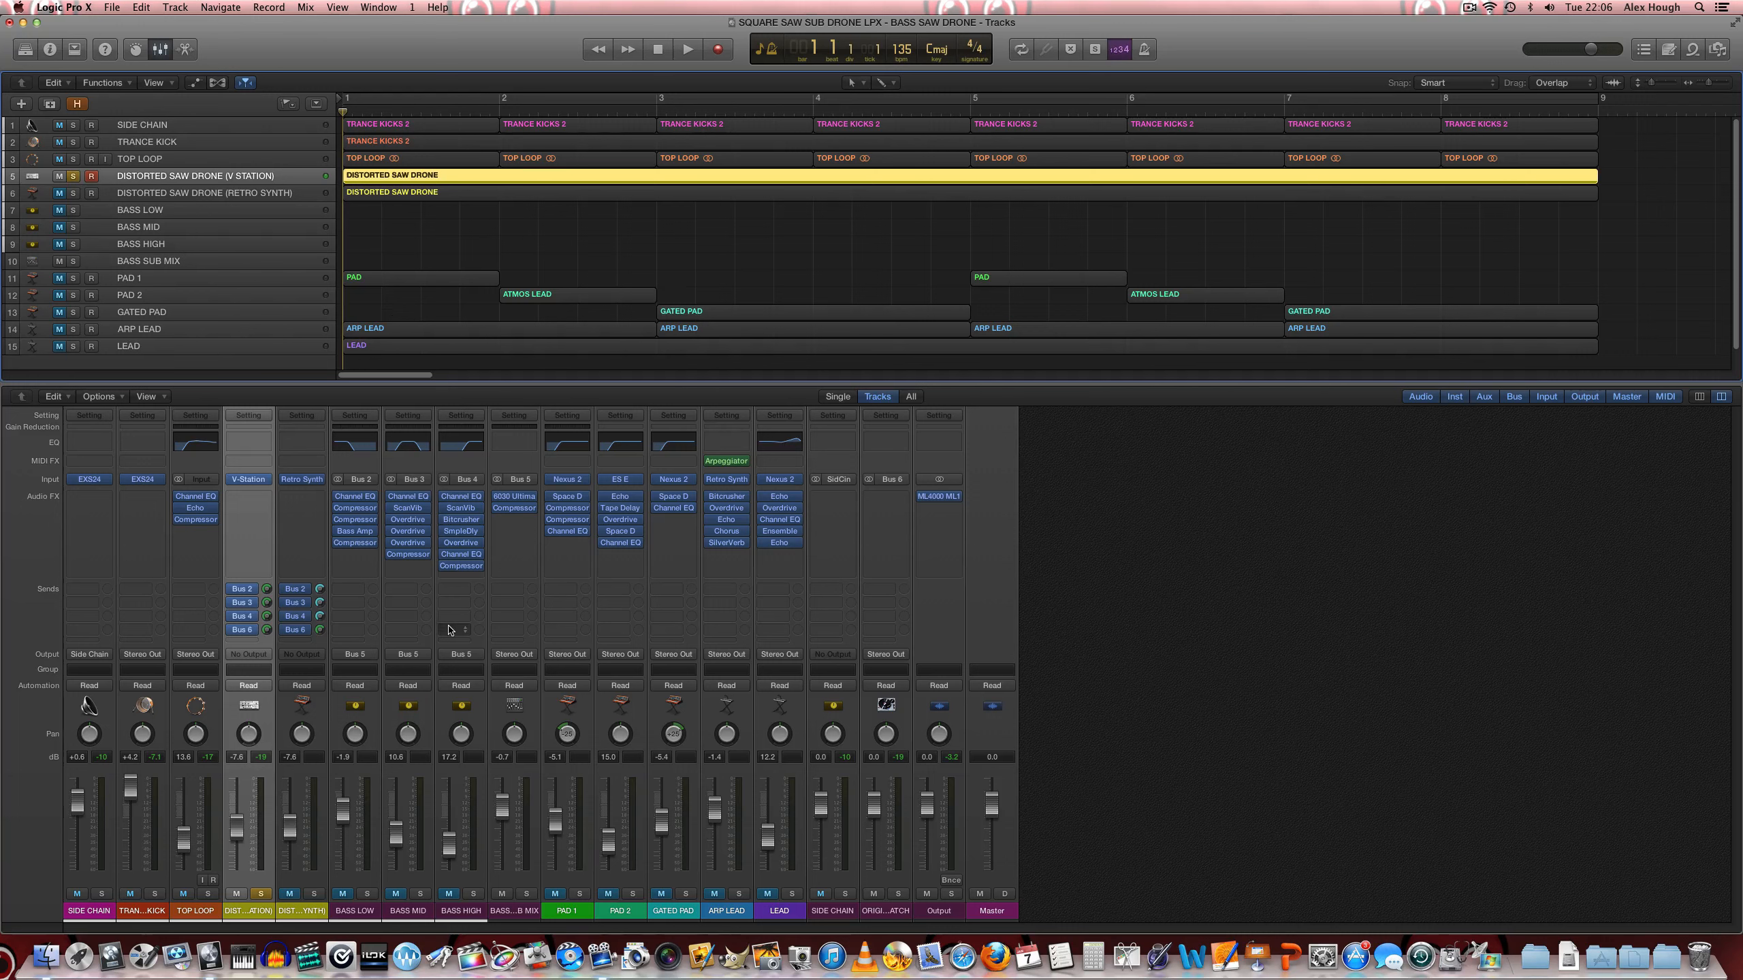
{"action": "key", "text": "space"}
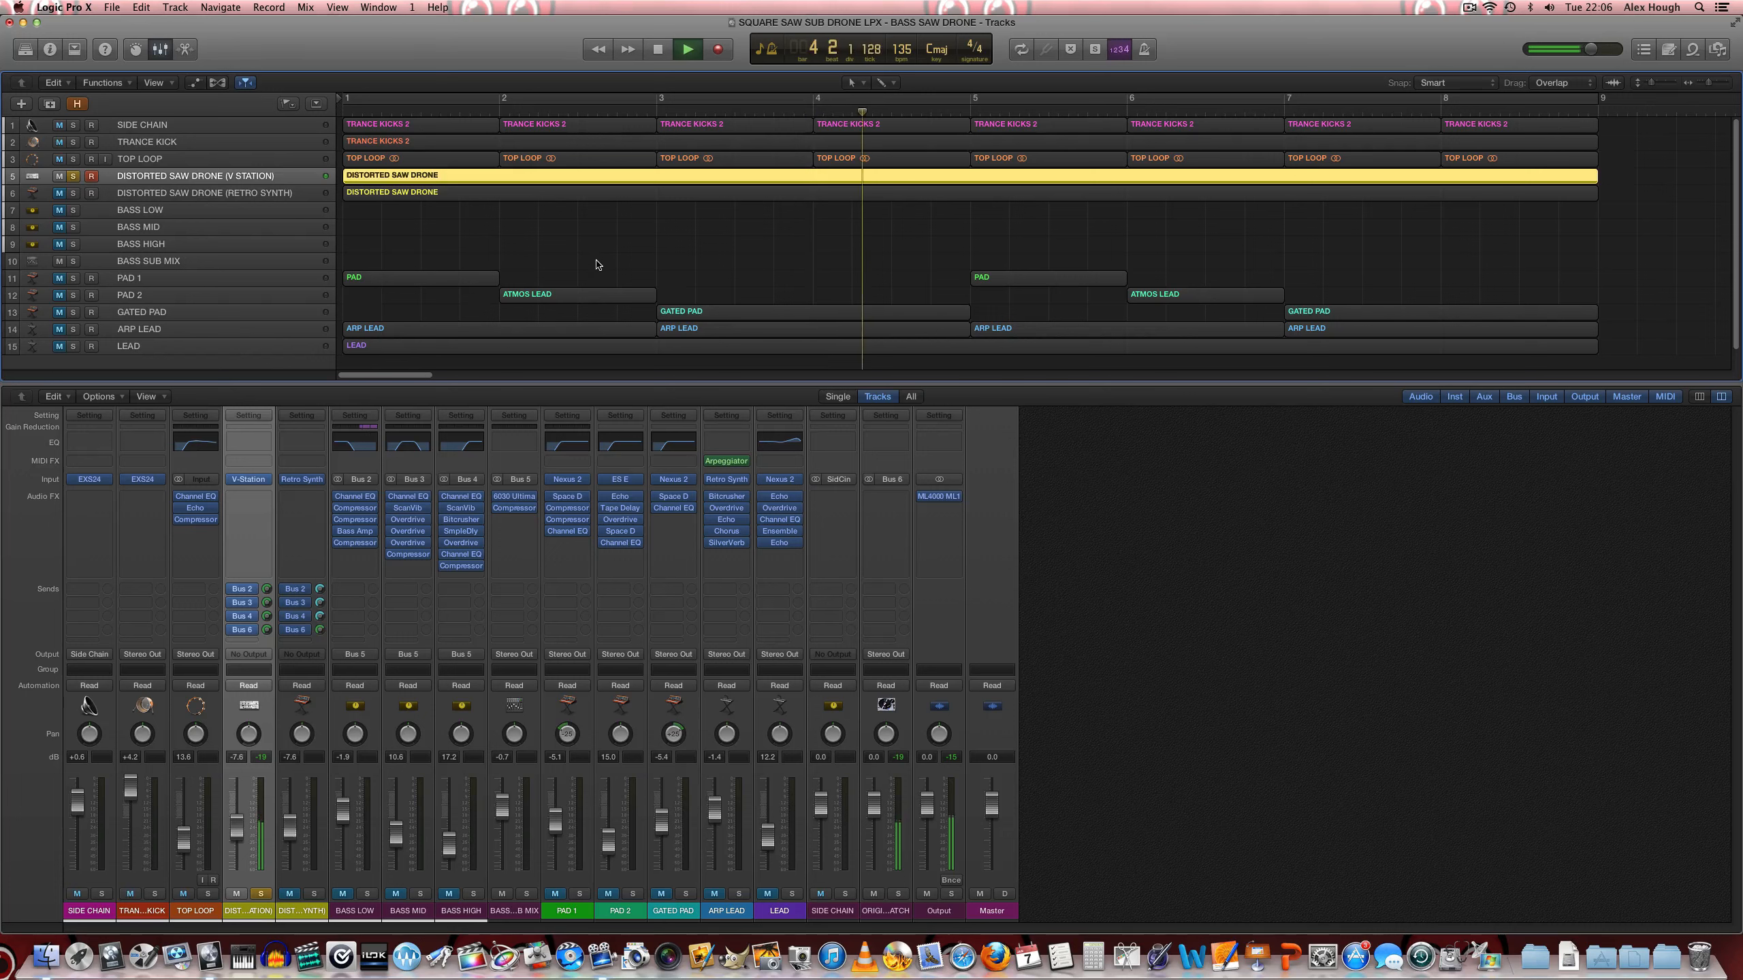
{"action": "key", "text": "space"}
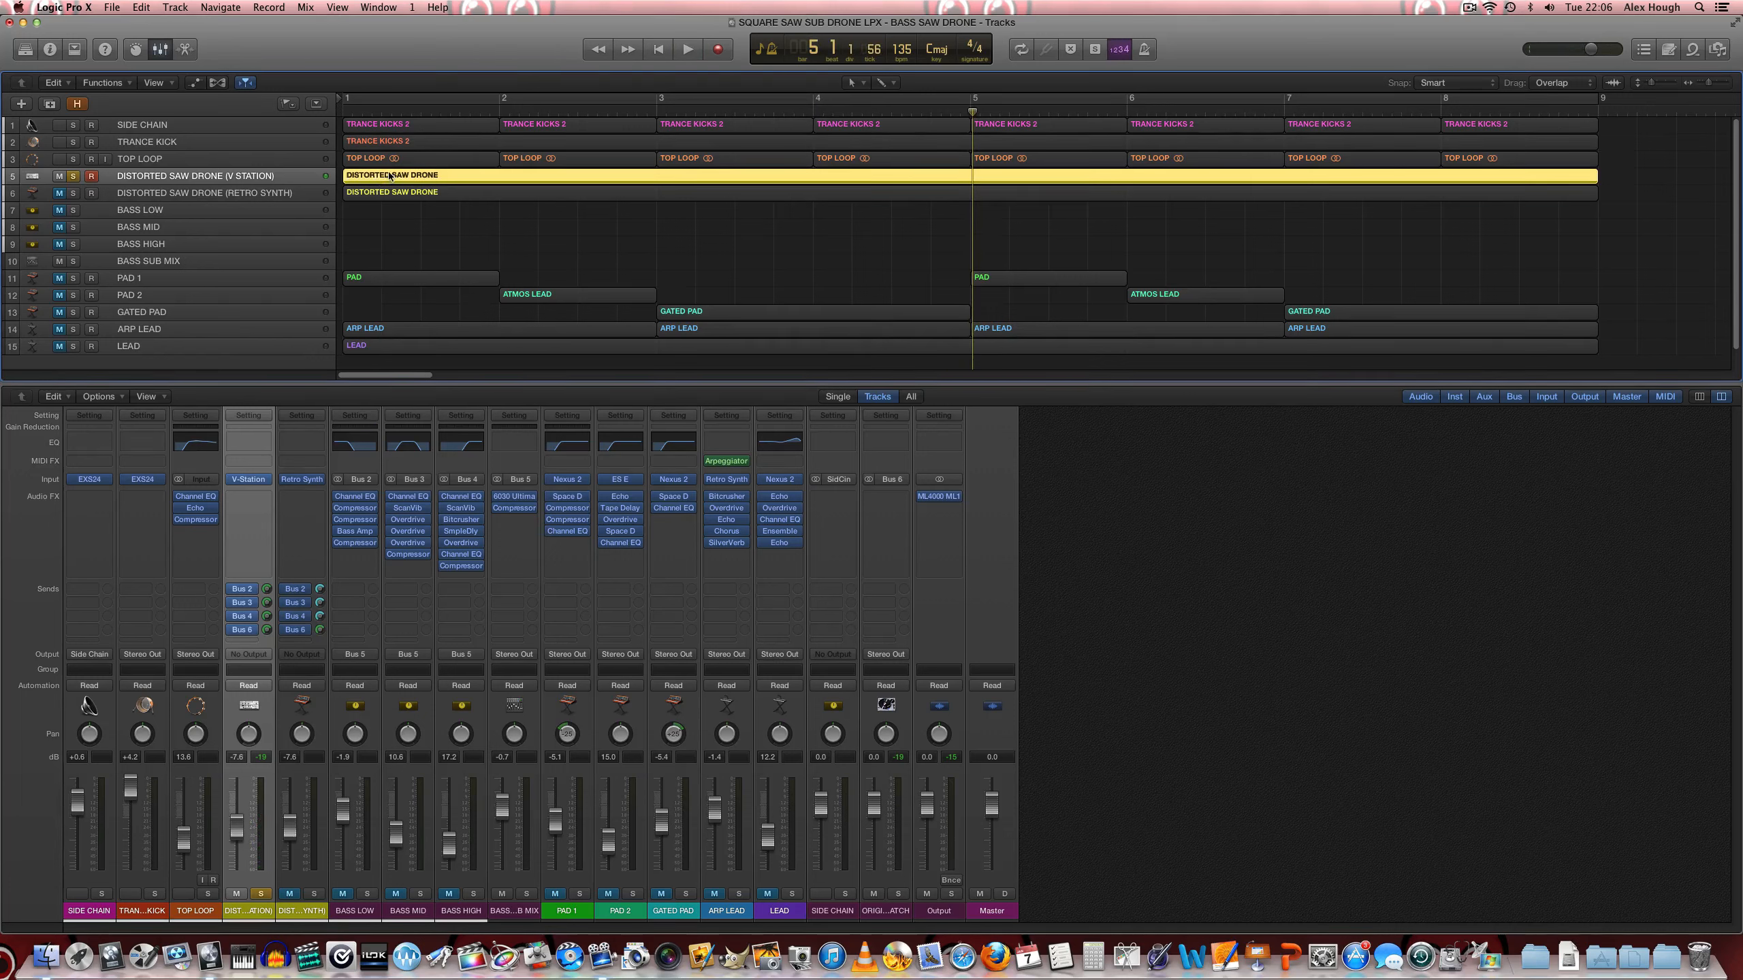
Step: Reopen V-Station, set the oscillator 2 and 3 mixer levels to 0, and loop playback from the start to audition oscillator 1
{"action": "left_click", "coordinate": [254, 482]}
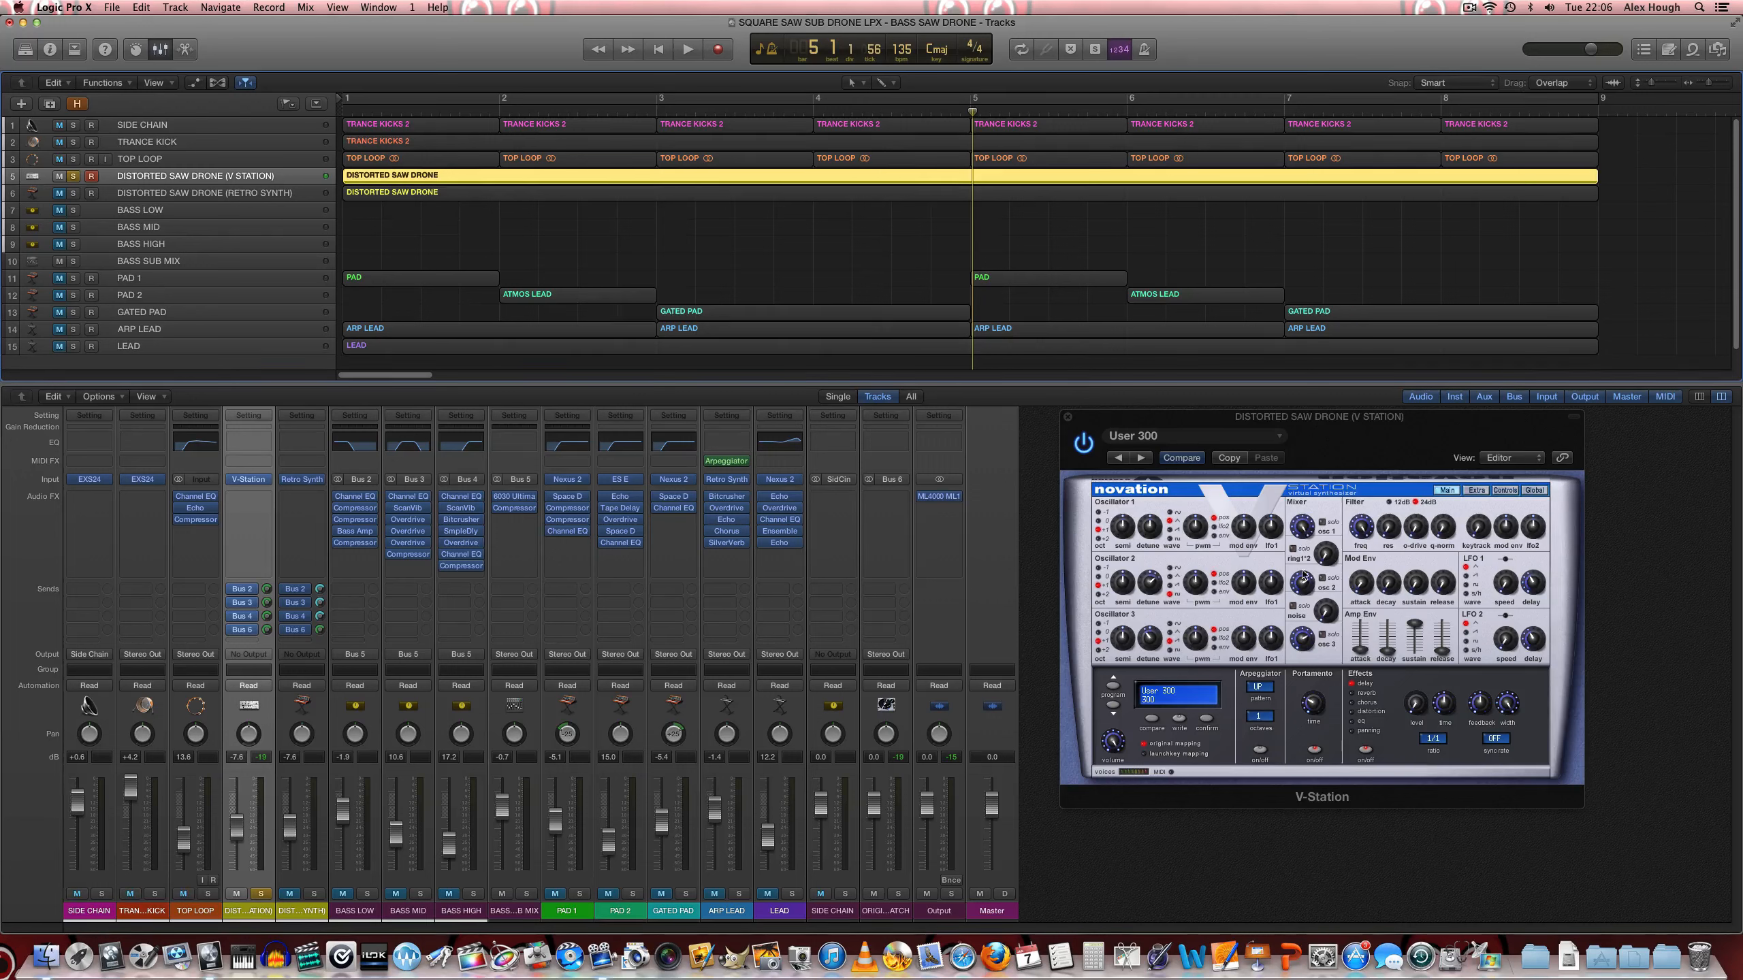
{"action": "left_click_drag", "start_coordinate": [1308, 587], "coordinate": [1312, 719]}
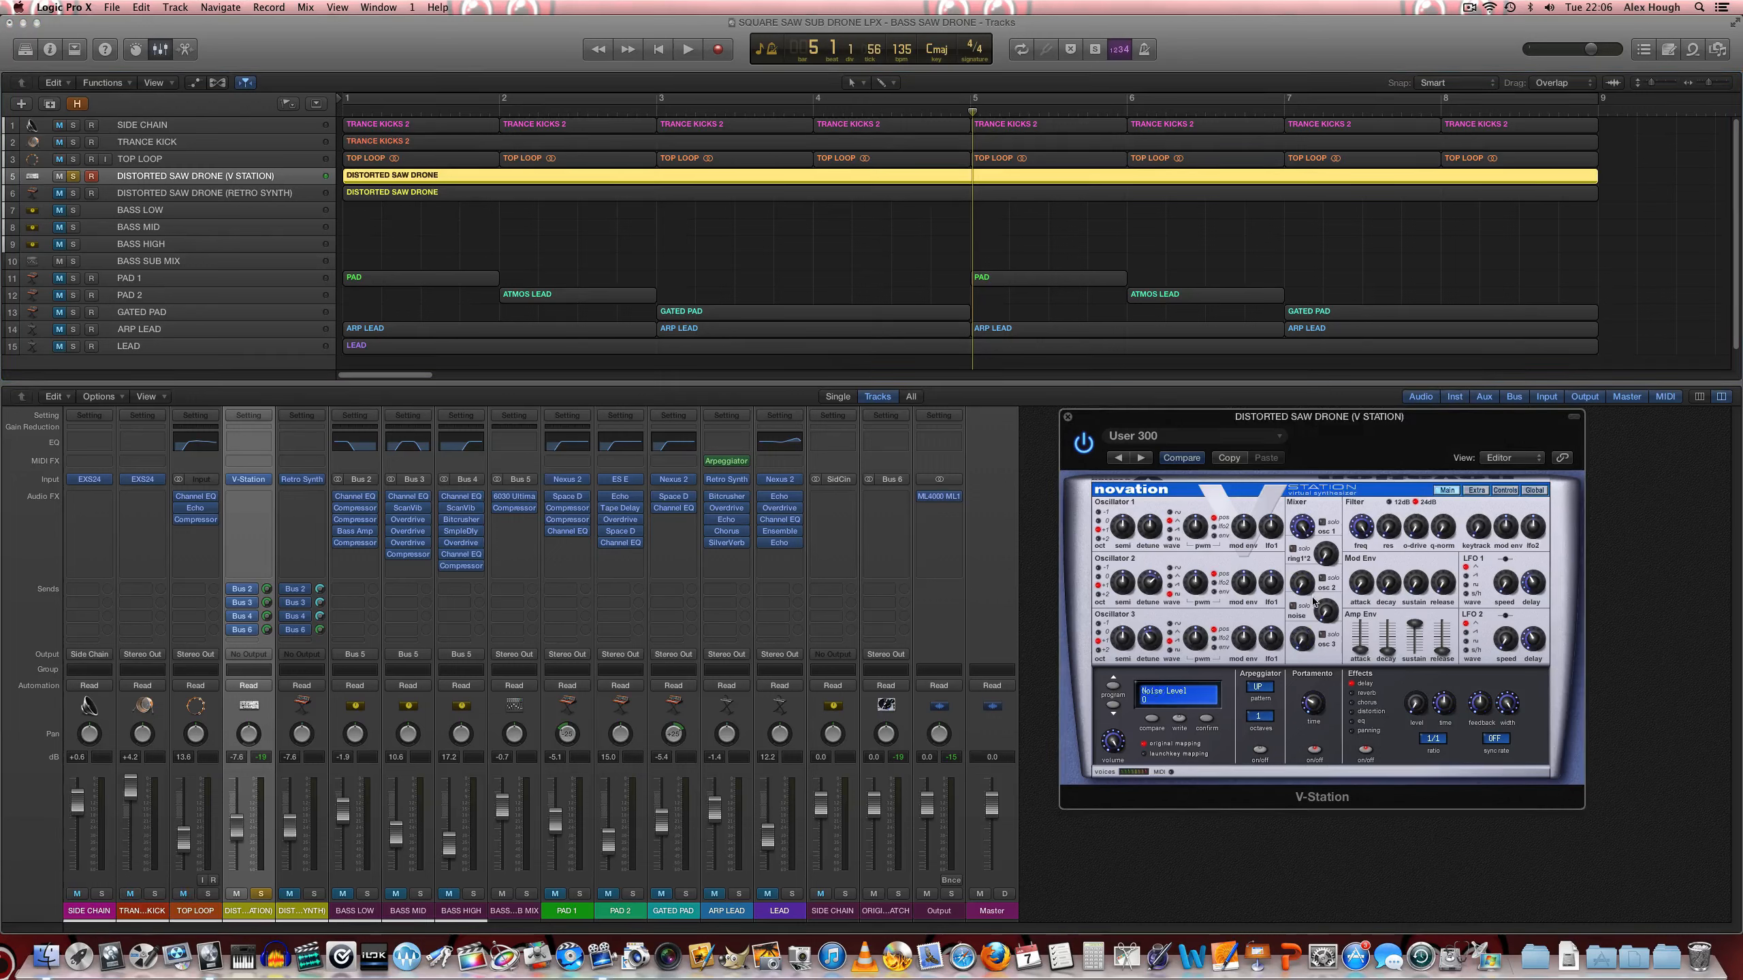
{"action": "left_click", "coordinate": [1193, 525]}
{"action": "key", "text": "Return"}
{"action": "key", "text": "c"}
{"action": "key", "text": "space"}
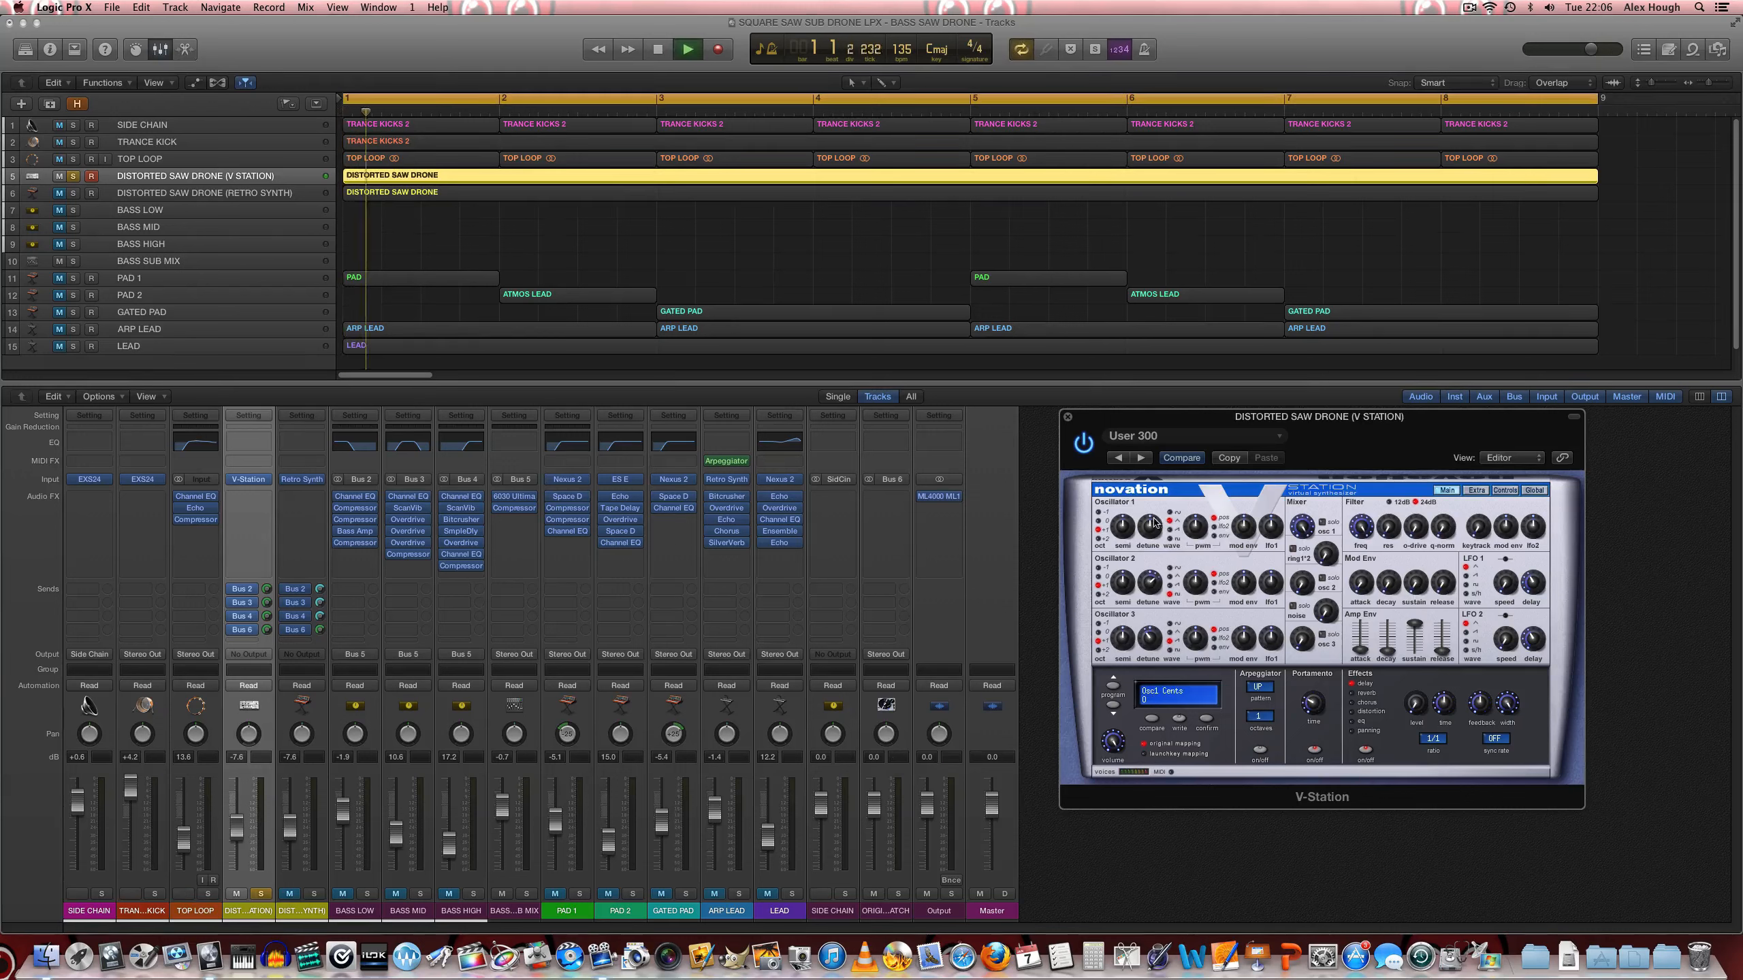
{"action": "left_click", "coordinate": [1273, 579]}
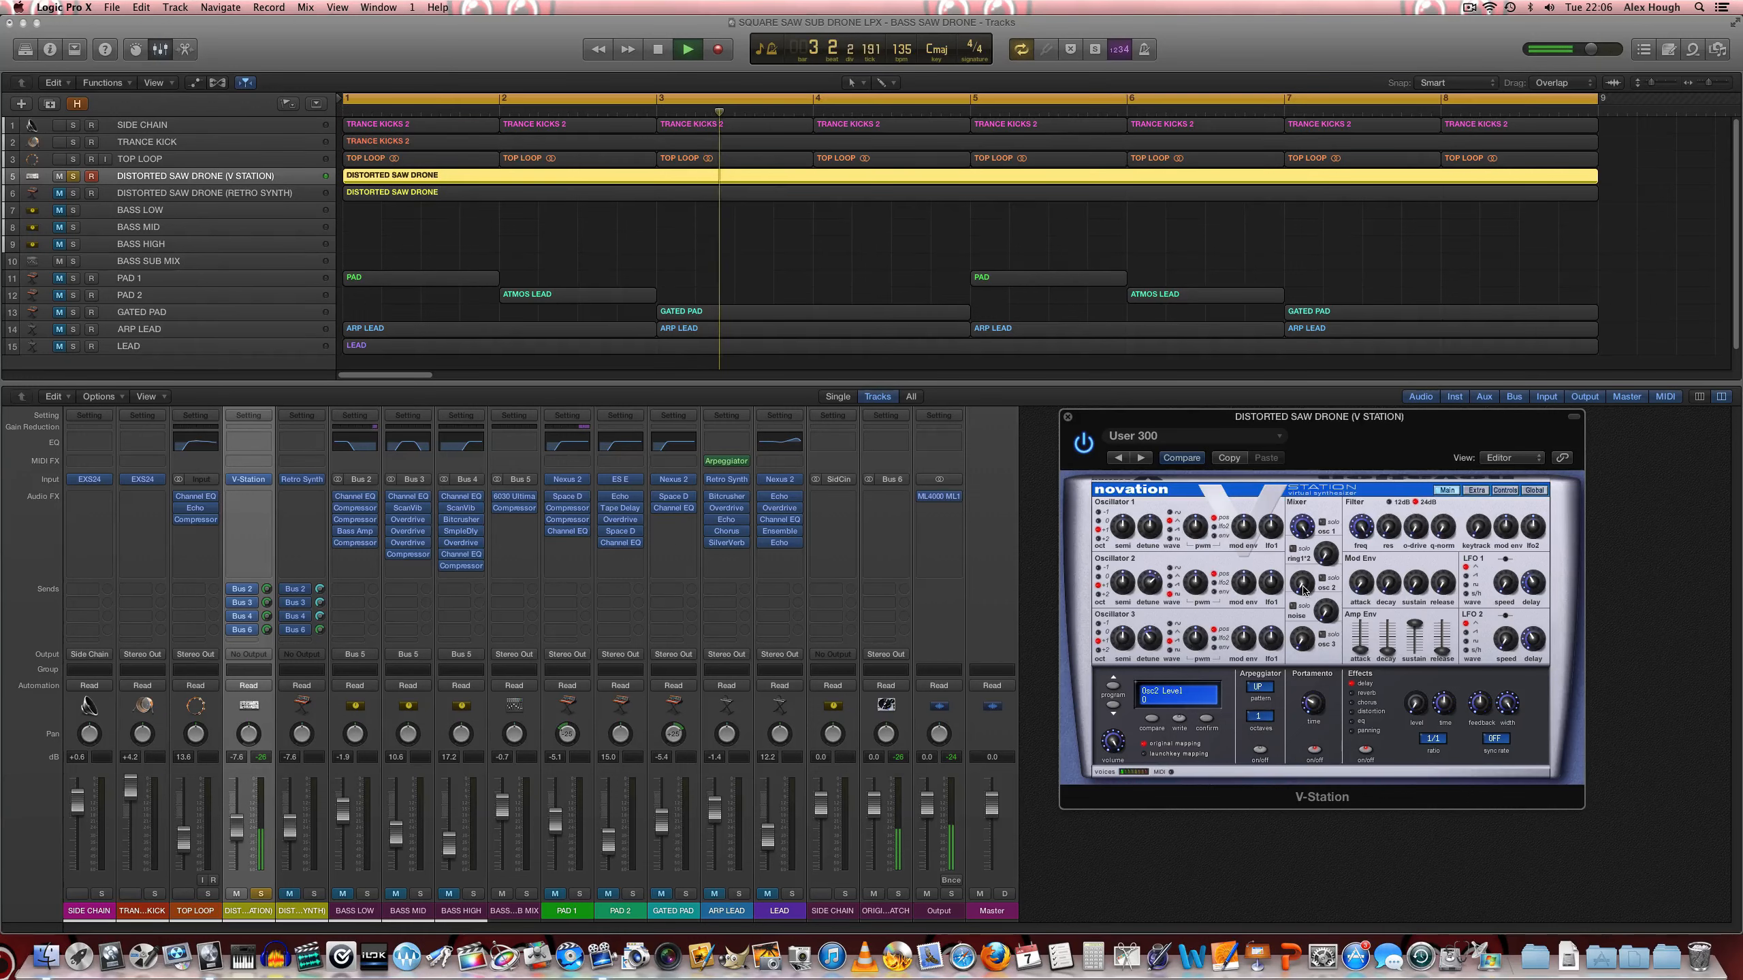
{"action": "left_click", "coordinate": [1303, 585]}
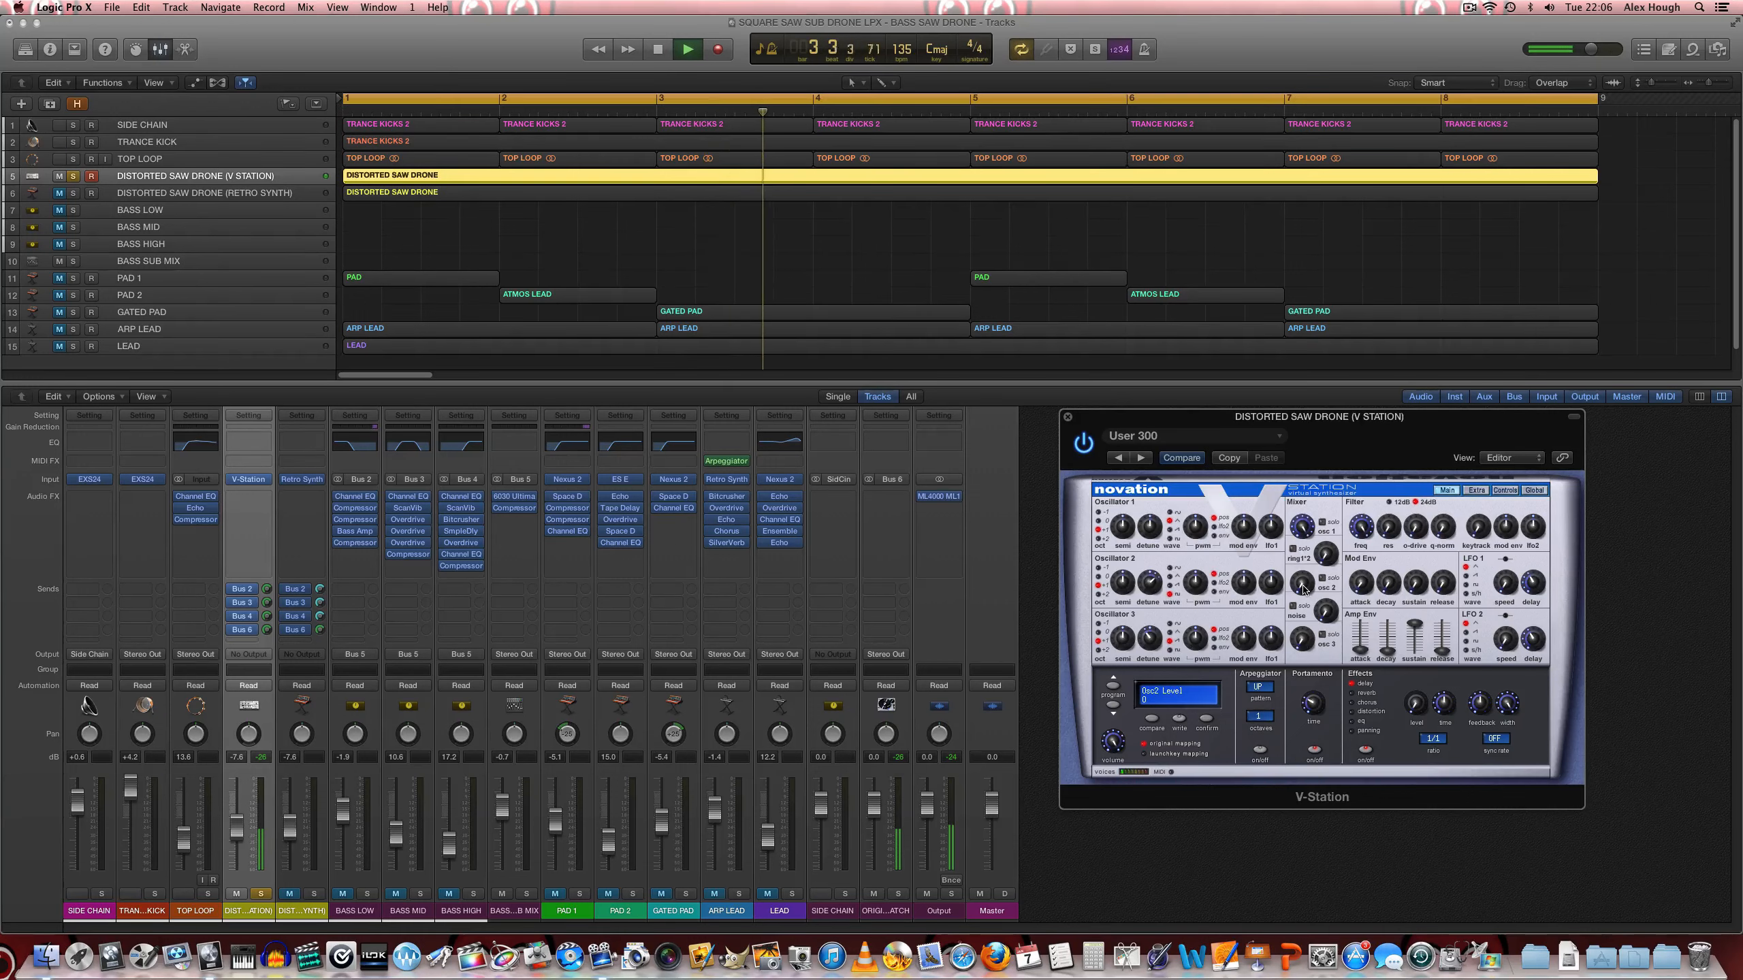
Step: Set the oscillator 1 level to 0 and the oscillator 2 level to 127, and play oscillator 2 alone
{"action": "left_click", "coordinate": [1303, 527]}
{"action": "key", "text": "space"}
{"action": "left_click_drag", "start_coordinate": [1303, 584], "coordinate": [1288, 454]}
{"action": "key", "text": "space"}
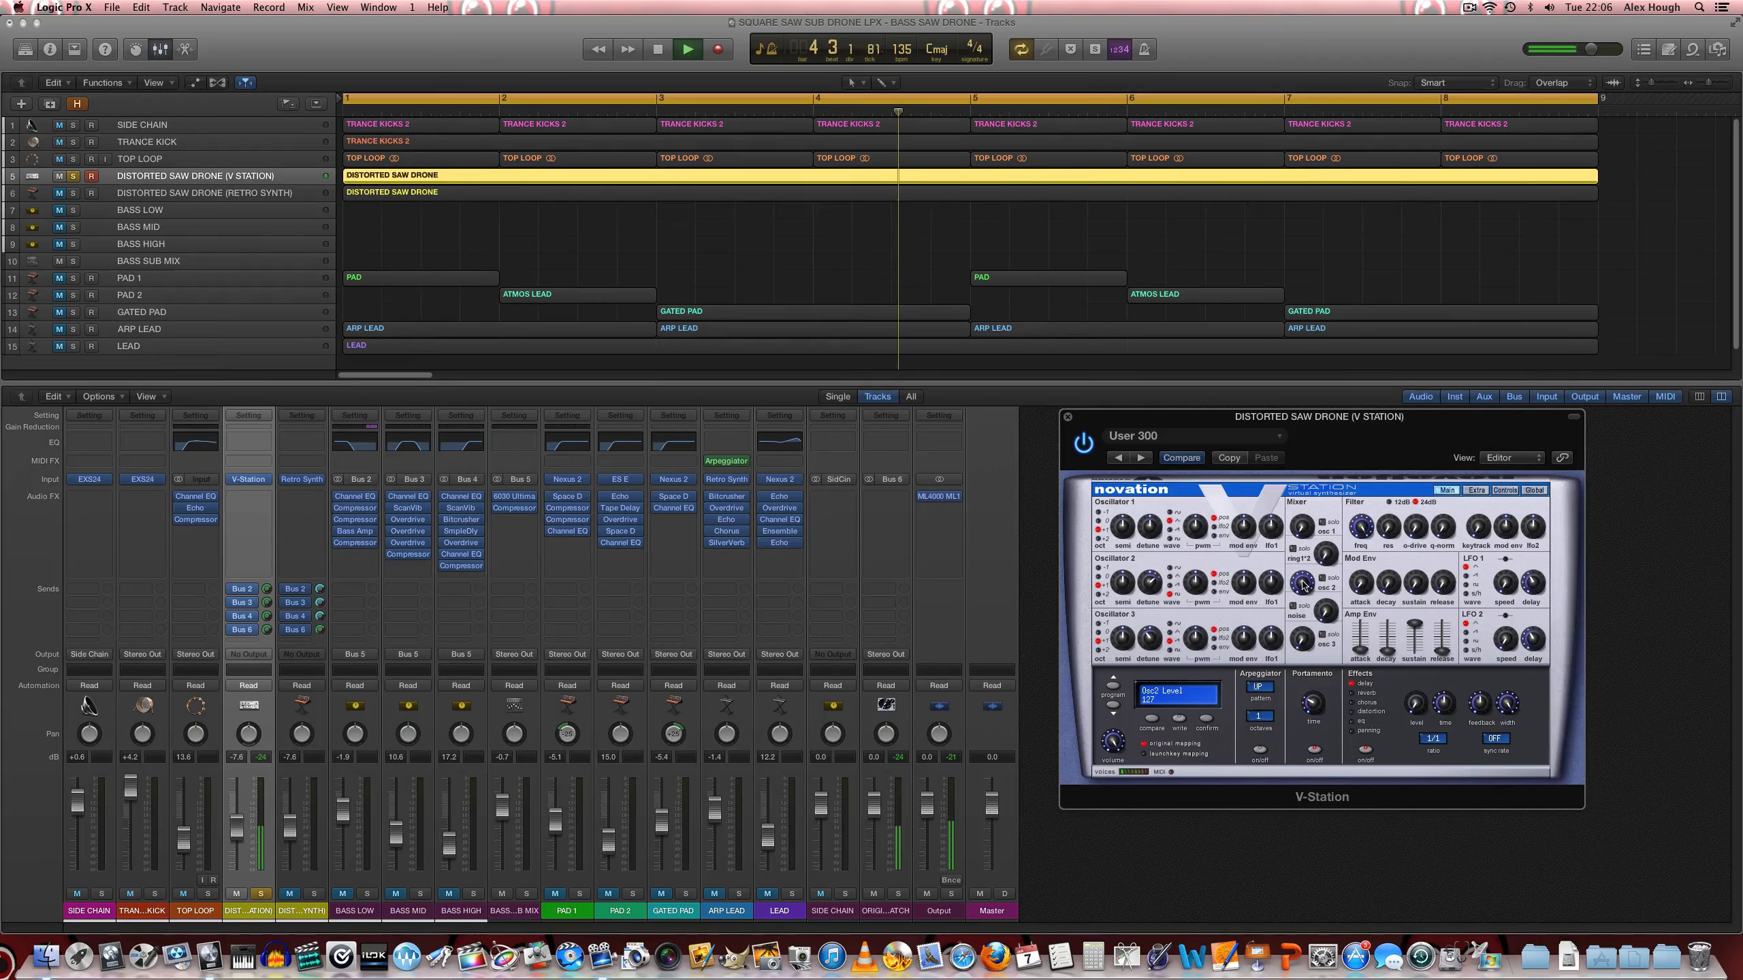
Step: Set the oscillator 2 level to 0 and the oscillator 3 level to 127, and play oscillator 3 alone
{"action": "key", "text": "space"}
{"action": "left_click_drag", "start_coordinate": [1302, 640], "coordinate": [1293, 612]}
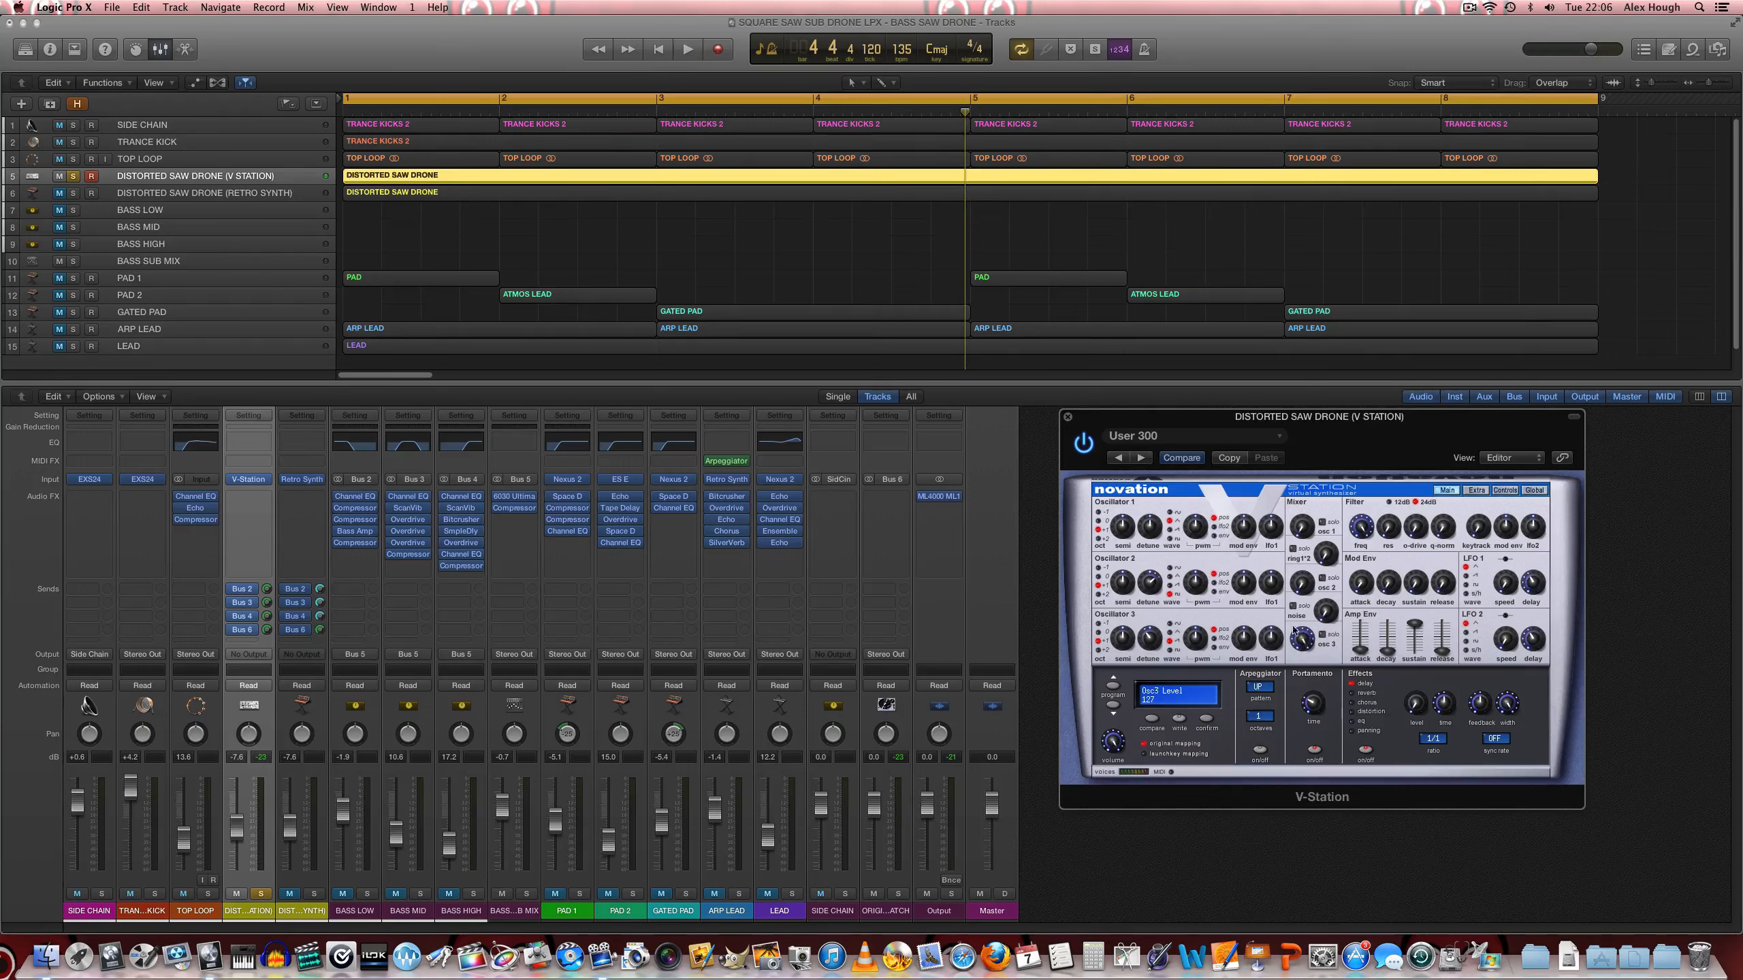
{"action": "key", "text": "space"}
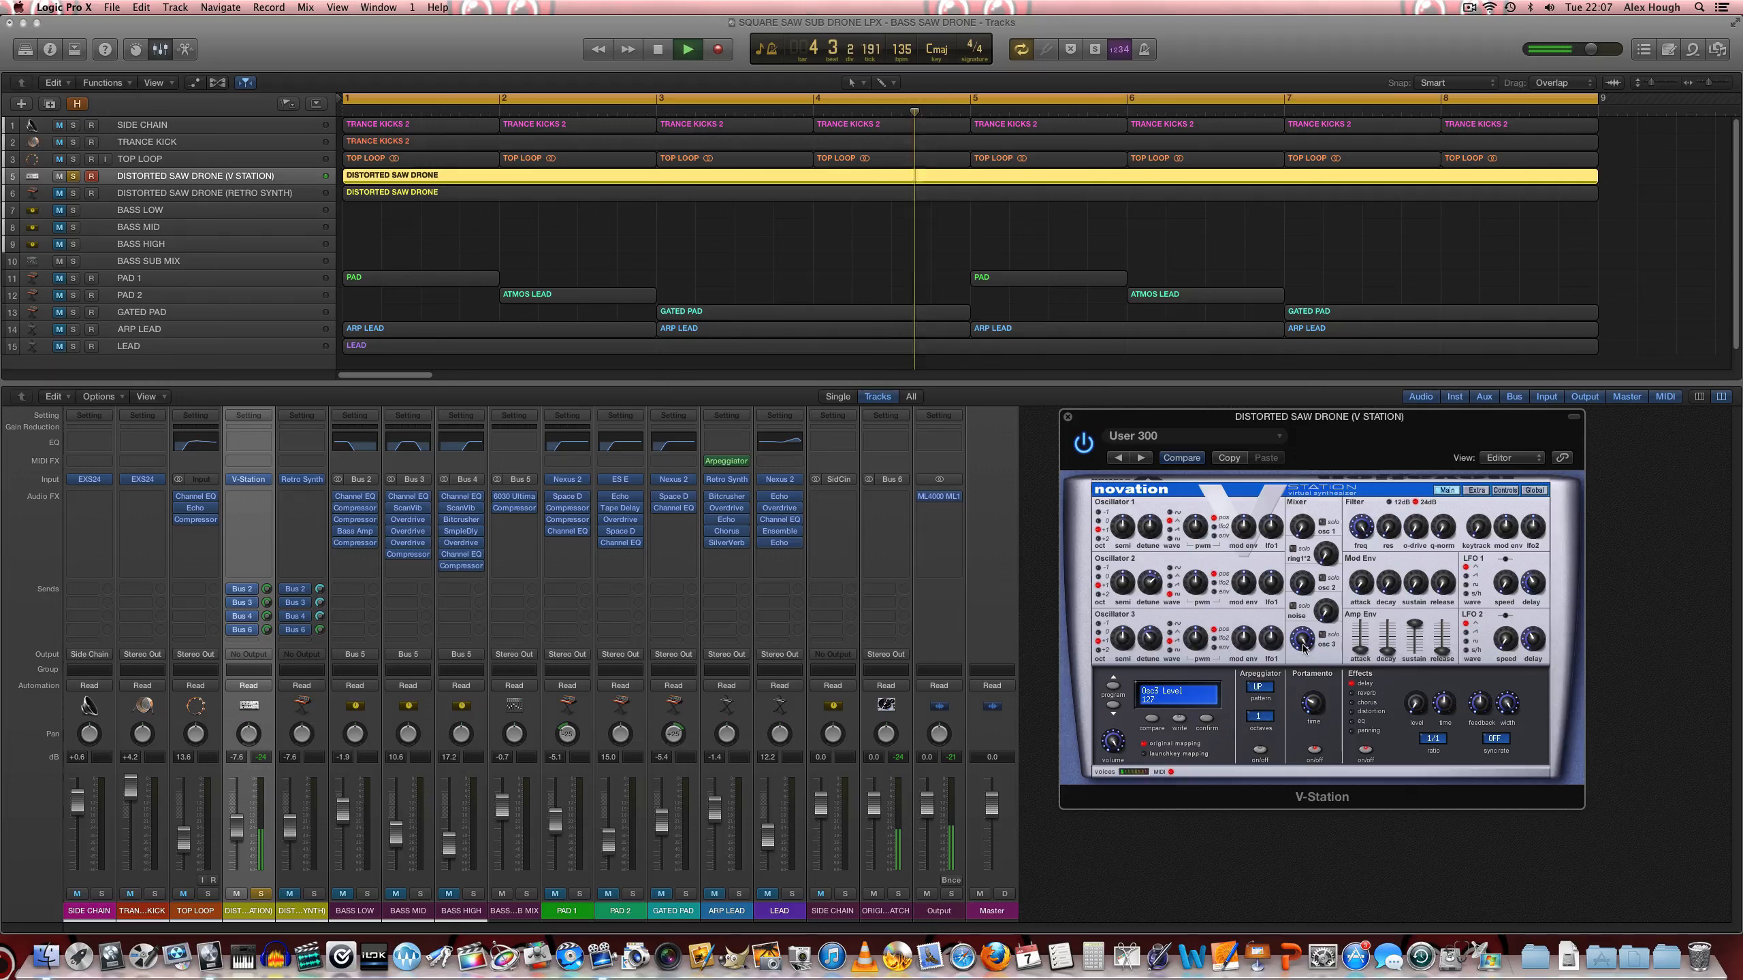
Step: Stop playback, rebalance the oscillator levels in the V-Station mixer, and play the combined bass sound
{"action": "key", "text": "space"}
{"action": "left_click_drag", "start_coordinate": [1302, 637], "coordinate": [1304, 702]}
{"action": "left_click", "coordinate": [1296, 582]}
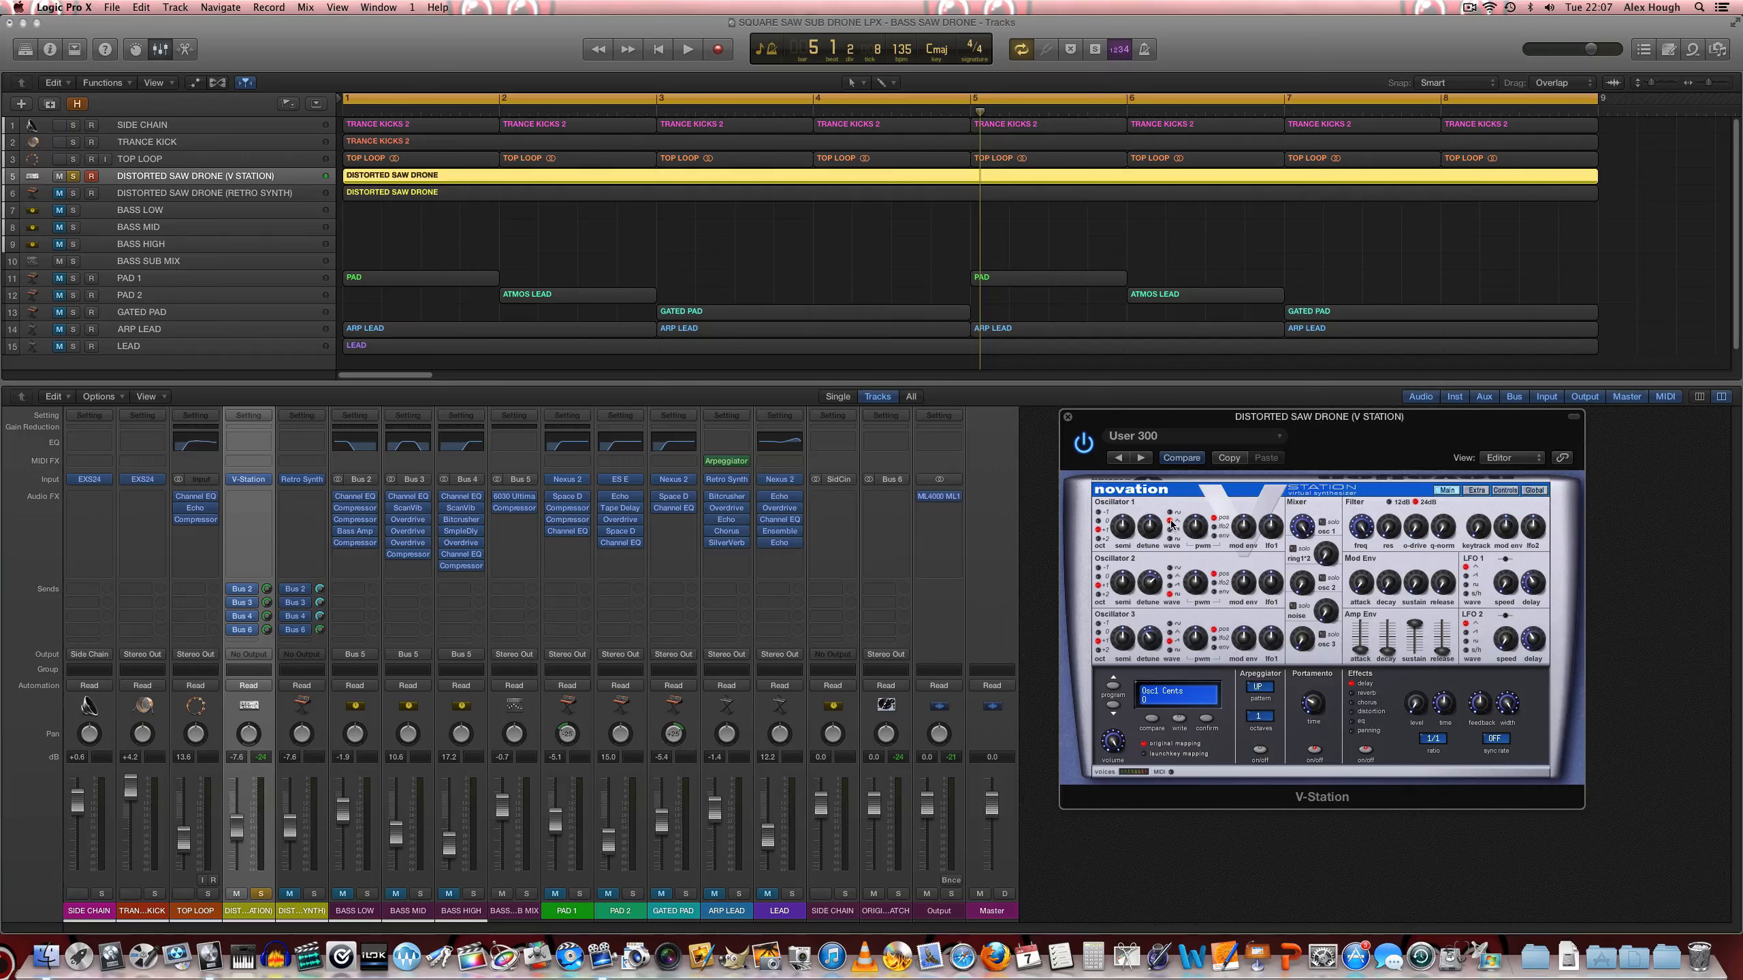
{"action": "left_click_drag", "start_coordinate": [1303, 582], "coordinate": [1281, 441]}
{"action": "key", "text": "space"}
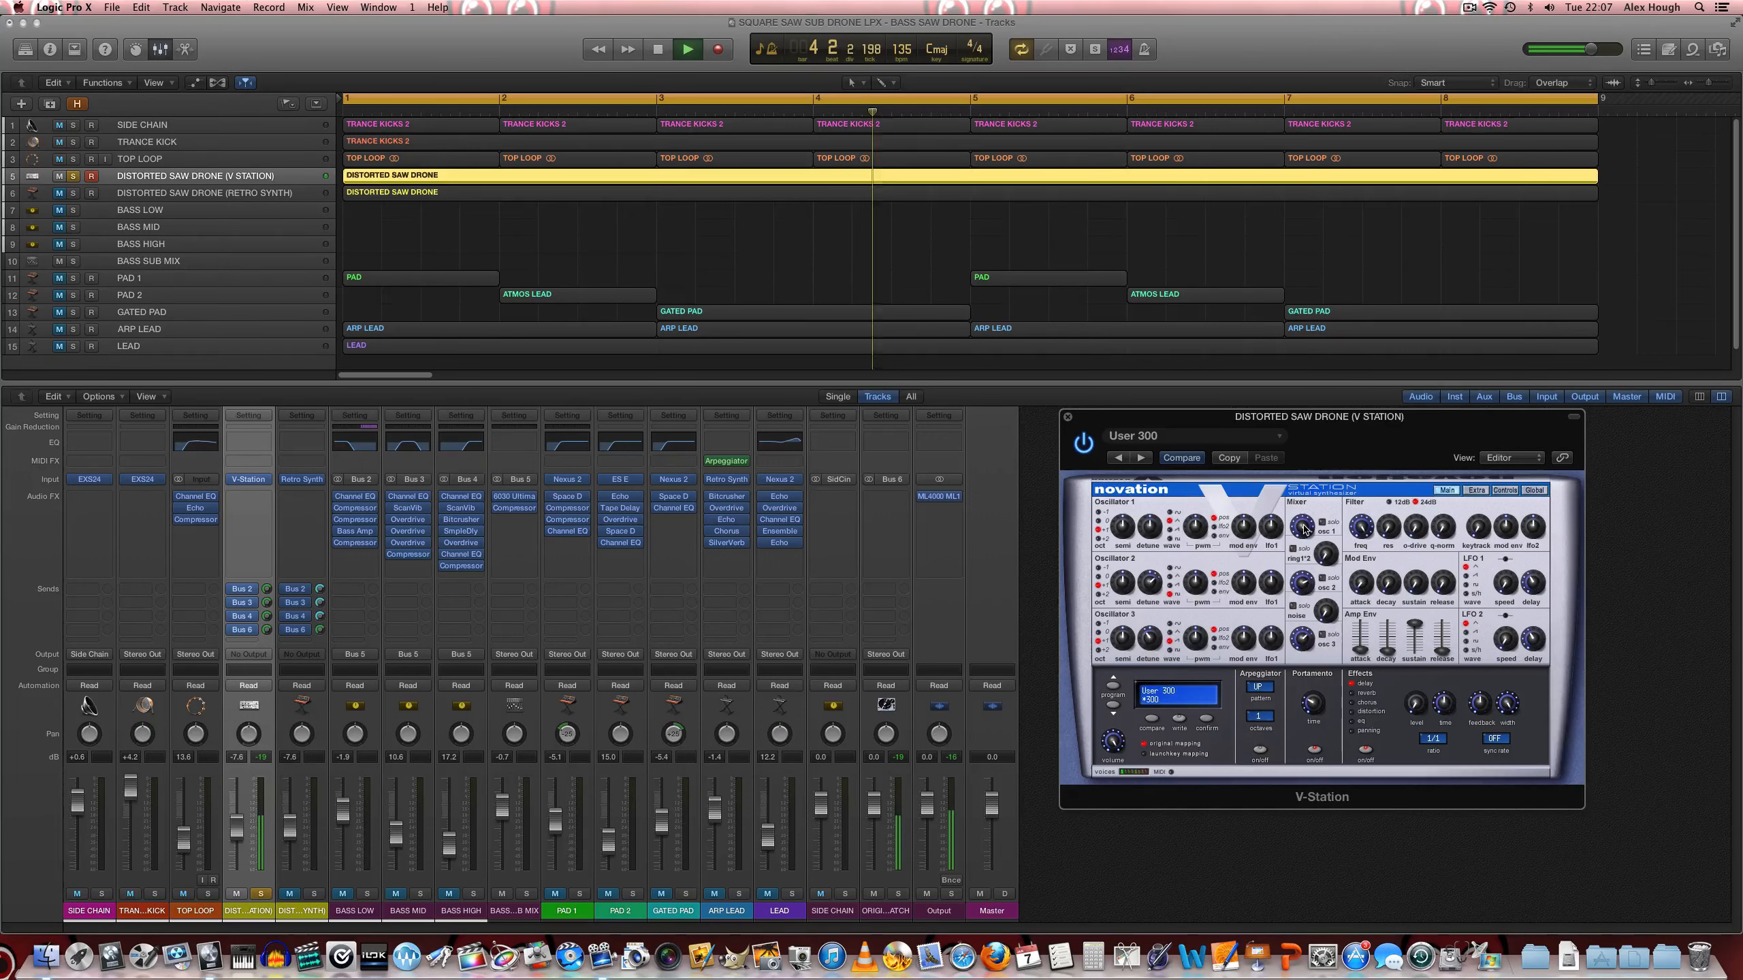
Step: Turn the oscillator 1 level down, play the bass from the start, raise the level back to 127 during playback, and stop
{"action": "key", "text": "space"}
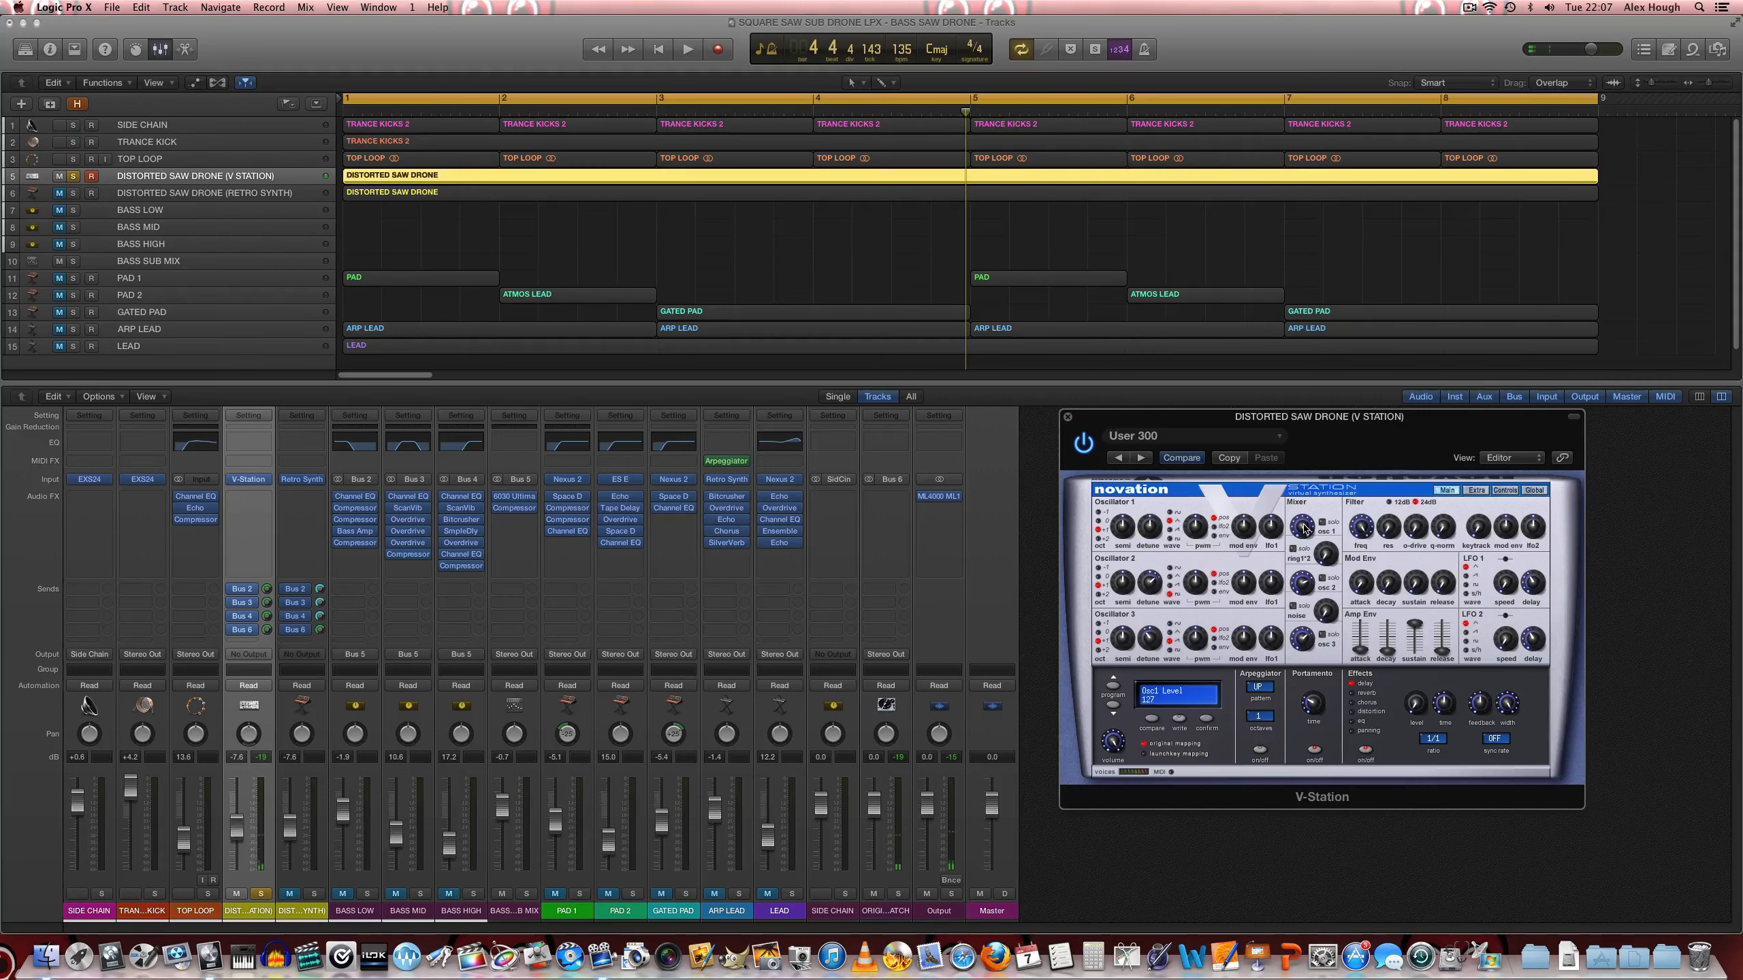
{"action": "key", "text": "Return"}
{"action": "left_click_drag", "start_coordinate": [1304, 528], "coordinate": [1302, 709]}
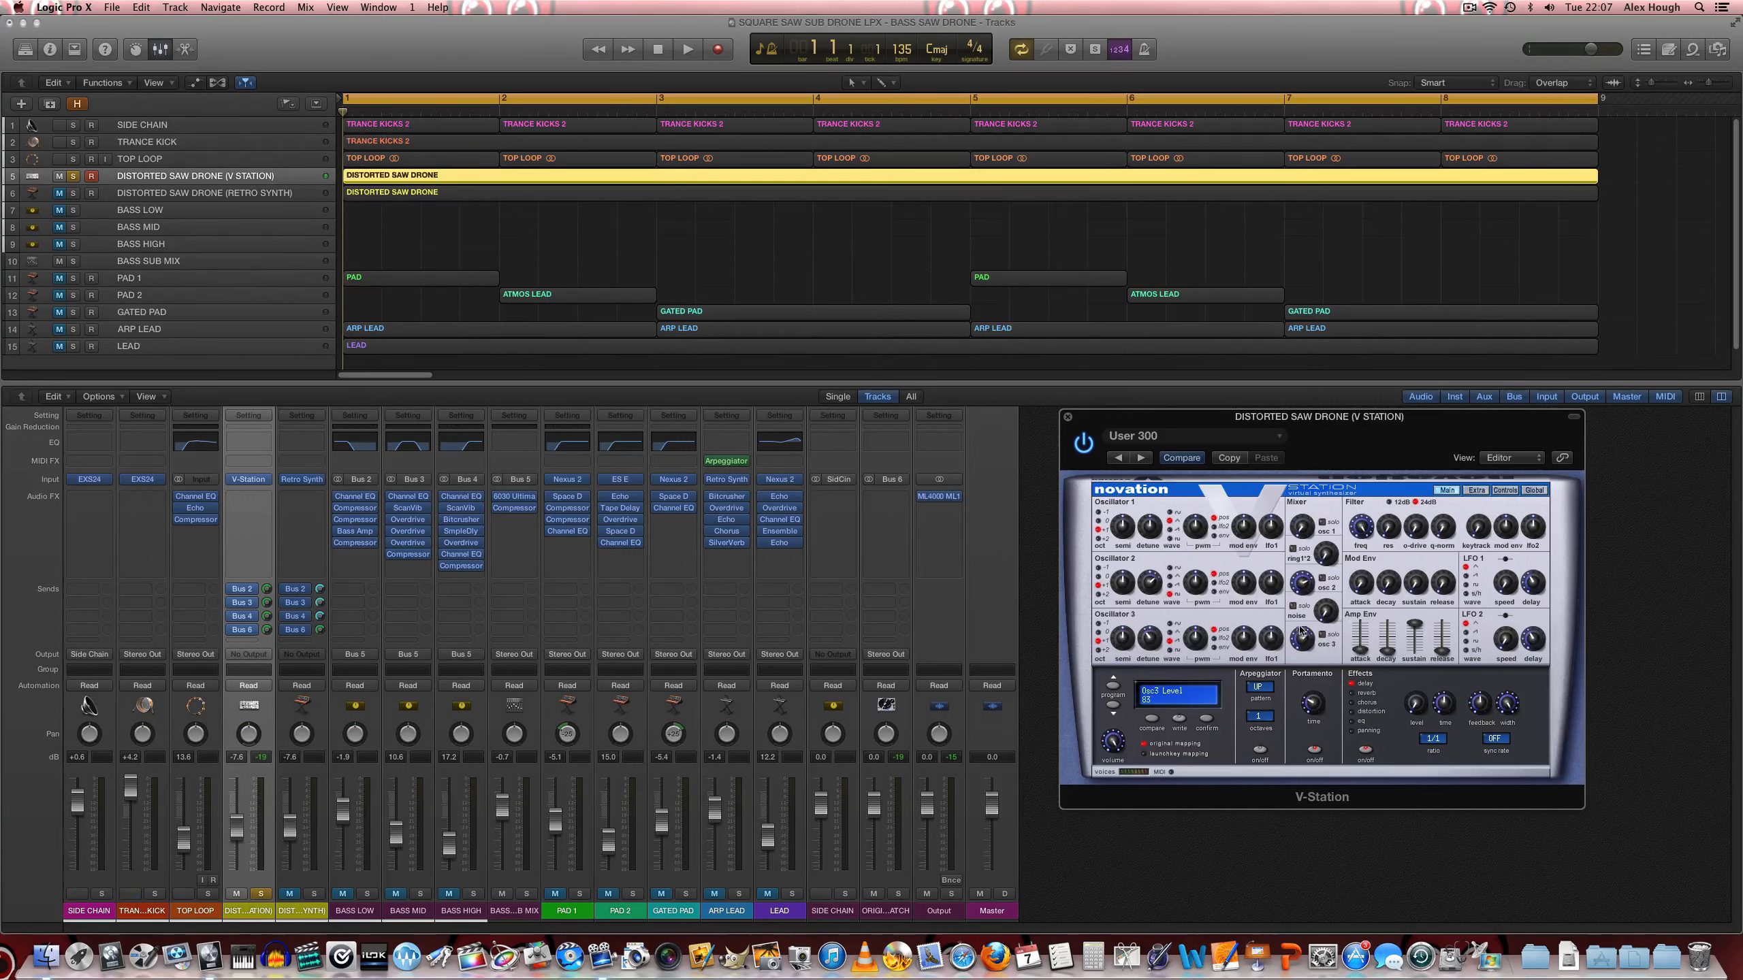
{"action": "key", "text": "space"}
{"action": "left_click", "coordinate": [1302, 534]}
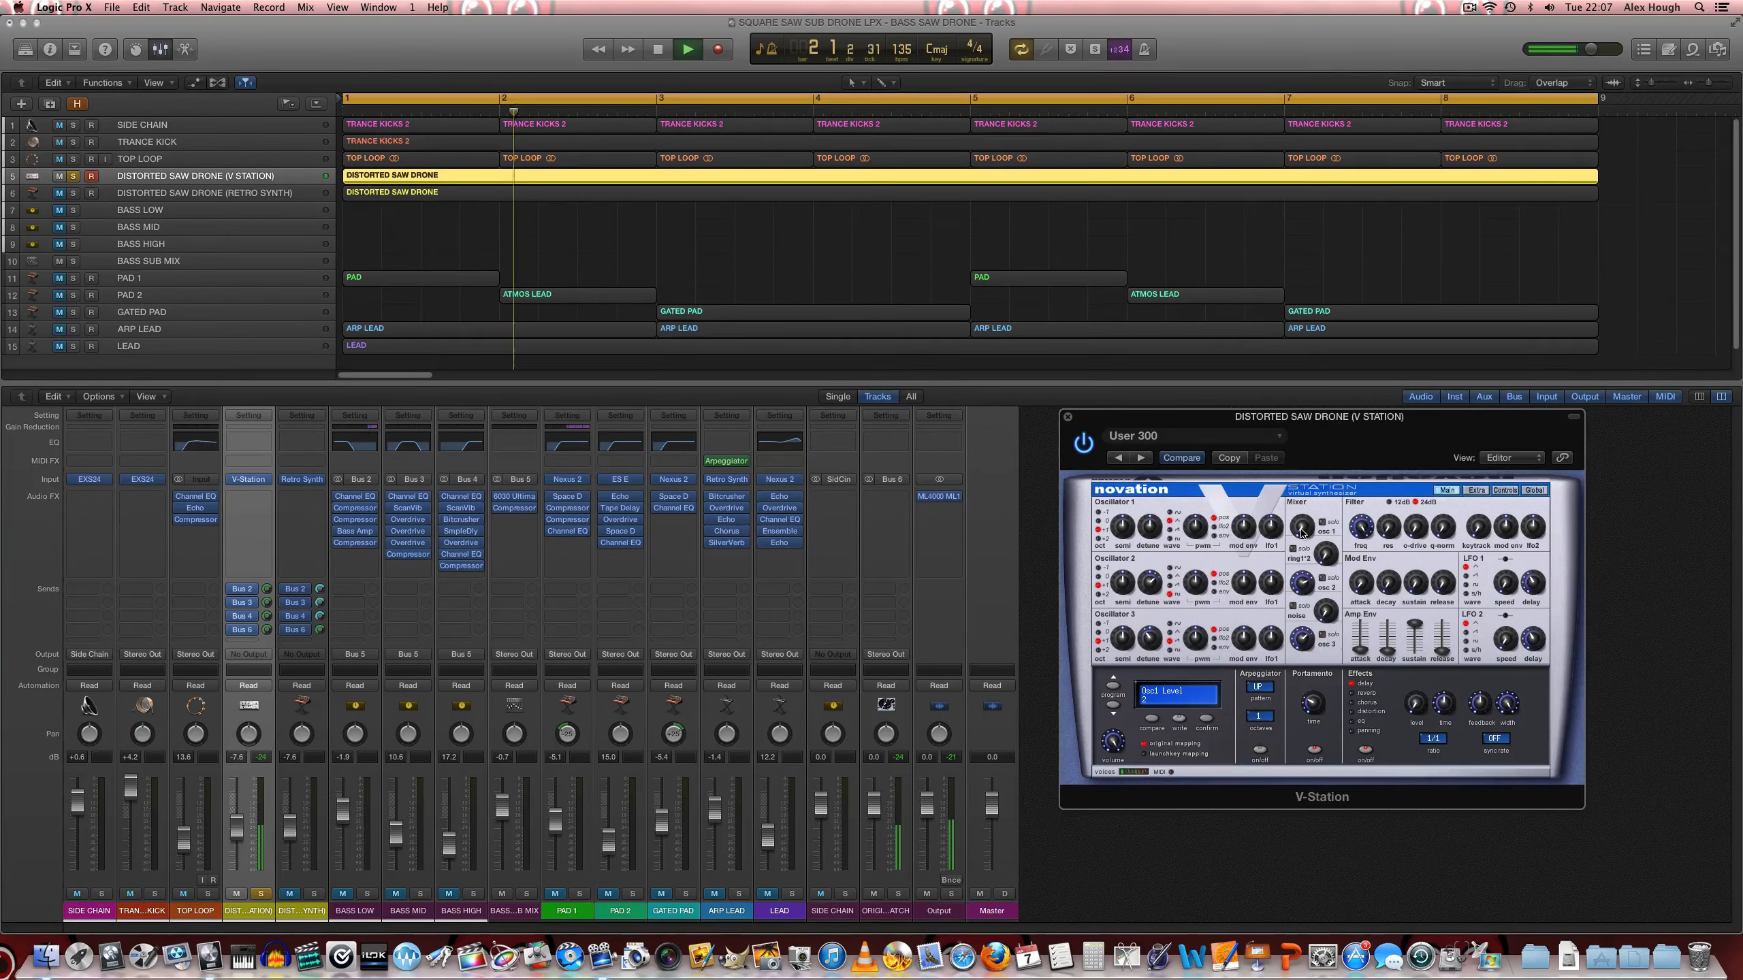
{"action": "left_click_drag", "start_coordinate": [1302, 533], "coordinate": [1266, 364]}
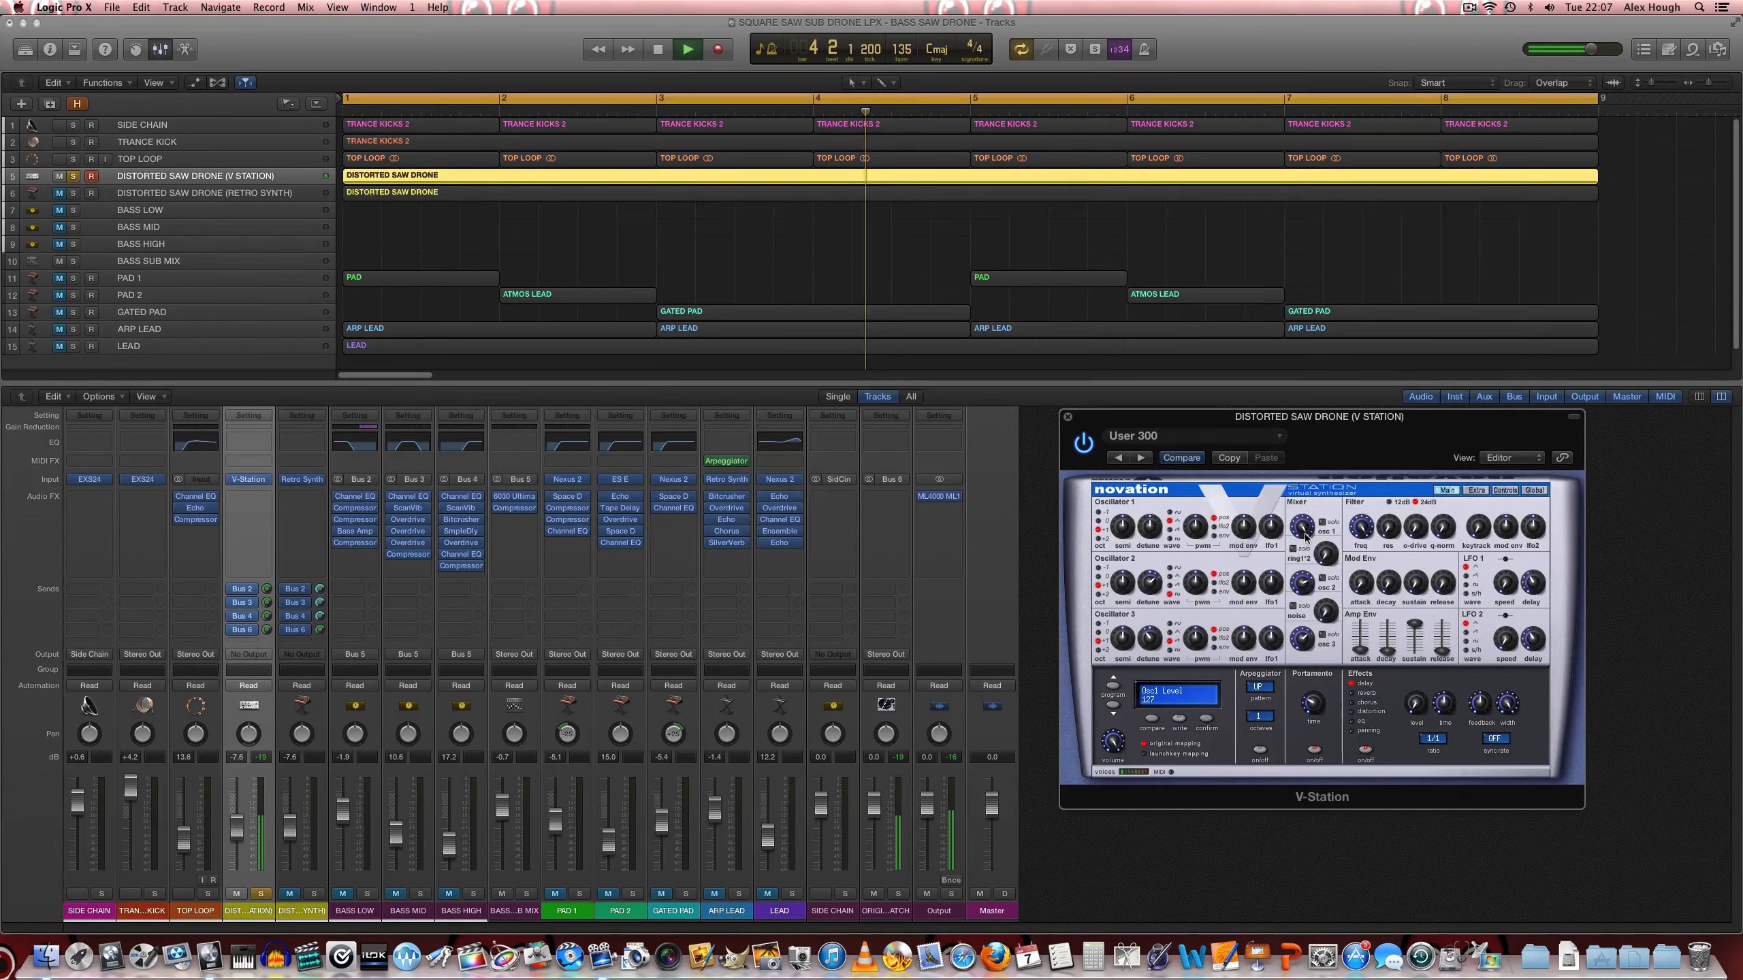
{"action": "key", "text": "space"}
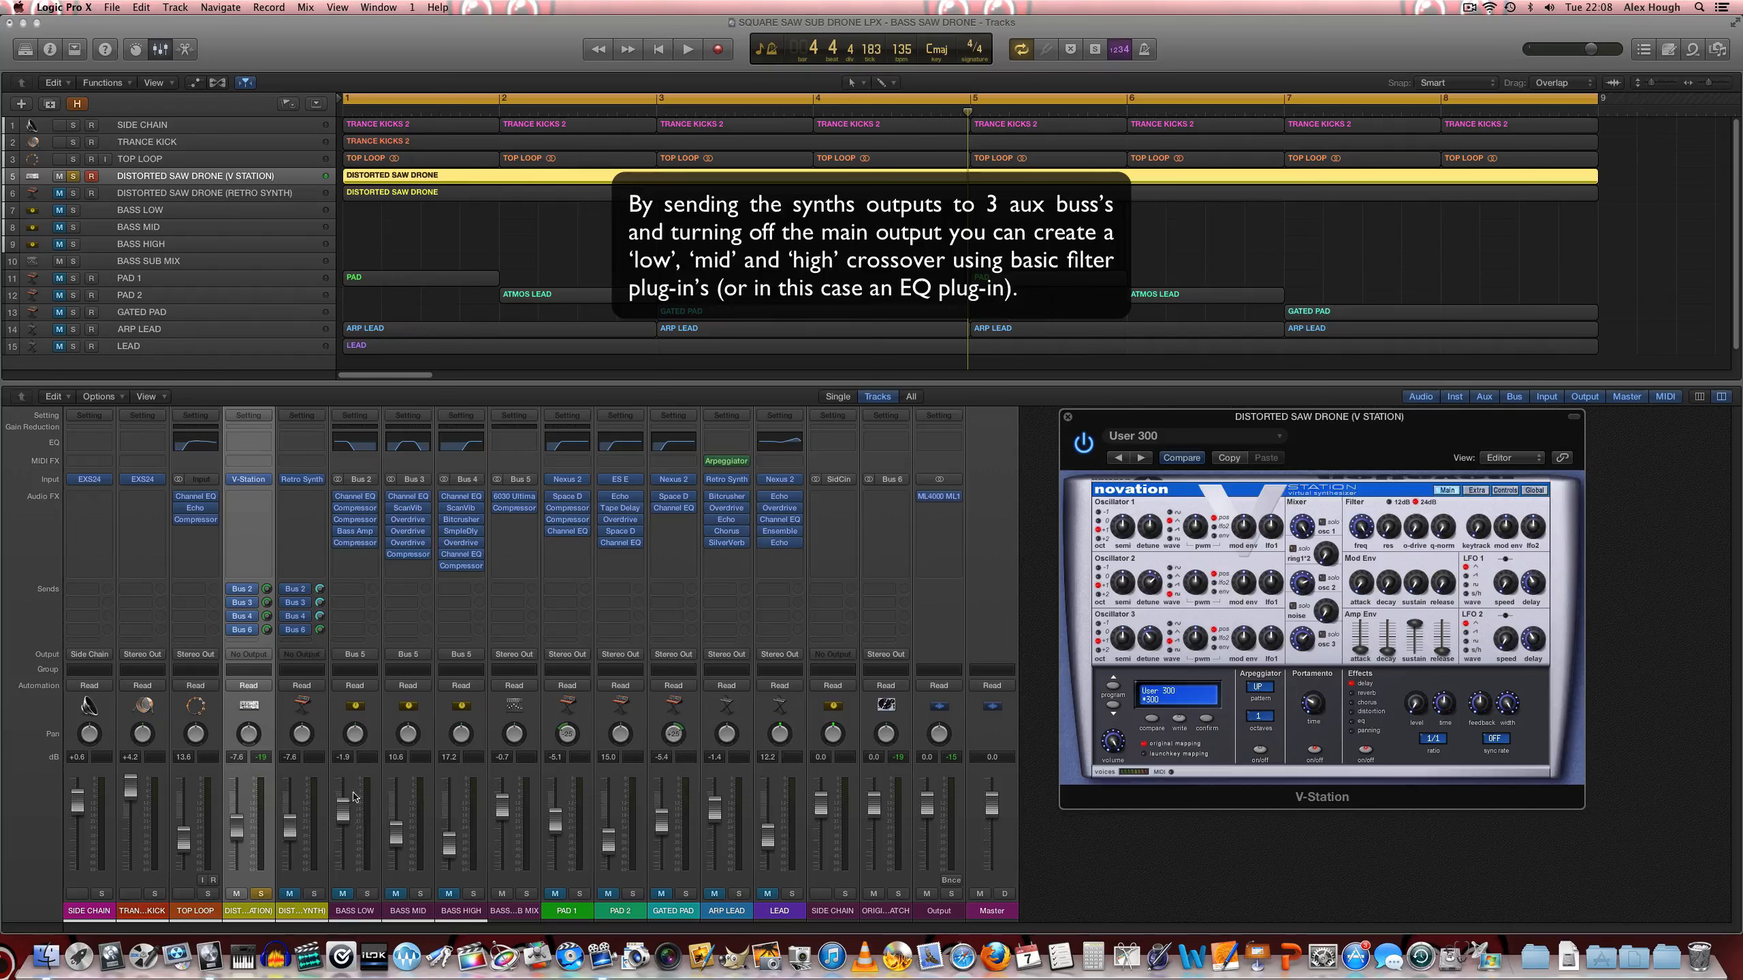
Step: Select the BASS LOW, BASS MID and BASS HIGH channel strips in turn to point out the three split bands
{"action": "left_click", "coordinate": [372, 917]}
{"action": "left_click", "coordinate": [410, 915]}
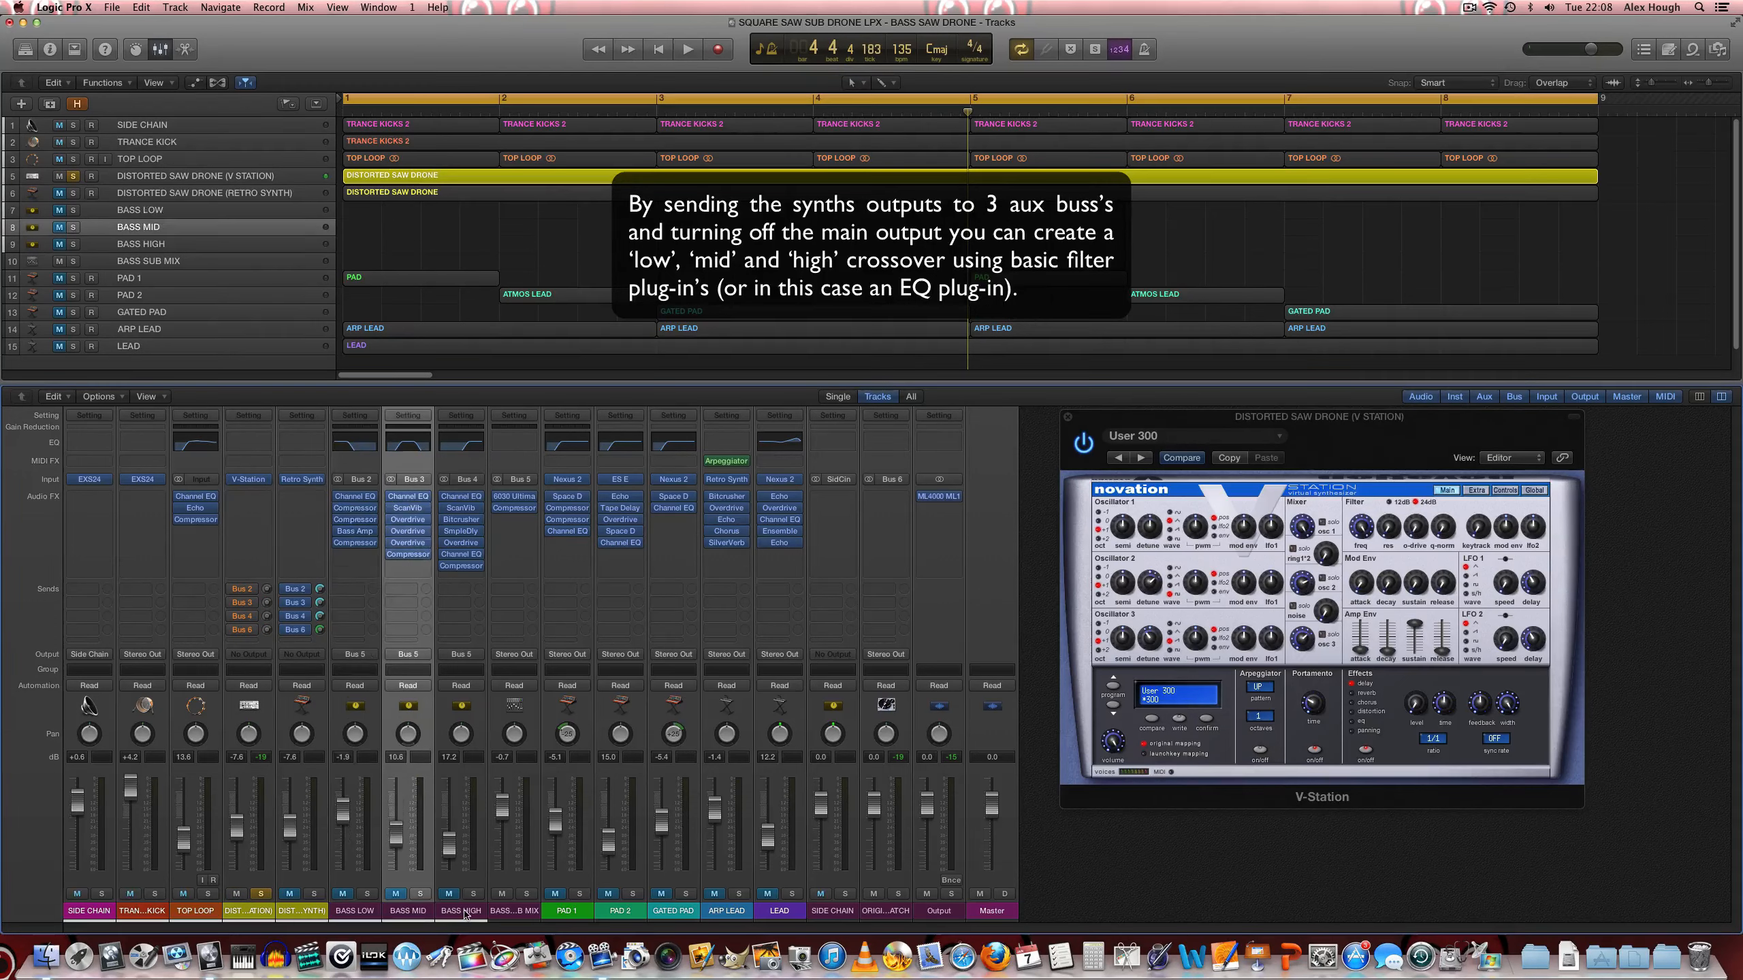
{"action": "left_click", "coordinate": [463, 913]}
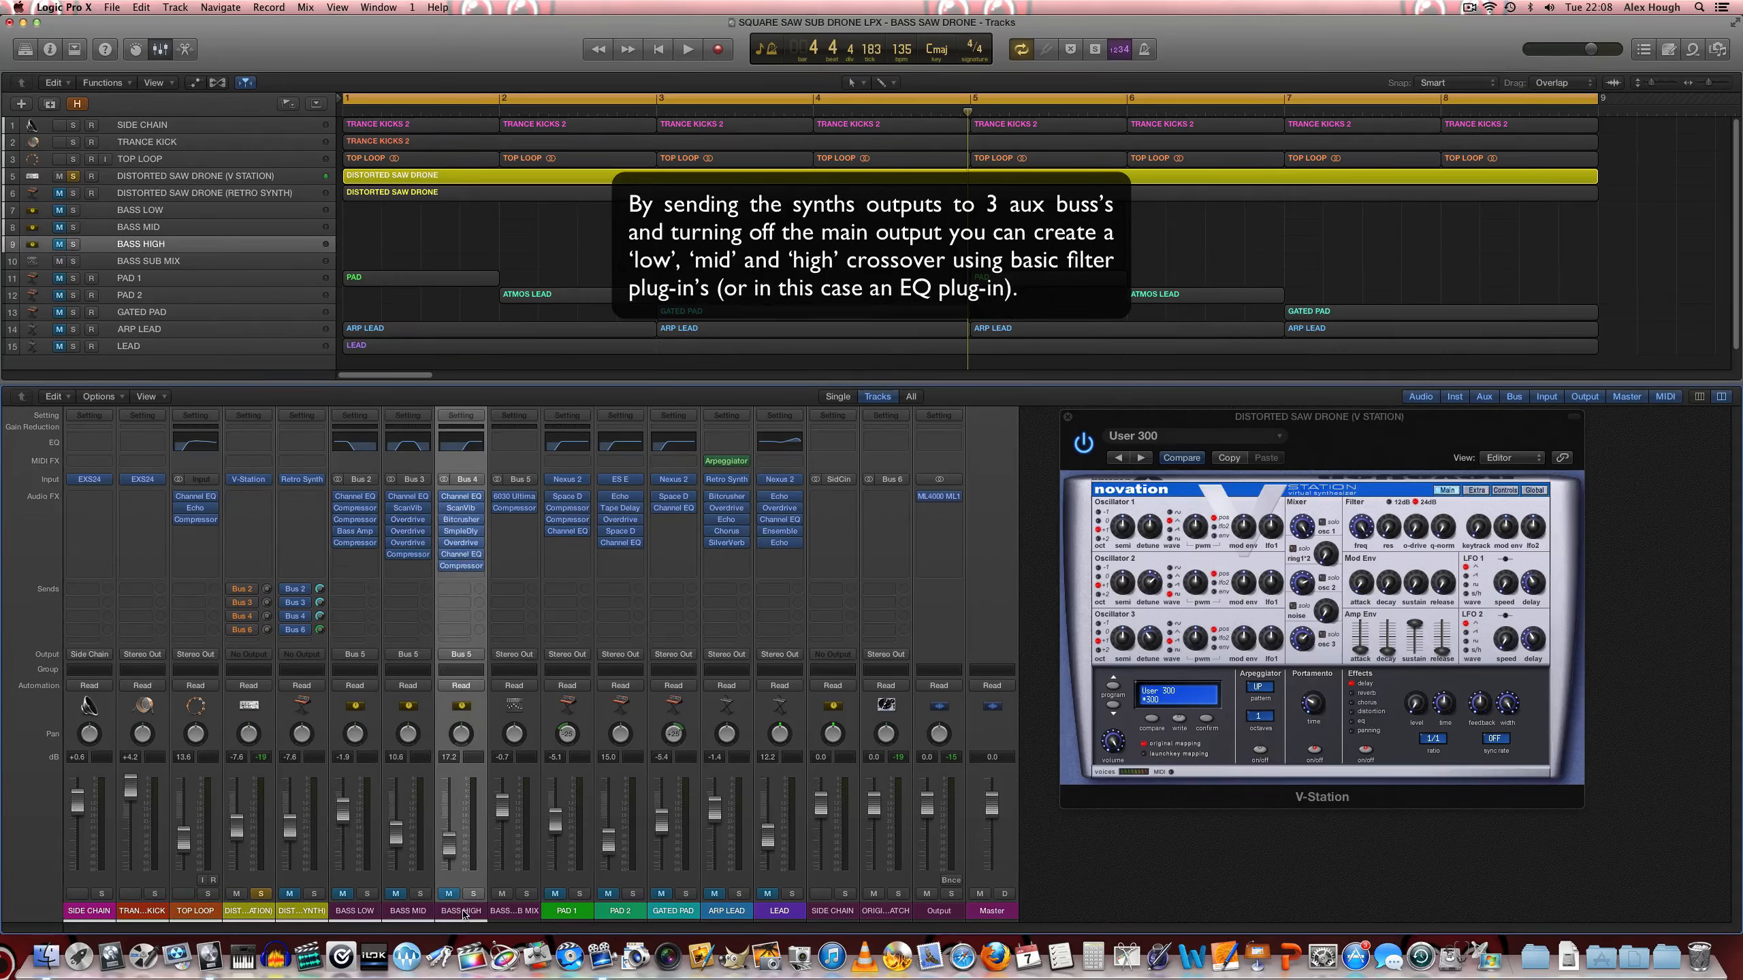
Step: Open the first Channel EQ on BASS LOW, BASS MID and BASS HIGH and arrange the three windows side by side
{"action": "left_click", "coordinate": [366, 497]}
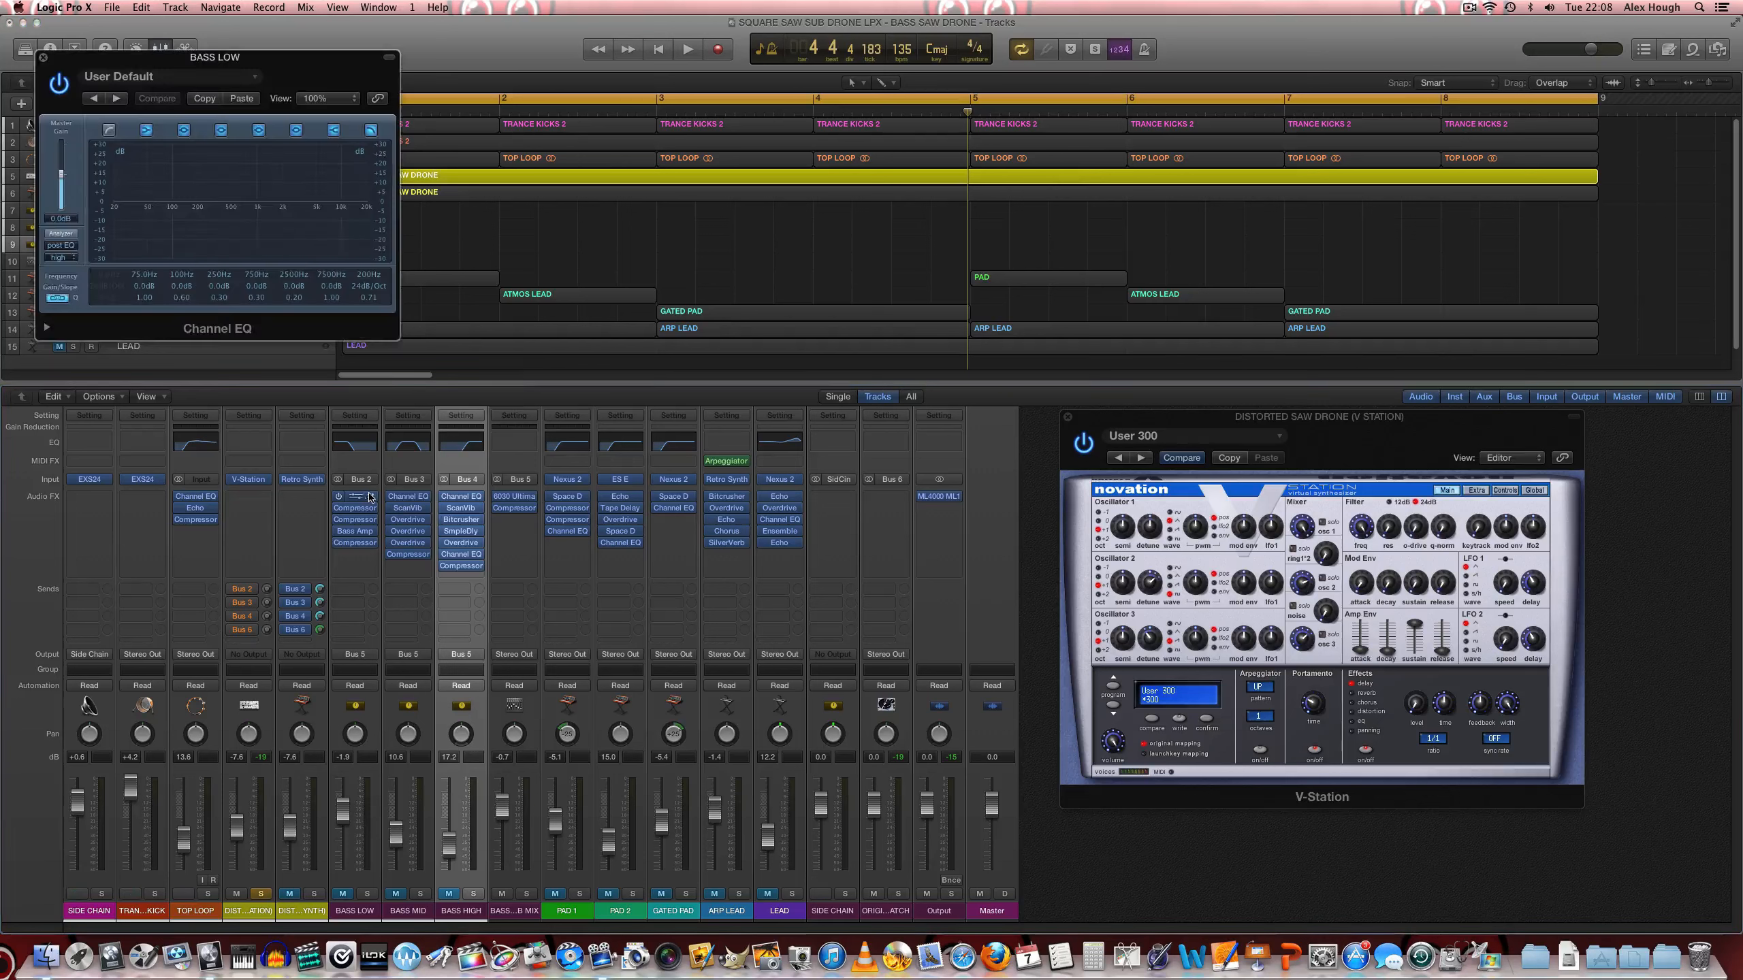
{"action": "left_click", "coordinate": [408, 496]}
{"action": "left_click", "coordinate": [459, 497]}
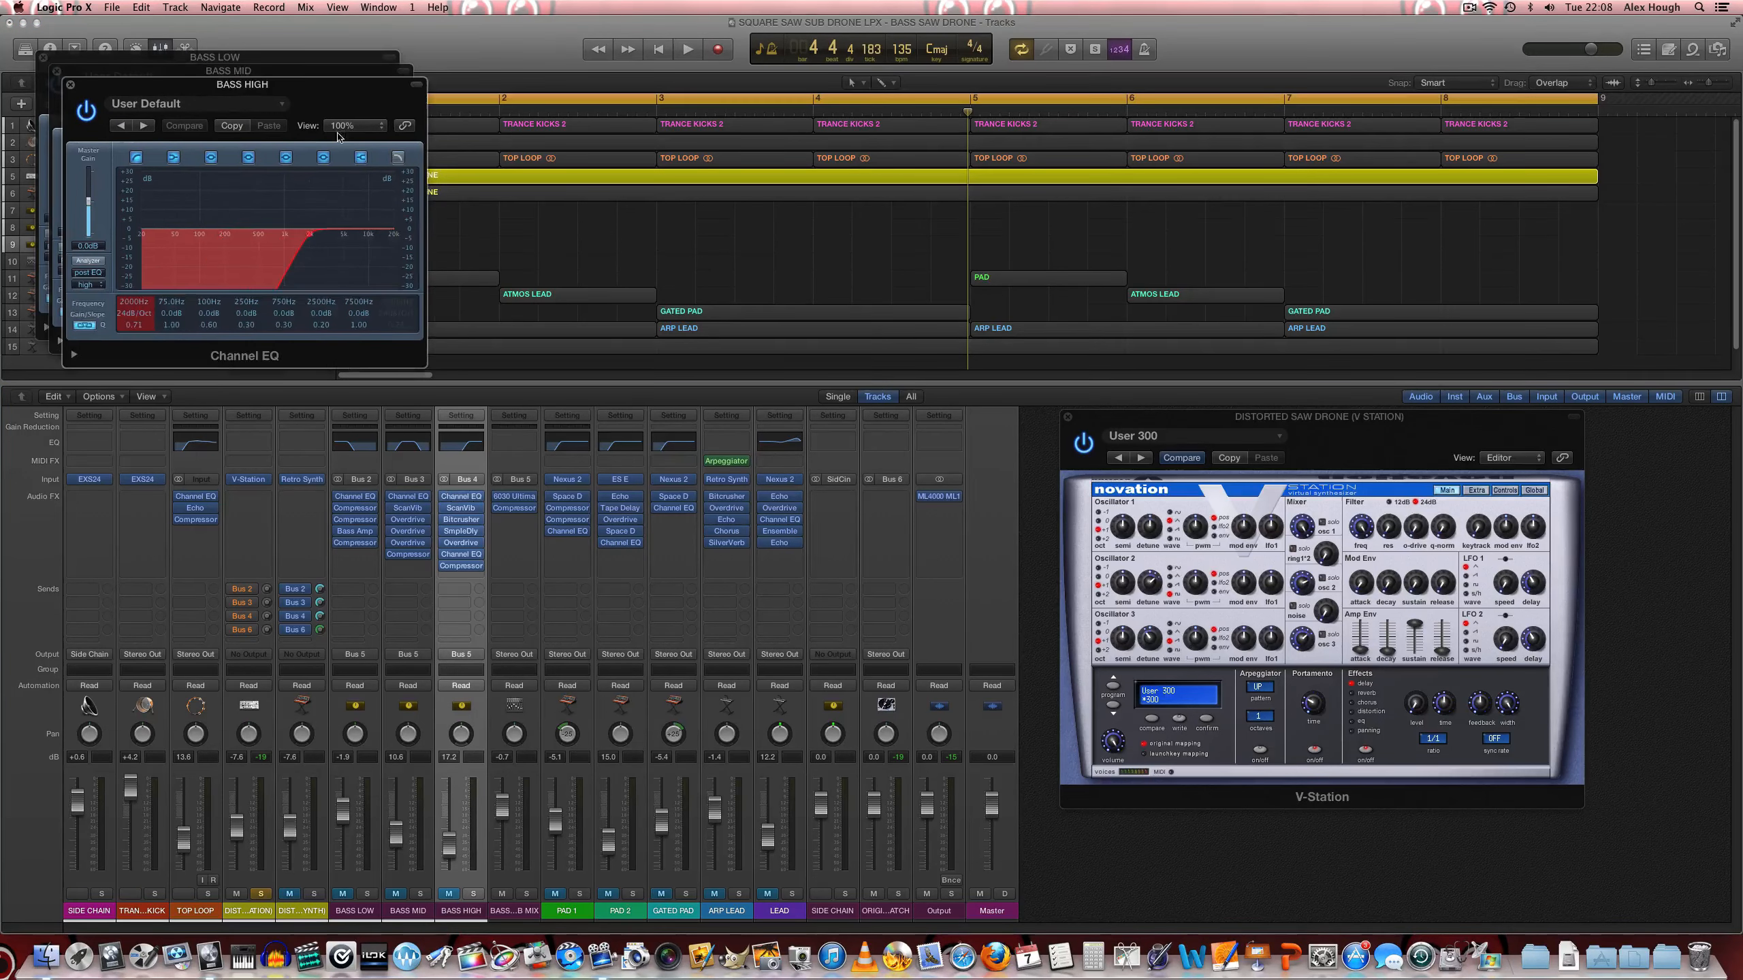
{"action": "left_click_drag", "start_coordinate": [316, 96], "coordinate": [1157, 64]}
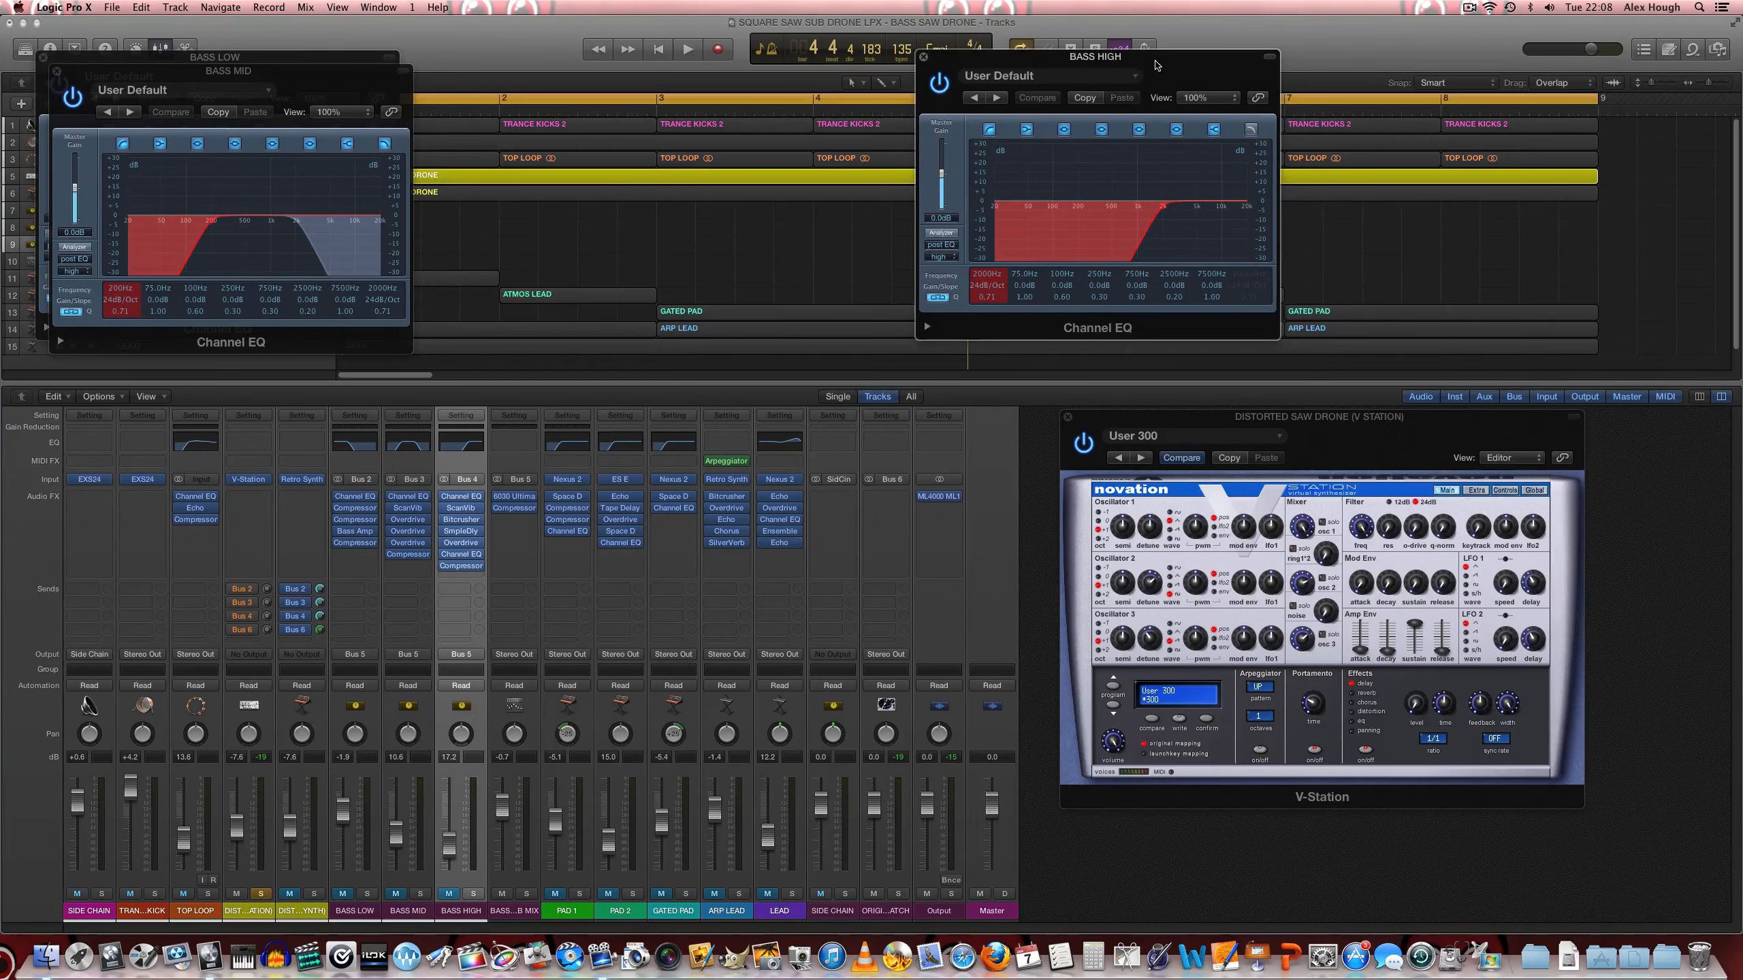
{"action": "left_click_drag", "start_coordinate": [347, 77], "coordinate": [712, 62]}
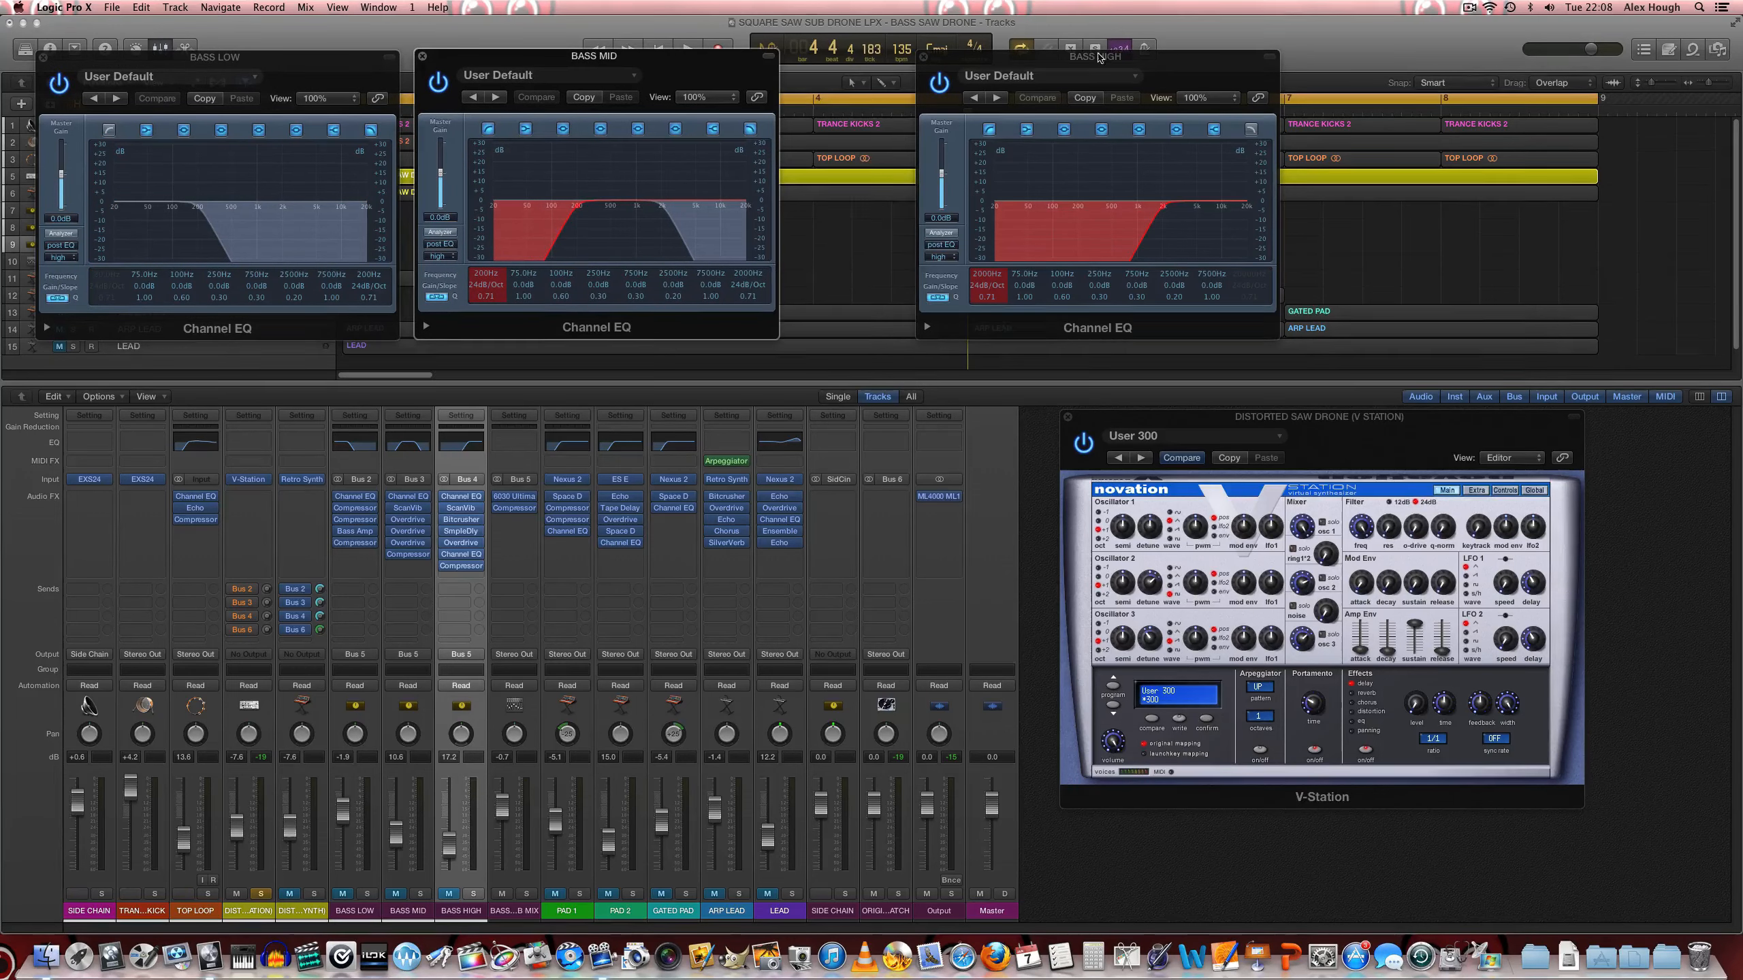
{"action": "left_click_drag", "start_coordinate": [1098, 57], "coordinate": [980, 59]}
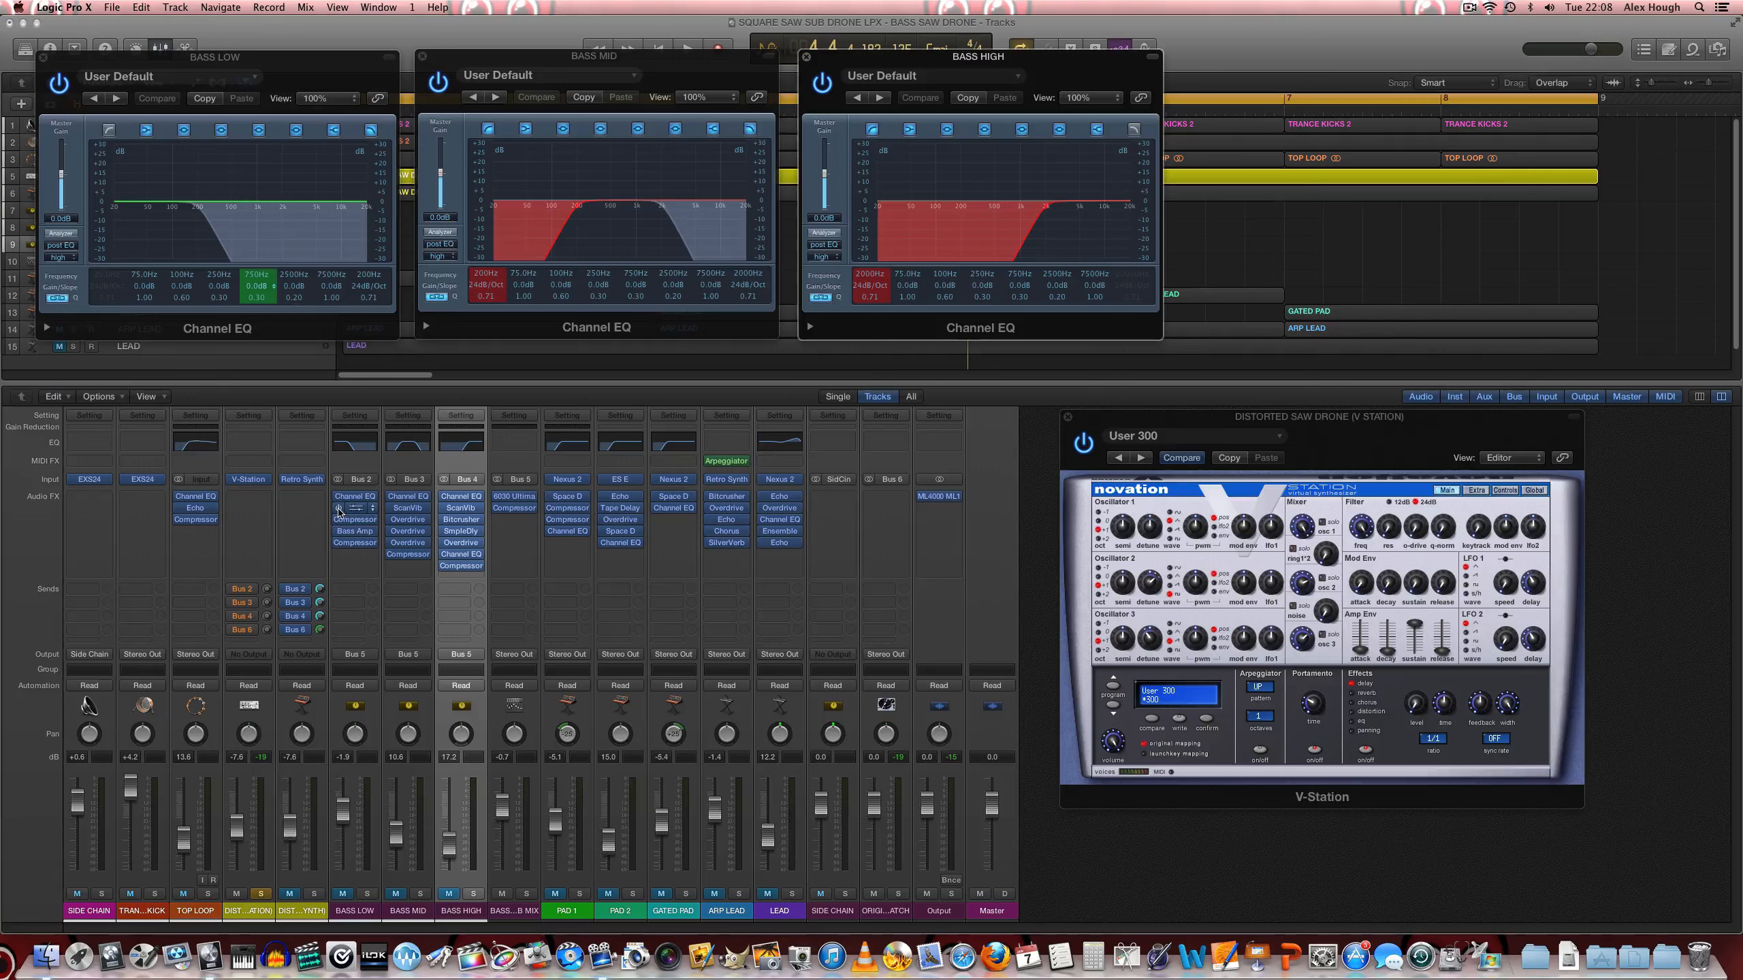
Step: Bypass all five audio effects on the BASS LOW channel, from the Channel EQ through the last Compressor
{"action": "left_click", "coordinate": [338, 497]}
{"action": "left_click", "coordinate": [338, 509]}
{"action": "left_click", "coordinate": [339, 520]}
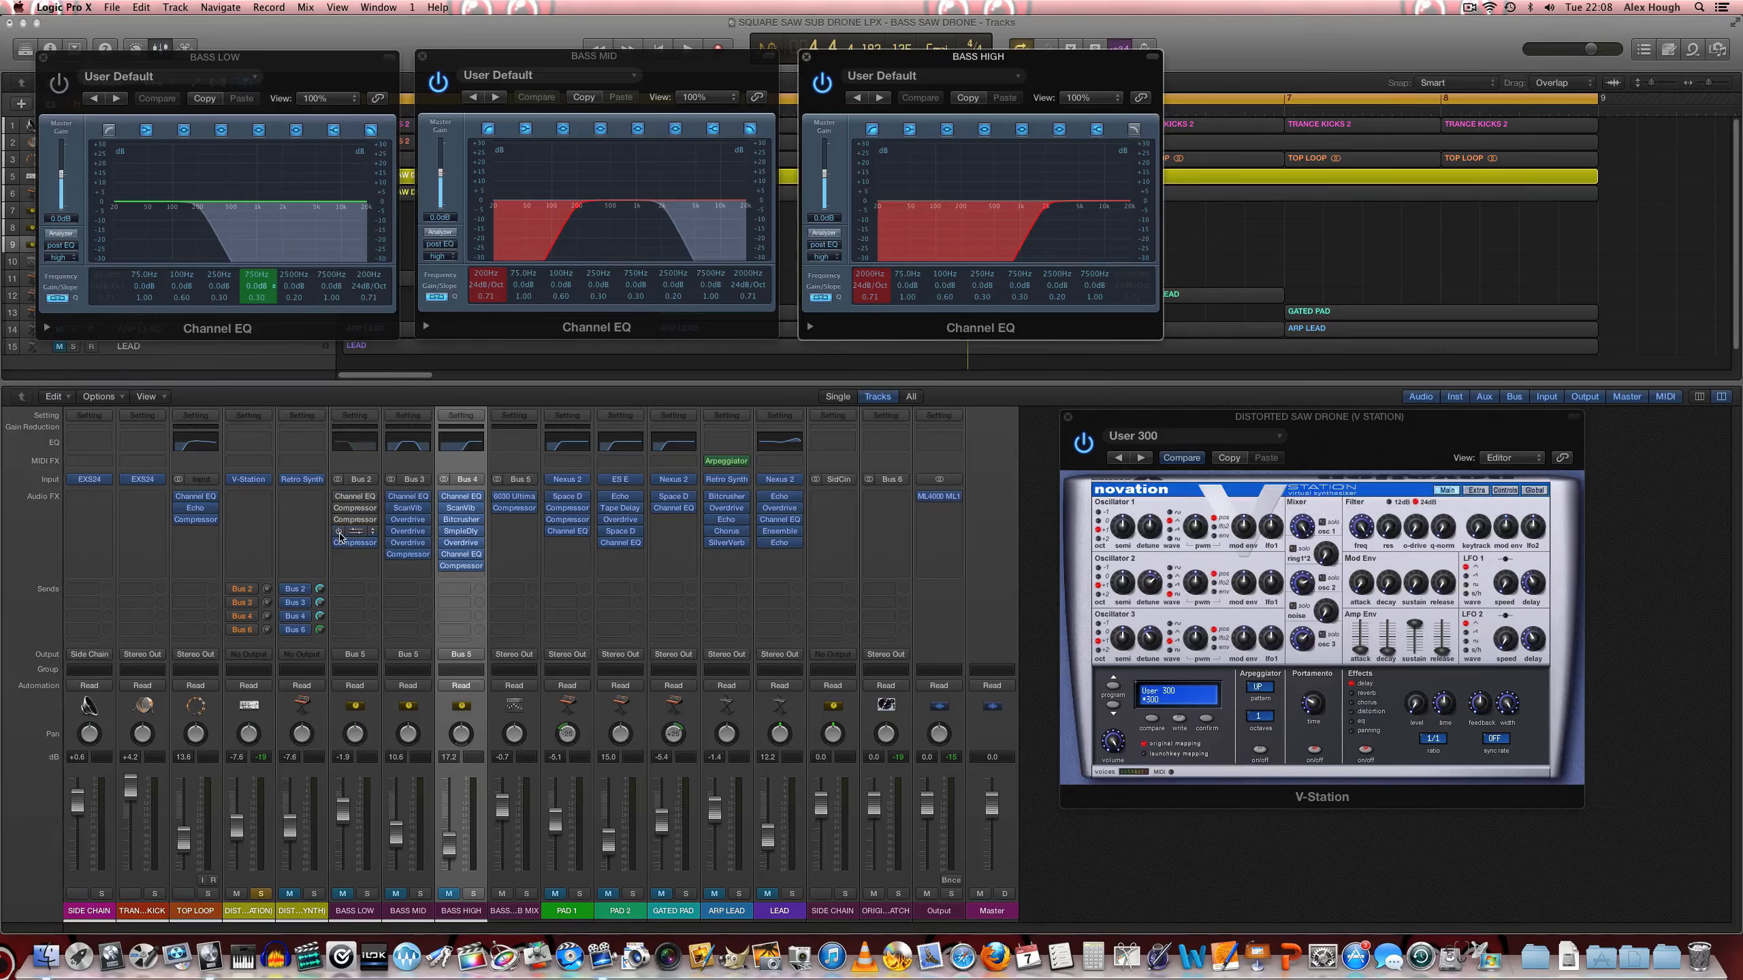
{"action": "left_click", "coordinate": [338, 532]}
{"action": "left_click", "coordinate": [338, 543]}
Step: Bypass all six audio effects on the BASS MID channel, including the Overdrives, ScanVib and Channel EQ
{"action": "left_click", "coordinate": [391, 555]}
{"action": "left_click", "coordinate": [392, 544]}
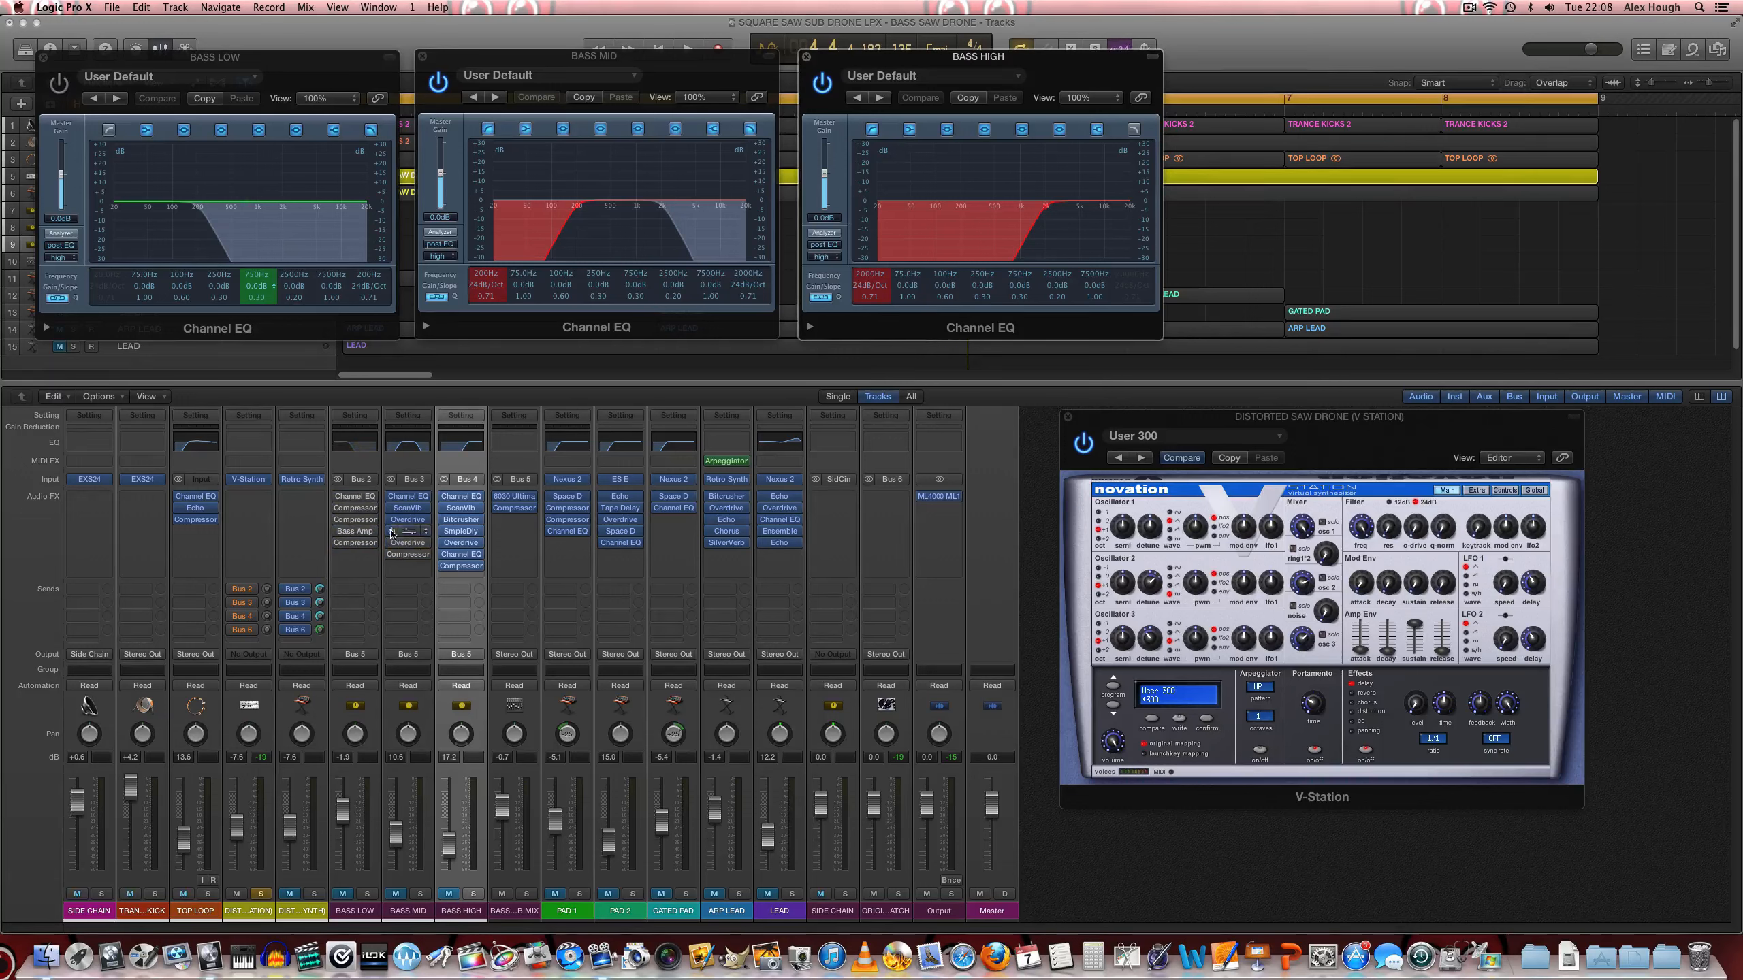
{"action": "left_click", "coordinate": [391, 532]}
{"action": "left_click", "coordinate": [392, 520]}
{"action": "left_click", "coordinate": [391, 508]}
{"action": "left_click", "coordinate": [391, 496]}
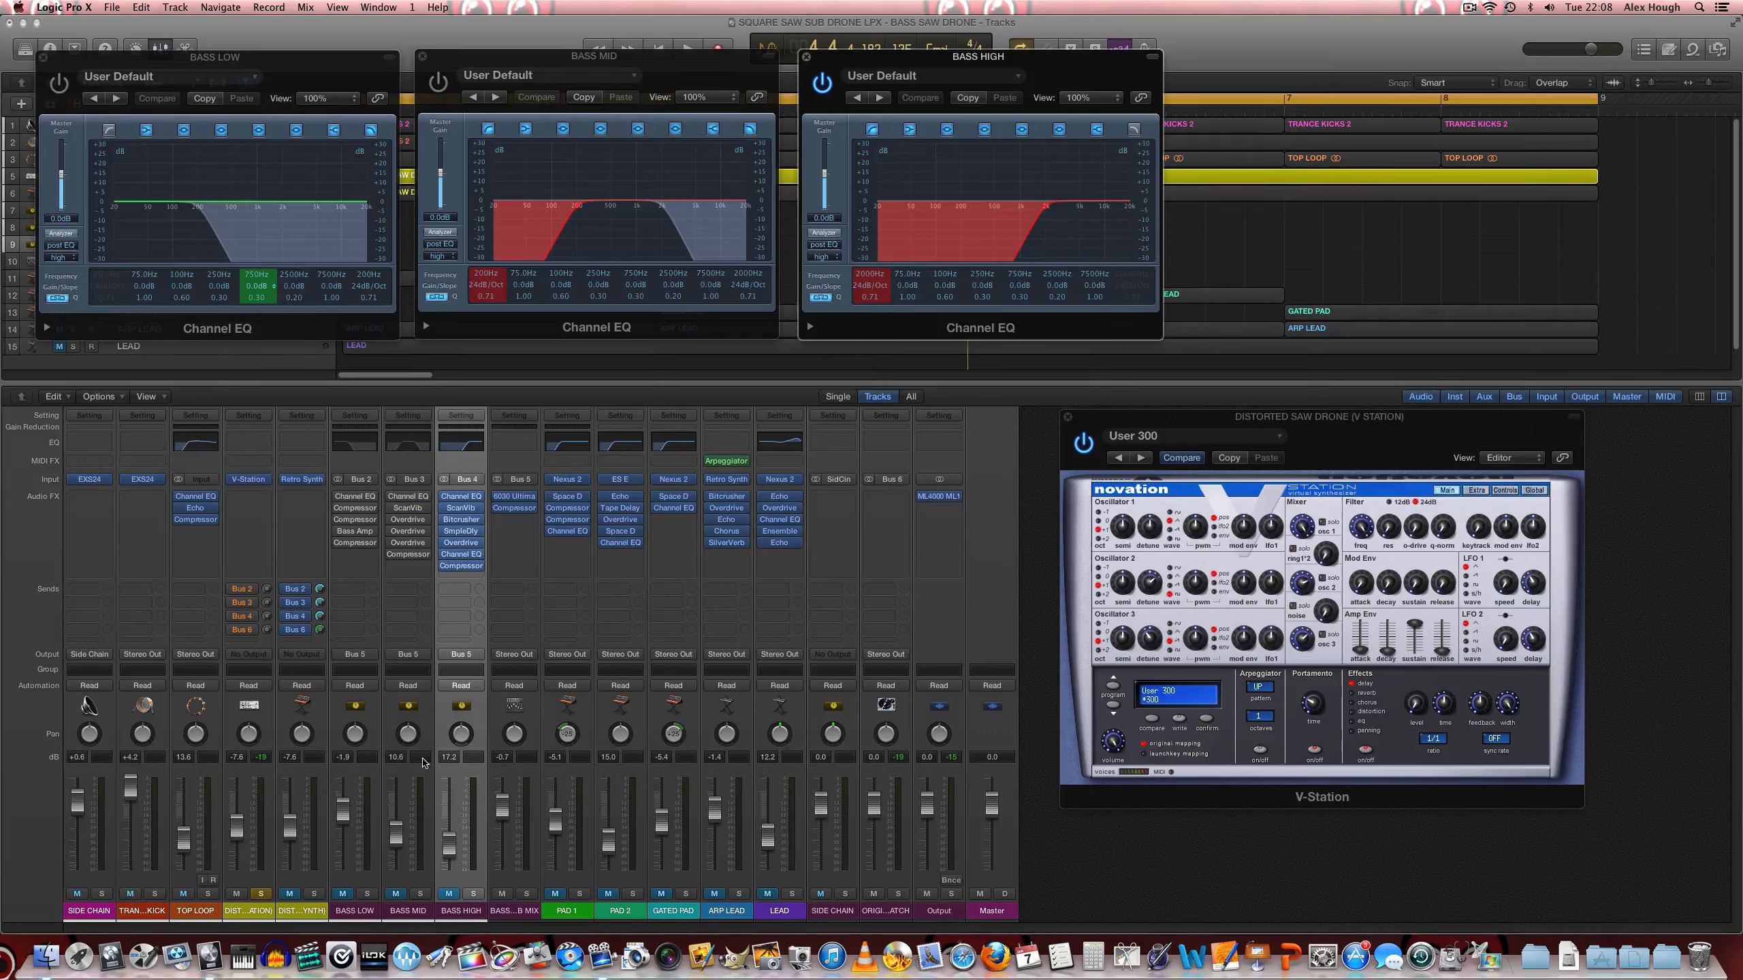
Step: Bypass all seven audio effects on the BASS HIGH channel, from the first Channel EQ through the Compressor
{"action": "left_click", "coordinate": [445, 497]}
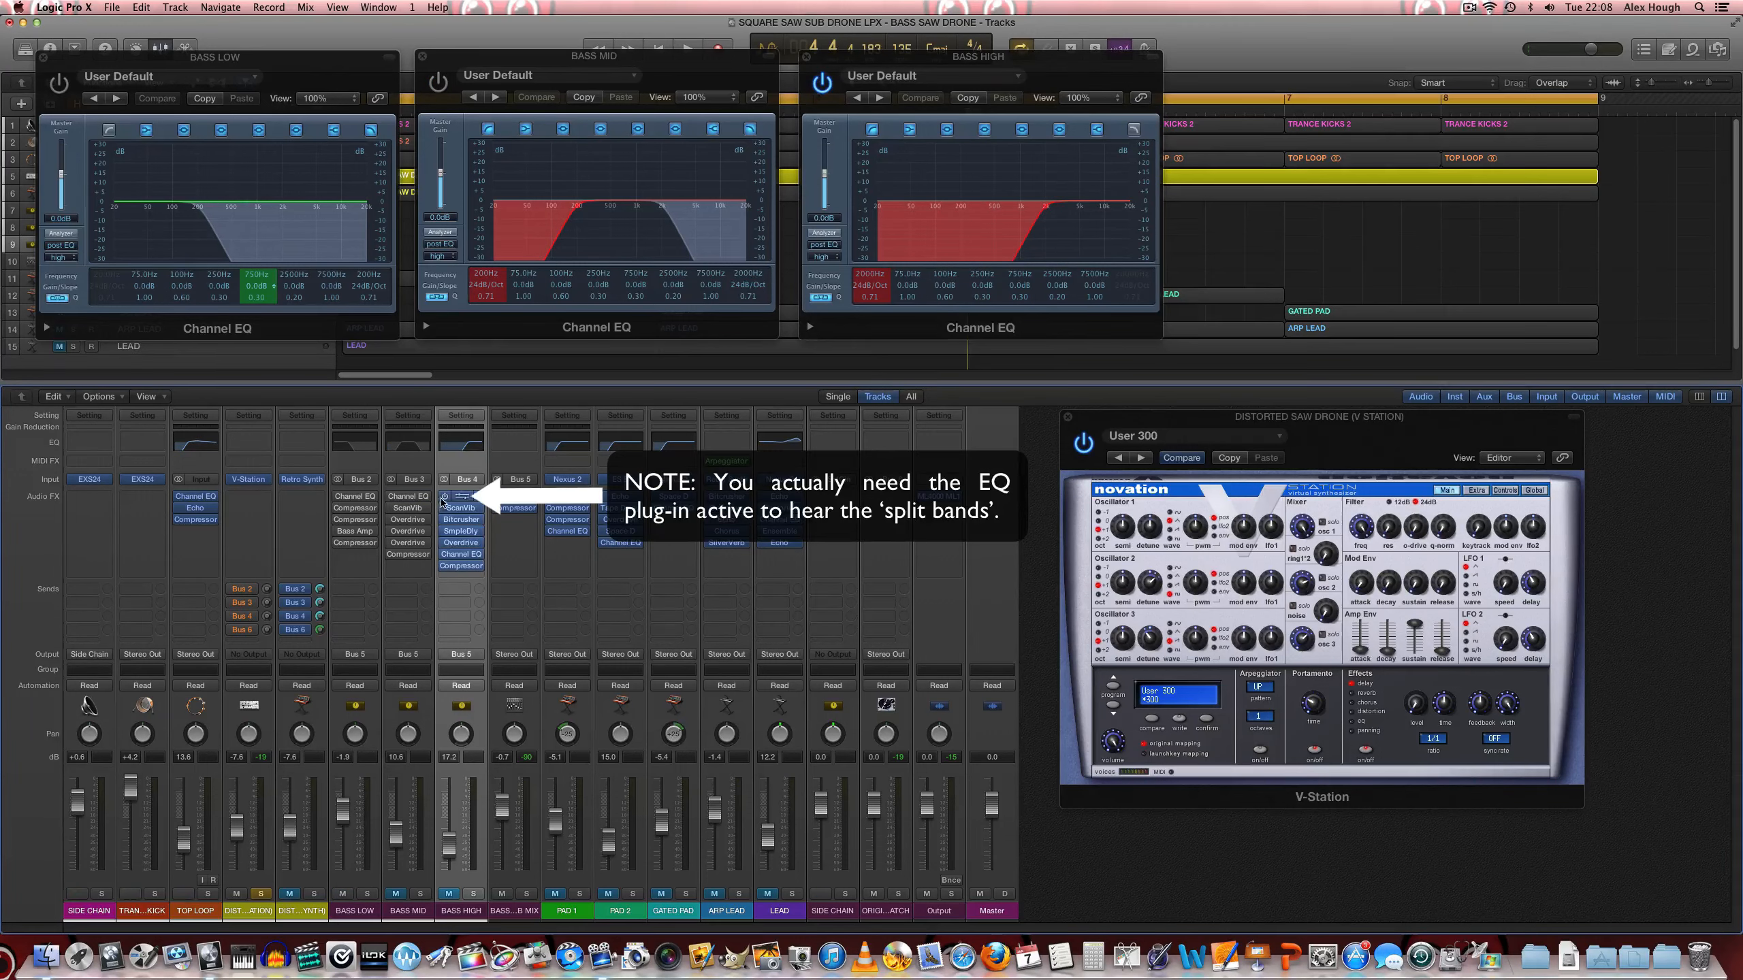
{"action": "left_click", "coordinate": [444, 508]}
{"action": "left_click", "coordinate": [445, 520]}
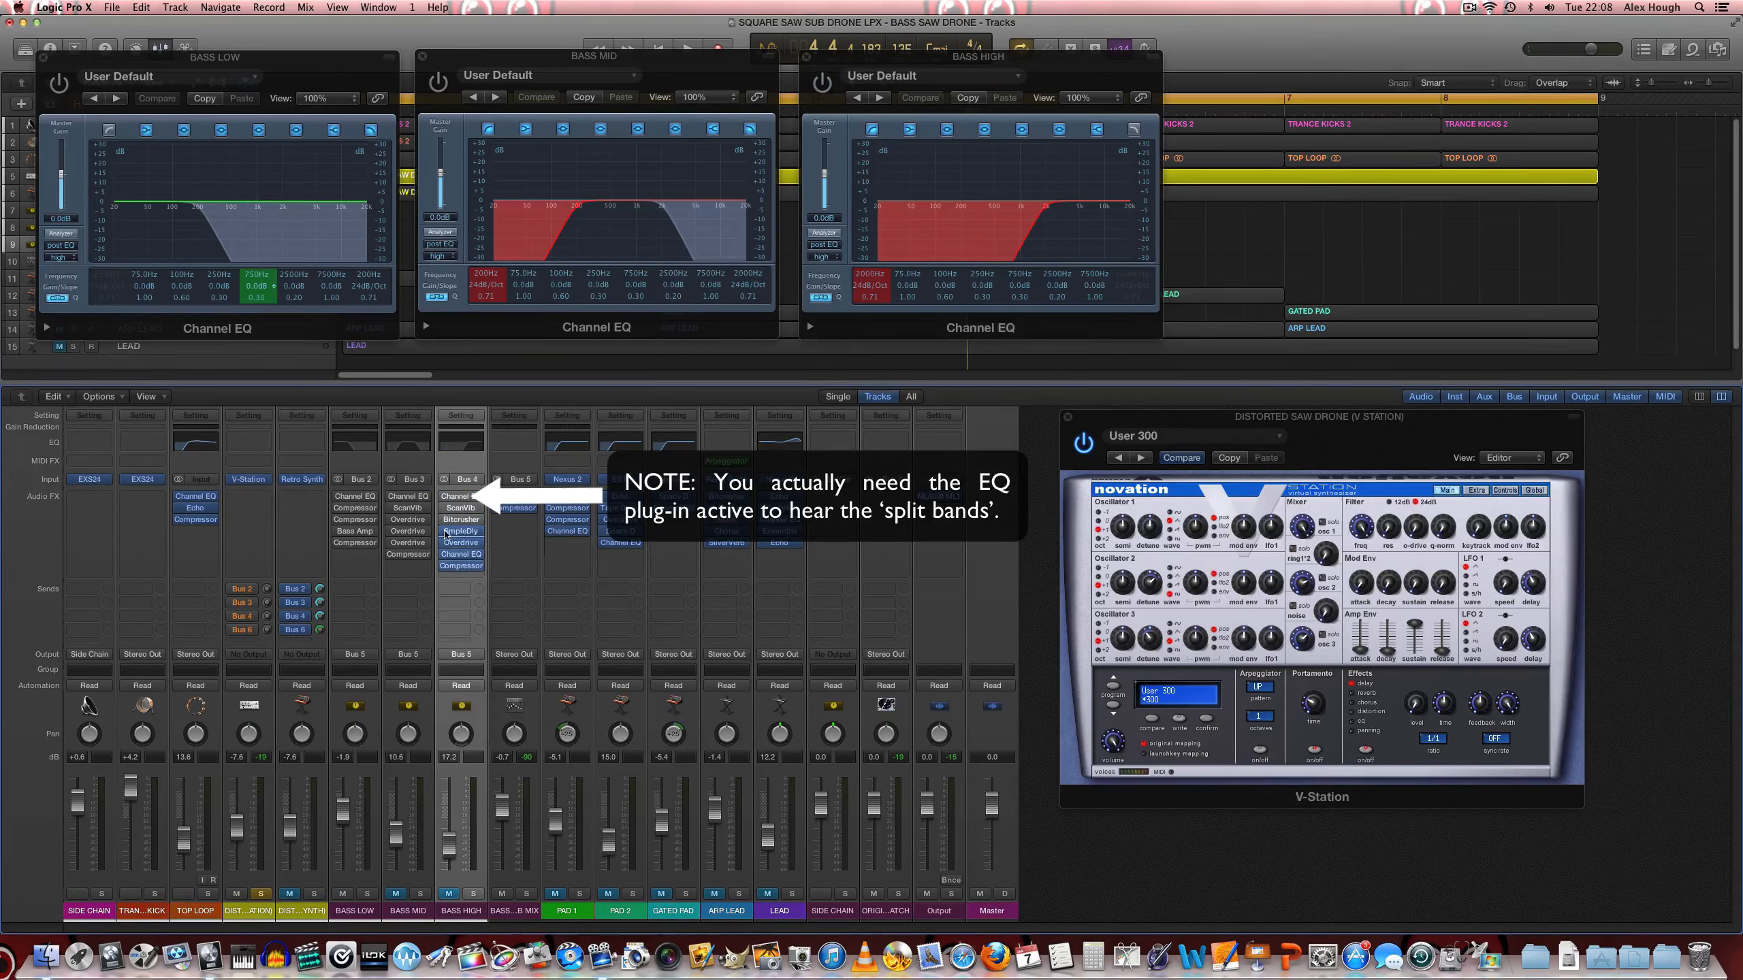
{"action": "left_click", "coordinate": [445, 532]}
{"action": "left_click", "coordinate": [445, 543]}
{"action": "left_click", "coordinate": [445, 554]}
{"action": "left_click", "coordinate": [445, 565]}
Step: Play the BASS LOW band alone through its Channel EQ, stop playback, and mute the channel
{"action": "key", "text": "space"}
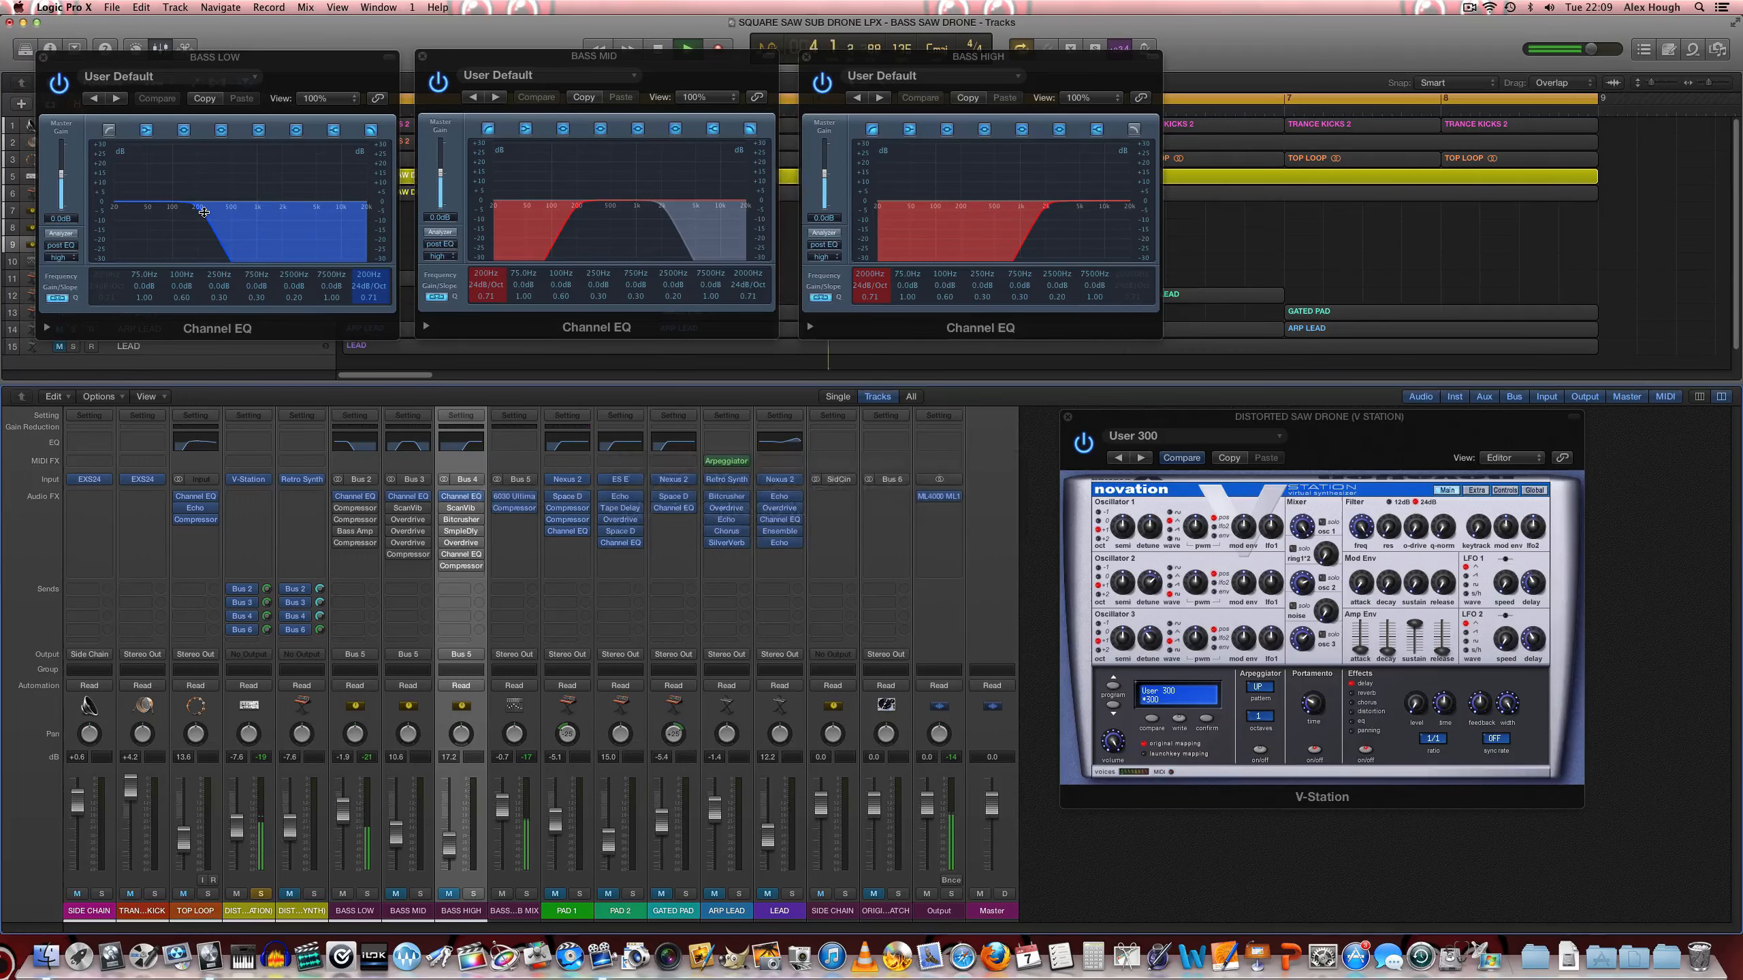
{"action": "key", "text": "space"}
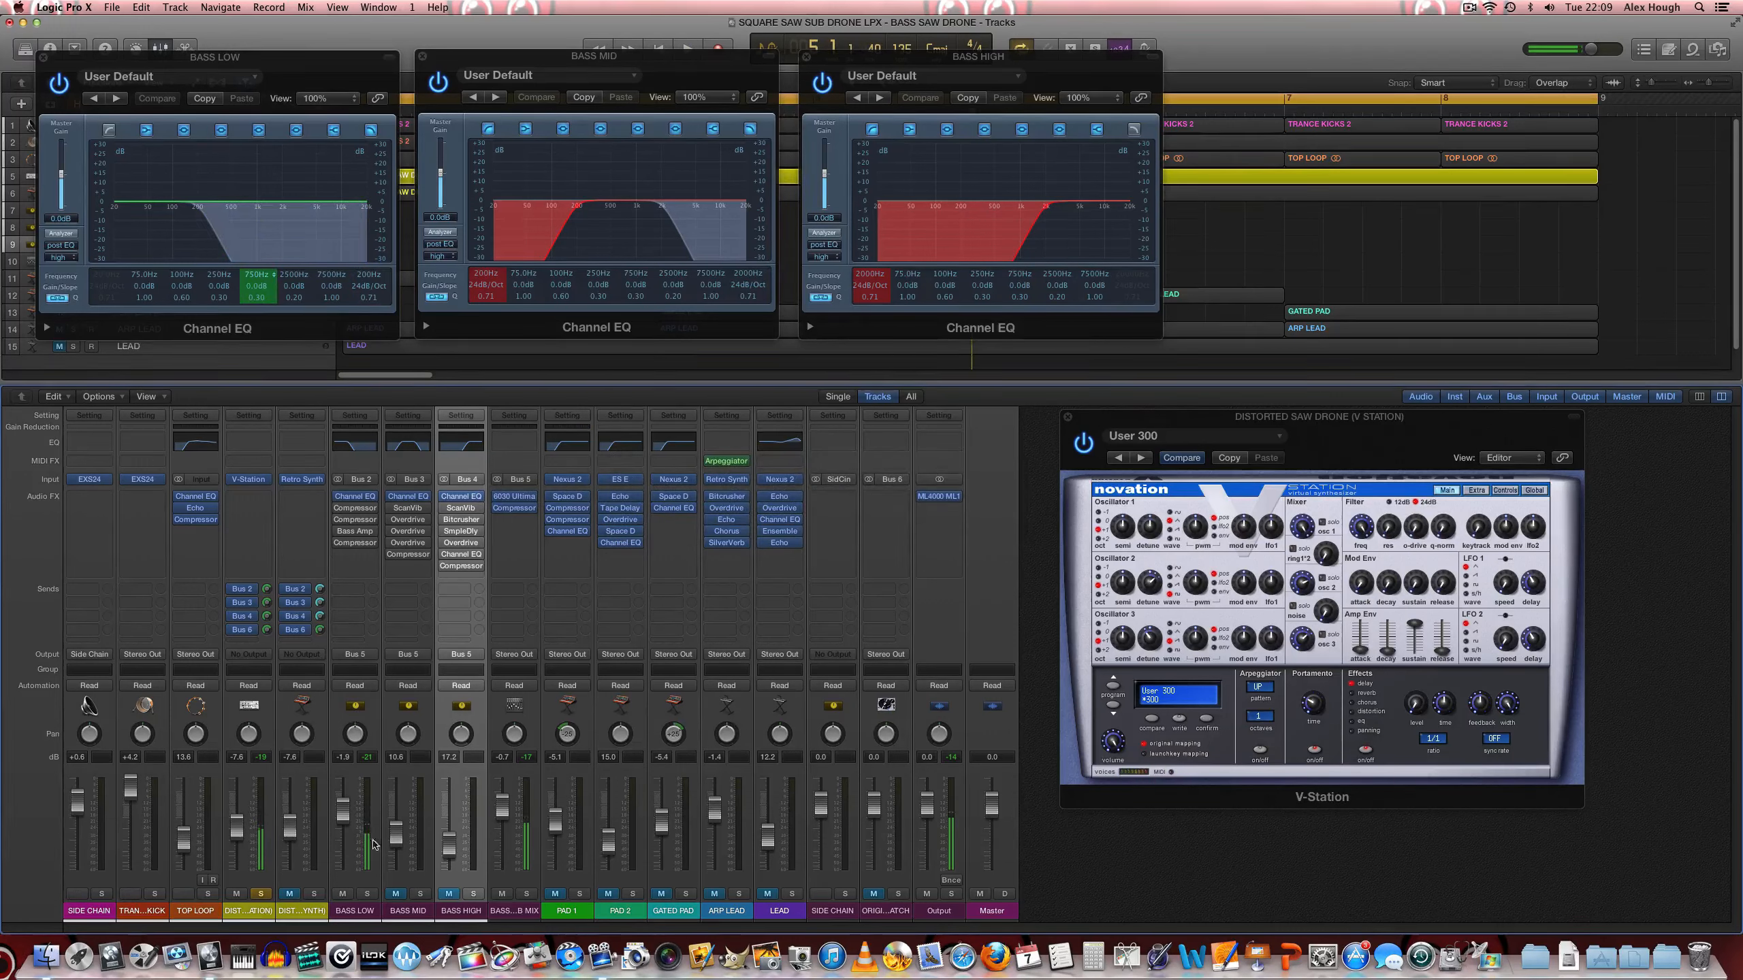
{"action": "left_click", "coordinate": [342, 894]}
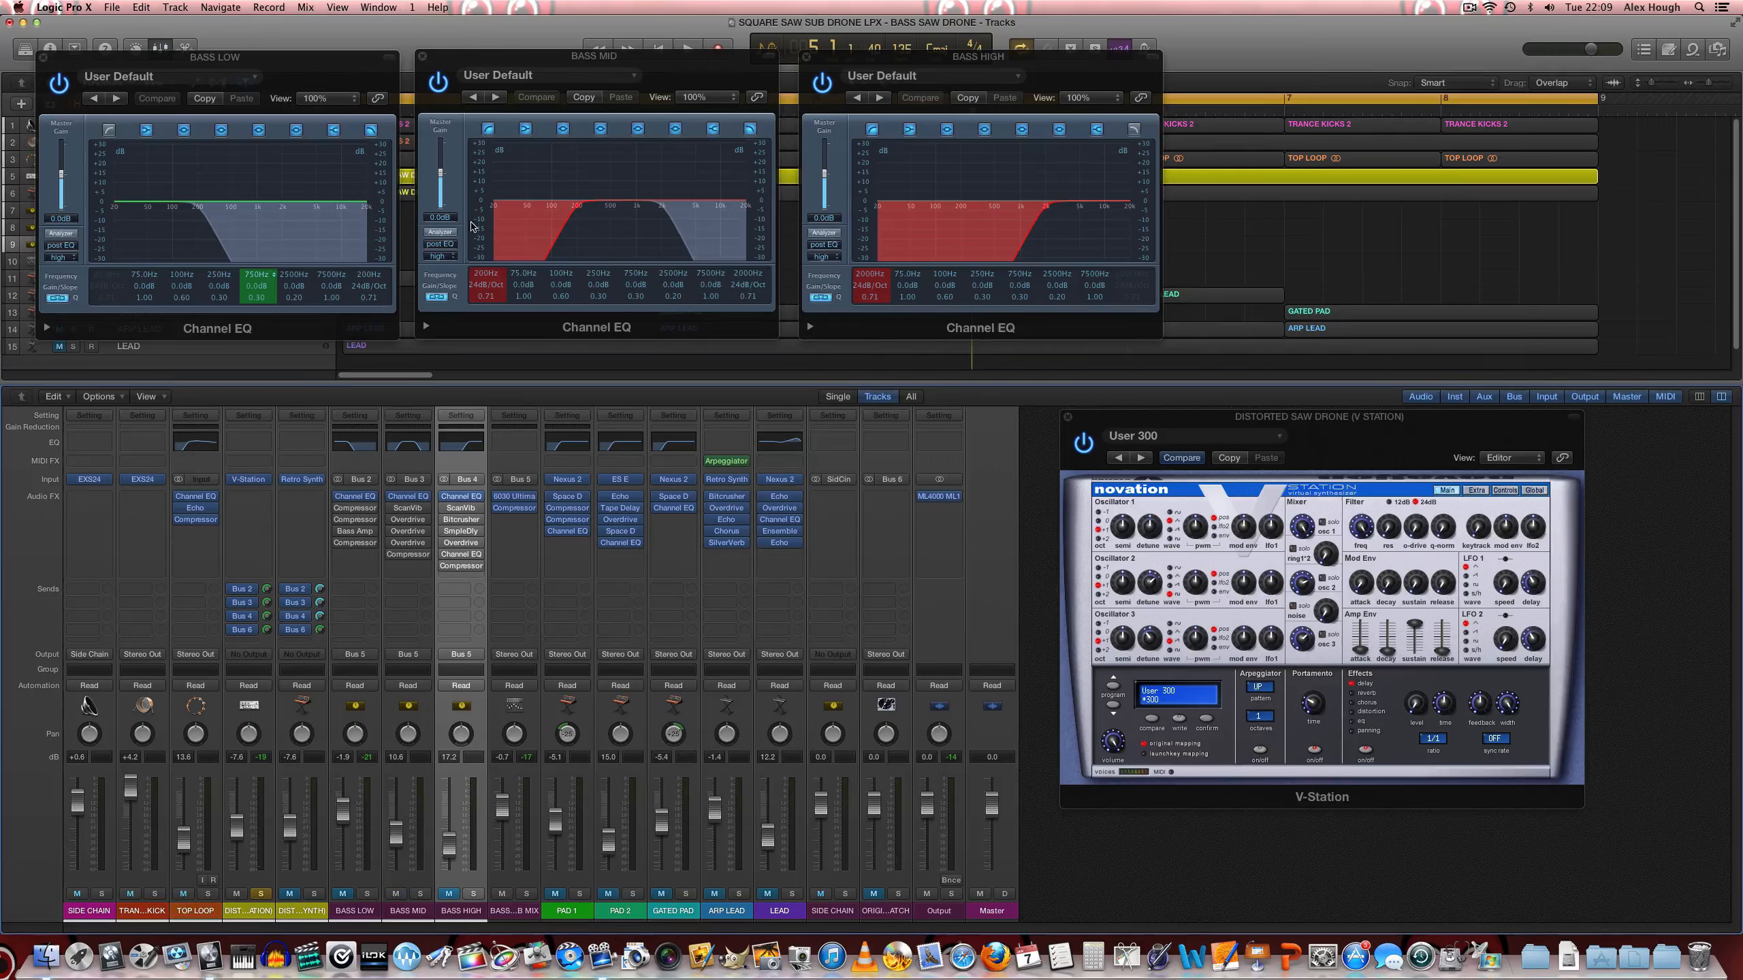
Step: Play the BASS MID band alone and the BASS HIGH band alone, each through its Channel EQ only, stopping after each
{"action": "key", "text": "space"}
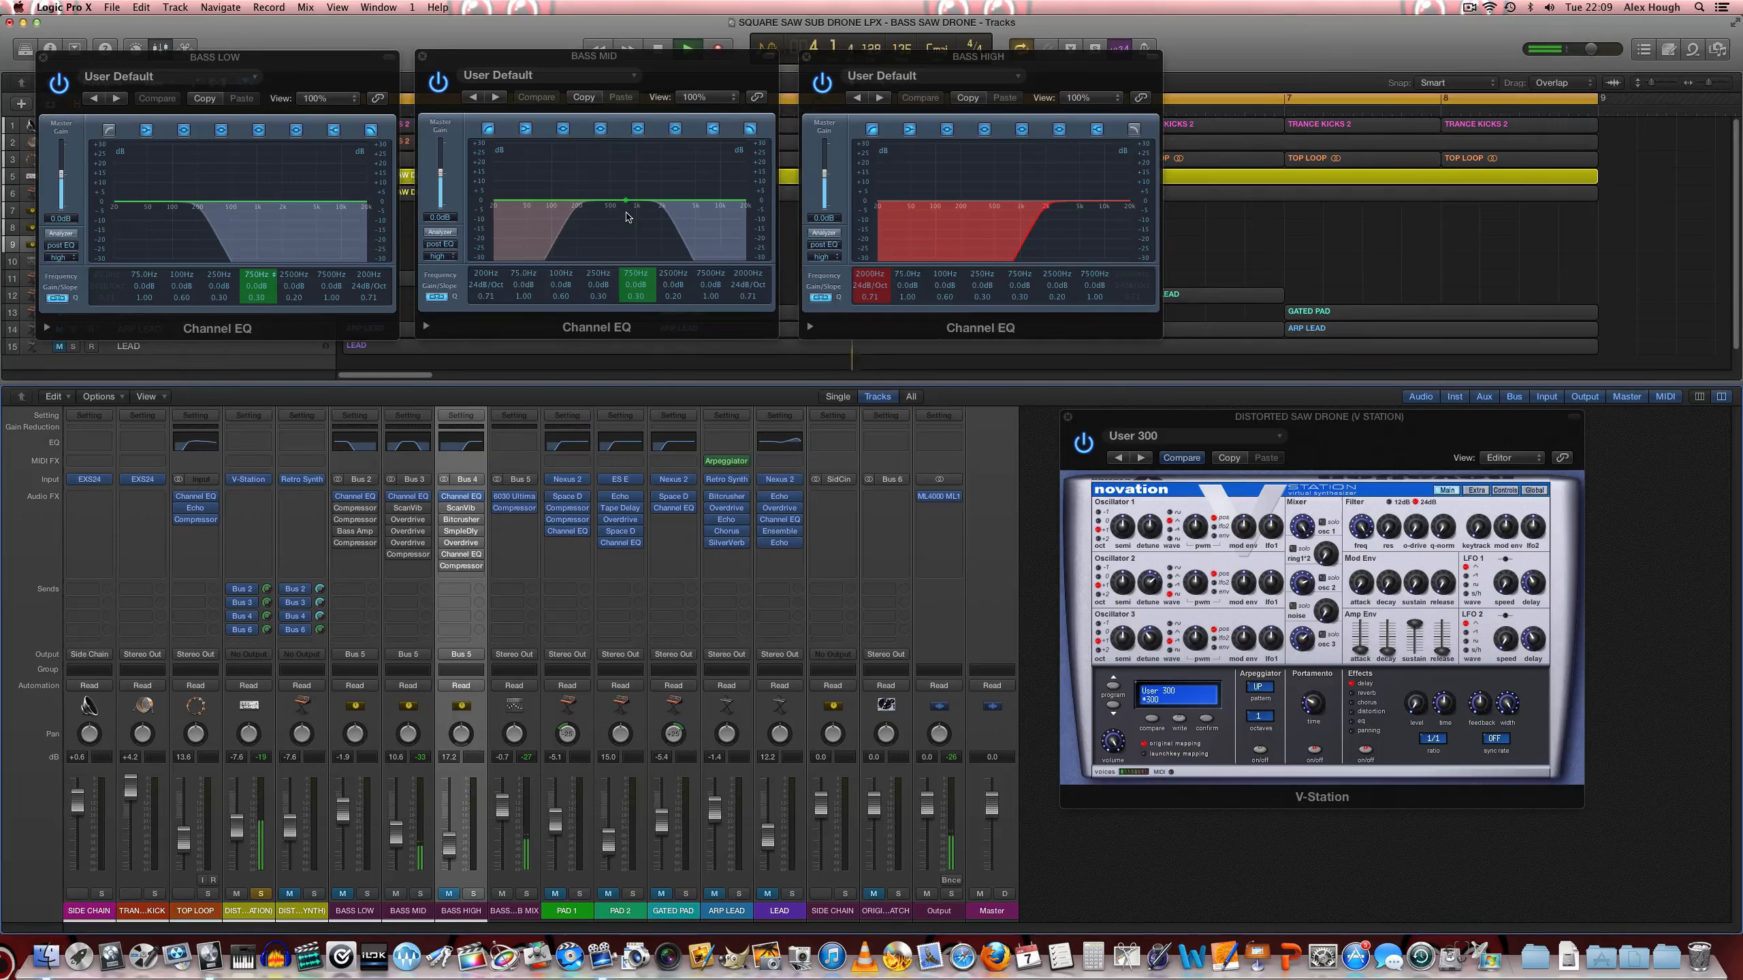
{"action": "key", "text": "space"}
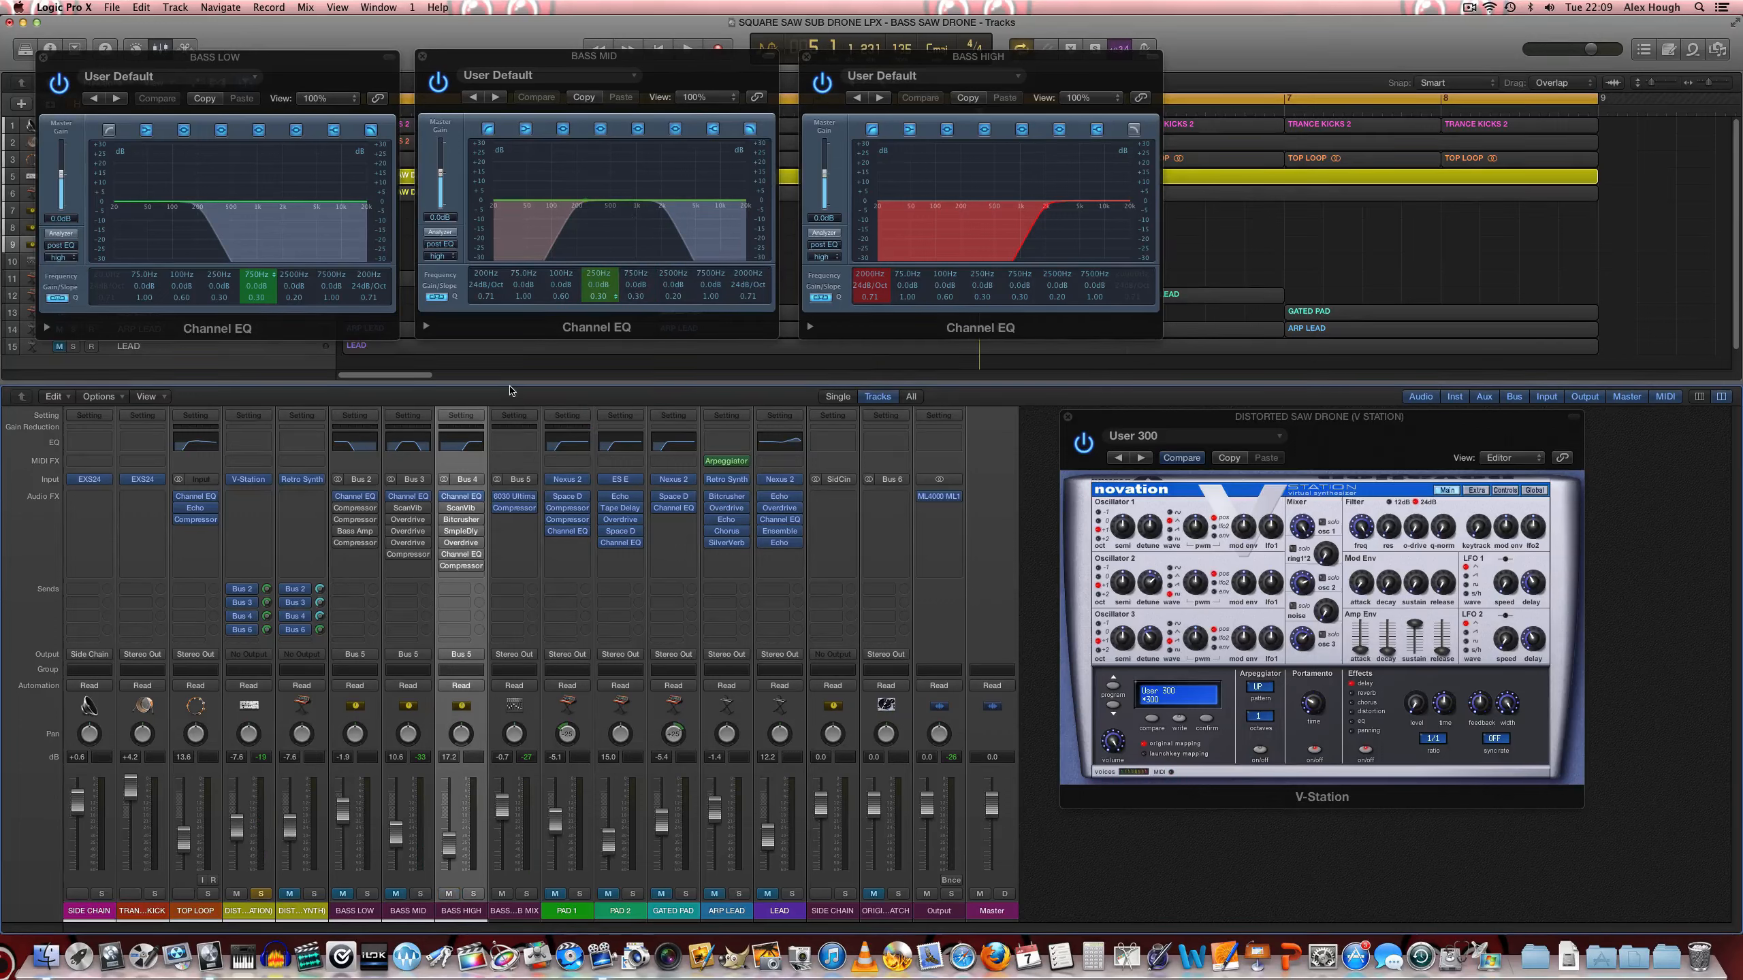
{"action": "key", "text": "space"}
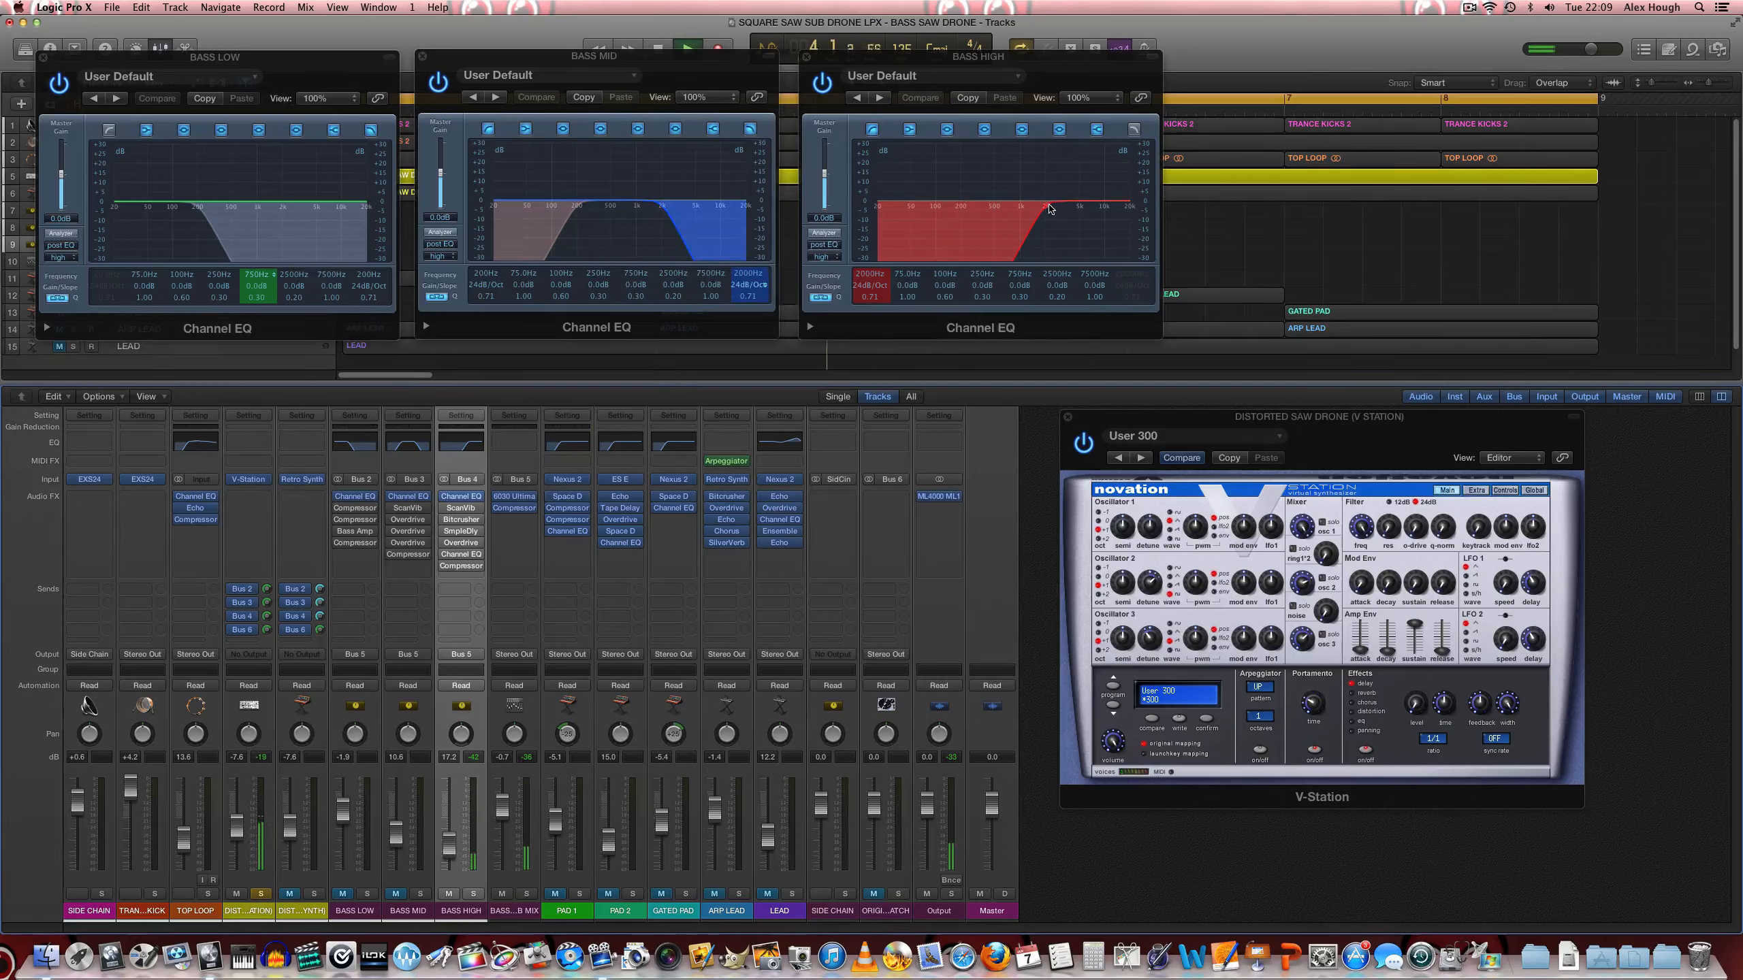
{"action": "key", "text": "space"}
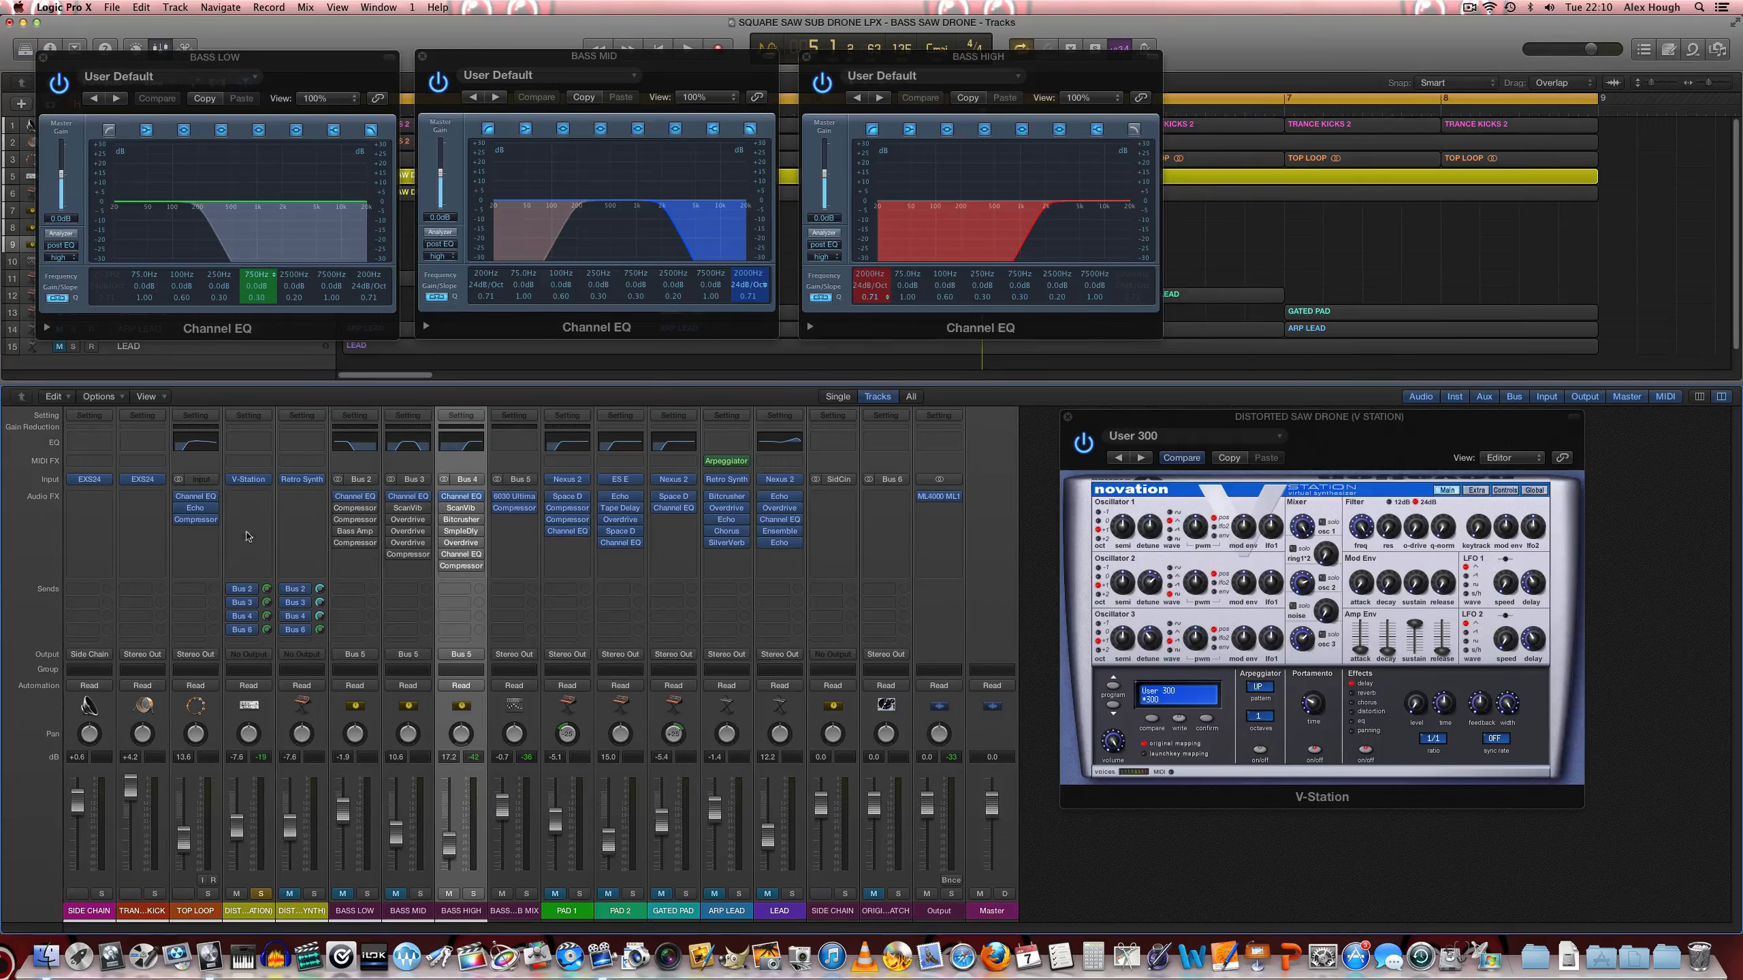
Step: Inspect the signal routing by selecting the Bus 6 channel, the BASS LOW channel and the BASS SUB MIX channel
{"action": "mouse_move", "coordinate": [248, 484]}
{"action": "left_click", "coordinate": [904, 507]}
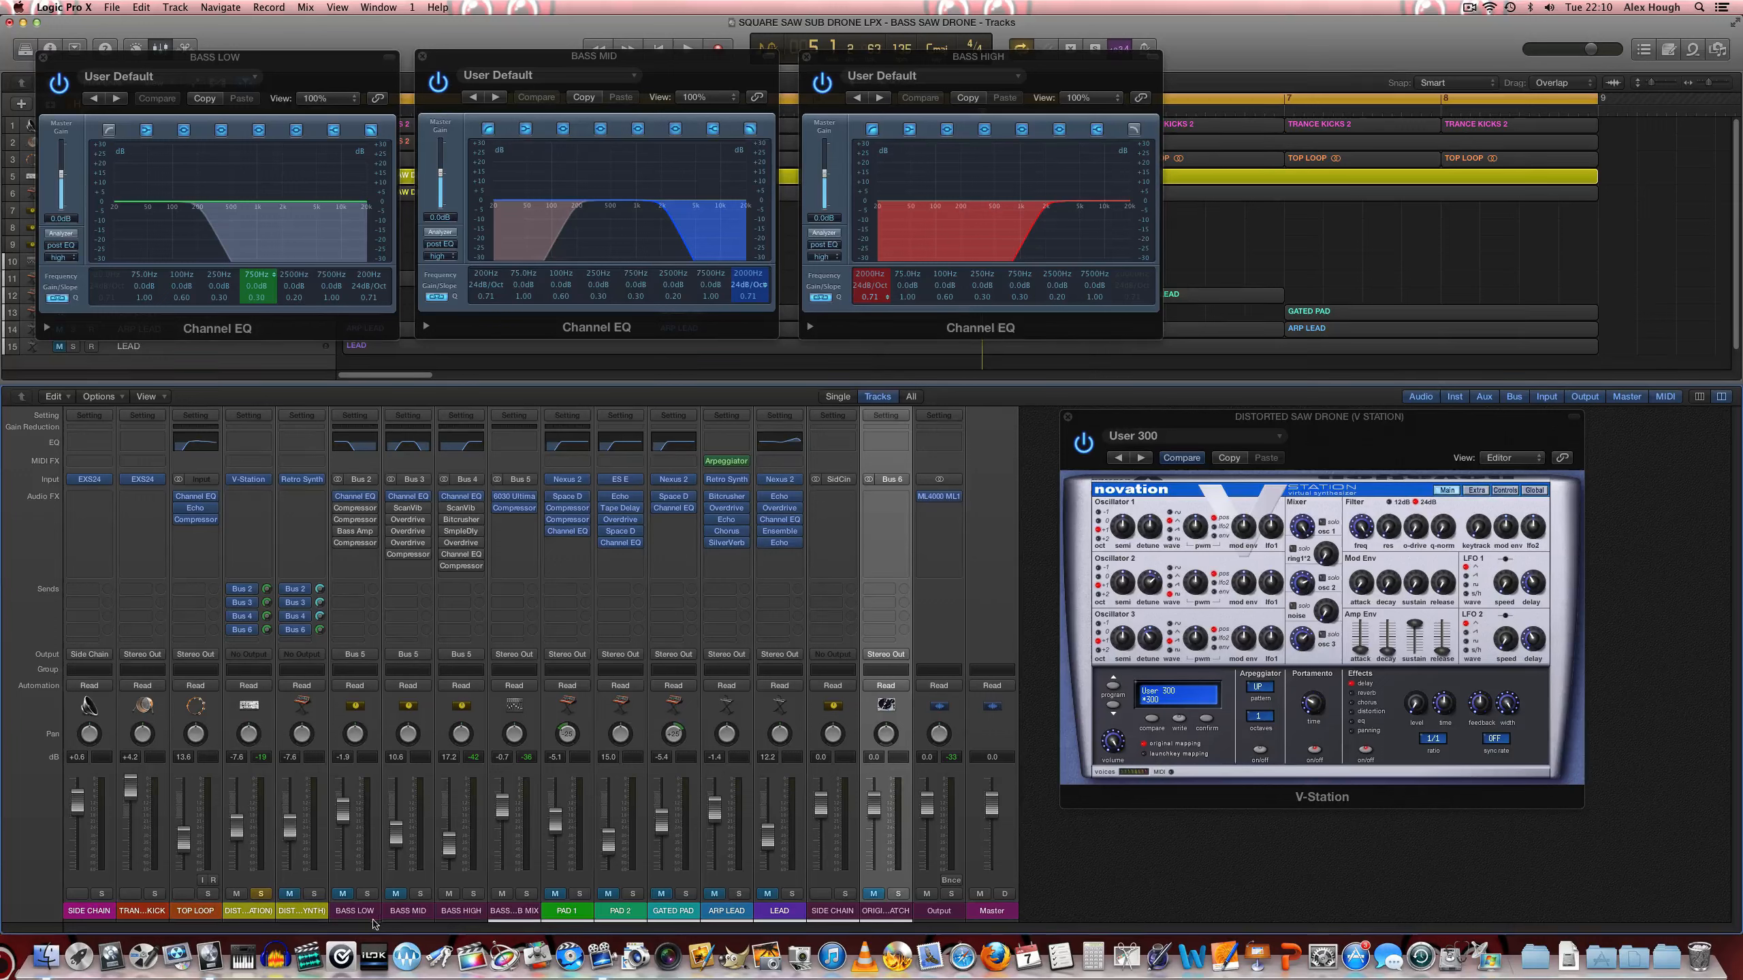
{"action": "left_click", "coordinate": [374, 920]}
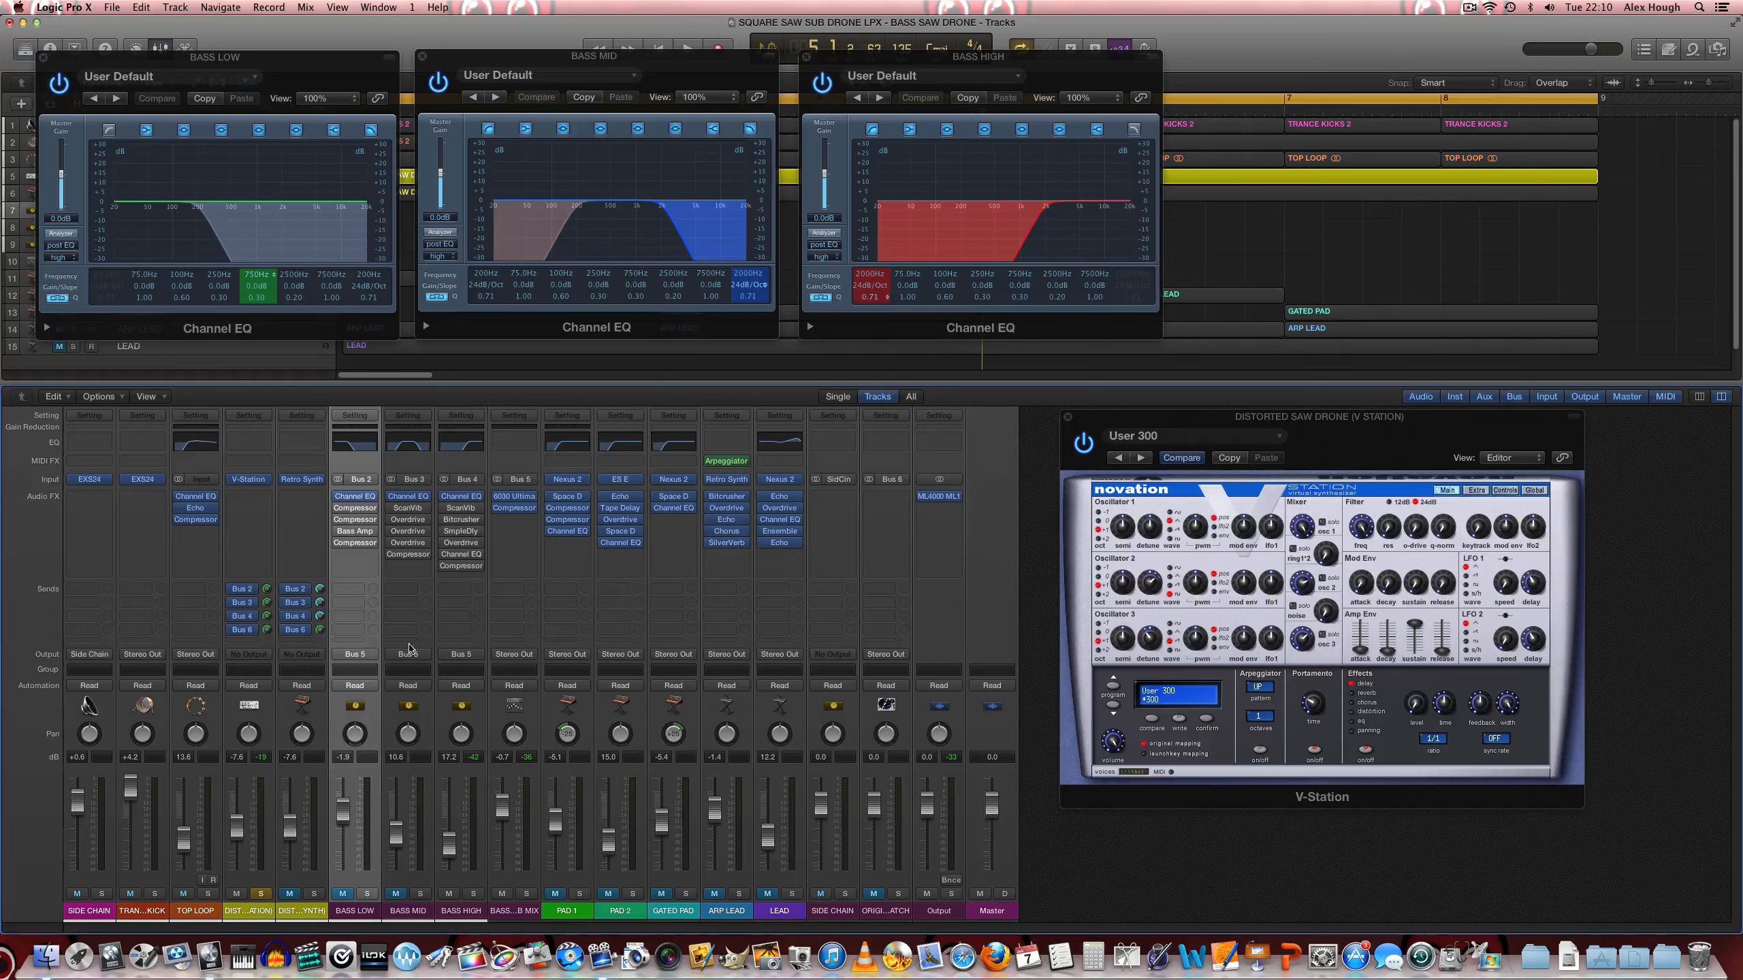
{"action": "left_click", "coordinate": [516, 913]}
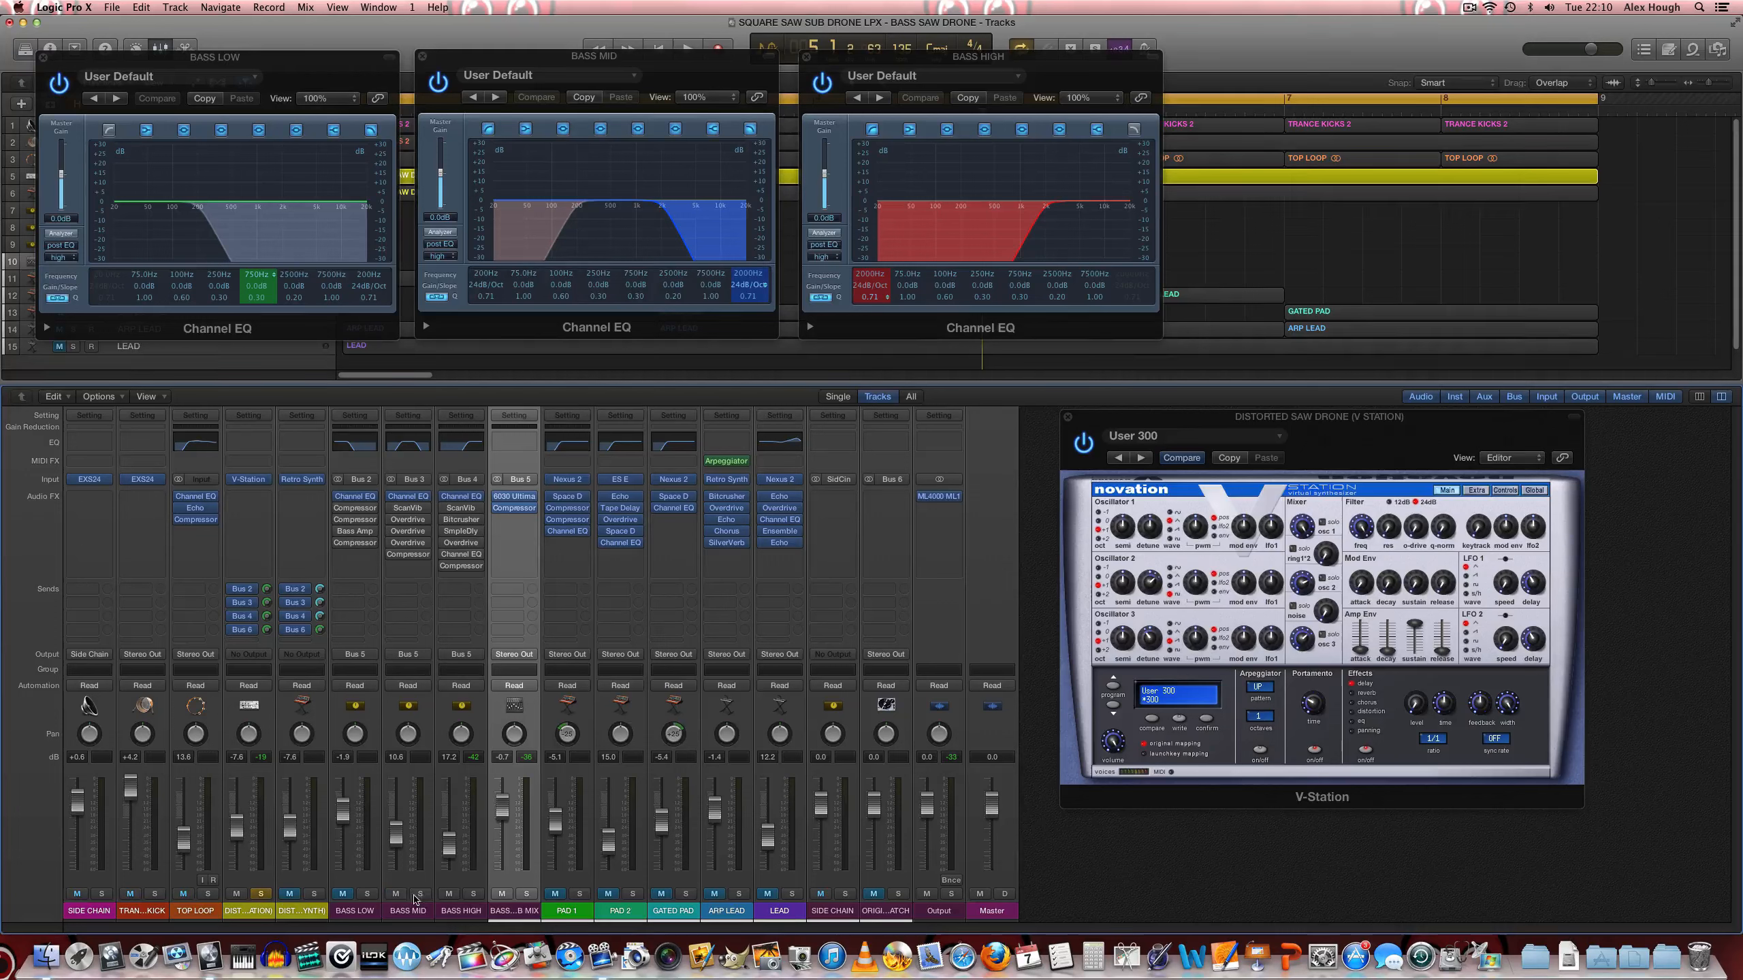
Step: Leave only BASS LOW unmuted among the three bass bands and close the BASS HIGH and BASS MID Channel EQ windows
{"action": "left_click", "coordinate": [354, 896]}
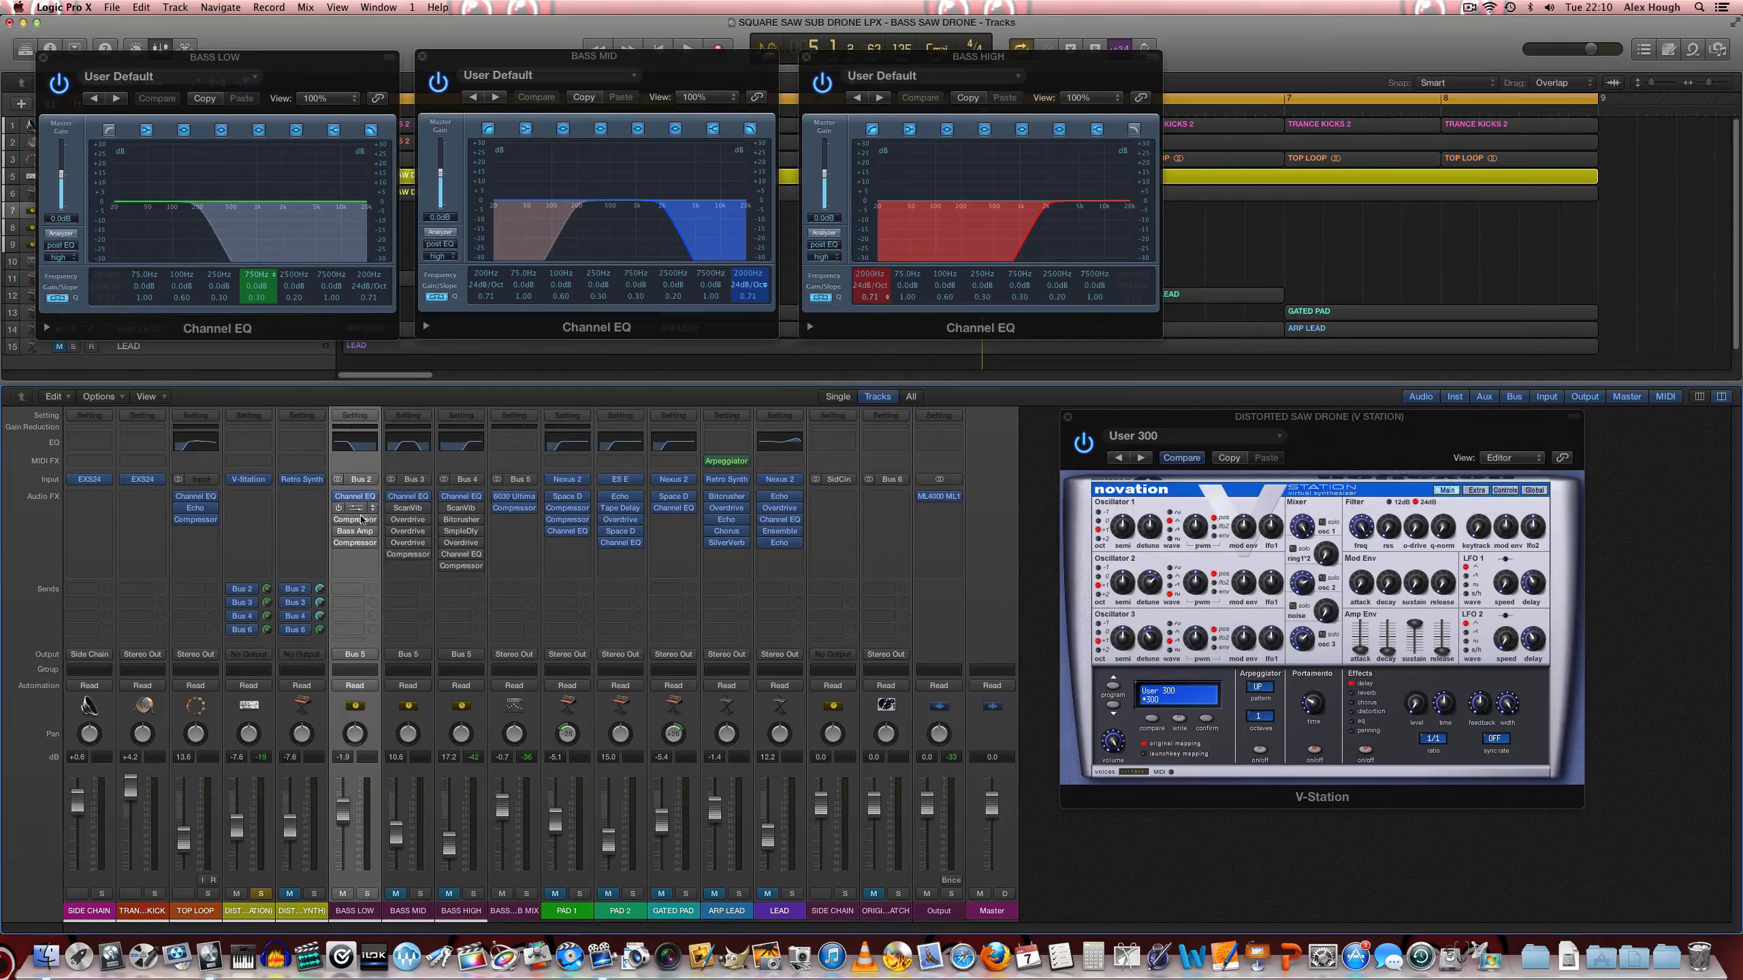
{"action": "left_click", "coordinate": [807, 56]}
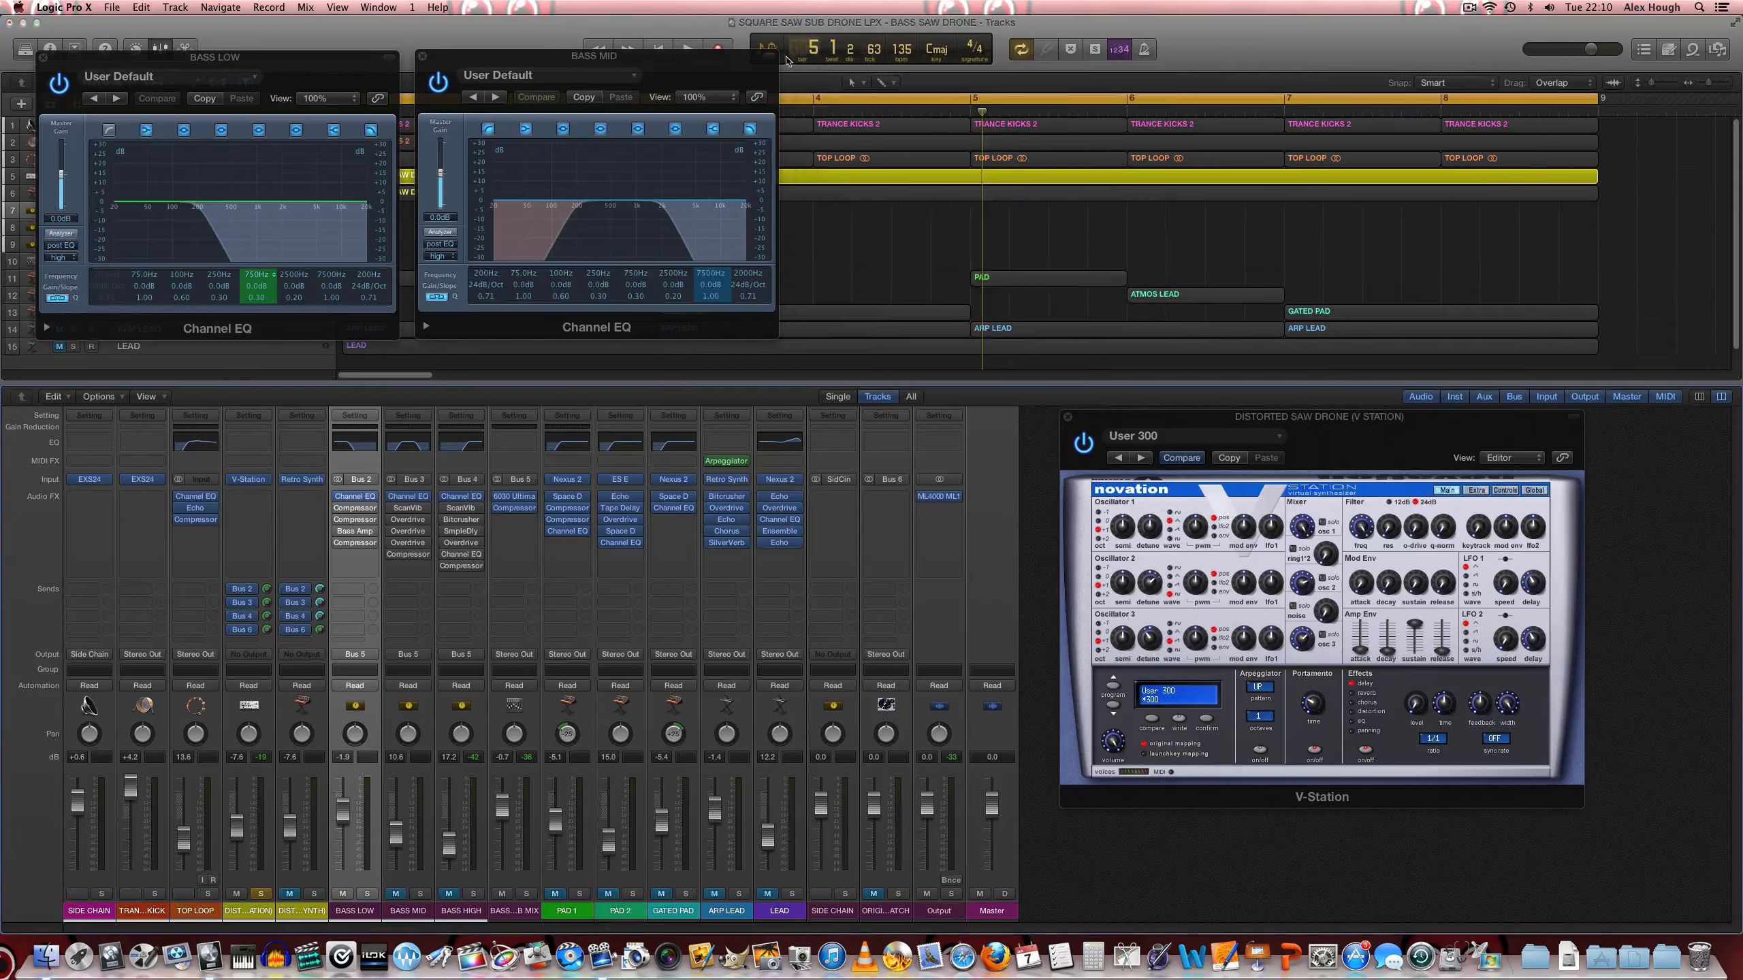
{"action": "left_click", "coordinate": [423, 56]}
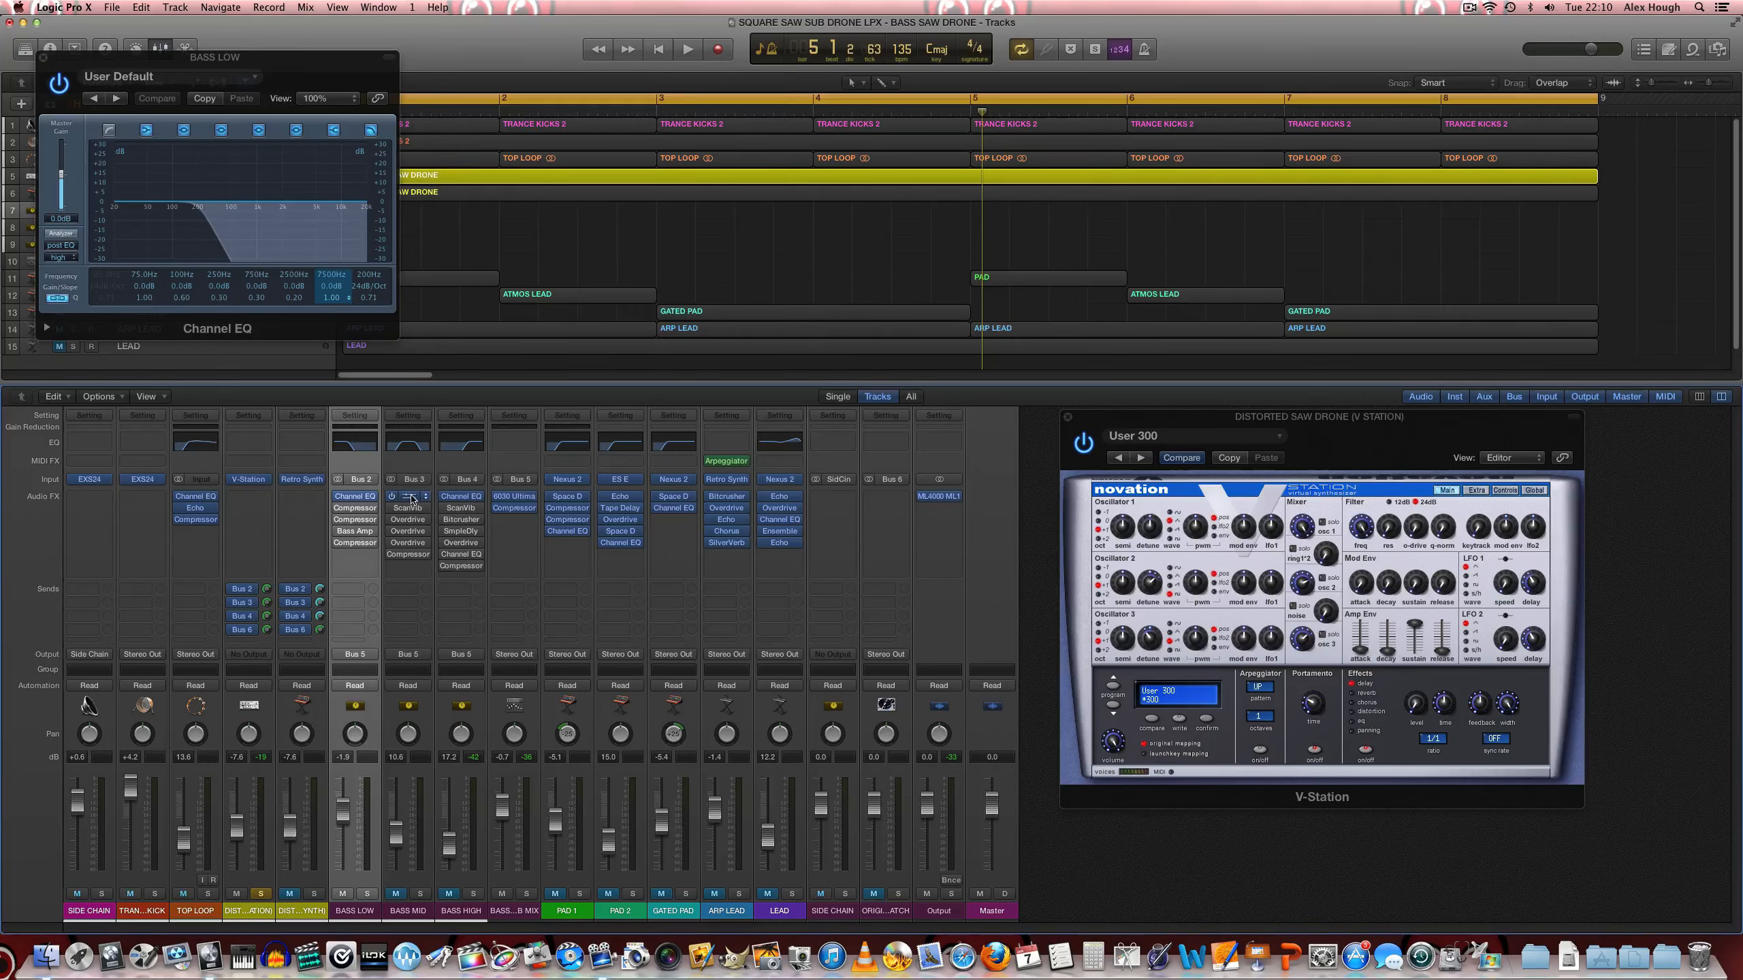
Step: Reopen the BASS MID and BASS HIGH Channel EQs to examine their crossover curves, and close both windows again
{"action": "left_click", "coordinate": [410, 496]}
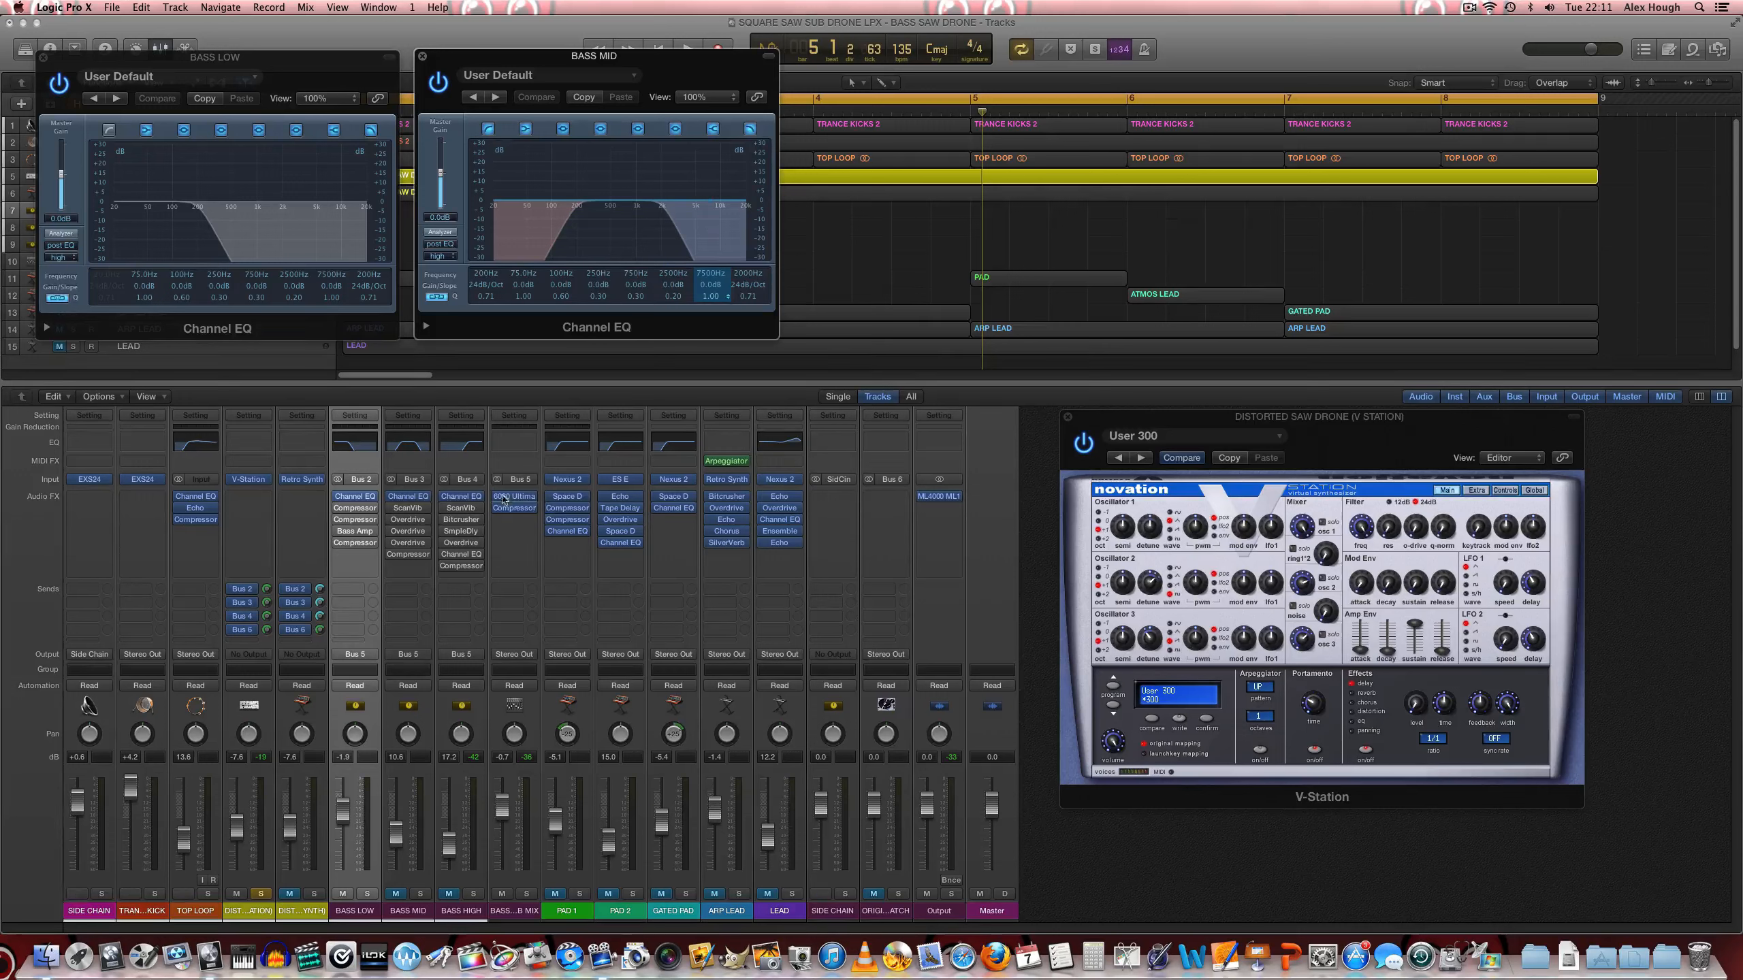
{"action": "left_click", "coordinate": [462, 499]}
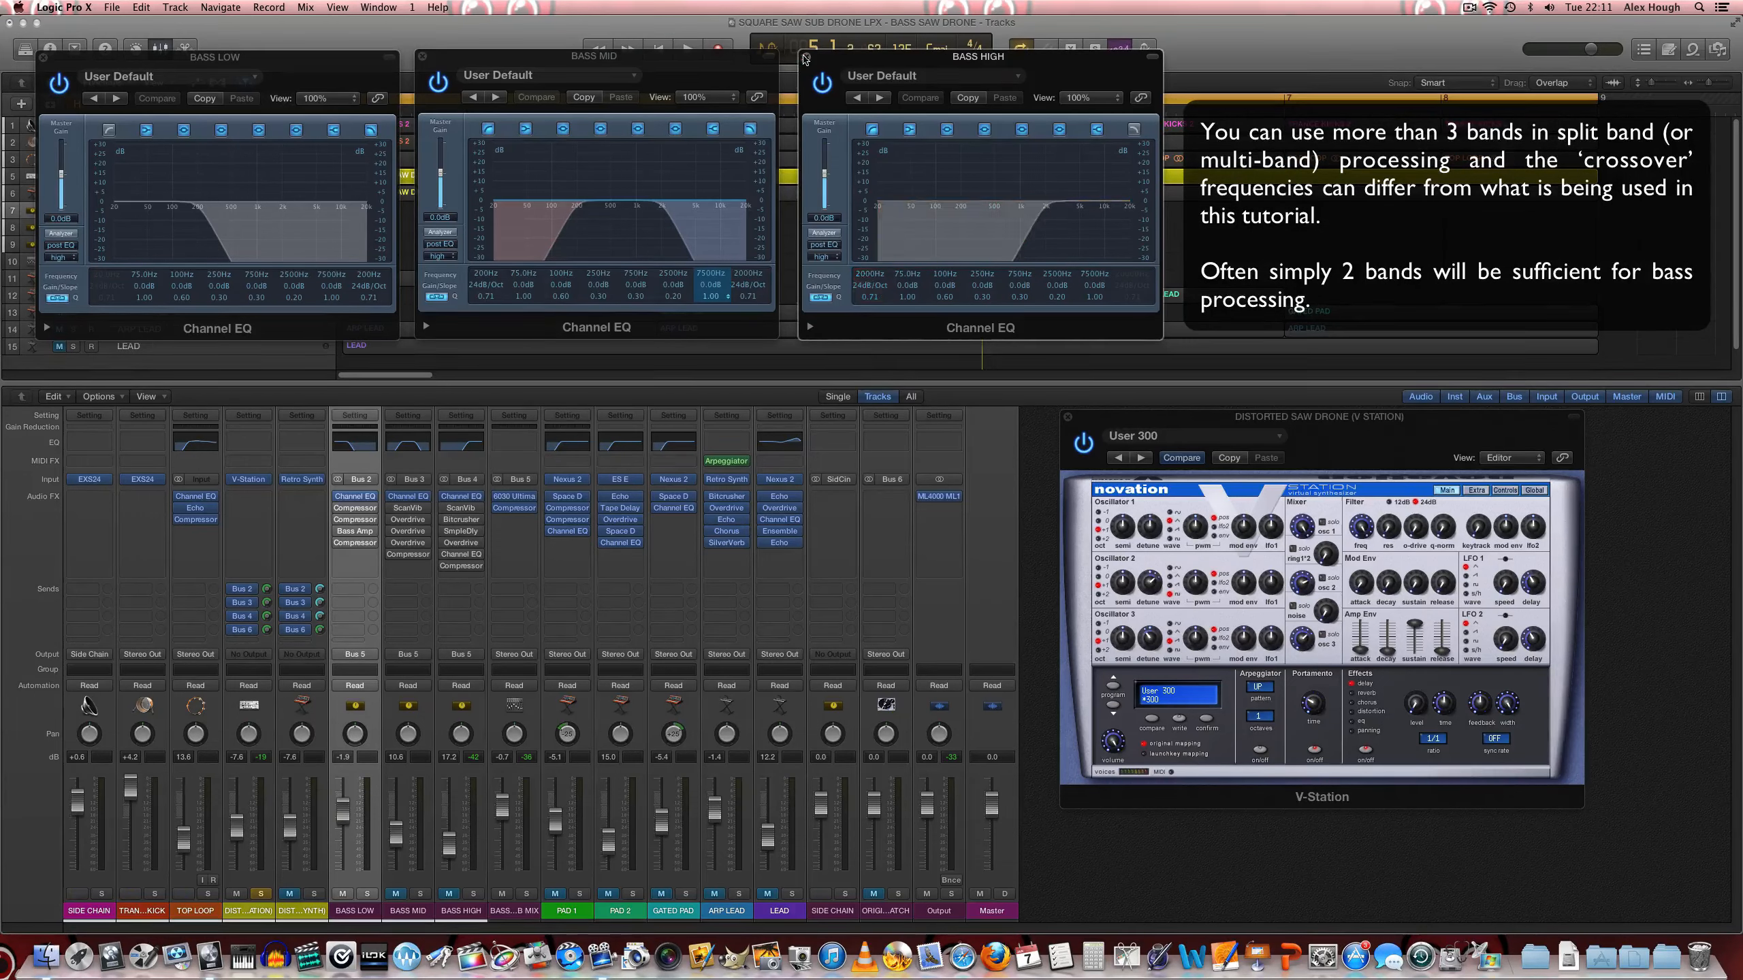
{"action": "left_click", "coordinate": [808, 57]}
{"action": "left_click", "coordinate": [422, 56]}
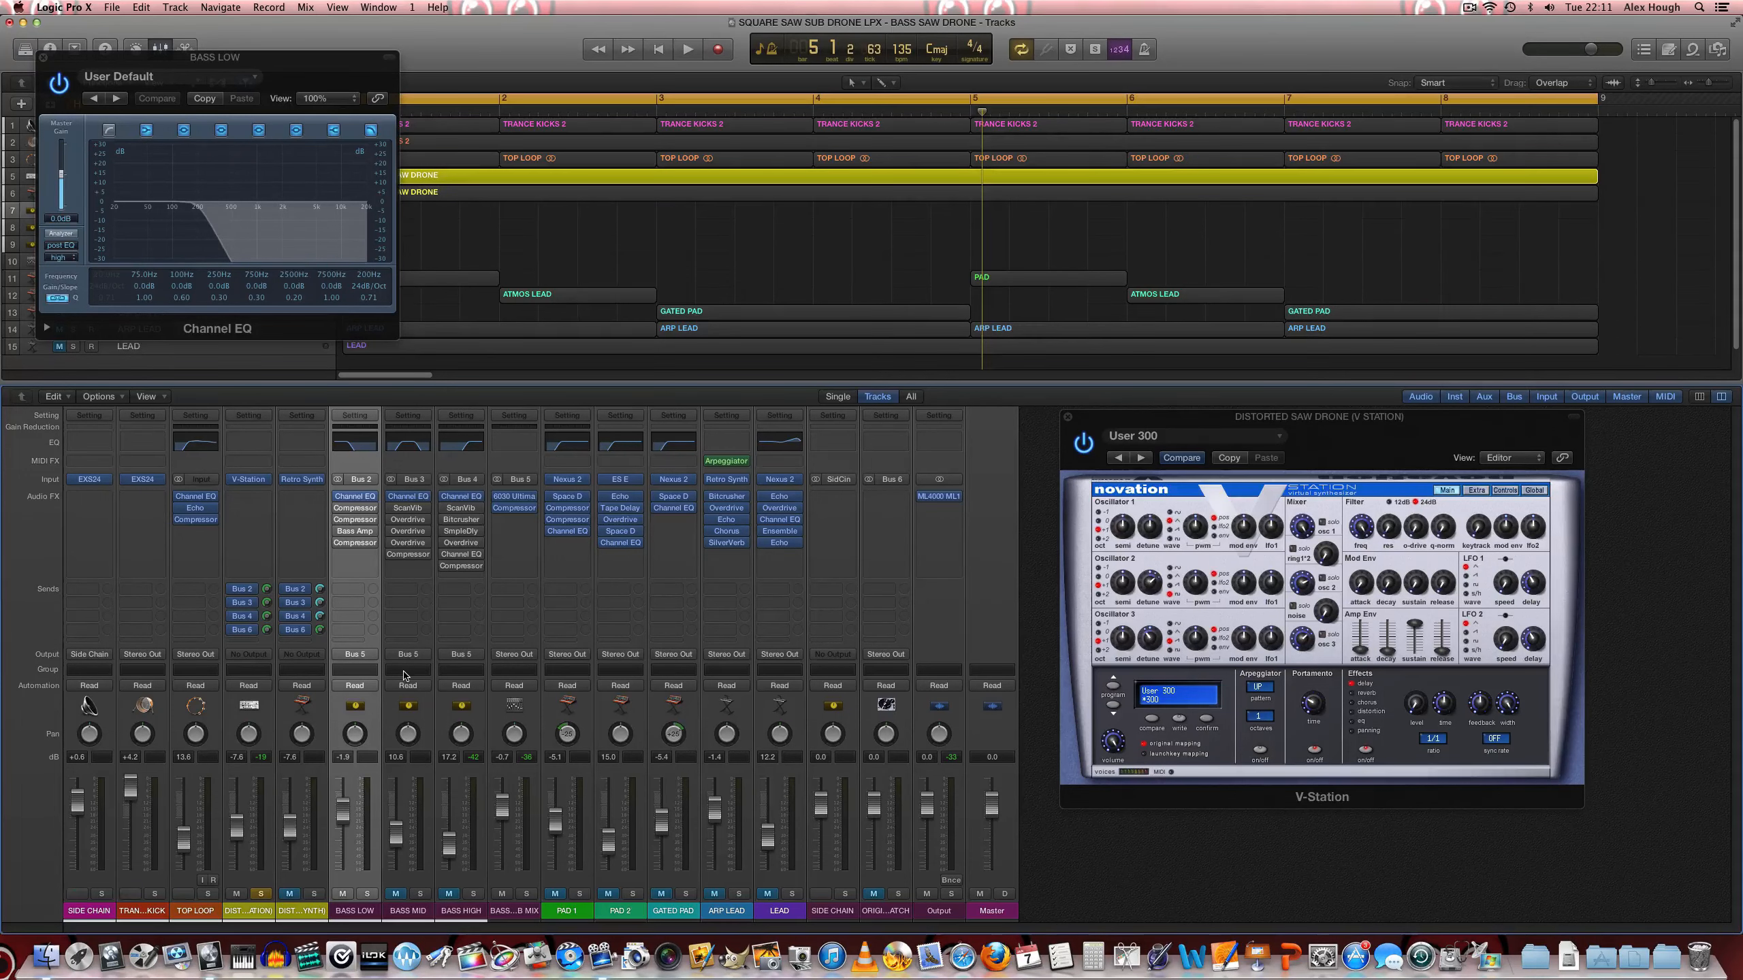
Step: Return the playhead to the start, open both BASS LOW Compressors, and line up their windows beside the Channel EQ
{"action": "key", "text": "Return"}
{"action": "left_click", "coordinate": [355, 508]}
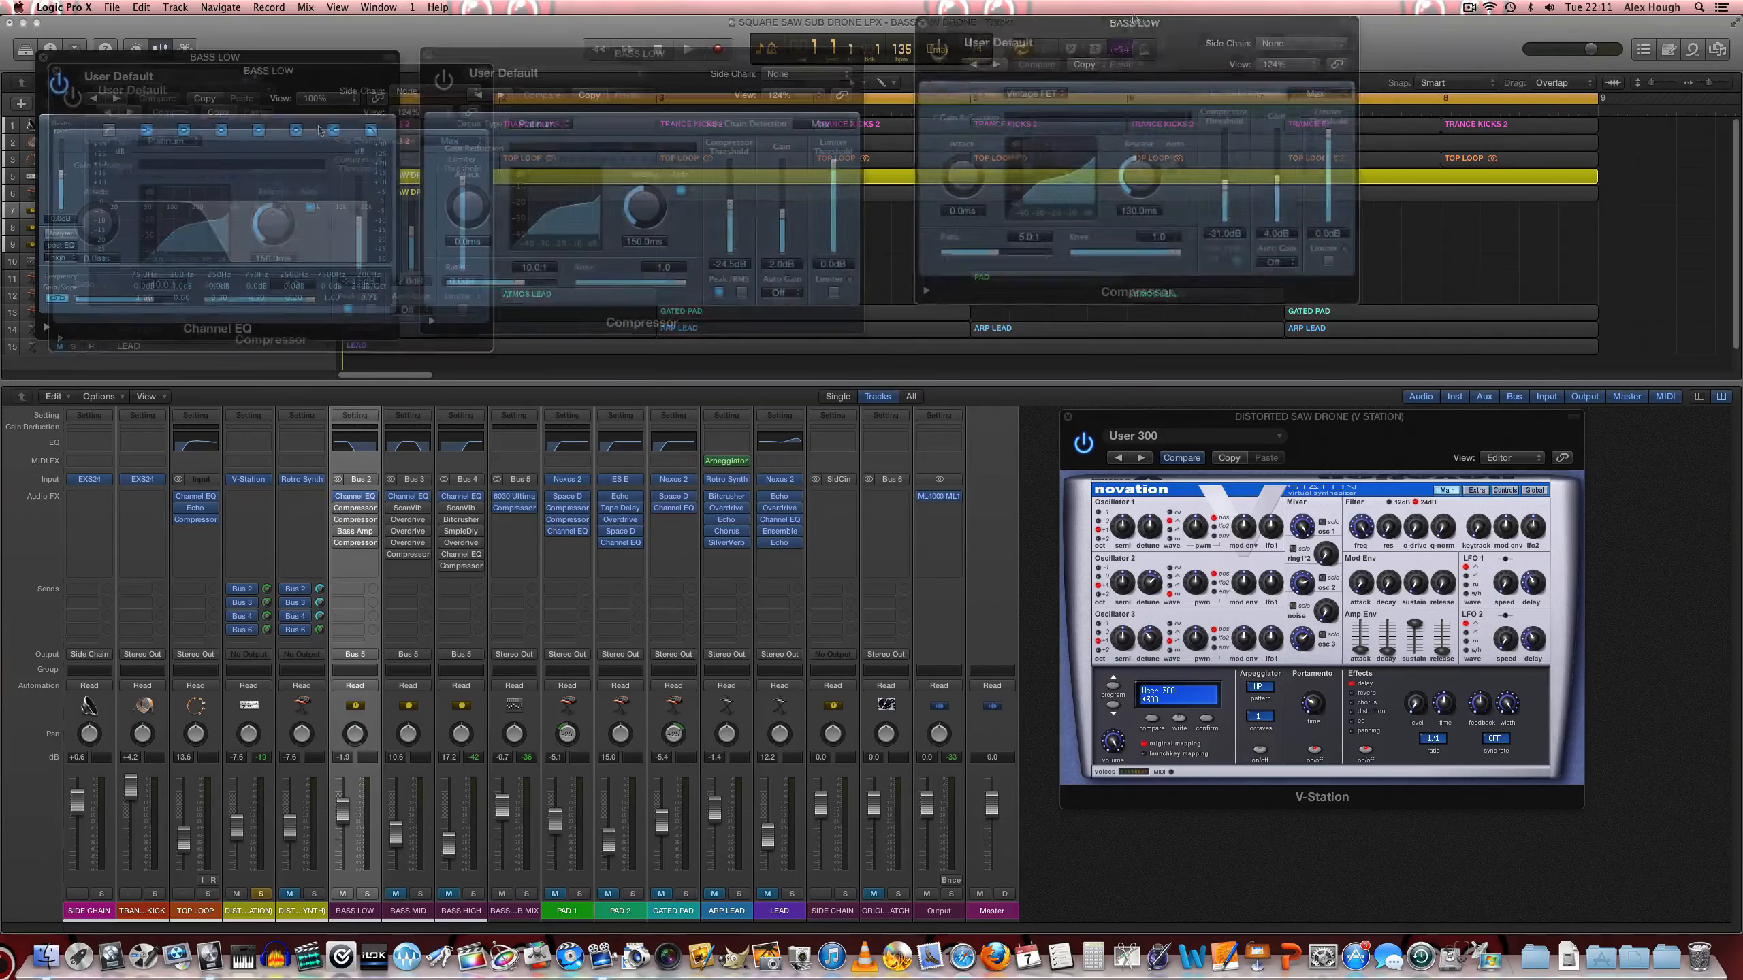
{"action": "left_click_drag", "start_coordinate": [1134, 31], "coordinate": [1094, 55]}
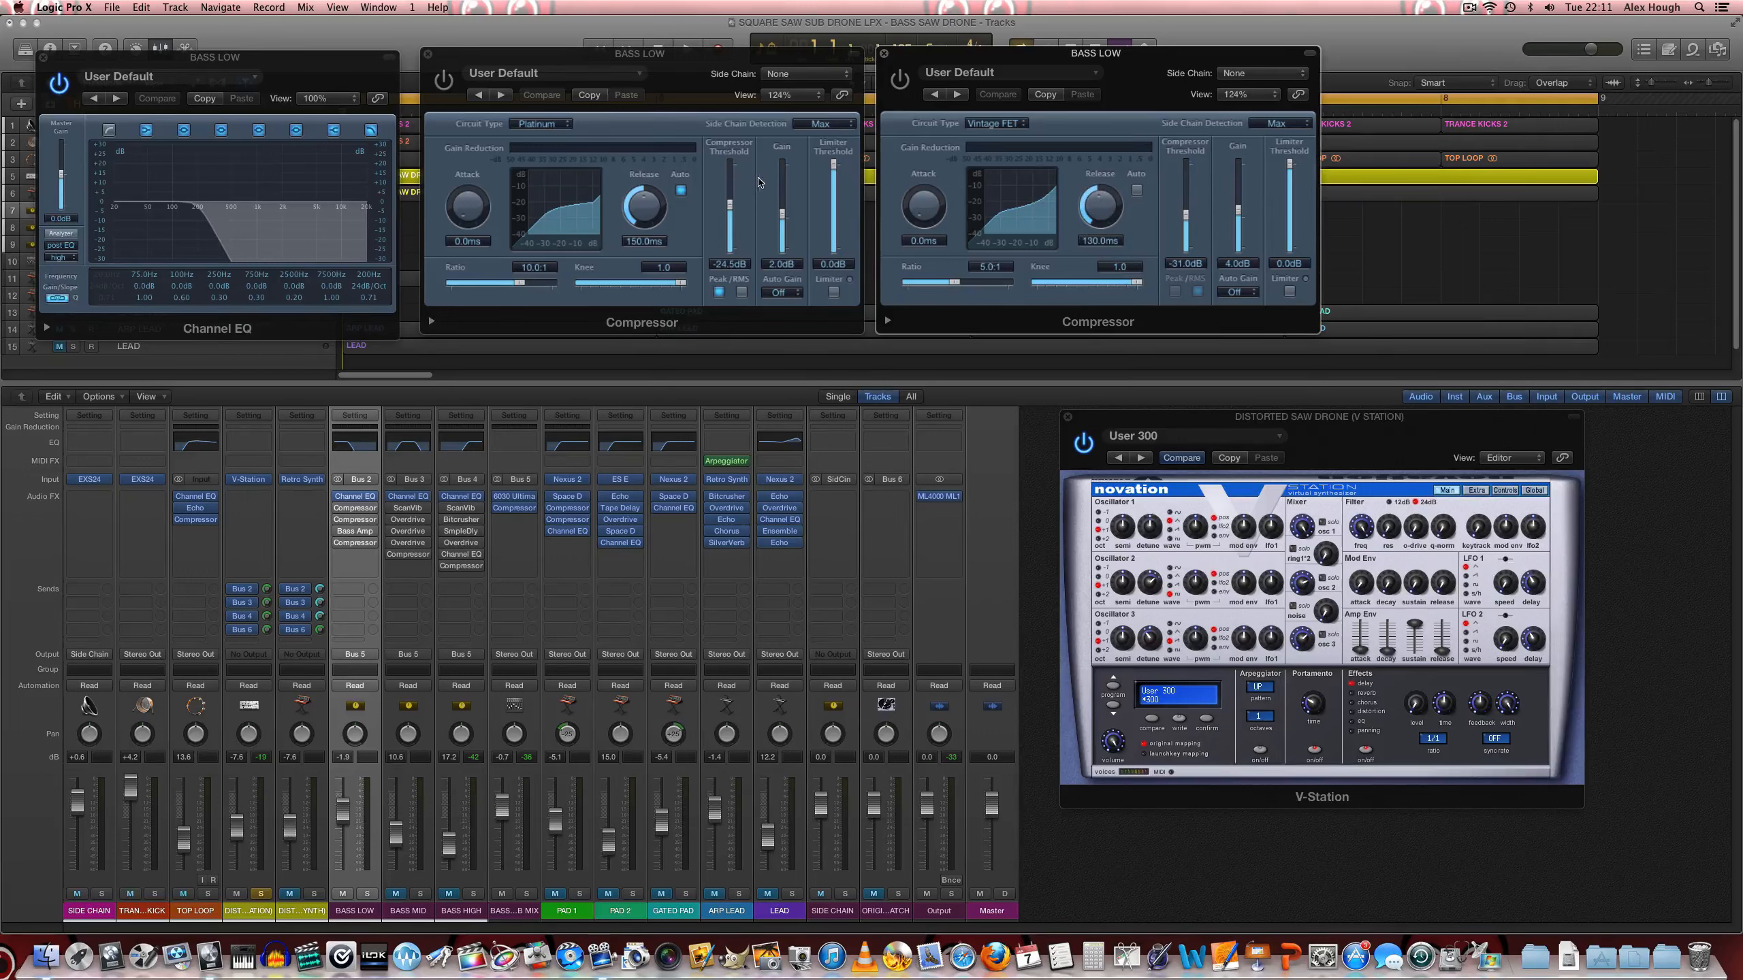
Step: Switch on both BASS LOW Compressors and play the drone through them to hear the compression
{"action": "left_click", "coordinate": [338, 508]}
{"action": "left_click", "coordinate": [337, 520]}
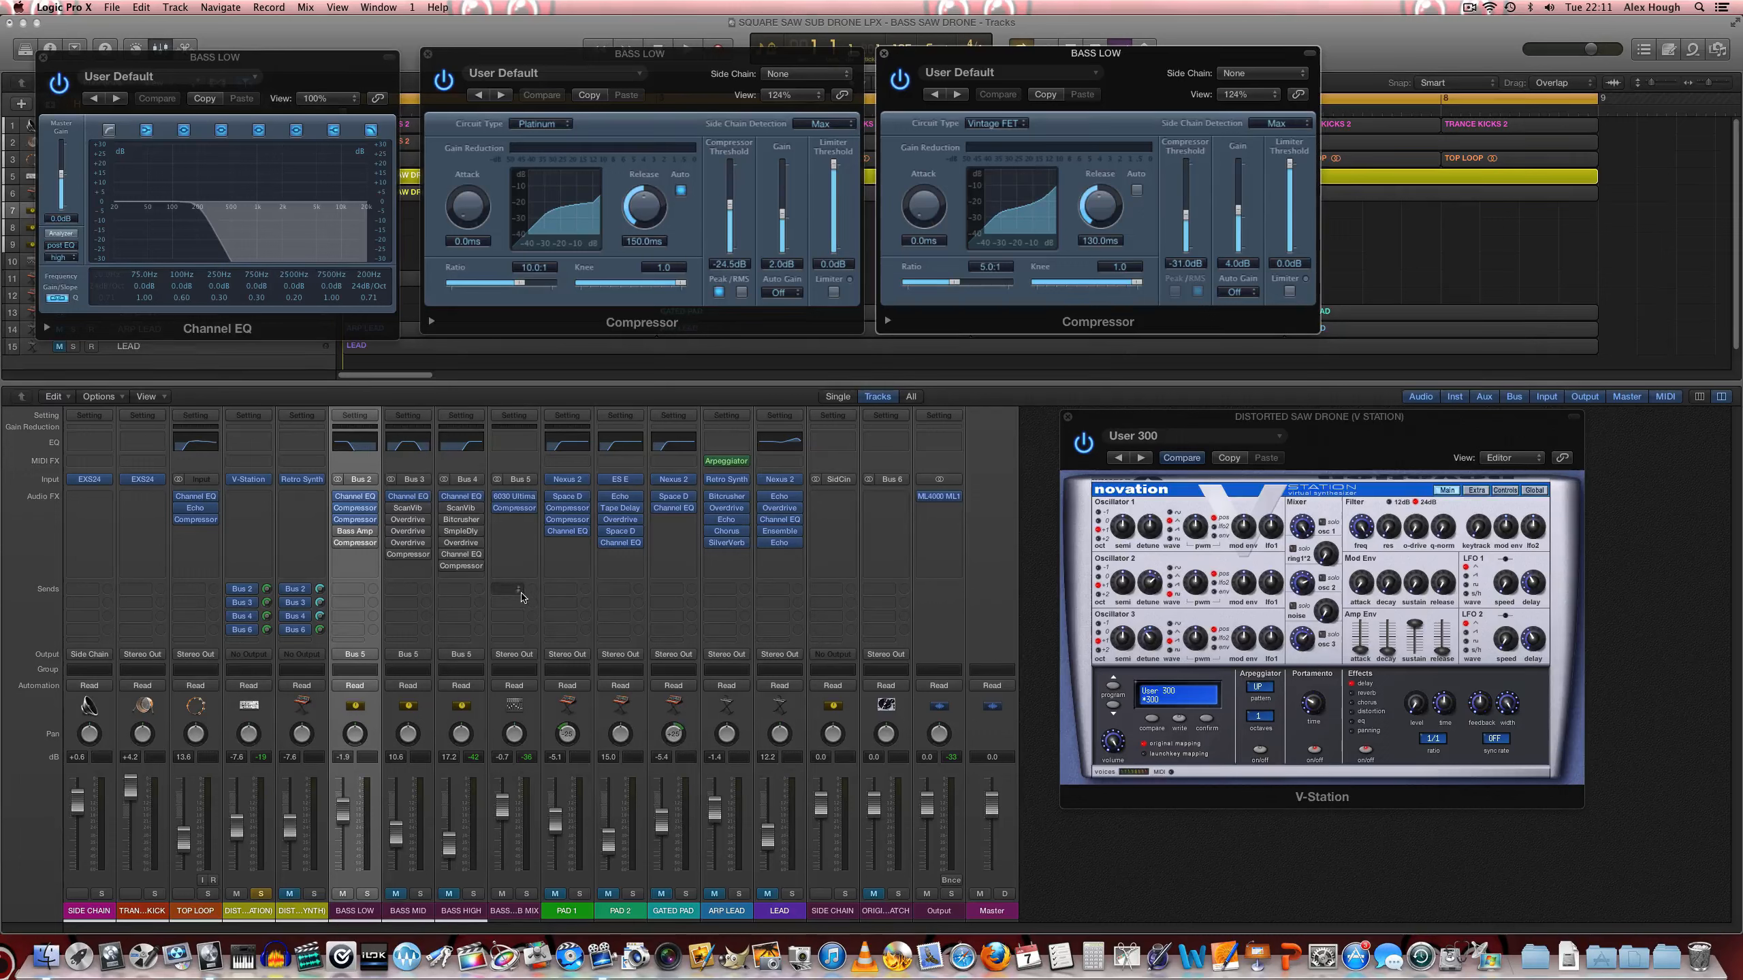
{"action": "key", "text": "space"}
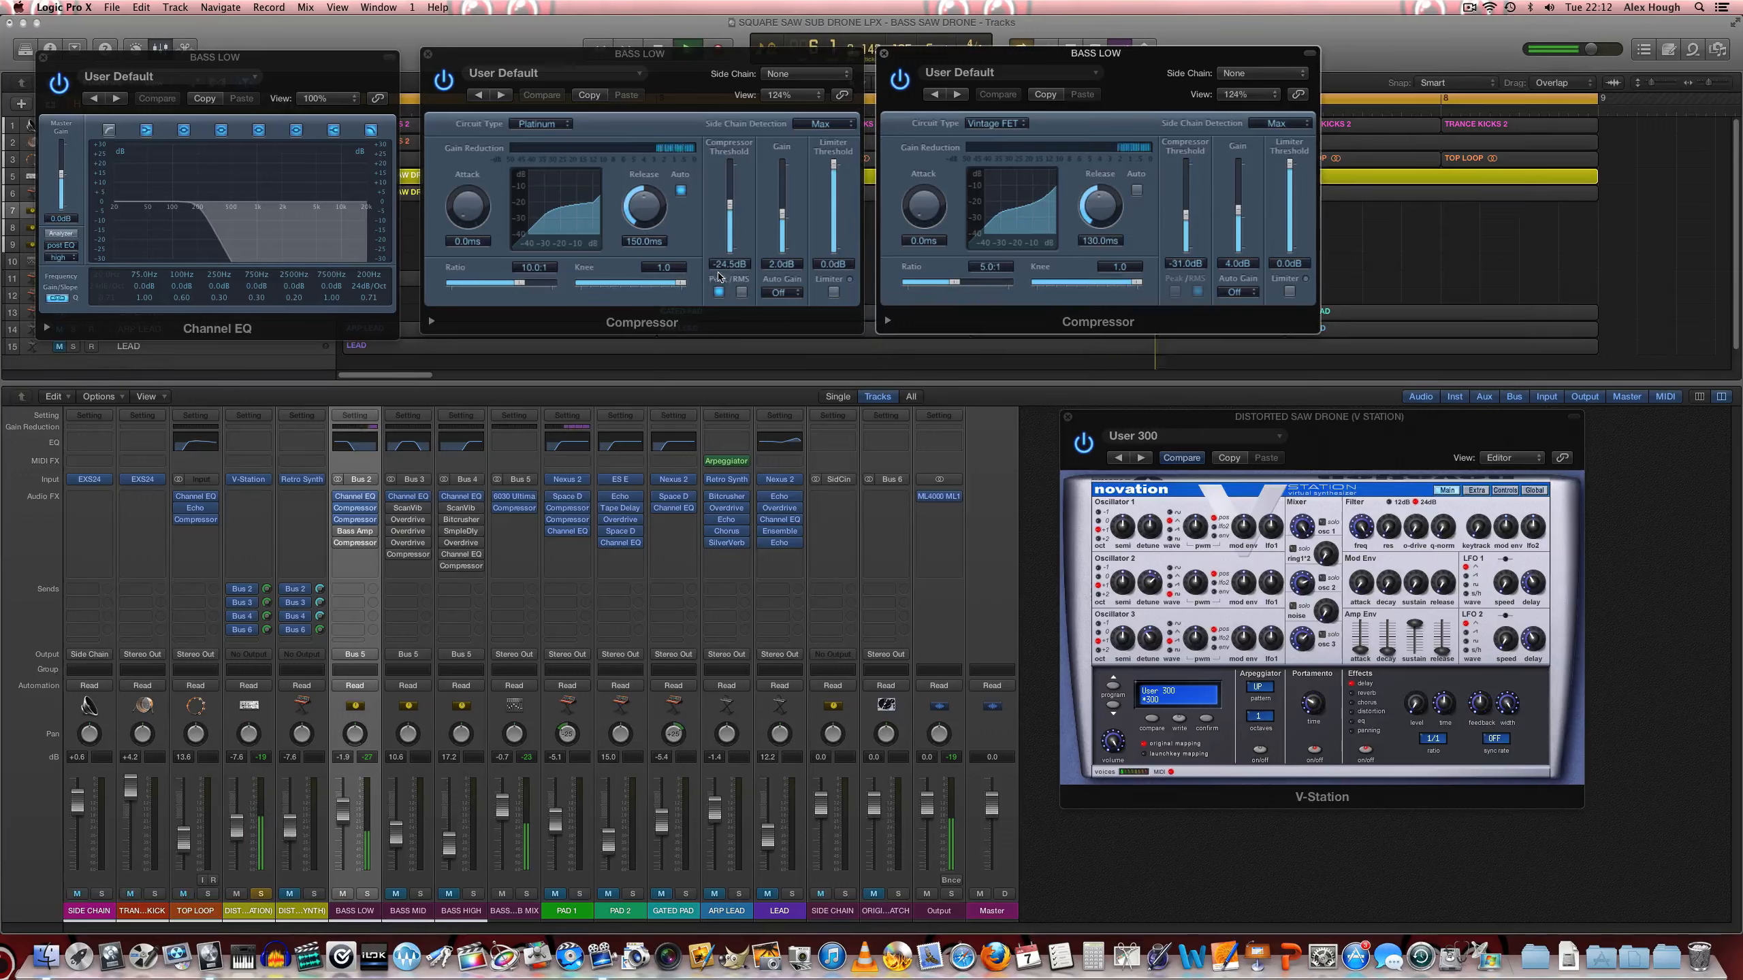
{"action": "left_click", "coordinate": [924, 200]}
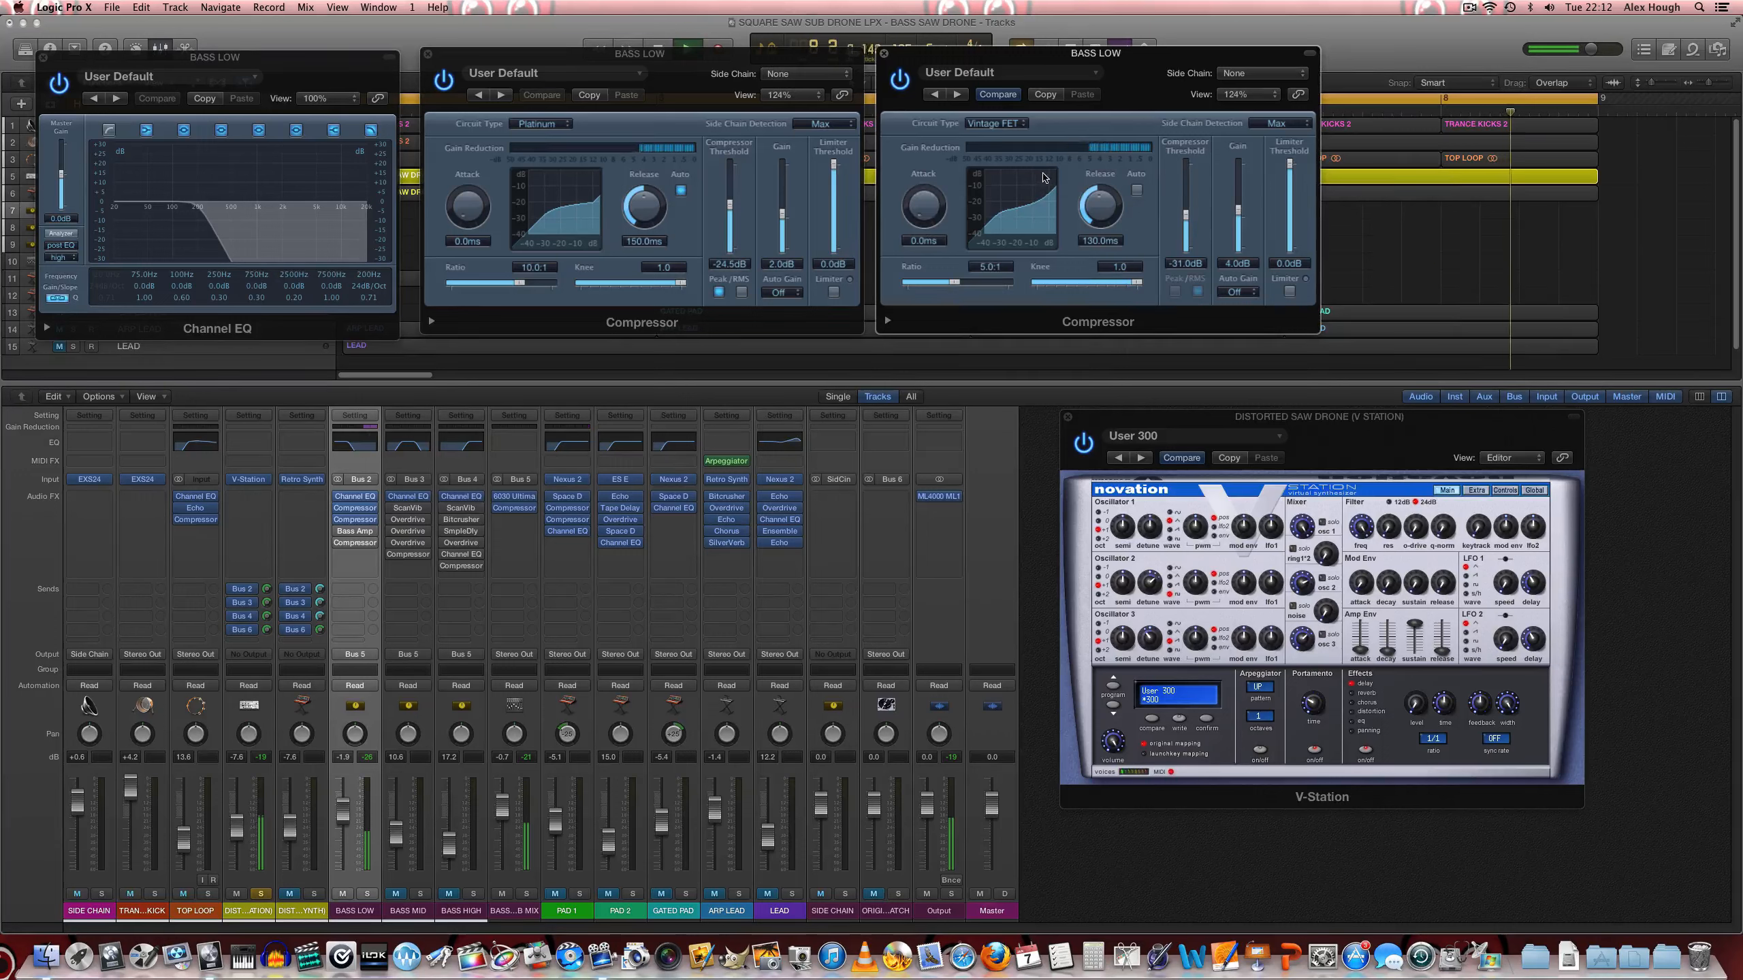
{"action": "key", "text": "space"}
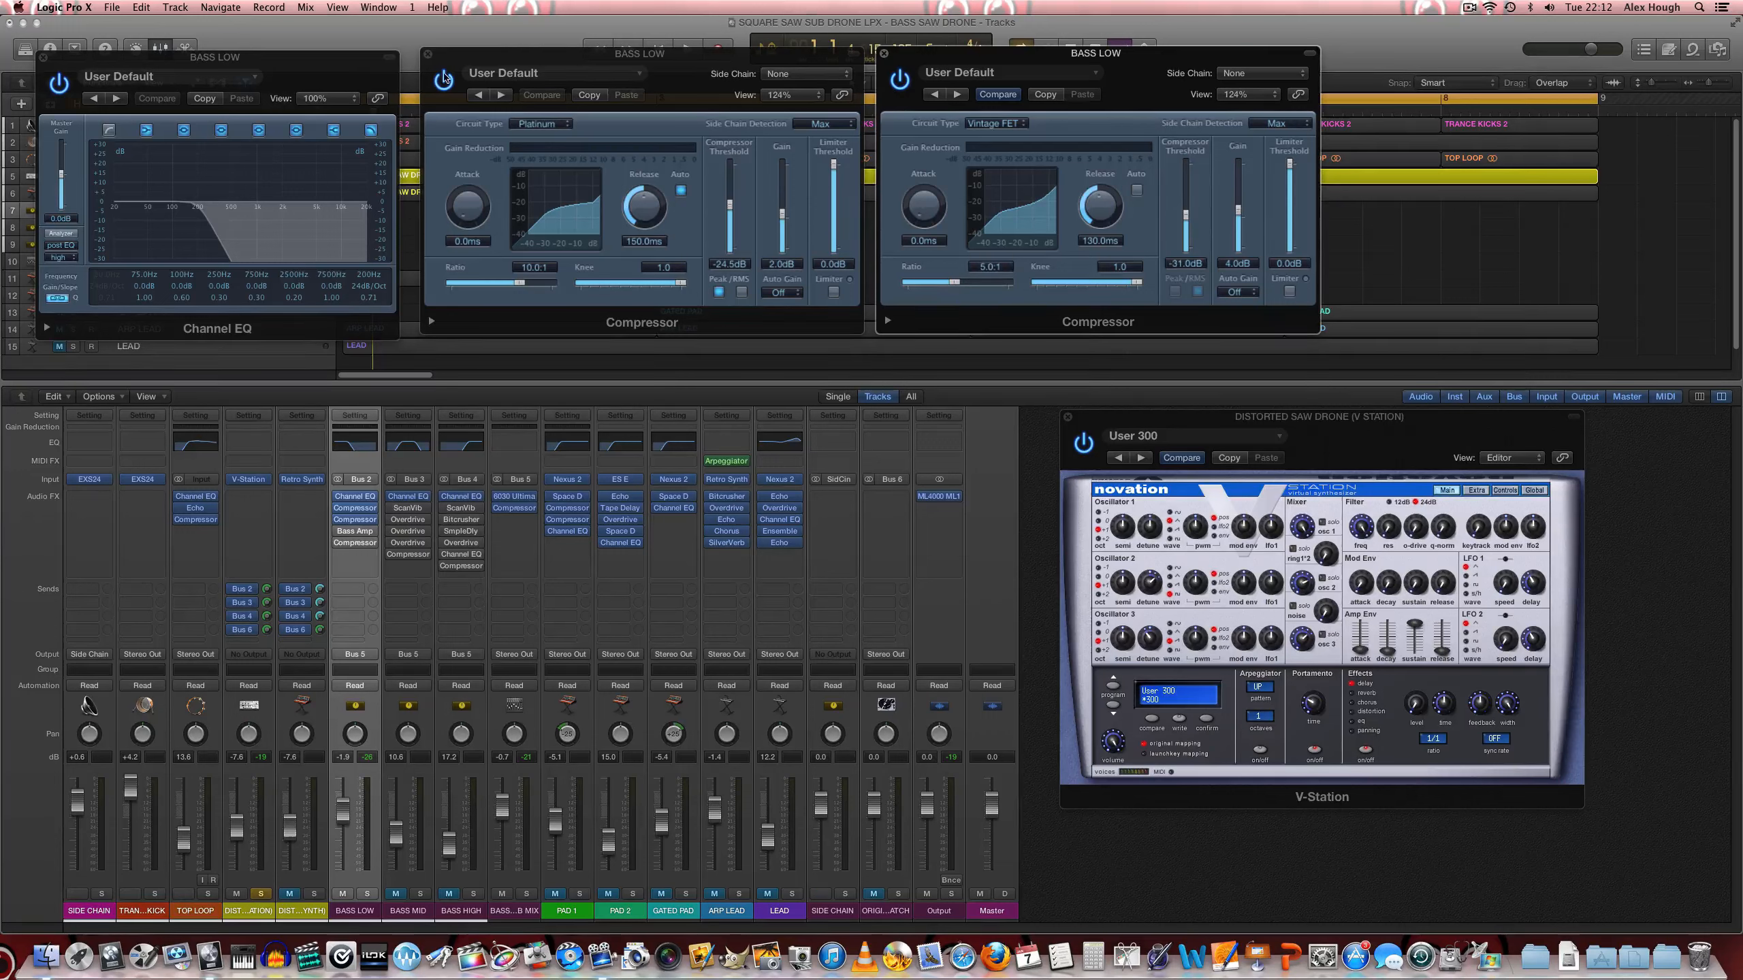
Step: Close both BASS LOW Compressor windows, and open the channel's Bass Amp Designer beside the Channel EQ
{"action": "left_click", "coordinate": [428, 54]}
{"action": "left_click", "coordinate": [883, 55]}
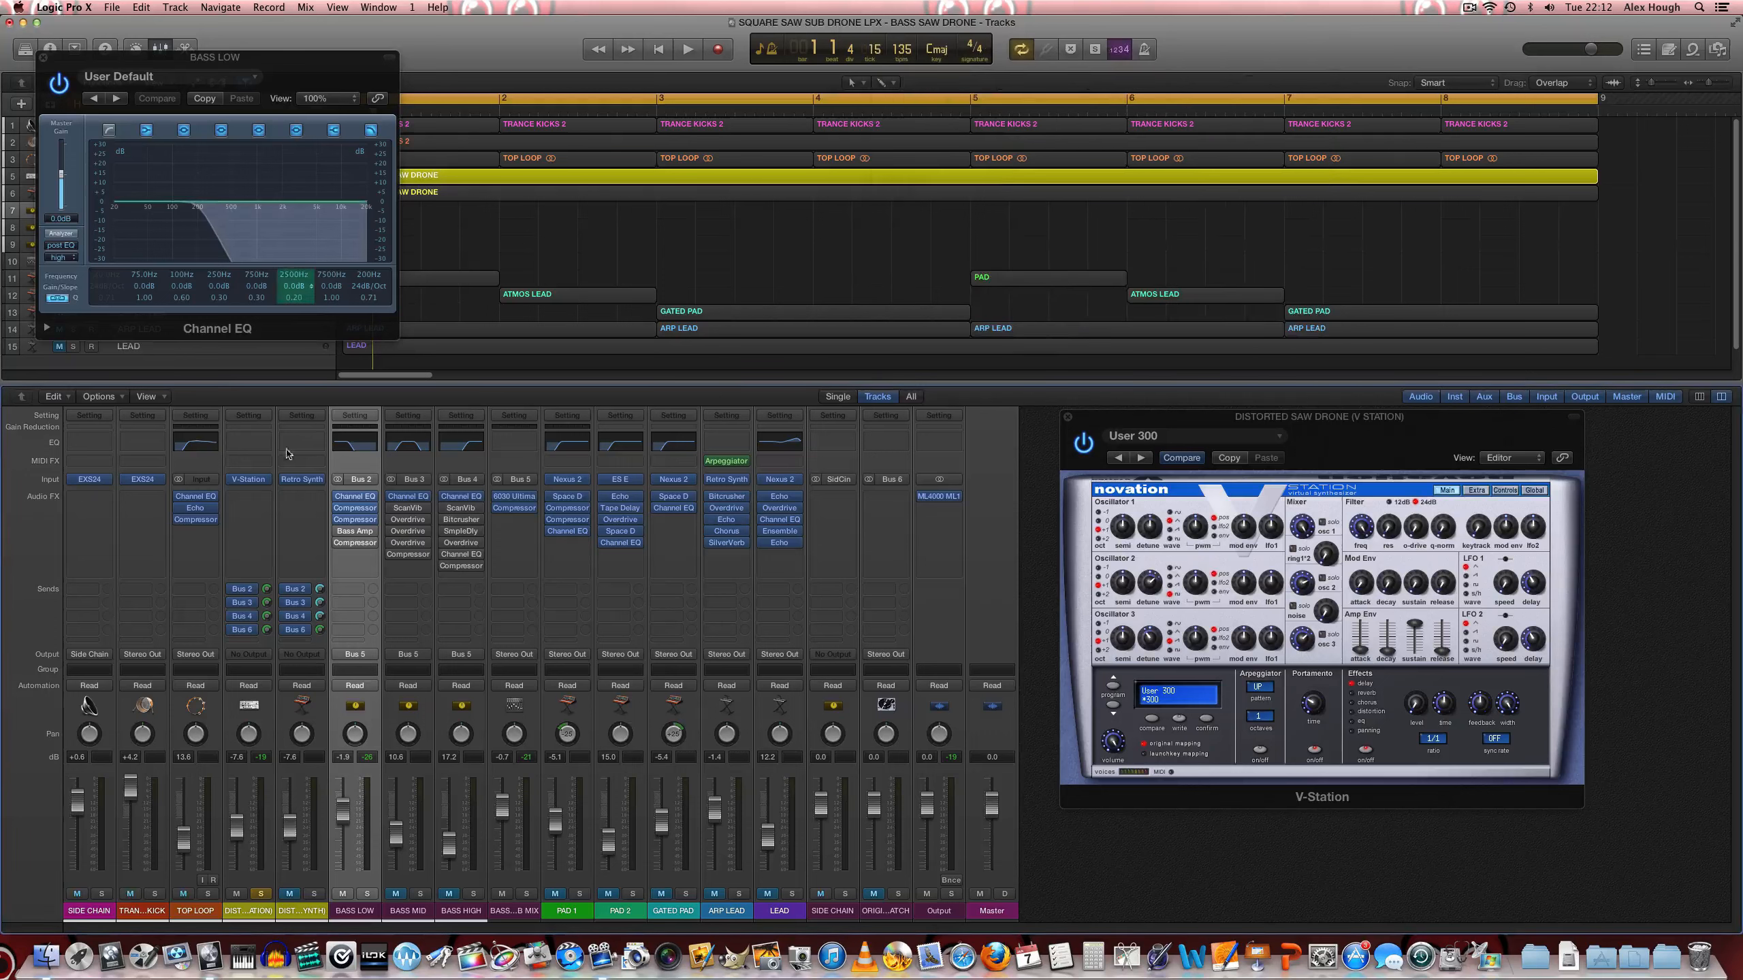
{"action": "left_click", "coordinate": [355, 530]}
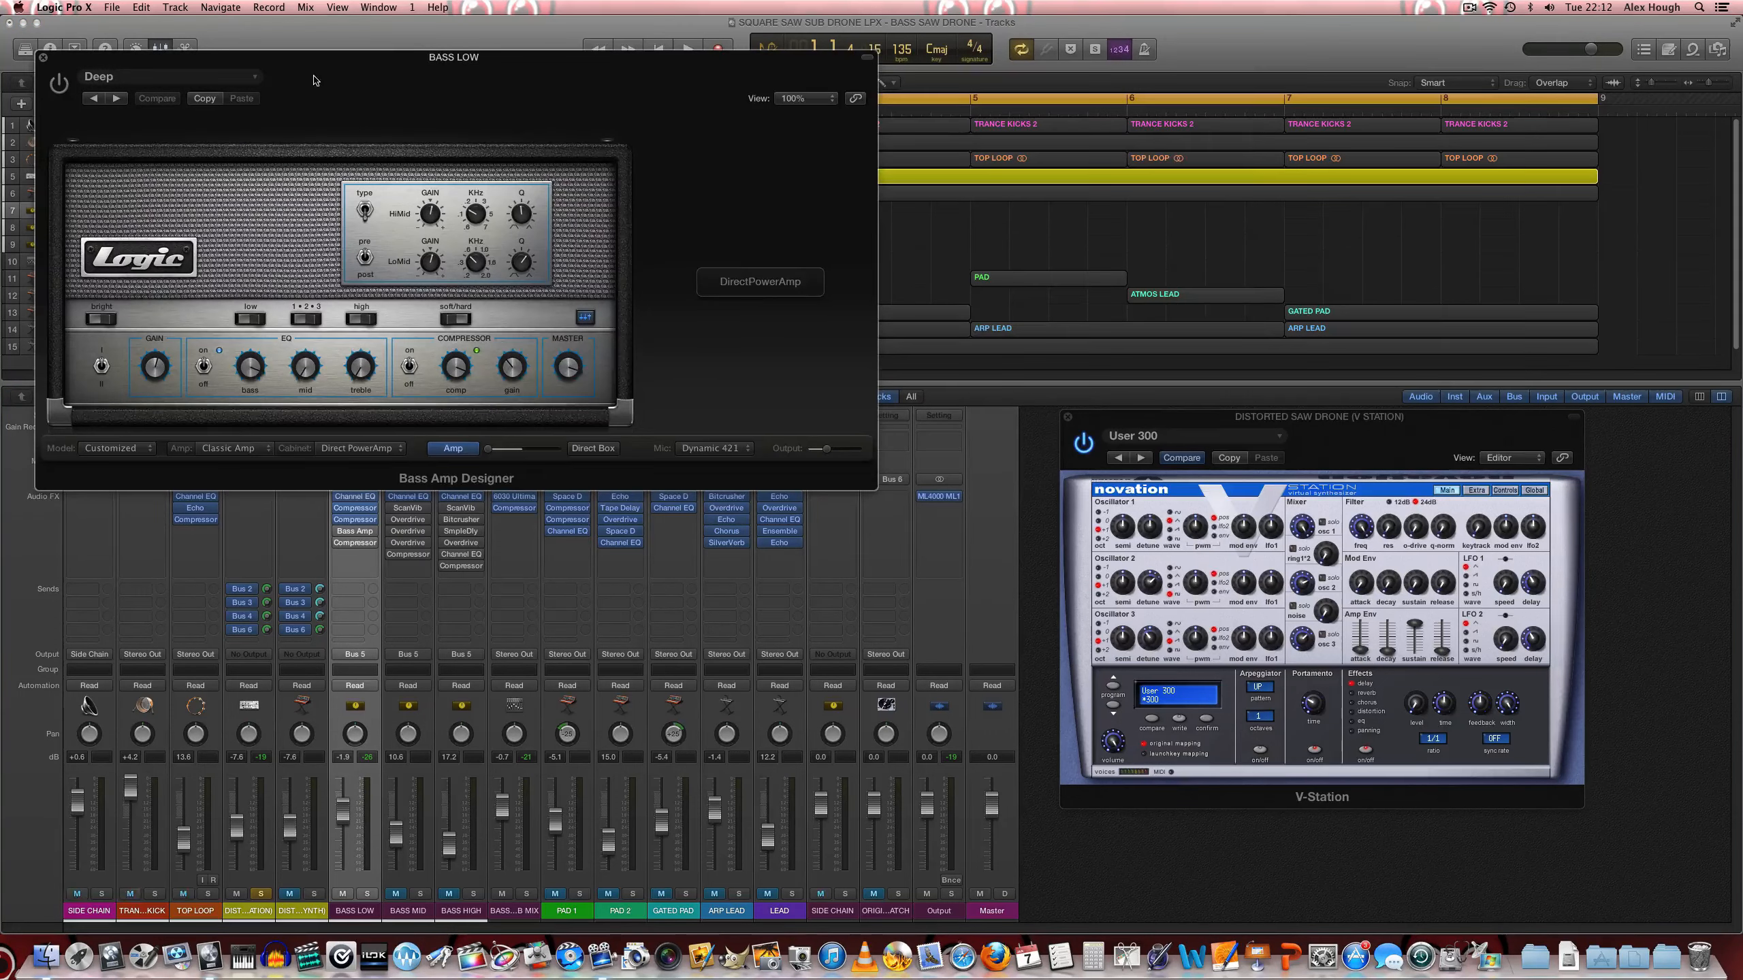
{"action": "left_click_drag", "start_coordinate": [311, 64], "coordinate": [707, 65]}
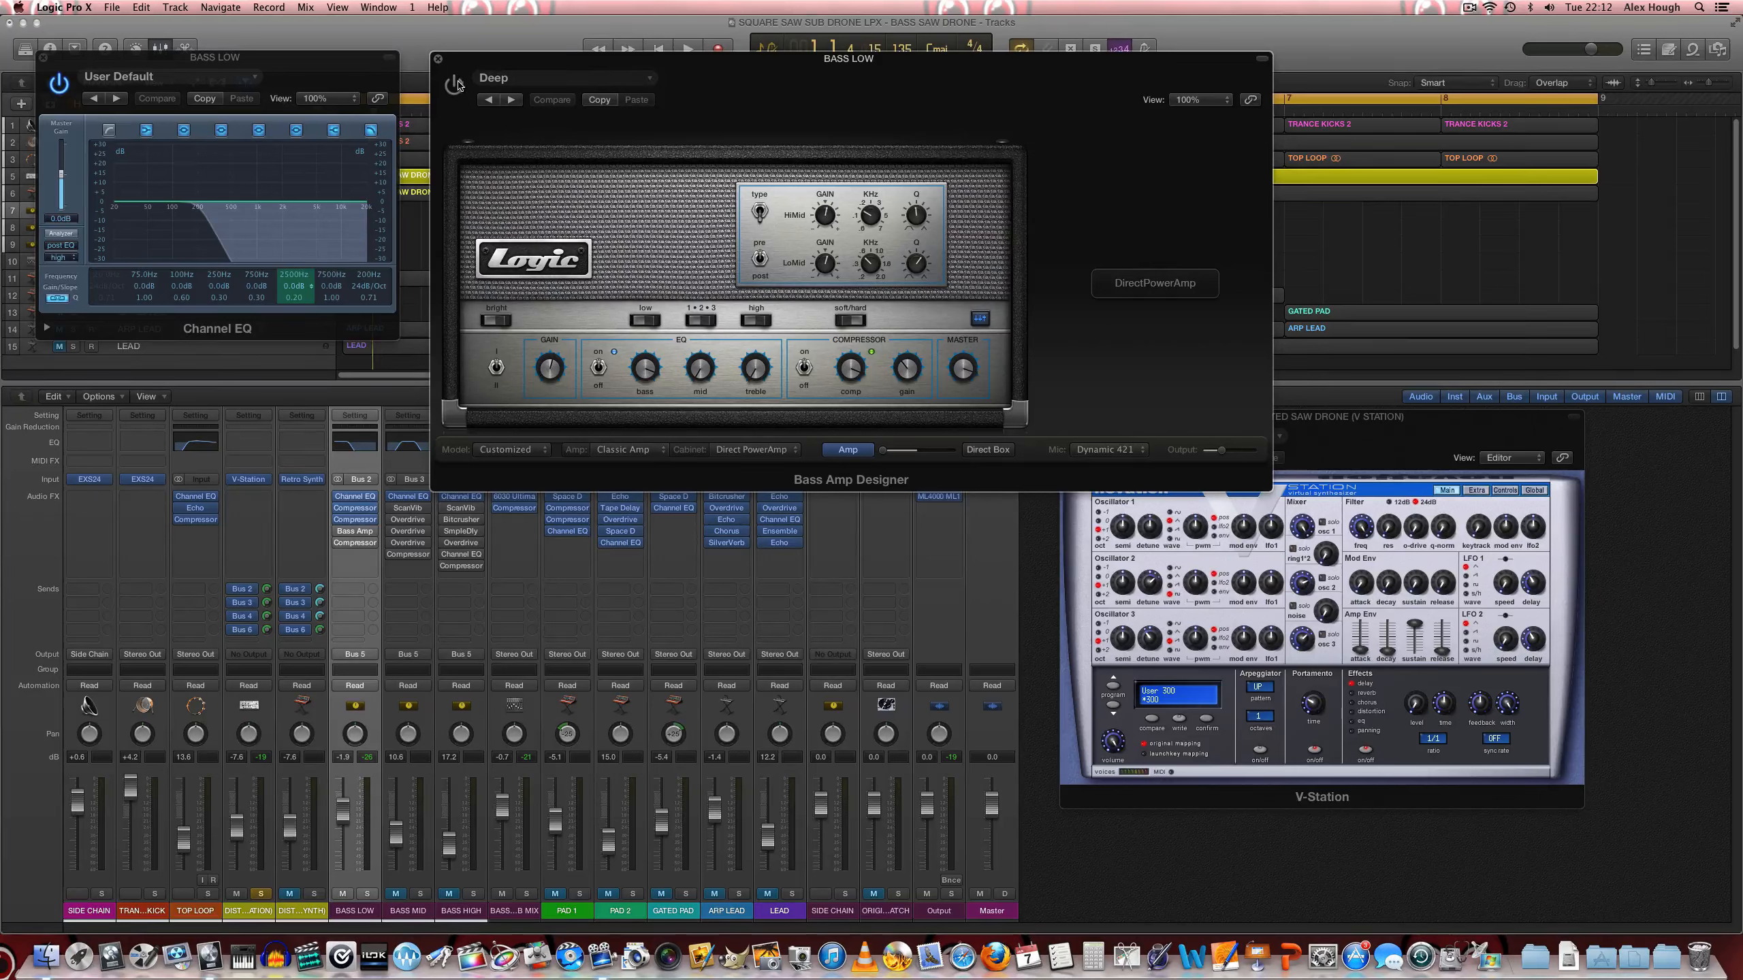
Step: Compare the BASS LOW sound with Bass Amp Designer bypassed and active during playback, leaving the amp switched on
{"action": "left_click", "coordinate": [455, 84]}
{"action": "mouse_move", "coordinate": [334, 536]}
{"action": "left_click", "coordinate": [456, 87]}
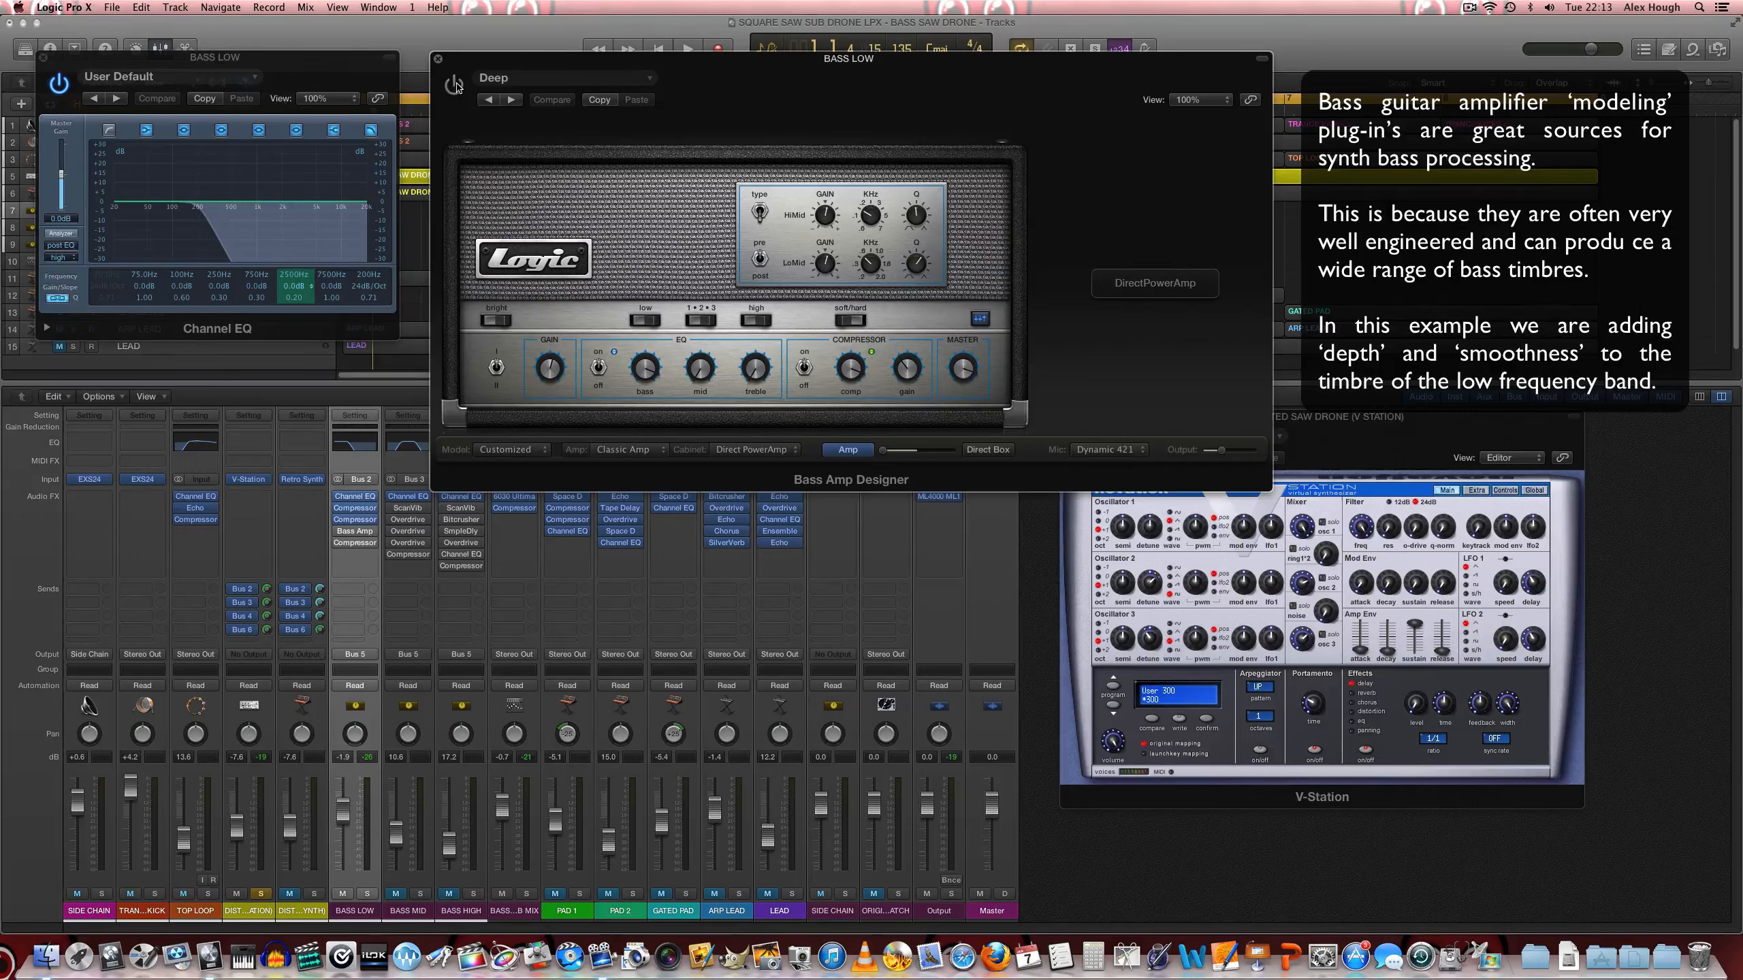
{"action": "key", "text": "space"}
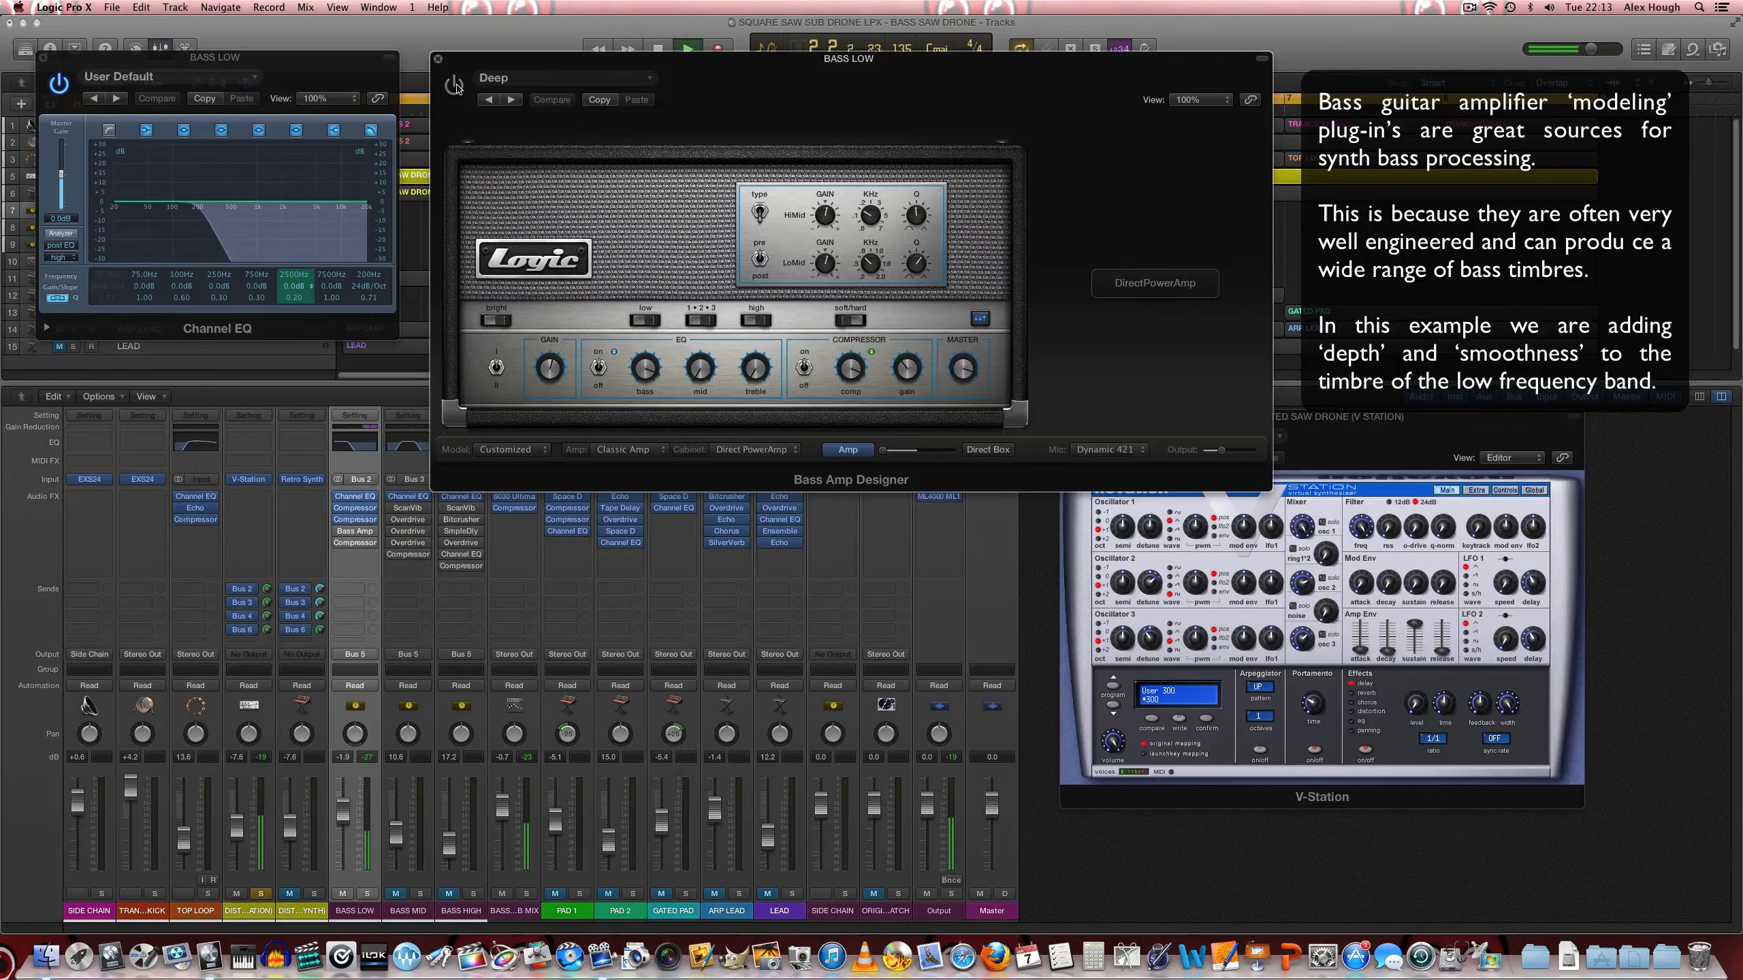
{"action": "left_click", "coordinate": [456, 85]}
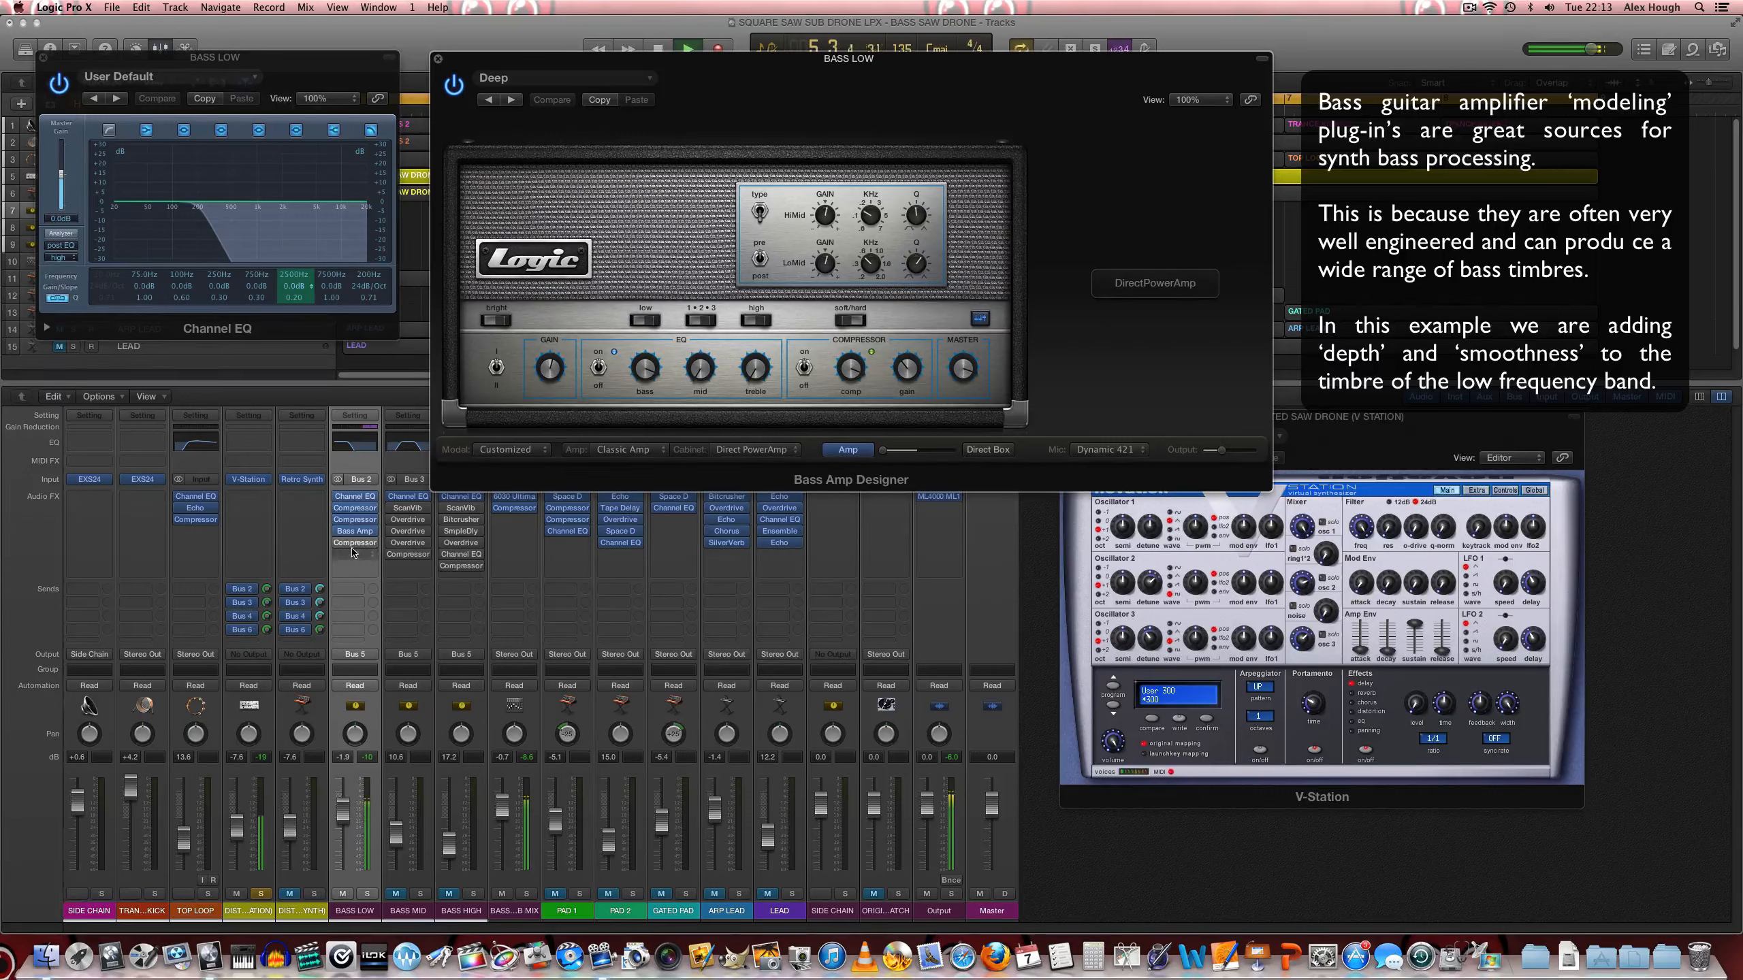
{"action": "mouse_move", "coordinate": [359, 548]}
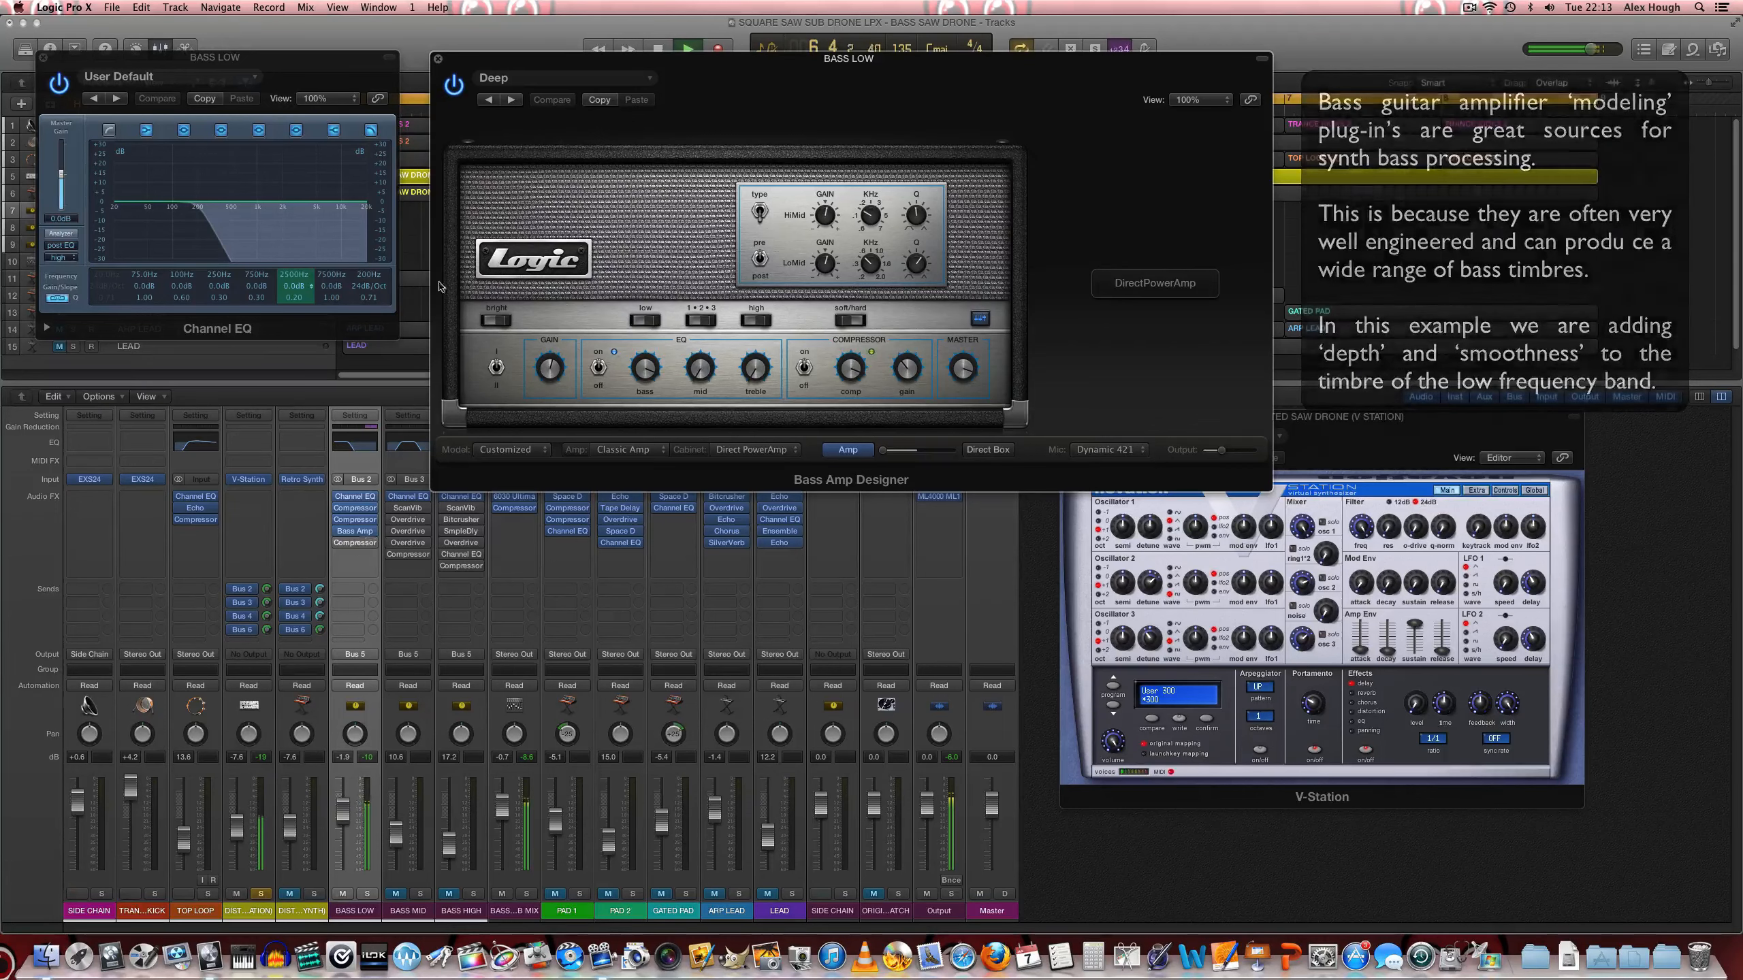
{"action": "left_click", "coordinate": [456, 85]}
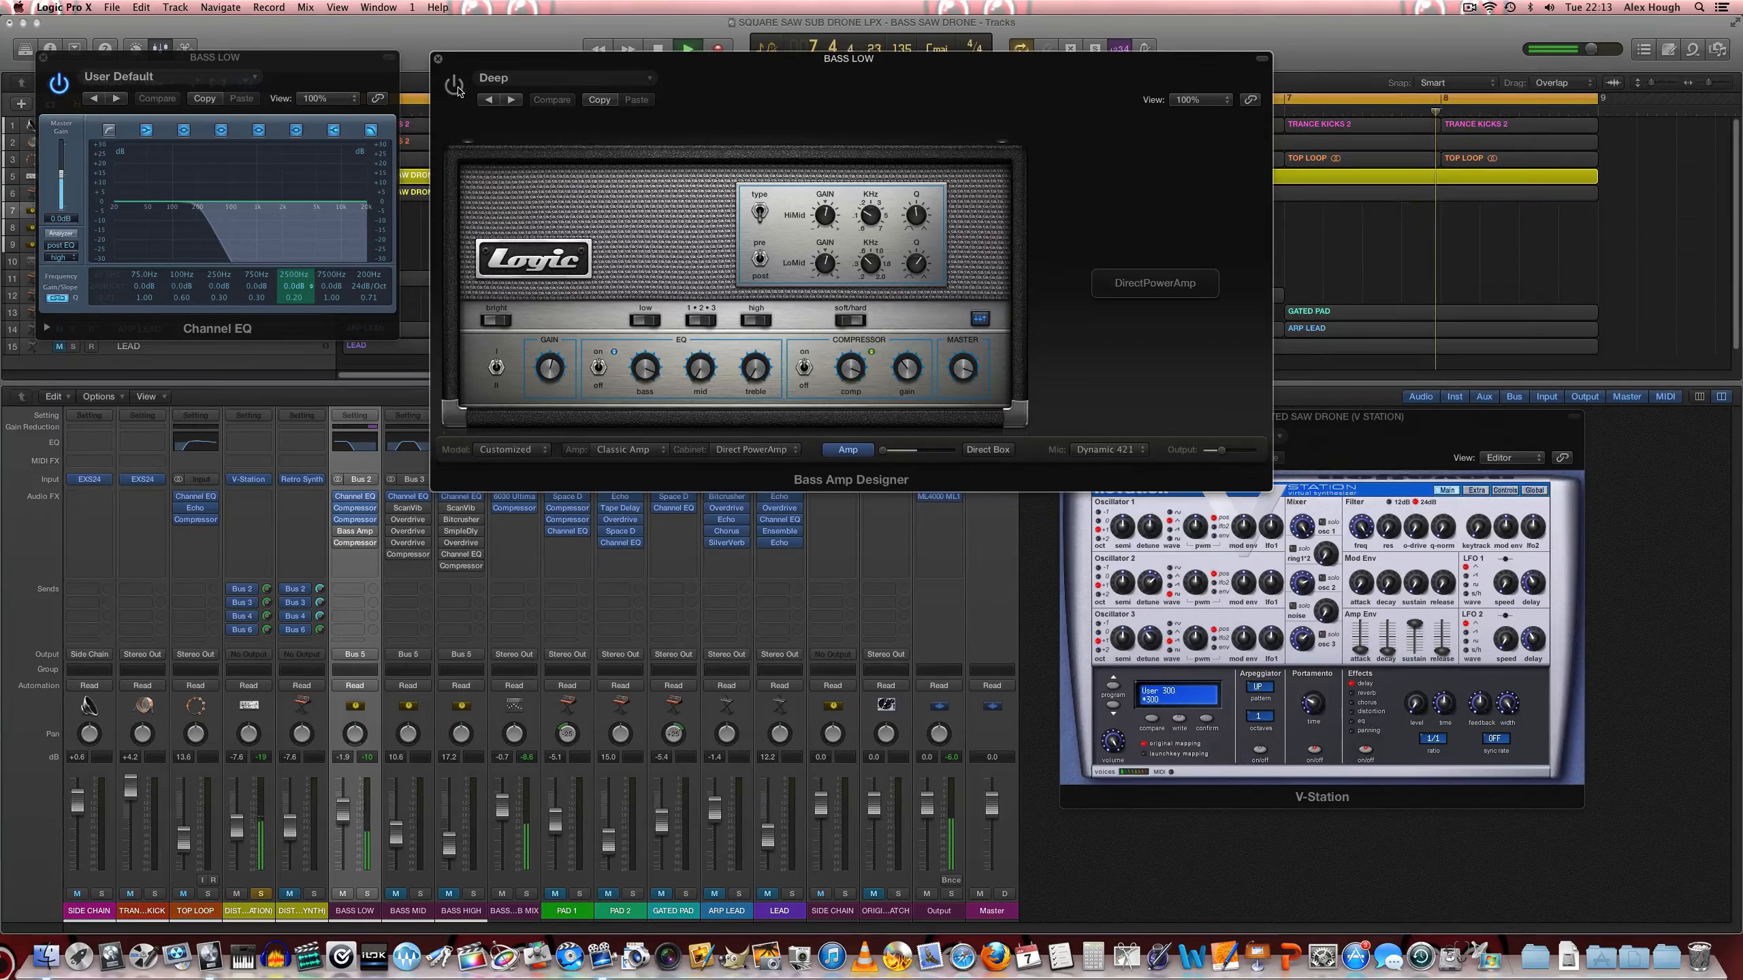
{"action": "key", "text": "space"}
Step: Open the Bus 1 side-chained Compressor on BASS LOW, place it below the Bass Amp Designer, and switch it on
{"action": "left_click", "coordinate": [354, 542]}
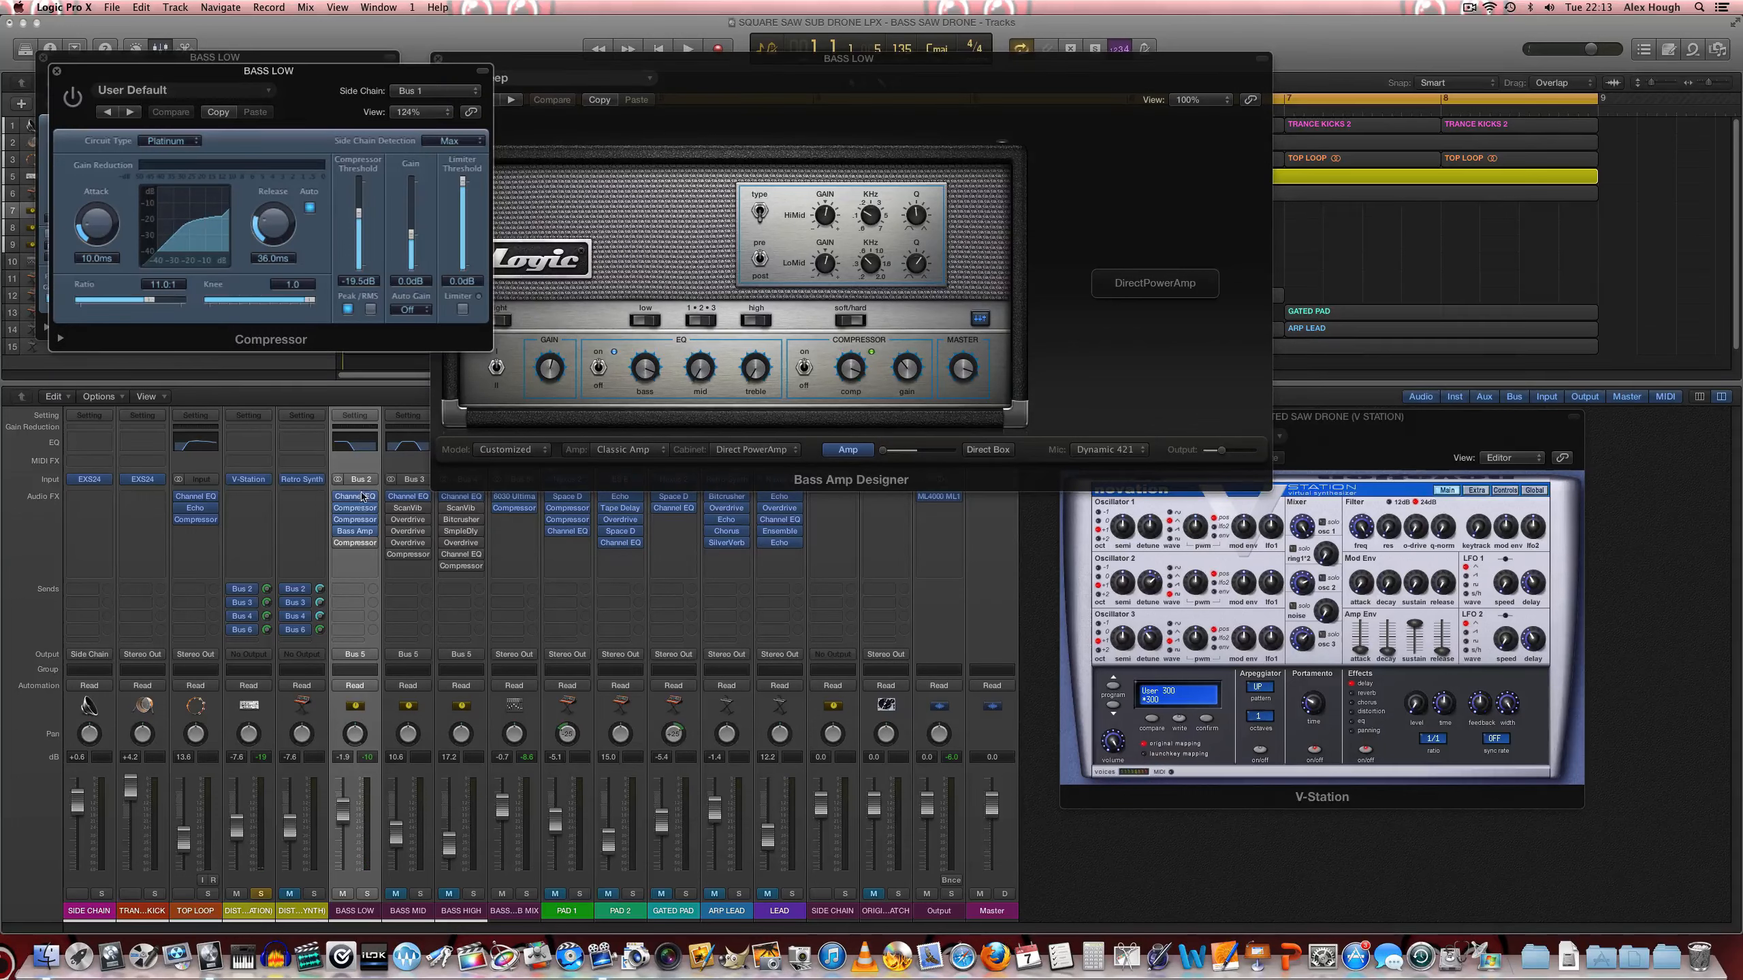
{"action": "left_click_drag", "start_coordinate": [323, 92], "coordinate": [798, 545]}
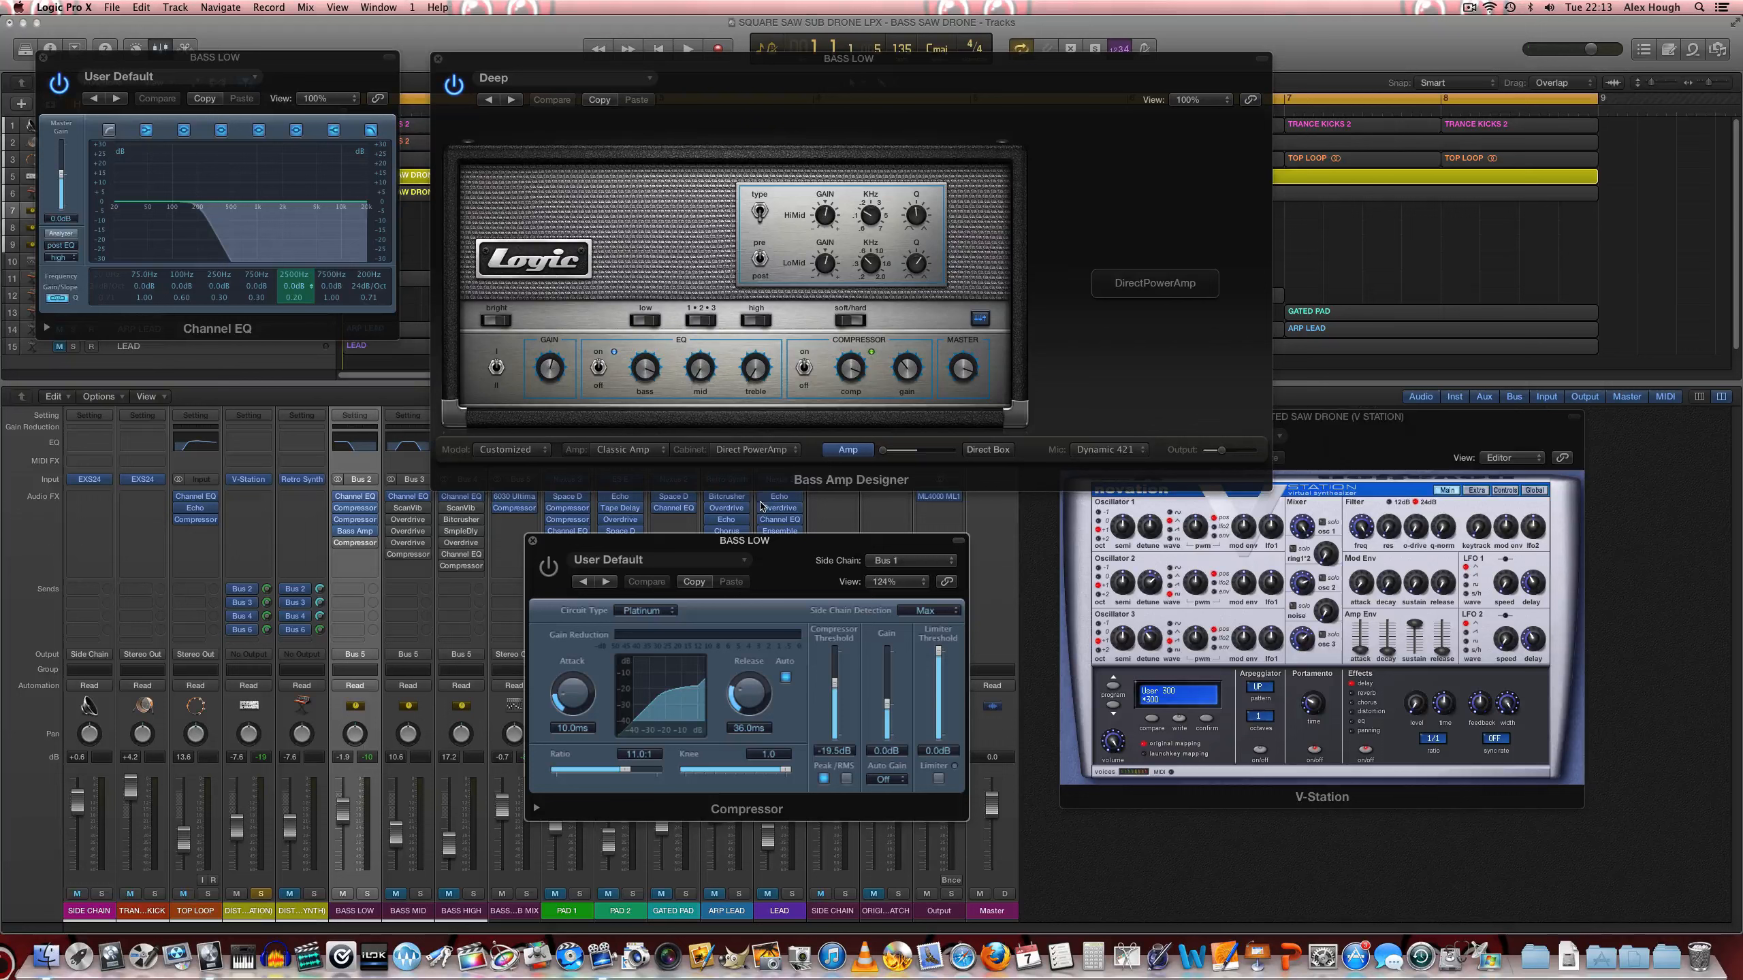
{"action": "left_click_drag", "start_coordinate": [610, 547], "coordinate": [546, 519]}
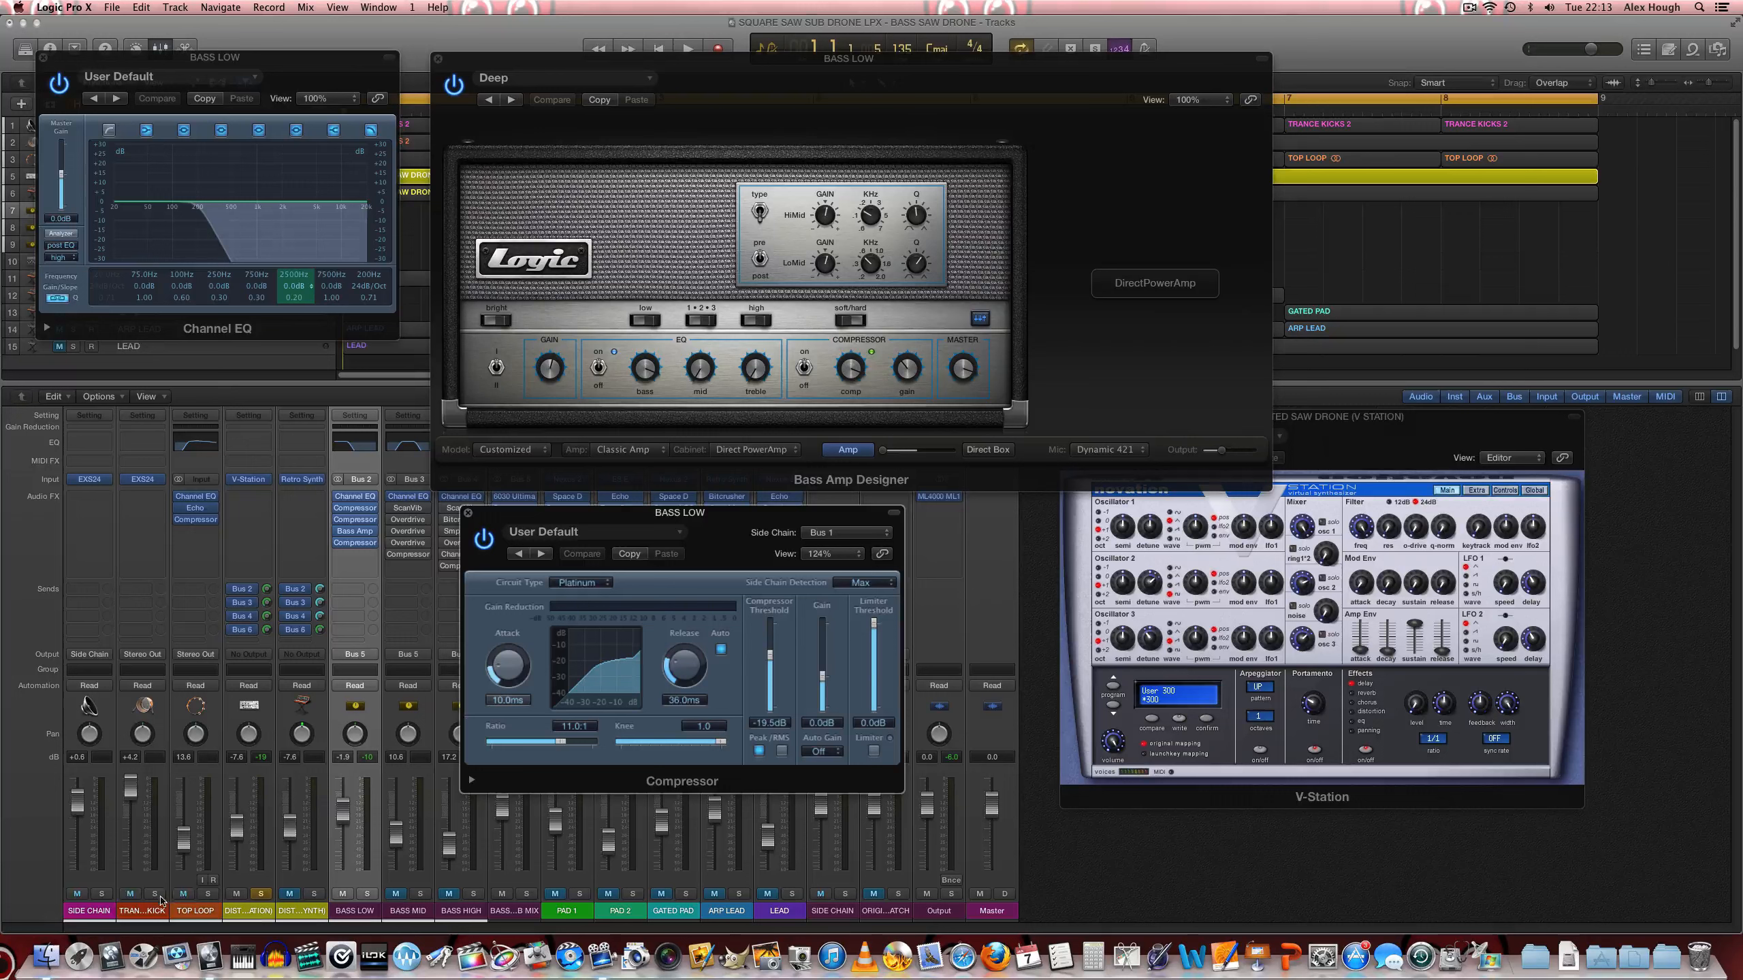
Step: Solo the trance kick and SIDE CHAIN channels and play the project to audition the side-chained BASS LOW compression
{"action": "left_click", "coordinate": [155, 894]}
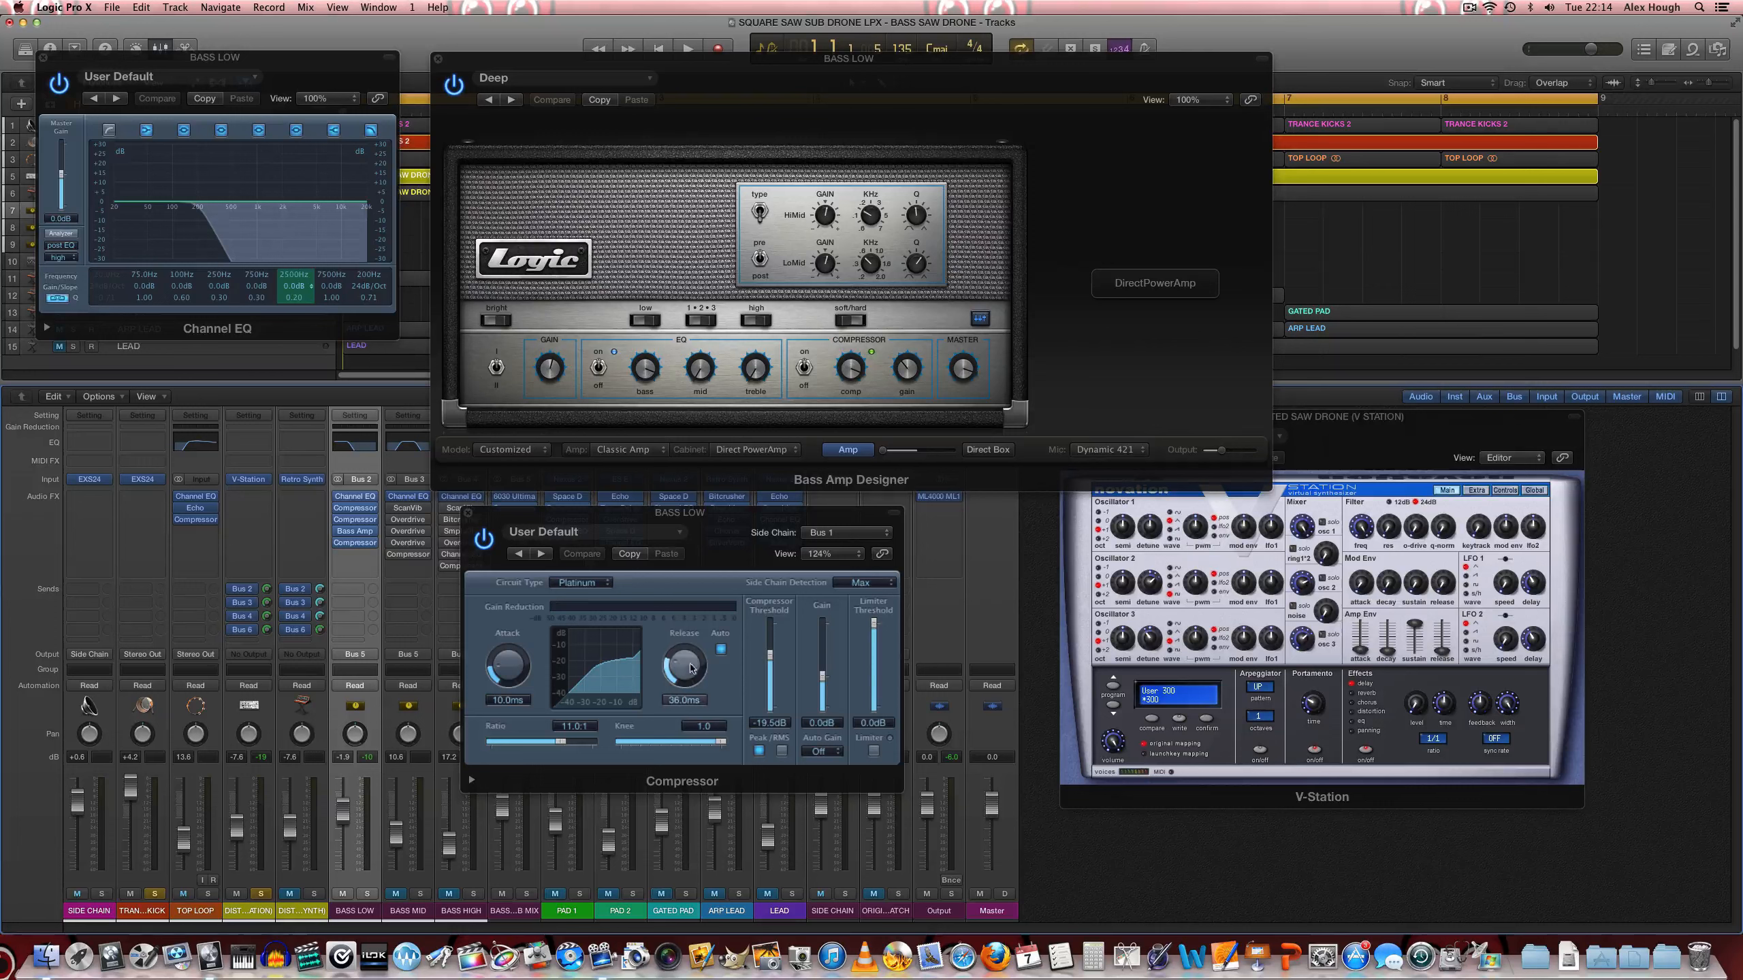
{"action": "key", "text": "space"}
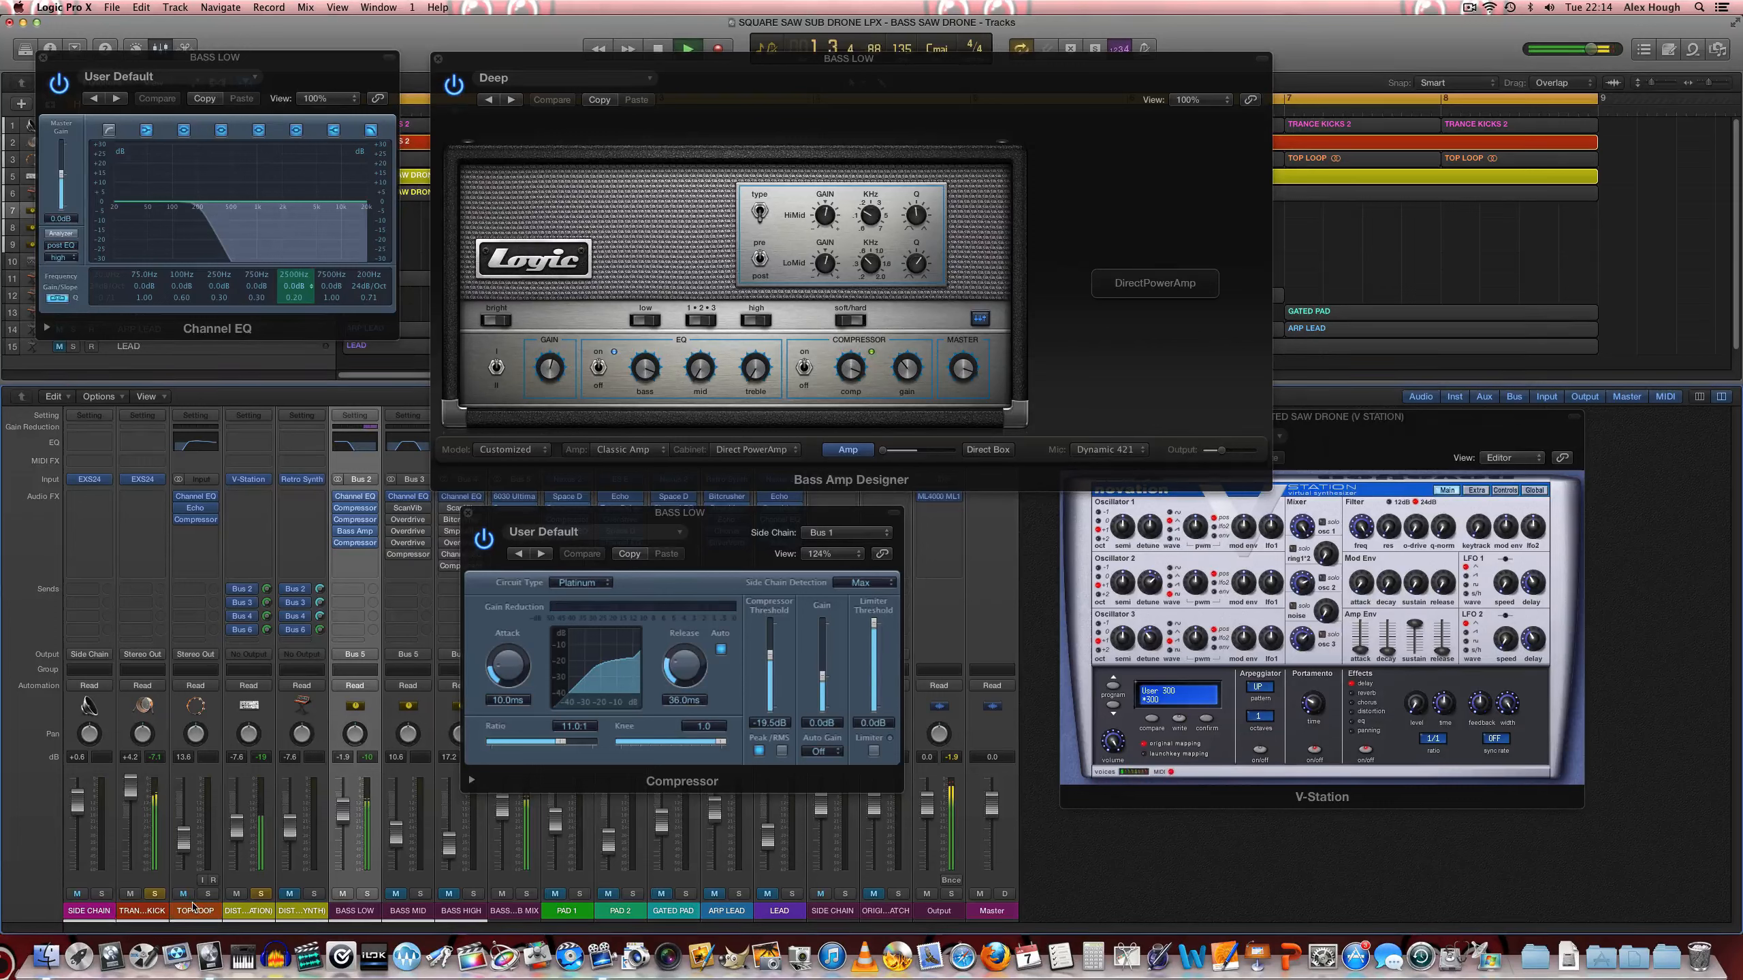
{"action": "left_click", "coordinate": [102, 894]}
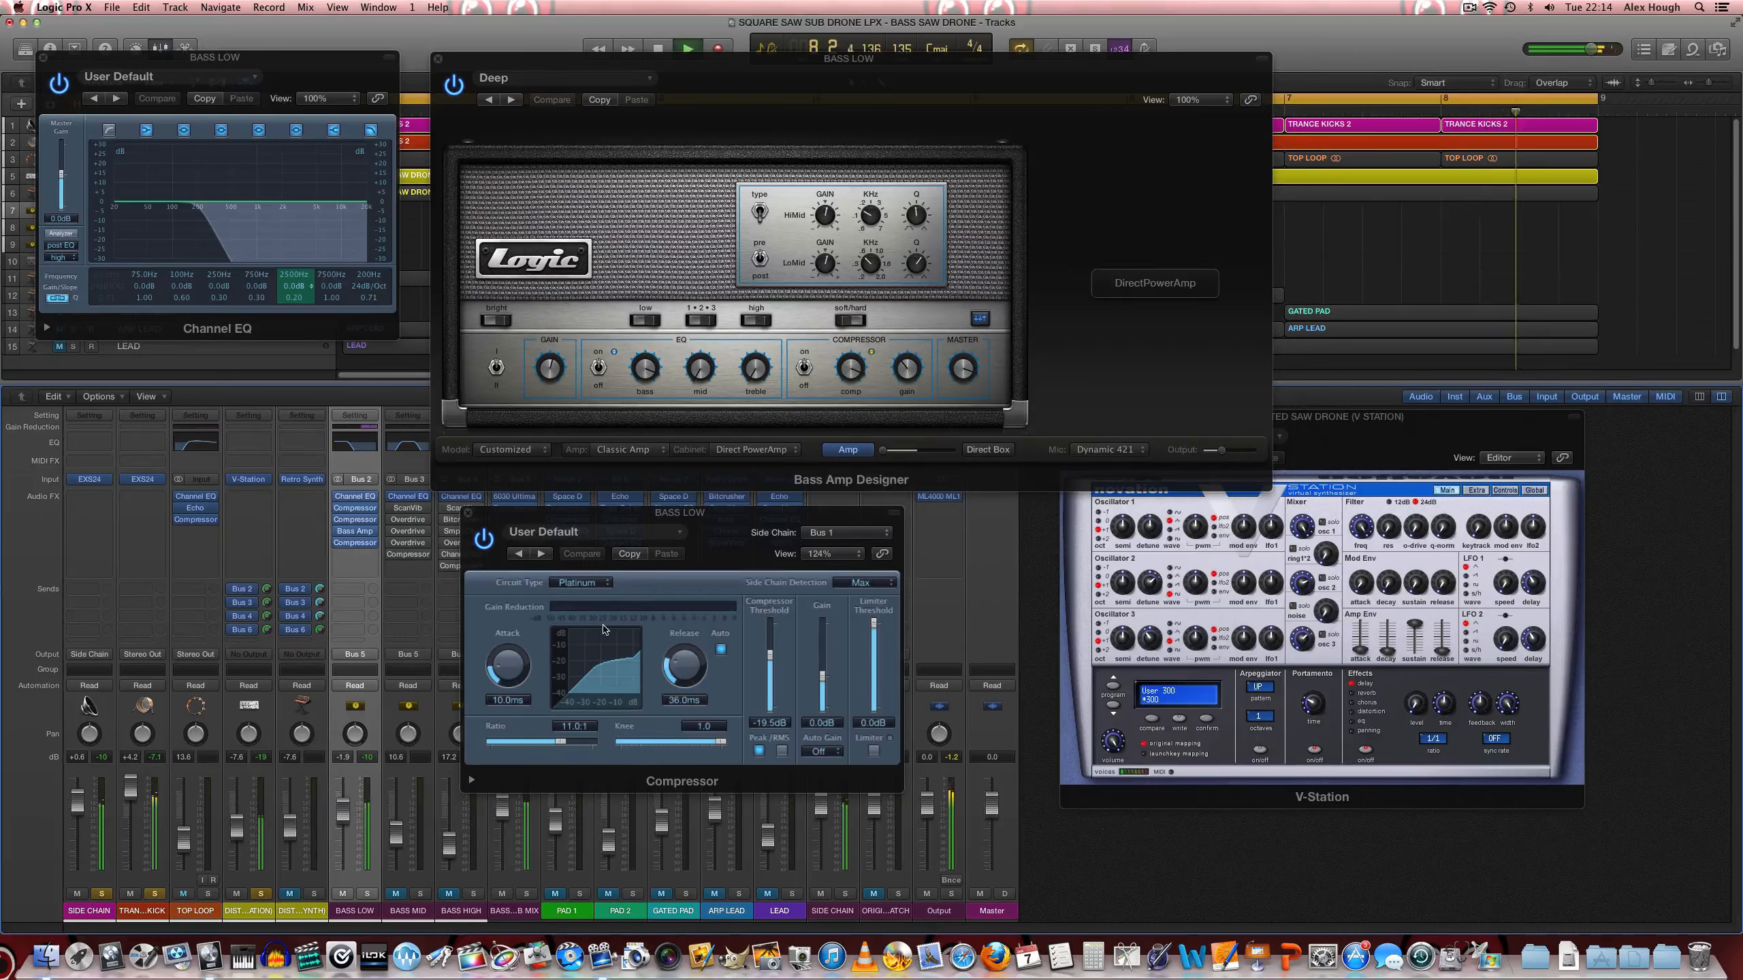
{"action": "key", "text": "space"}
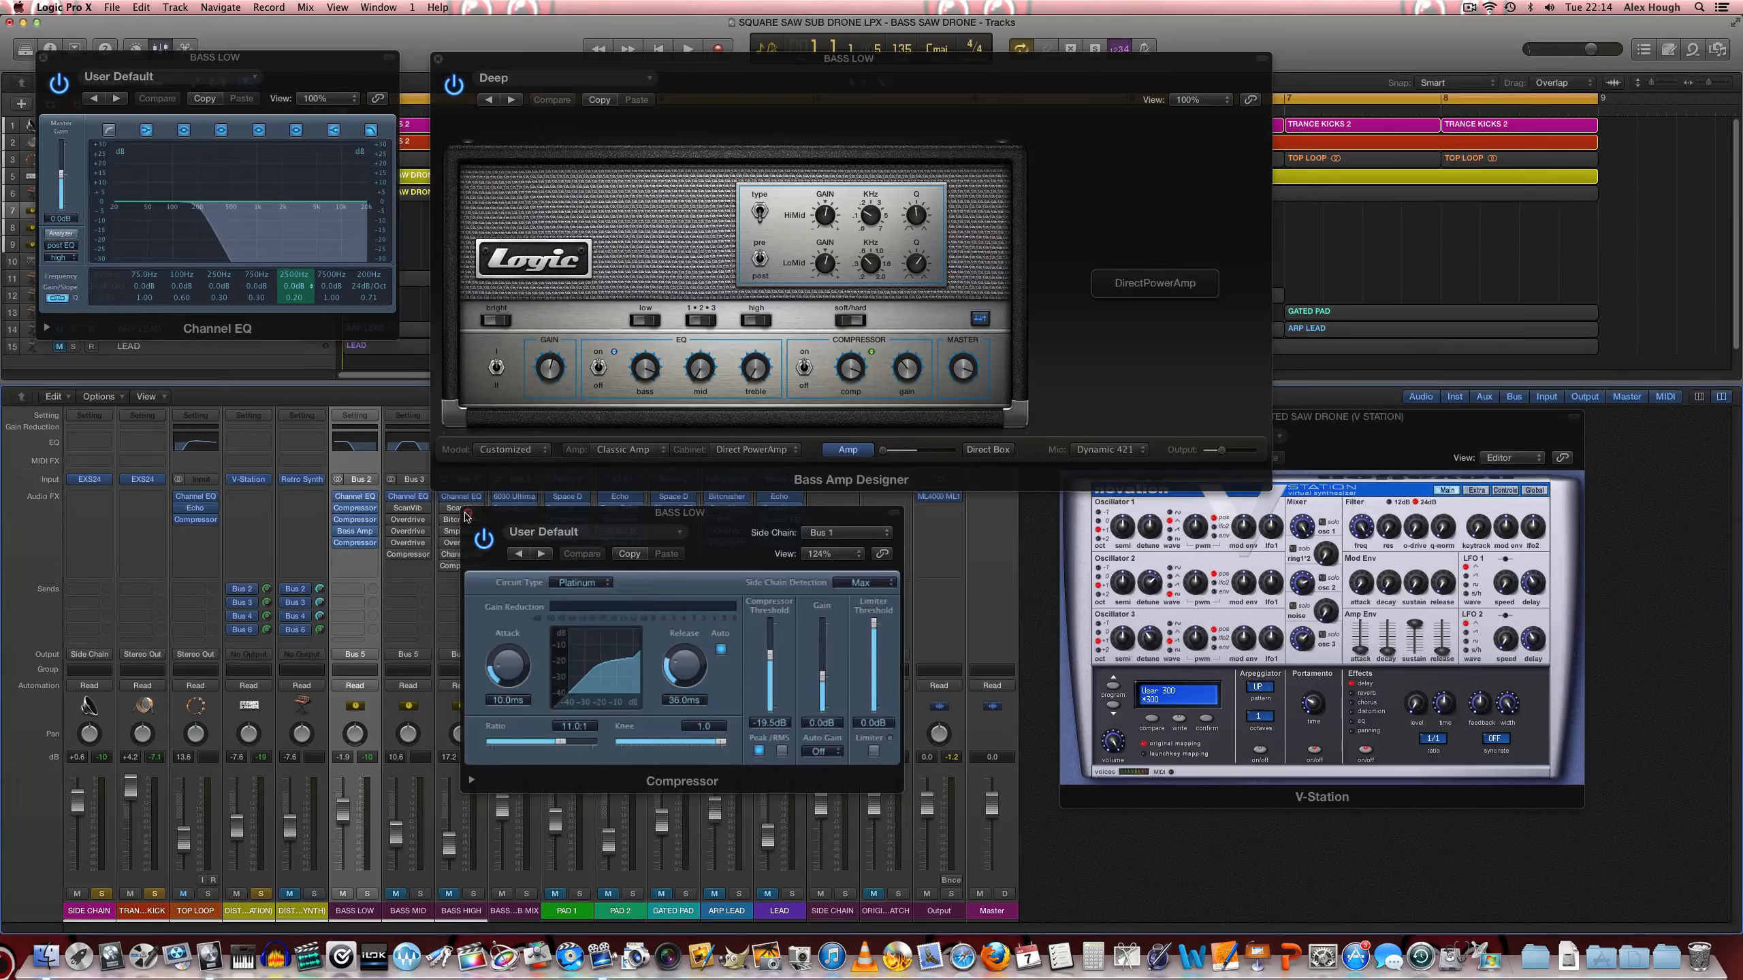
Step: Close the BASS LOW Compressor, Bass Amp Designer and Channel EQ windows
{"action": "left_click", "coordinate": [466, 513]}
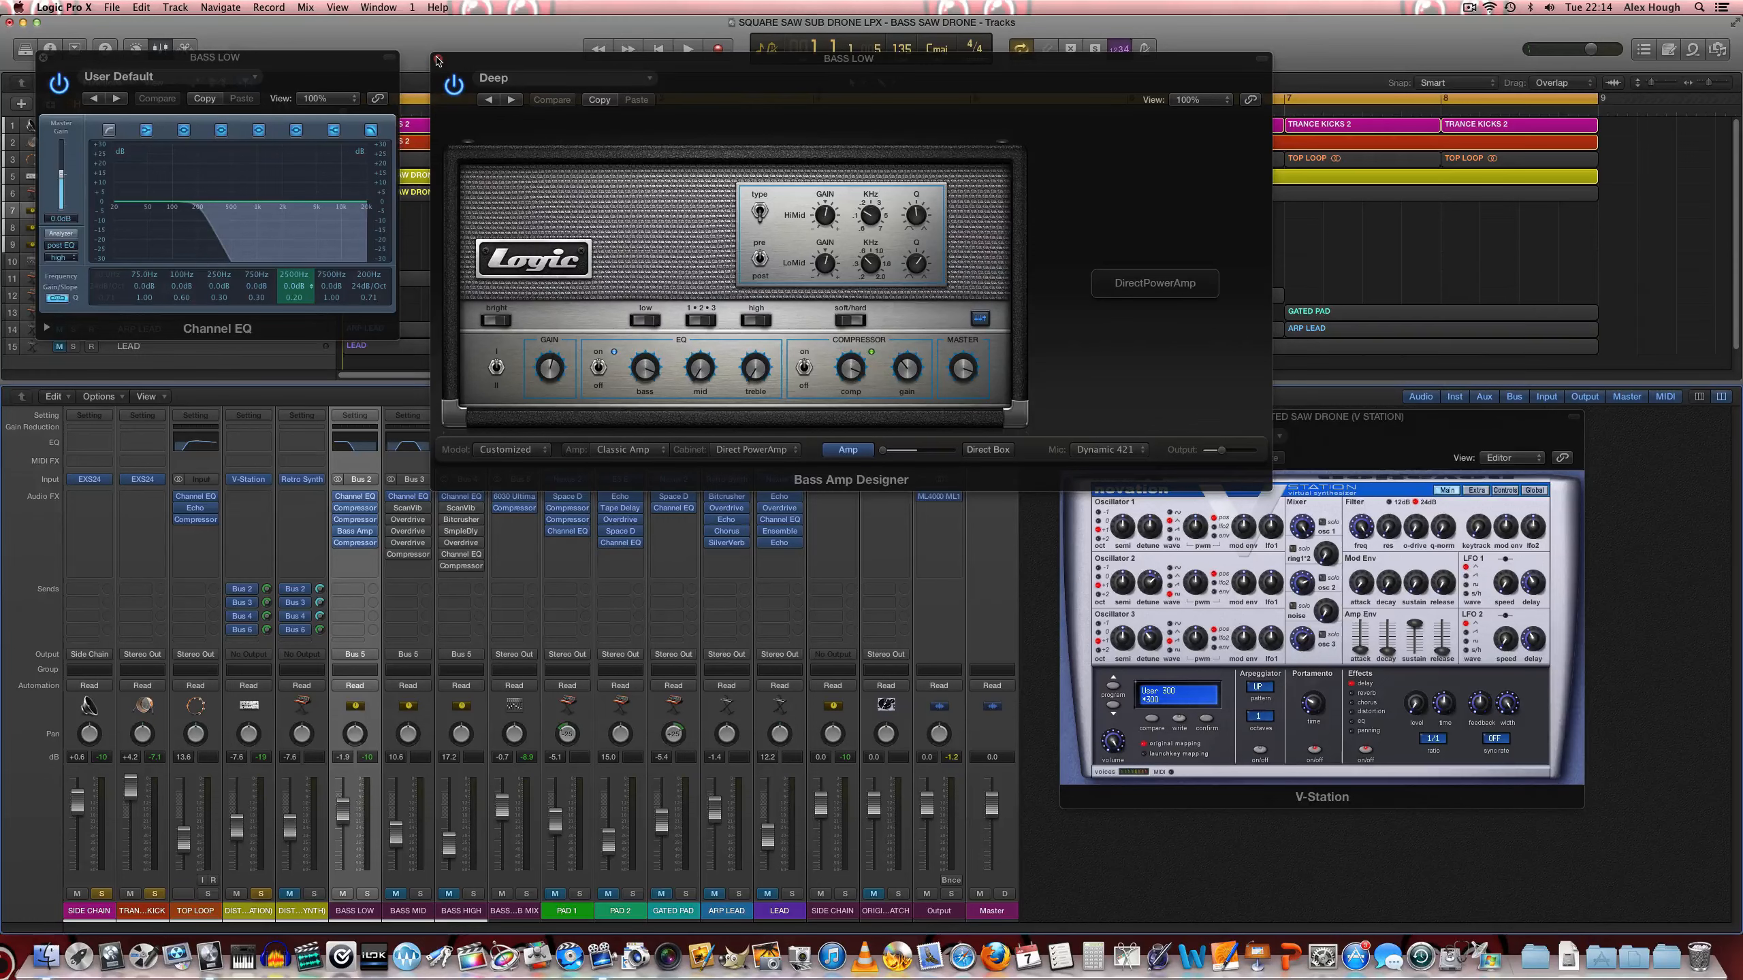
{"action": "left_click", "coordinate": [436, 59]}
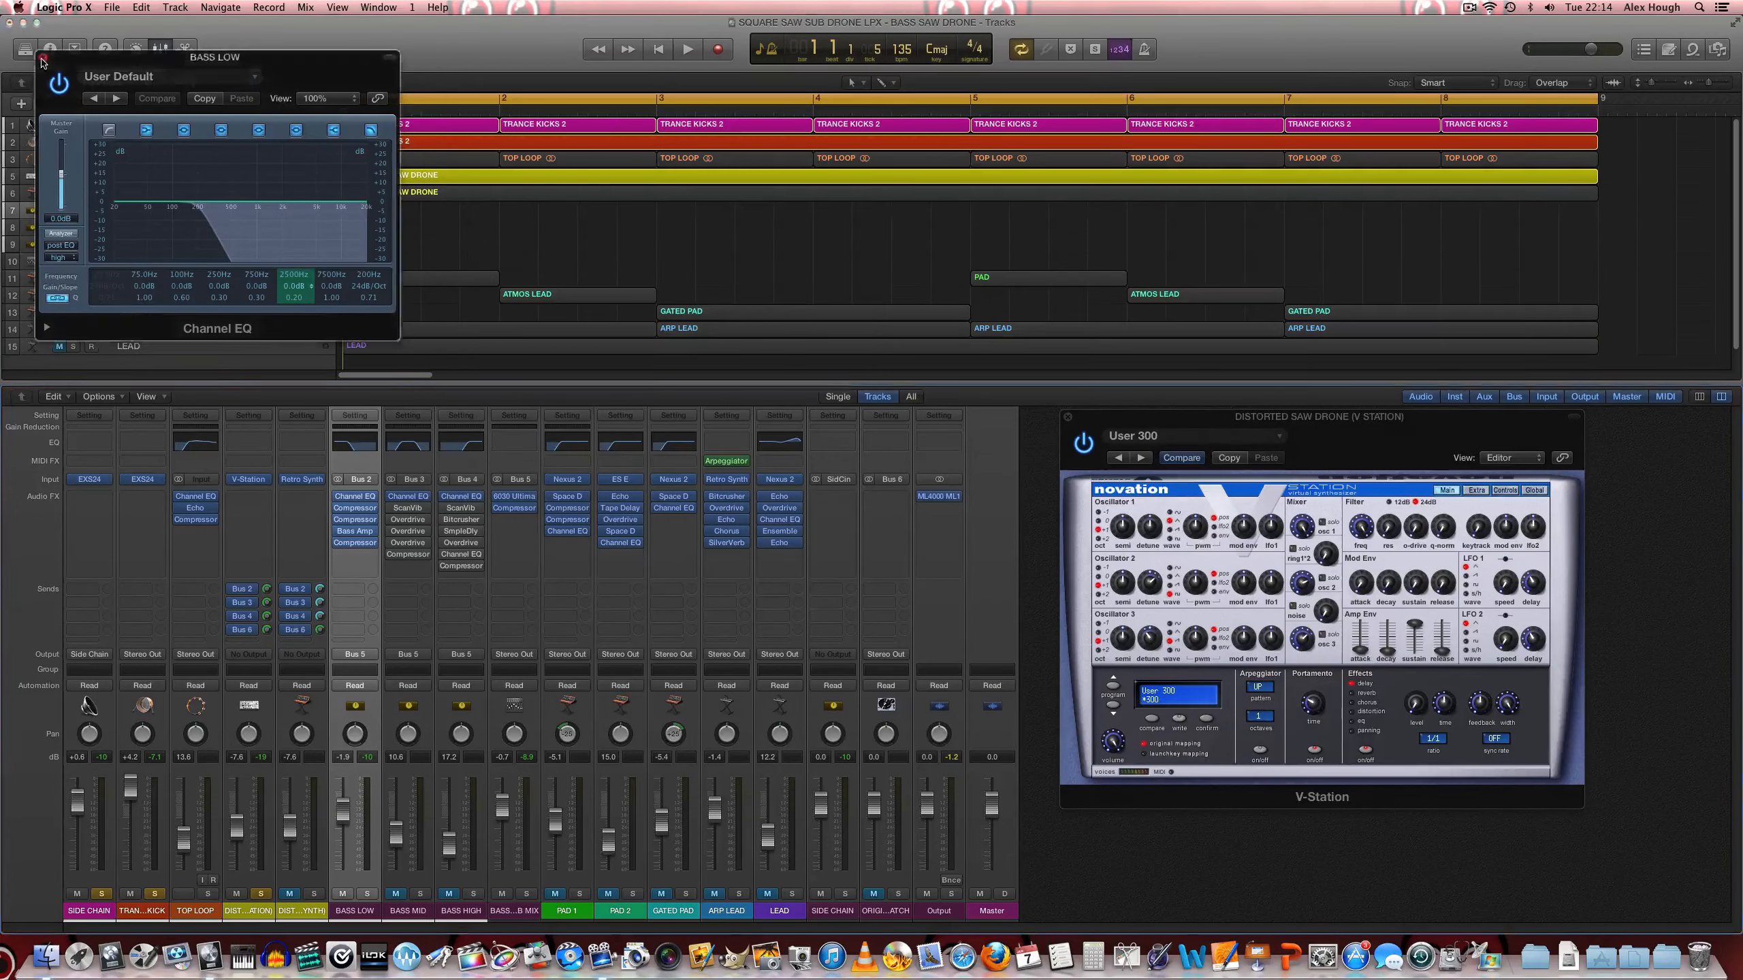
{"action": "left_click", "coordinate": [42, 57]}
Step: Mute BASS LOW, and open the BASS MID Channel EQ and Scanner Vibrato with their windows side by side
{"action": "left_click", "coordinate": [408, 496]}
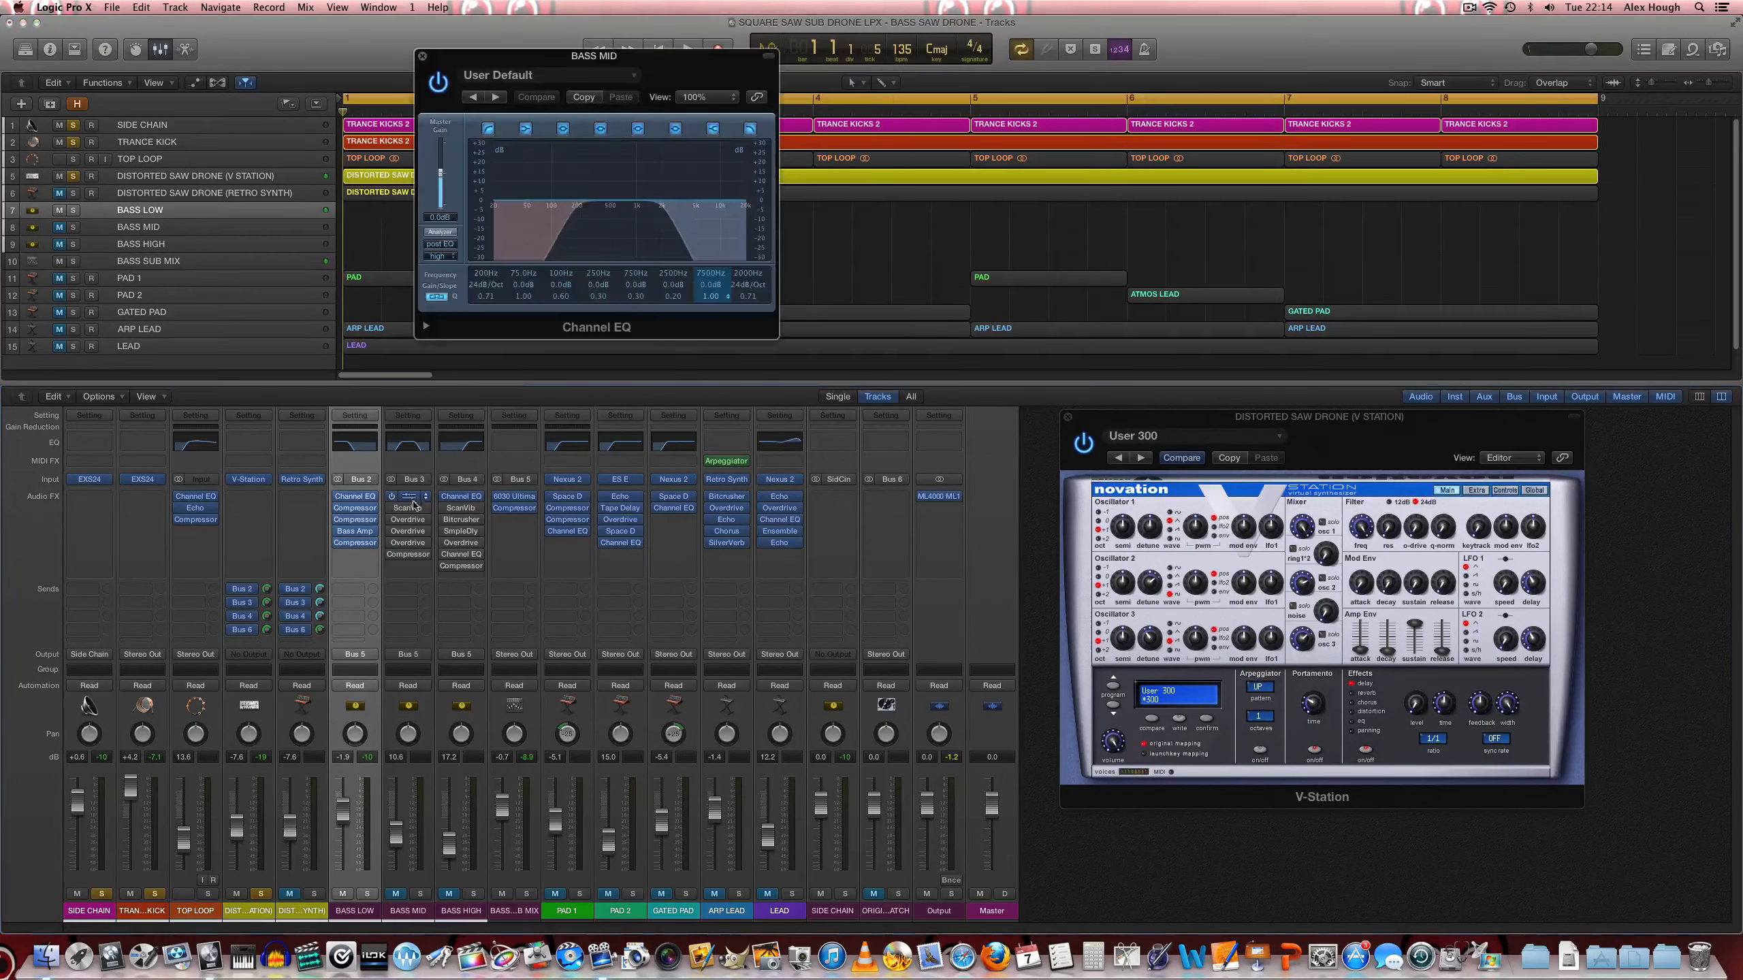
{"action": "left_click", "coordinate": [349, 894]}
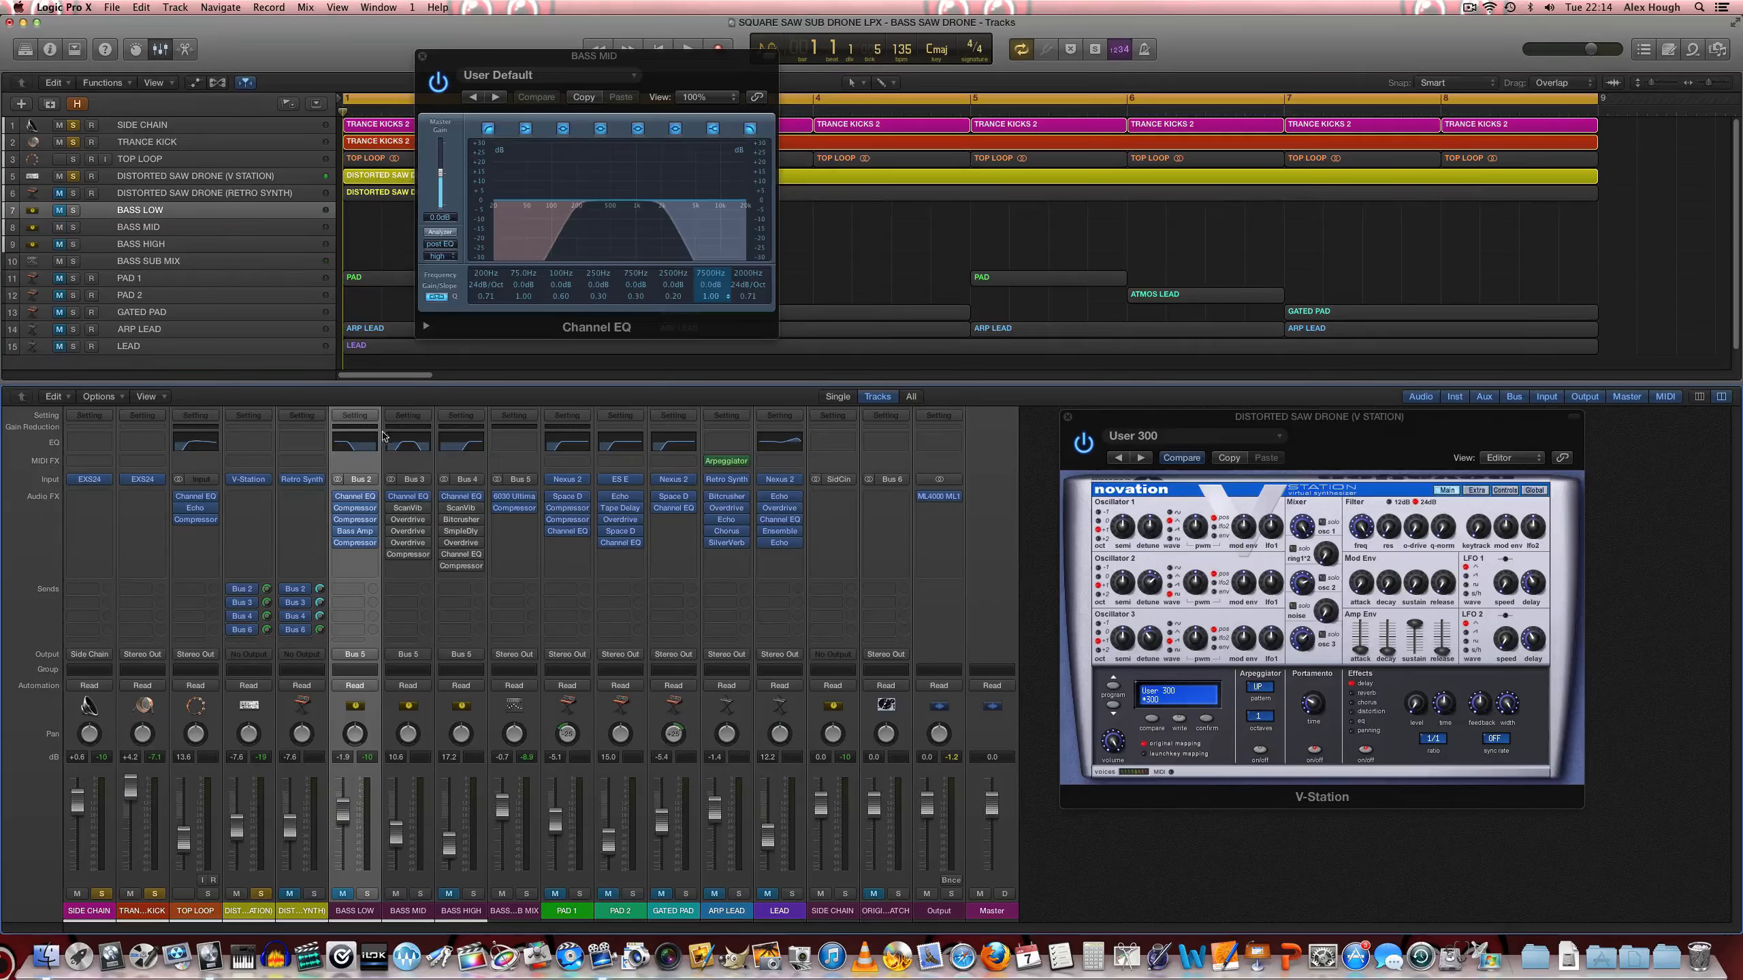
{"action": "left_click", "coordinate": [405, 509]}
{"action": "left_click_drag", "start_coordinate": [267, 61], "coordinate": [924, 61]}
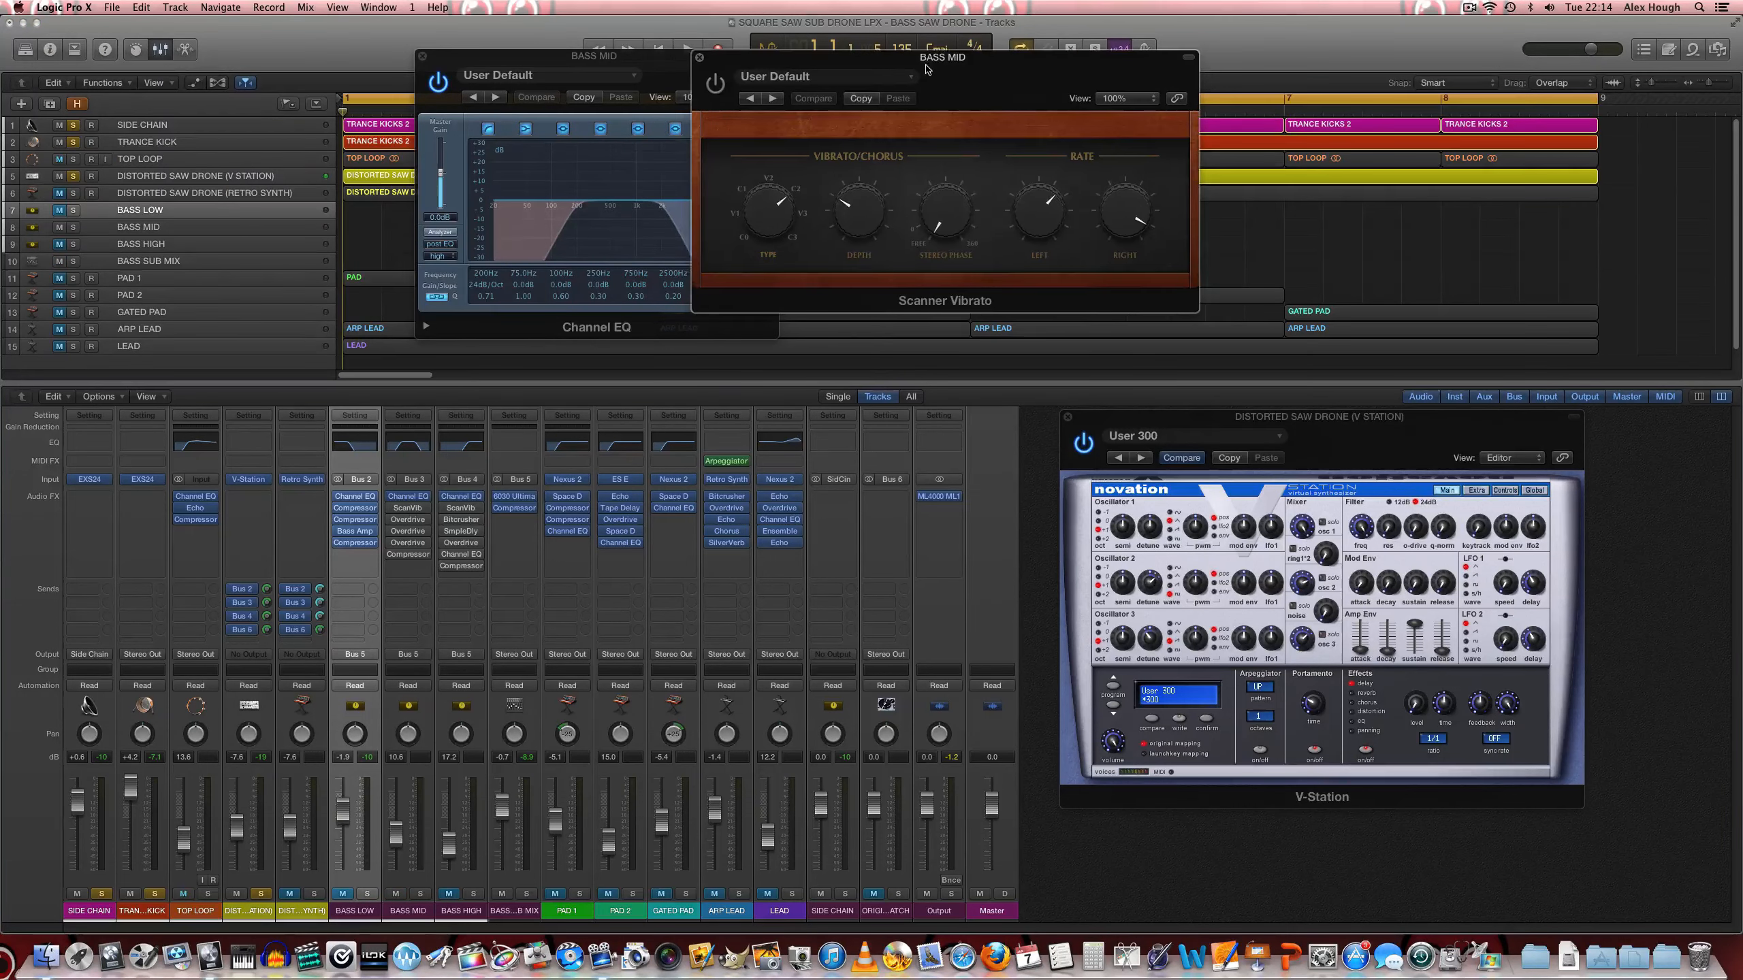
{"action": "left_click_drag", "start_coordinate": [576, 55], "coordinate": [295, 53]}
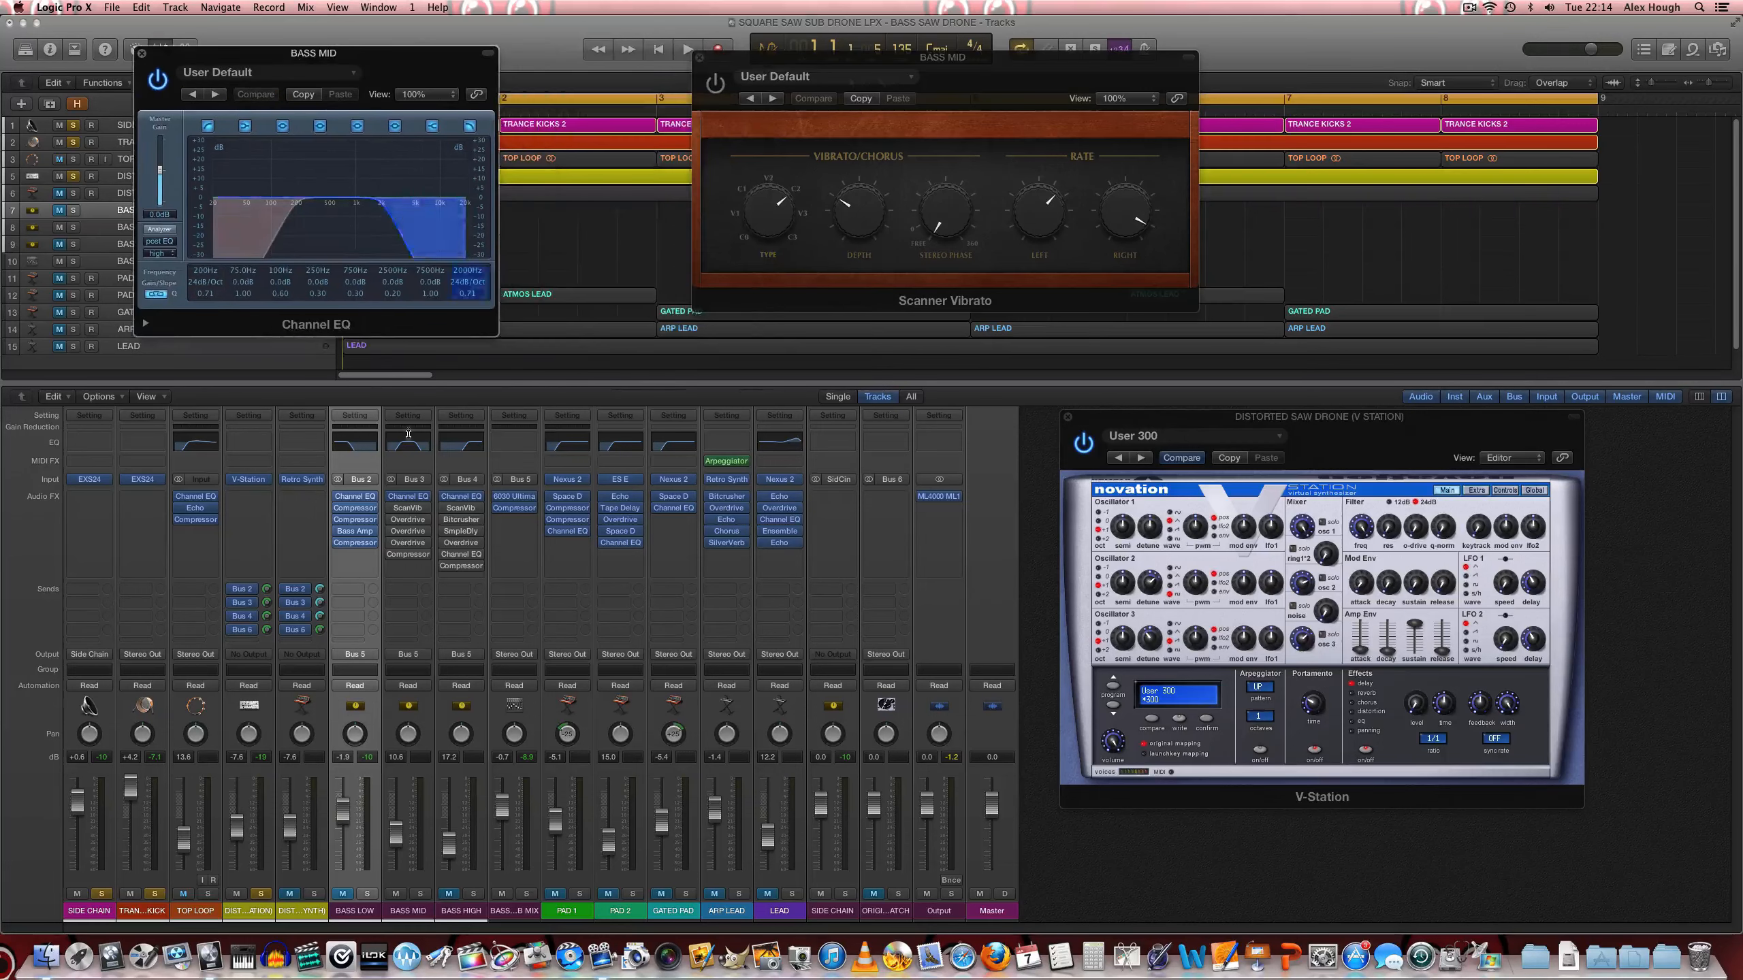
Step: Open the three BASS MID Overdrive plug-ins and lay their windows out in a row below the Scanner Vibrato
{"action": "left_click", "coordinate": [410, 521]}
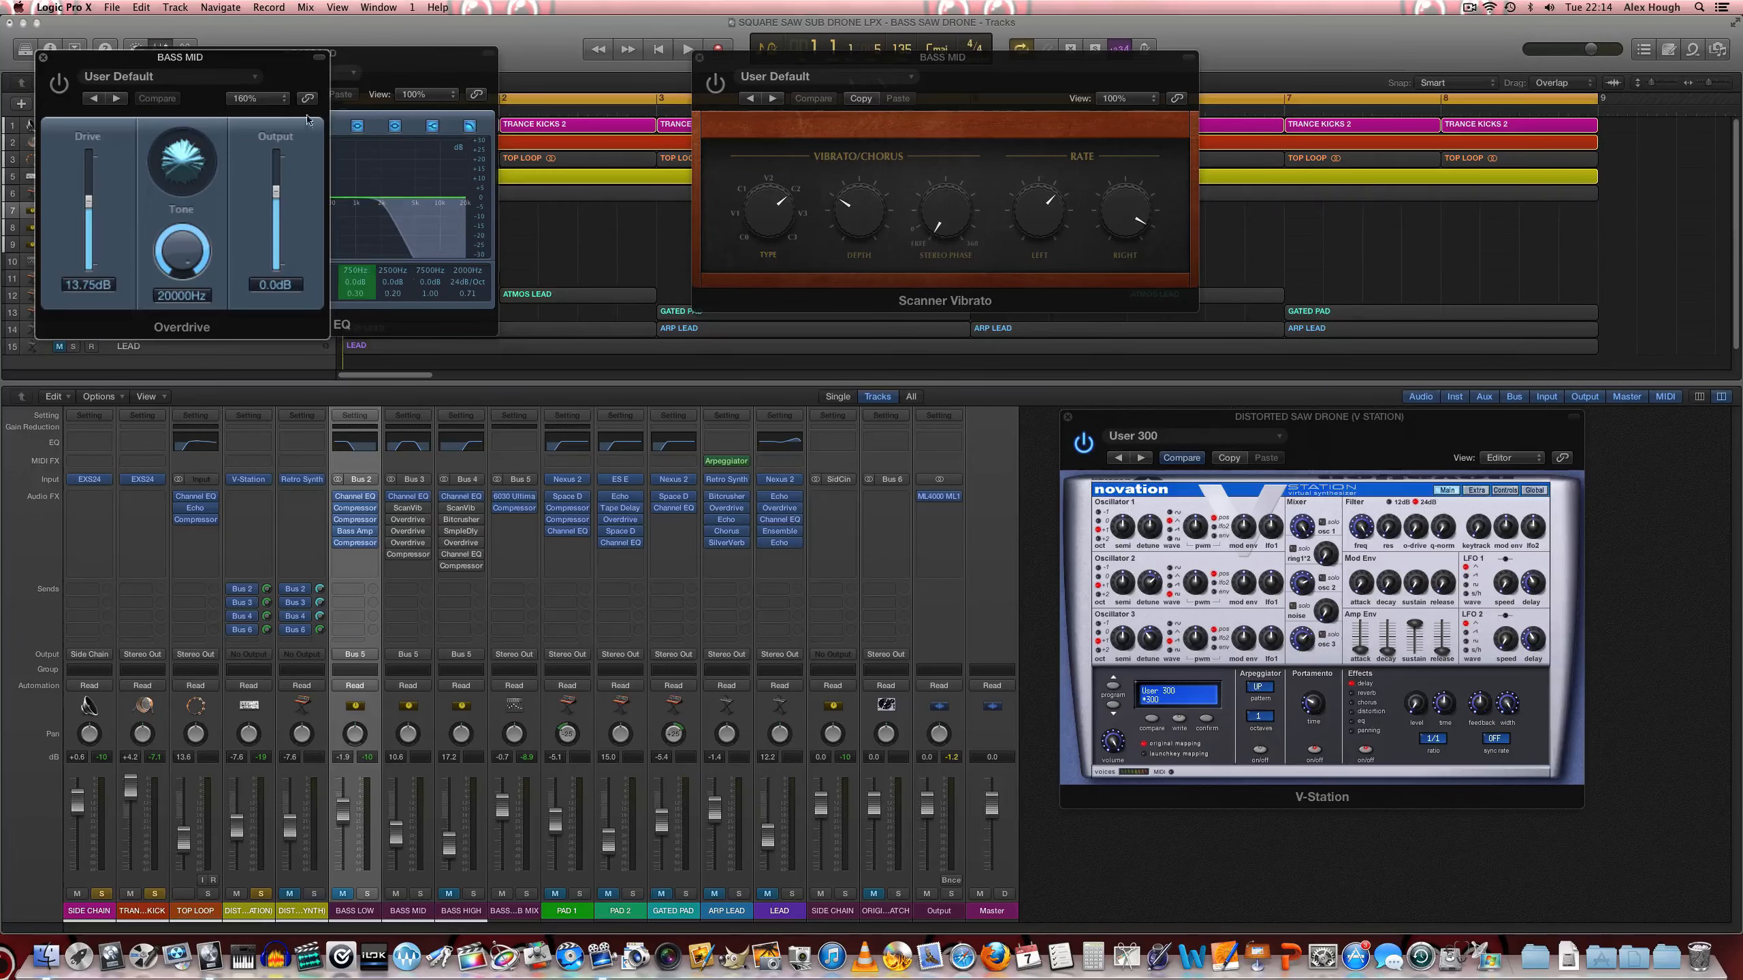
{"action": "left_click_drag", "start_coordinate": [229, 67], "coordinate": [944, 355]}
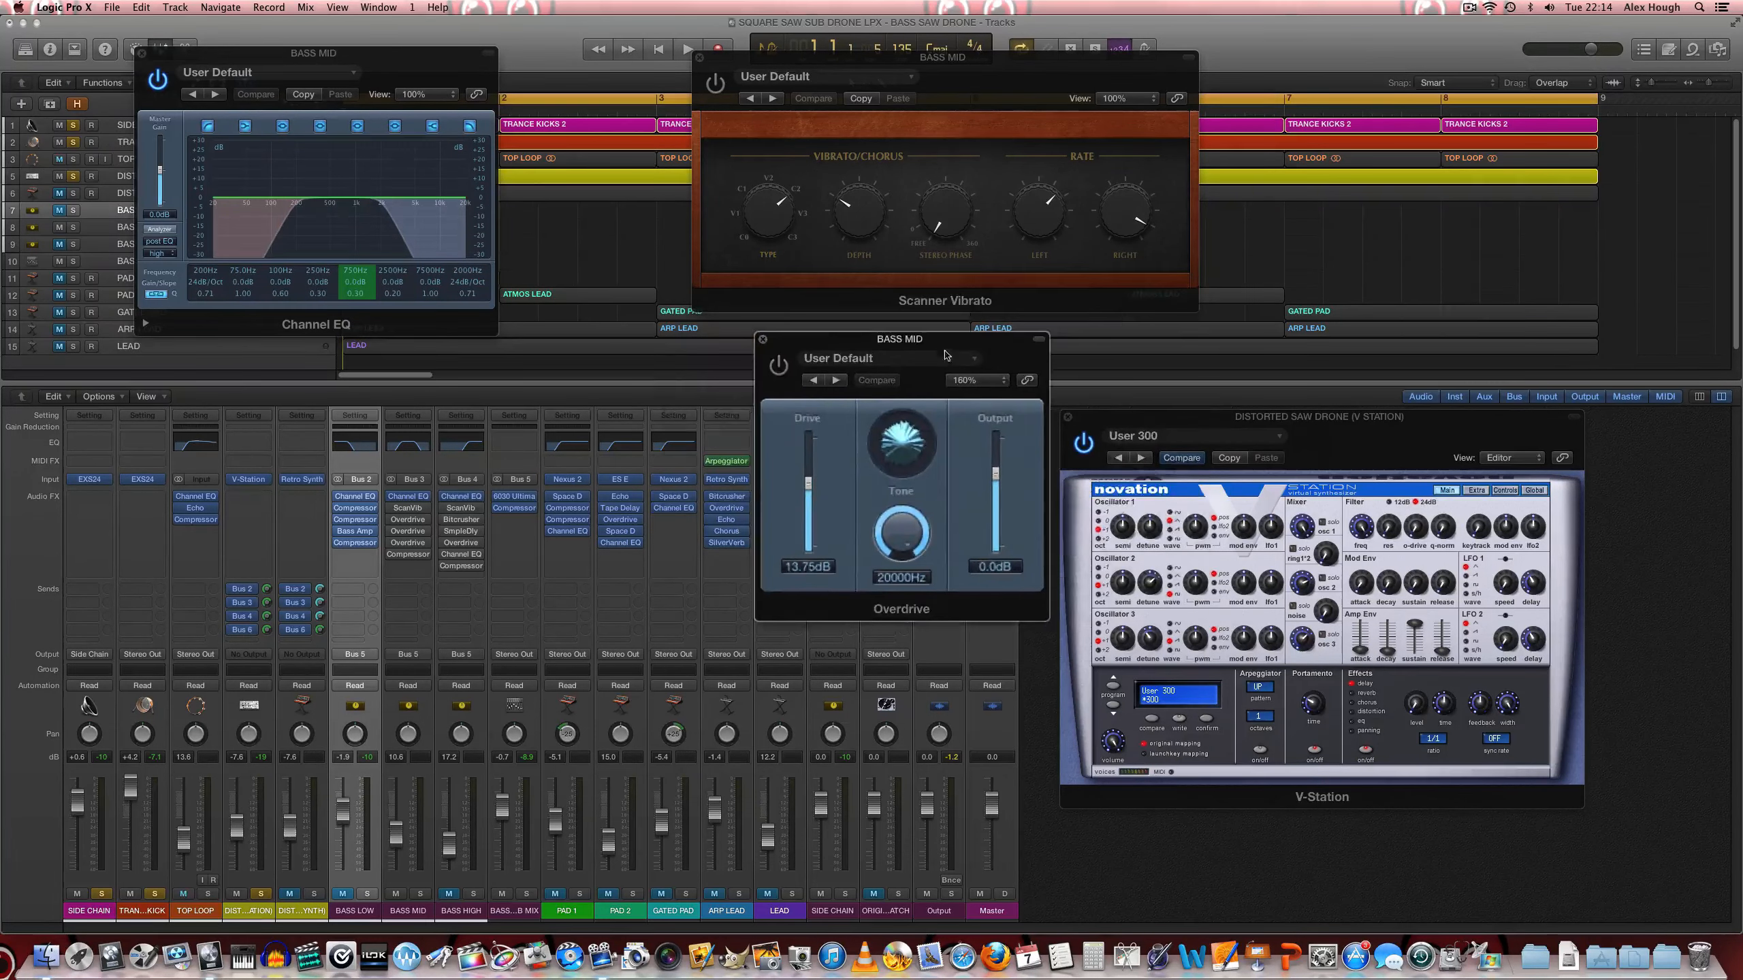
{"action": "left_click", "coordinate": [408, 542]}
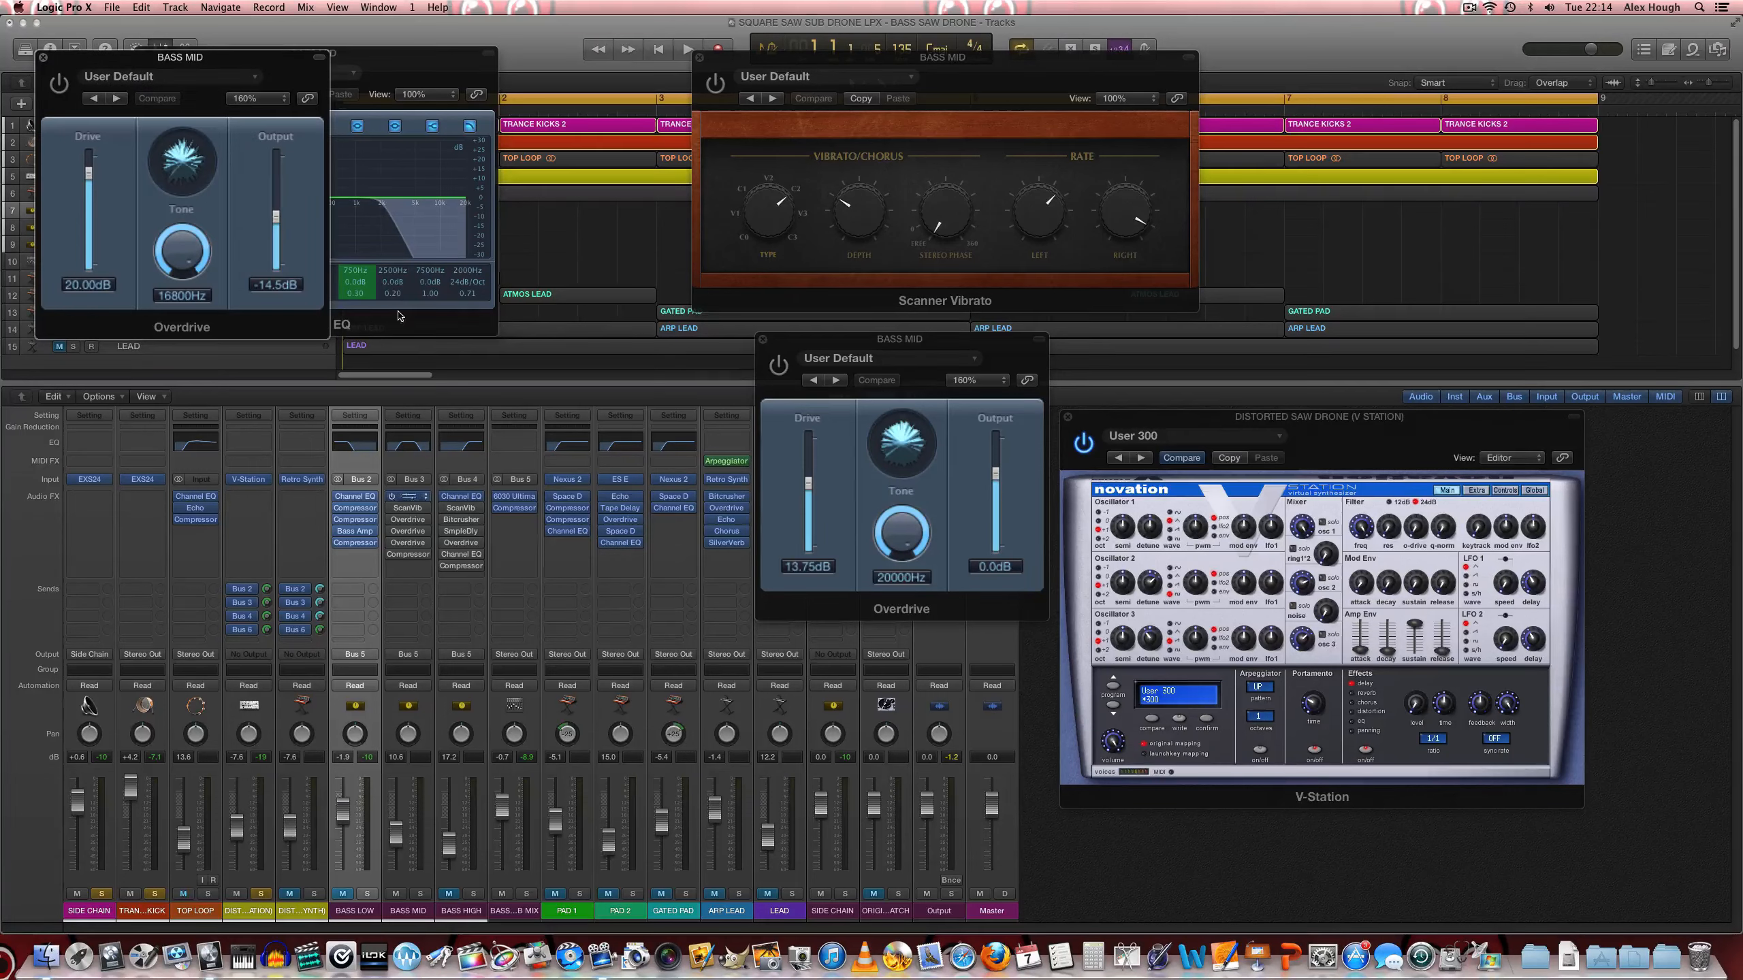
{"action": "left_click_drag", "start_coordinate": [225, 59], "coordinate": [1268, 353]}
{"action": "left_click", "coordinate": [408, 530]}
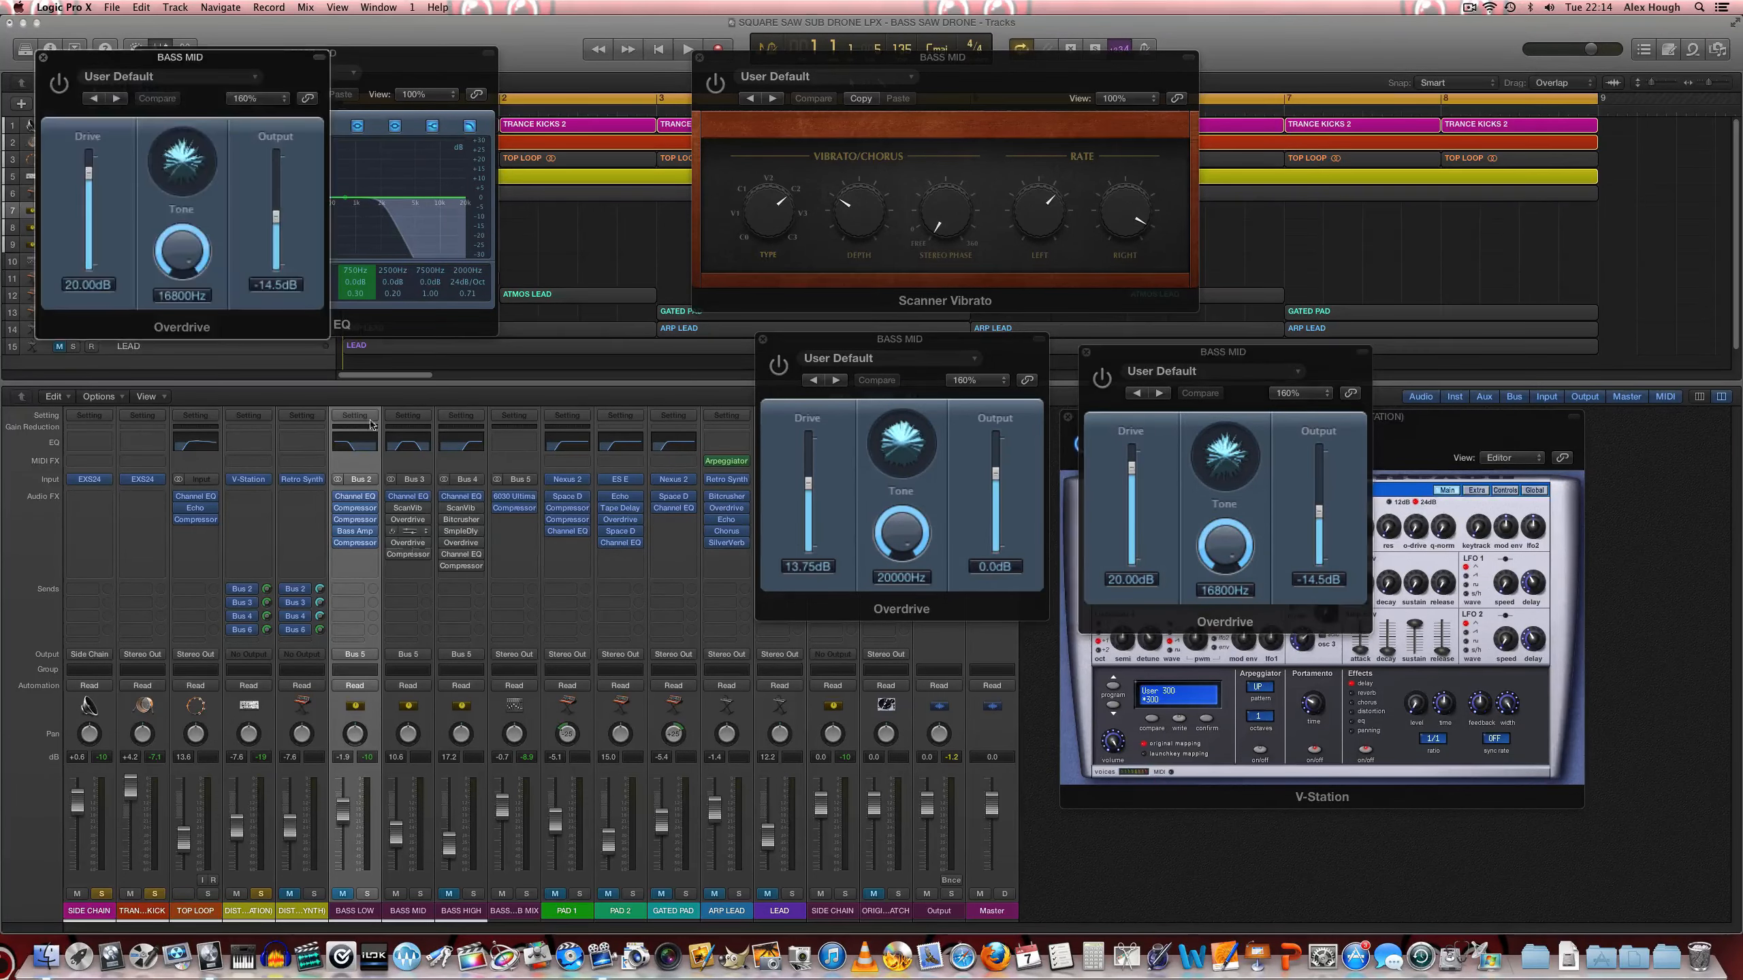
{"action": "left_click_drag", "start_coordinate": [202, 60], "coordinate": [1542, 340]}
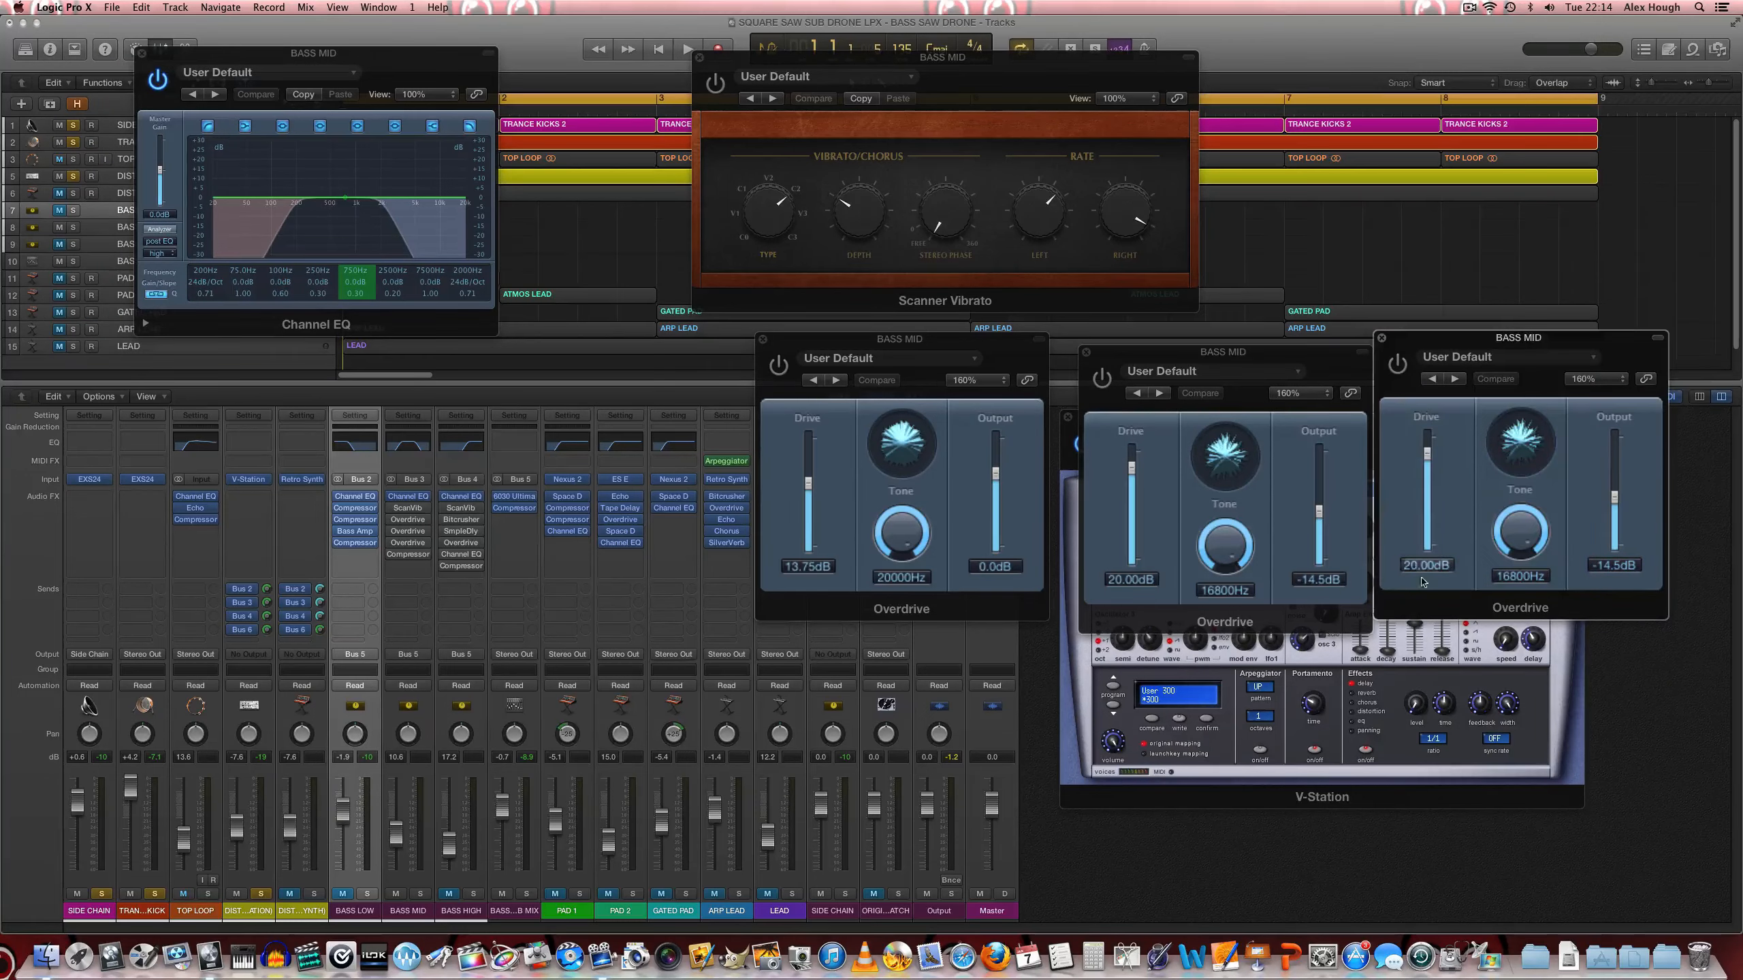
Step: Close the V-Station window and align the three BASS MID Overdrive windows at the same height
{"action": "left_click", "coordinate": [1346, 797]}
{"action": "left_click", "coordinate": [1068, 417]}
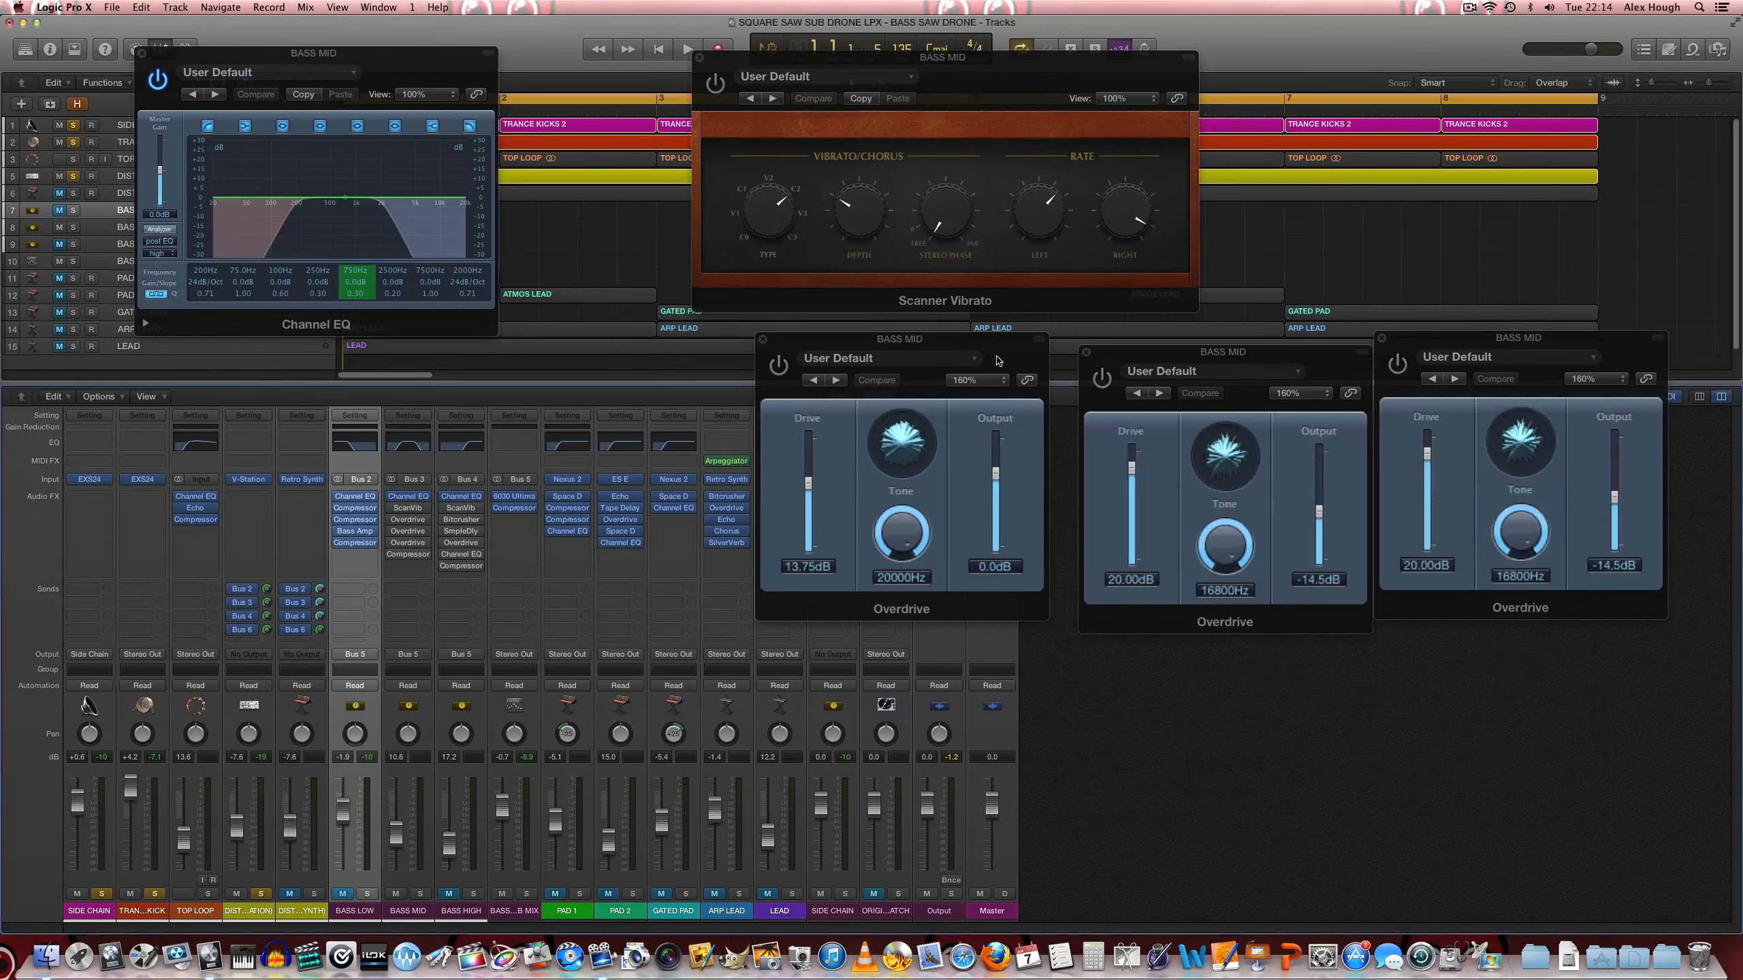
{"action": "left_click_drag", "start_coordinate": [999, 346], "coordinate": [1002, 363]}
{"action": "left_click", "coordinate": [1439, 340]}
{"action": "left_click_drag", "start_coordinate": [1439, 341], "coordinate": [1449, 353]}
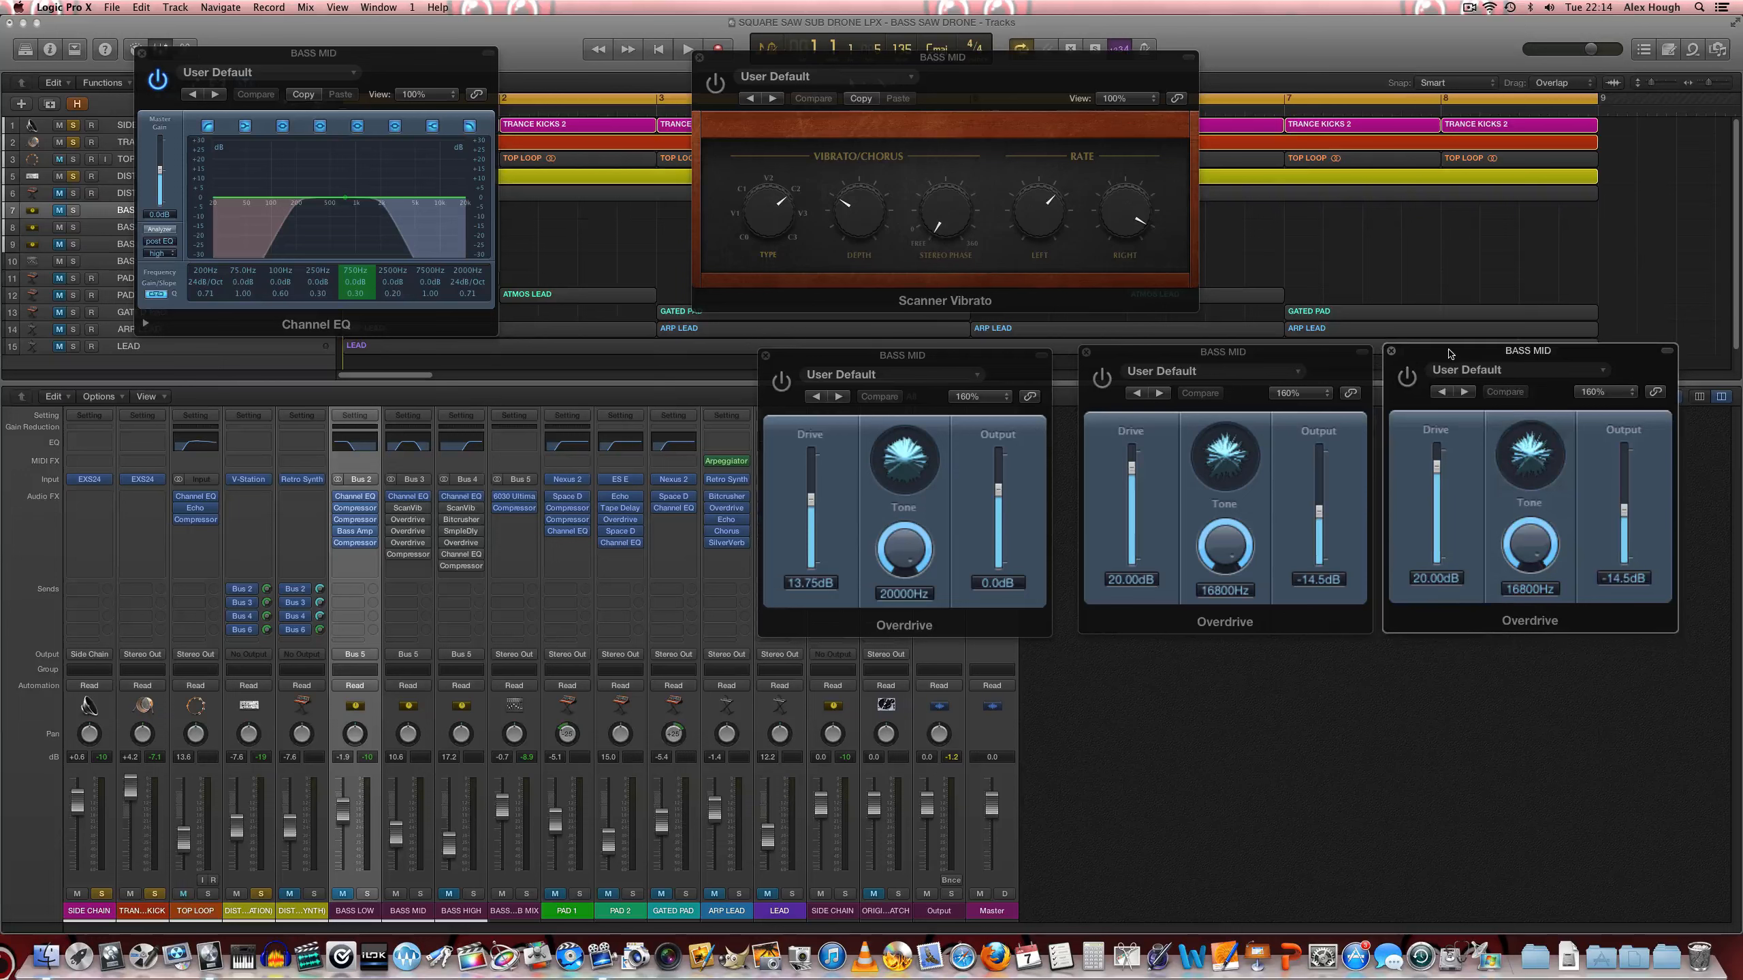
Step: Open the Bus 1 side-chained Compressor on BASS MID and position its window below the Channel EQ
{"action": "left_click", "coordinate": [414, 561]}
{"action": "left_click", "coordinate": [458, 572]}
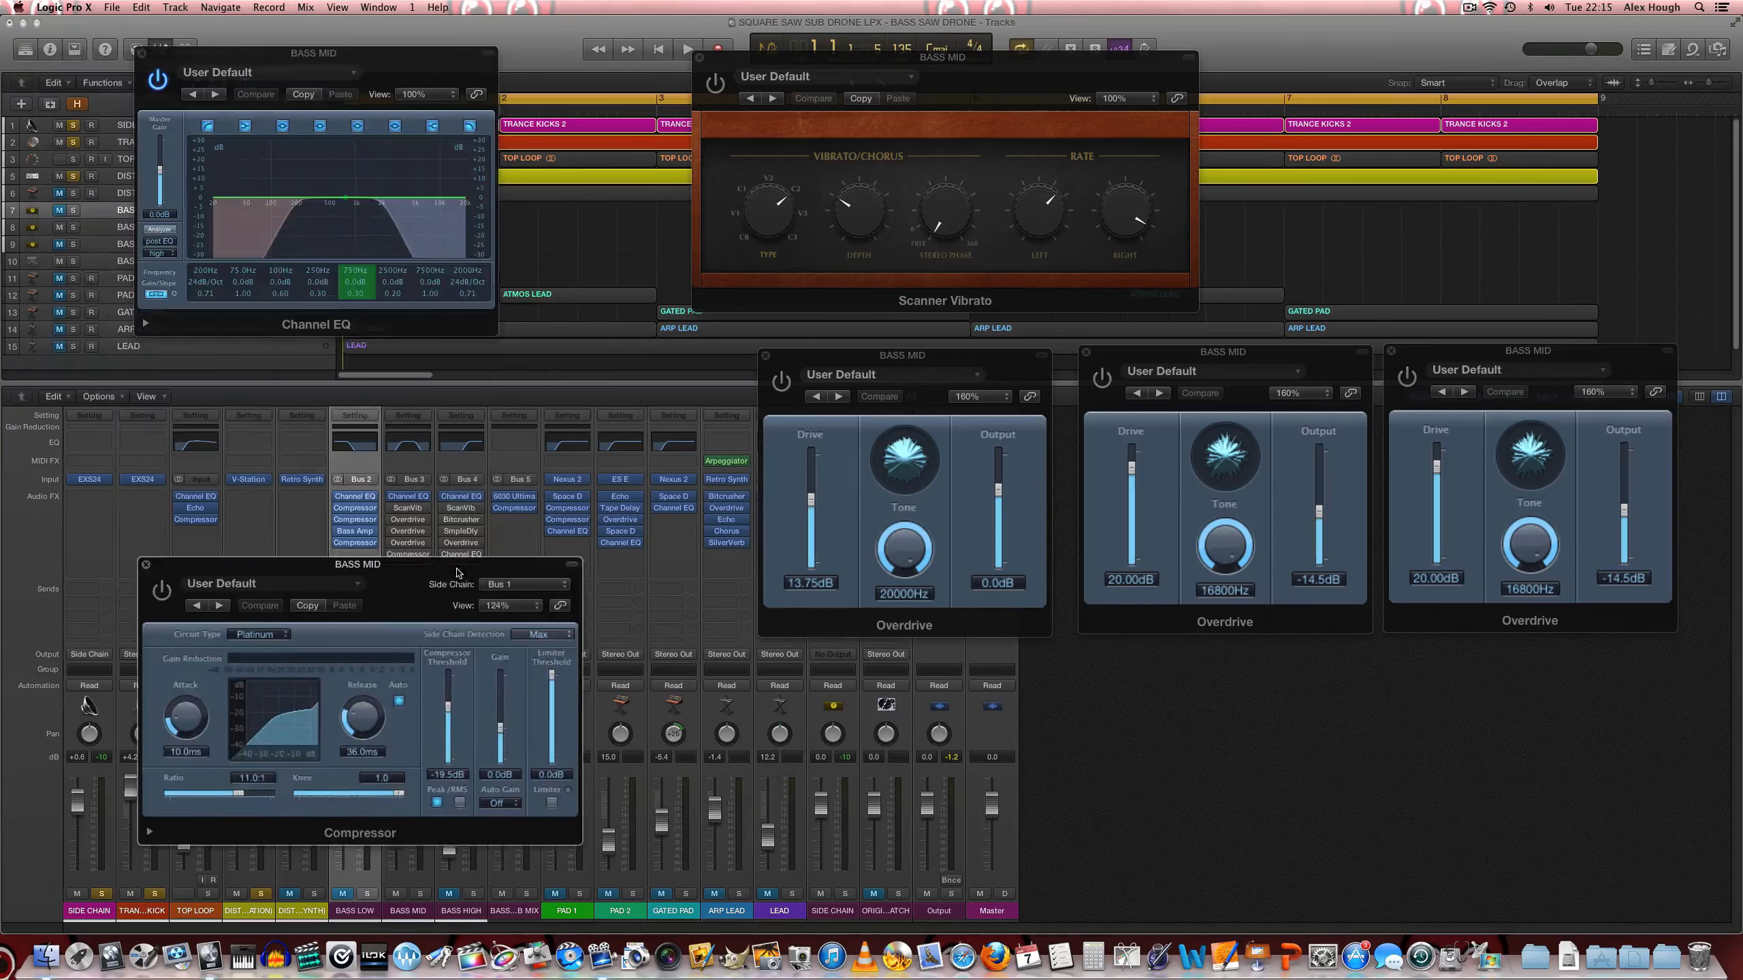
{"action": "left_click_drag", "start_coordinate": [458, 572], "coordinate": [401, 585]}
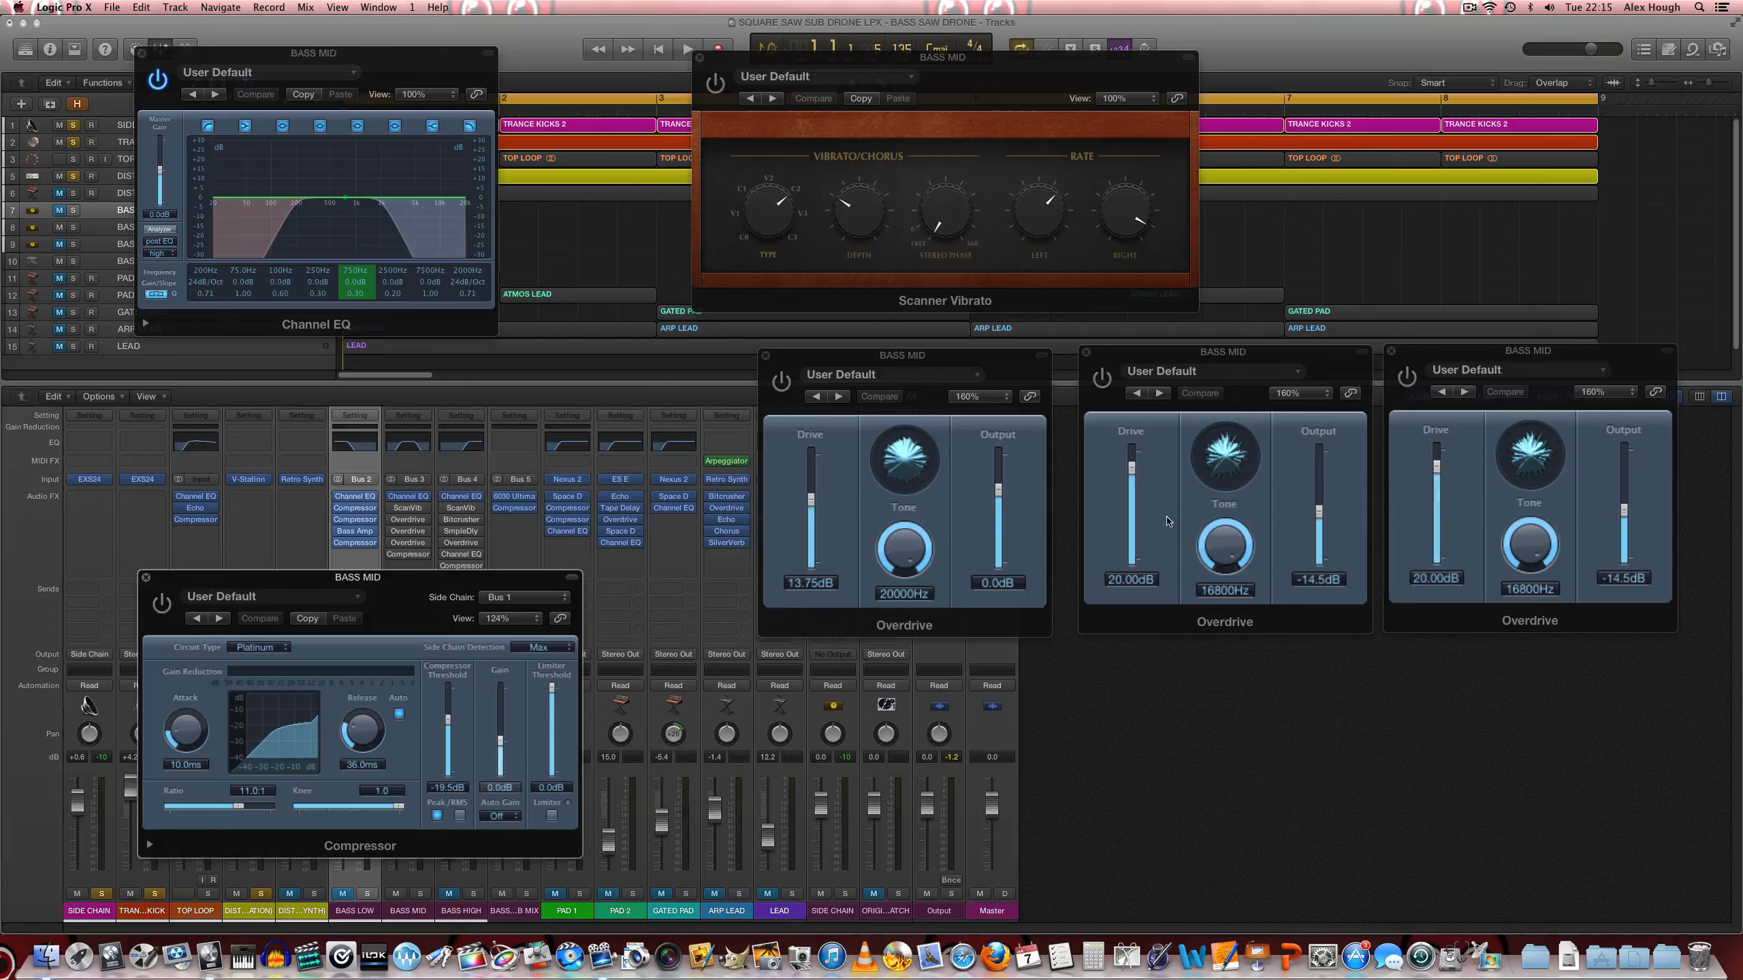
Step: Solo BASS MID, take the trance kick out of solo and play the loop
{"action": "left_click", "coordinate": [422, 894]}
{"action": "key", "text": "space"}
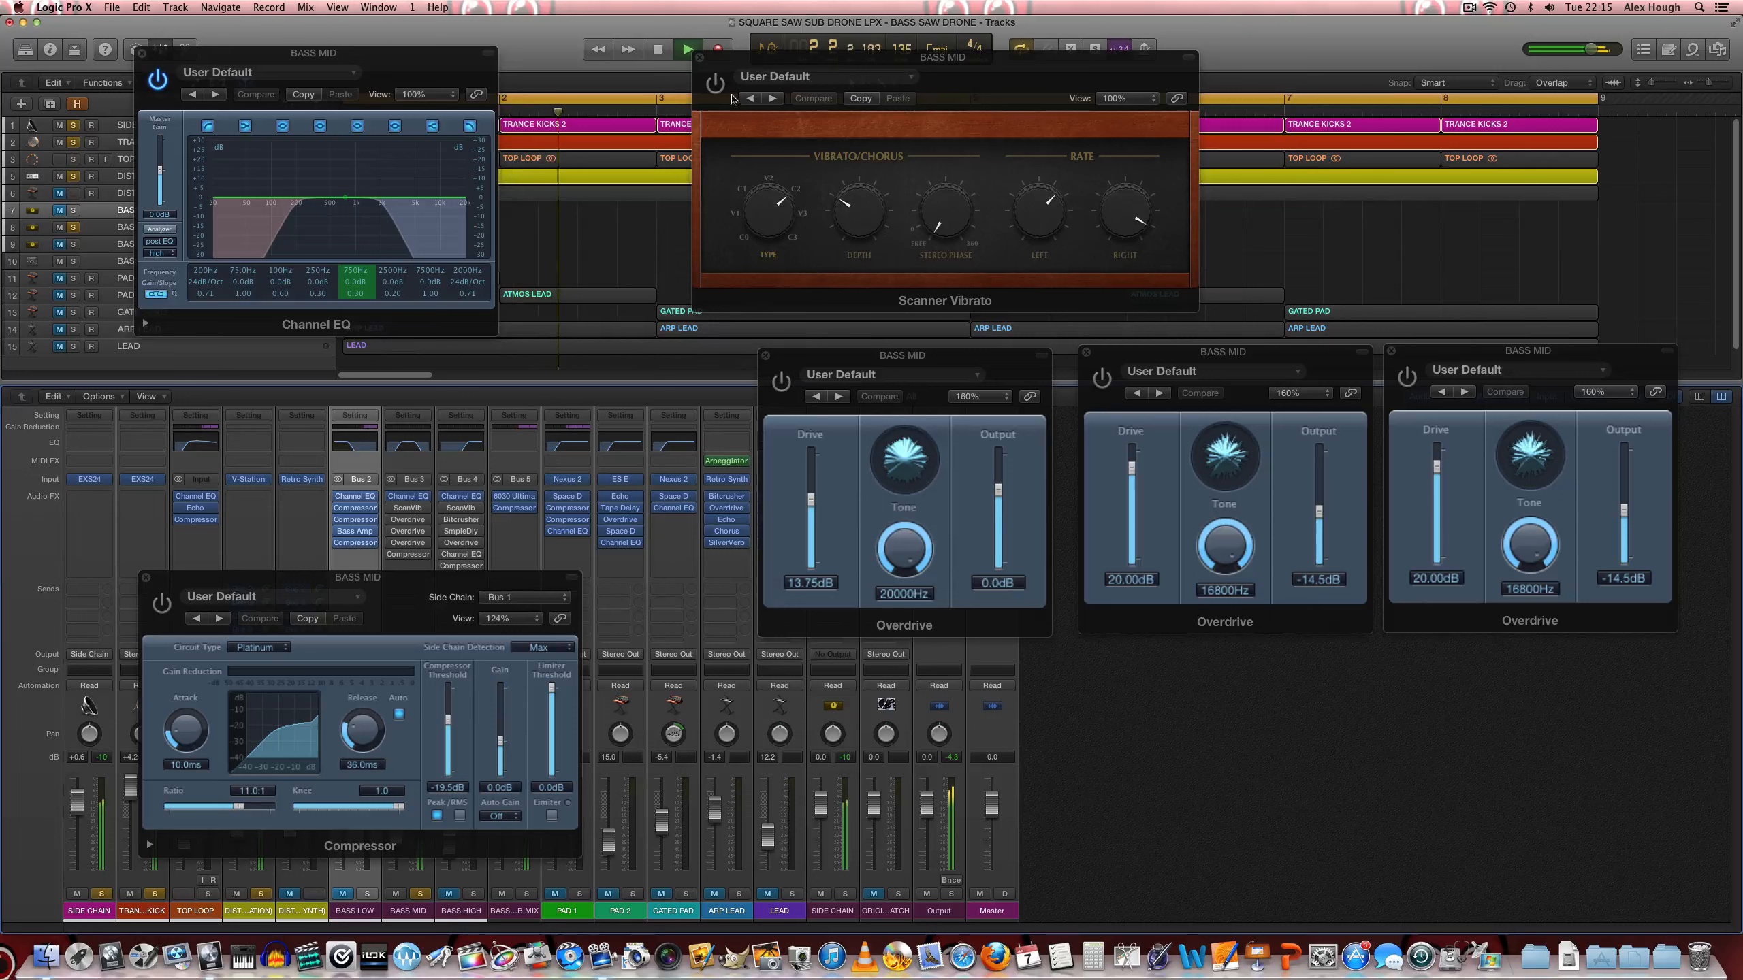
{"action": "key", "text": "space"}
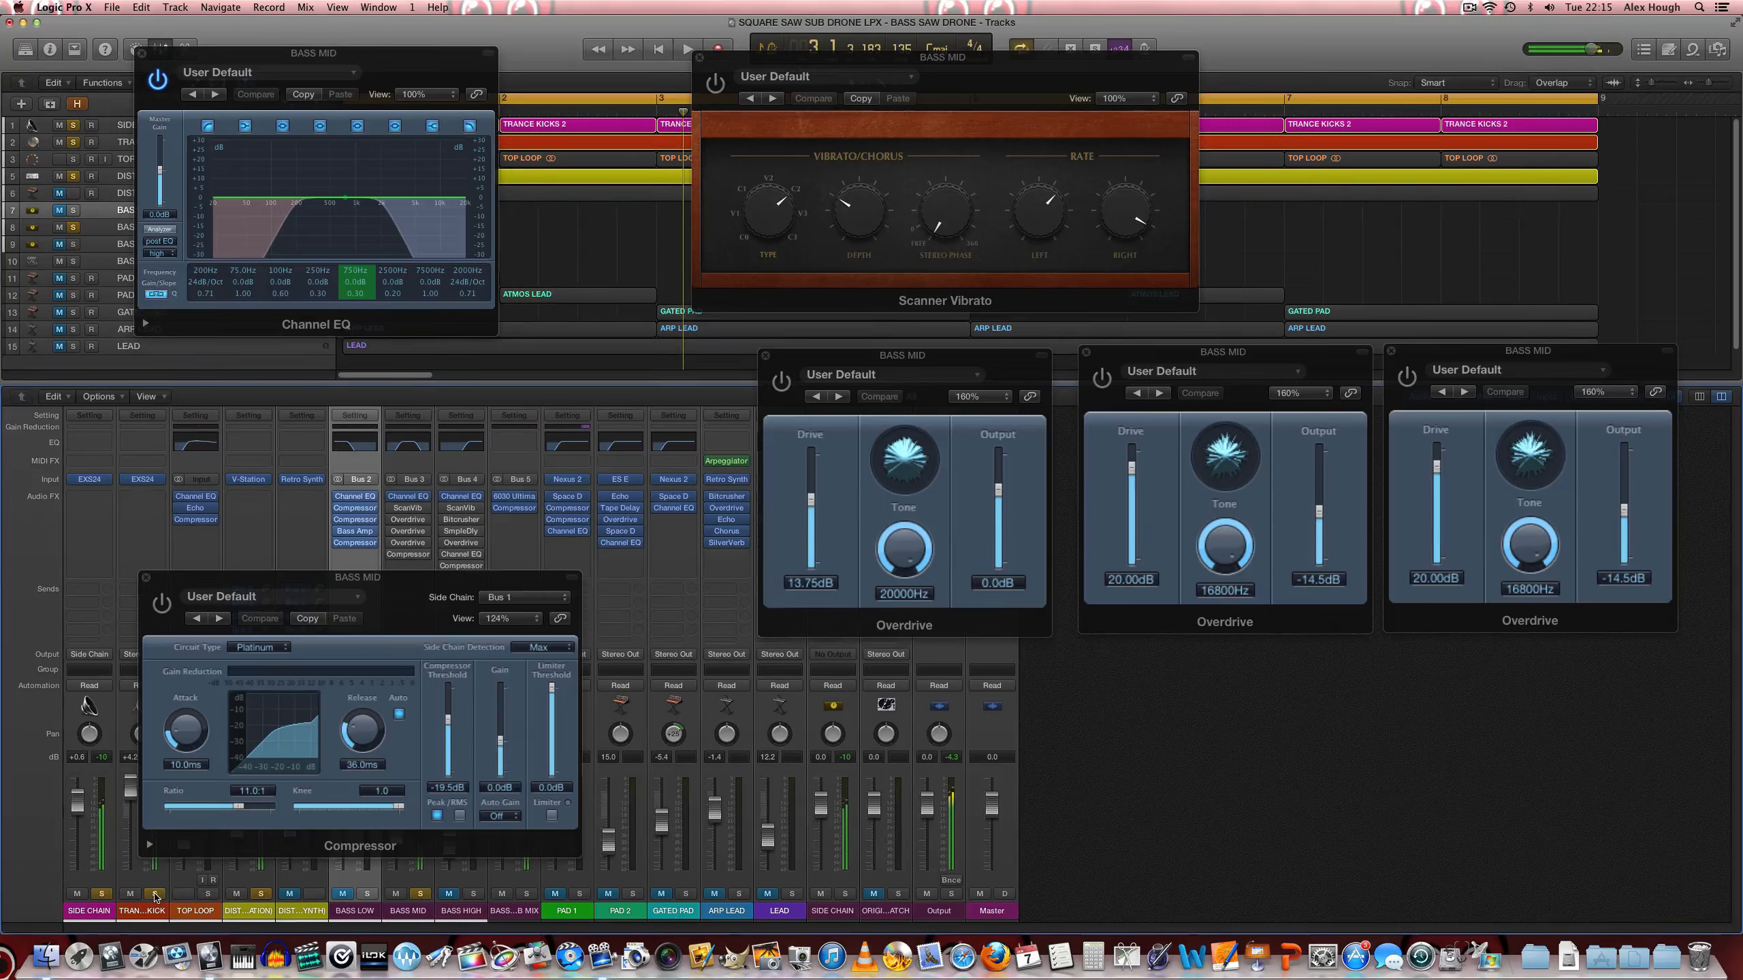
{"action": "left_click", "coordinate": [155, 894]}
{"action": "key", "text": "space"}
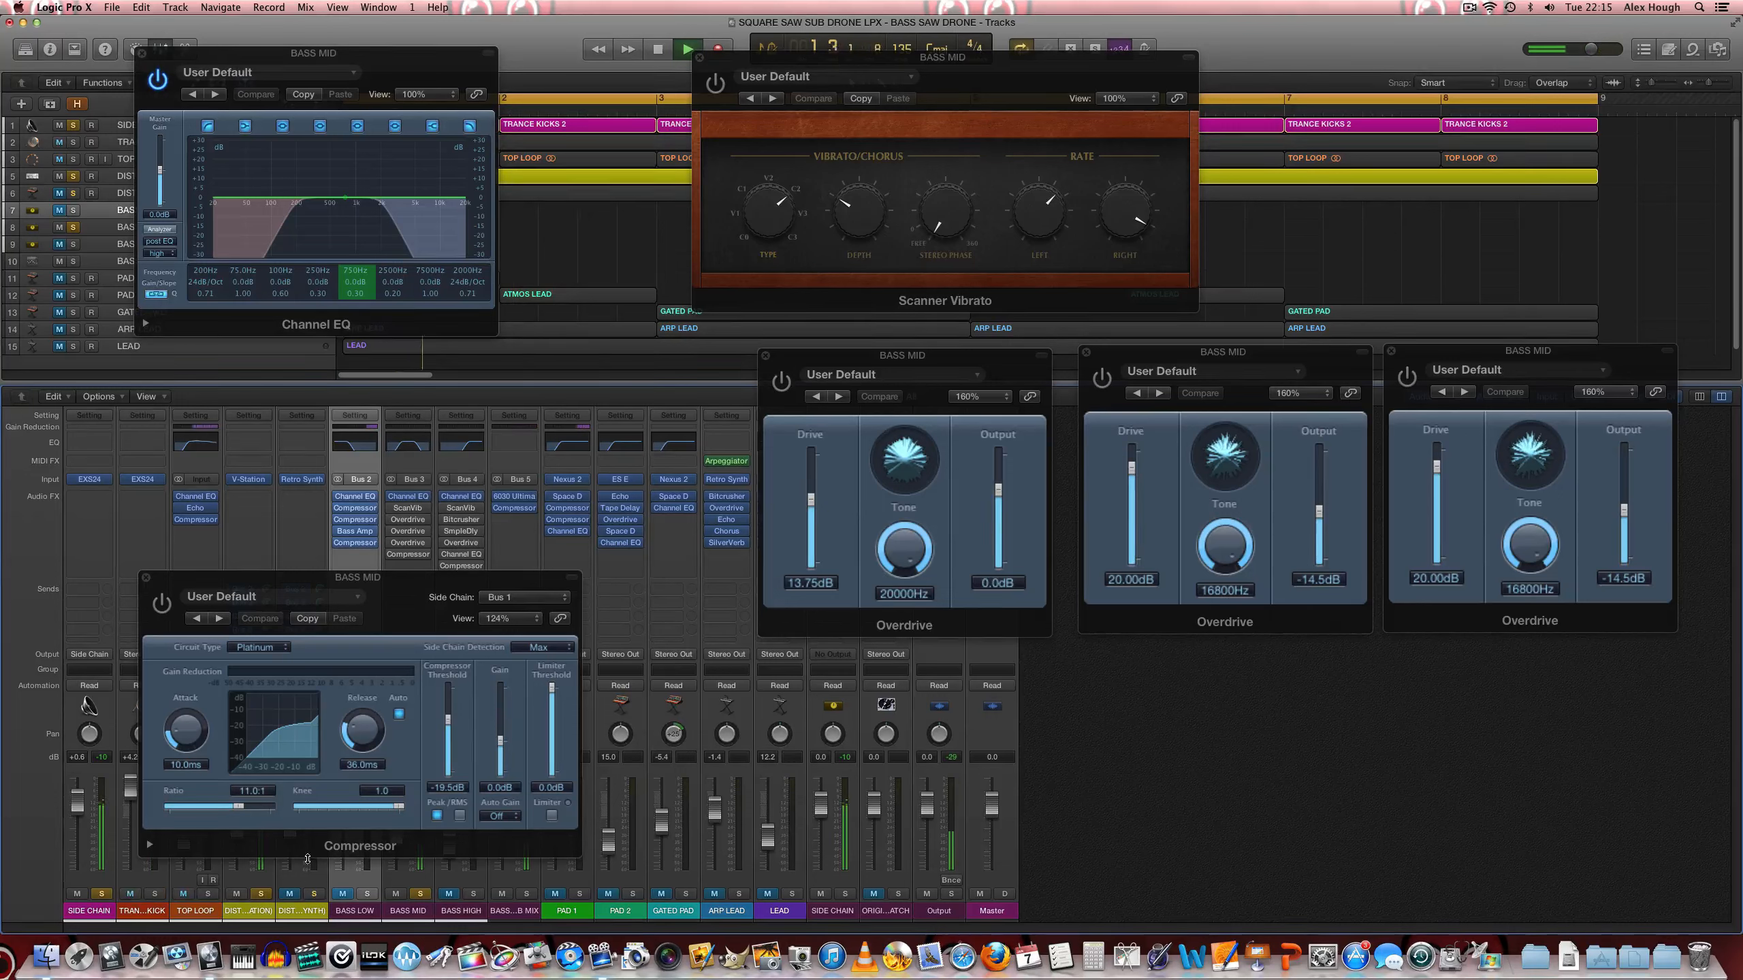
Step: Switch on the Scanner Vibrato and the three Overdrive plug-ins on BASS MID one after another during playback
{"action": "left_click", "coordinate": [715, 83]}
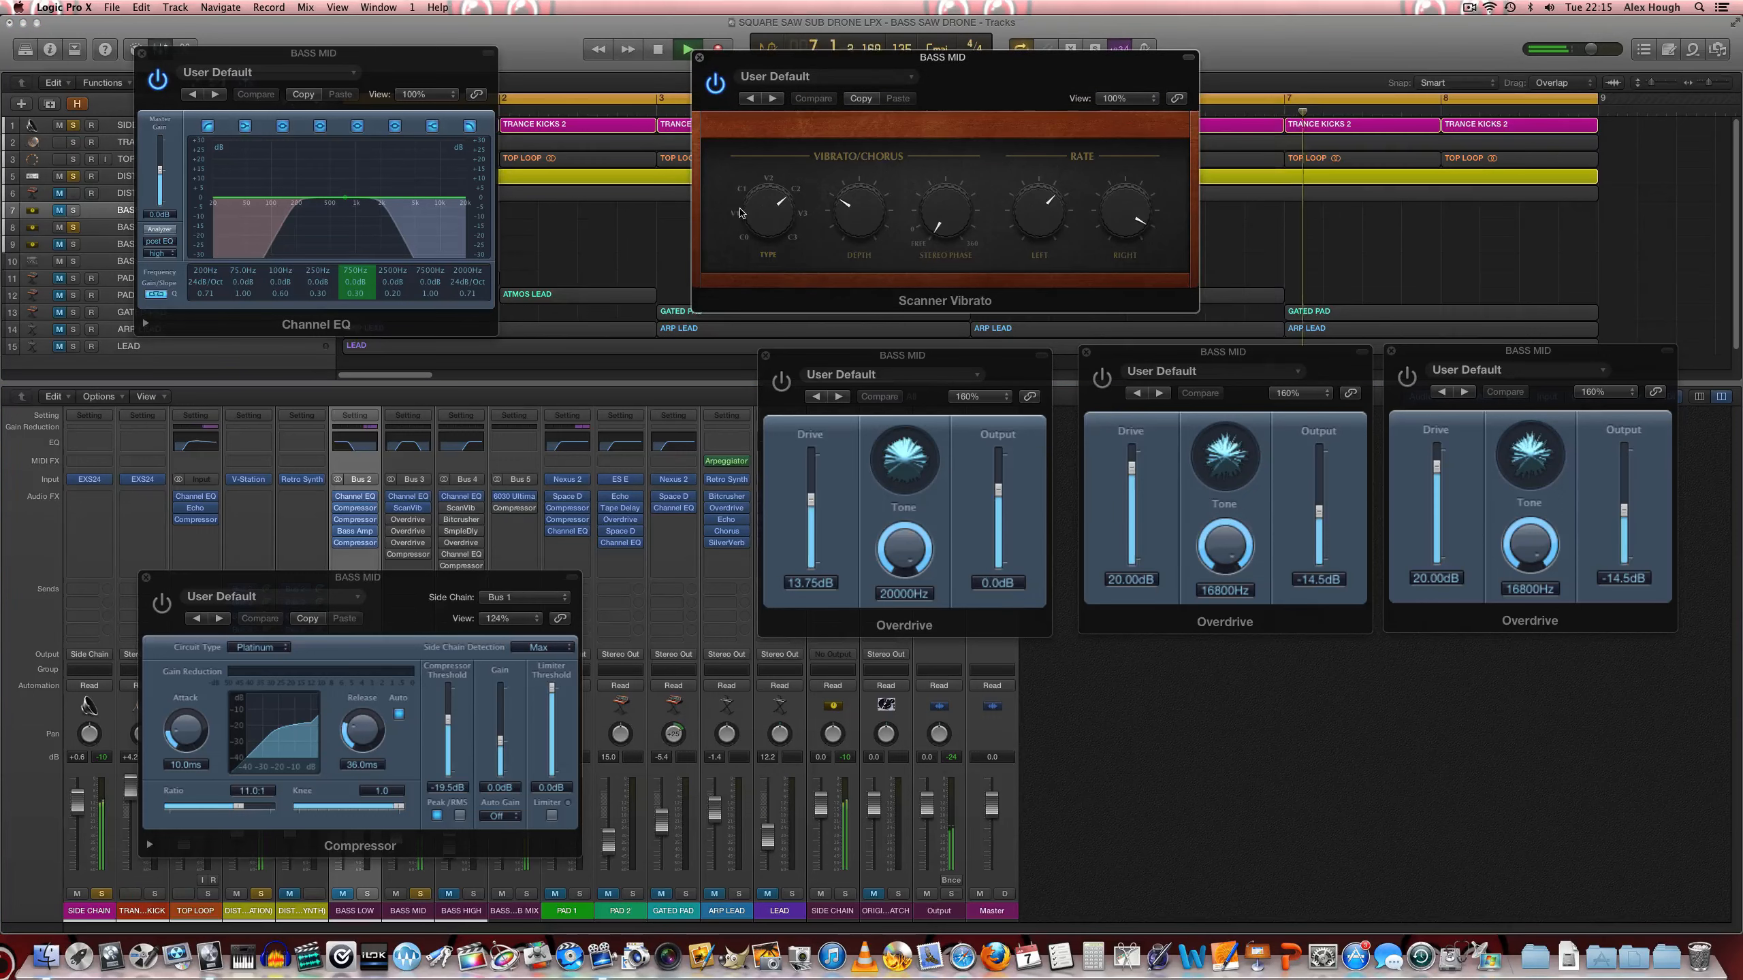
{"action": "left_click", "coordinate": [782, 382]}
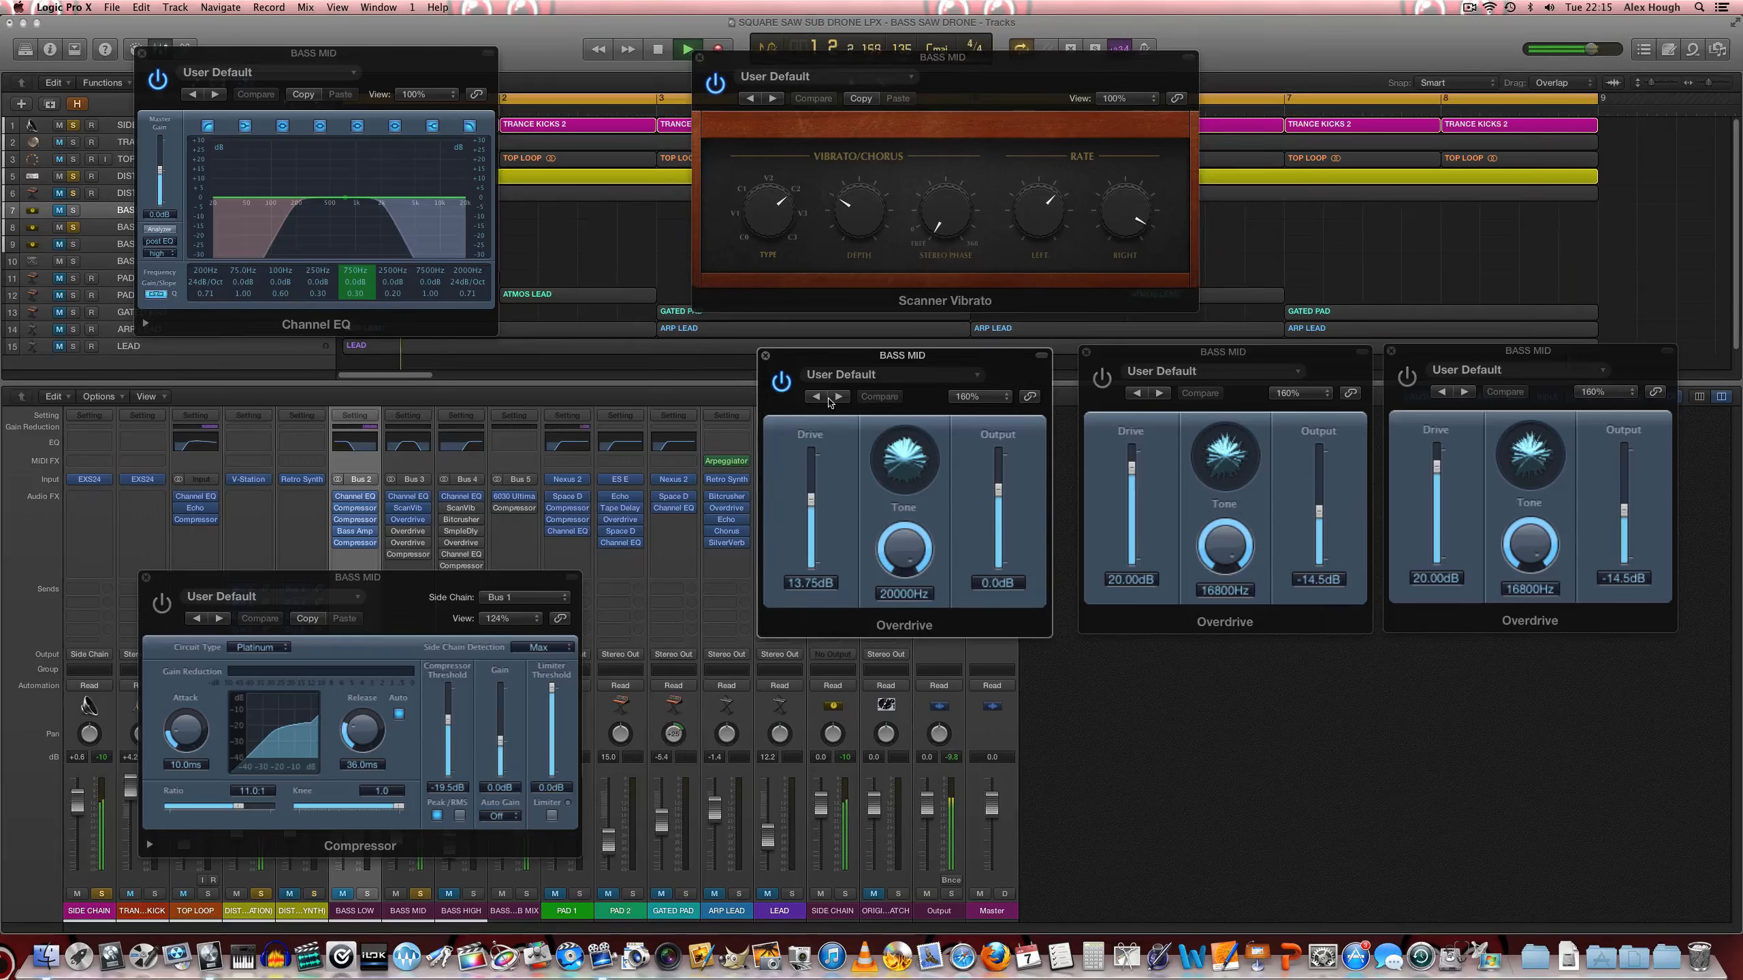
{"action": "left_click", "coordinate": [1103, 377]}
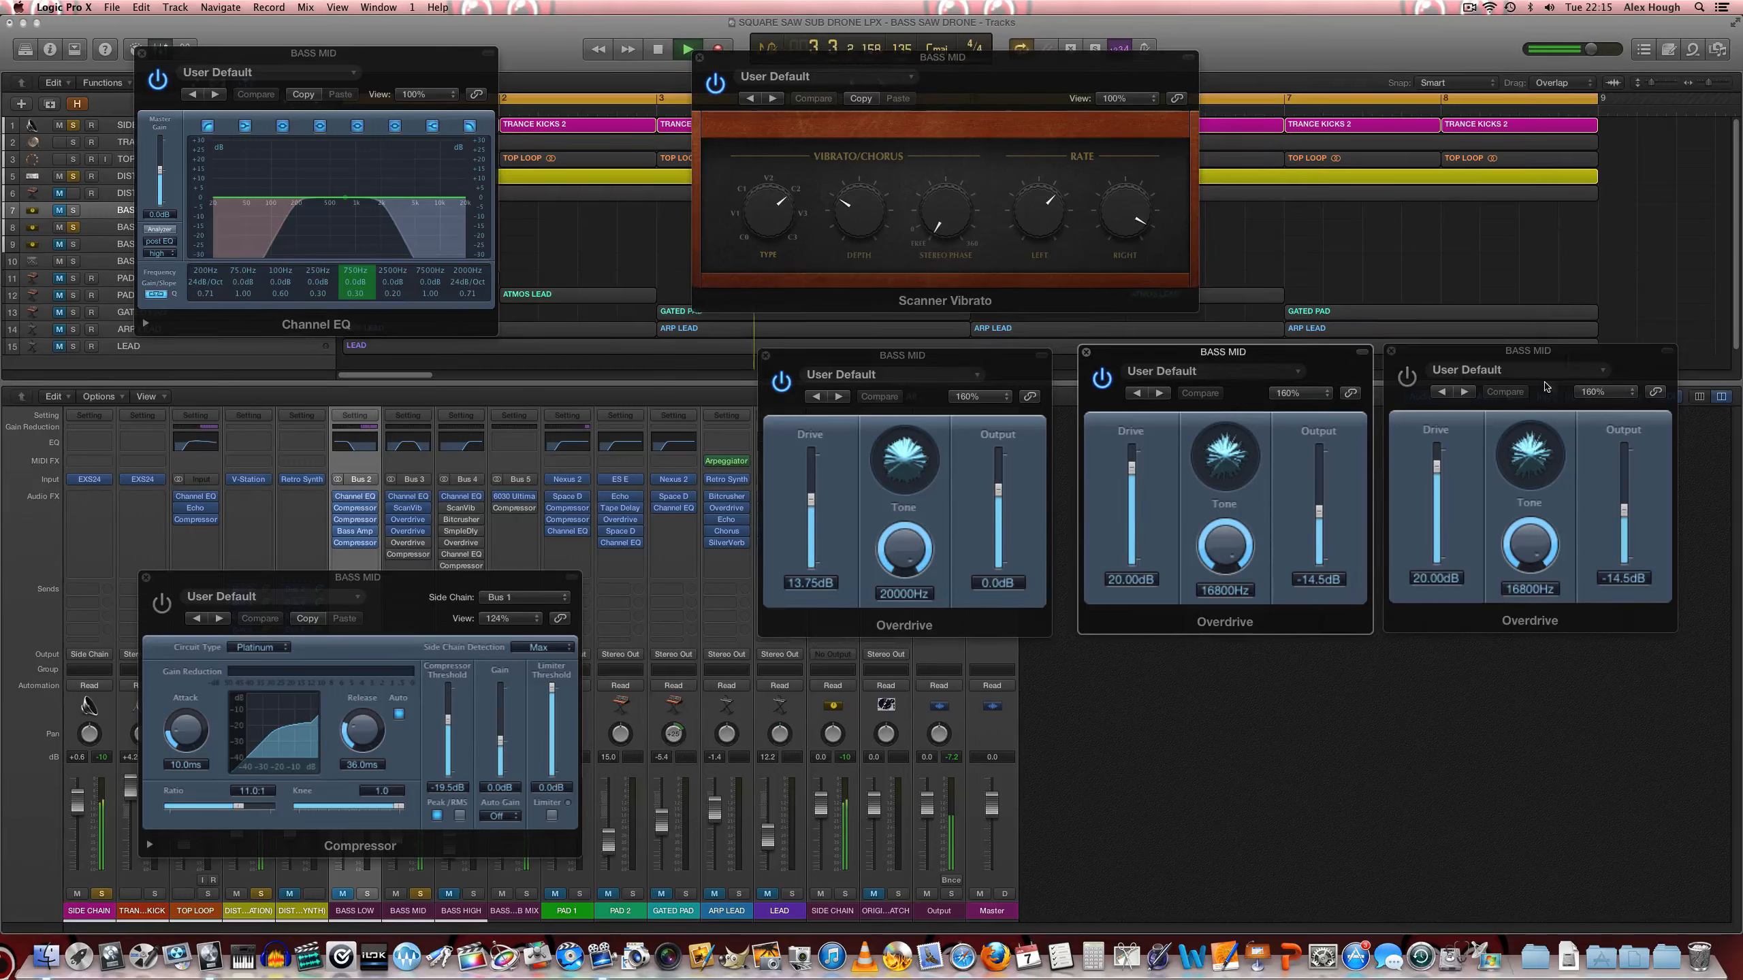
{"action": "left_click", "coordinate": [1408, 379]}
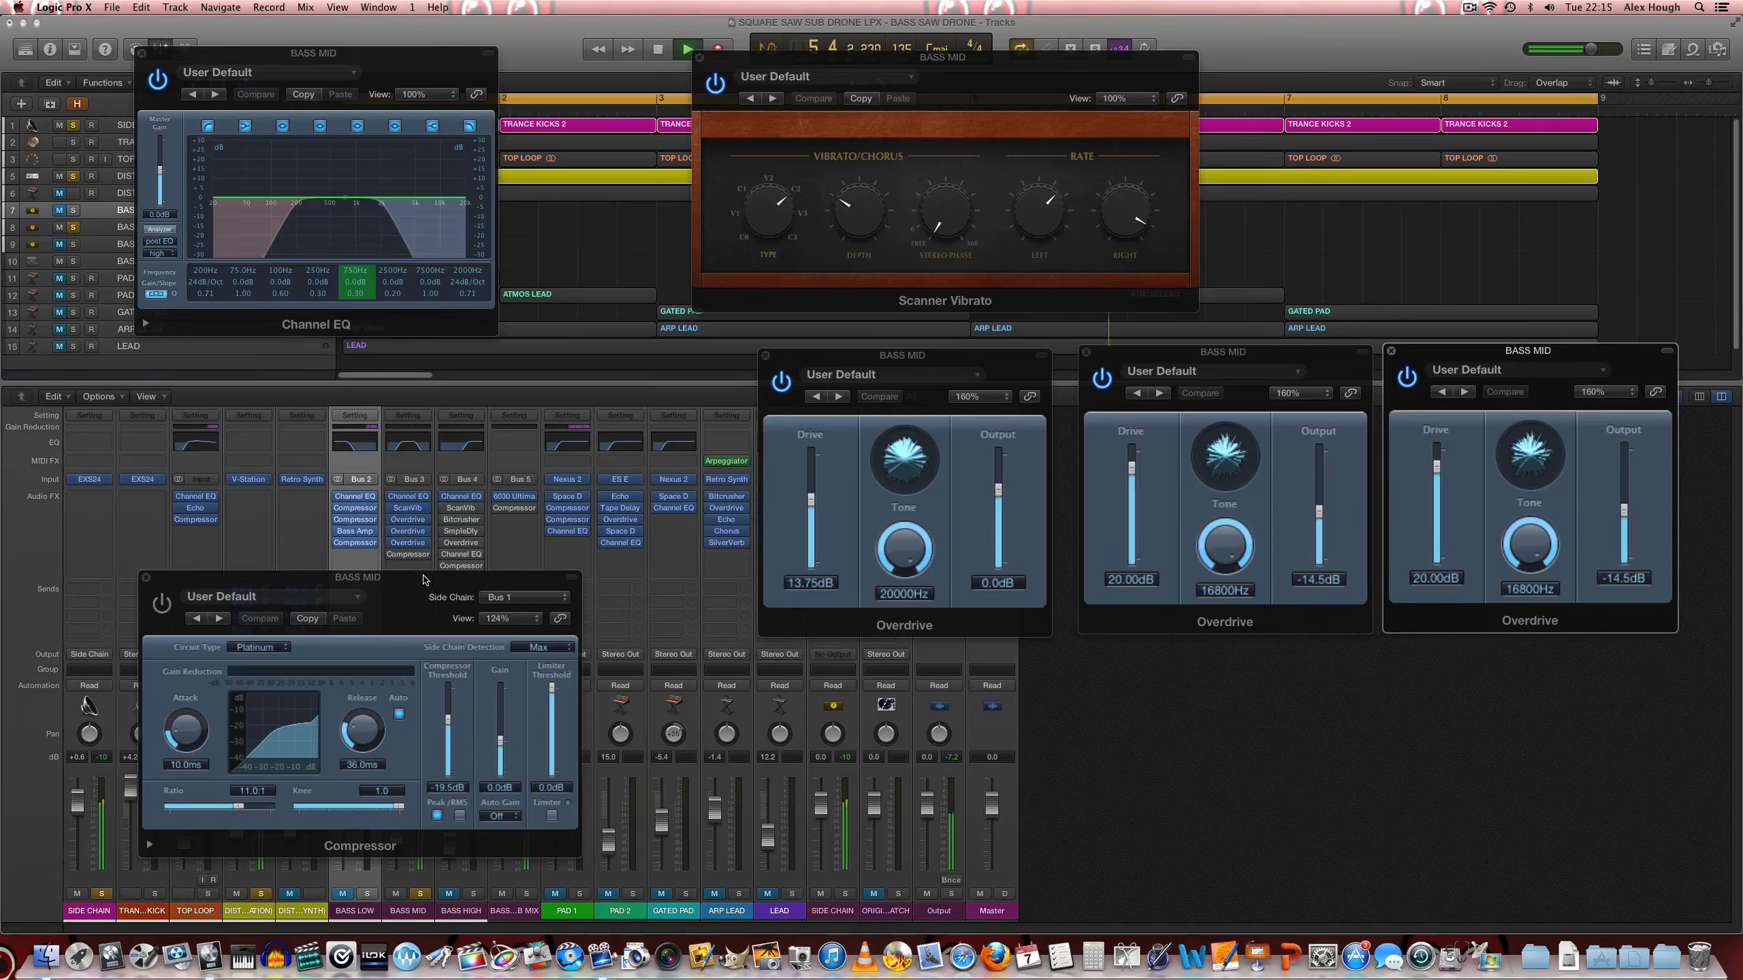
Step: Activate the side-chained BASS MID Compressor with its window moved off the channel faders, and play it with the trance kick soloed again
{"action": "left_click_drag", "start_coordinate": [422, 580], "coordinate": [855, 606]}
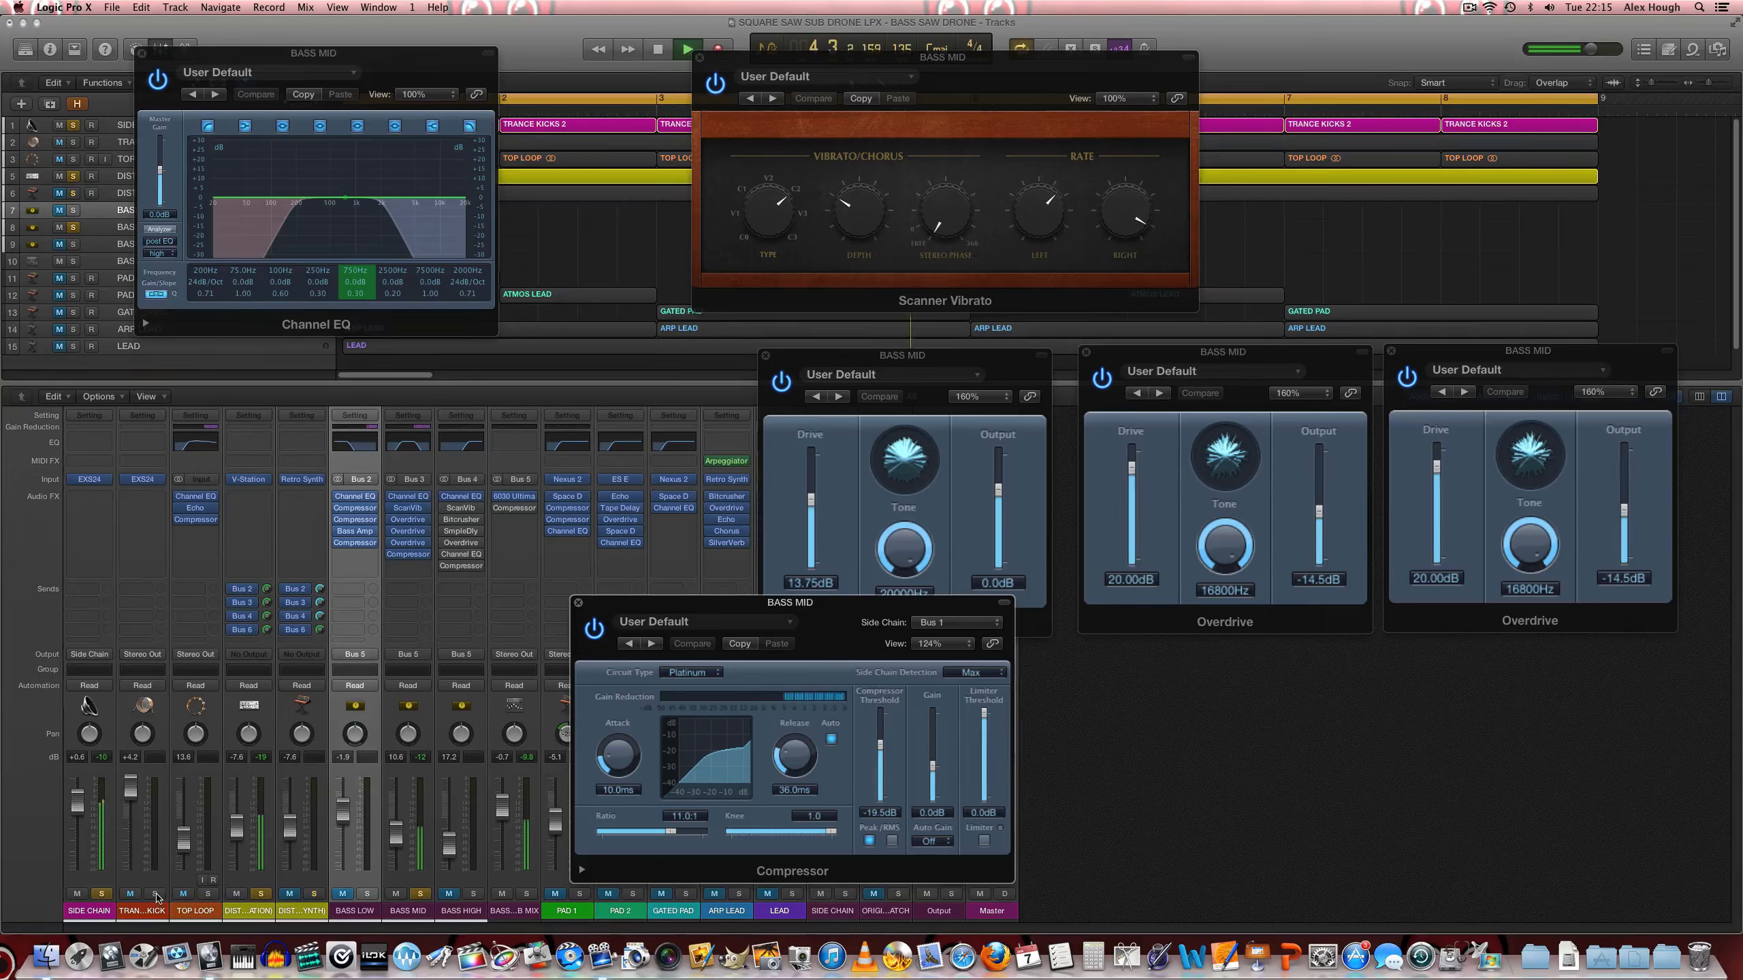
{"action": "key", "text": "space"}
{"action": "left_click", "coordinate": [155, 894]}
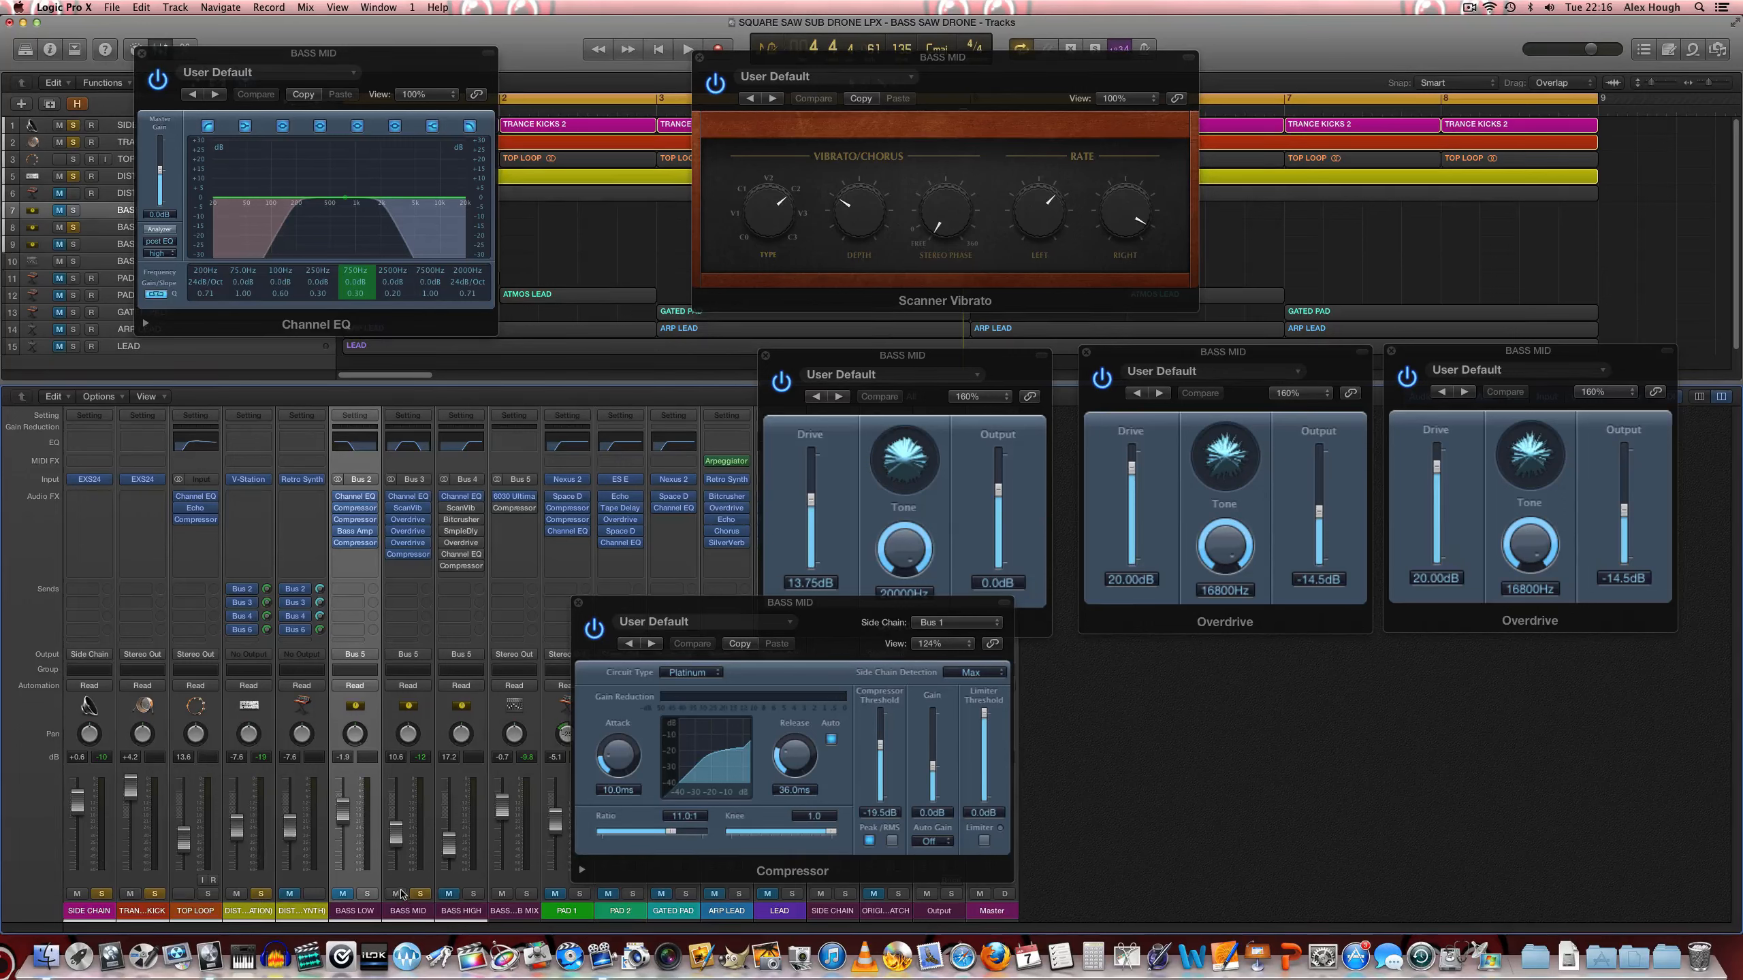
{"action": "key", "text": "space"}
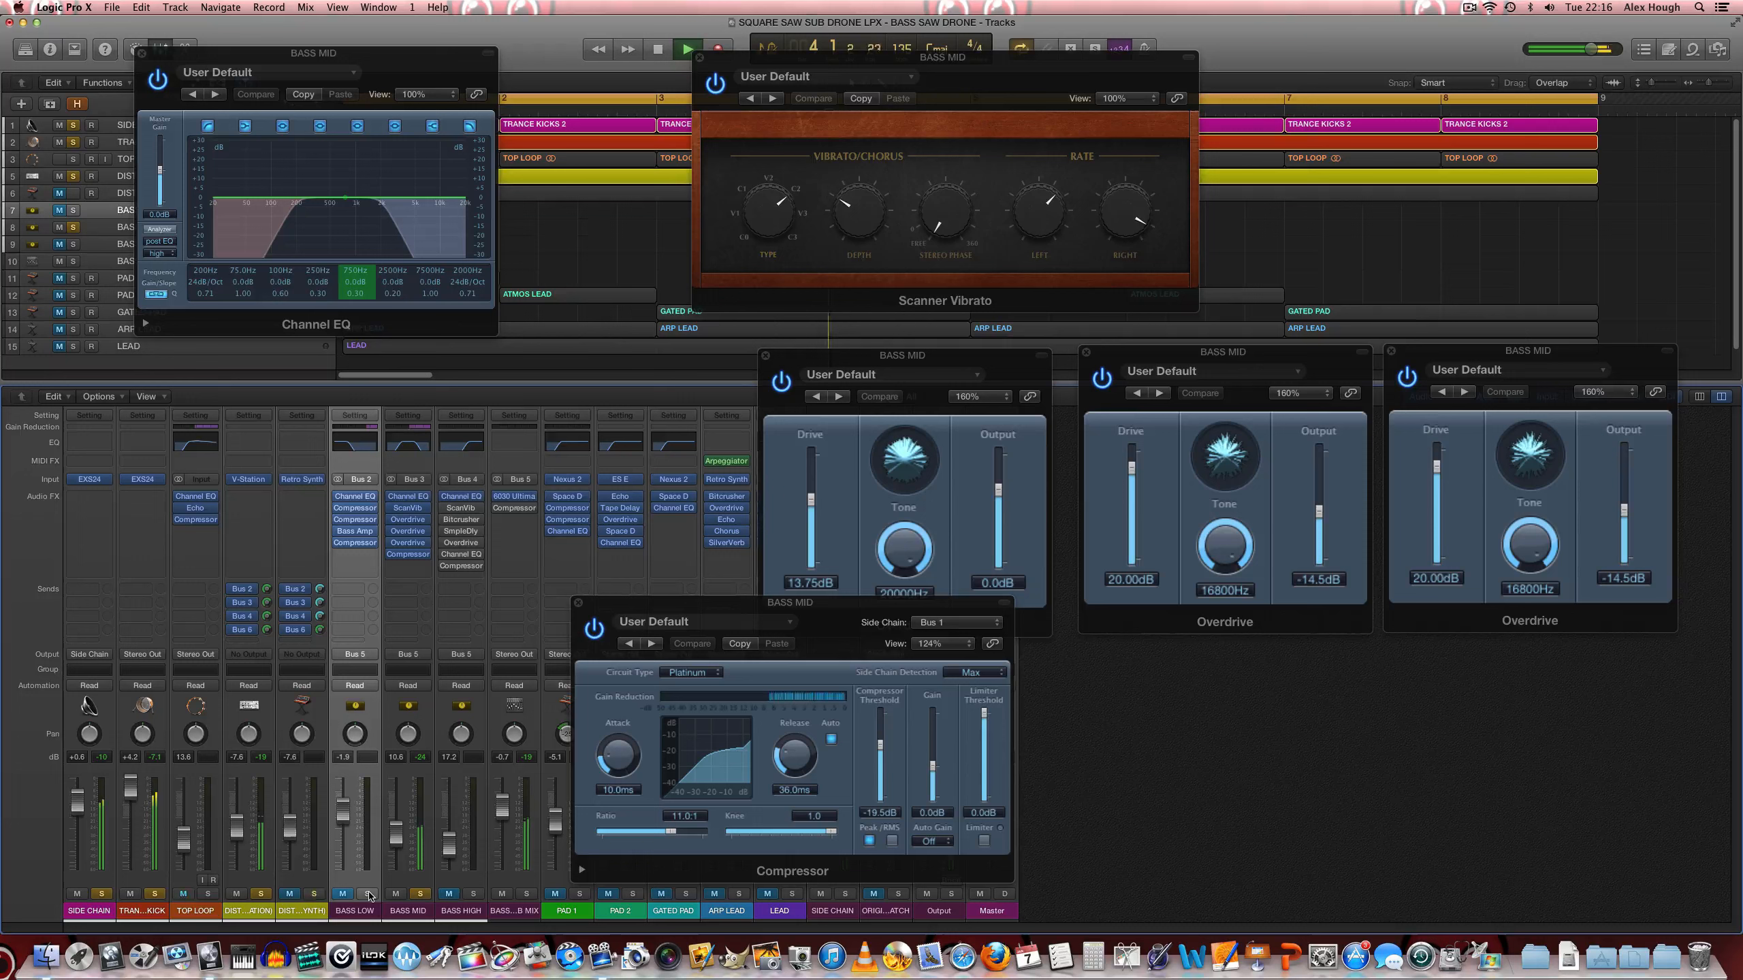
Step: Compare BASS LOW and BASS MID during playback by toggling their mutes and solos, leaving both unmuted and unsoloed
{"action": "left_click", "coordinate": [368, 894]}
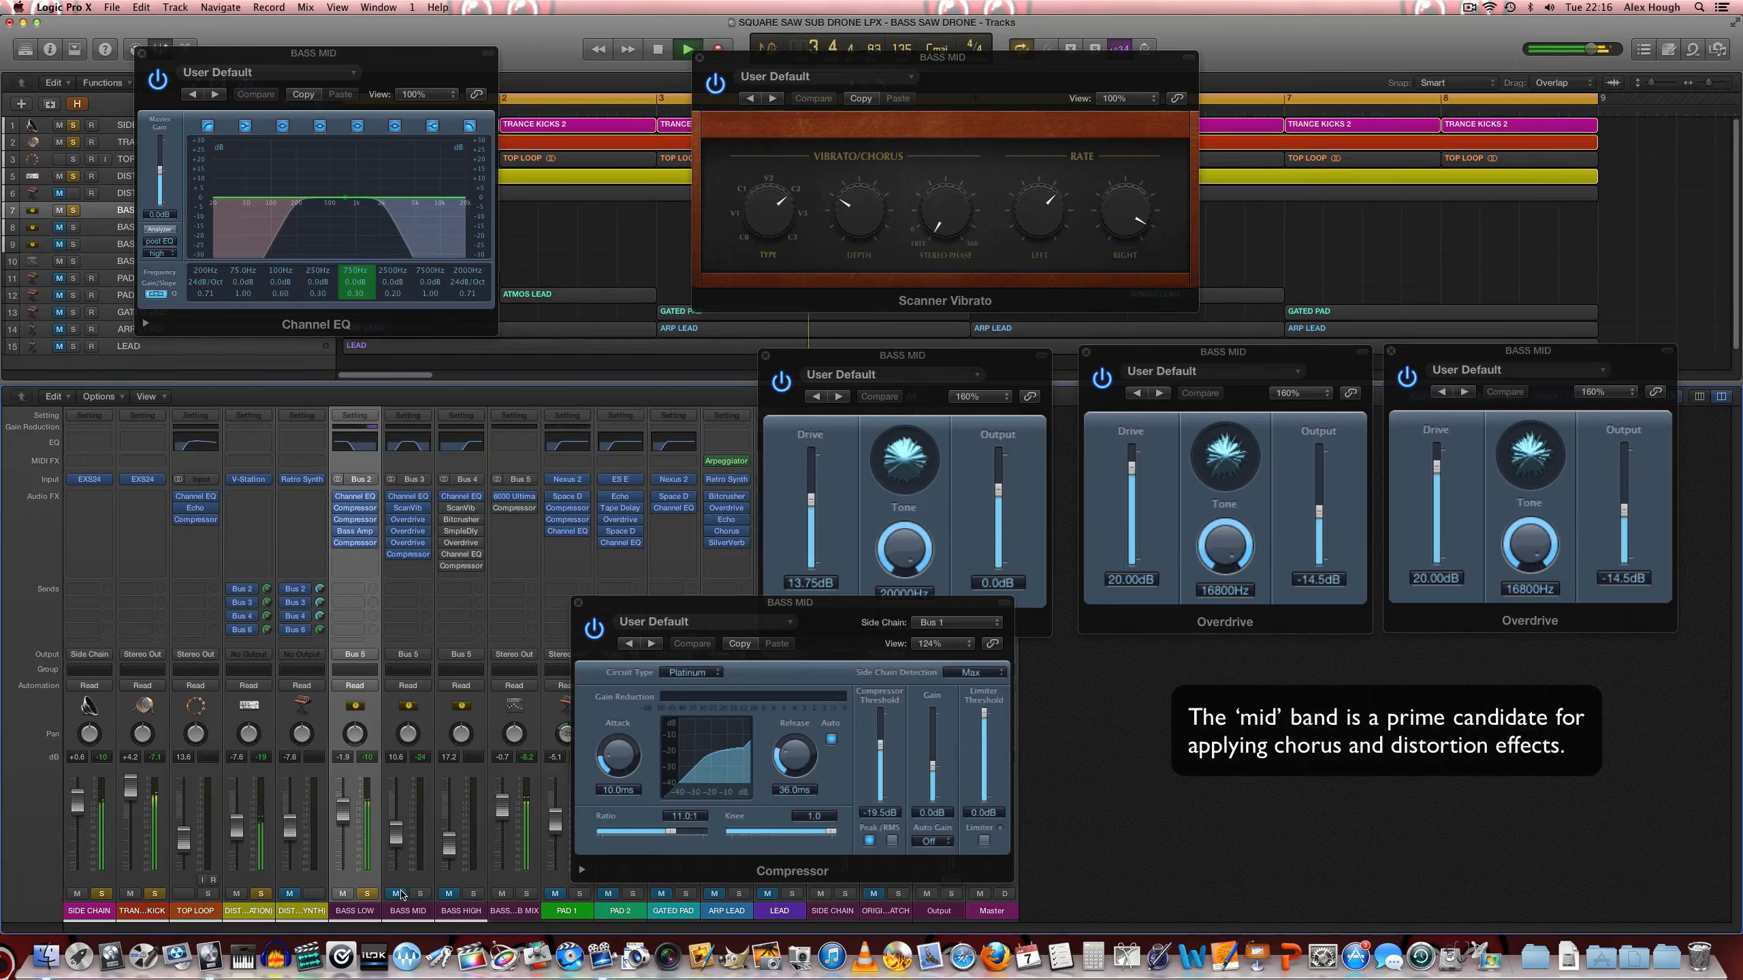
{"action": "left_click", "coordinate": [398, 894]}
{"action": "left_click", "coordinate": [420, 894]}
{"action": "left_click", "coordinate": [367, 894]}
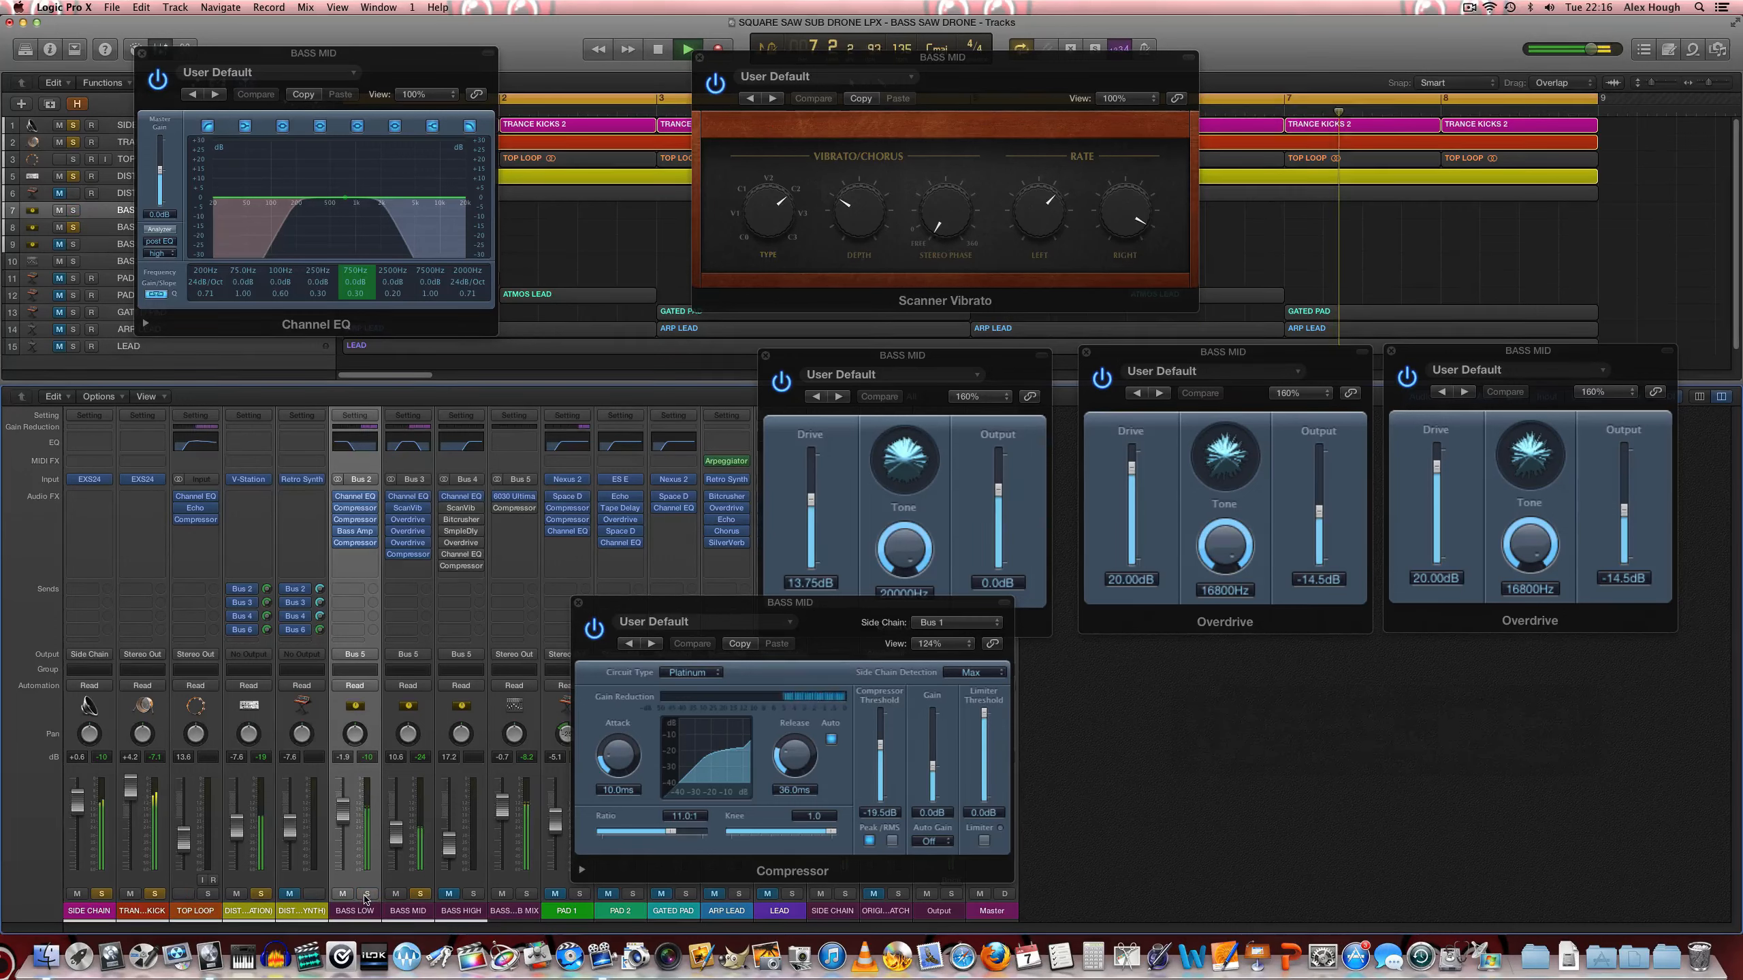
{"action": "left_click", "coordinate": [342, 894]}
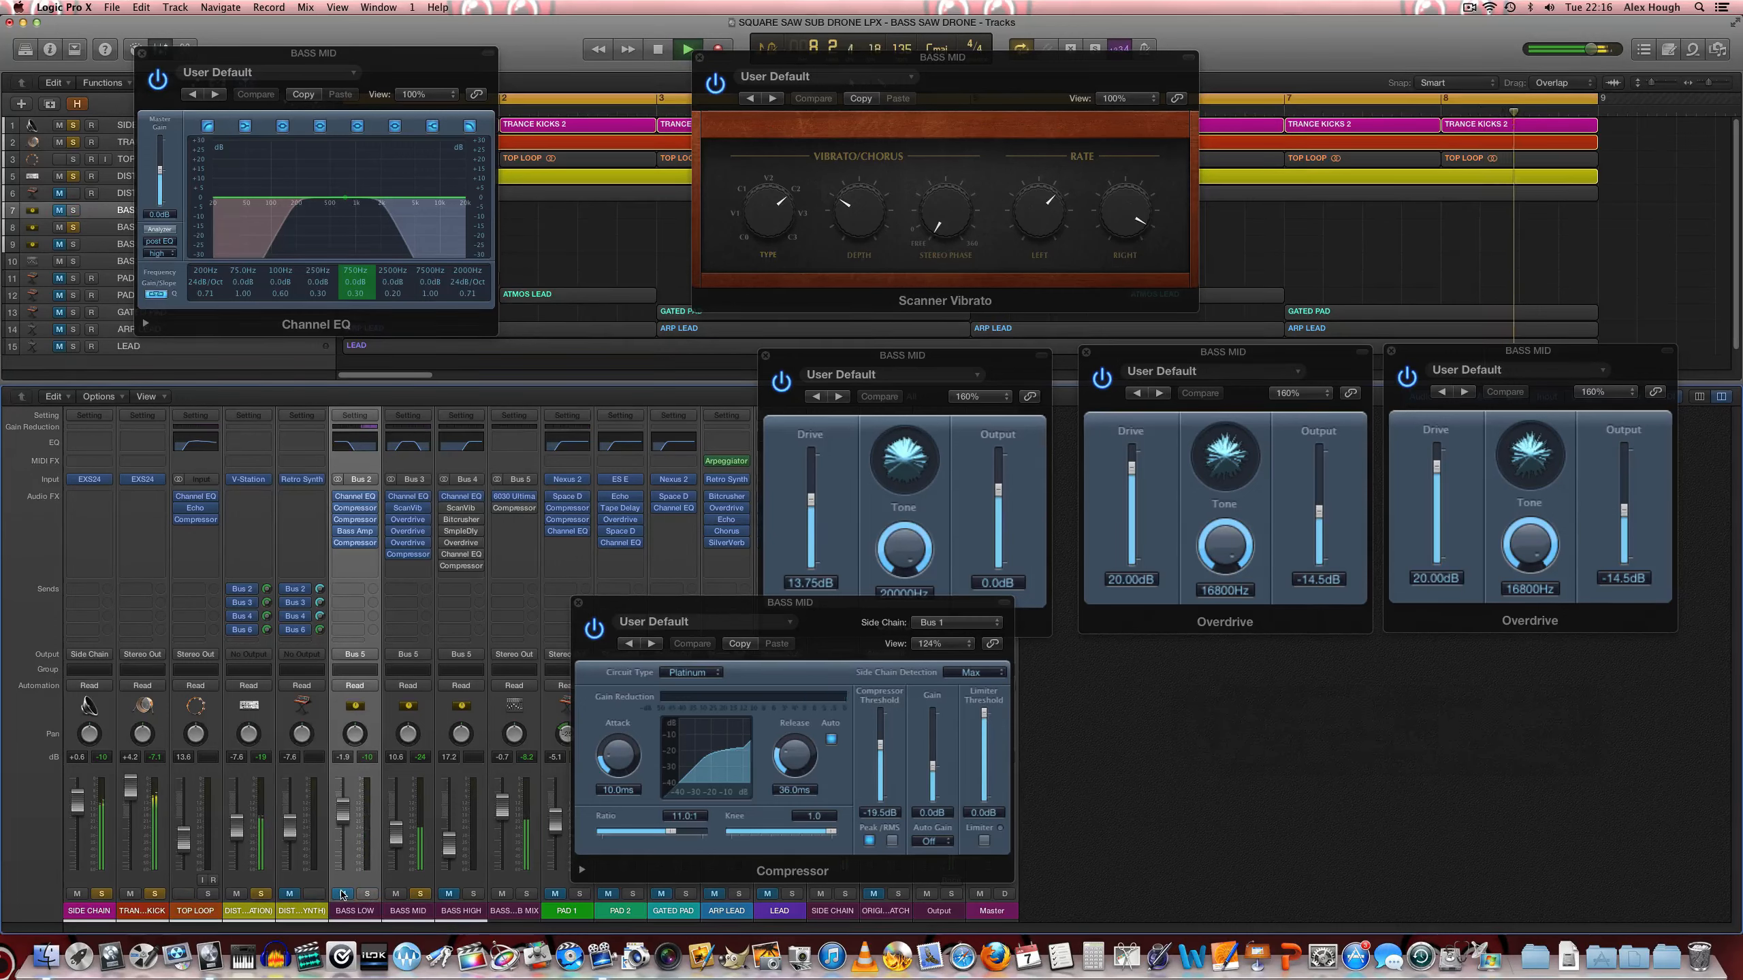
{"action": "key", "text": "space"}
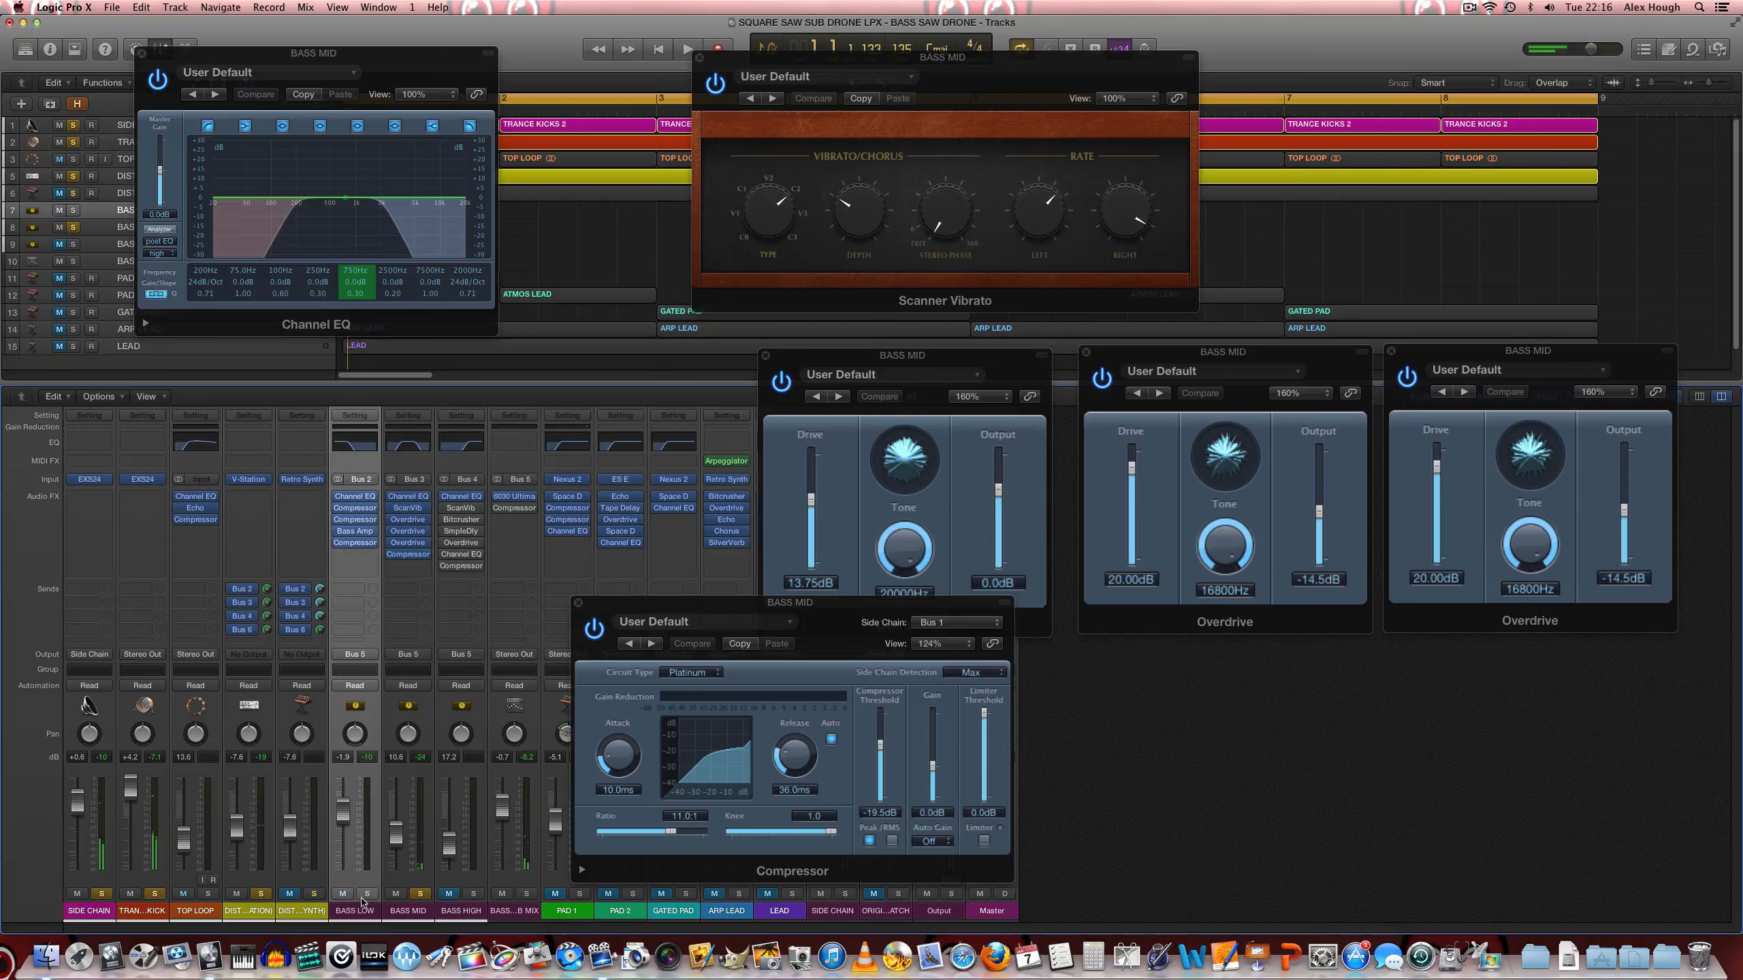
{"action": "left_click", "coordinate": [420, 894]}
Step: Copy the BASS MID Channel EQ into a slot between the last Overdrive and the Compressor, and check the copy's curve against the original
{"action": "left_click", "coordinate": [412, 565]}
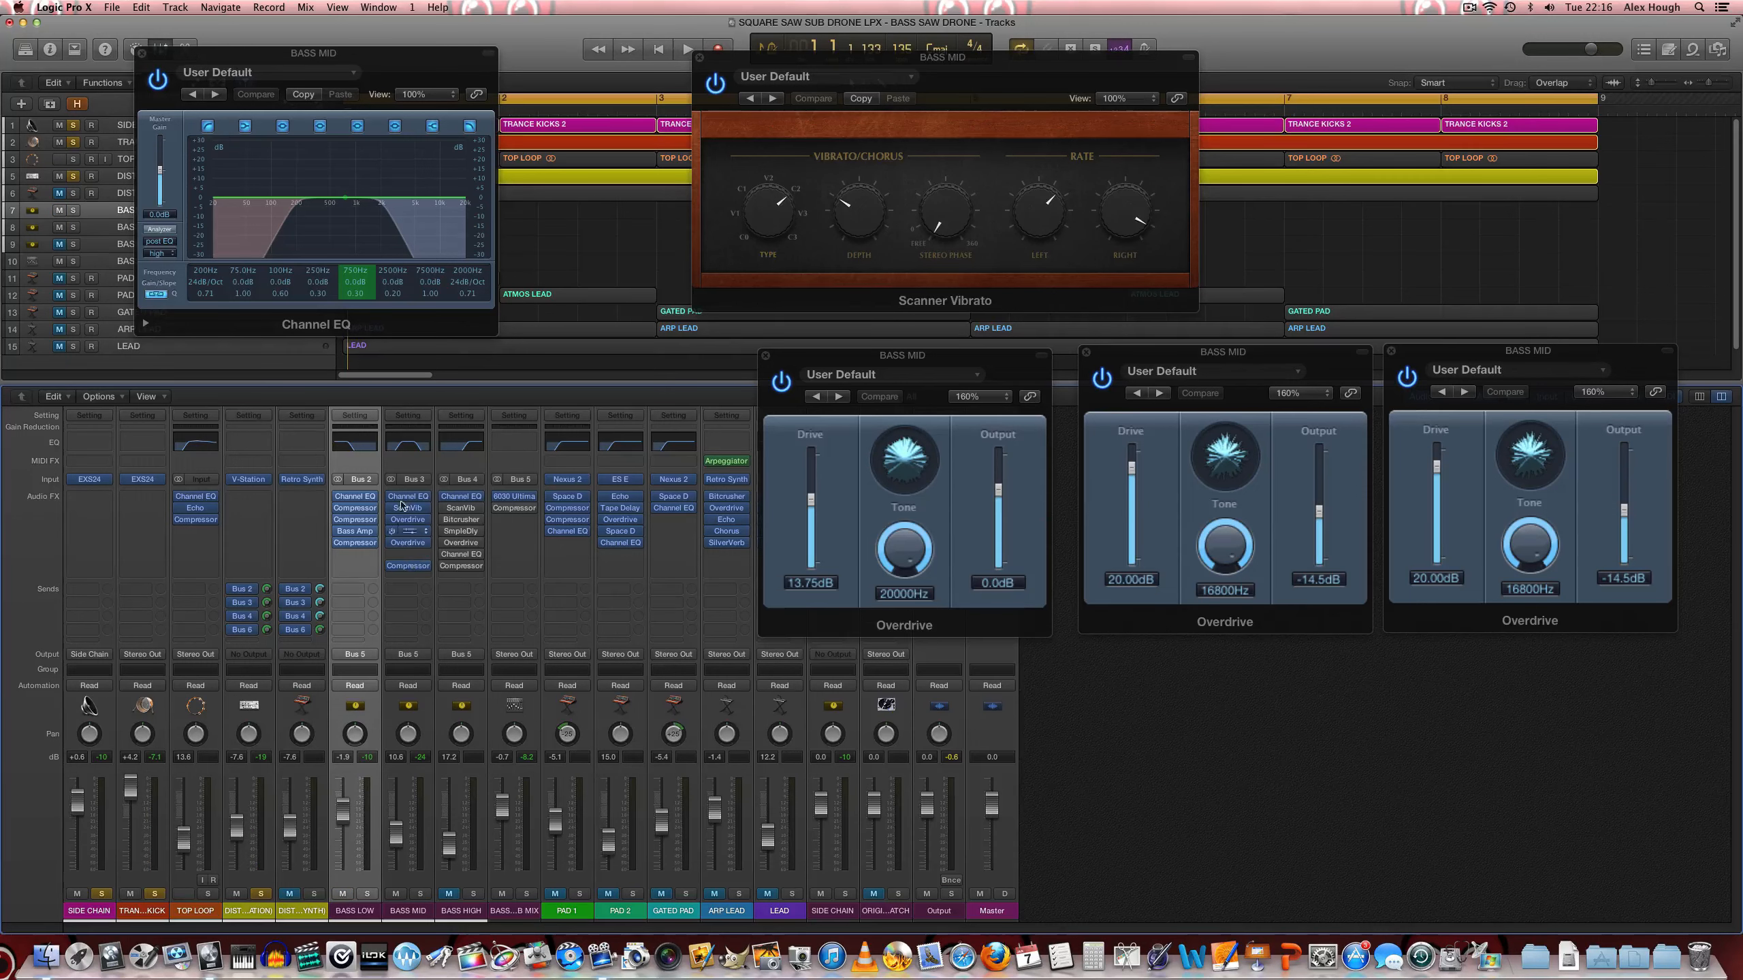
{"action": "left_click_drag", "start_coordinate": [409, 497], "coordinate": [411, 558]}
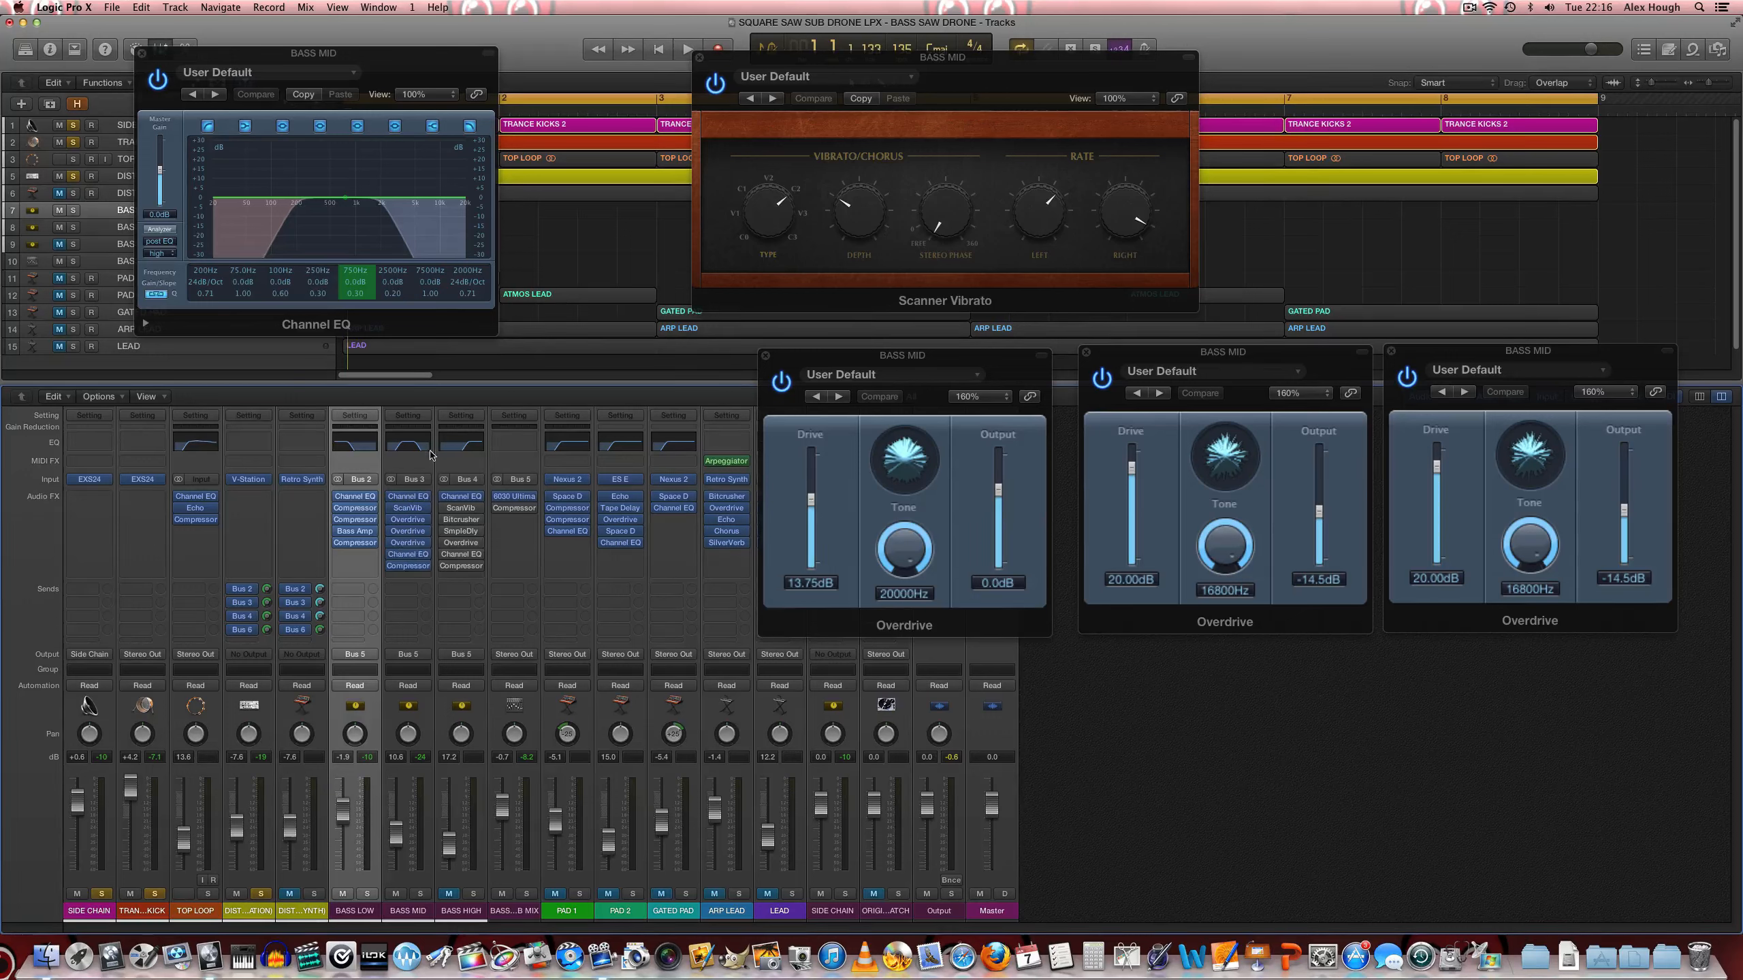
{"action": "left_click", "coordinate": [409, 497]}
{"action": "left_click", "coordinate": [409, 498]}
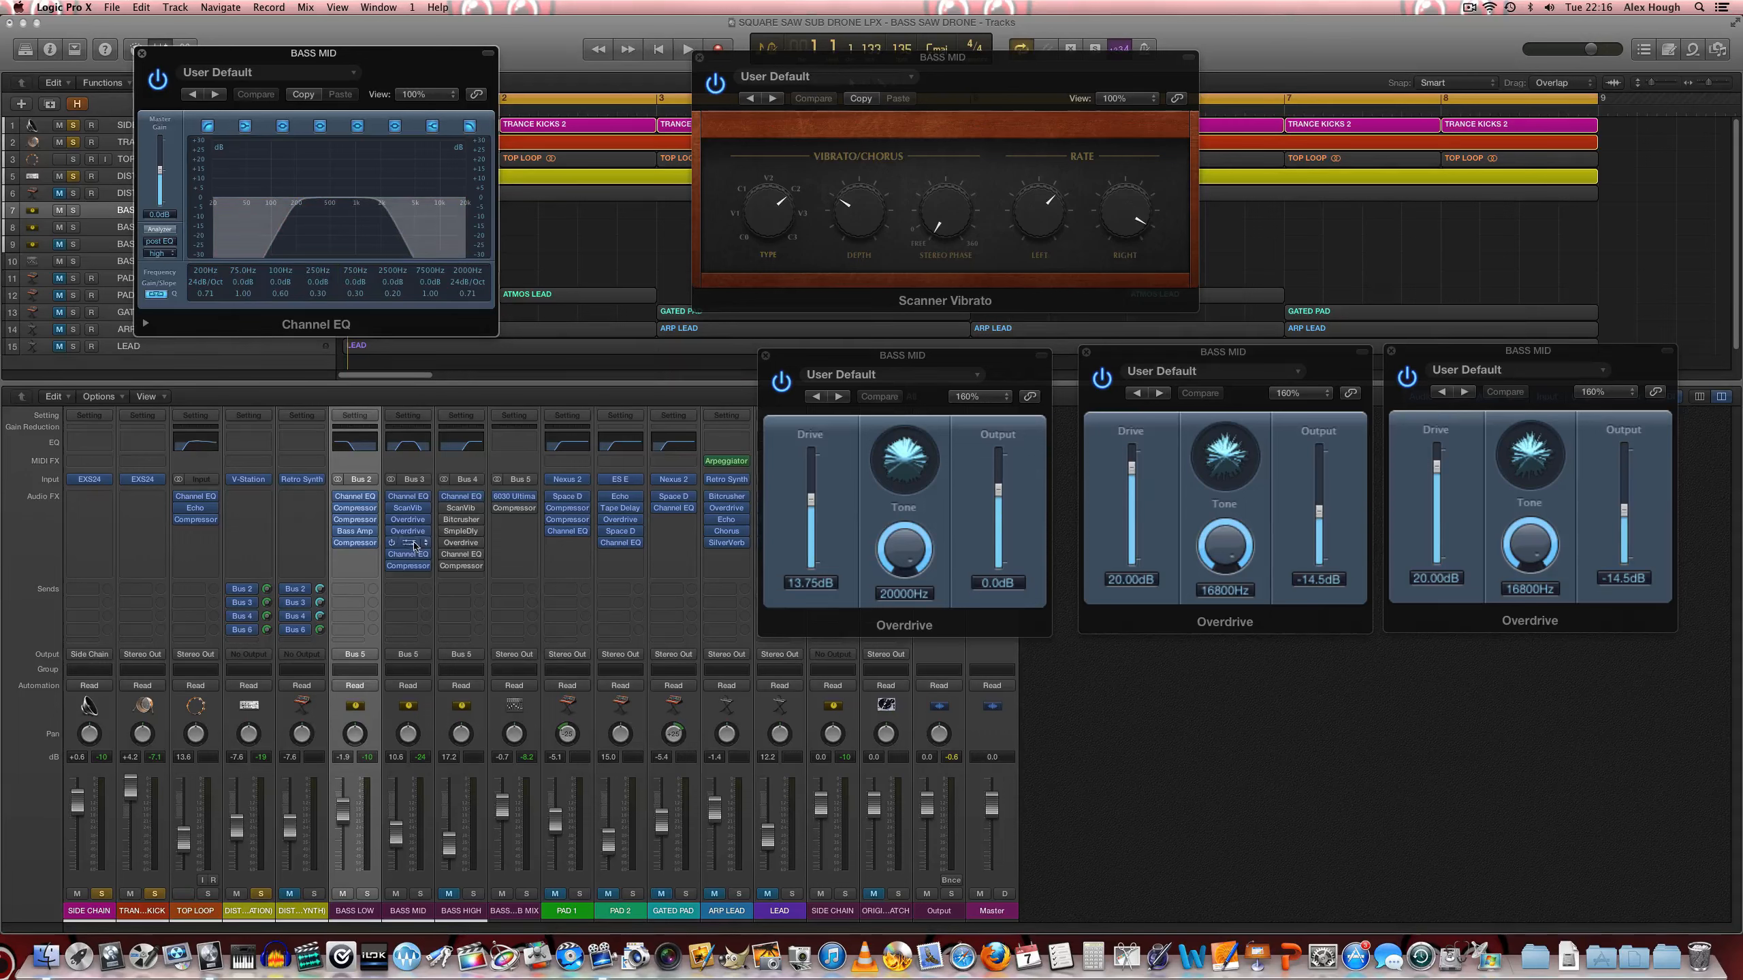
{"action": "left_click", "coordinate": [410, 554]}
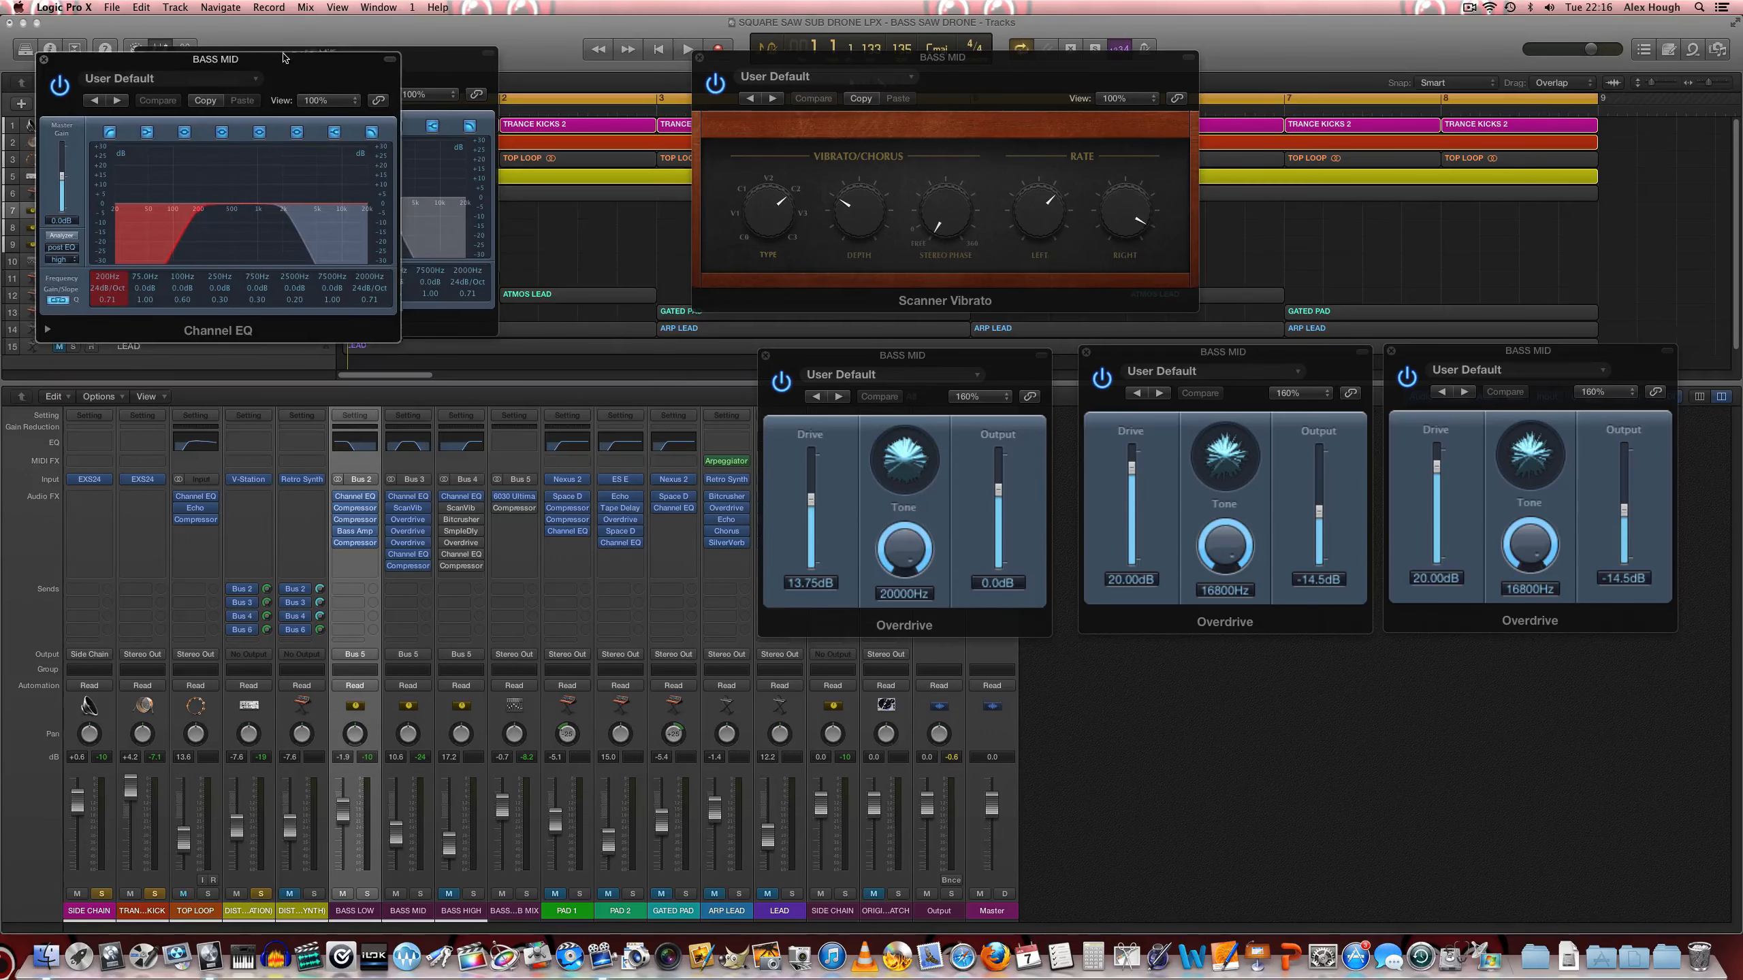
{"action": "left_click_drag", "start_coordinate": [285, 57], "coordinate": [837, 242]}
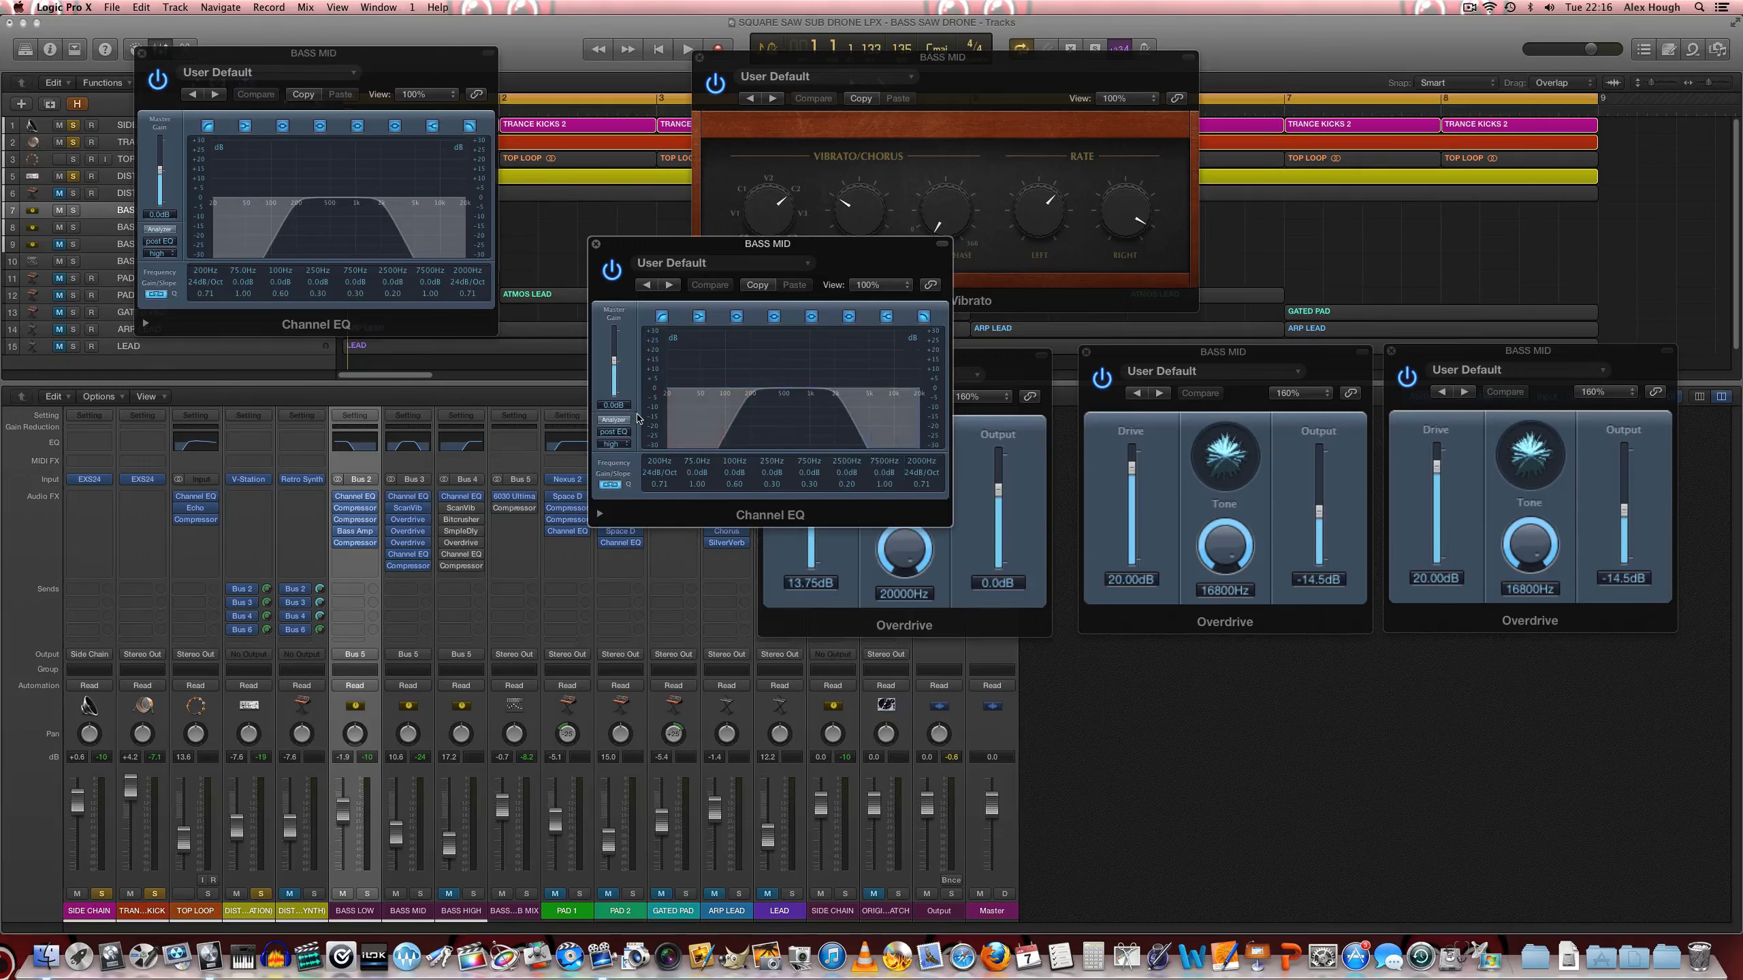
{"action": "left_click", "coordinate": [596, 244]}
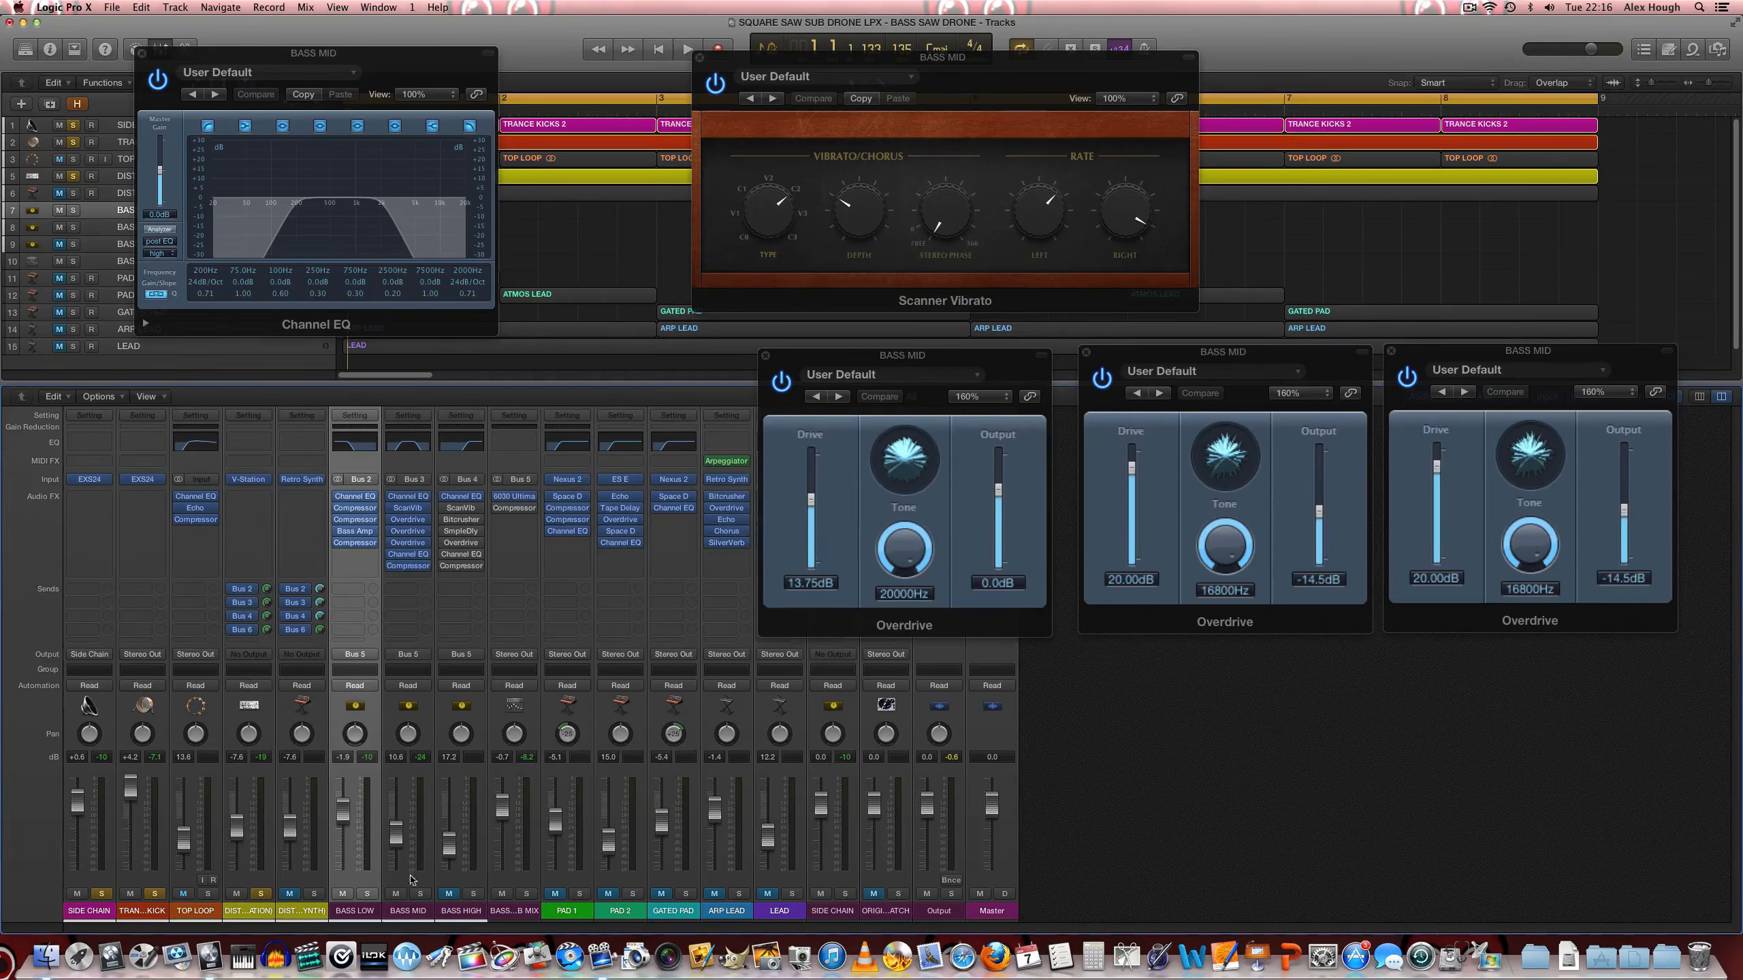
Step: Play the loop and compare BASS MID with the copied Channel EQ bypassed and active
{"action": "key", "text": "space"}
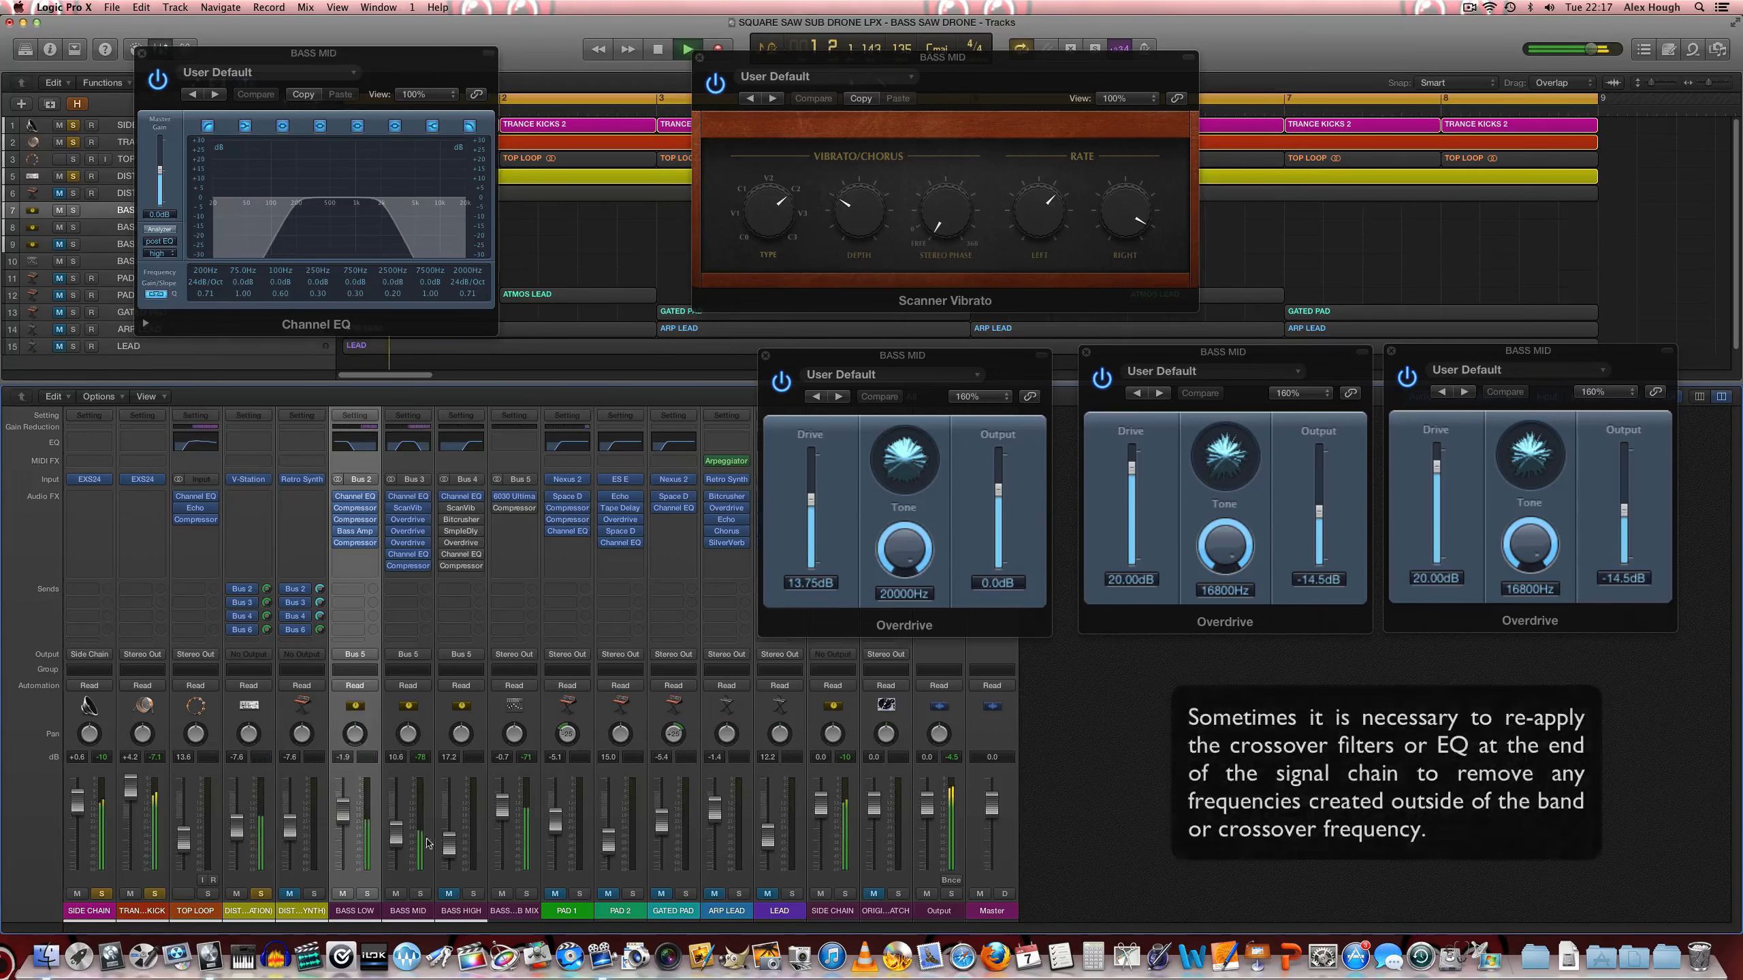
{"action": "mouse_move", "coordinate": [409, 556]}
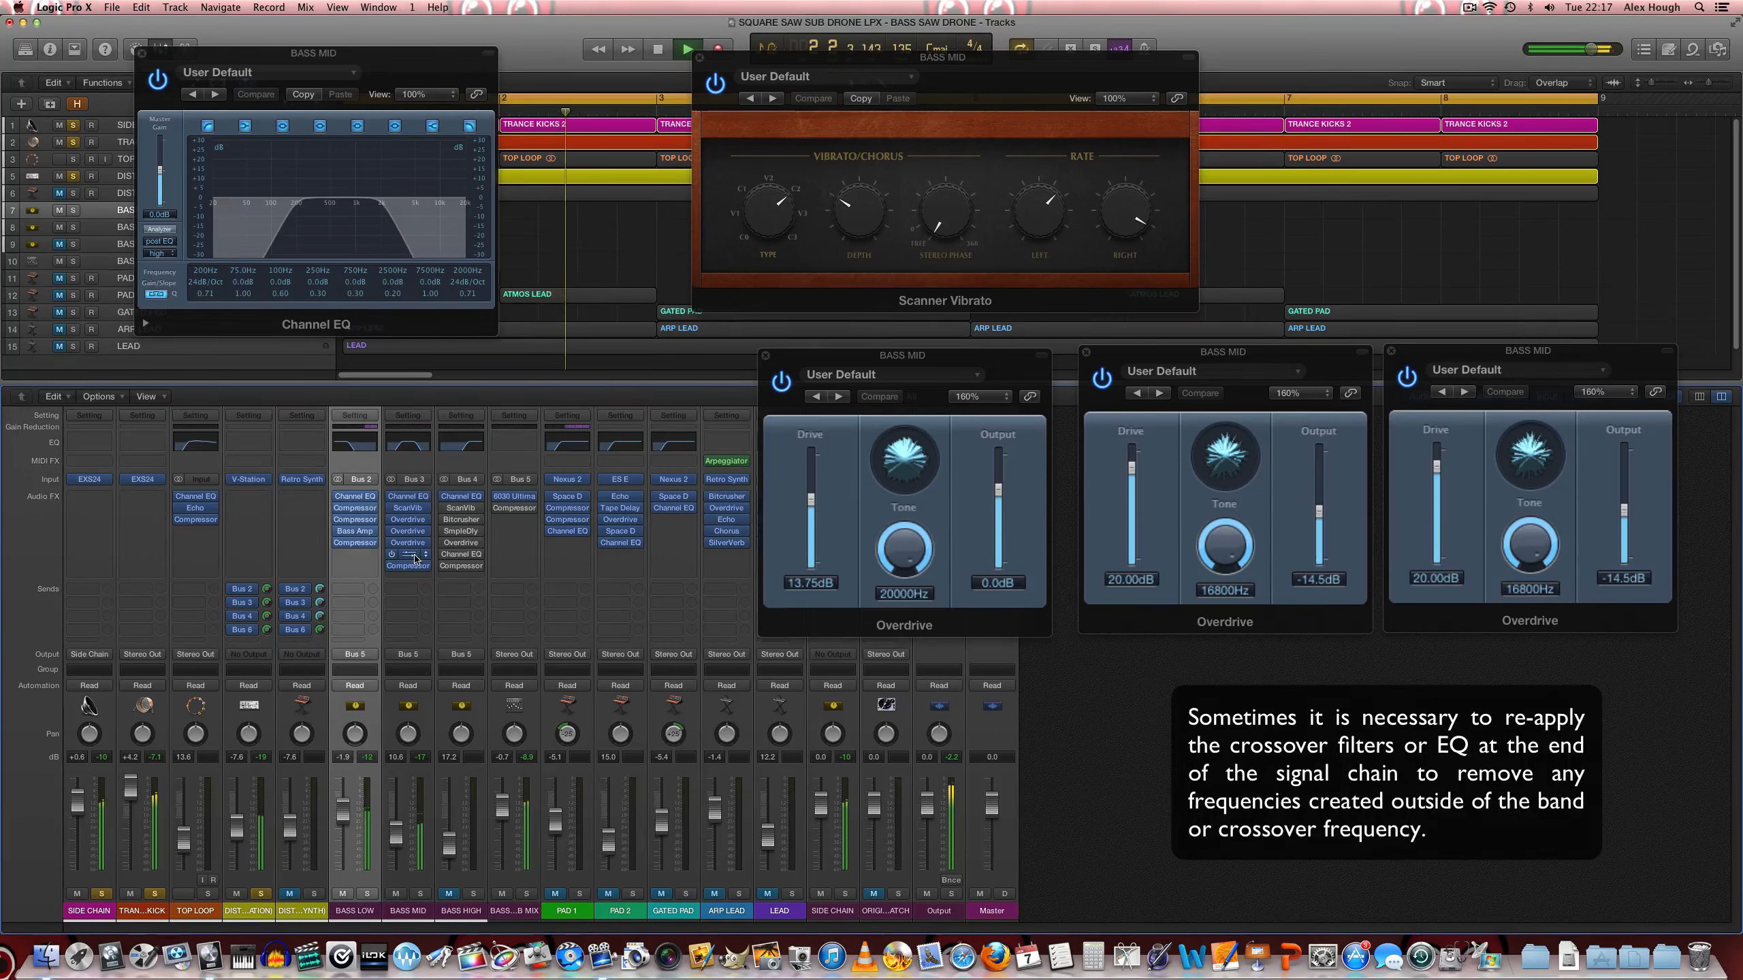
{"action": "left_click", "coordinate": [409, 556]}
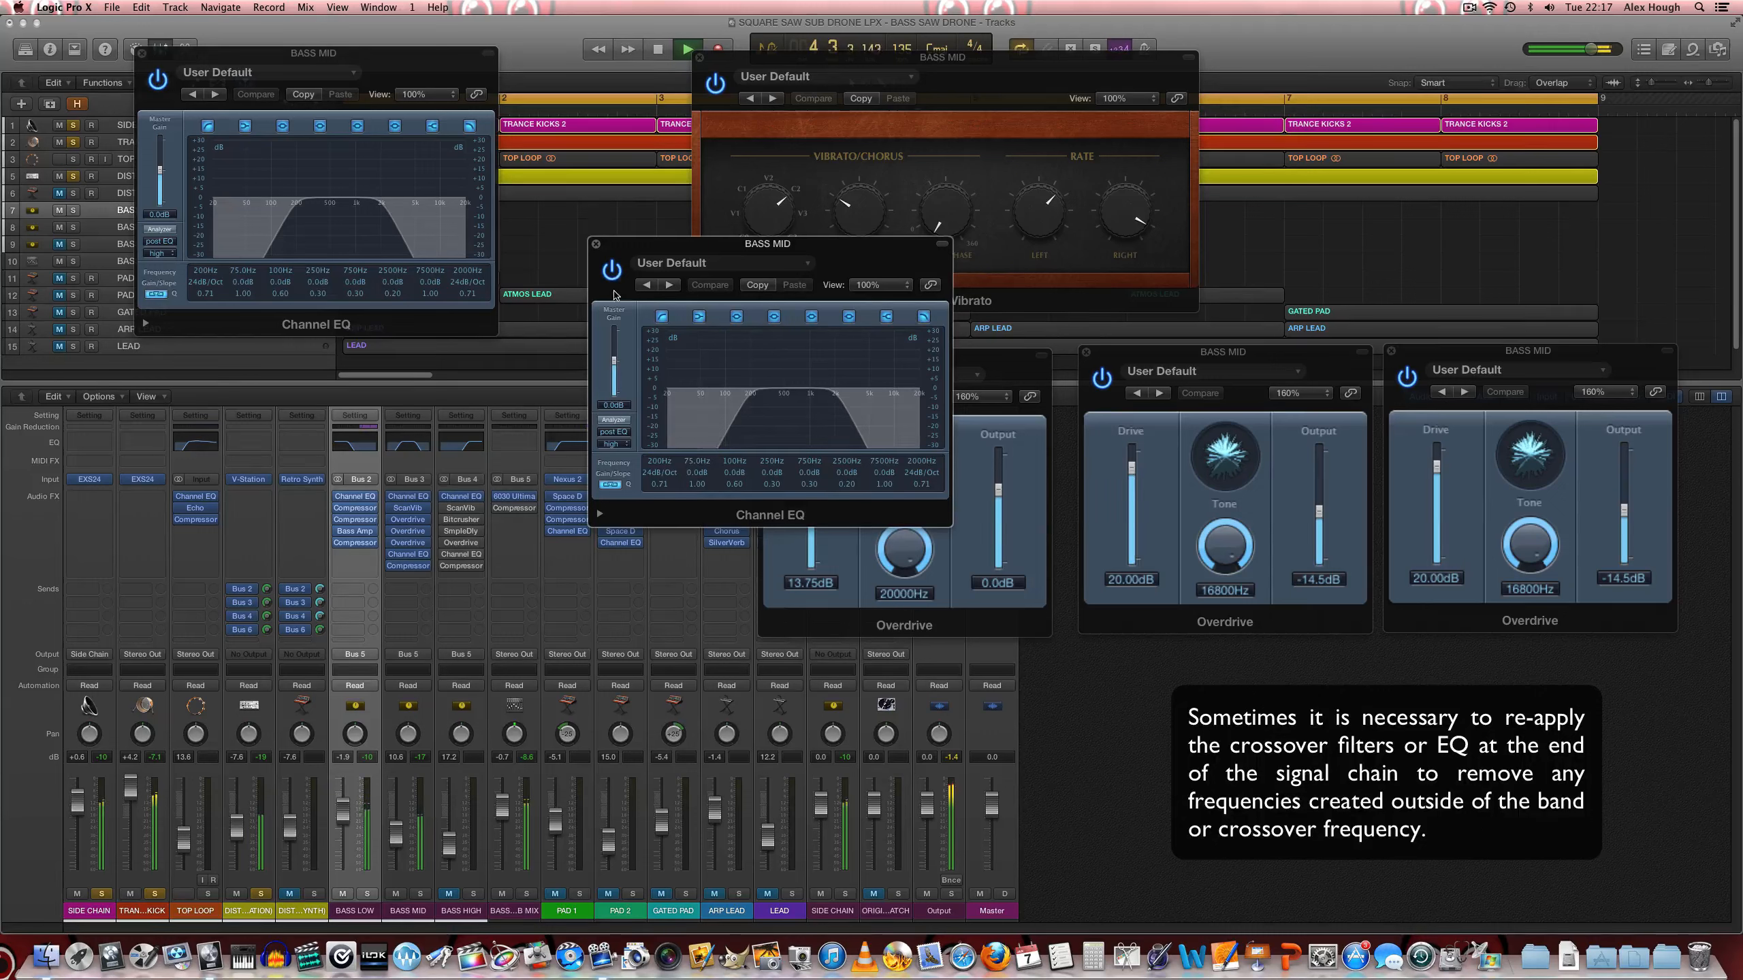
{"action": "left_click", "coordinate": [612, 270]}
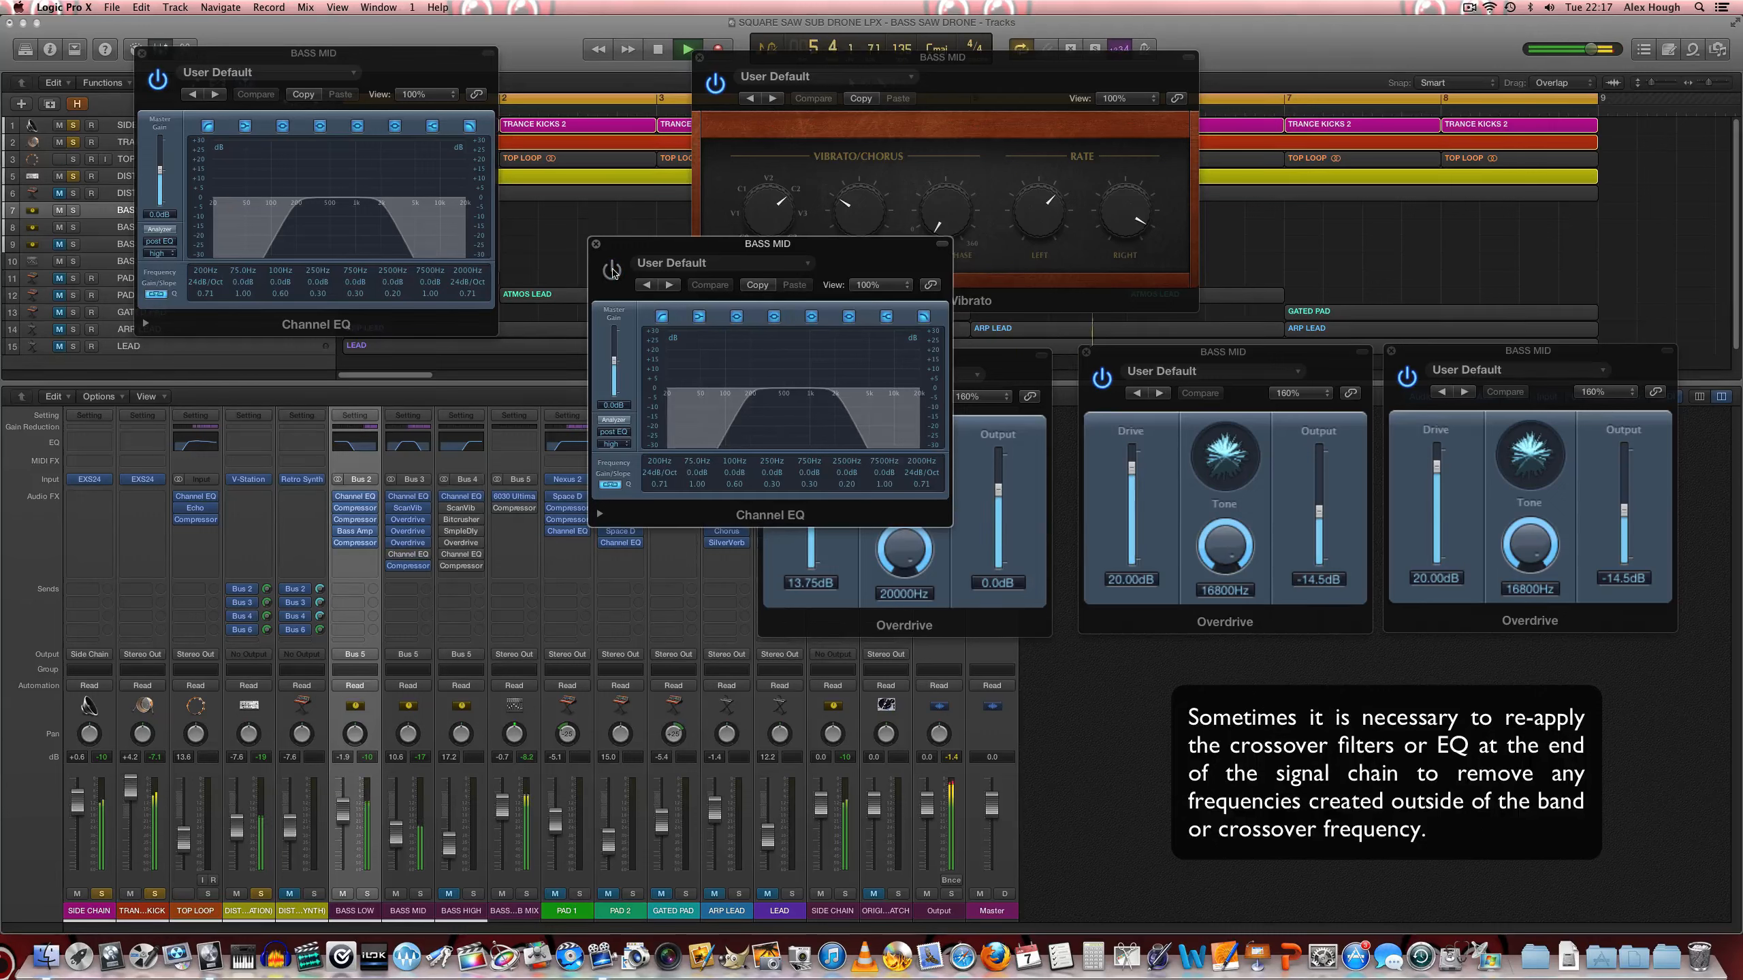
{"action": "left_click", "coordinate": [612, 270]}
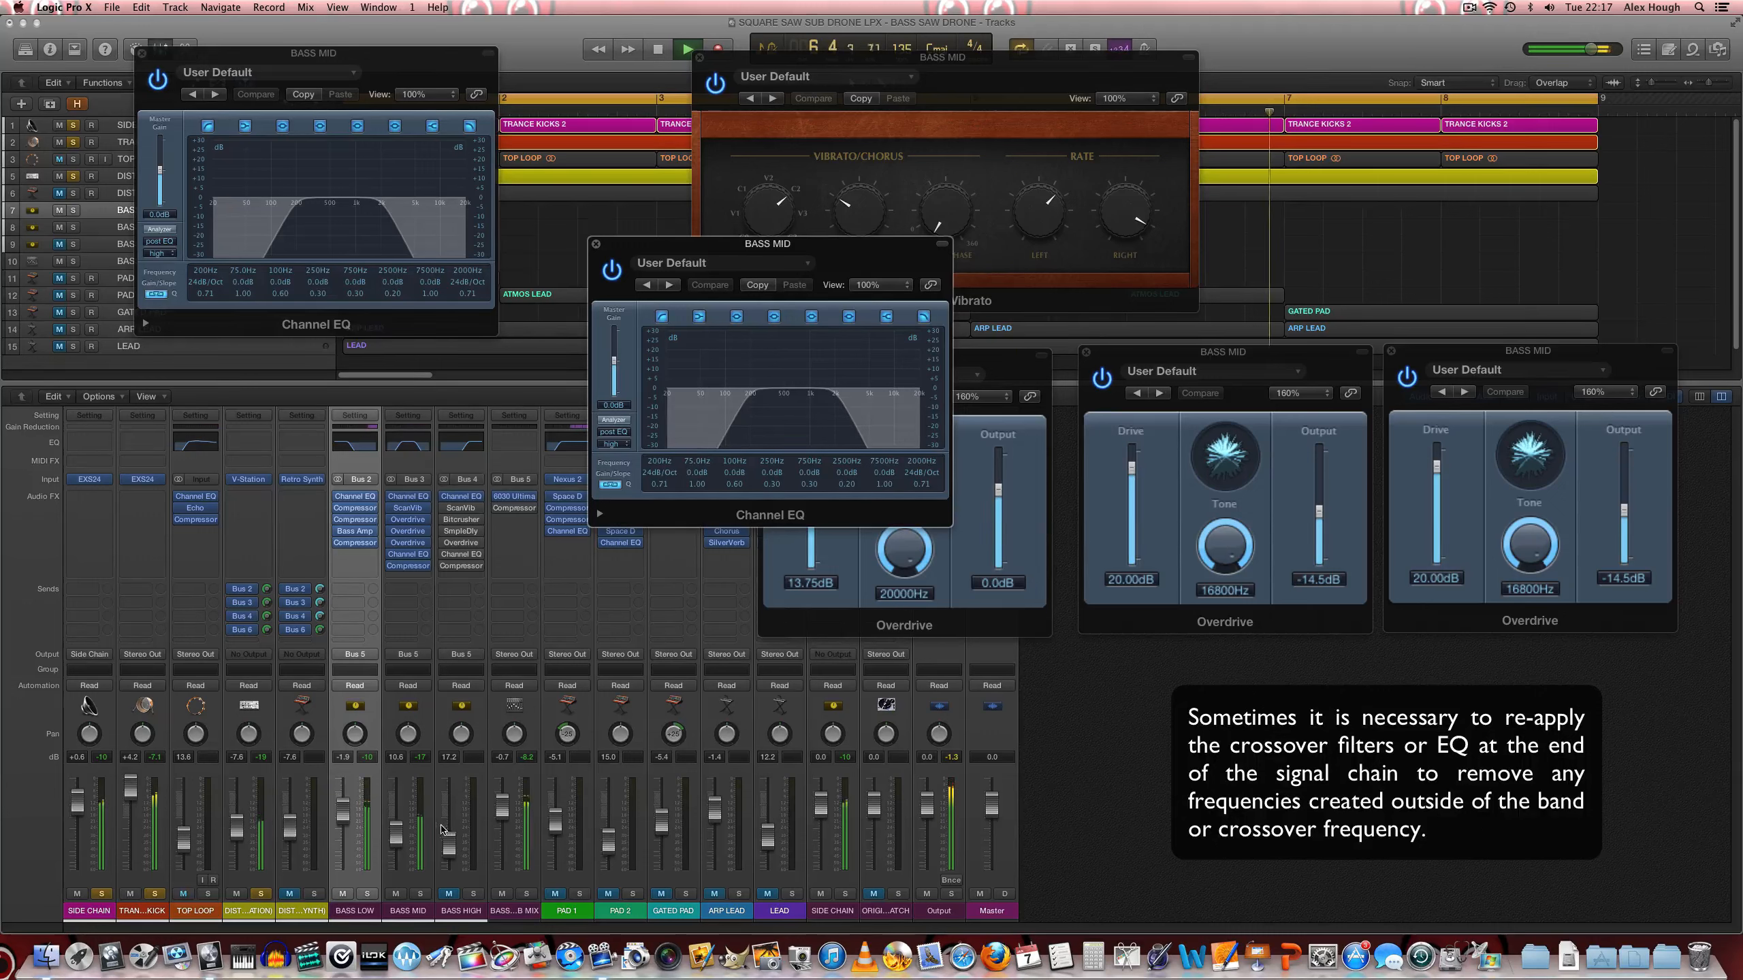
Step: Set the BASS MID fader to -10.4 dB and close the copied Channel EQ window
{"action": "left_click_drag", "start_coordinate": [400, 834], "coordinate": [401, 832]}
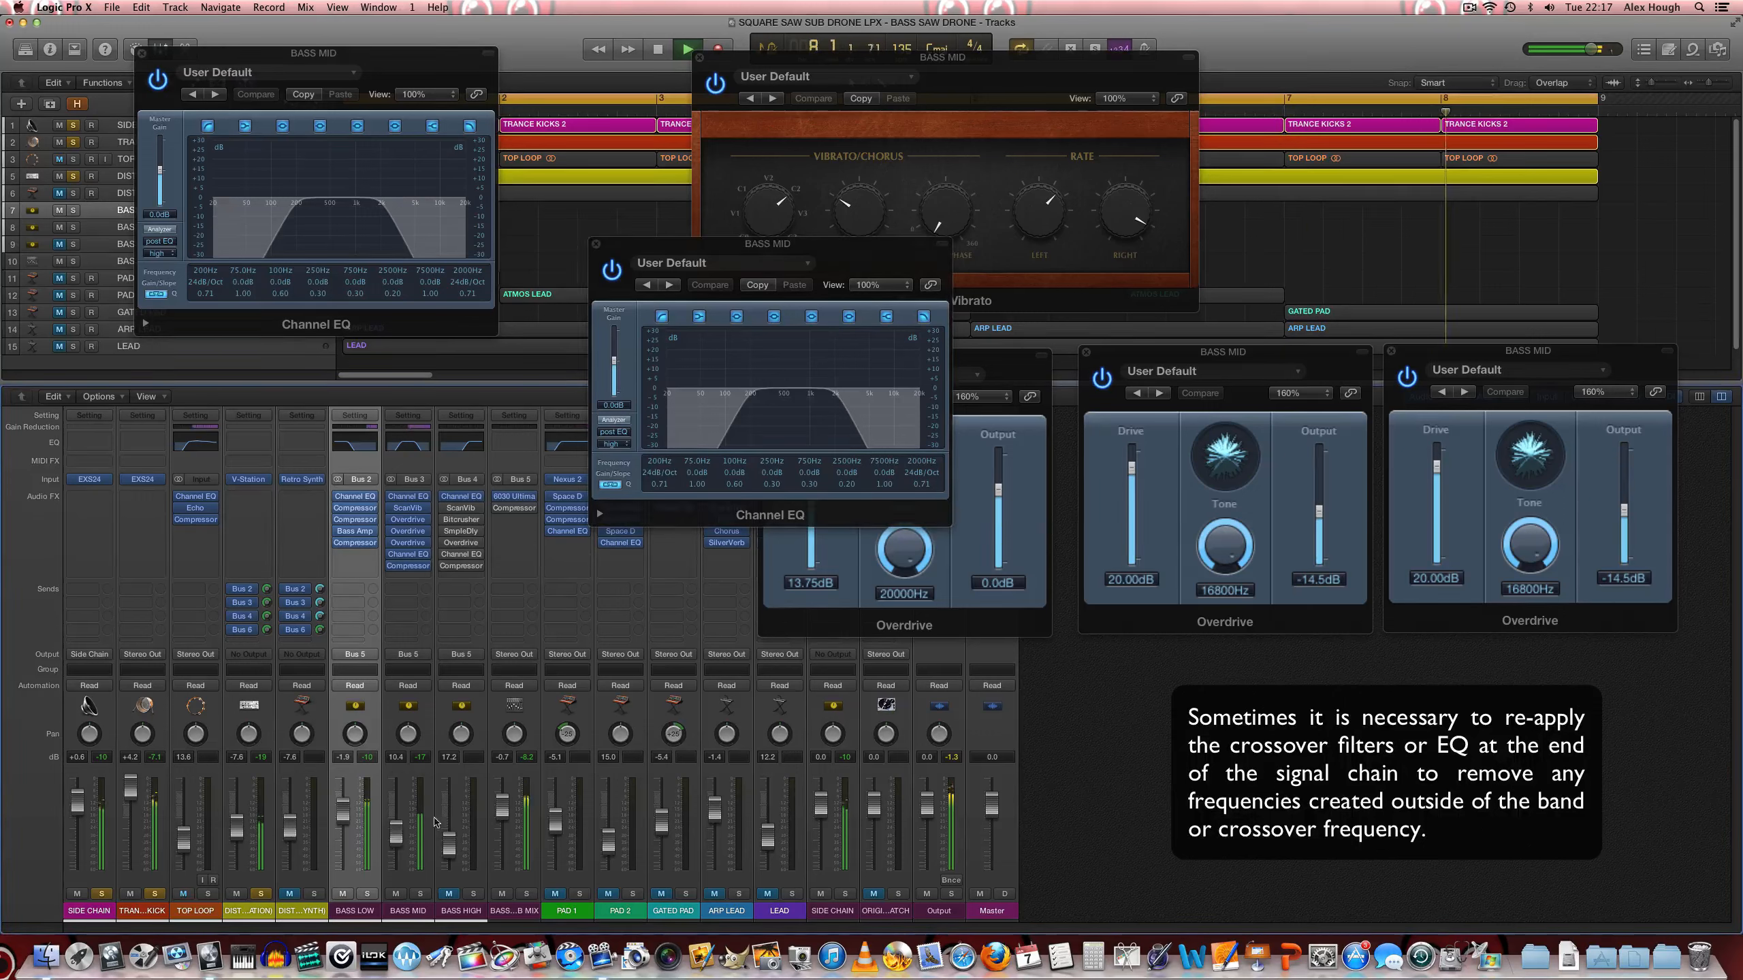
{"action": "key", "text": "space"}
{"action": "left_click", "coordinate": [596, 244]}
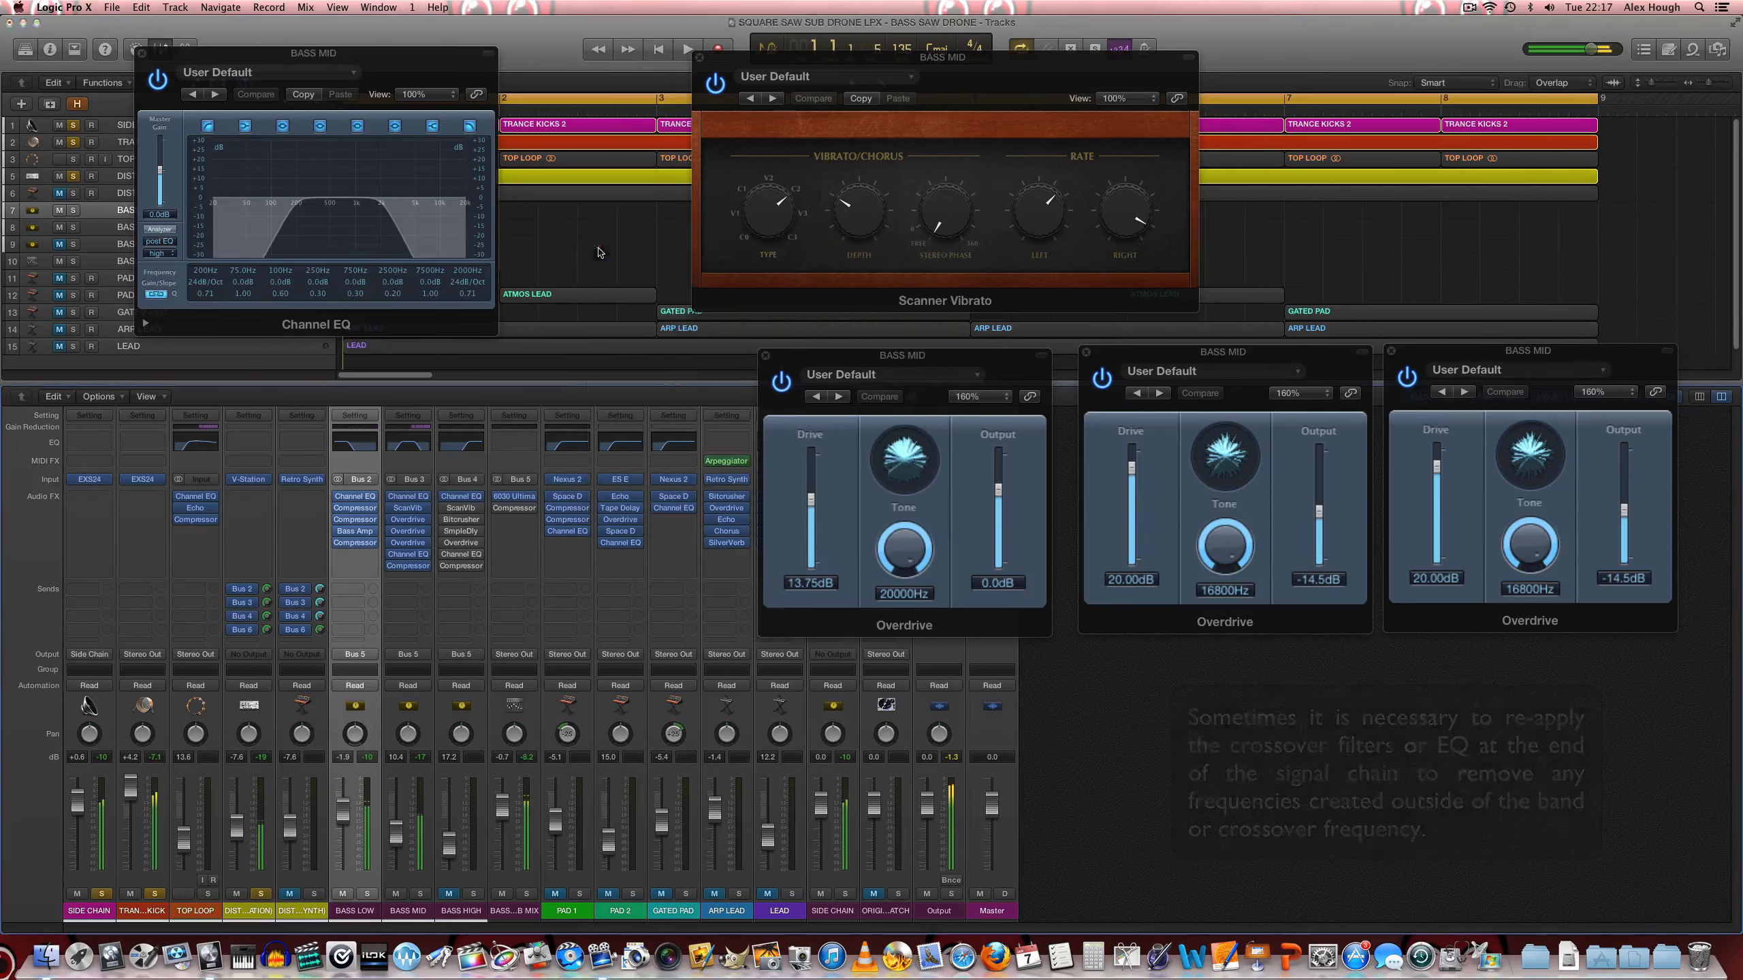
Step: Mute BASS LOW and BASS MID, and set the BASS HIGH fader to -14.4 dB
{"action": "left_click", "coordinate": [395, 894]}
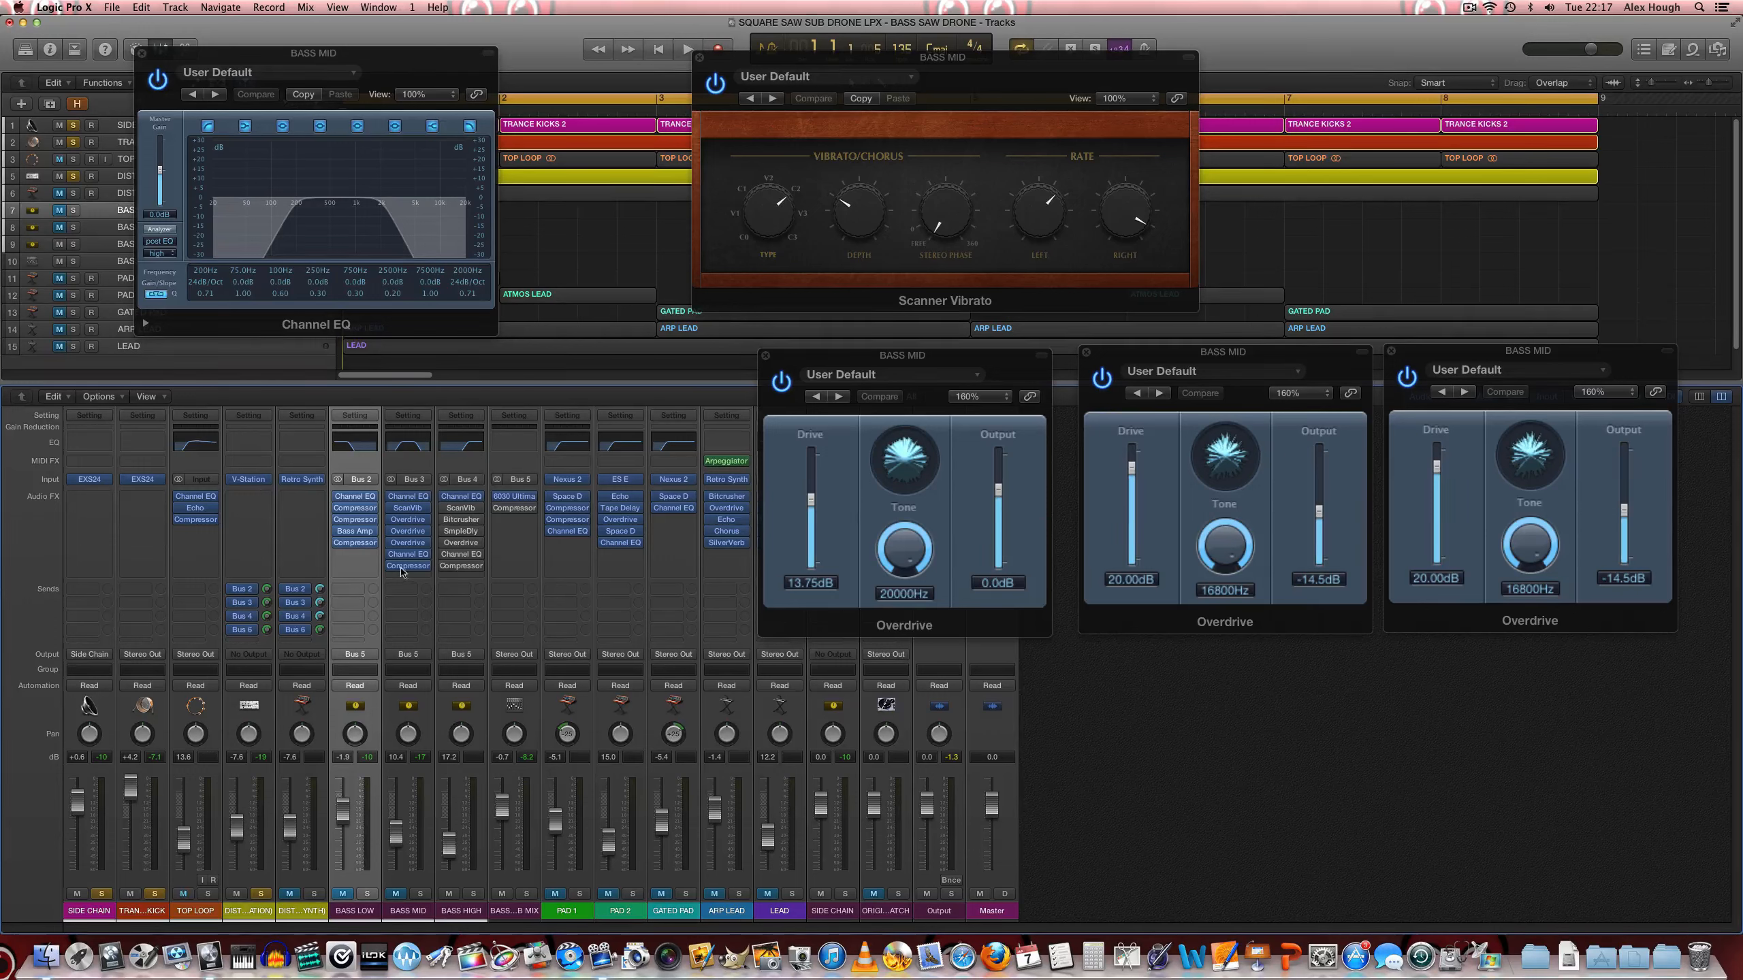
{"action": "mouse_move", "coordinate": [420, 513]}
{"action": "left_click_drag", "start_coordinate": [455, 854], "coordinate": [452, 847]}
Step: Close the three Overdrive windows and the Scanner Vibrato window of BASS MID
{"action": "left_click", "coordinate": [766, 355]}
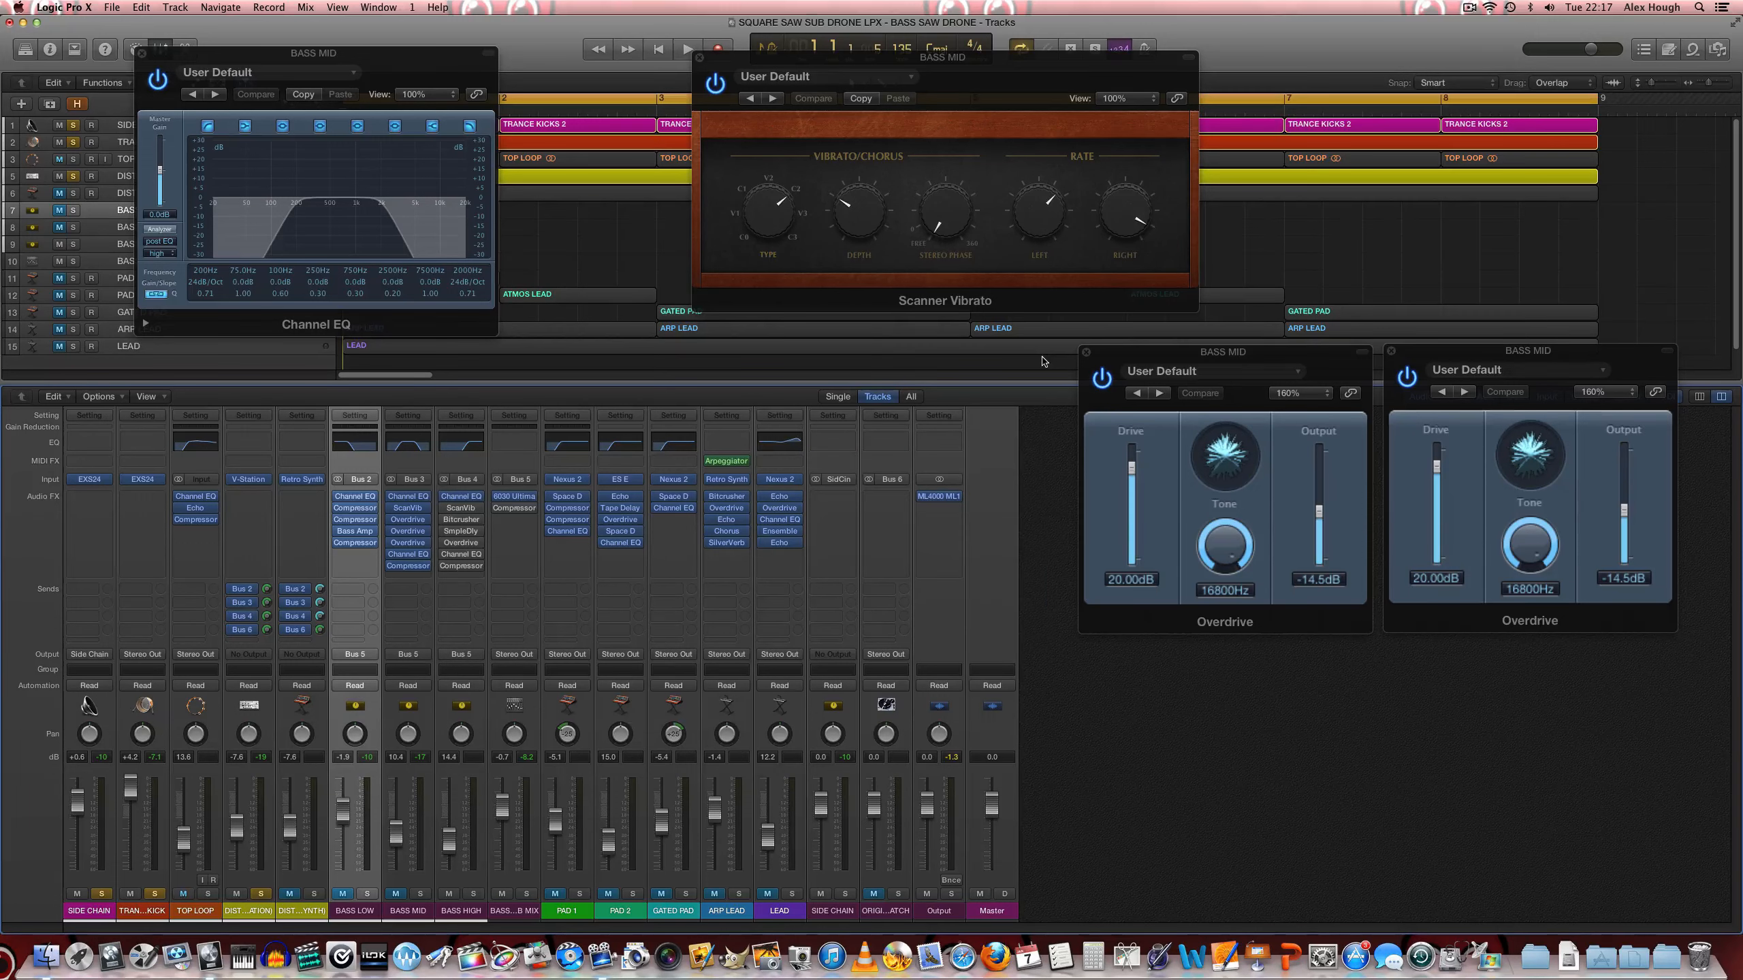
{"action": "left_click", "coordinate": [1085, 352]}
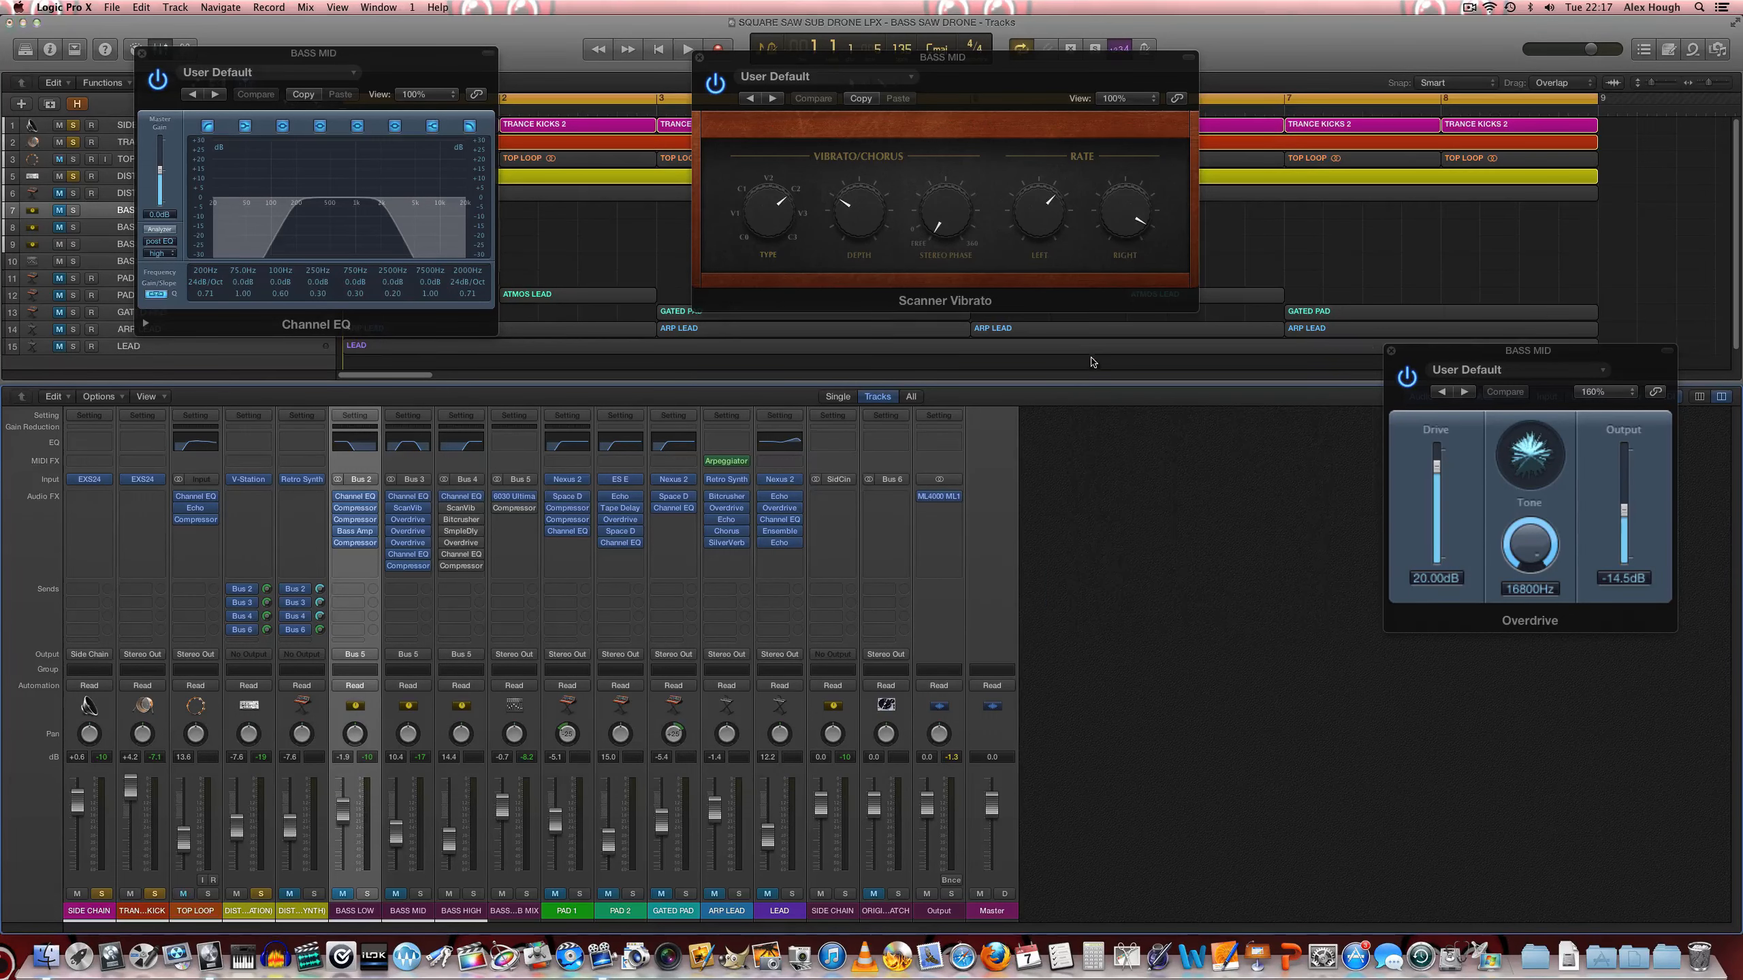
{"action": "left_click", "coordinate": [1388, 351]}
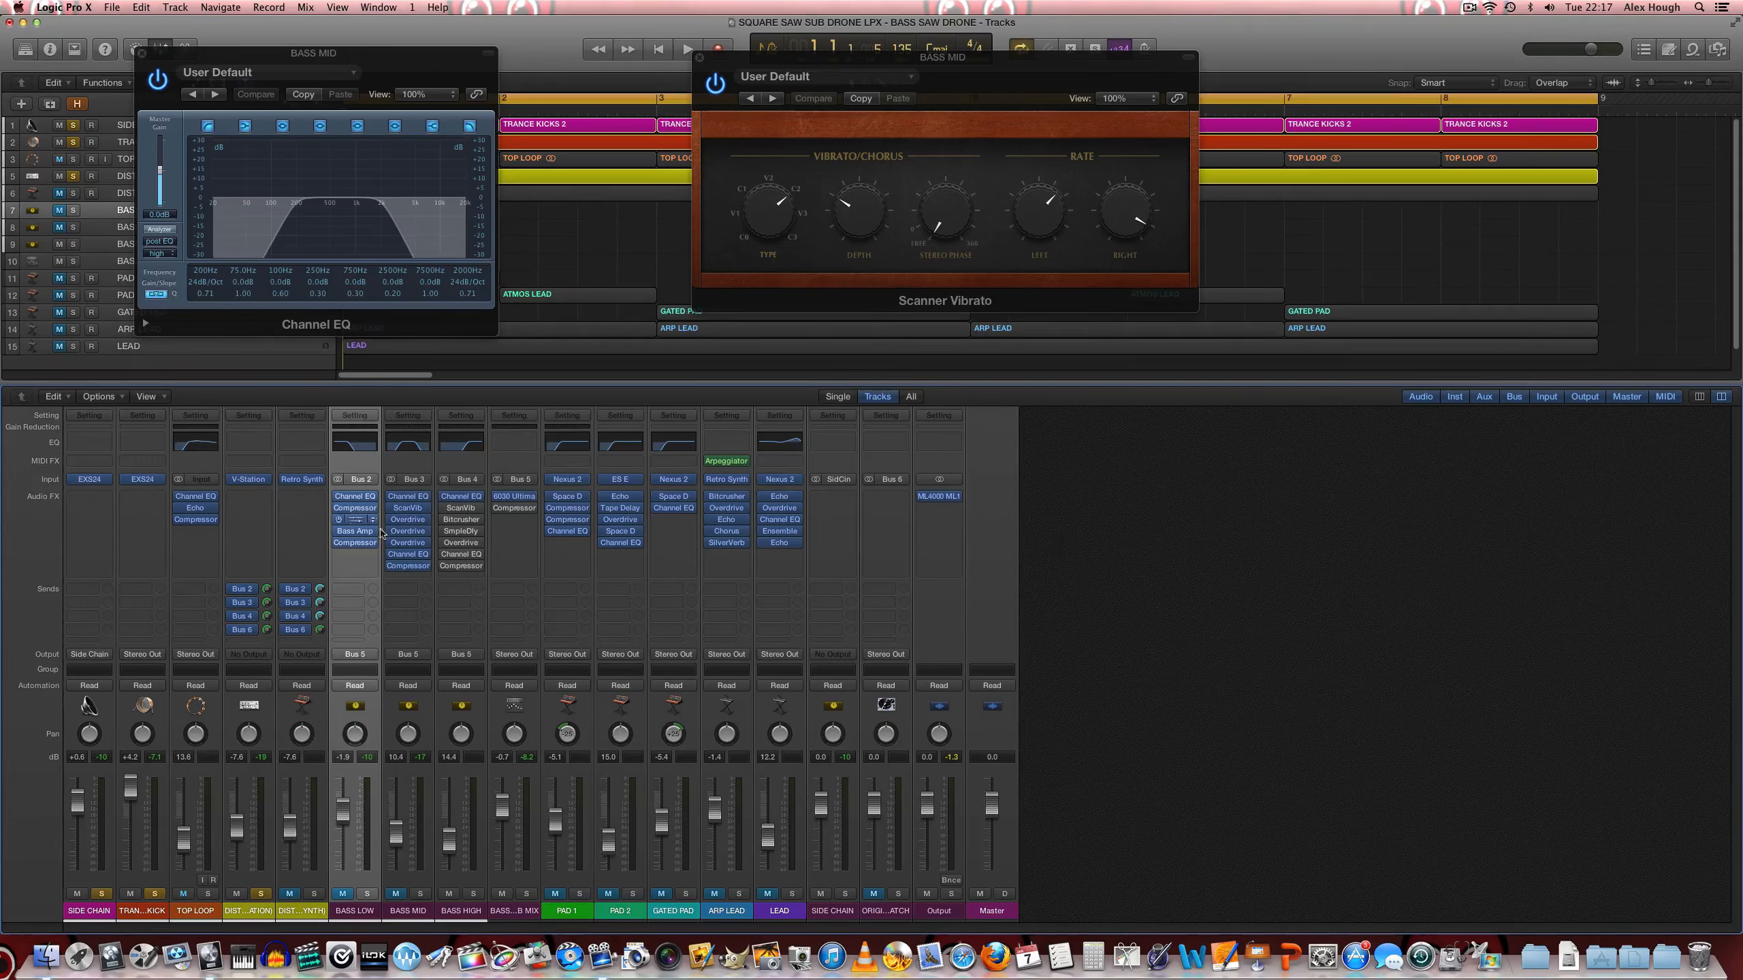
{"action": "mouse_move", "coordinate": [408, 543]}
{"action": "mouse_move", "coordinate": [1113, 224]}
{"action": "mouse_move", "coordinate": [849, 231]}
{"action": "left_click_drag", "start_coordinate": [844, 200], "coordinate": [841, 221]}
{"action": "left_click", "coordinate": [699, 58]}
Step: Open the BASS HIGH Scanner Vibrato and Bitcrusher, line their windows up beside the Channel EQ, and view the Bitcrusher's Mix parameter
{"action": "left_click", "coordinate": [461, 509]}
{"action": "left_click_drag", "start_coordinate": [280, 64], "coordinate": [946, 63]}
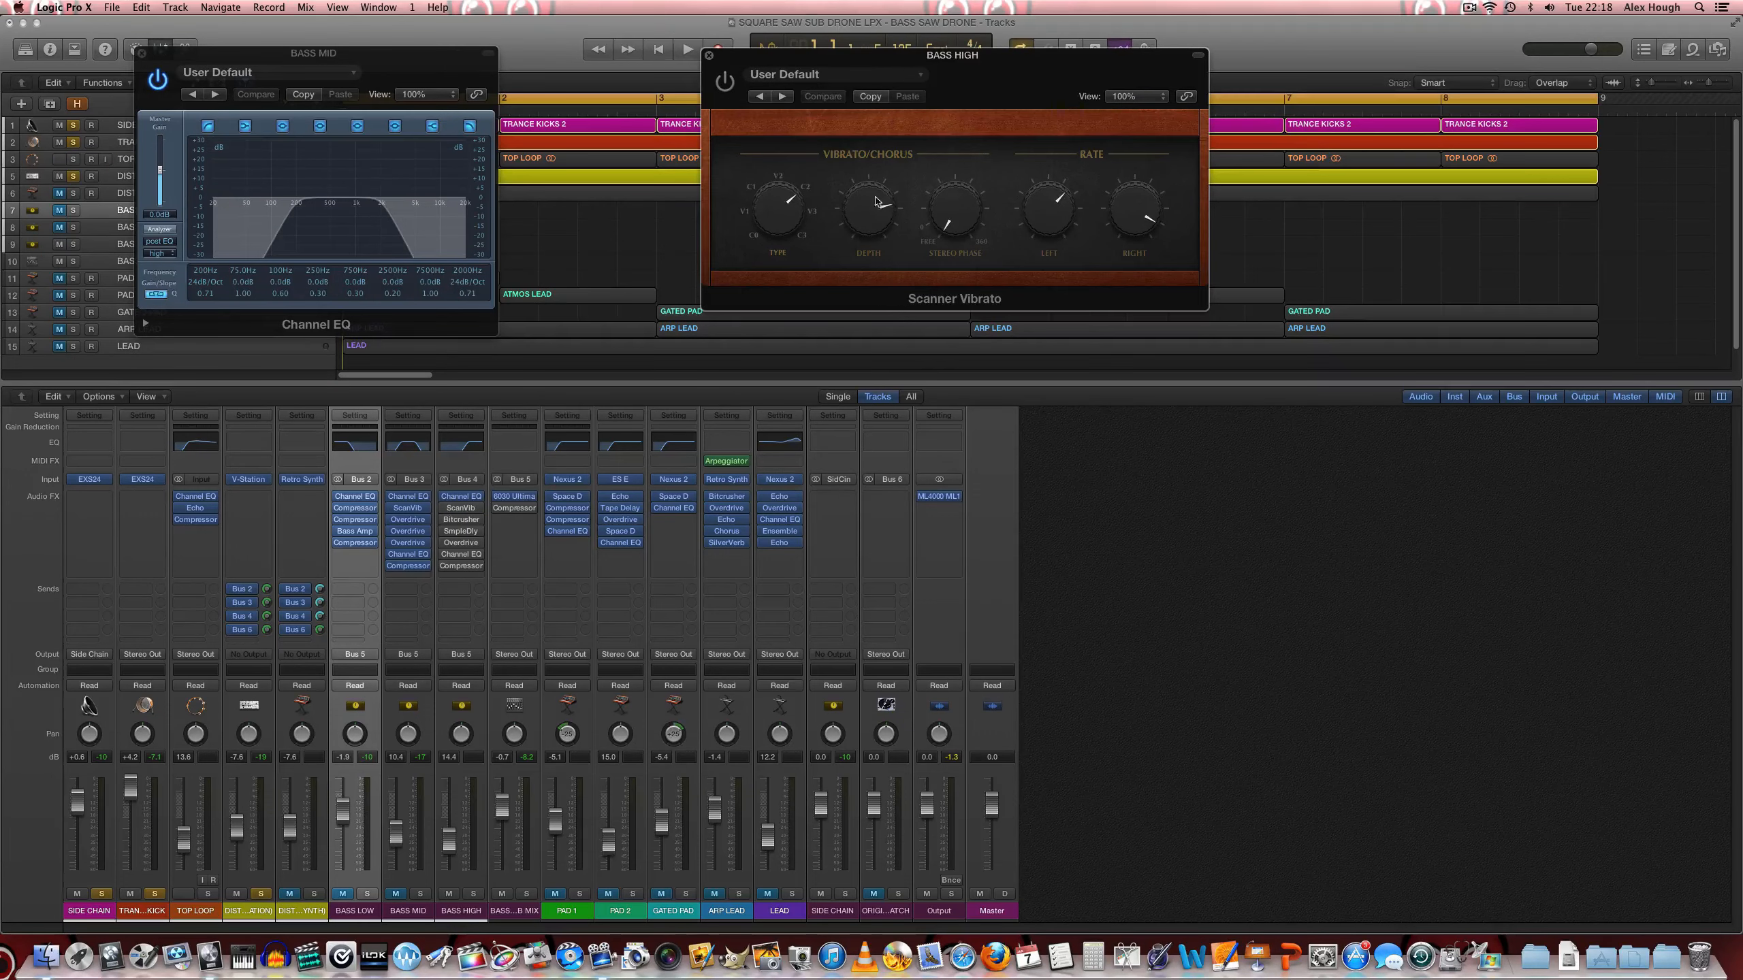
{"action": "left_click", "coordinate": [463, 522]}
{"action": "left_click_drag", "start_coordinate": [162, 56], "coordinate": [1349, 66]}
{"action": "left_click_drag", "start_coordinate": [1101, 63], "coordinate": [1070, 62]}
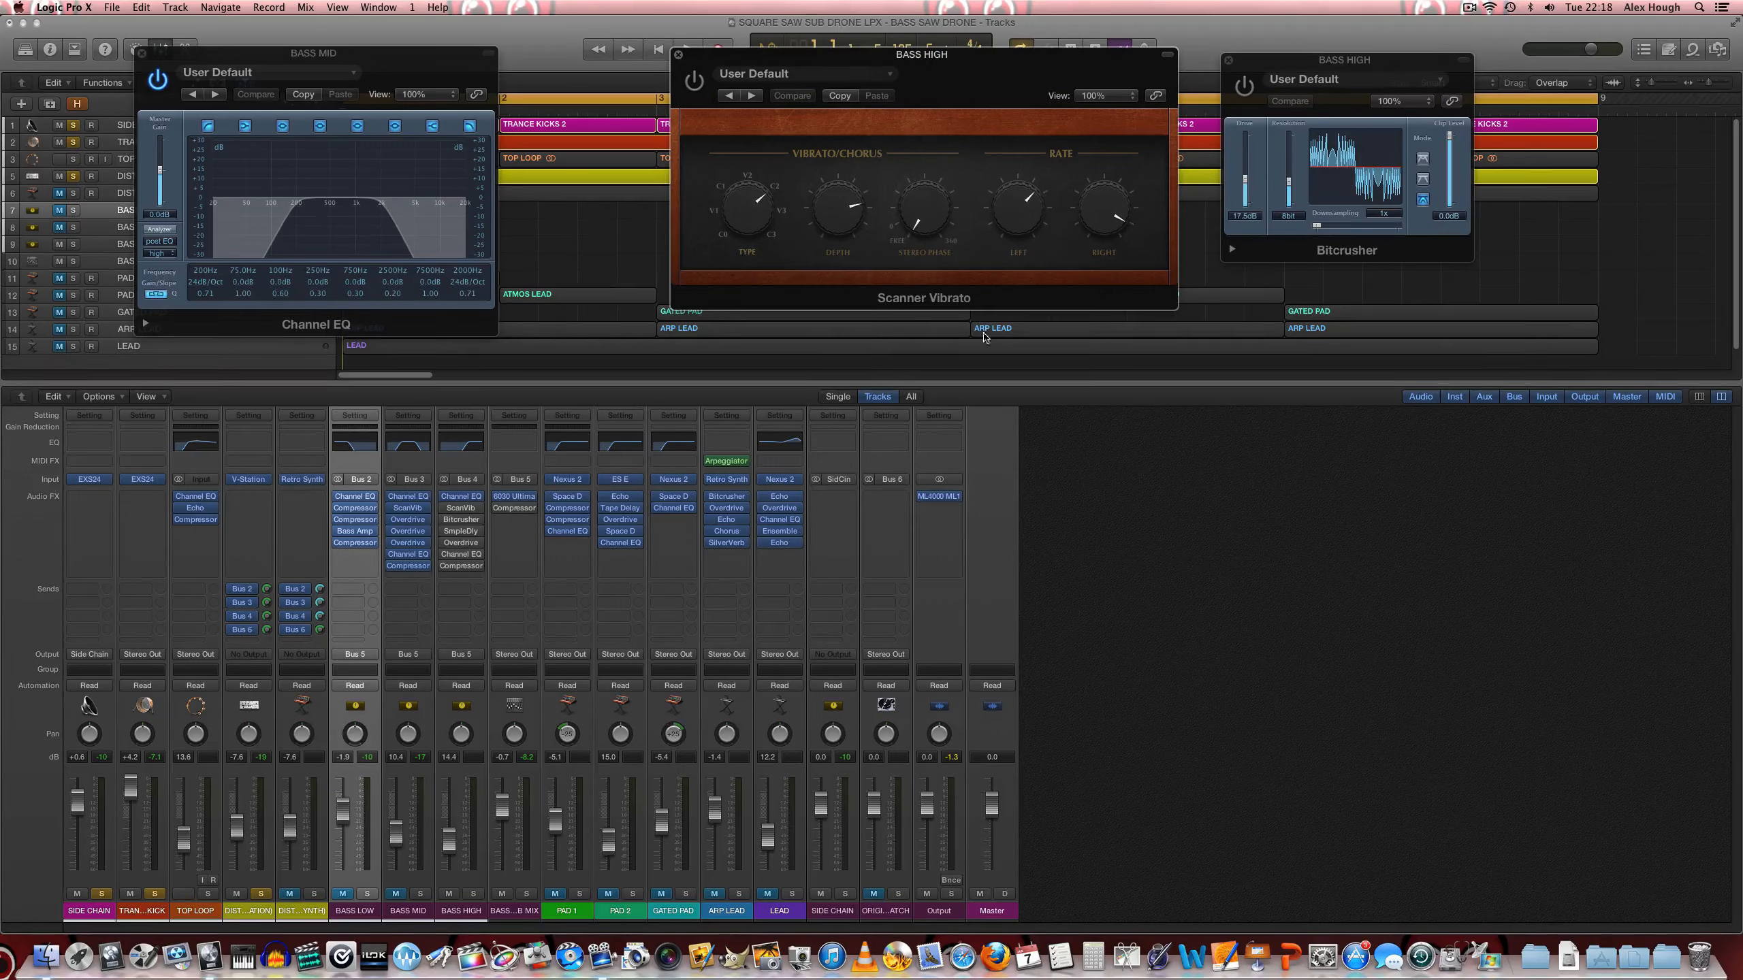
{"action": "left_click", "coordinate": [1233, 250]}
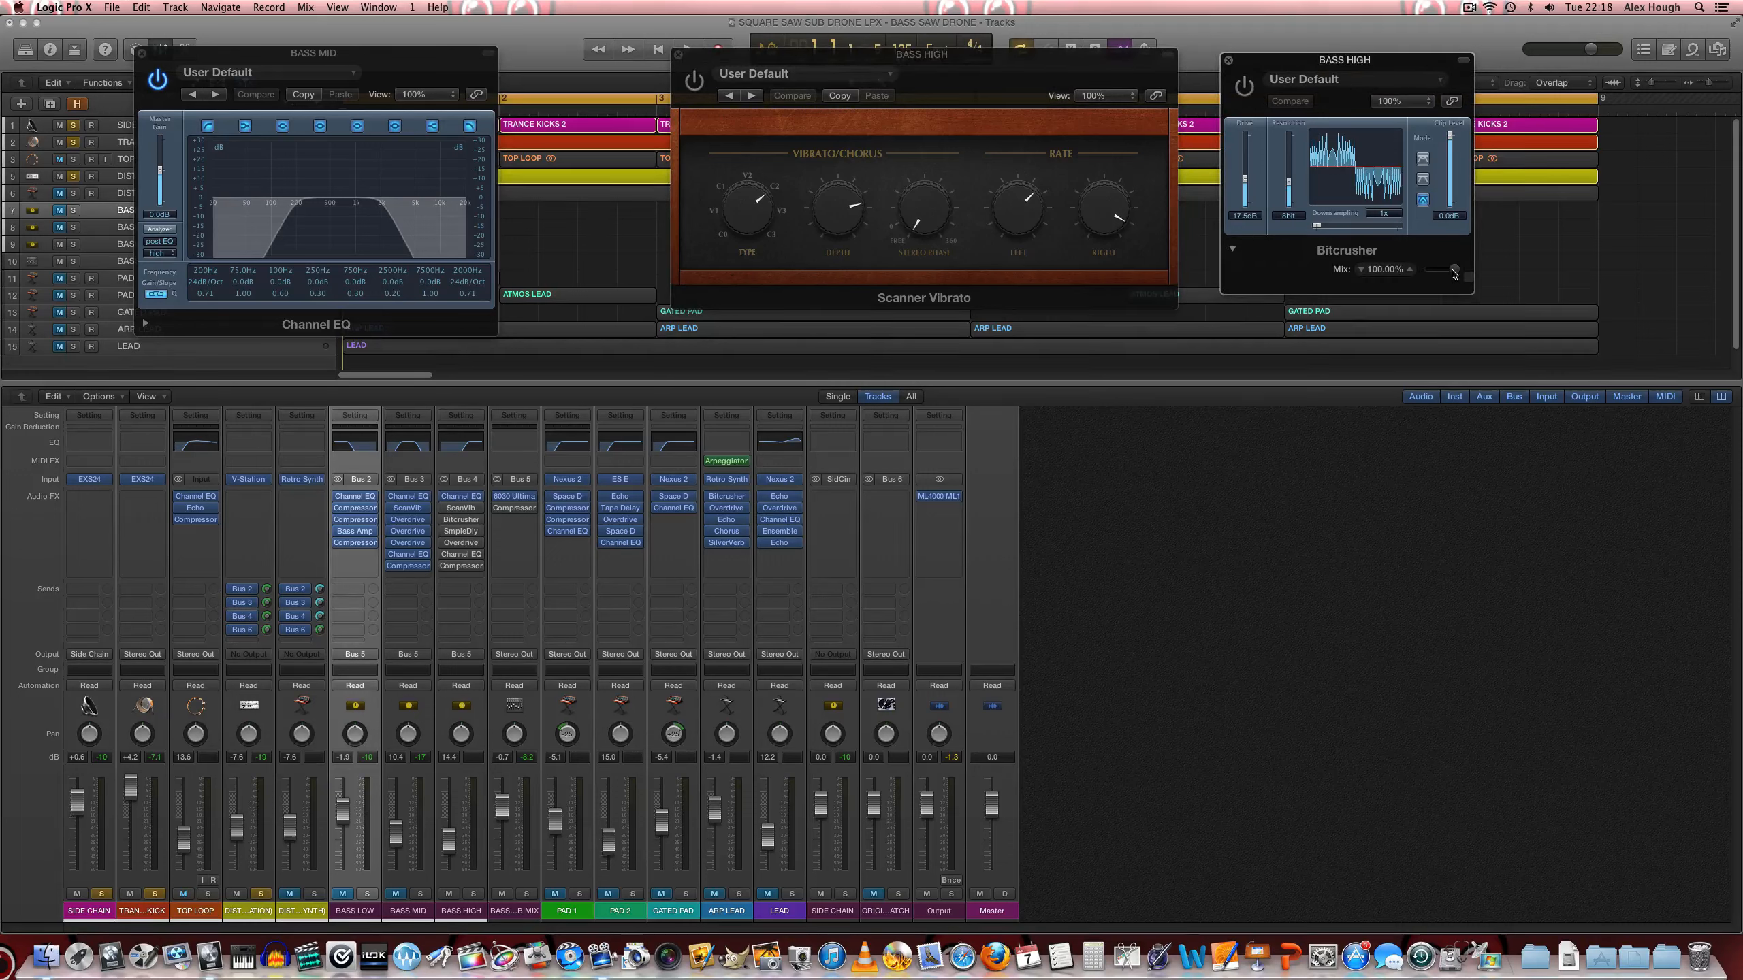
{"action": "left_click", "coordinate": [1233, 250]}
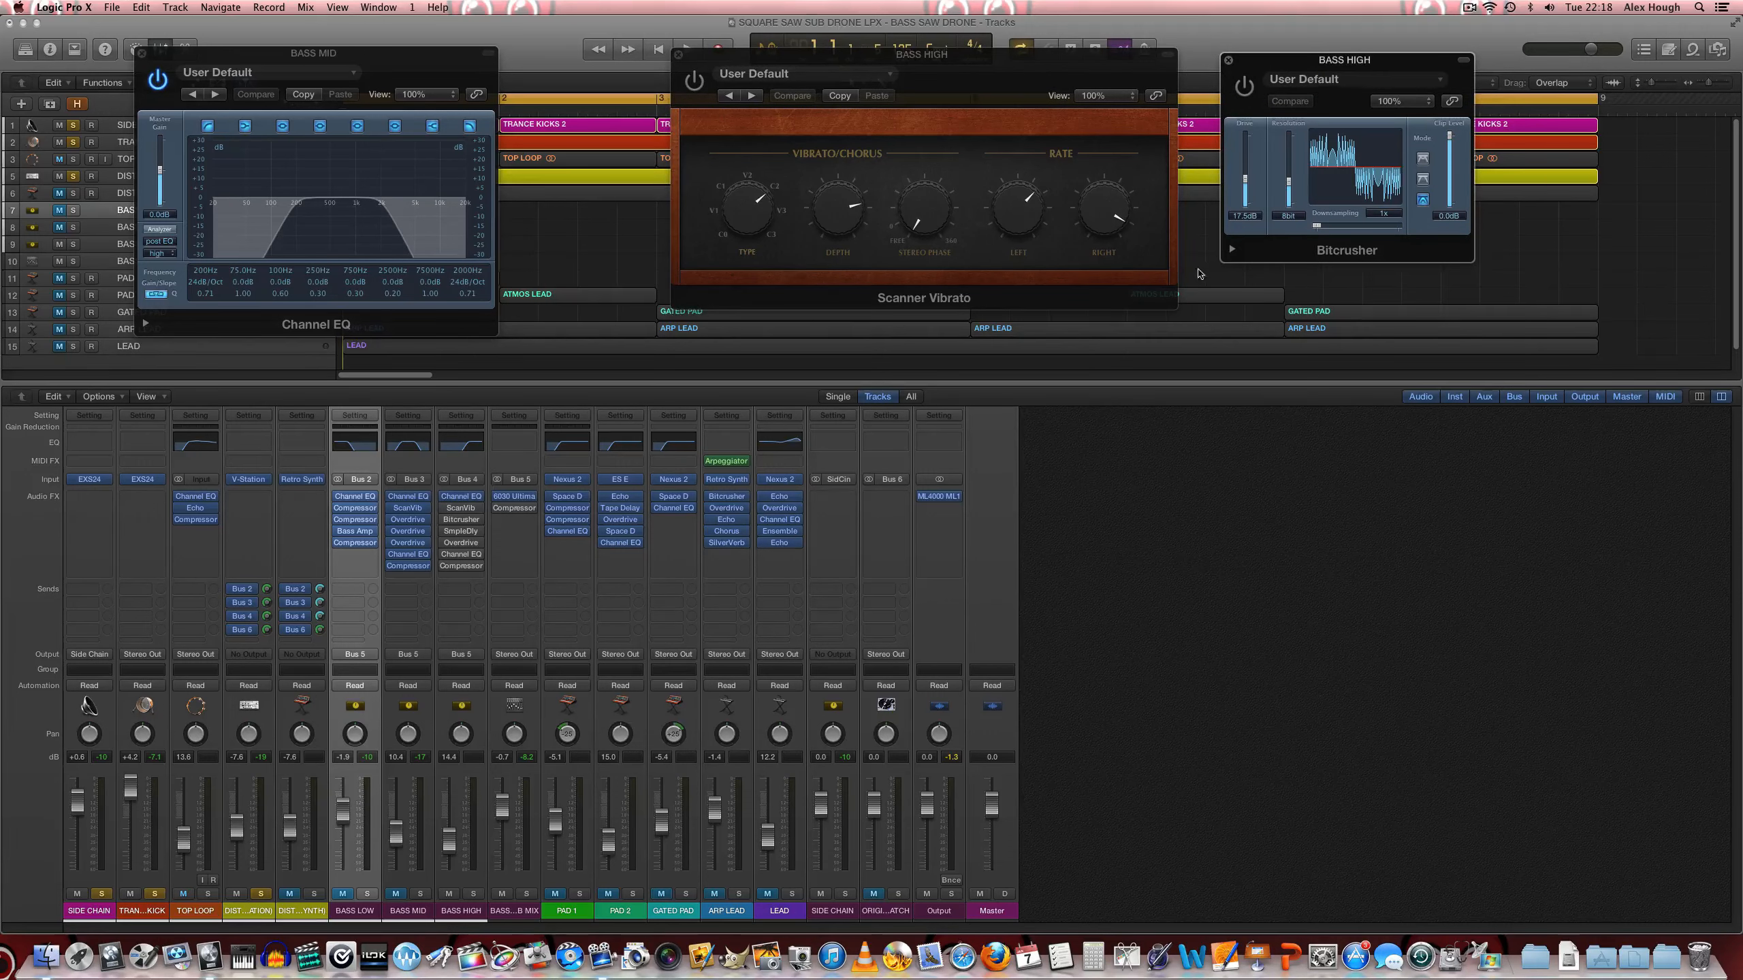
Step: Open the BASS HIGH Sample Delay and first Overdrive, and place their windows below the Scanner Vibrato and Bitcrusher
{"action": "left_click", "coordinate": [460, 533]}
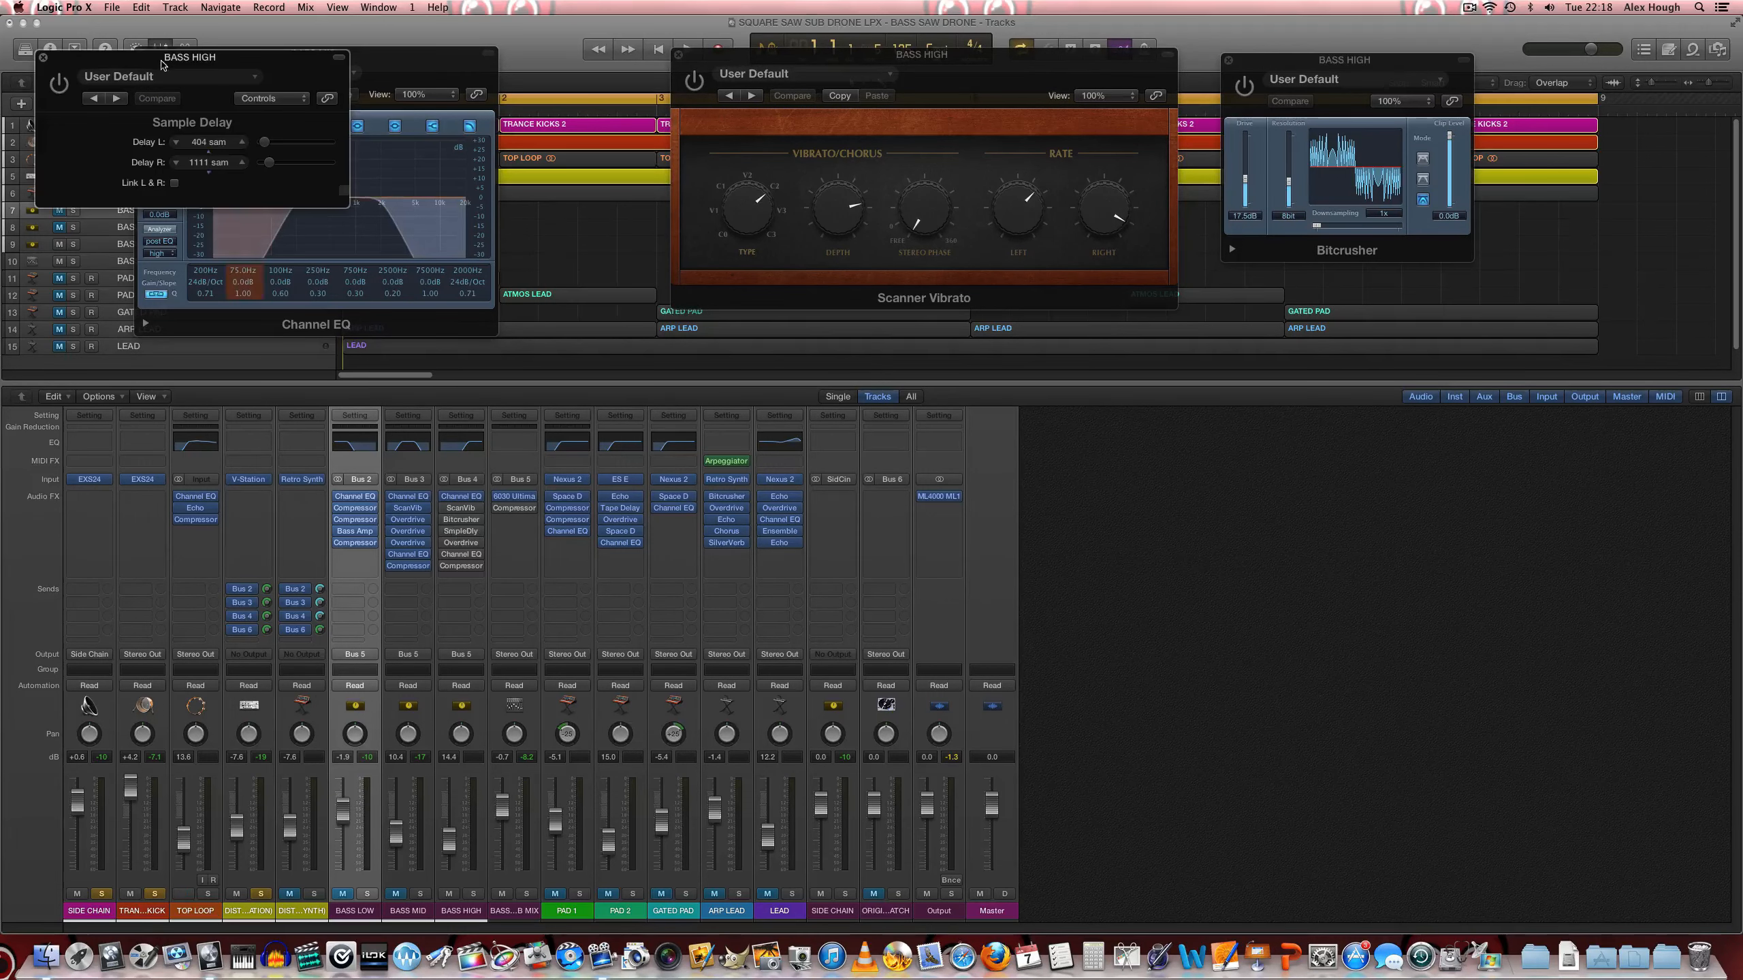
{"action": "left_click_drag", "start_coordinate": [176, 64], "coordinate": [974, 366]}
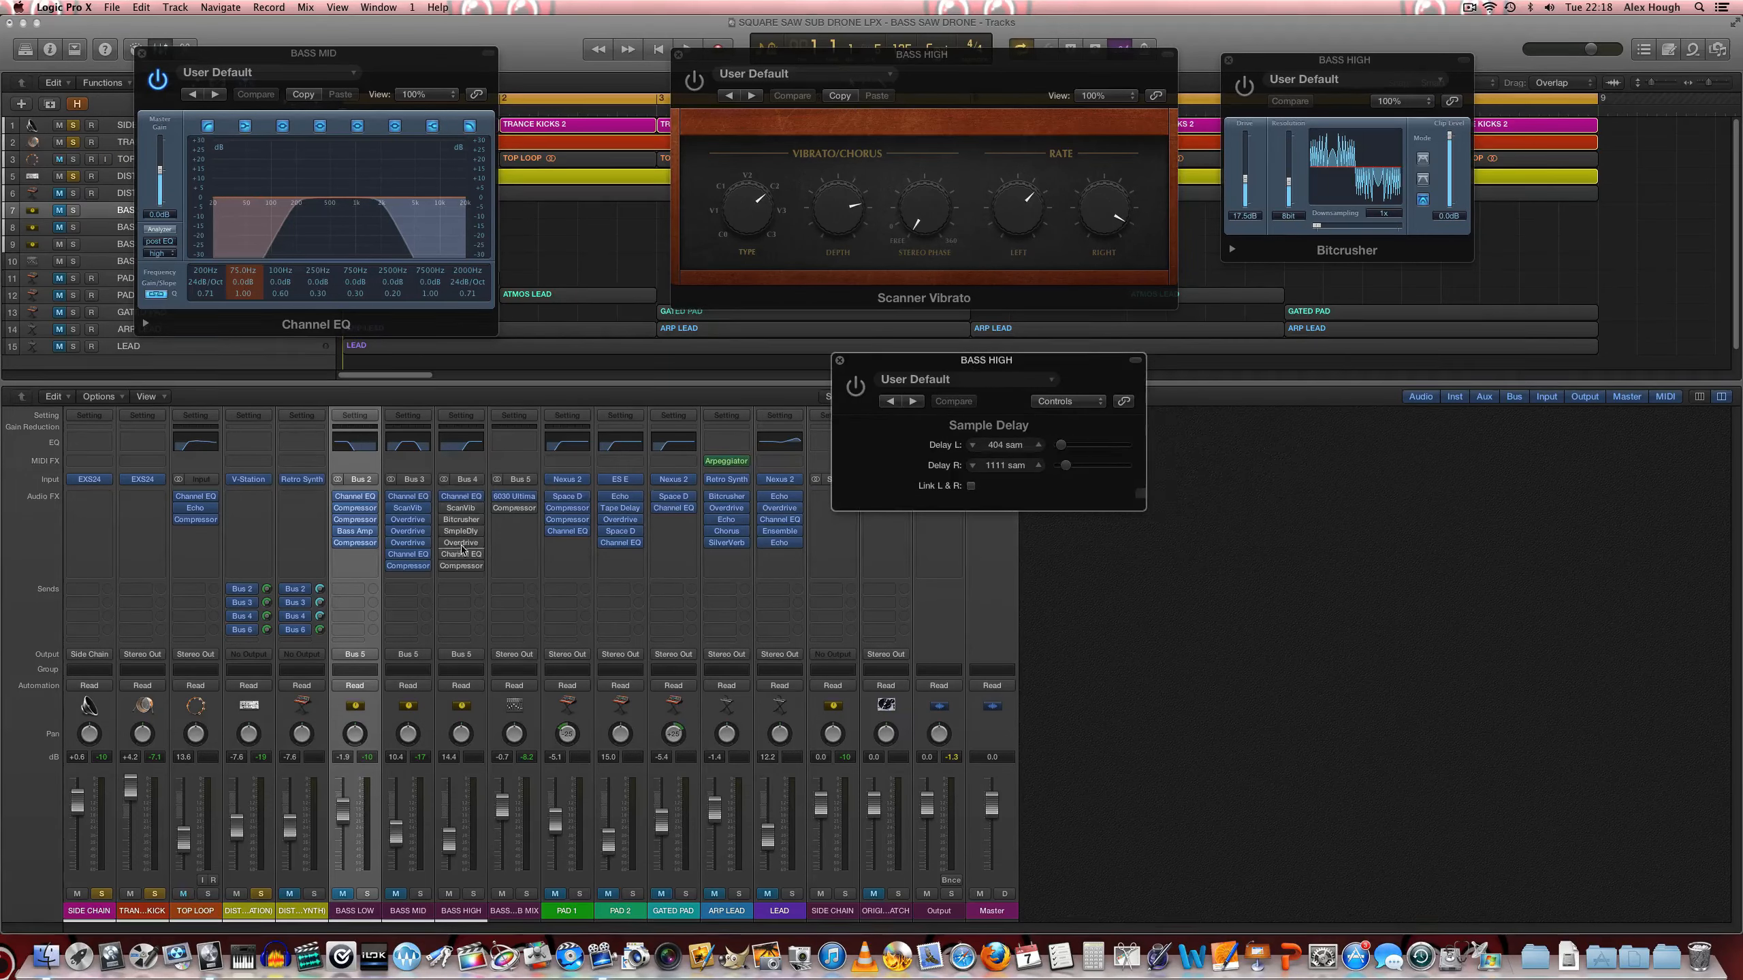
{"action": "left_click", "coordinate": [461, 544]}
{"action": "left_click_drag", "start_coordinate": [174, 62], "coordinate": [1401, 350]}
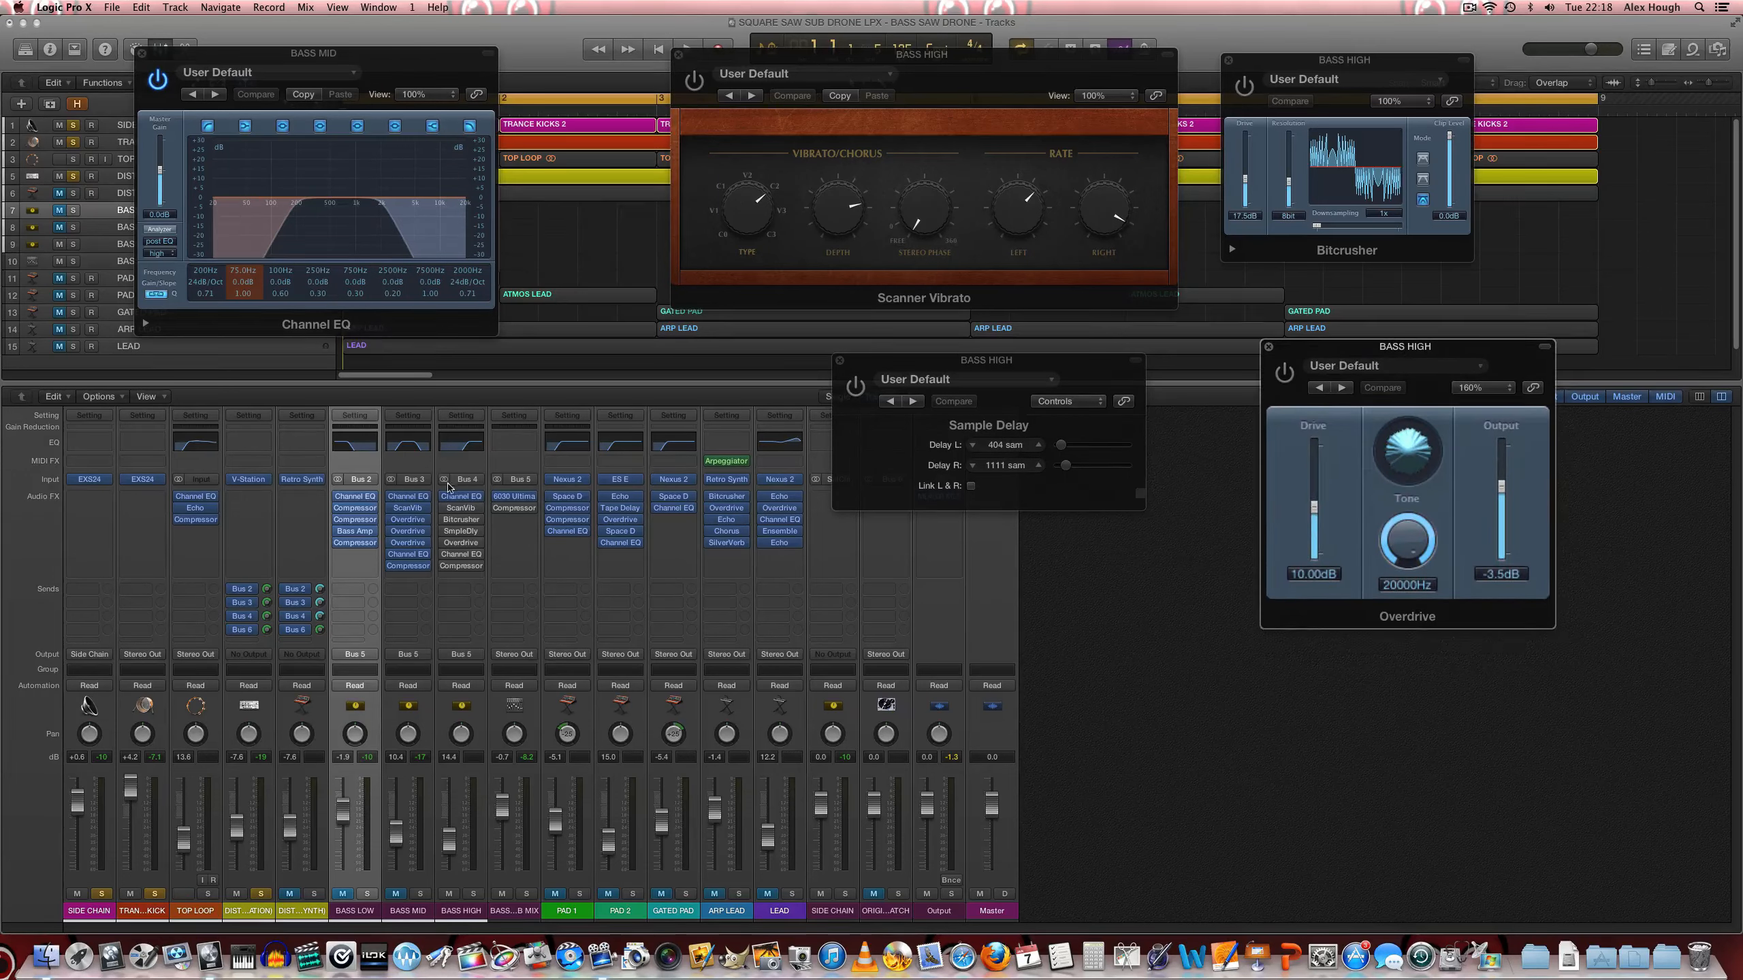
Step: Open the second Channel EQ and the Compressor of BASS HIGH, and arrange both windows over the mixer
{"action": "left_click", "coordinate": [460, 557]}
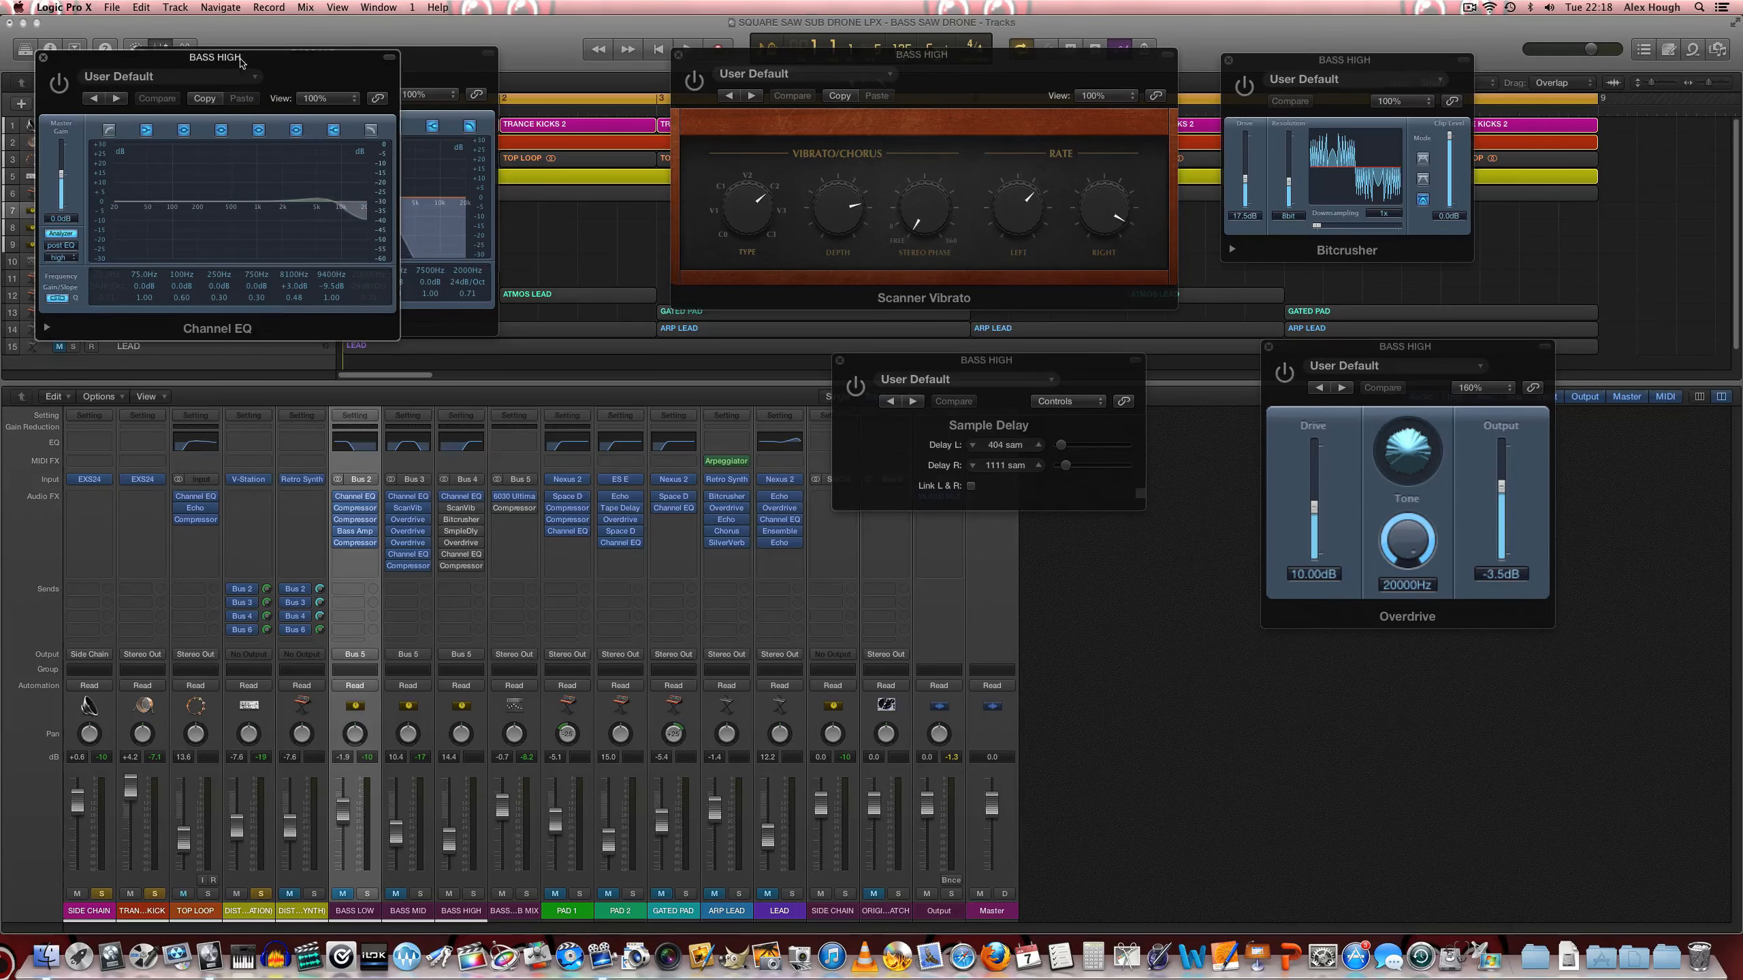
{"action": "left_click_drag", "start_coordinate": [247, 53], "coordinate": [953, 458]}
{"action": "left_click_drag", "start_coordinate": [1016, 514], "coordinate": [1138, 594]}
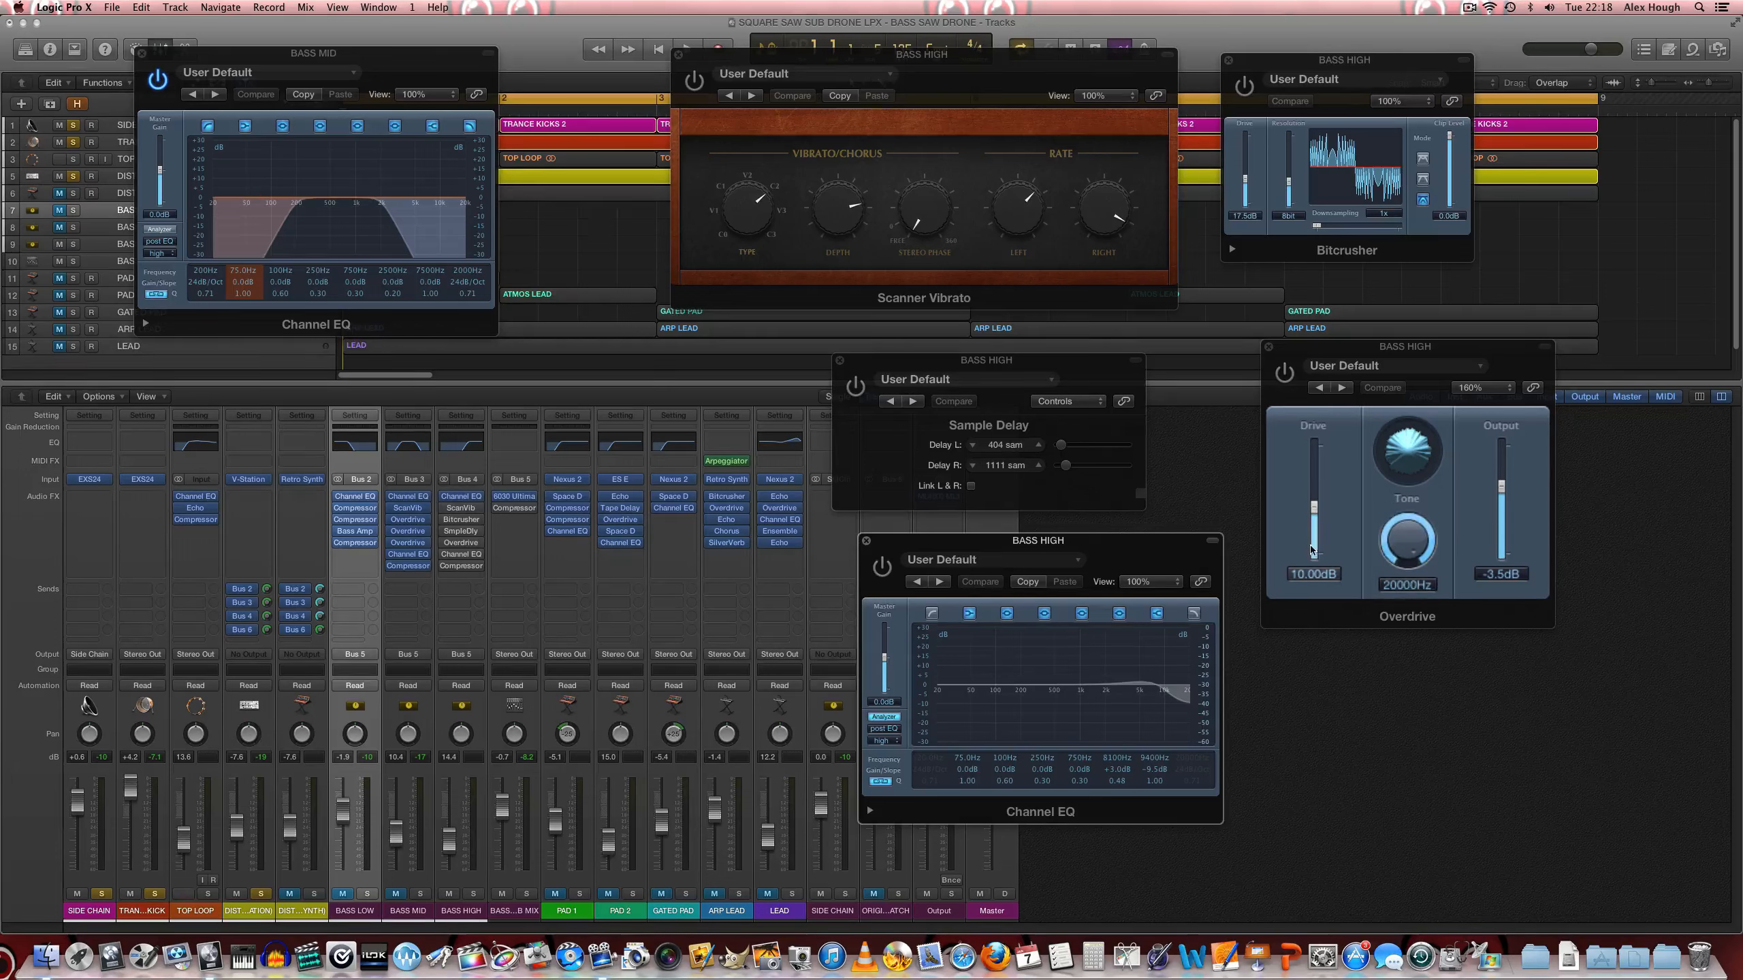
{"action": "left_click", "coordinate": [460, 566]}
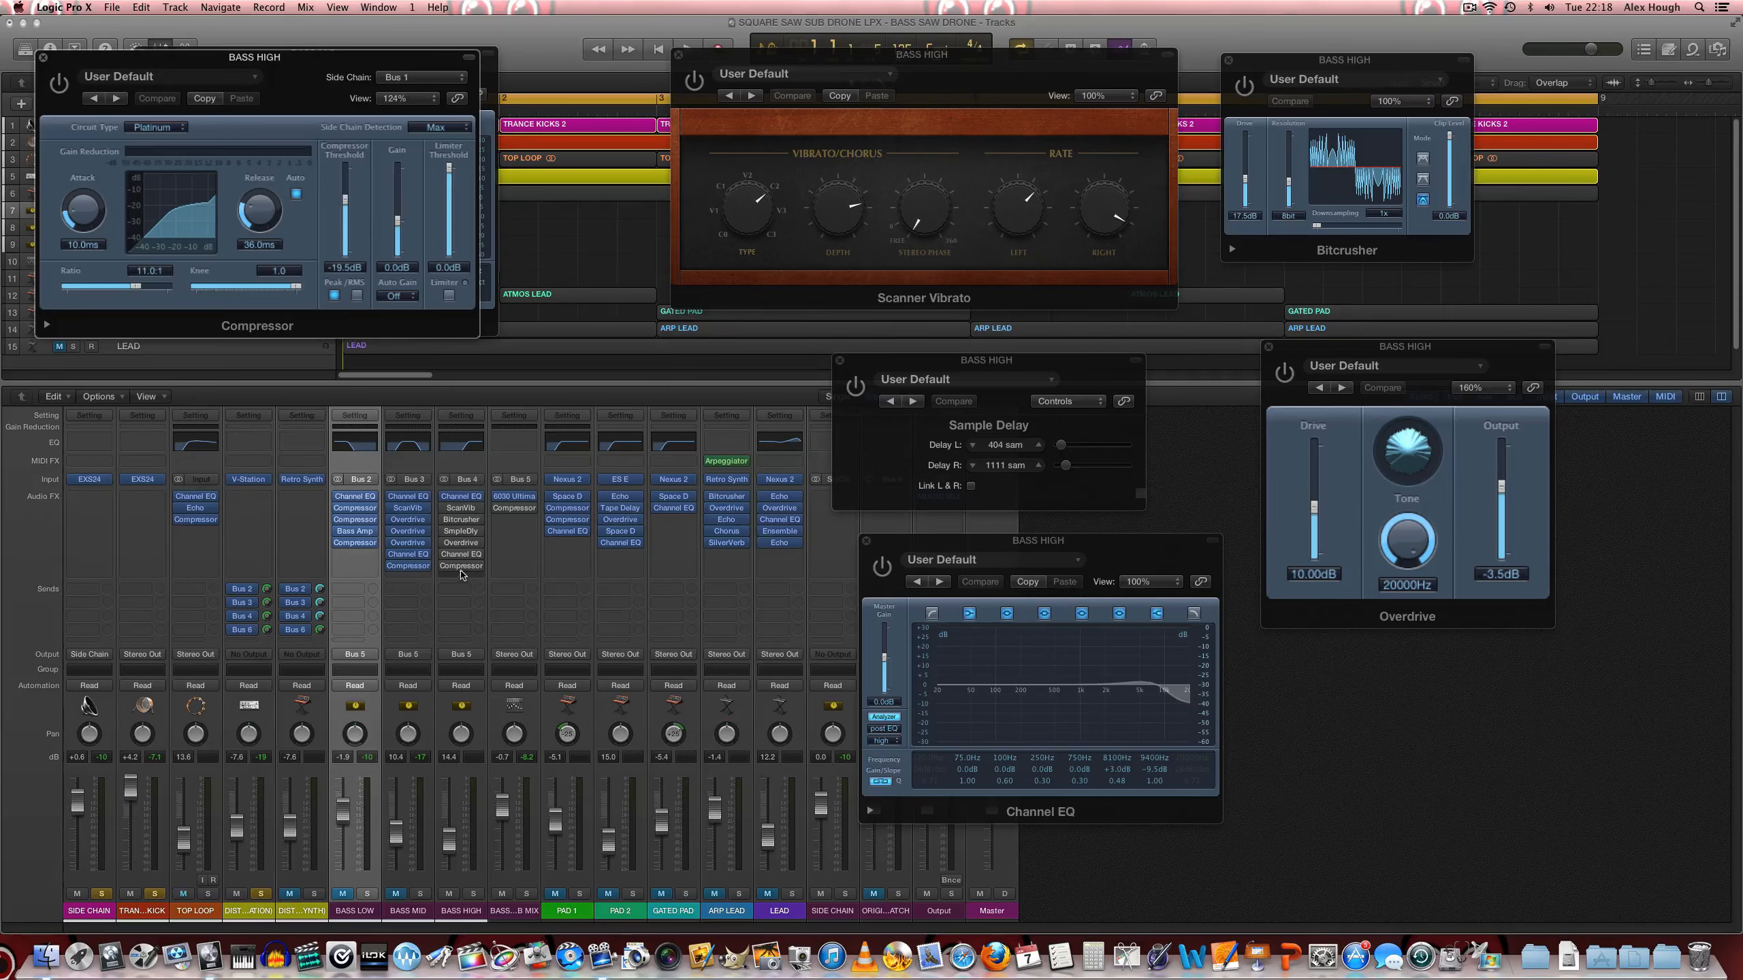
{"action": "left_click_drag", "start_coordinate": [328, 62], "coordinate": [417, 555]}
{"action": "left_click", "coordinate": [164, 891]}
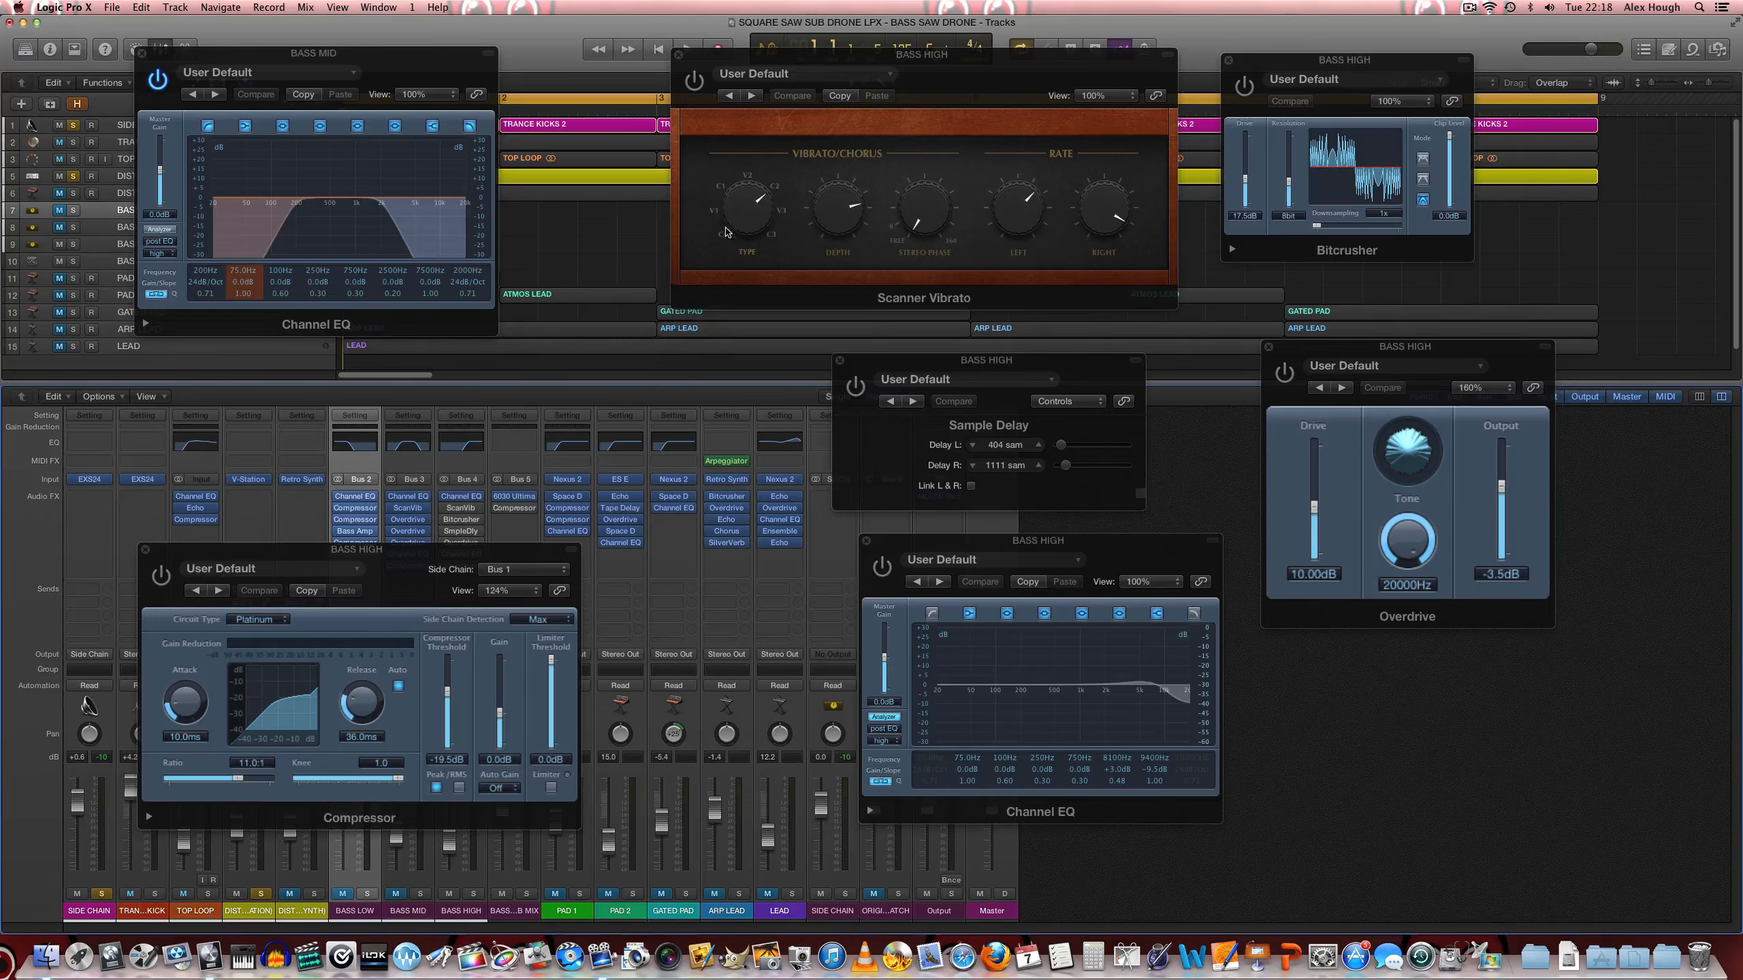
Step: Enable the BASS HIGH Scanner Vibrato, Bitcrusher and Sample Delay one after another during playback
{"action": "key", "text": "space"}
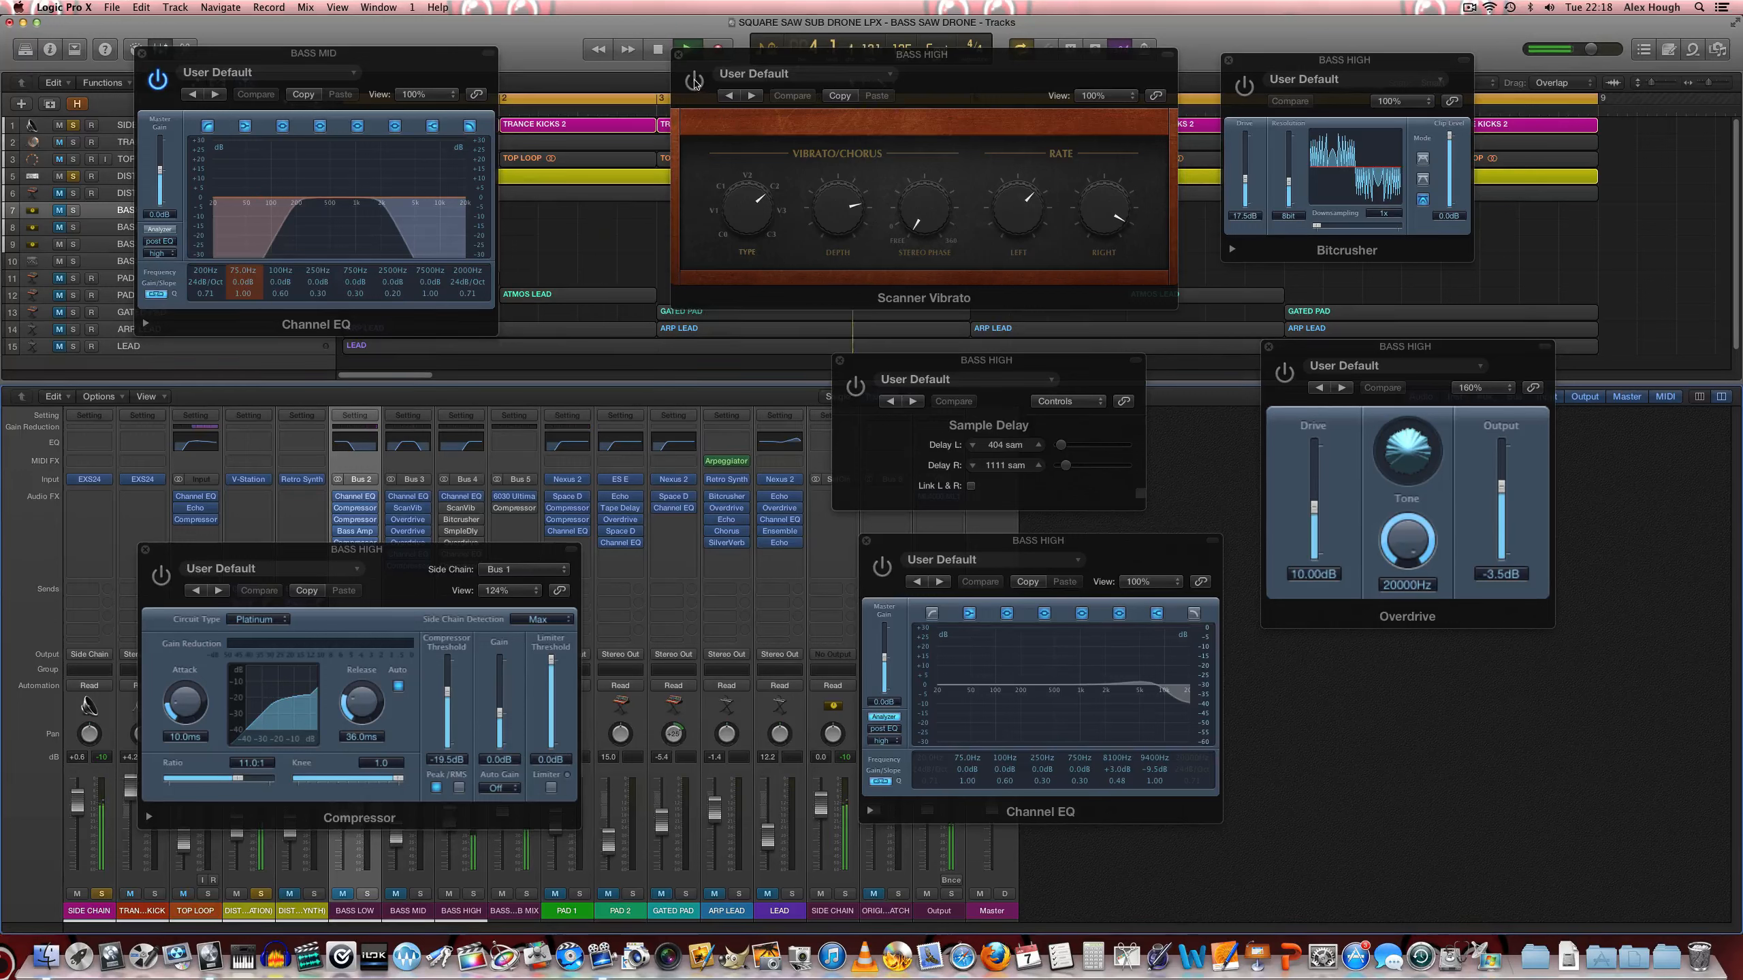
{"action": "left_click", "coordinate": [795, 124]}
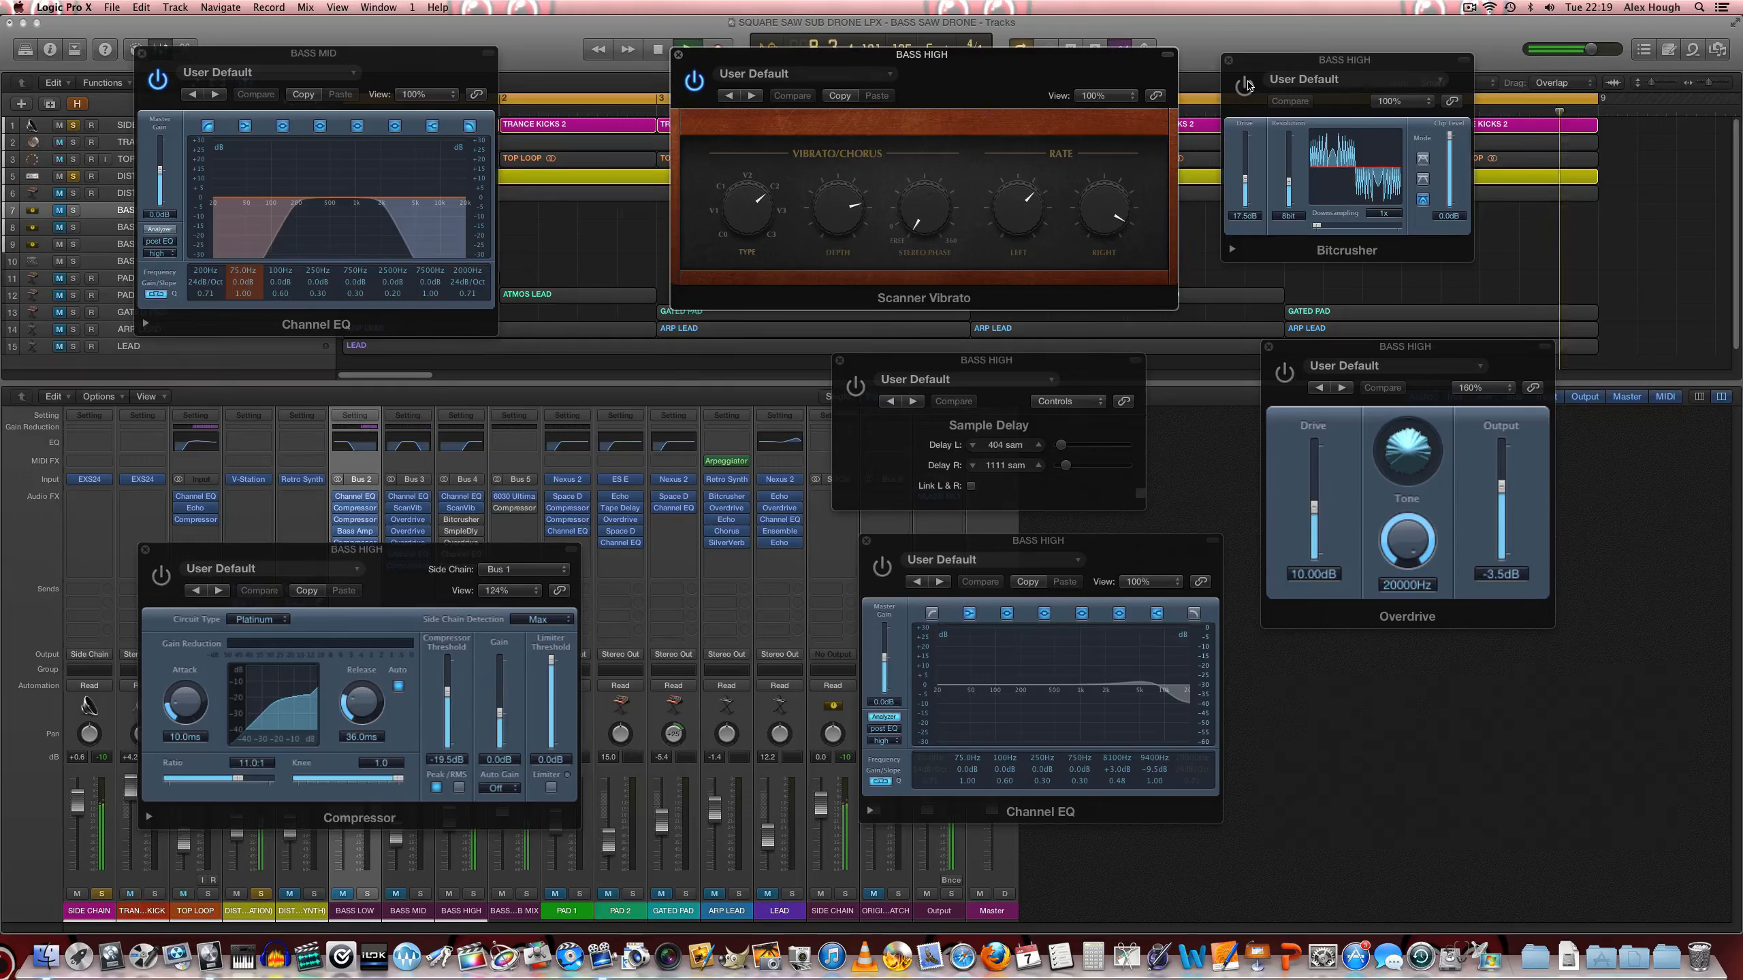
{"action": "left_click", "coordinate": [1246, 85]}
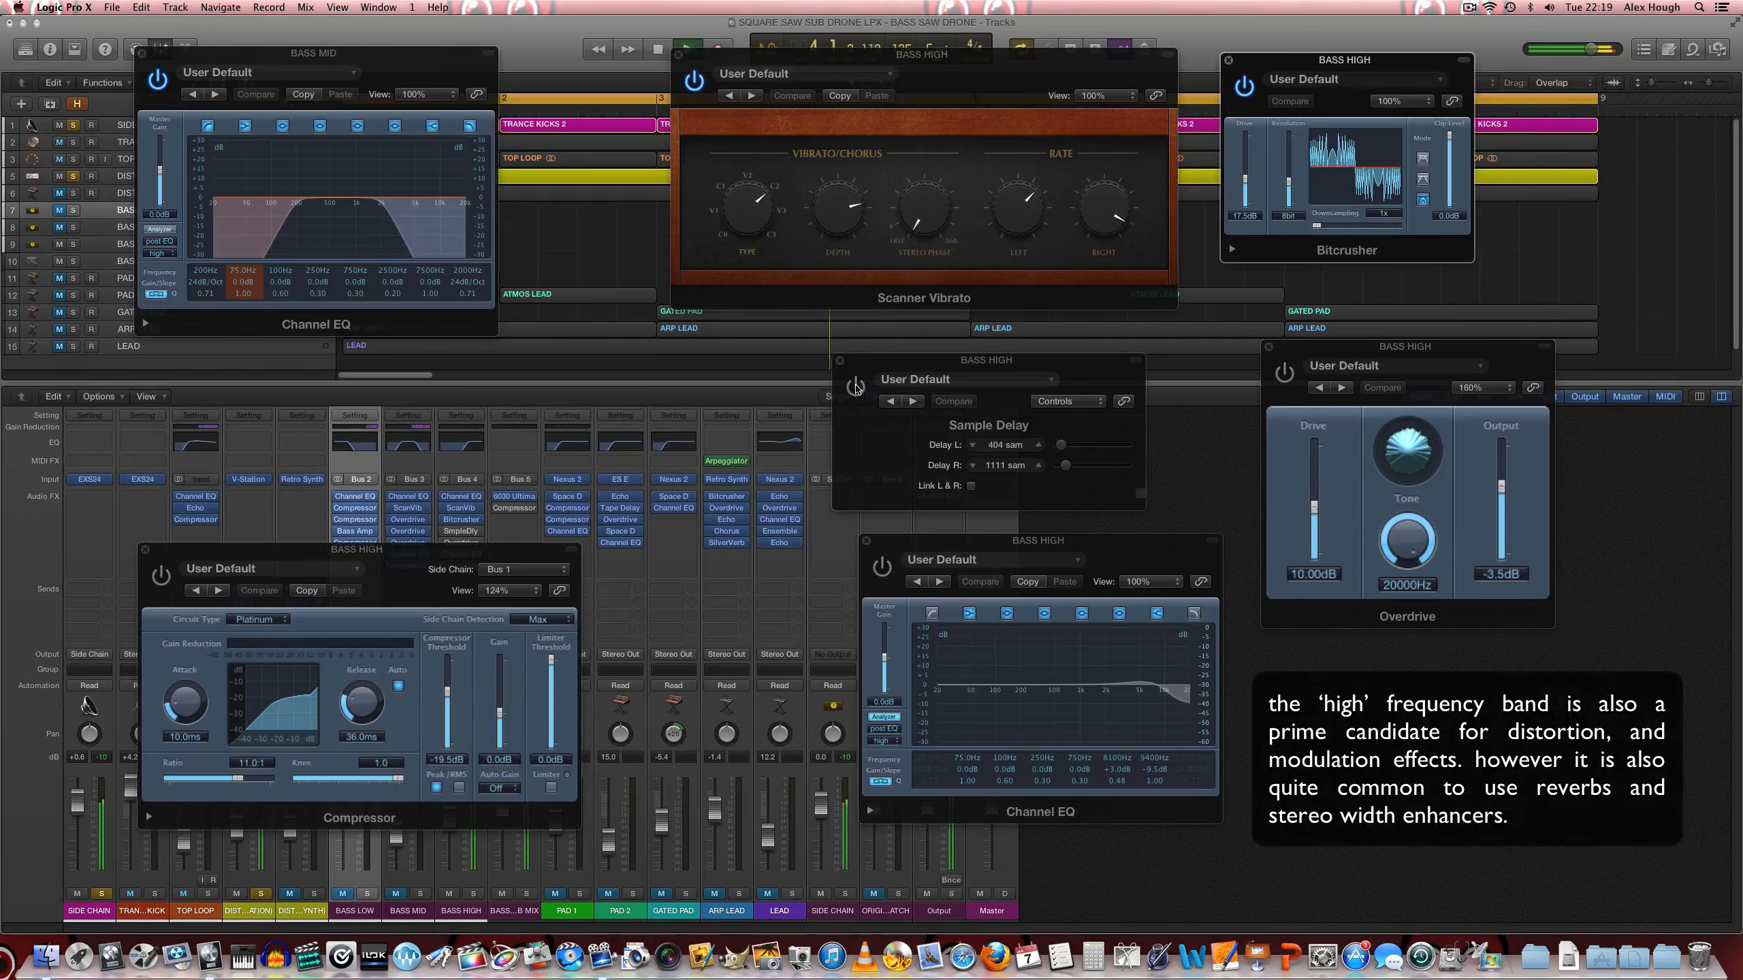
{"action": "left_click", "coordinate": [856, 386]}
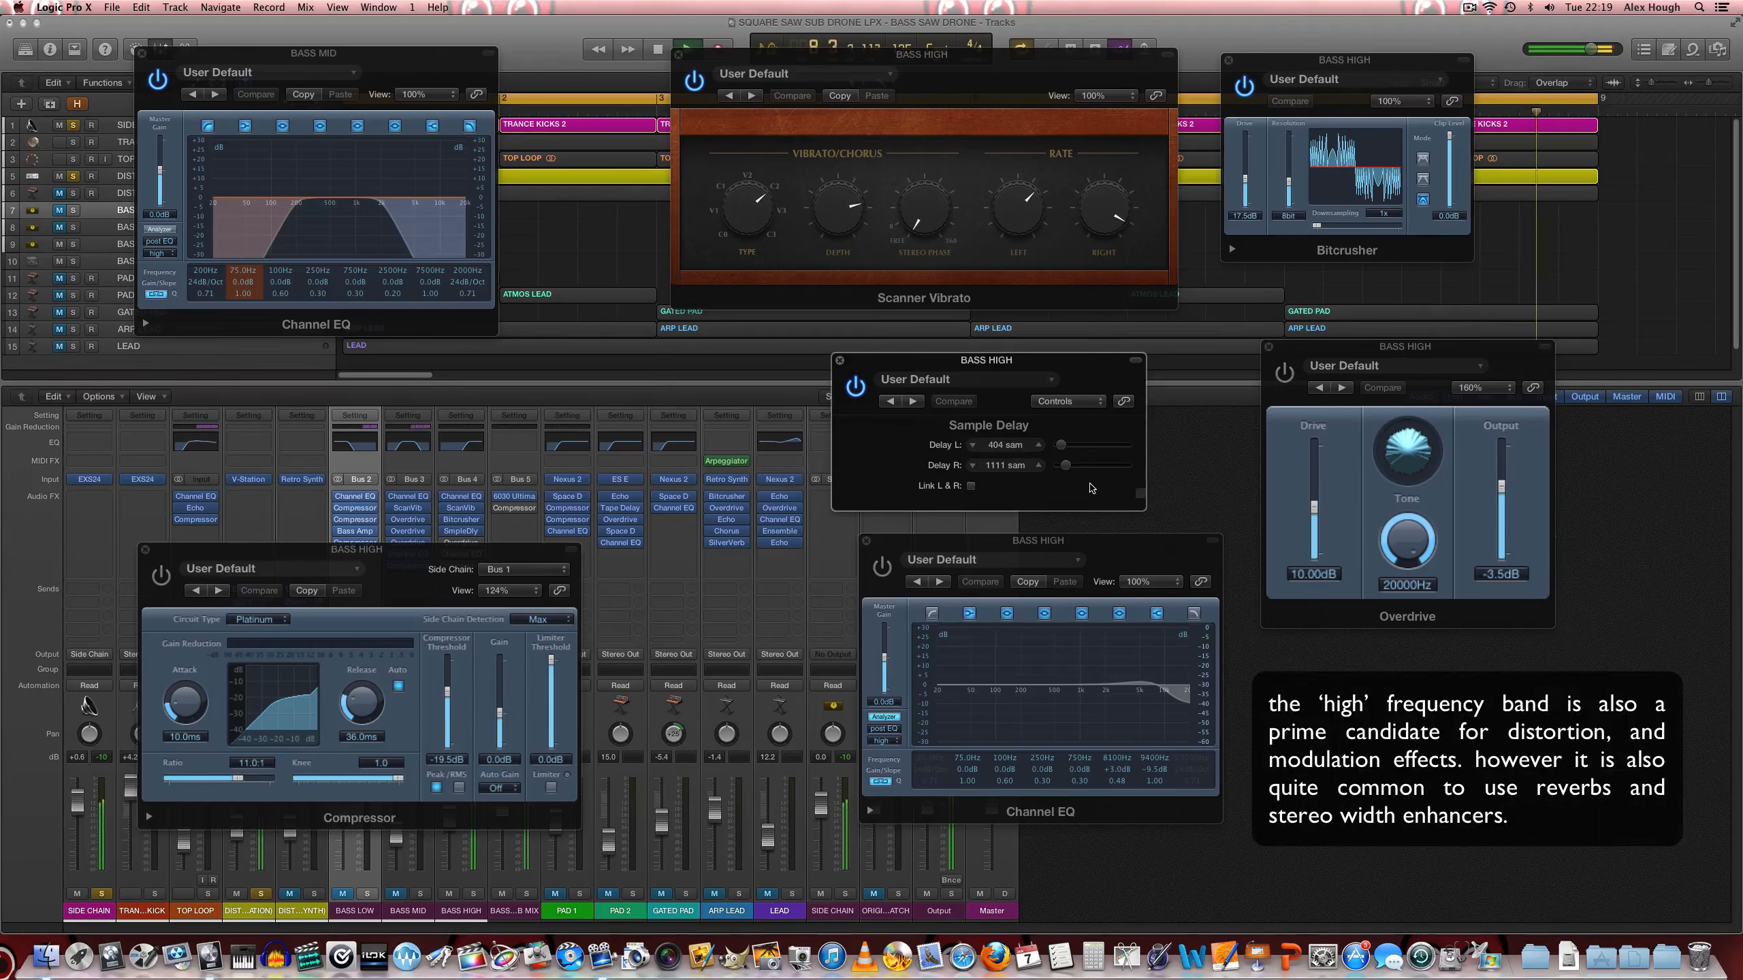
{"action": "key", "text": "space"}
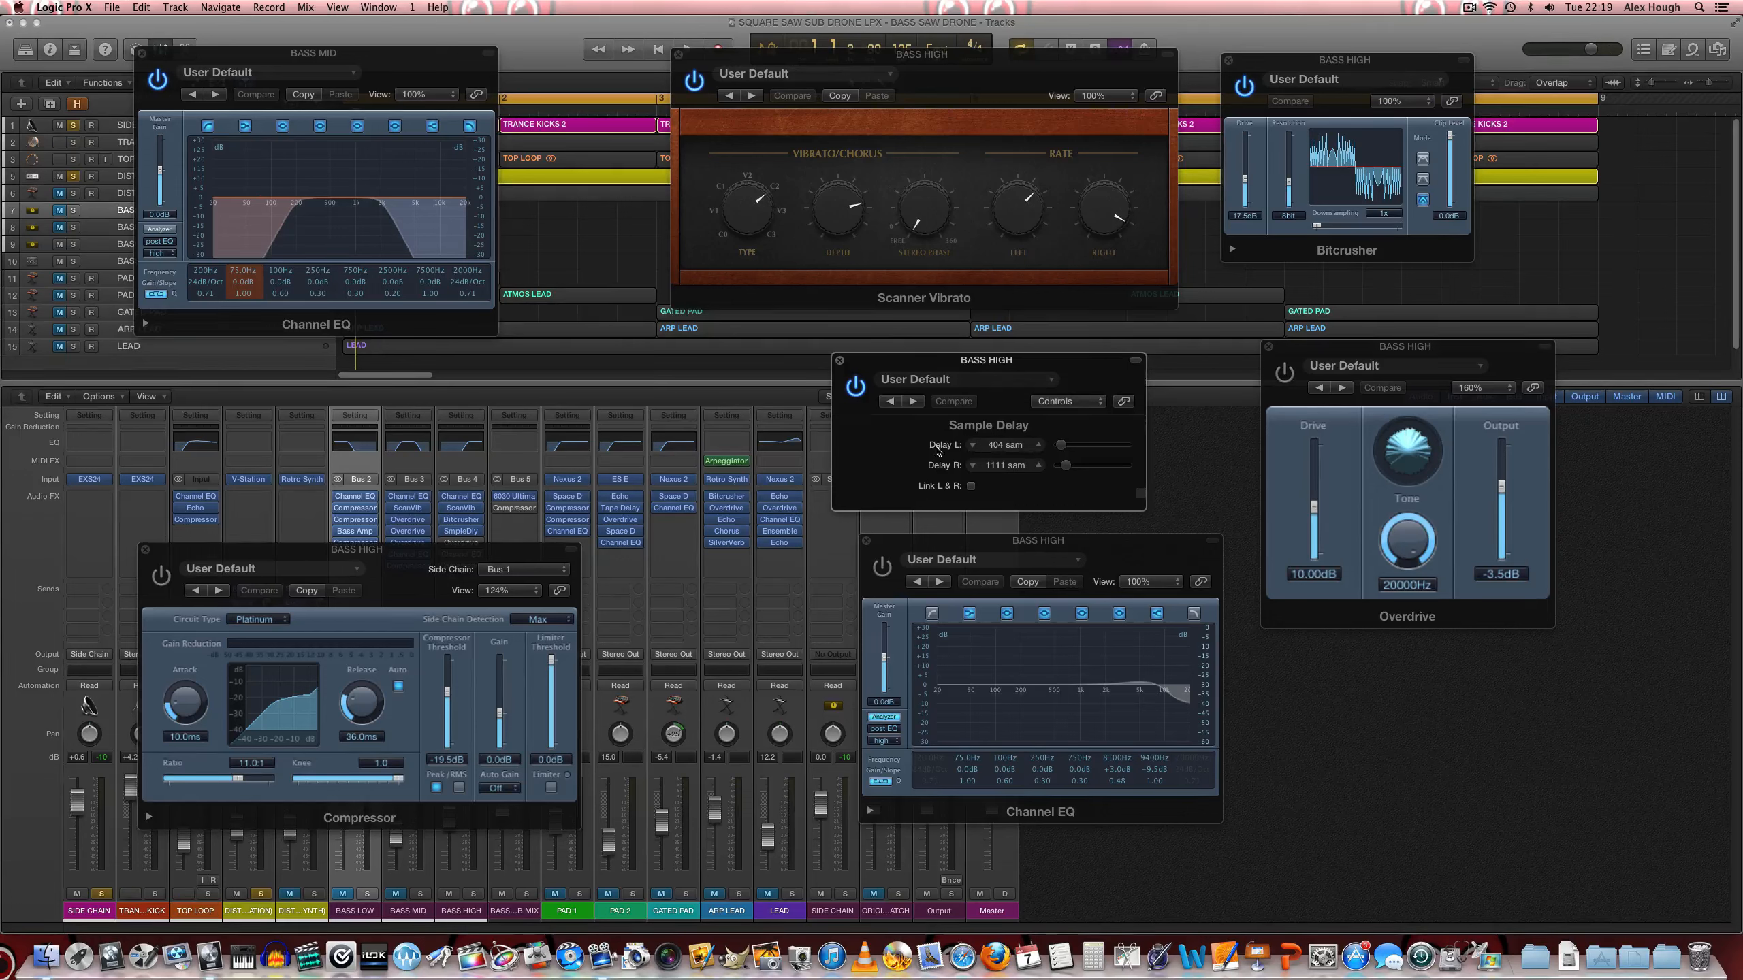
Step: Place the Compressor window beside the Channel EQ, then enable the Overdrive during playback with its Drive at 6.00 dB
{"action": "left_click_drag", "start_coordinate": [489, 550], "coordinate": [1004, 570]}
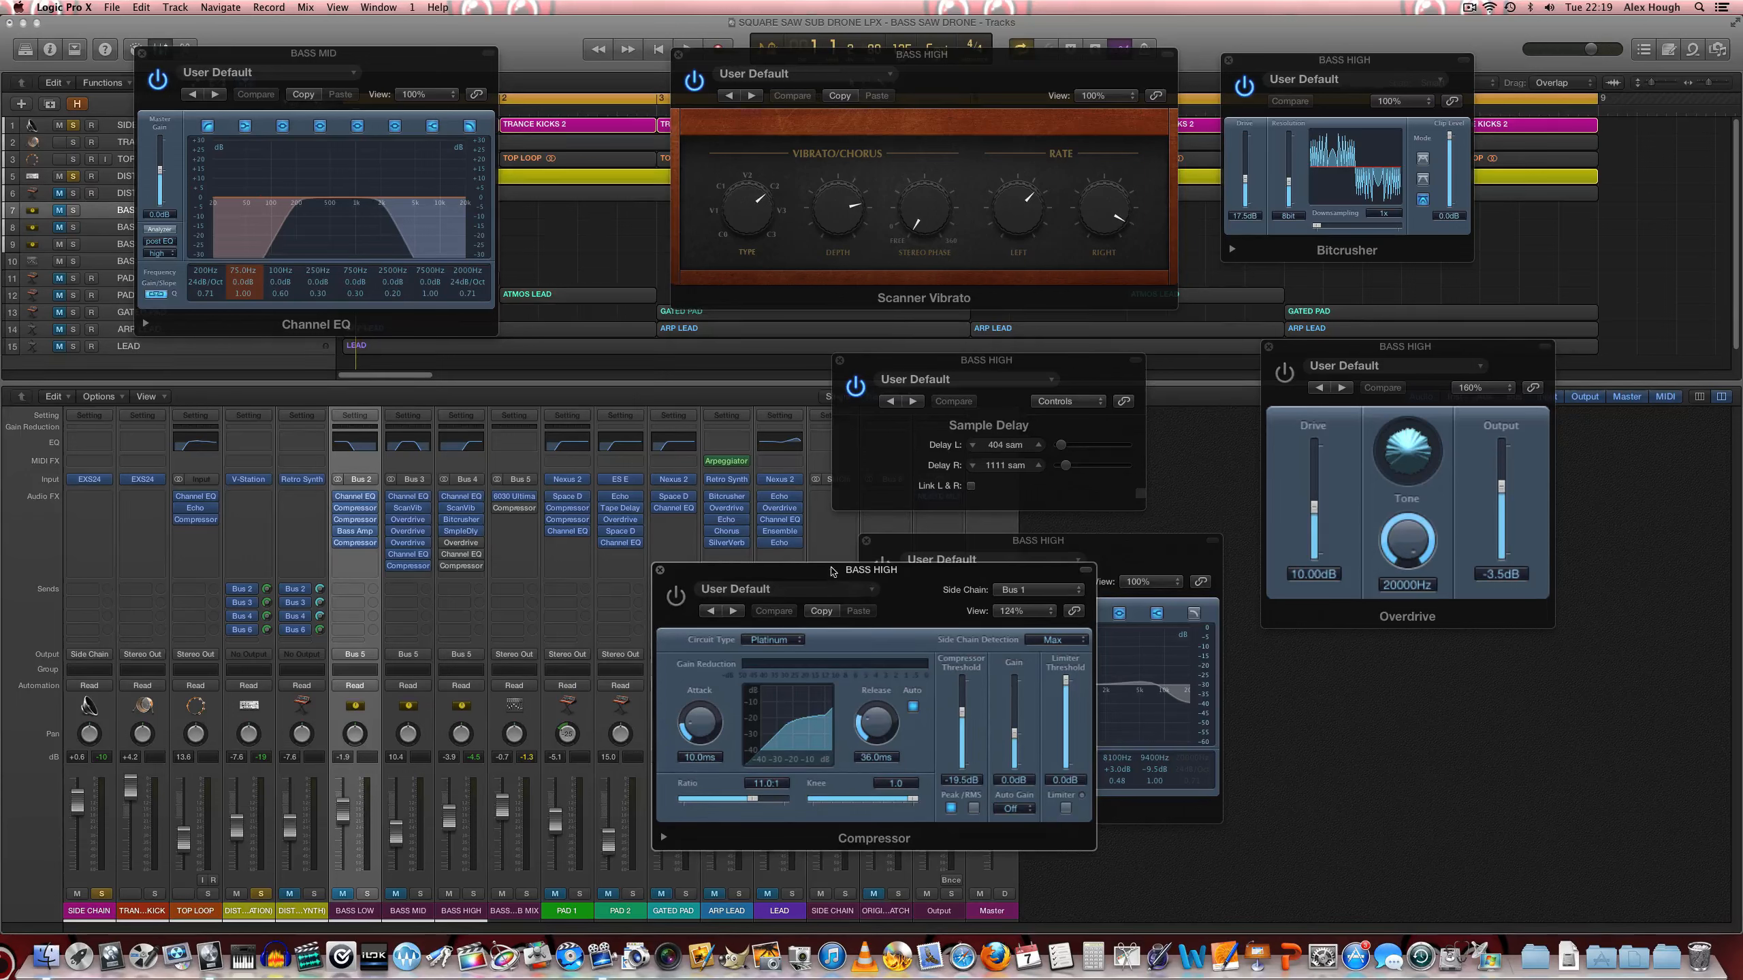
{"action": "left_click_drag", "start_coordinate": [837, 571], "coordinate": [578, 542]}
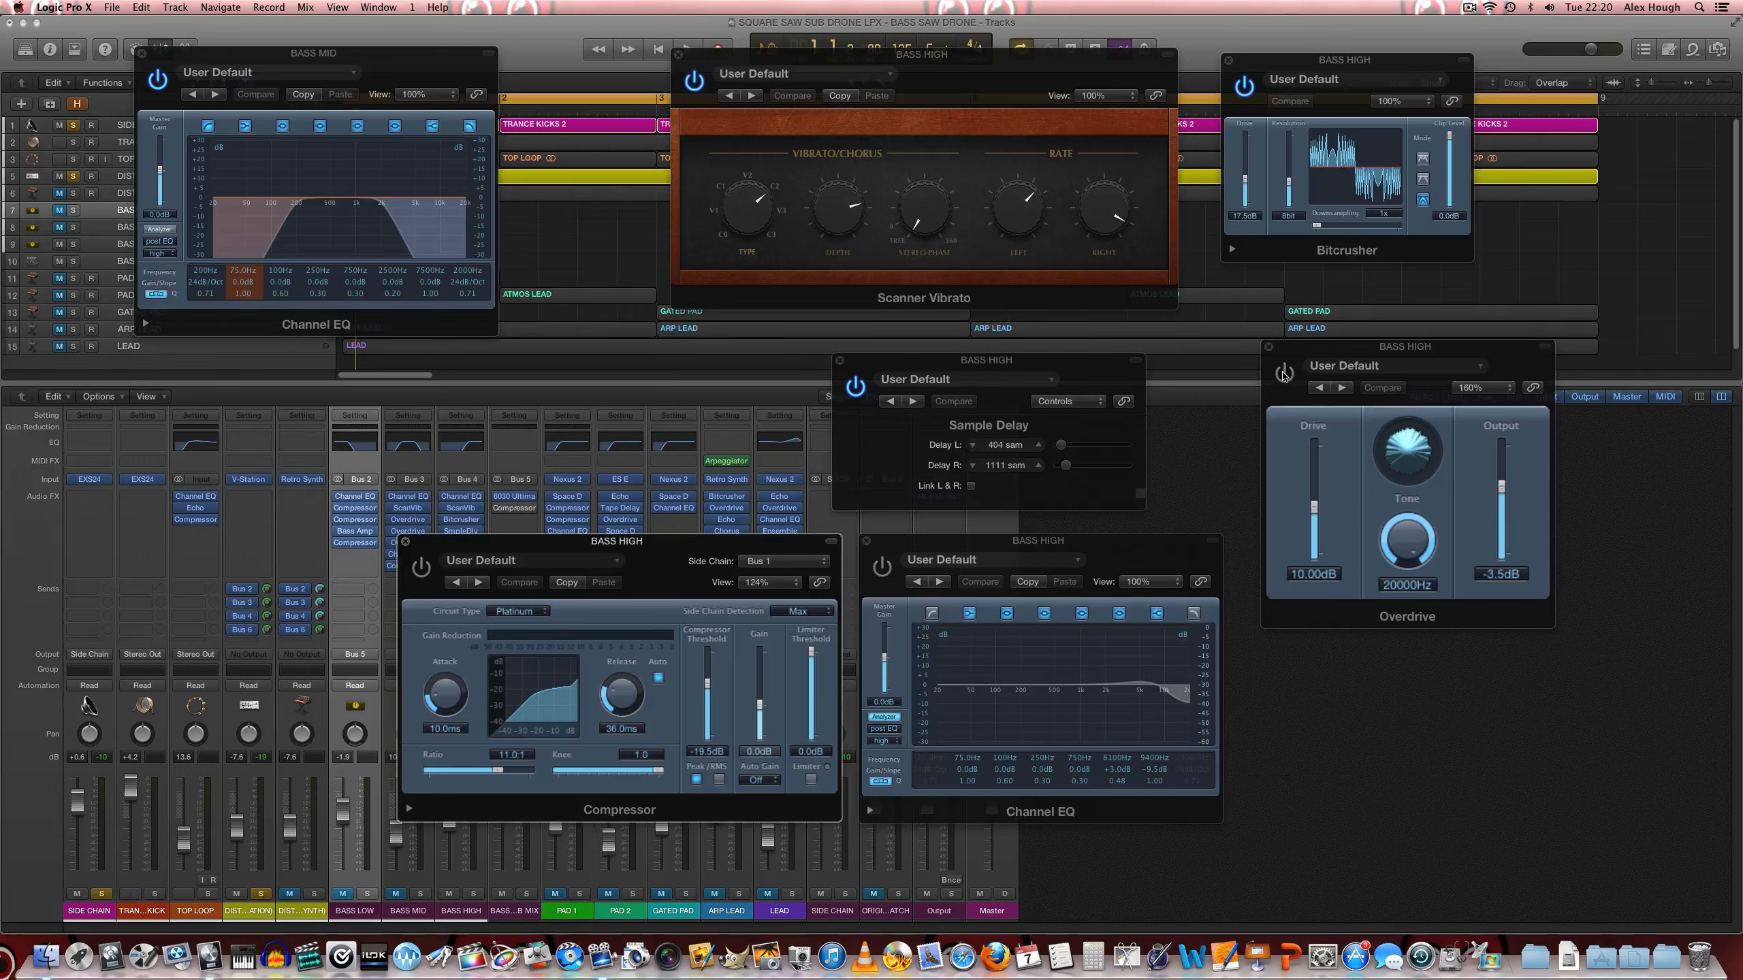
{"action": "key", "text": "space"}
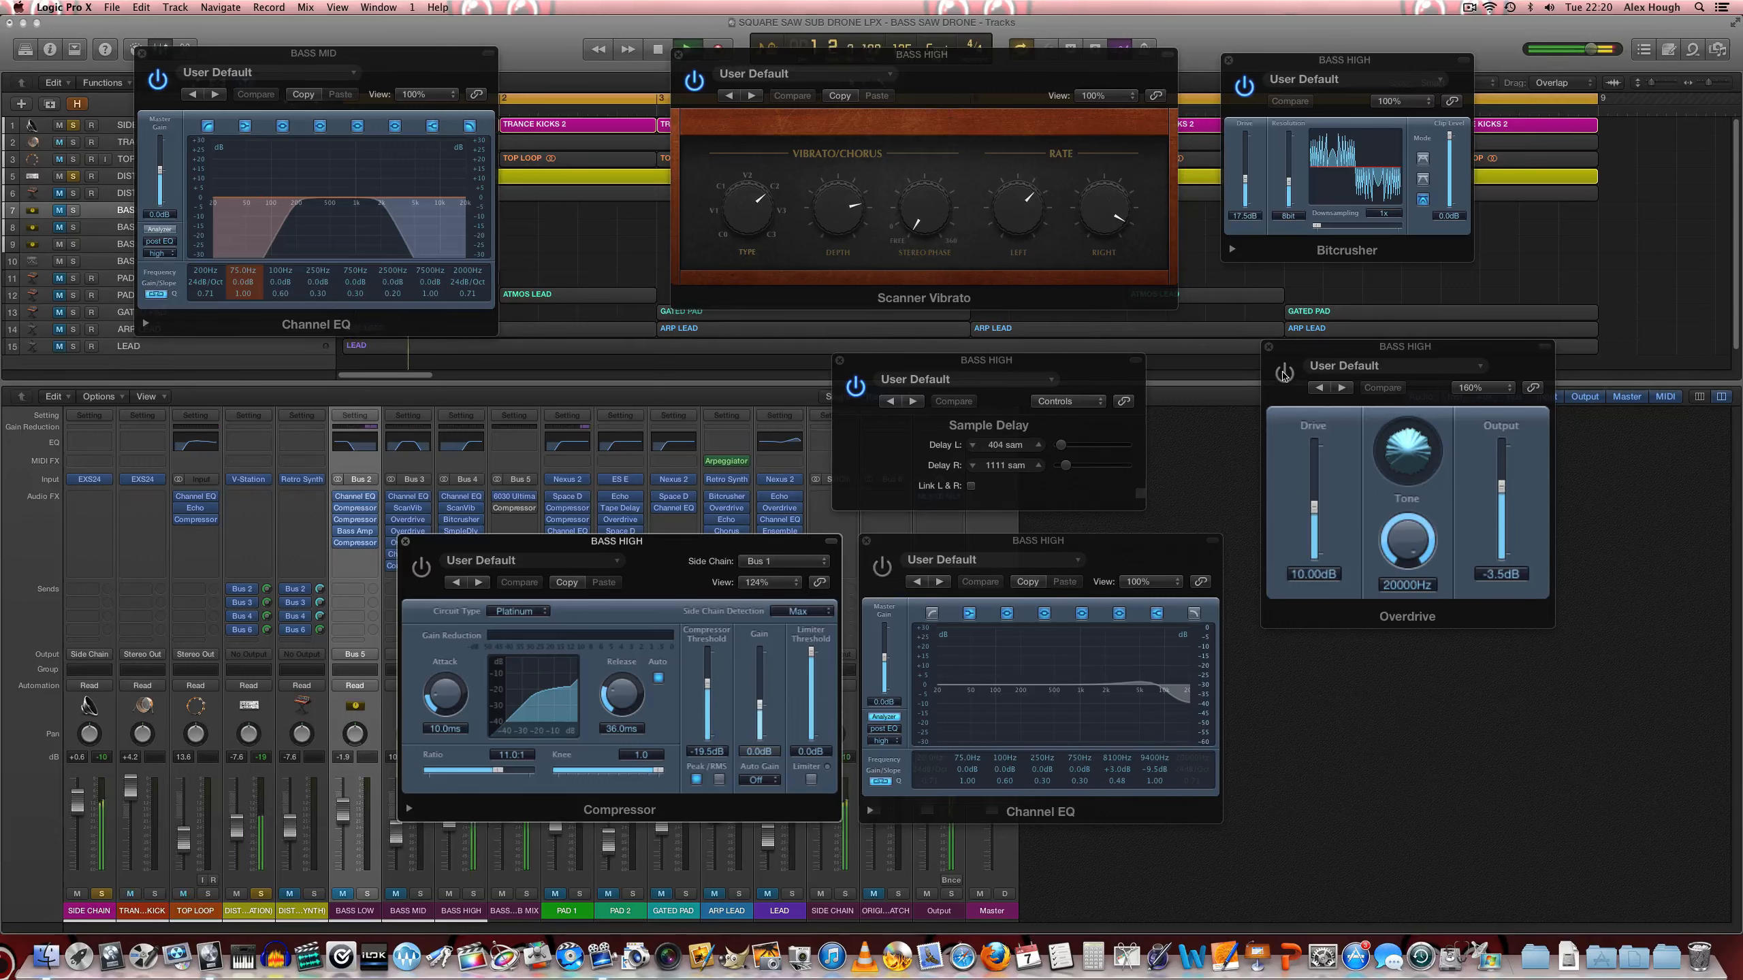
{"action": "left_click", "coordinate": [1283, 373]}
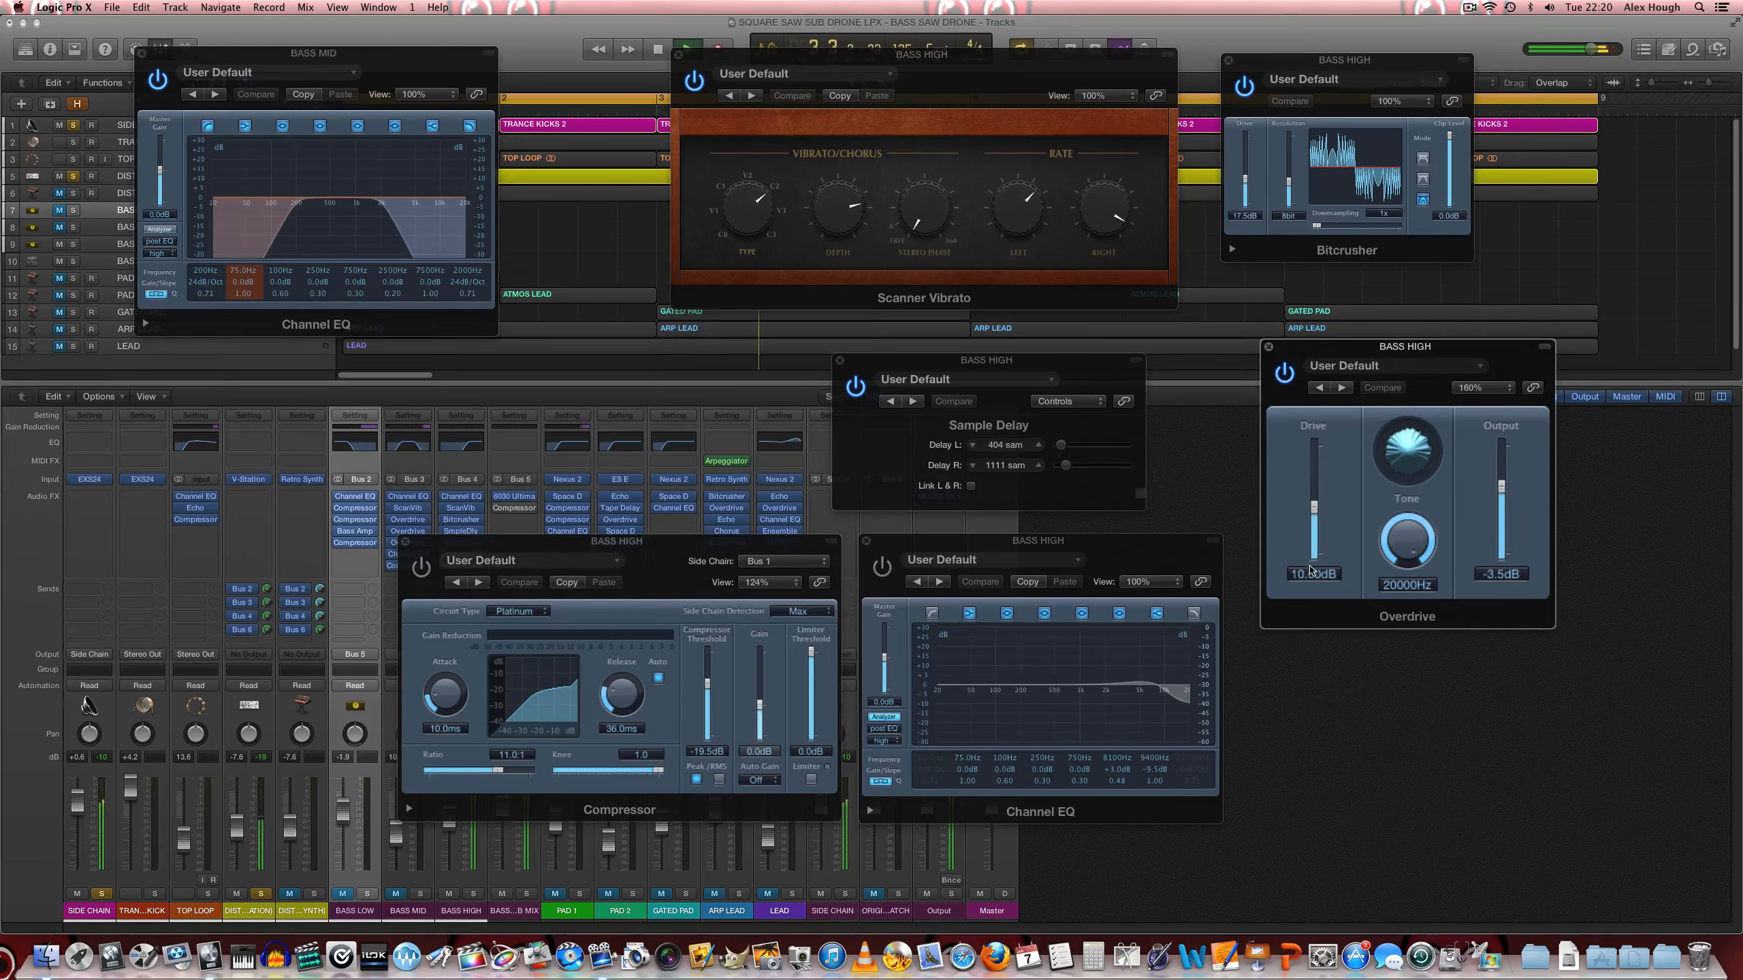
{"action": "left_click_drag", "start_coordinate": [1313, 508], "coordinate": [1318, 526]}
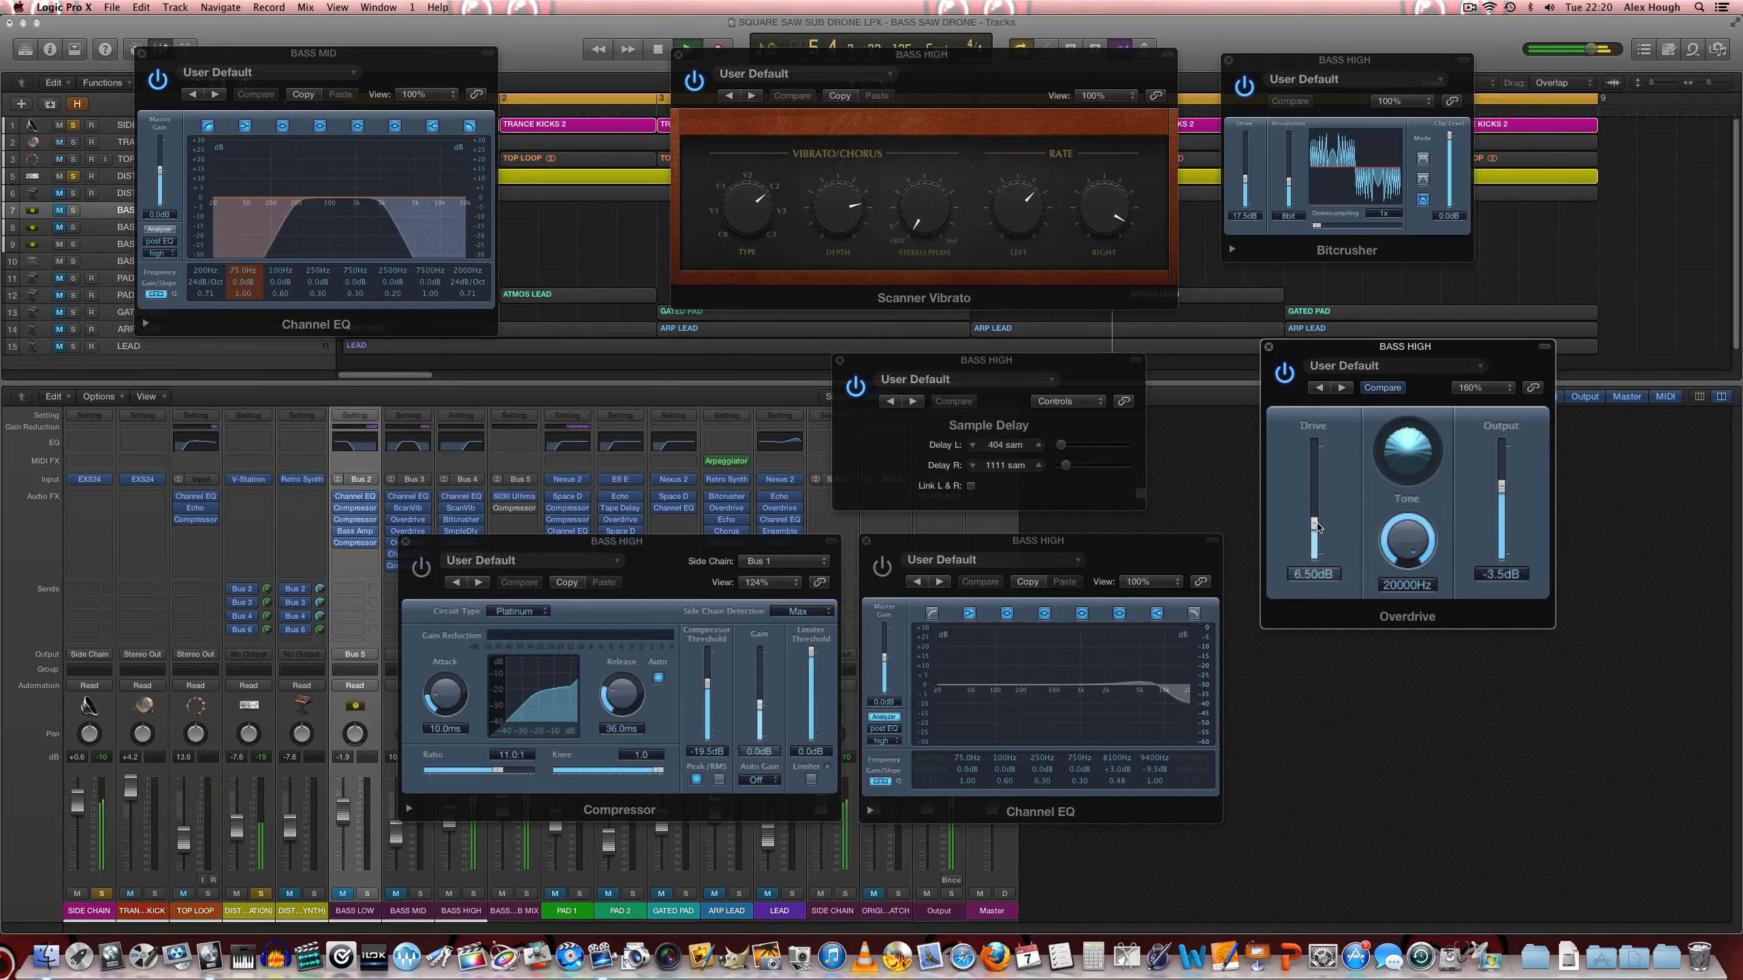
{"action": "left_click_drag", "start_coordinate": [1318, 527], "coordinate": [1318, 531]}
{"action": "key", "text": "space"}
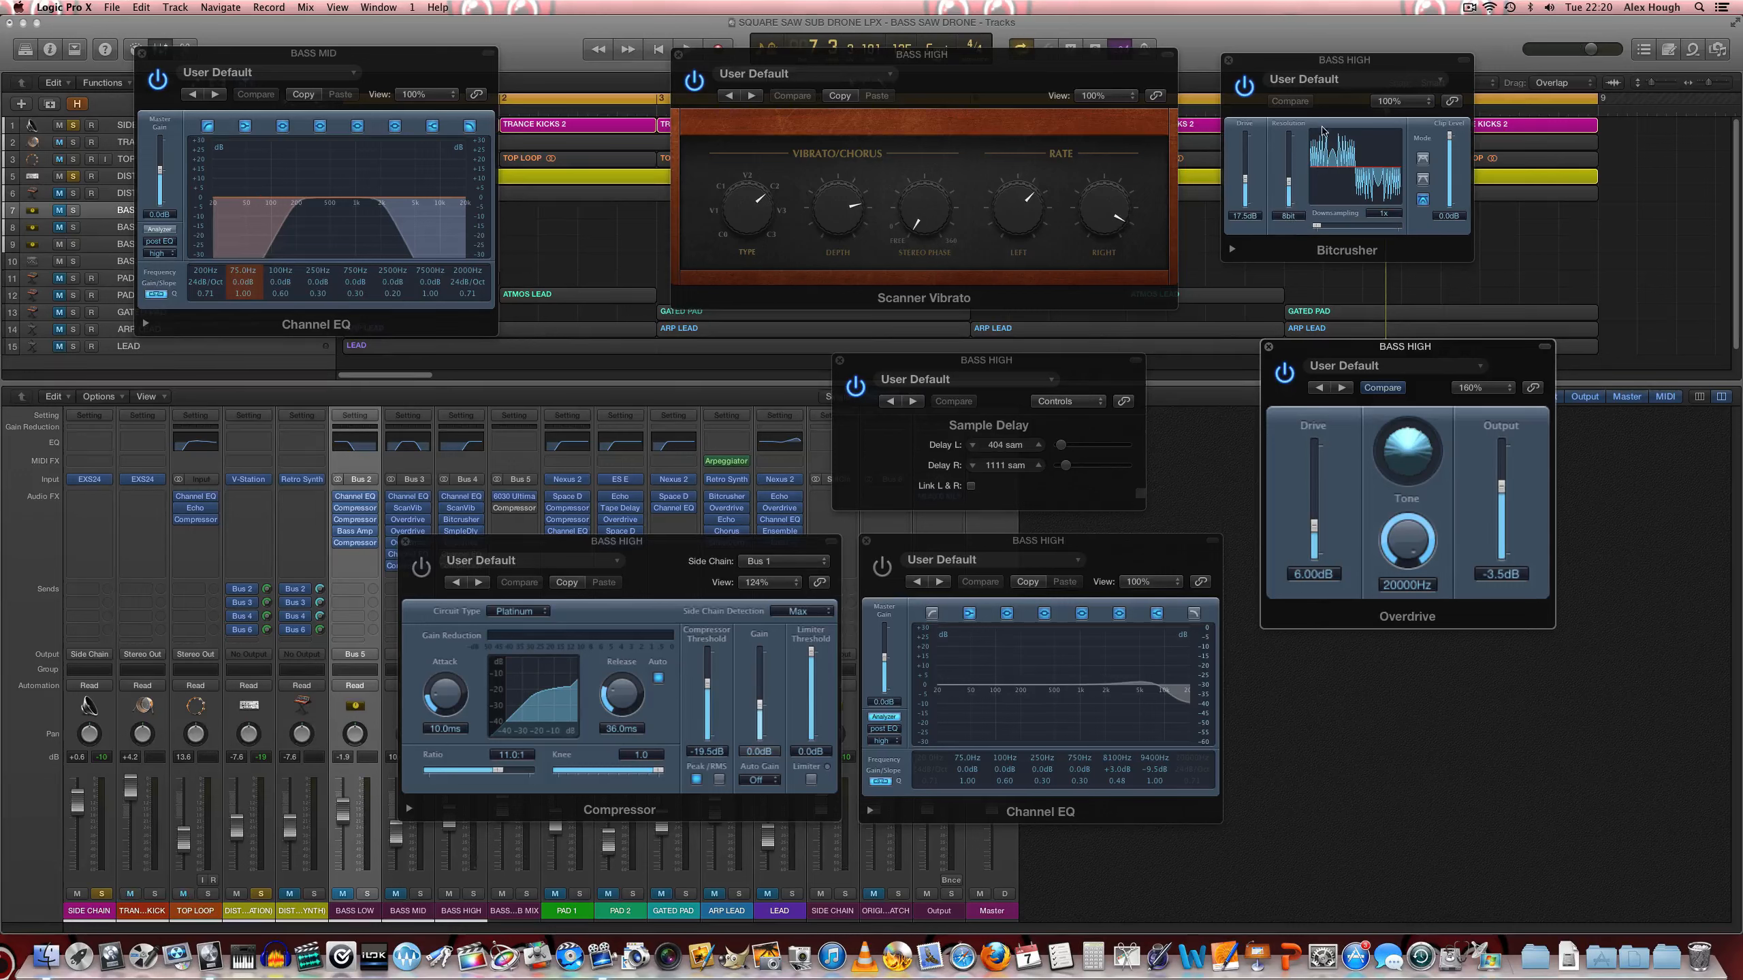
Step: Reveal the Bitcrusher's extra parameters and set its Mix to 65.60% while auditioning the bass
{"action": "left_click", "coordinate": [1233, 255]}
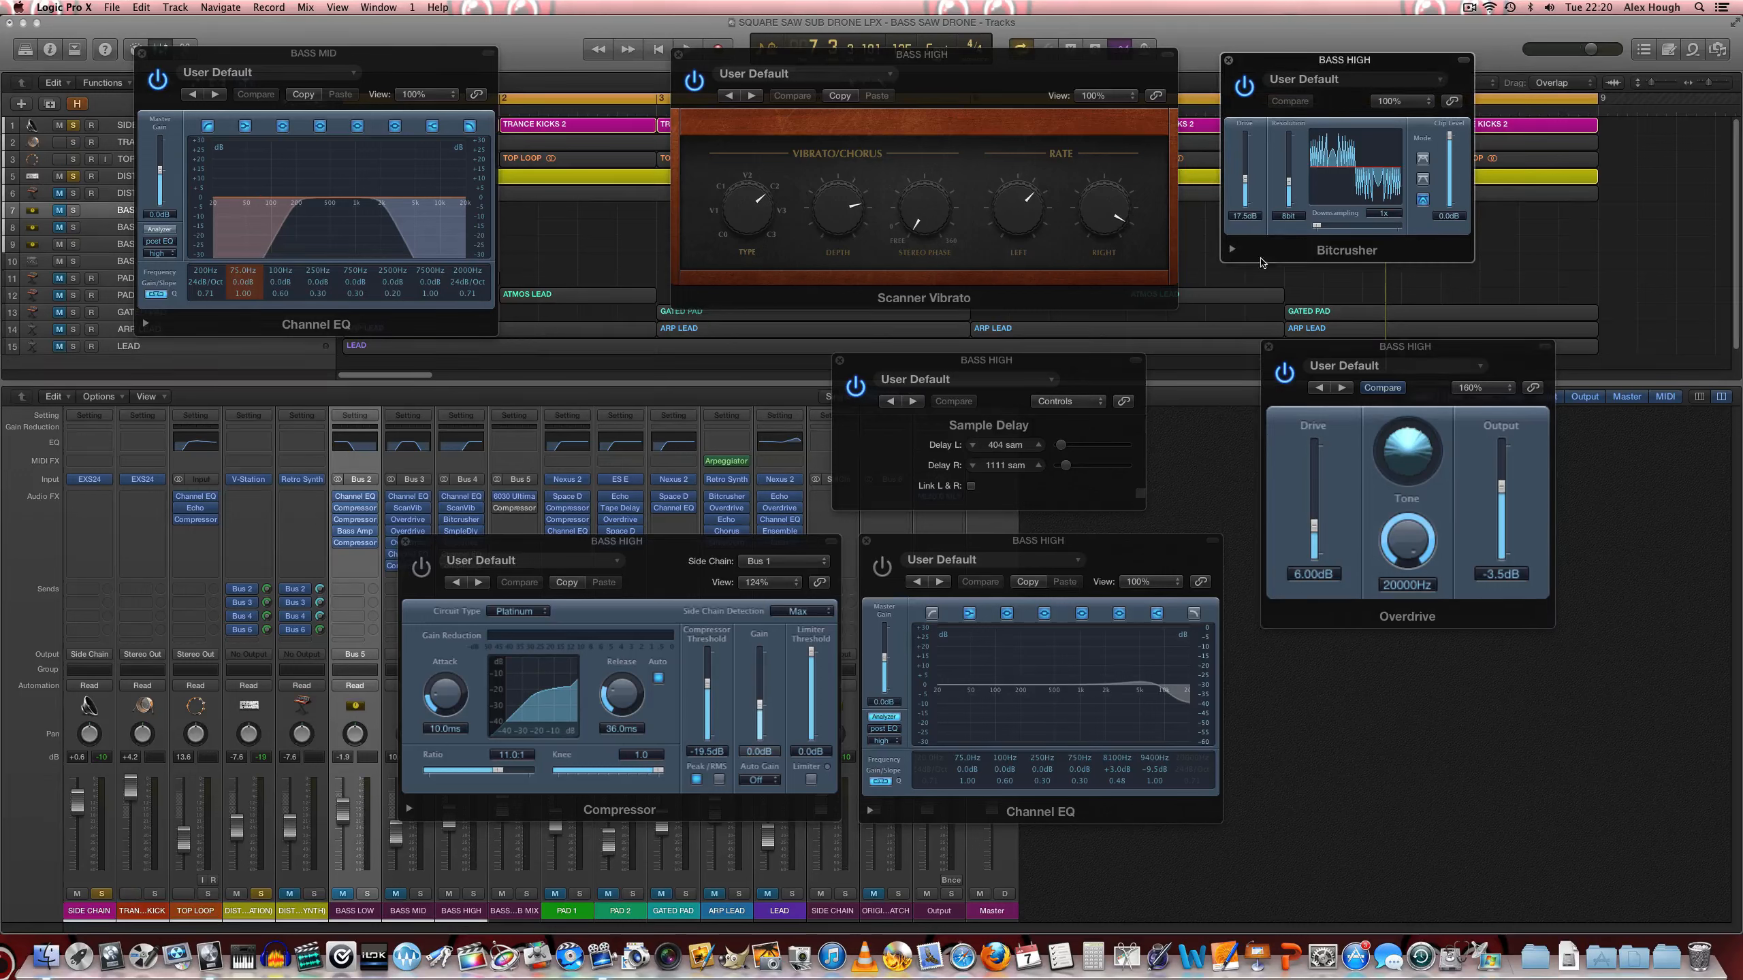
{"action": "left_click", "coordinate": [1232, 252]}
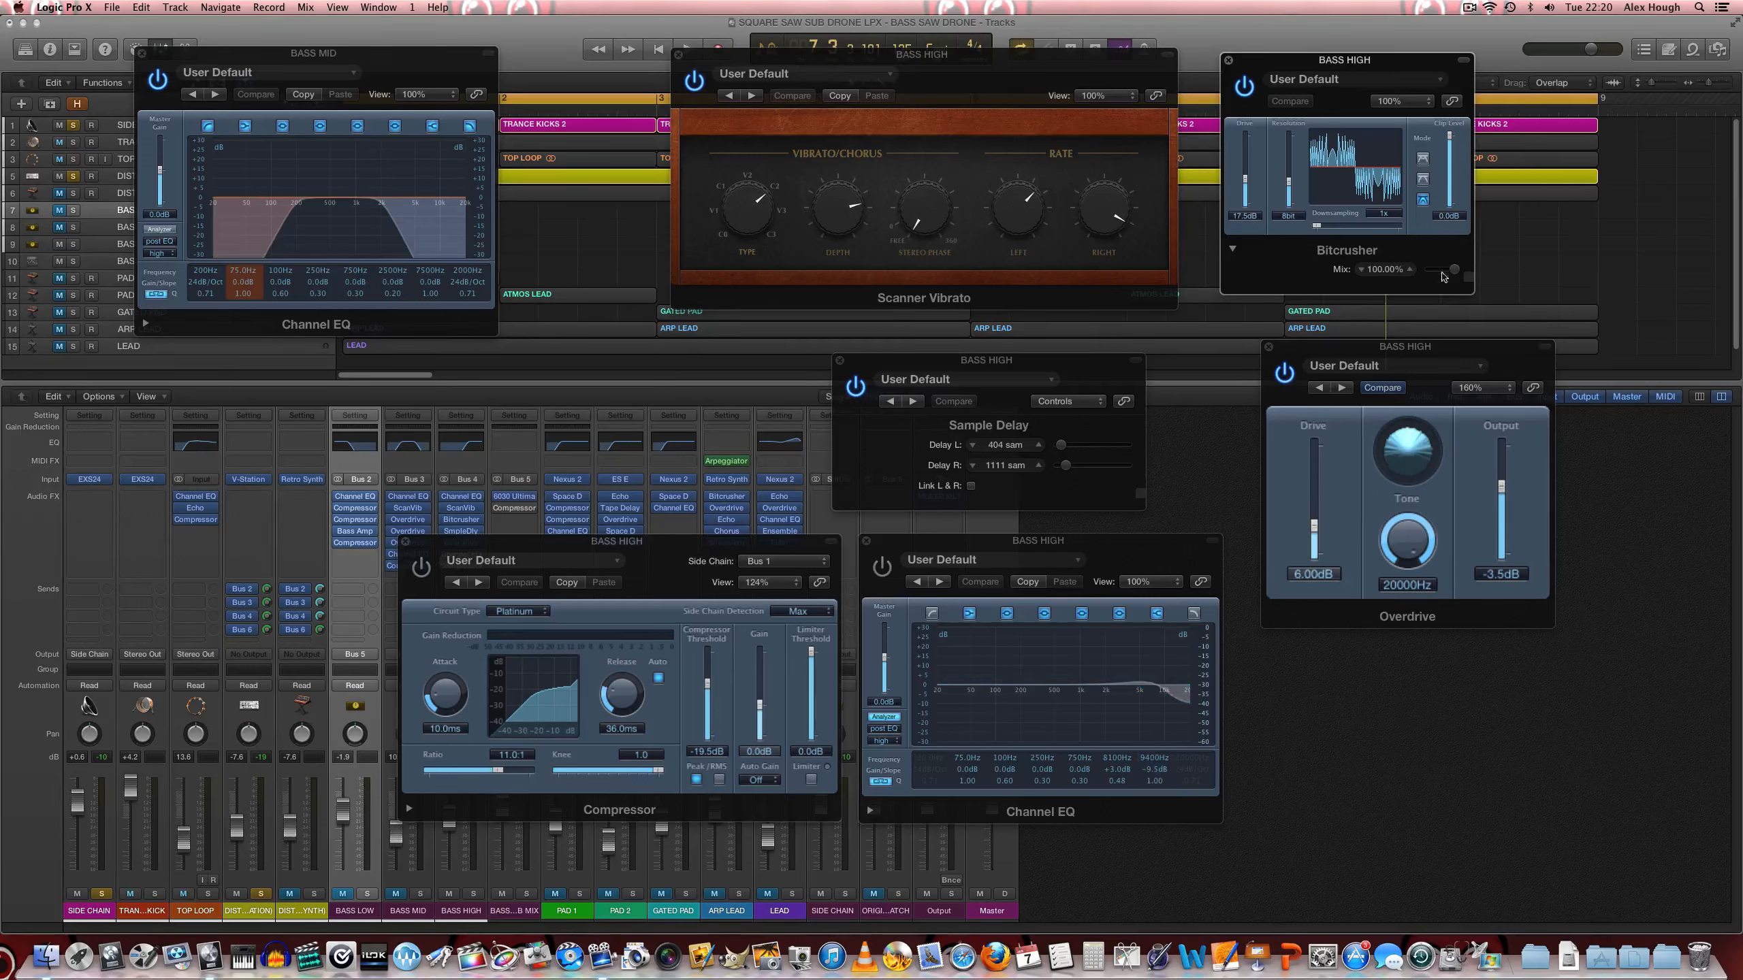
{"action": "left_click_drag", "start_coordinate": [1450, 271], "coordinate": [1444, 271]}
{"action": "key", "text": "space"}
{"action": "left_click_drag", "start_coordinate": [1449, 272], "coordinate": [1447, 271]}
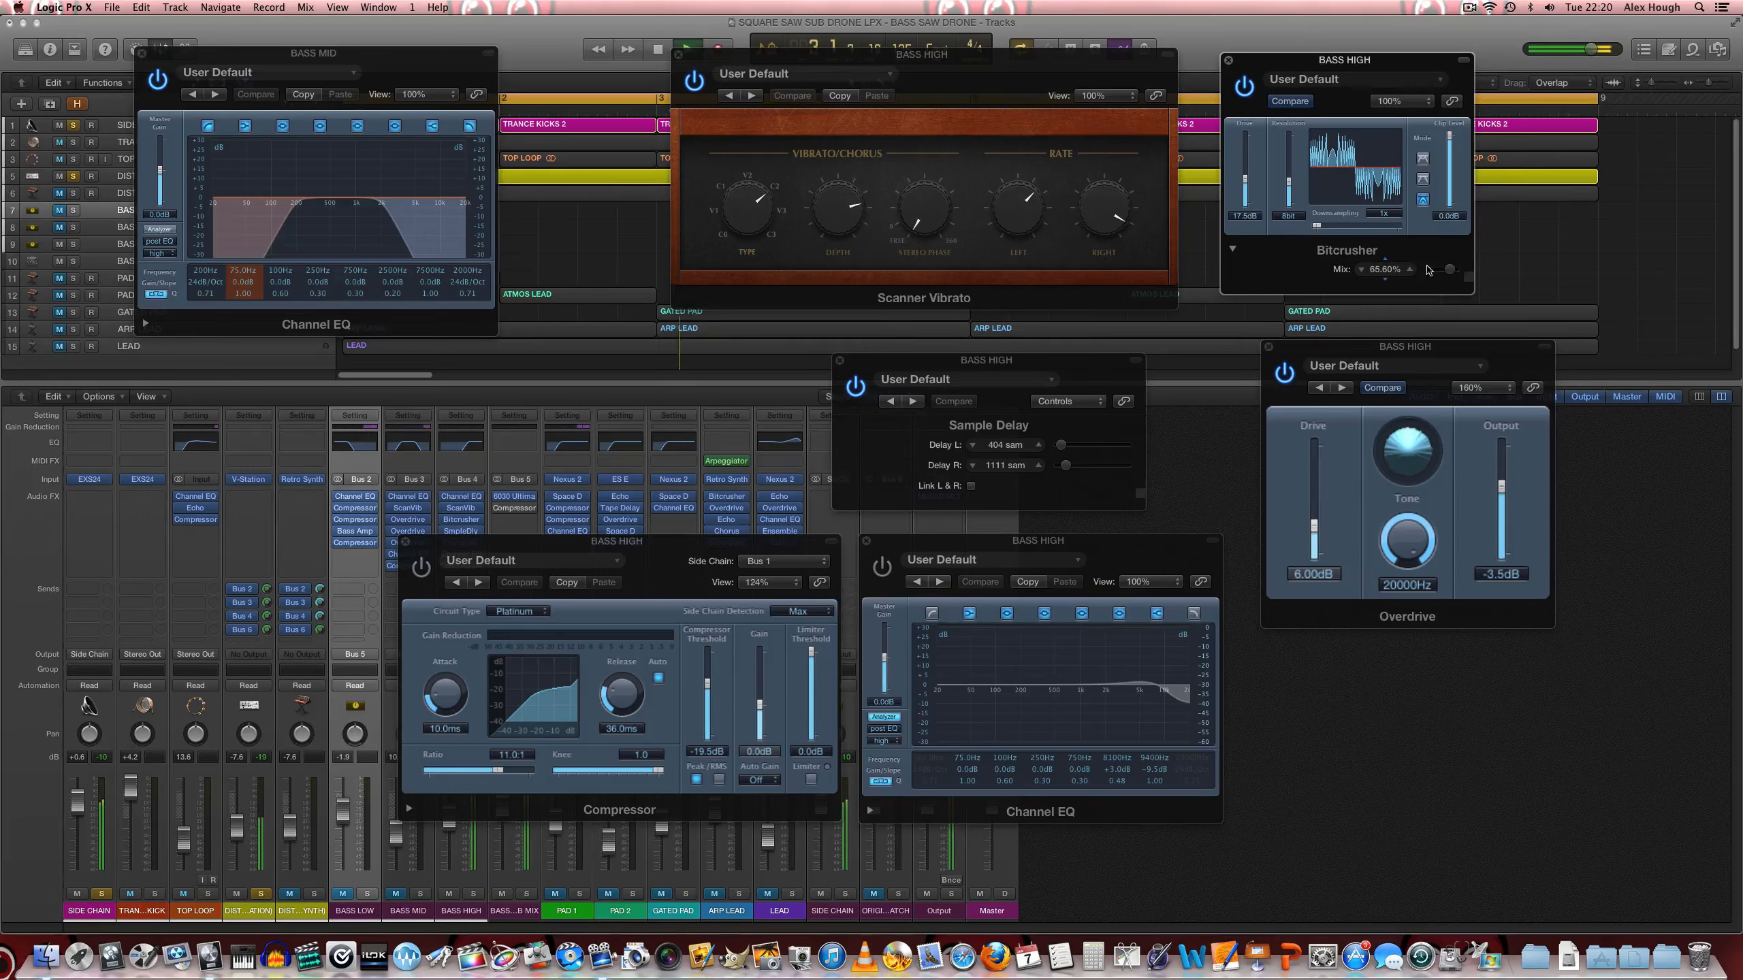
{"action": "mouse_move", "coordinate": [1449, 269]}
{"action": "left_mouse_down"}
{"action": "mouse_move", "coordinate": [1470, 272]}
{"action": "mouse_move", "coordinate": [1448, 270]}
{"action": "left_mouse_up"}
{"action": "key", "text": "space"}
Step: Enable the second BASS HIGH Channel EQ and compare the sound with and without it during playback
{"action": "left_click", "coordinate": [881, 567]}
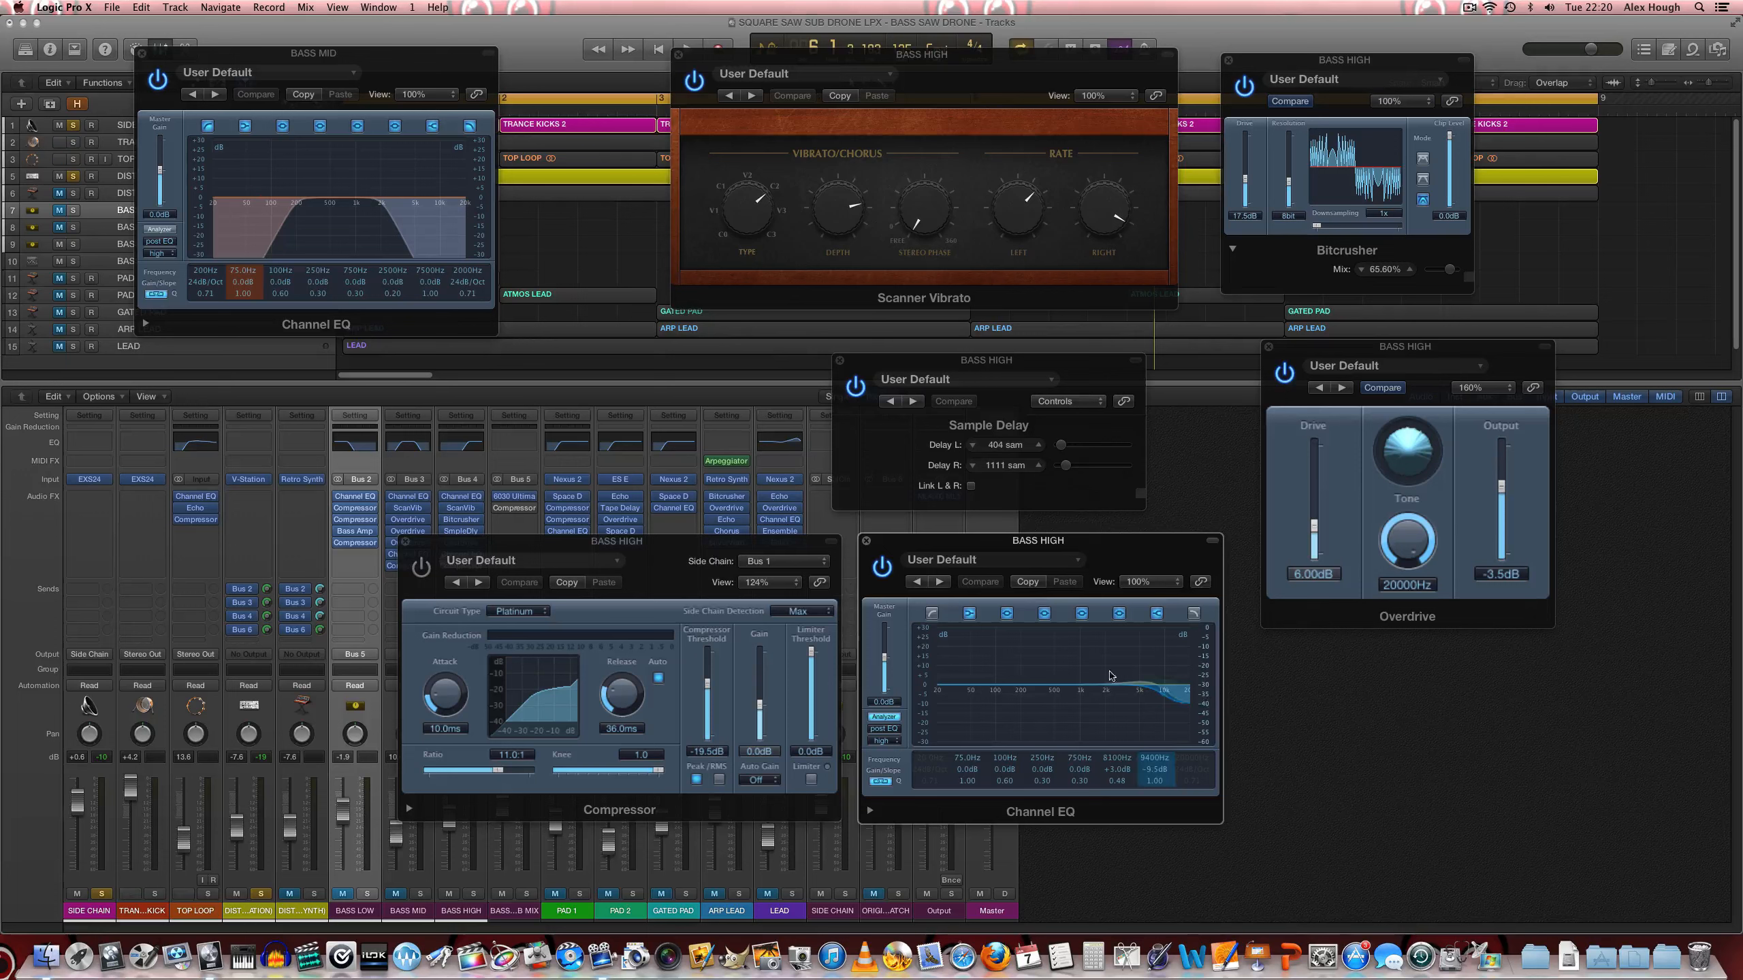
{"action": "key", "text": "space"}
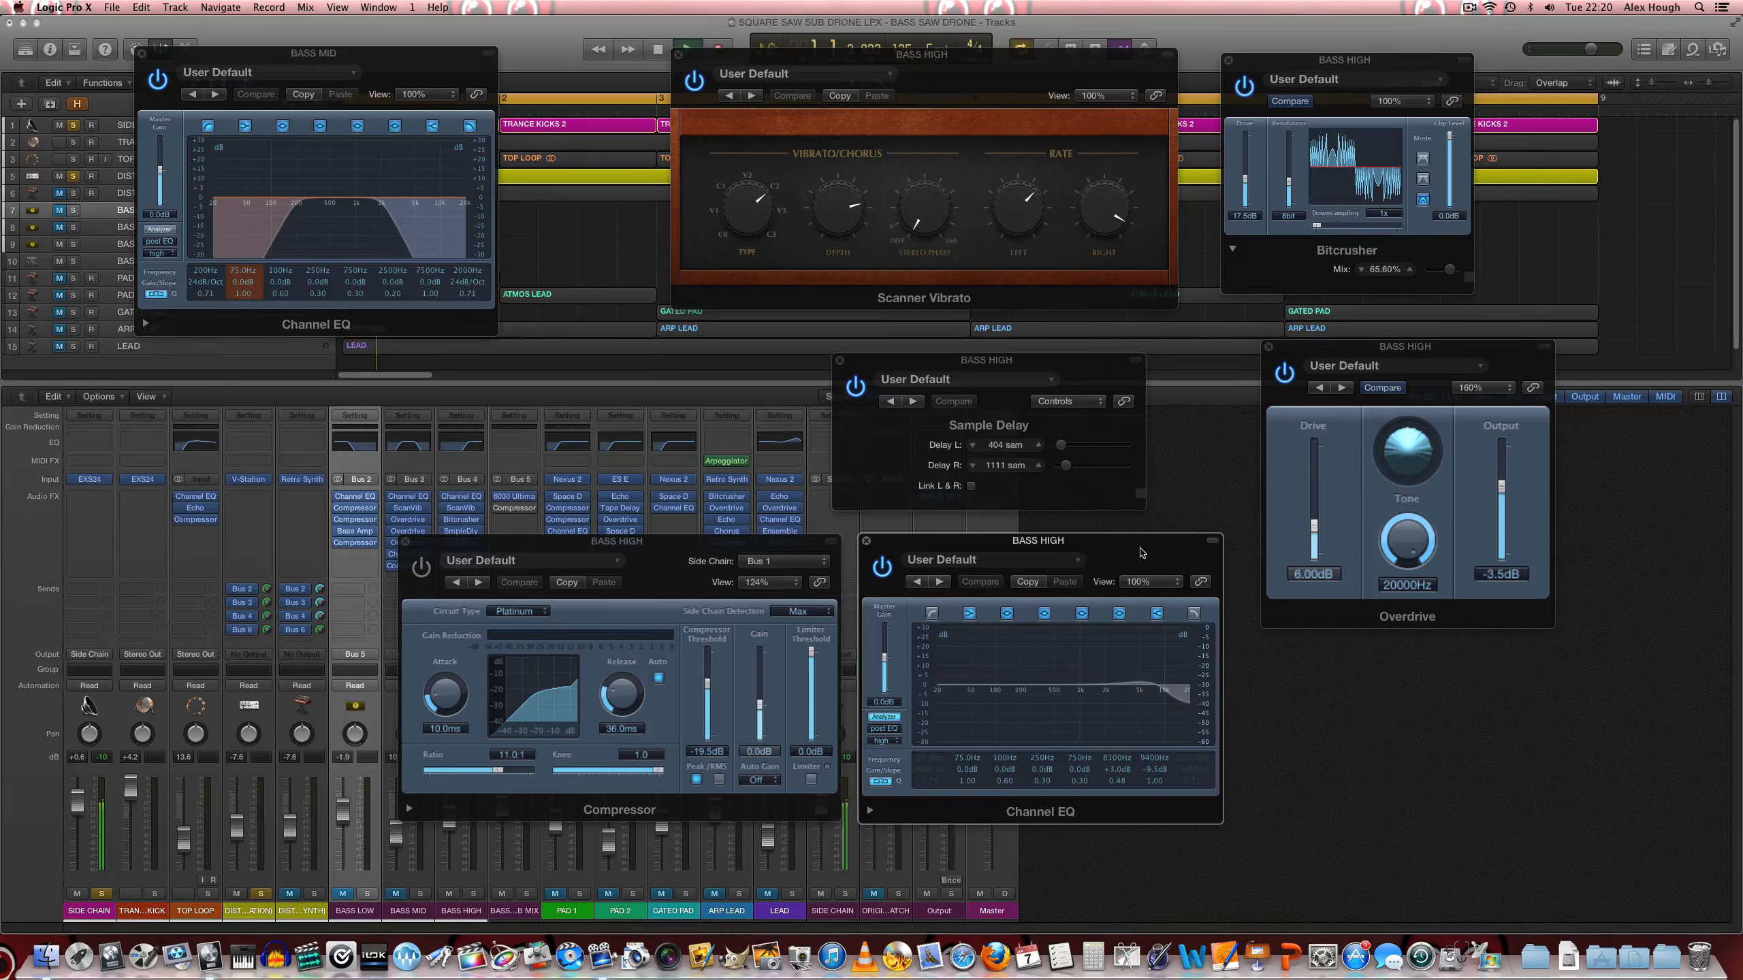
{"action": "left_click", "coordinate": [882, 567]}
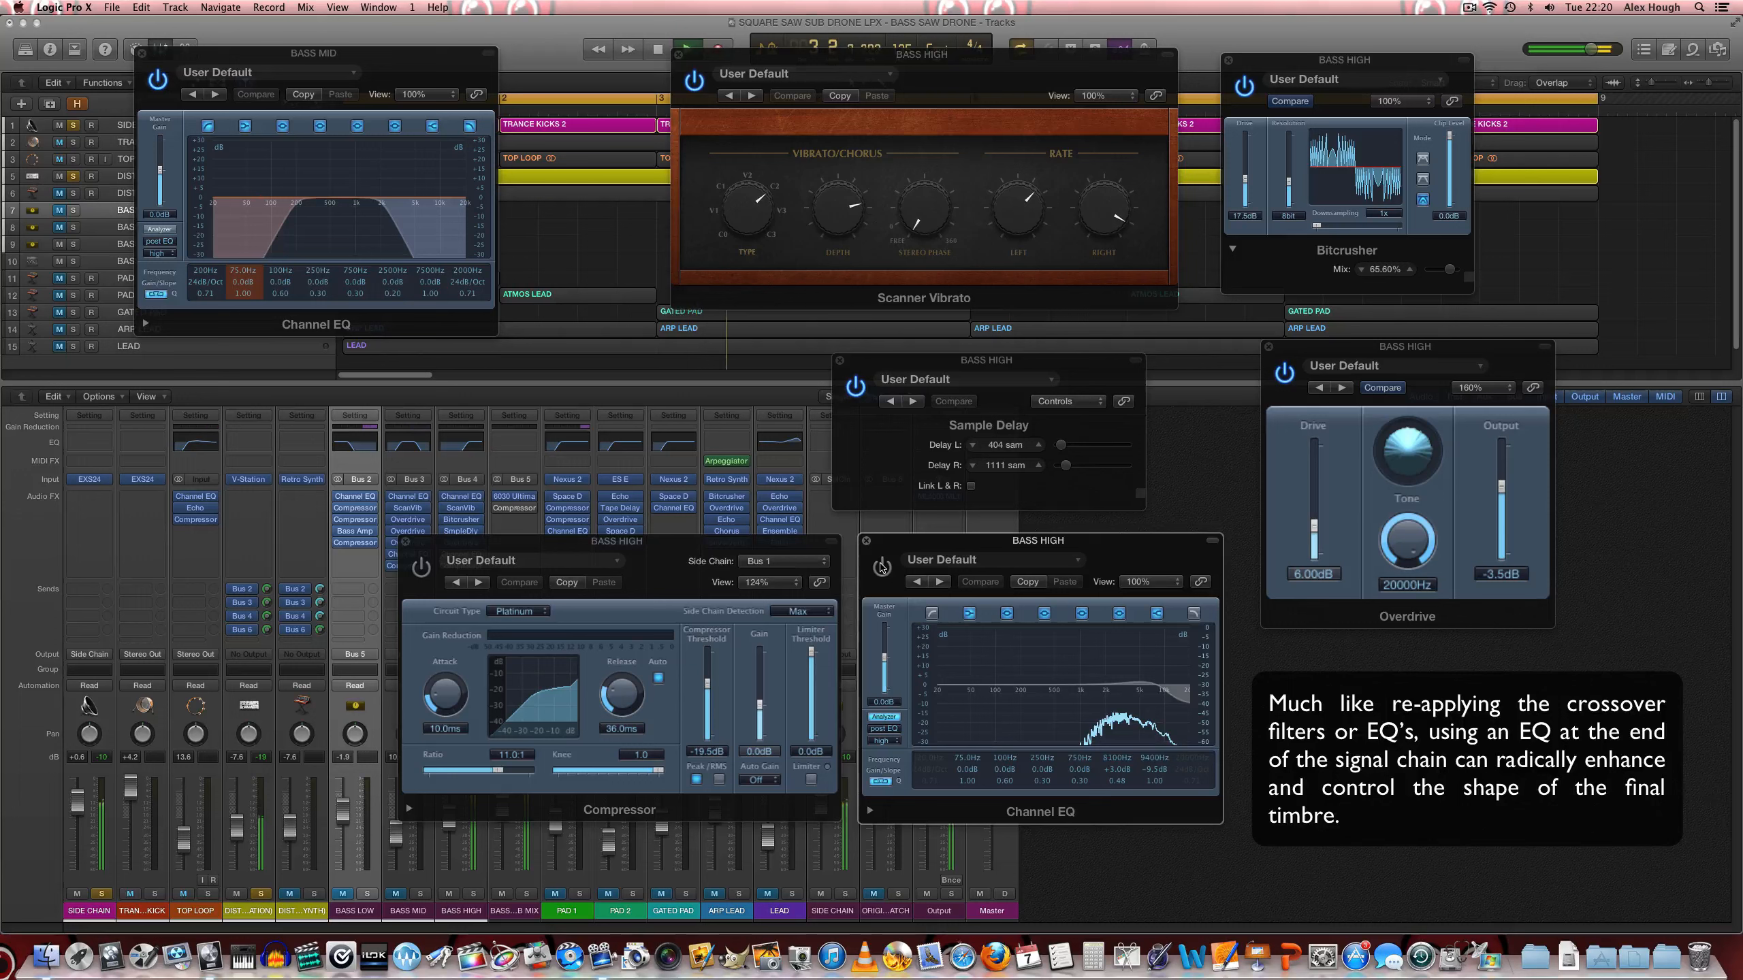
{"action": "left_click", "coordinate": [882, 567]}
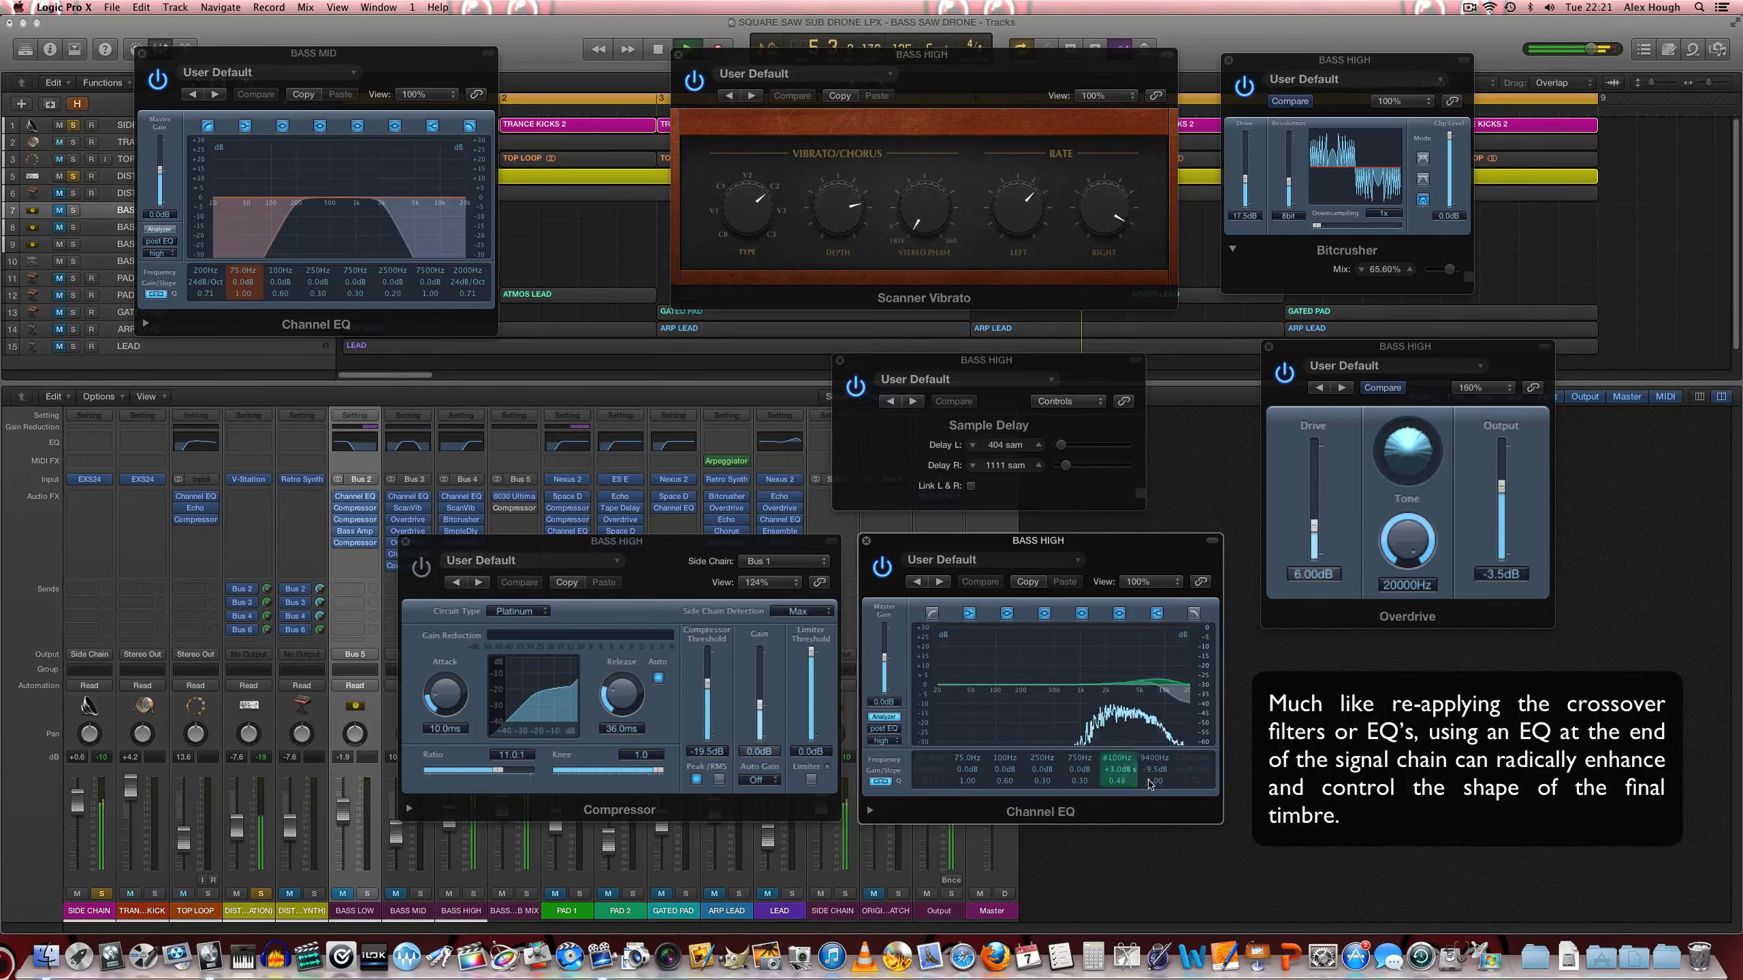
Step: Set the Channel EQ's upper peak band to 5900 Hz and its 9400 Hz band to -10.5 dB, then enable the Compressor
{"action": "left_click_drag", "start_coordinate": [1154, 769], "coordinate": [1119, 779]}
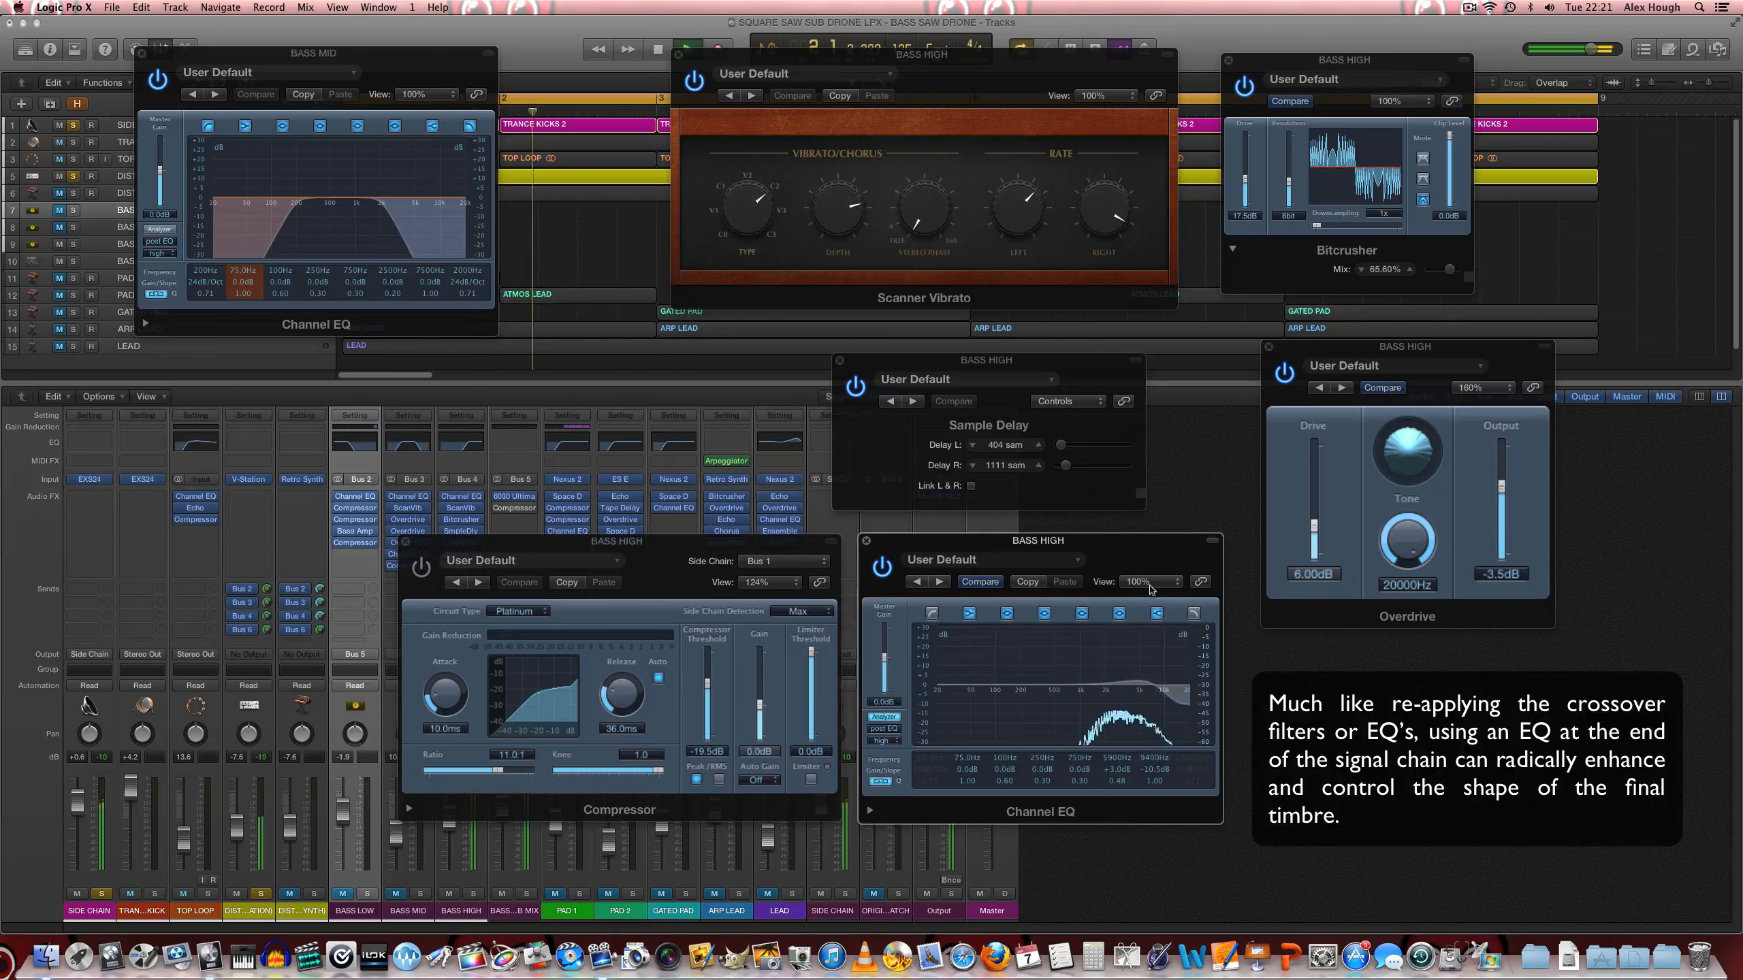
{"action": "left_click", "coordinate": [1157, 614]}
{"action": "left_click", "coordinate": [1156, 616]}
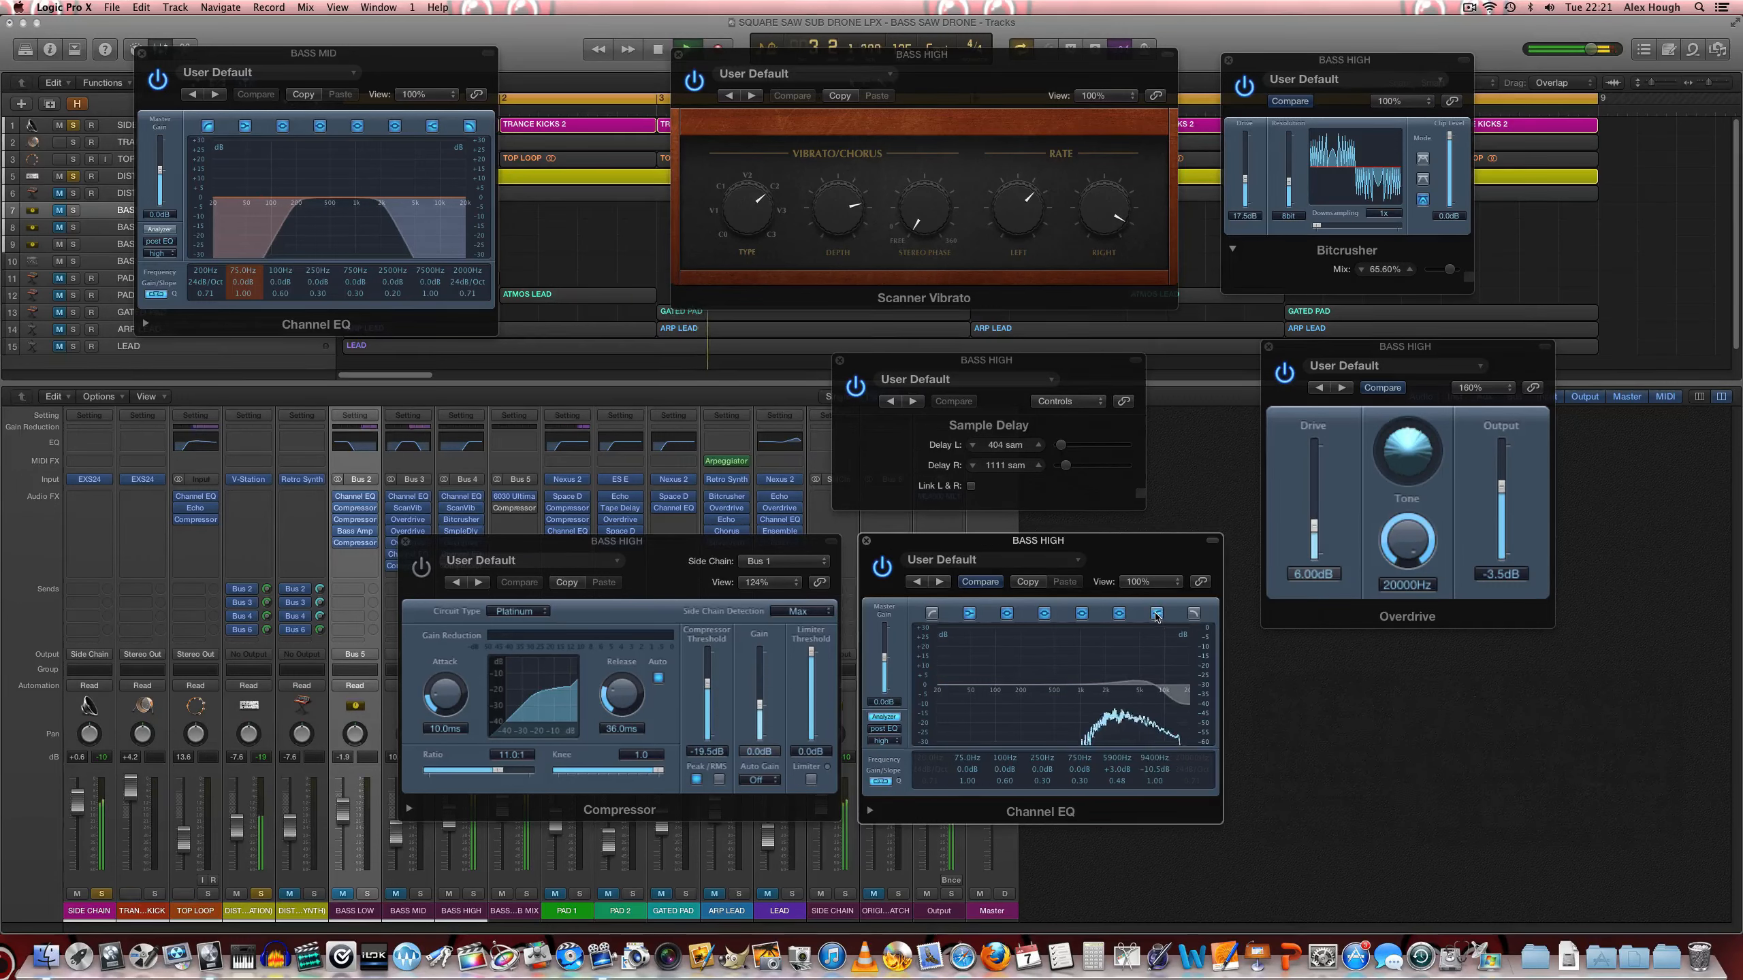
{"action": "left_click", "coordinate": [420, 568]}
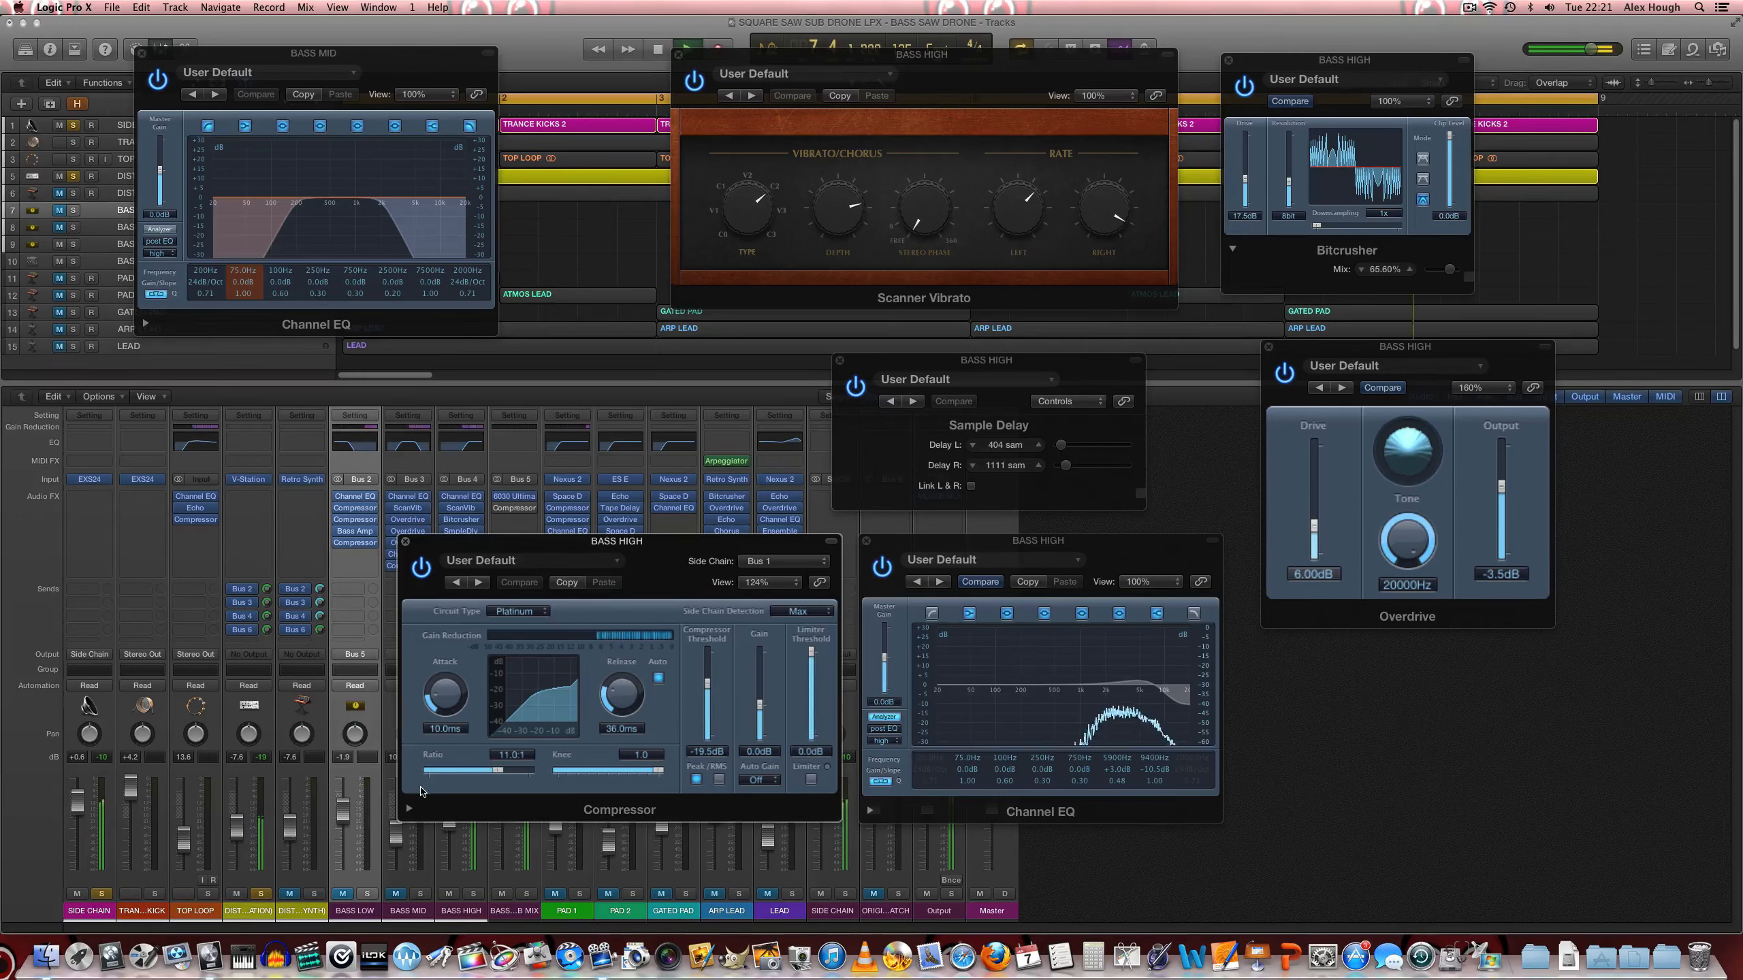
{"action": "left_click", "coordinate": [399, 894]}
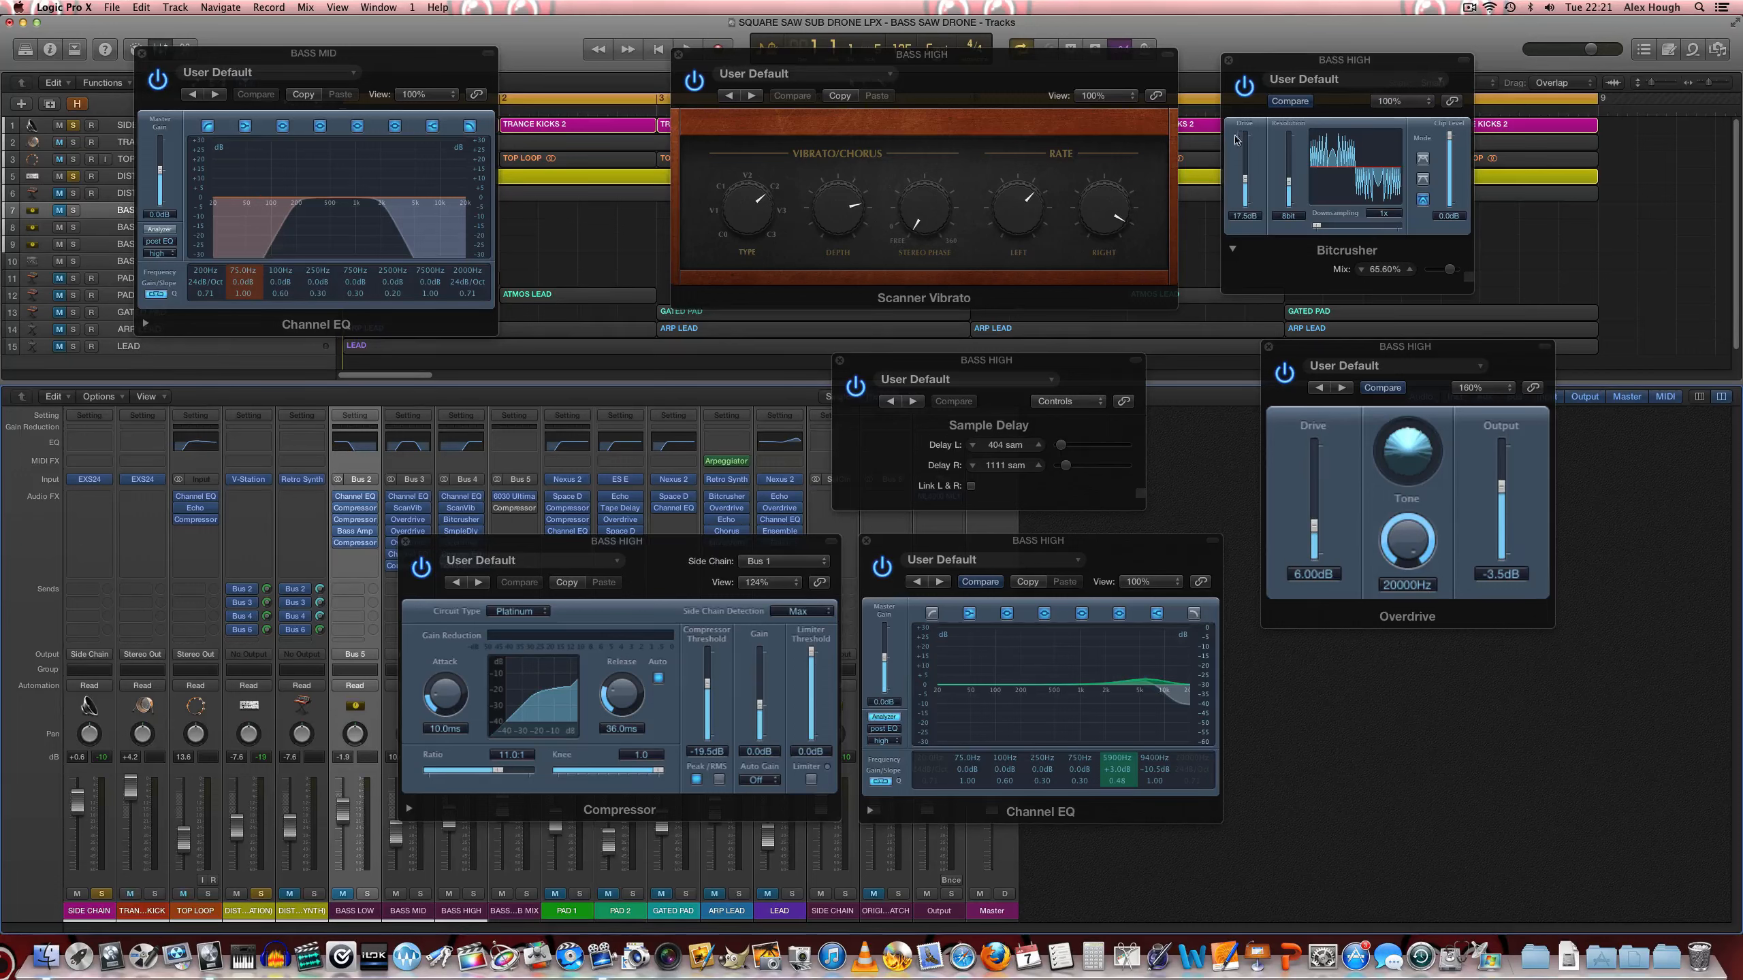
Step: Collapse the Bitcrusher's extra parameters and close the Overdrive, Bitcrusher, Sample Delay, Scanner Vibrato and BASS MID Channel EQ windows
{"action": "left_click", "coordinate": [1237, 254]}
{"action": "left_click", "coordinate": [1234, 251]}
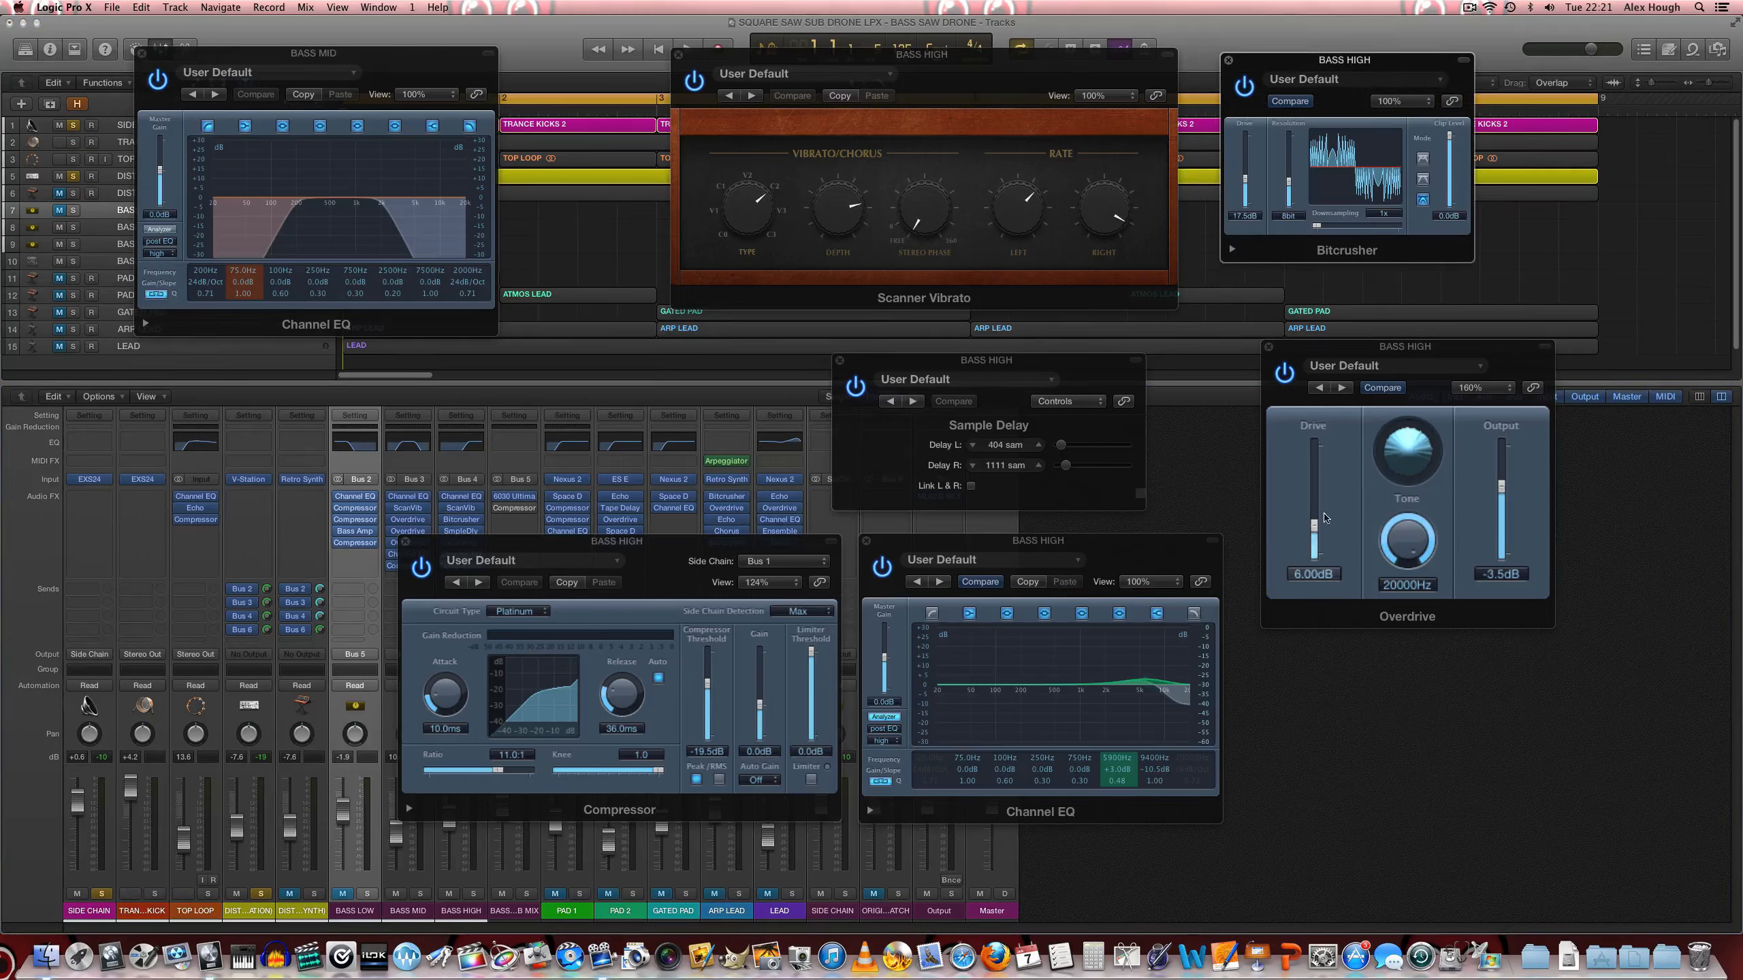
{"action": "left_click", "coordinate": [1269, 348]}
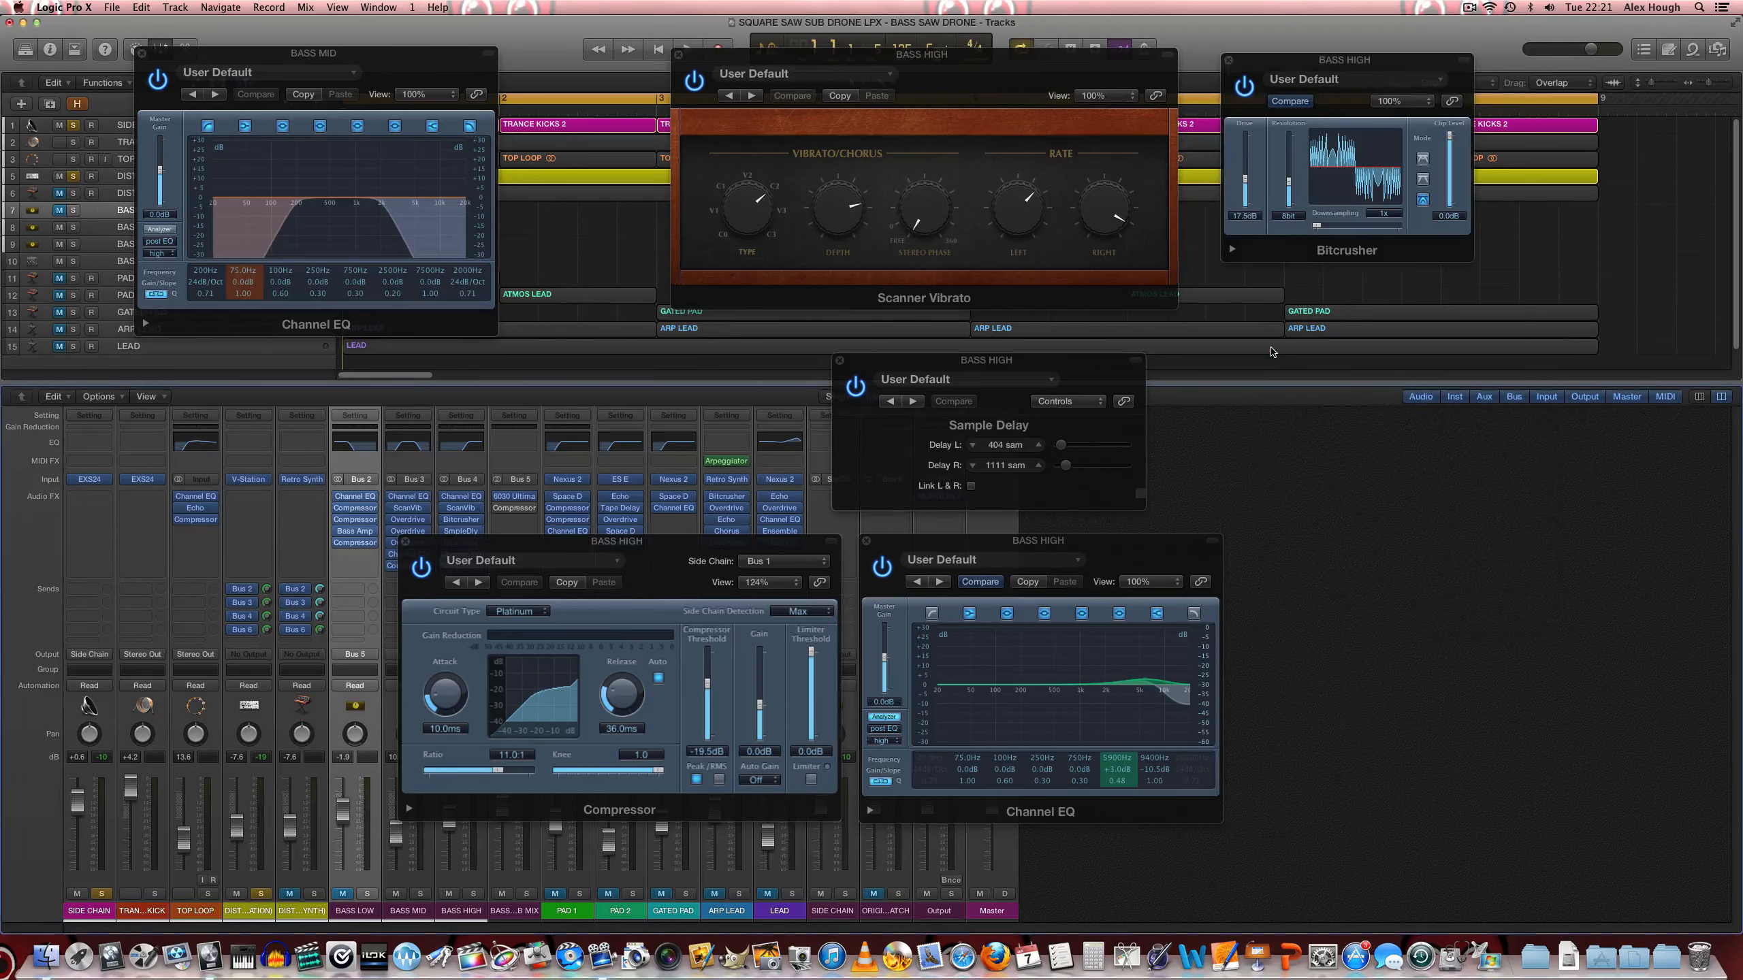
{"action": "left_click", "coordinate": [1228, 60]}
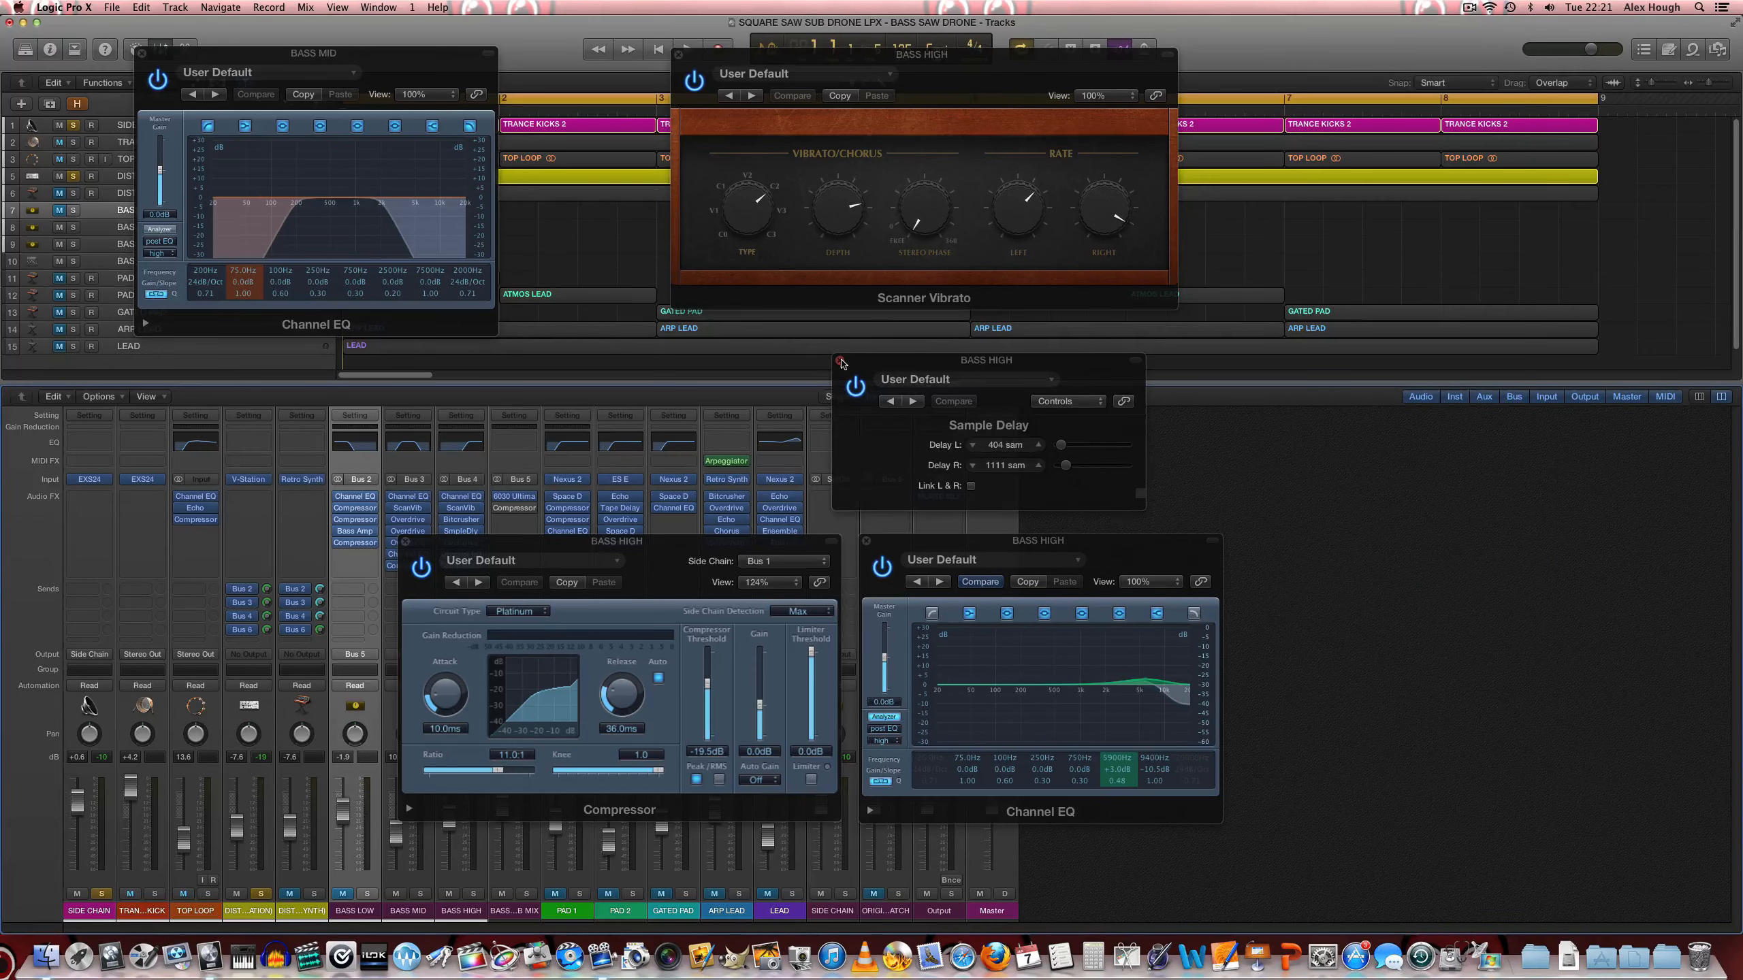
{"action": "left_click", "coordinate": [841, 361]}
{"action": "left_click", "coordinate": [677, 55]}
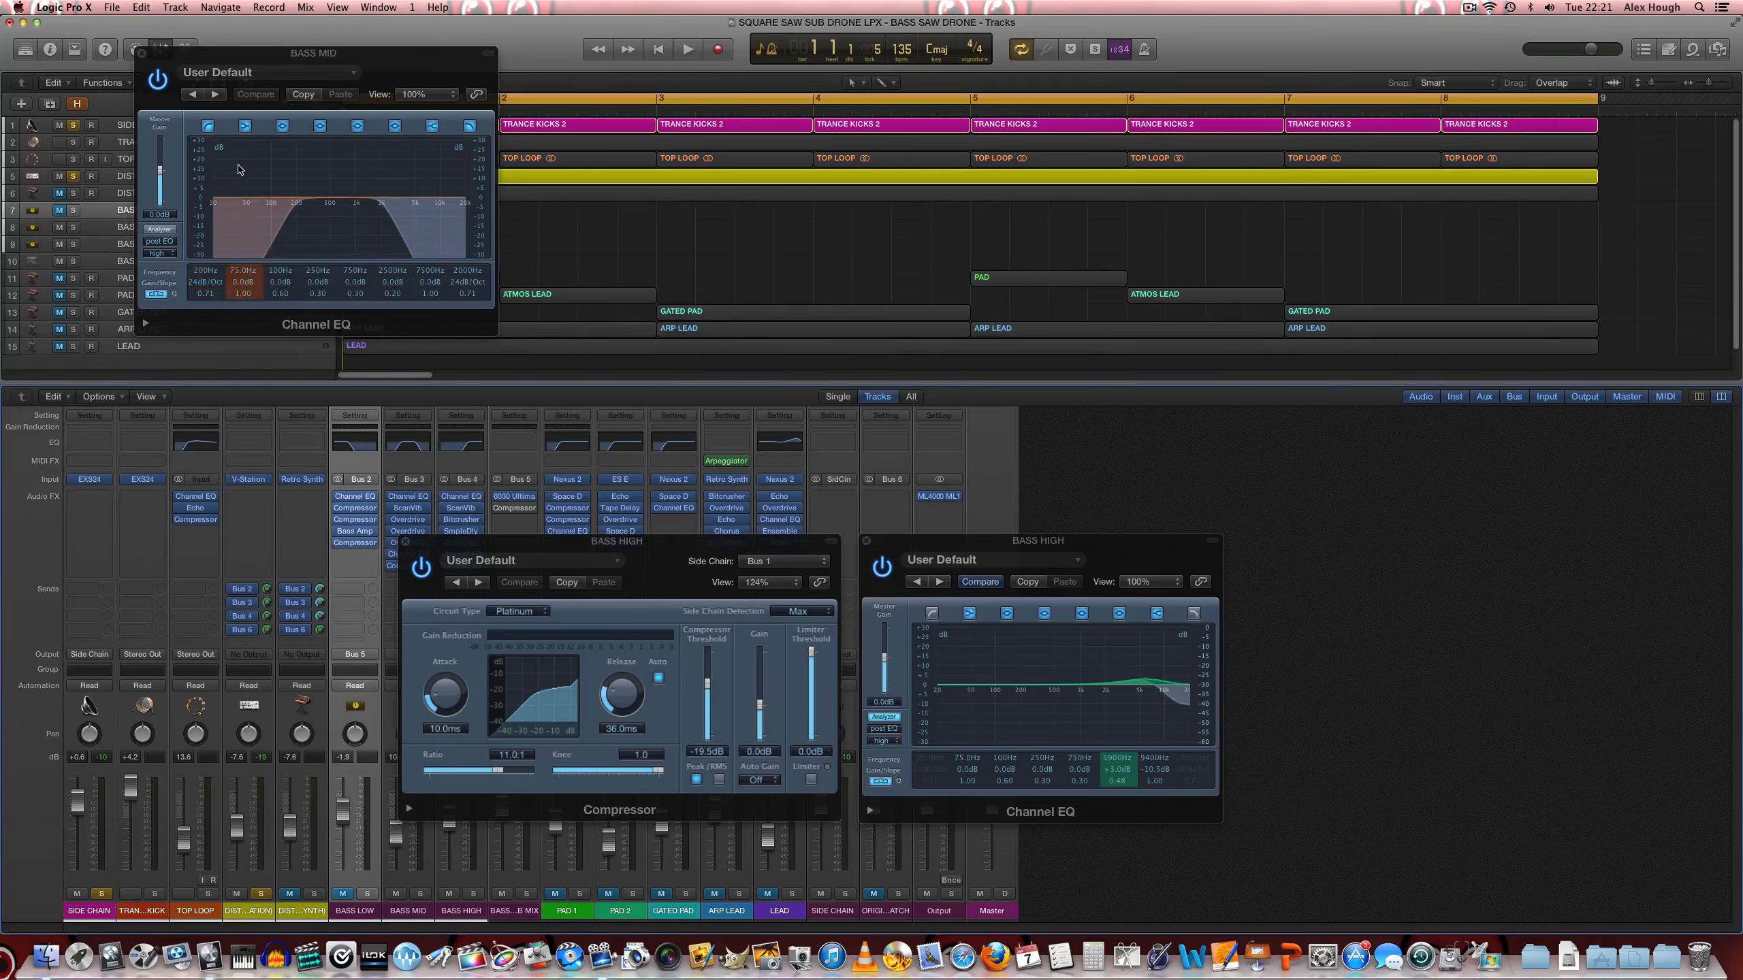
{"action": "left_click", "coordinate": [144, 55]}
Step: View the settings of the first Channel EQ on BASS HIGH and close its window
{"action": "left_click", "coordinate": [469, 498]}
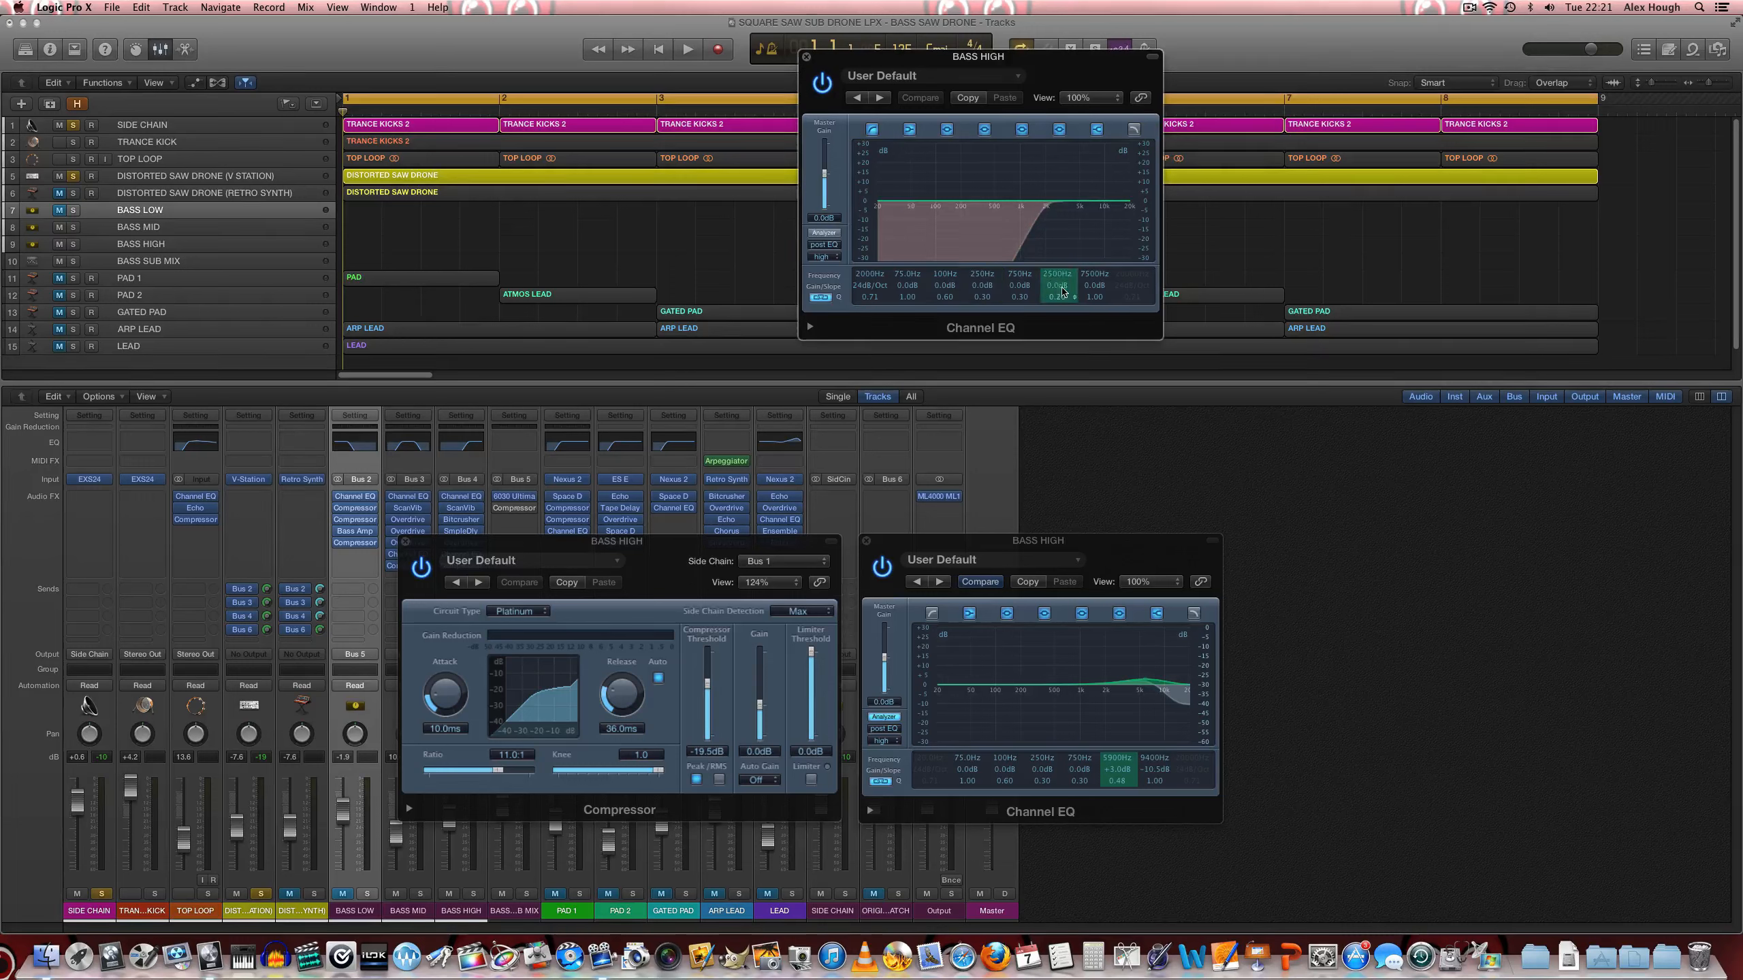
{"action": "left_click", "coordinate": [806, 56]}
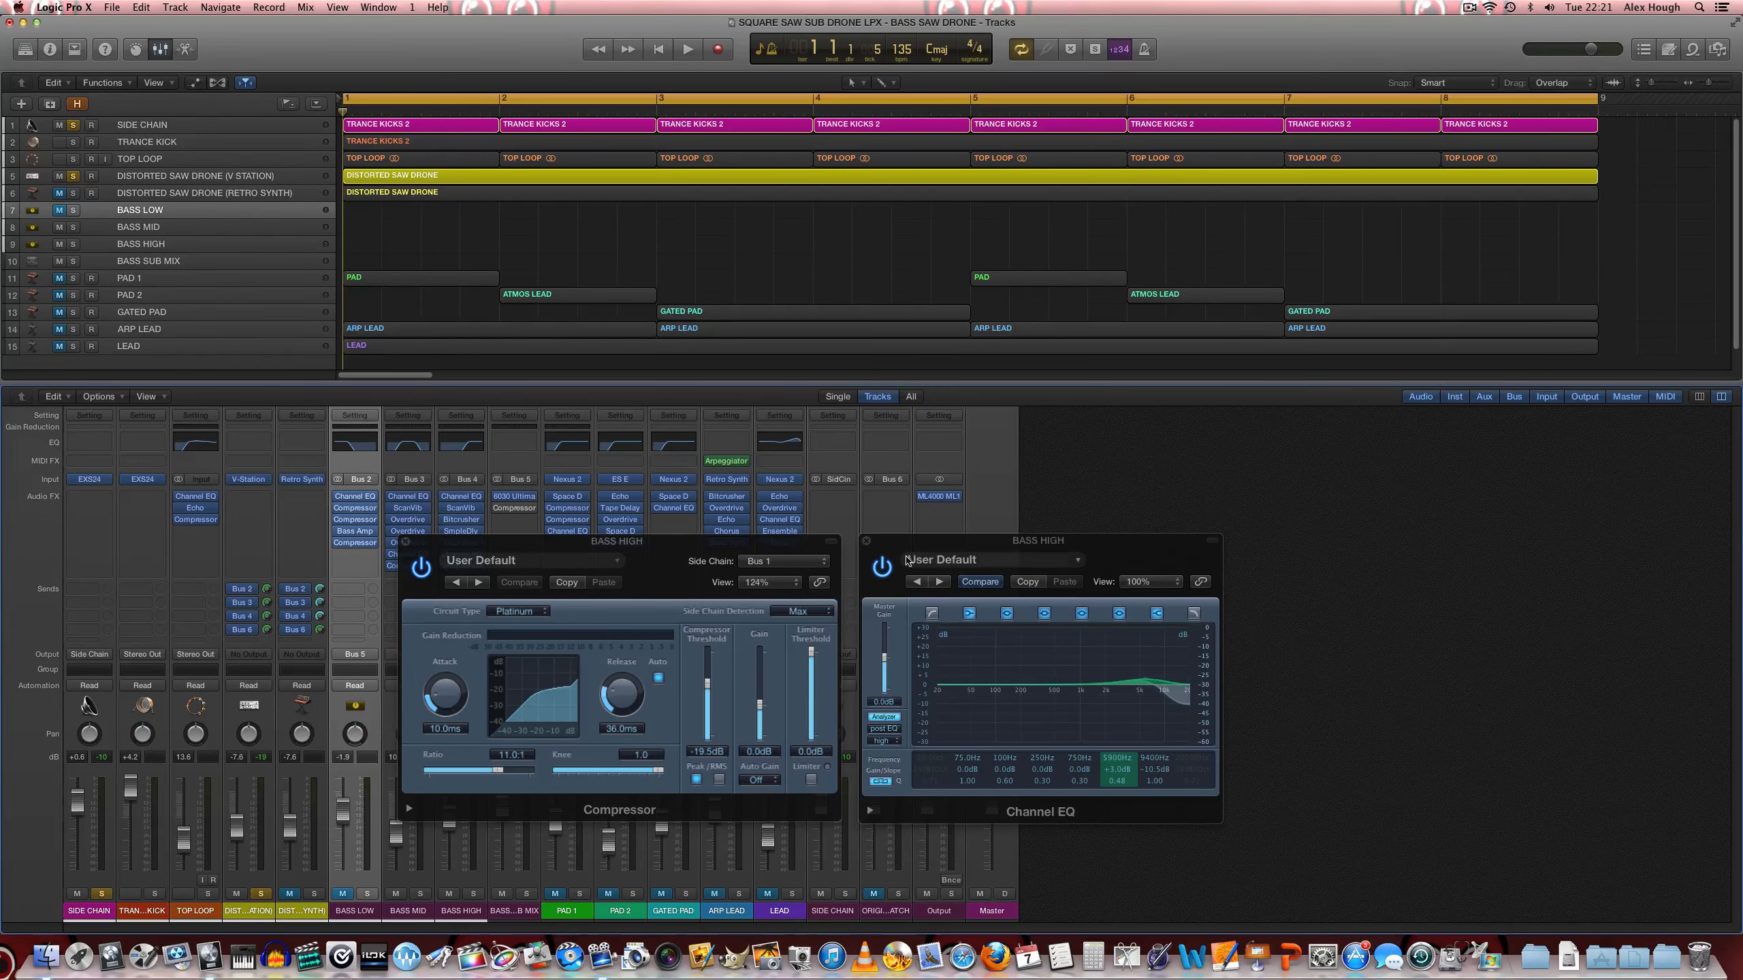
Step: Close the BASS HIGH Channel EQ and Compressor windows and solo the TRANCE KICK channel
{"action": "left_click", "coordinate": [866, 541]}
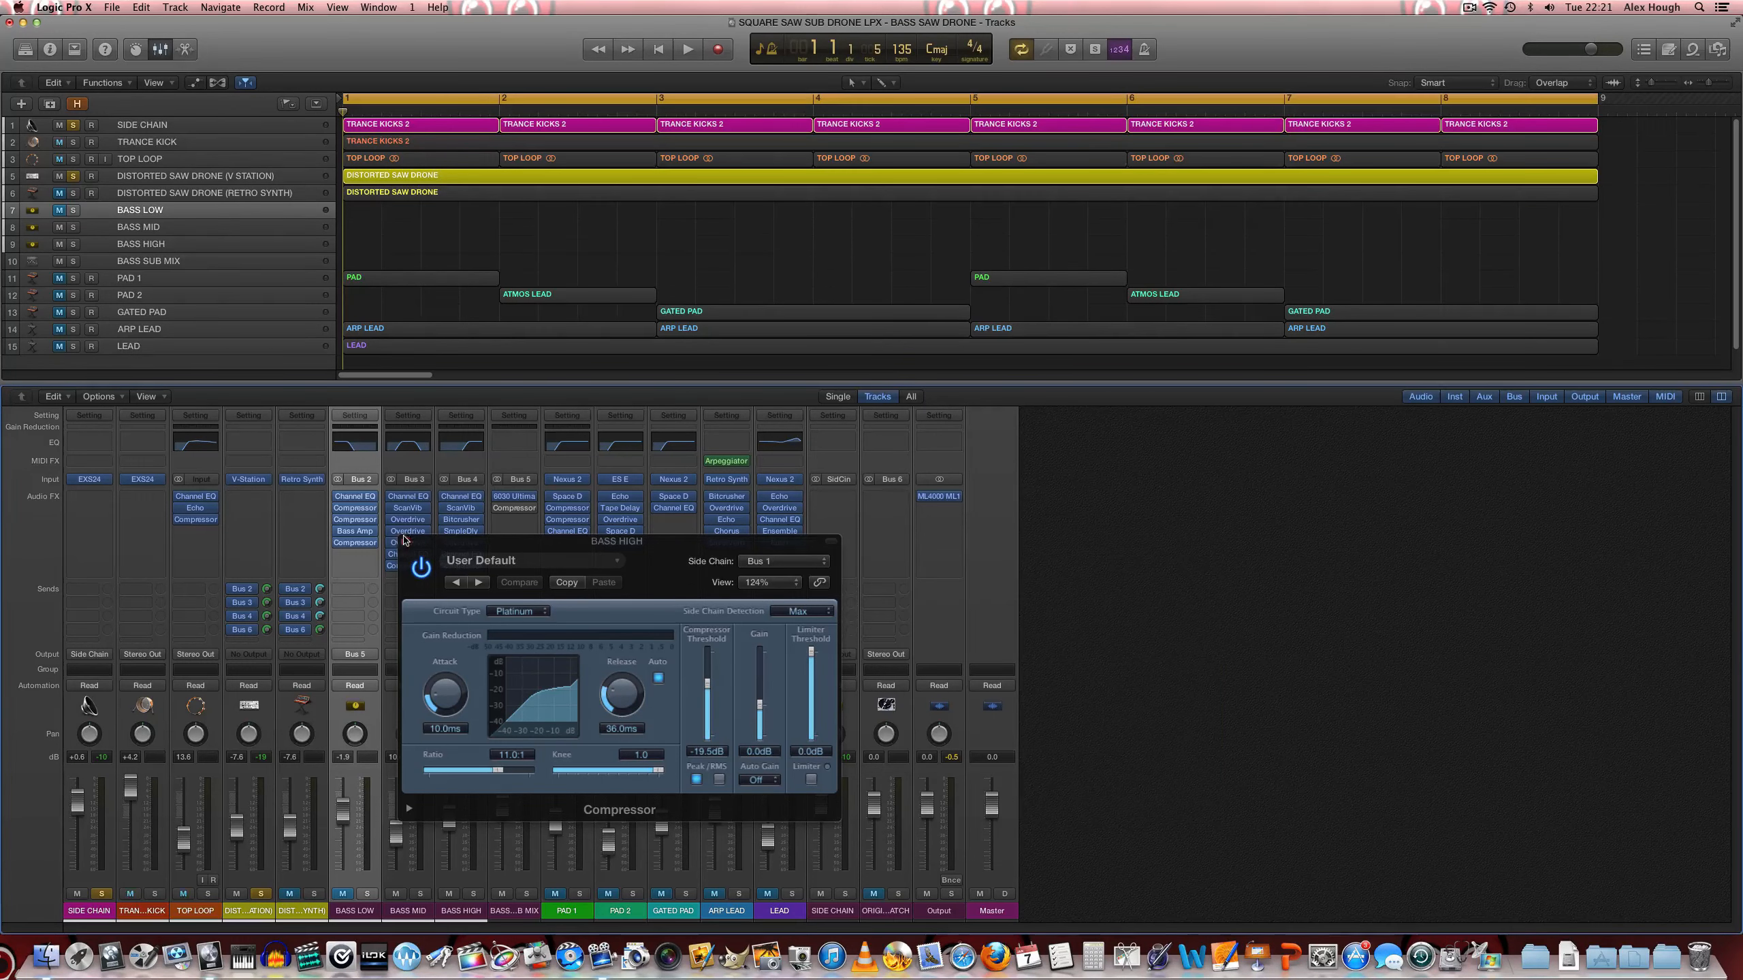
{"action": "left_click", "coordinate": [405, 541]}
{"action": "left_click", "coordinate": [184, 893]}
{"action": "left_click", "coordinate": [155, 894]}
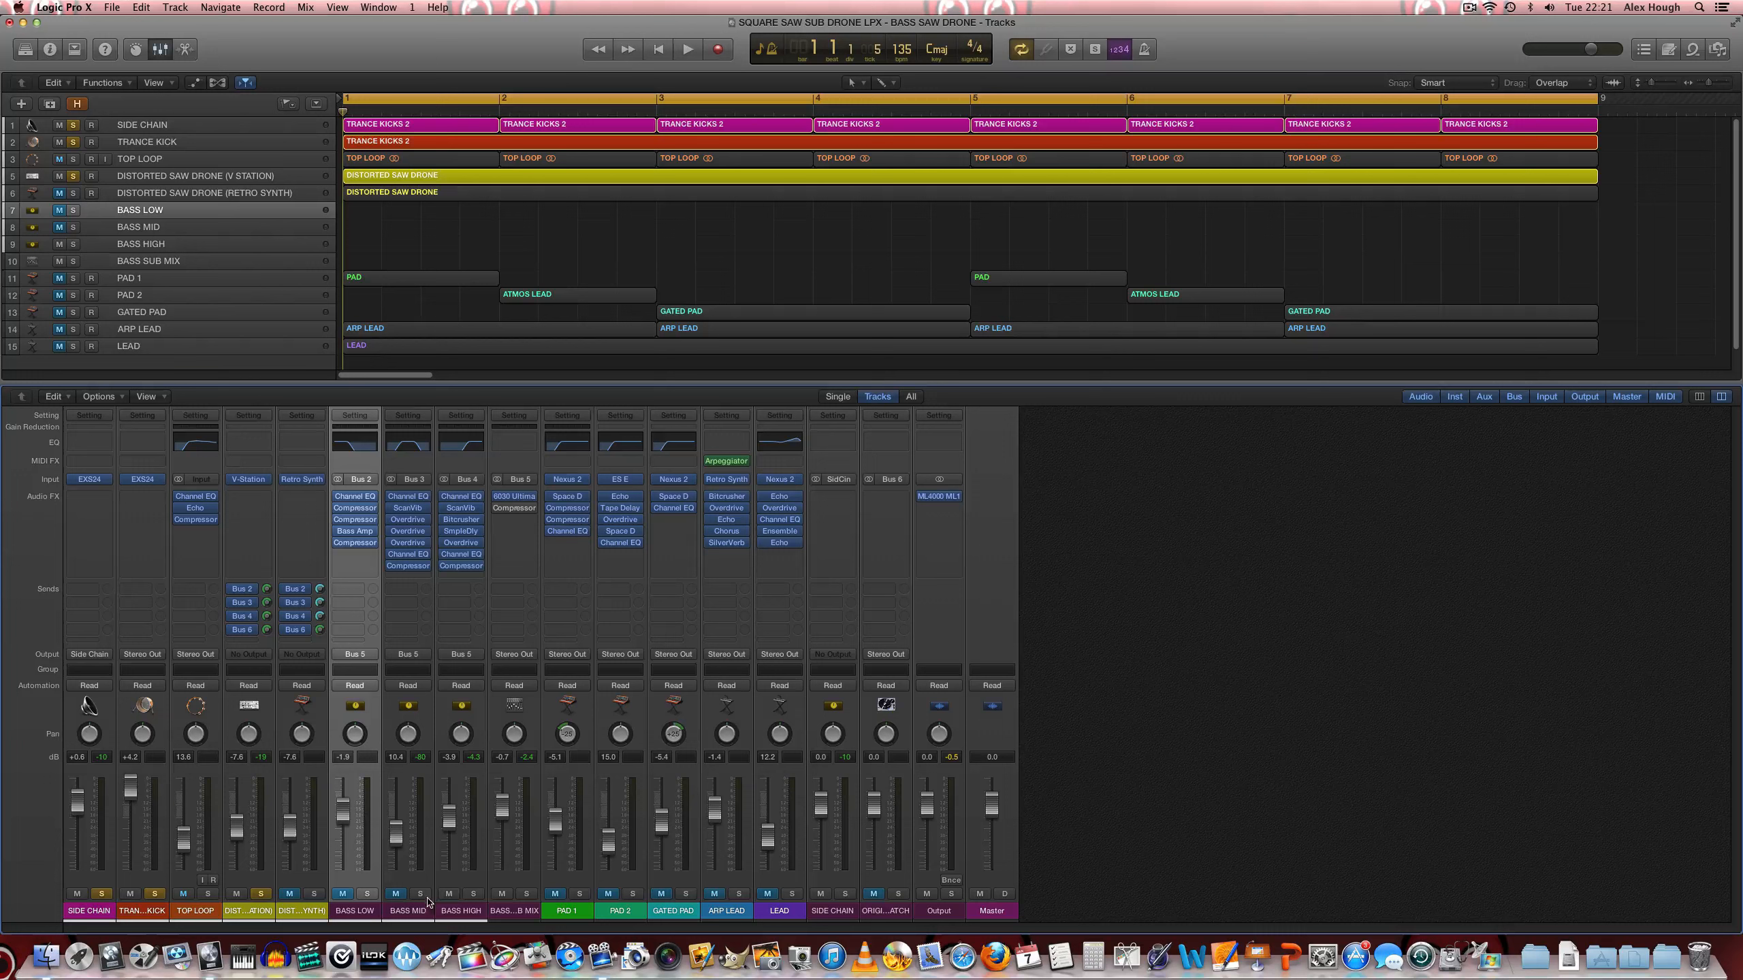
Step: Play the loop with the kick and BASS HIGH soloed, add BASS MID and BASS LOW to the solo in turn, and stop
{"action": "key", "text": "space"}
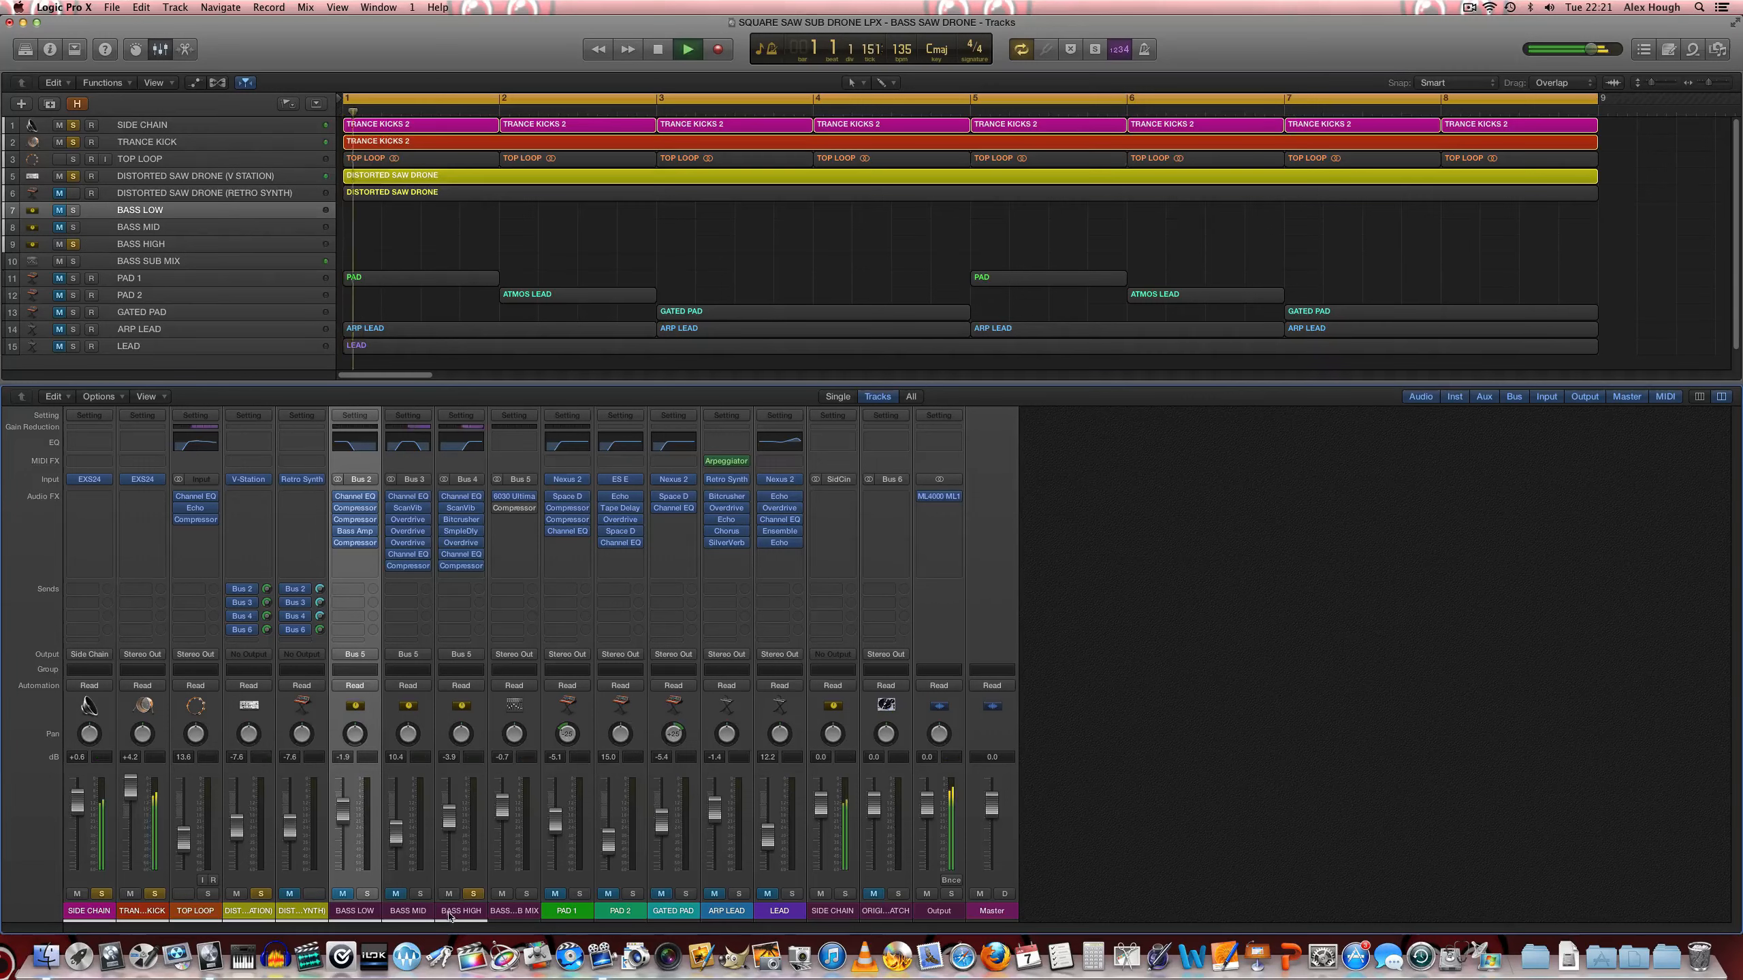
{"action": "left_click", "coordinate": [397, 894]}
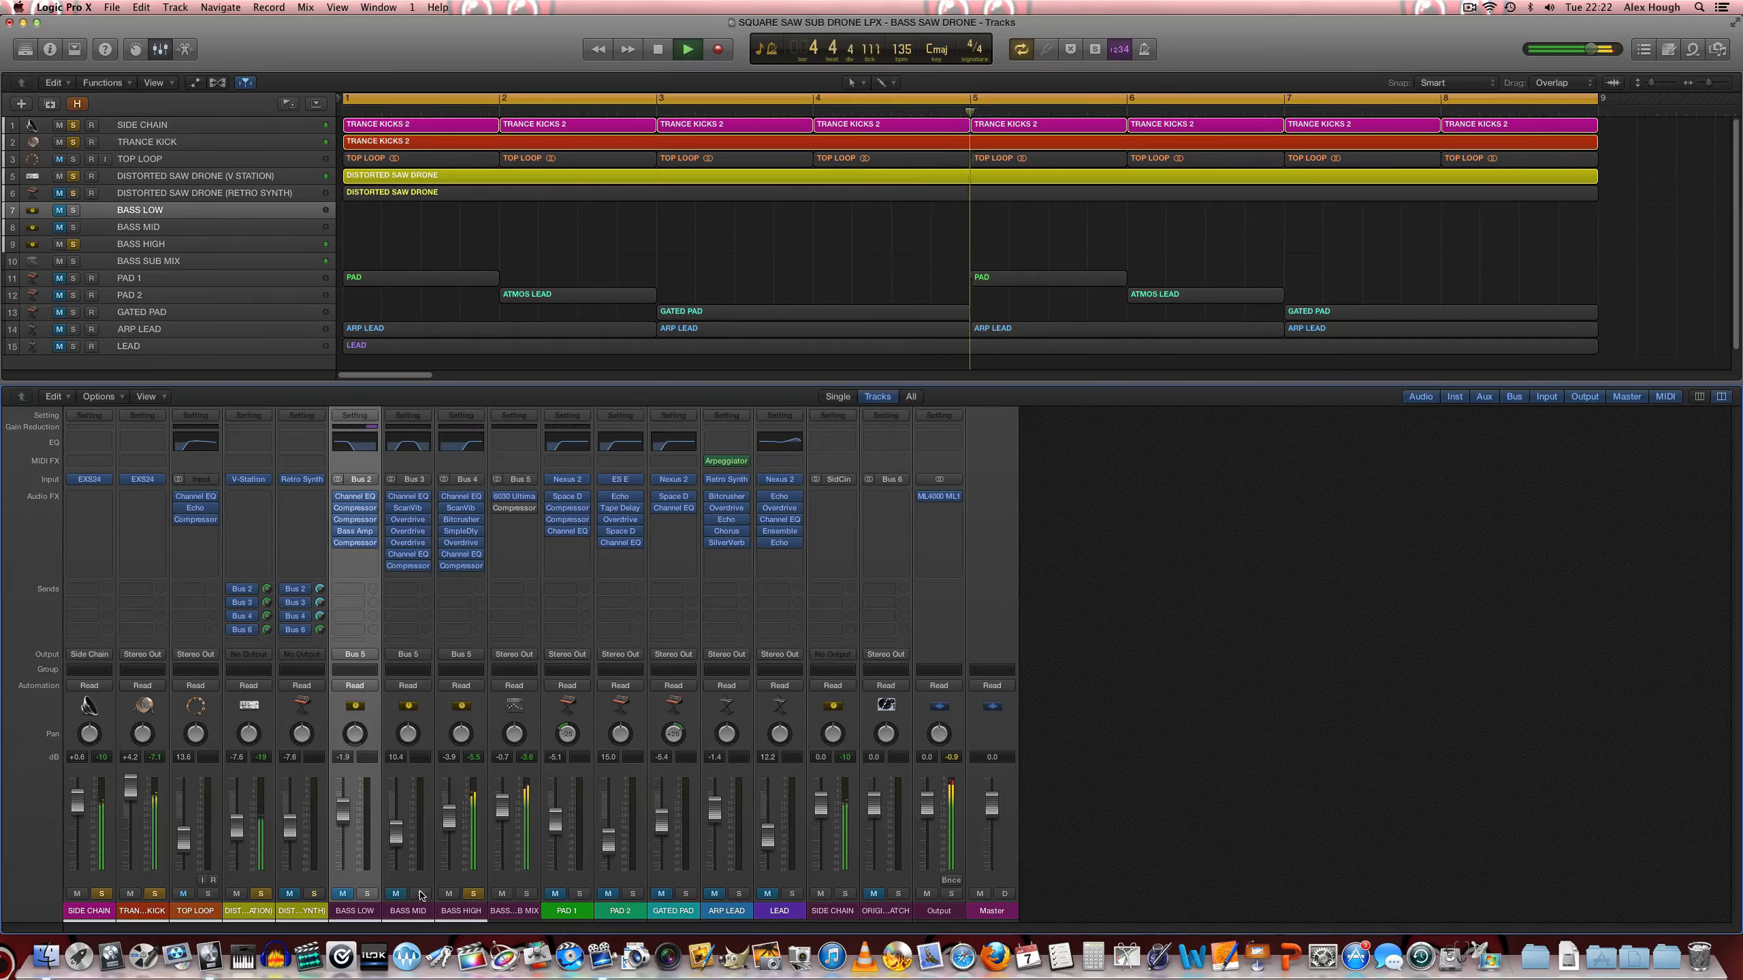
{"action": "left_click", "coordinate": [420, 894]}
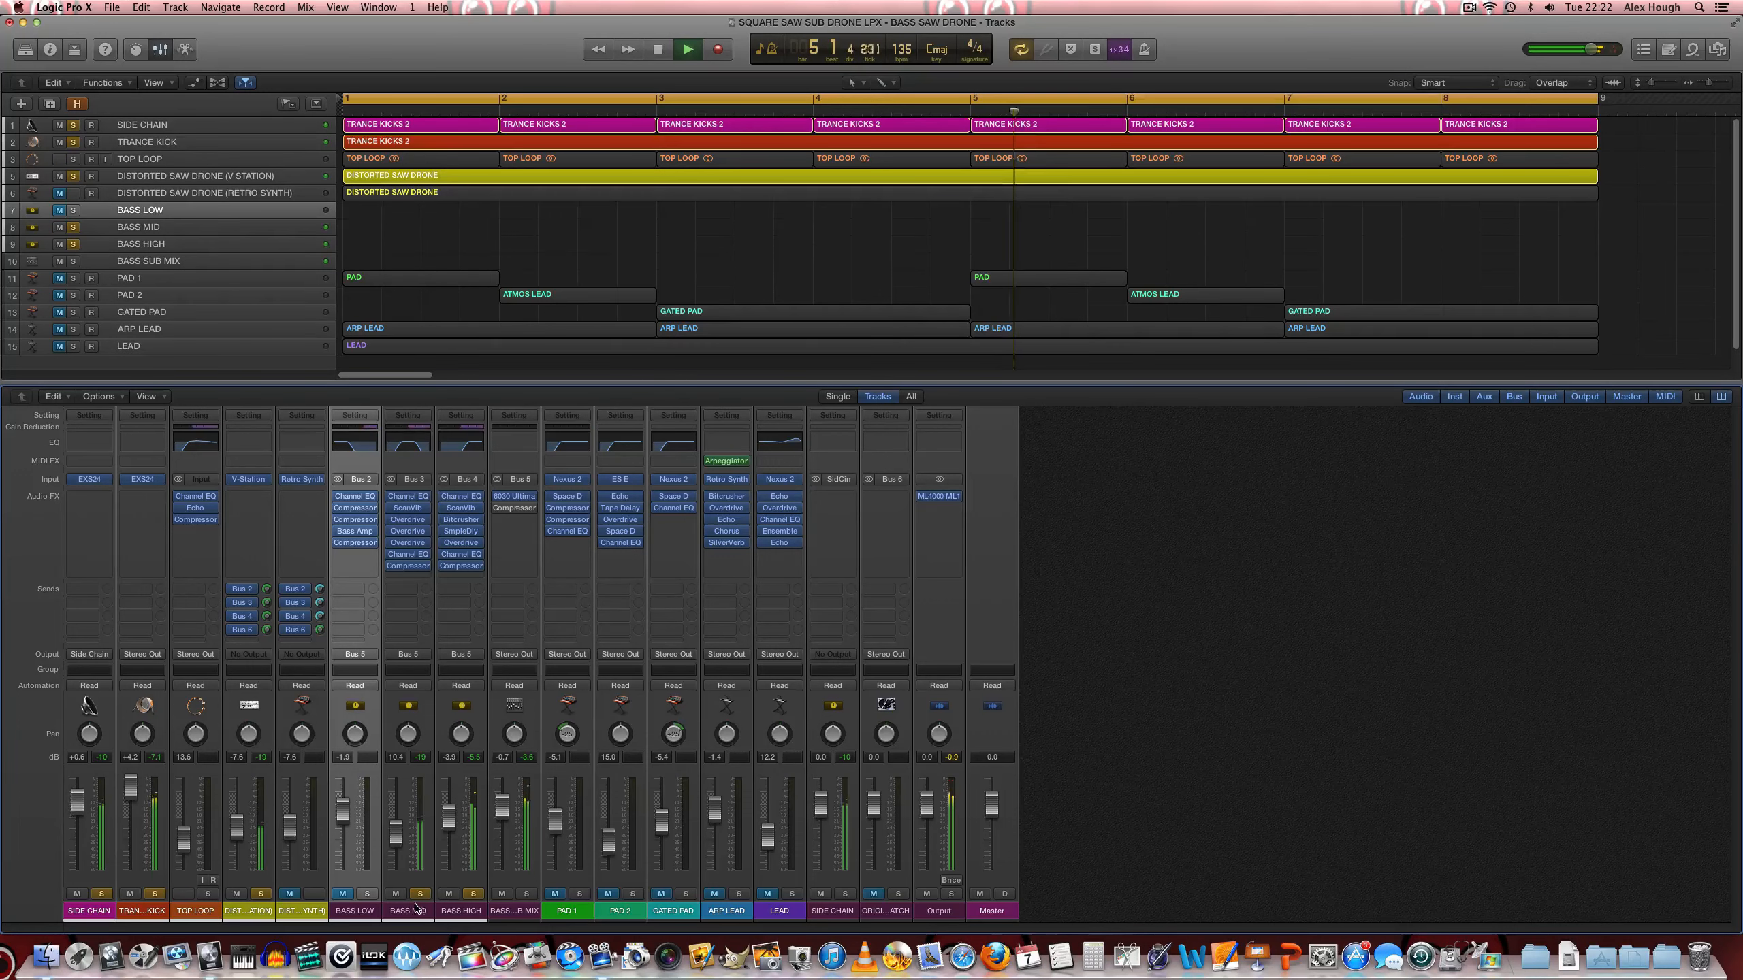
{"action": "left_click", "coordinate": [369, 894]}
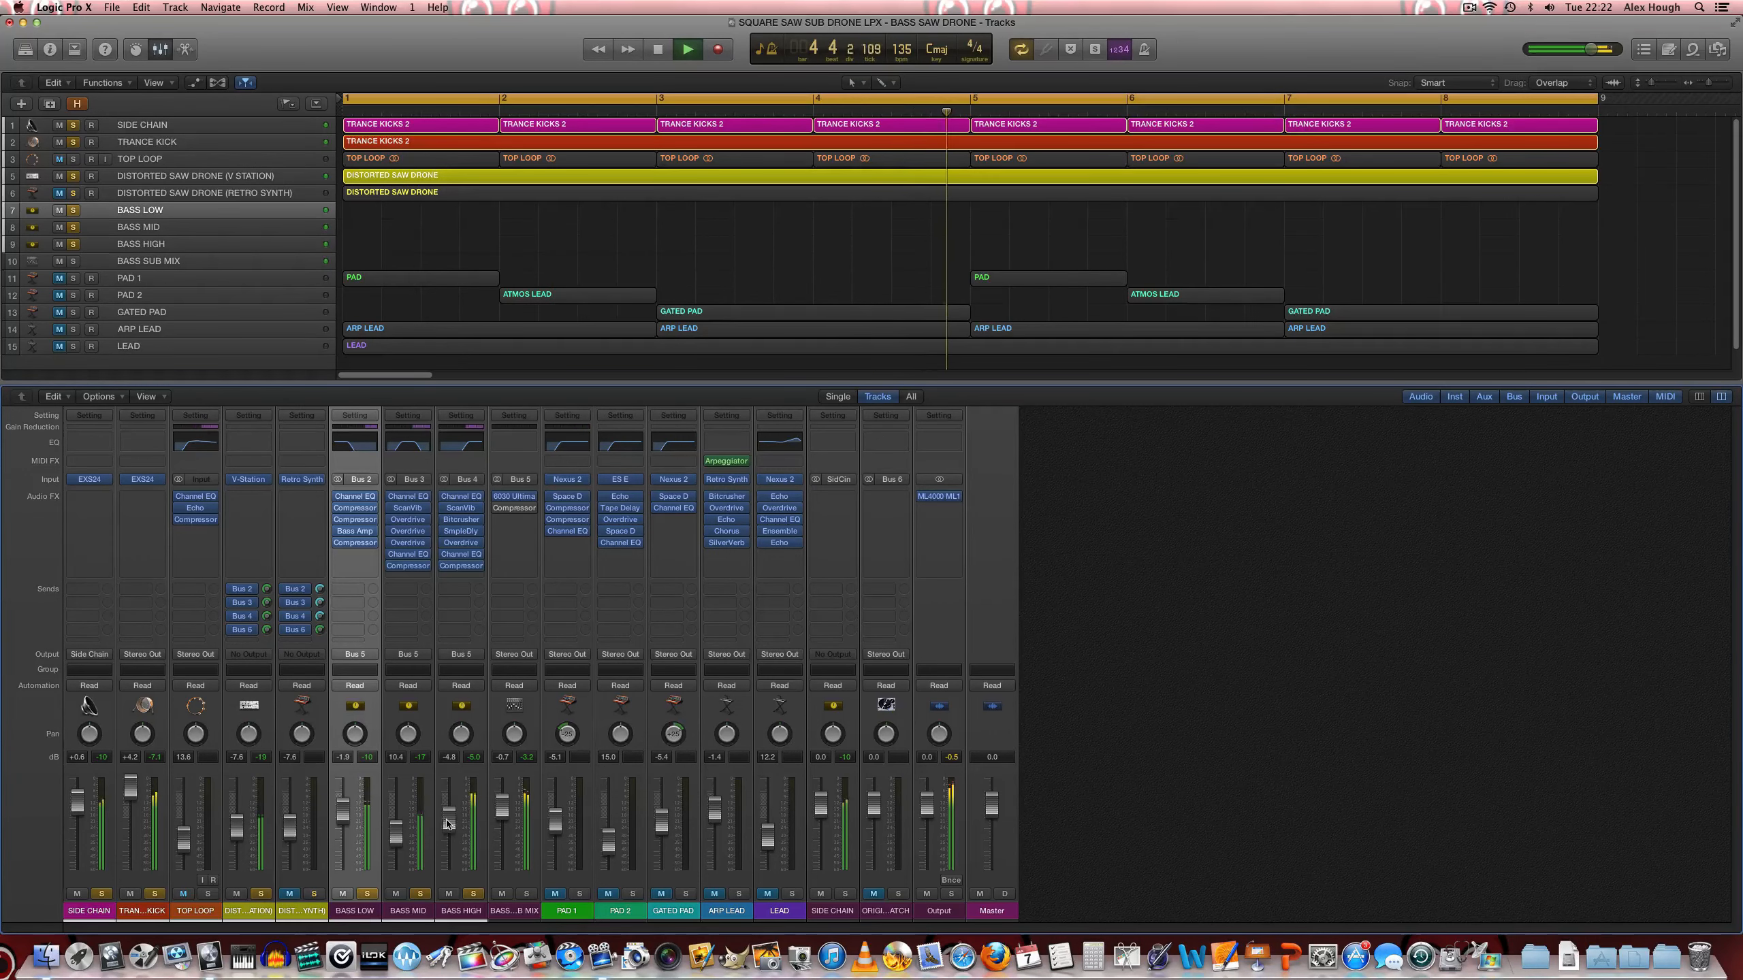
{"action": "key", "text": "space"}
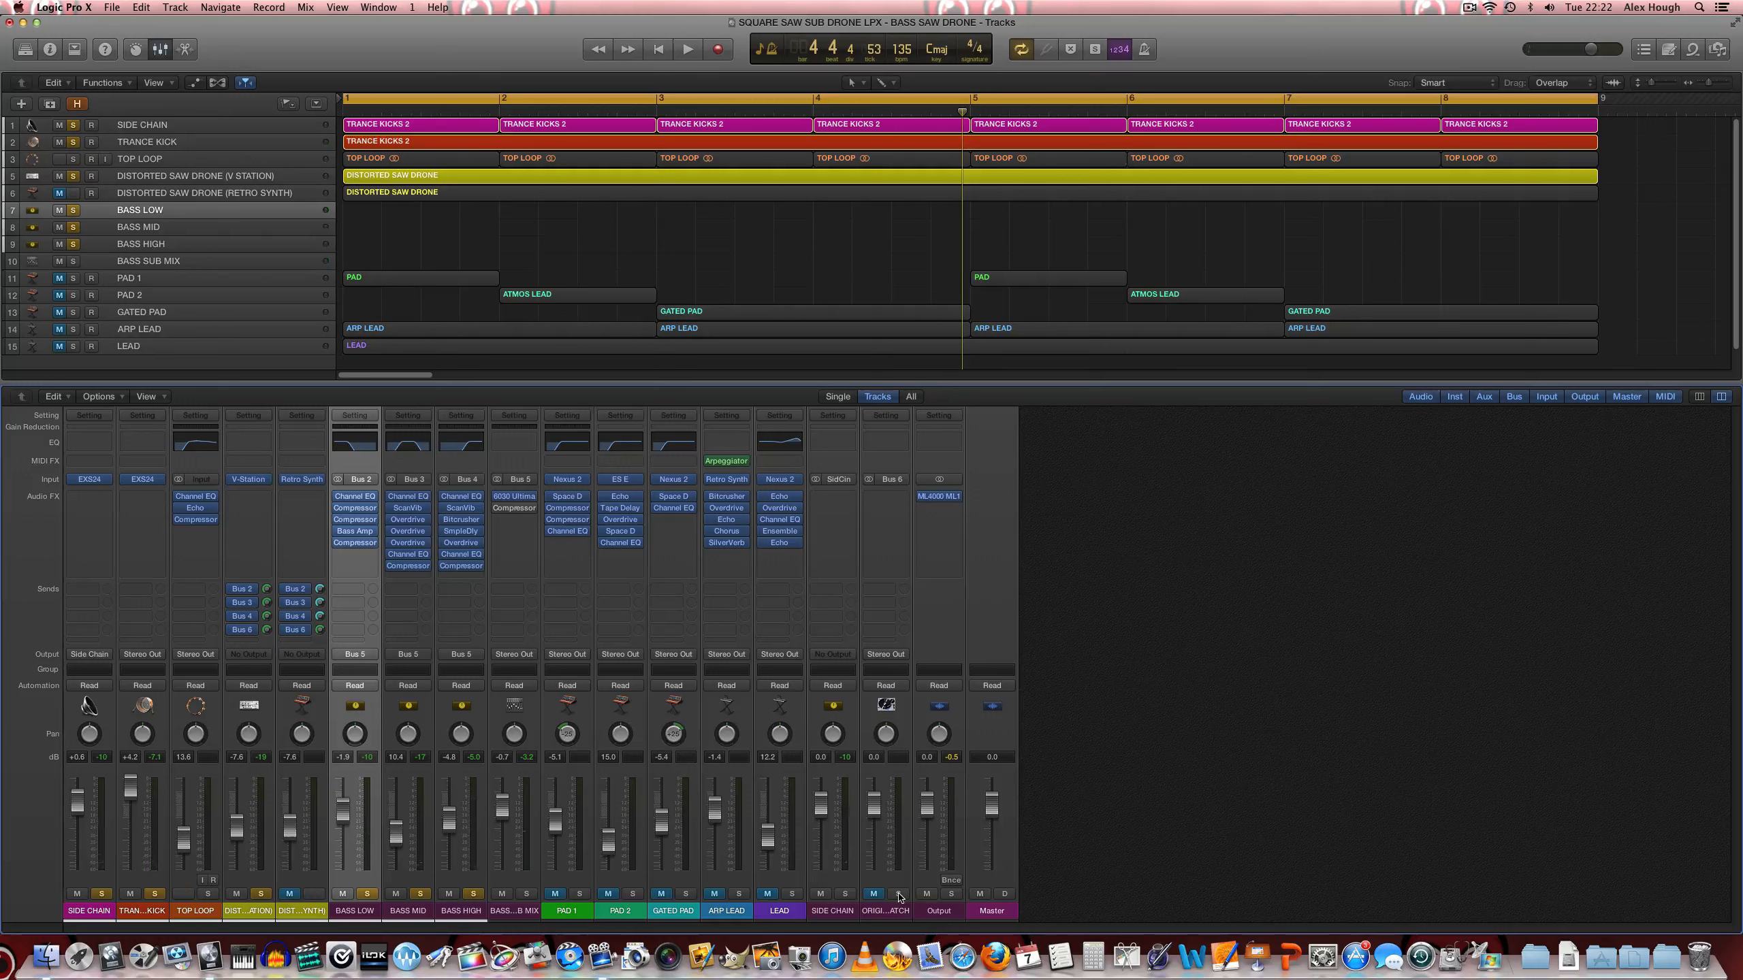
Step: Solo the original patch channel alone, play it from the start of the project, stop, and return it to muted and unsoloed
{"action": "left_click", "coordinate": [899, 894]}
{"action": "key", "text": "Return"}
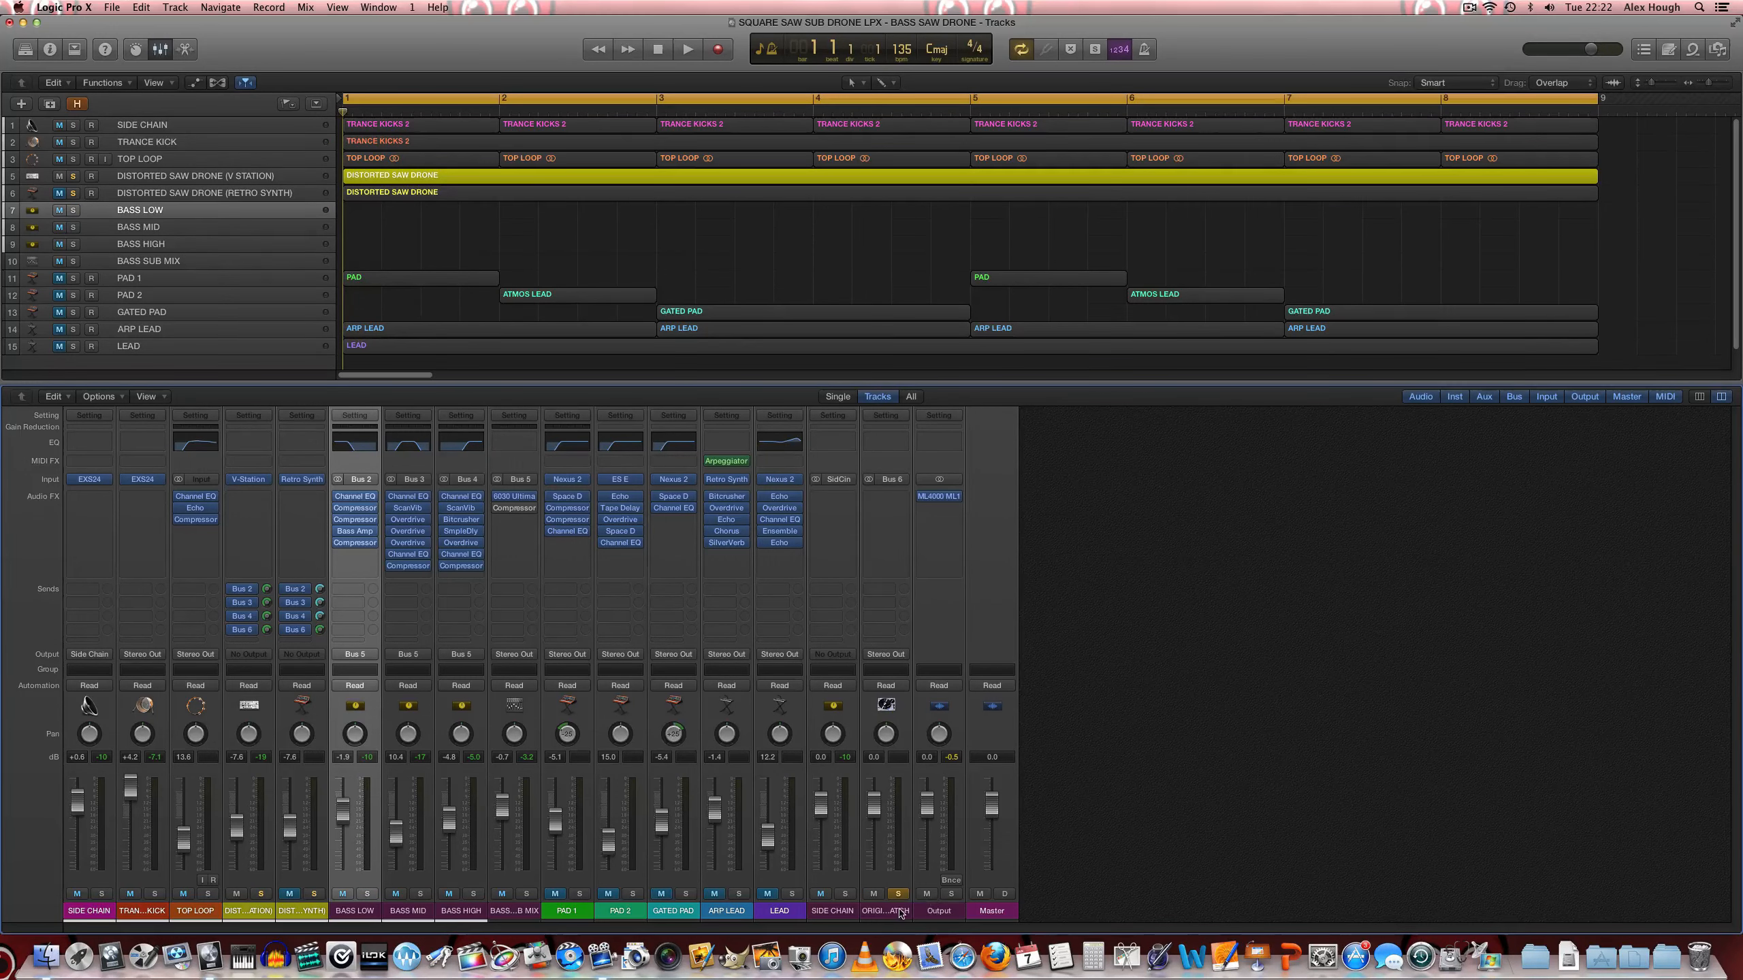
{"action": "key", "text": "space"}
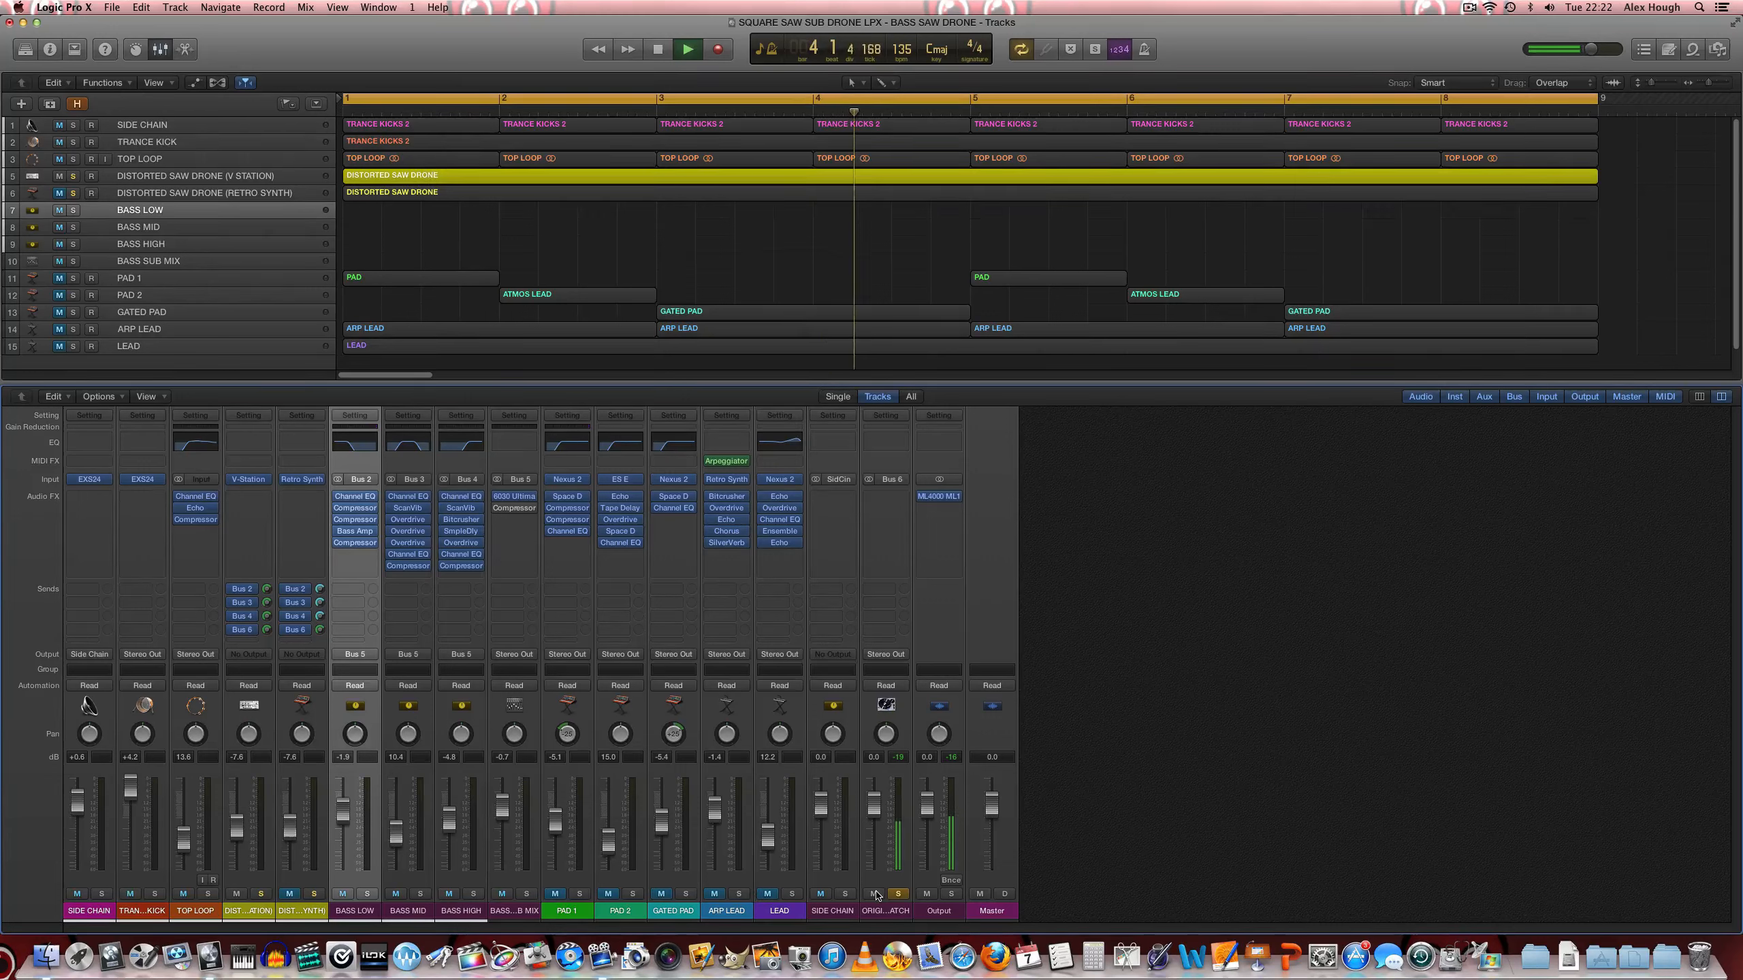
{"action": "key", "text": "space"}
{"action": "left_click", "coordinate": [874, 893]}
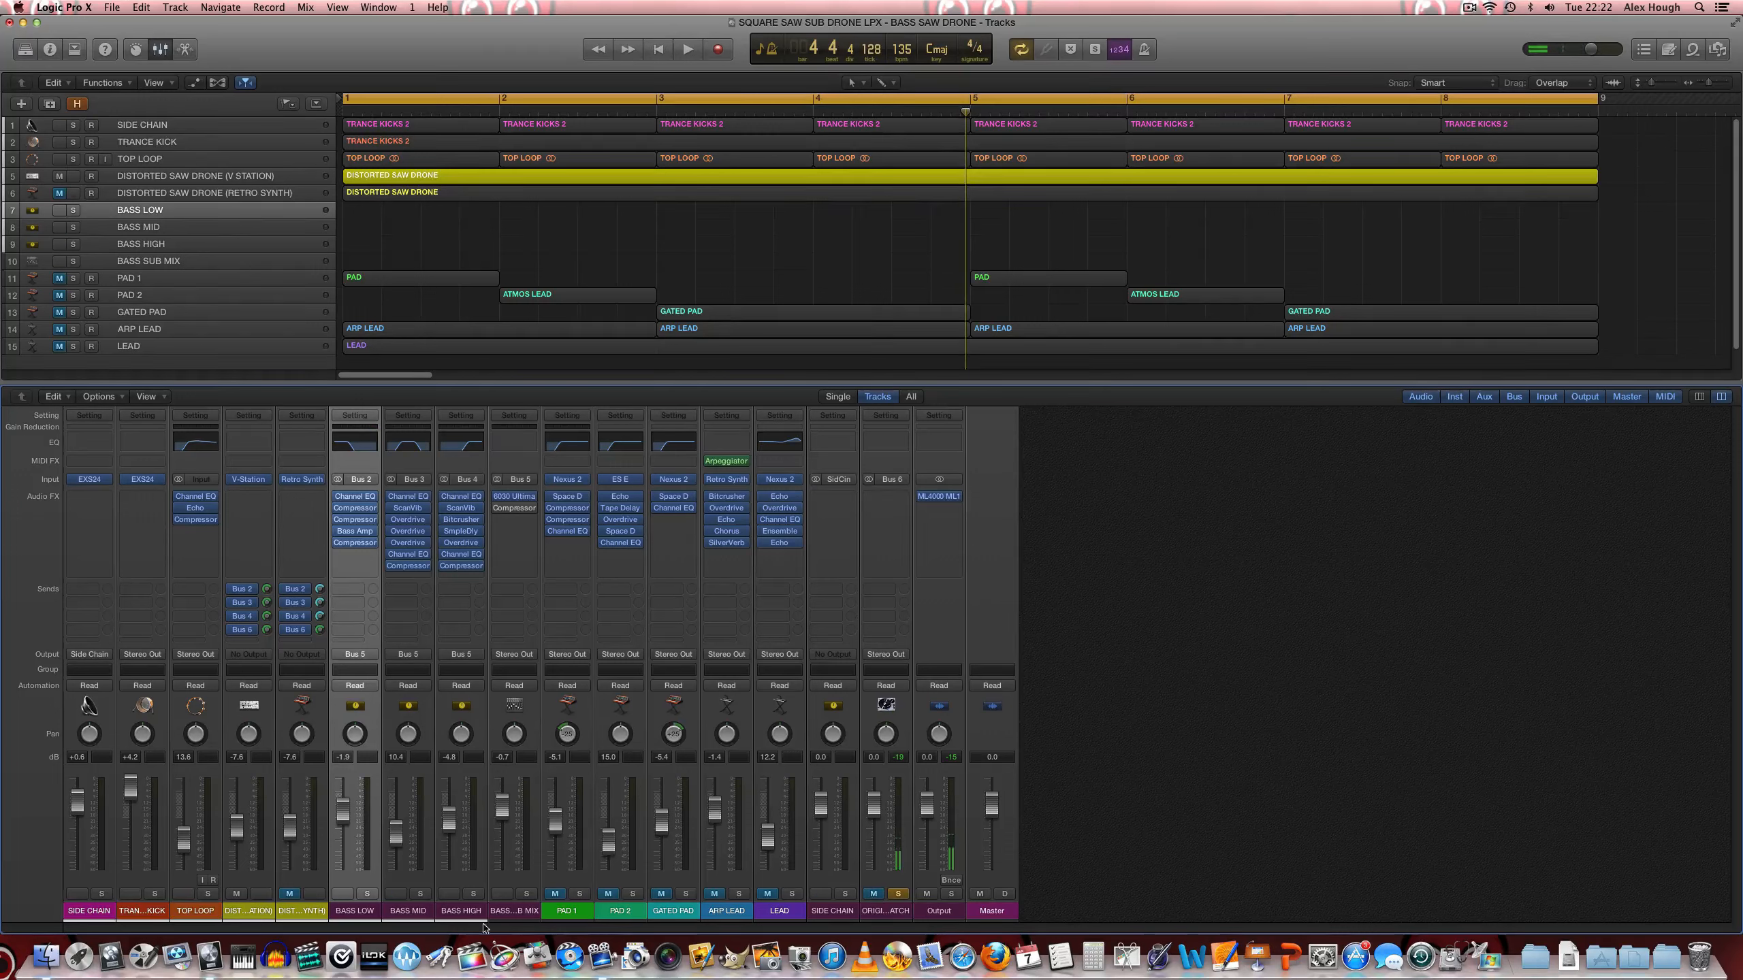
{"action": "left_click", "coordinate": [897, 894]}
Step: Solo the BASS SUB MIX channel, listen to the combined bass bands, and stop playback
{"action": "left_click", "coordinate": [527, 894]}
{"action": "key", "text": "space"}
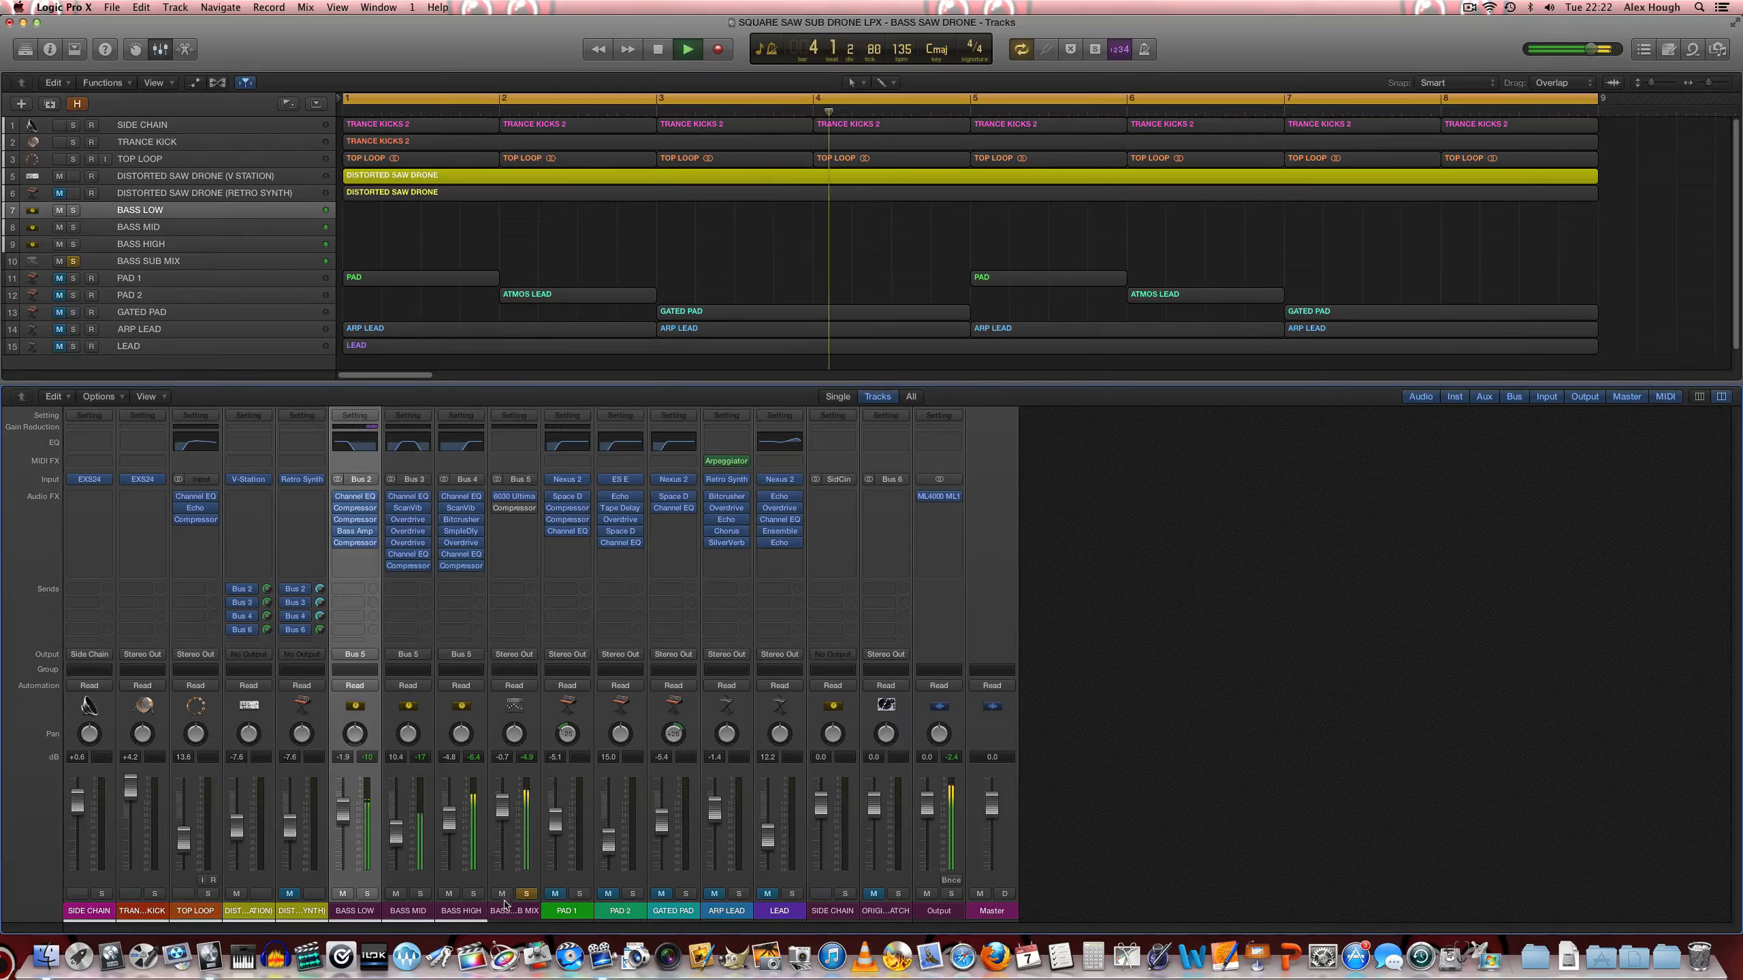
{"action": "key", "text": "space"}
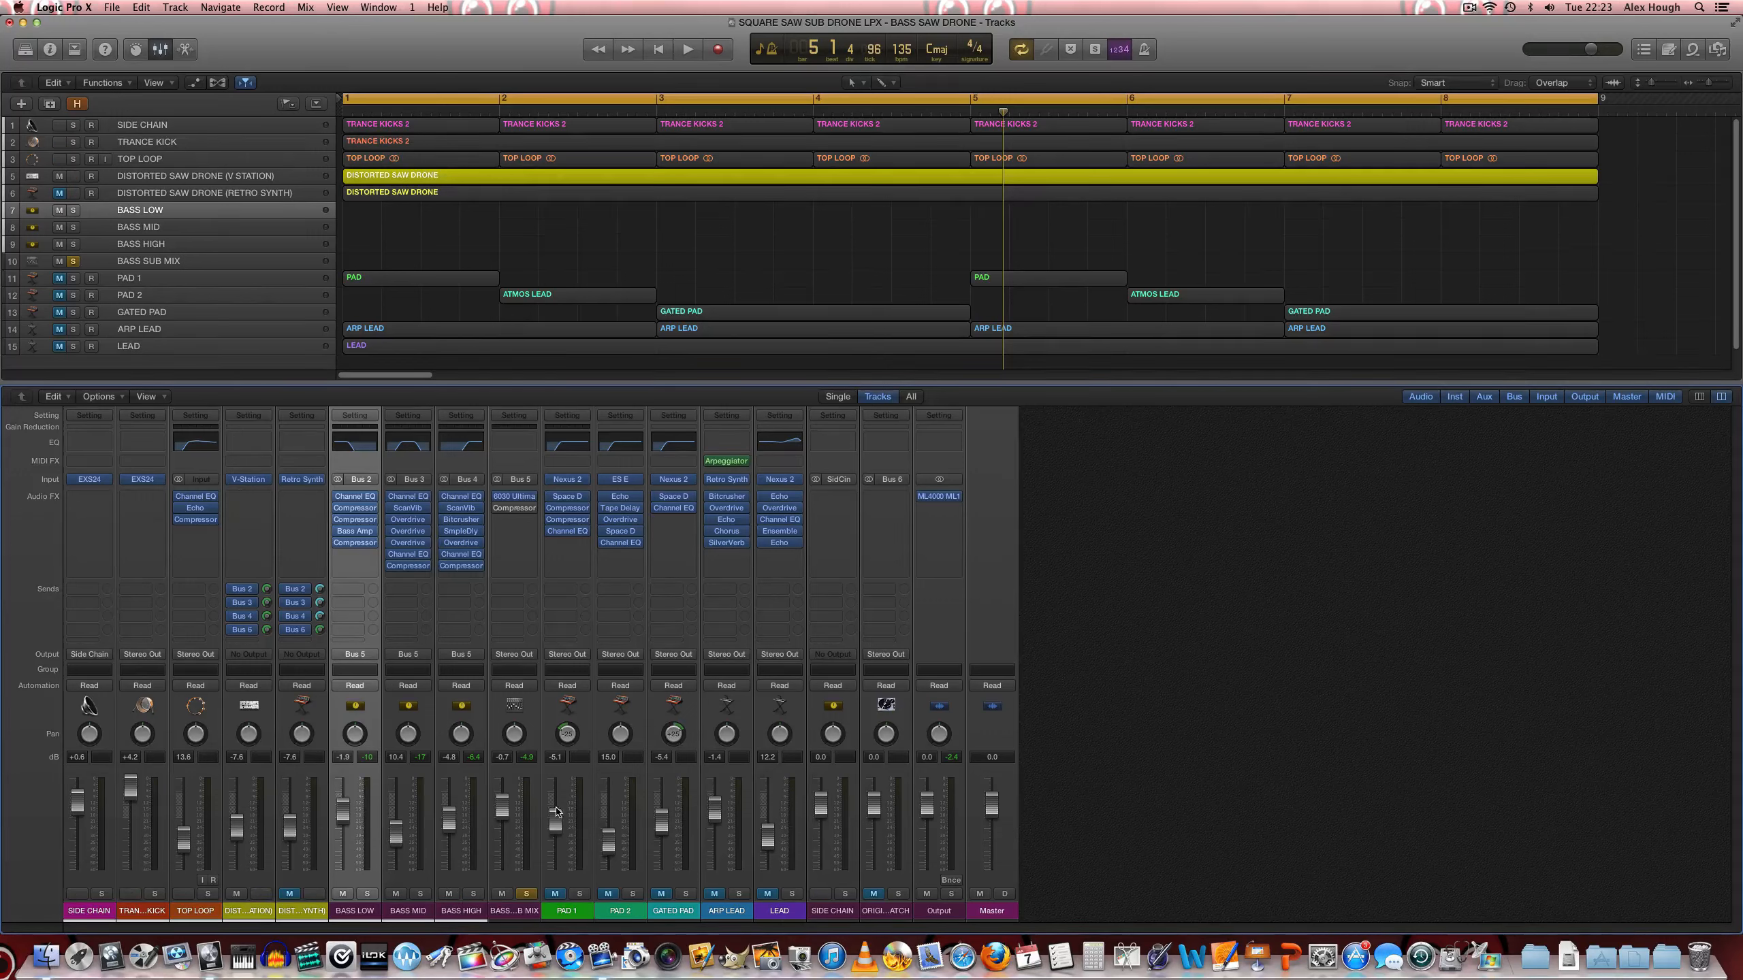
Step: Add TRANCE KICK to the solo and lower the faders of BASS MID to -13.2 dB and BASS HIGH to -22.5 dB
{"action": "left_click", "coordinate": [155, 893]}
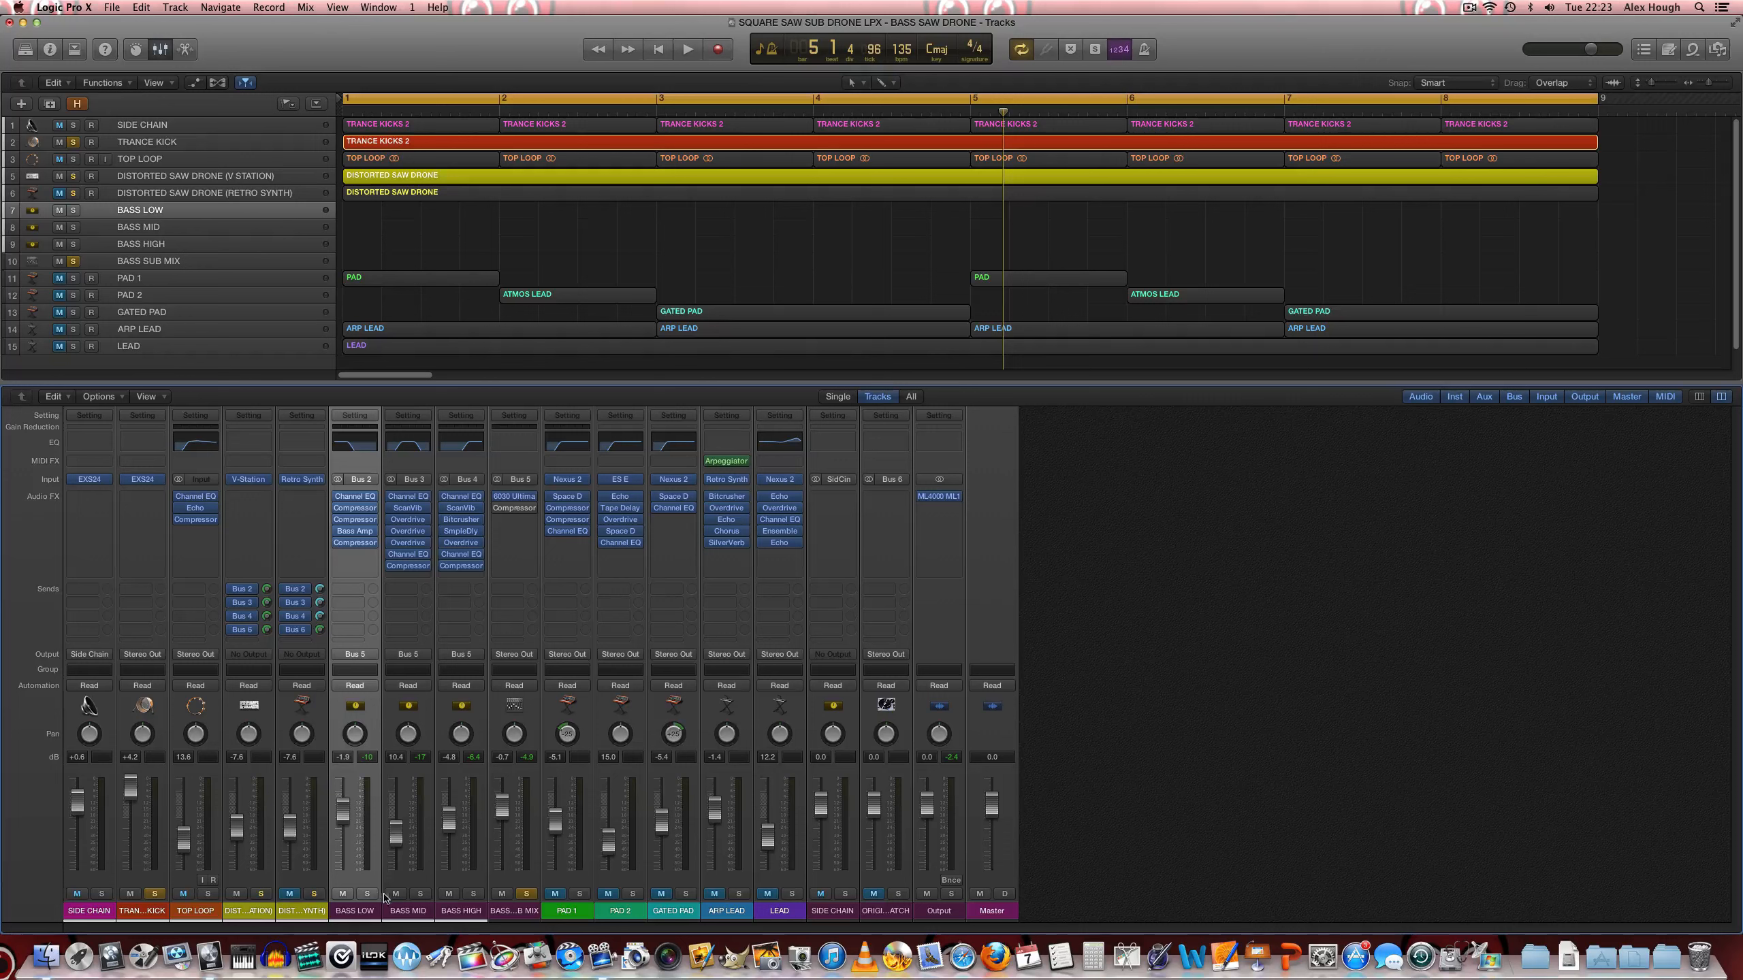
{"action": "left_click_drag", "start_coordinate": [457, 809], "coordinate": [397, 886]}
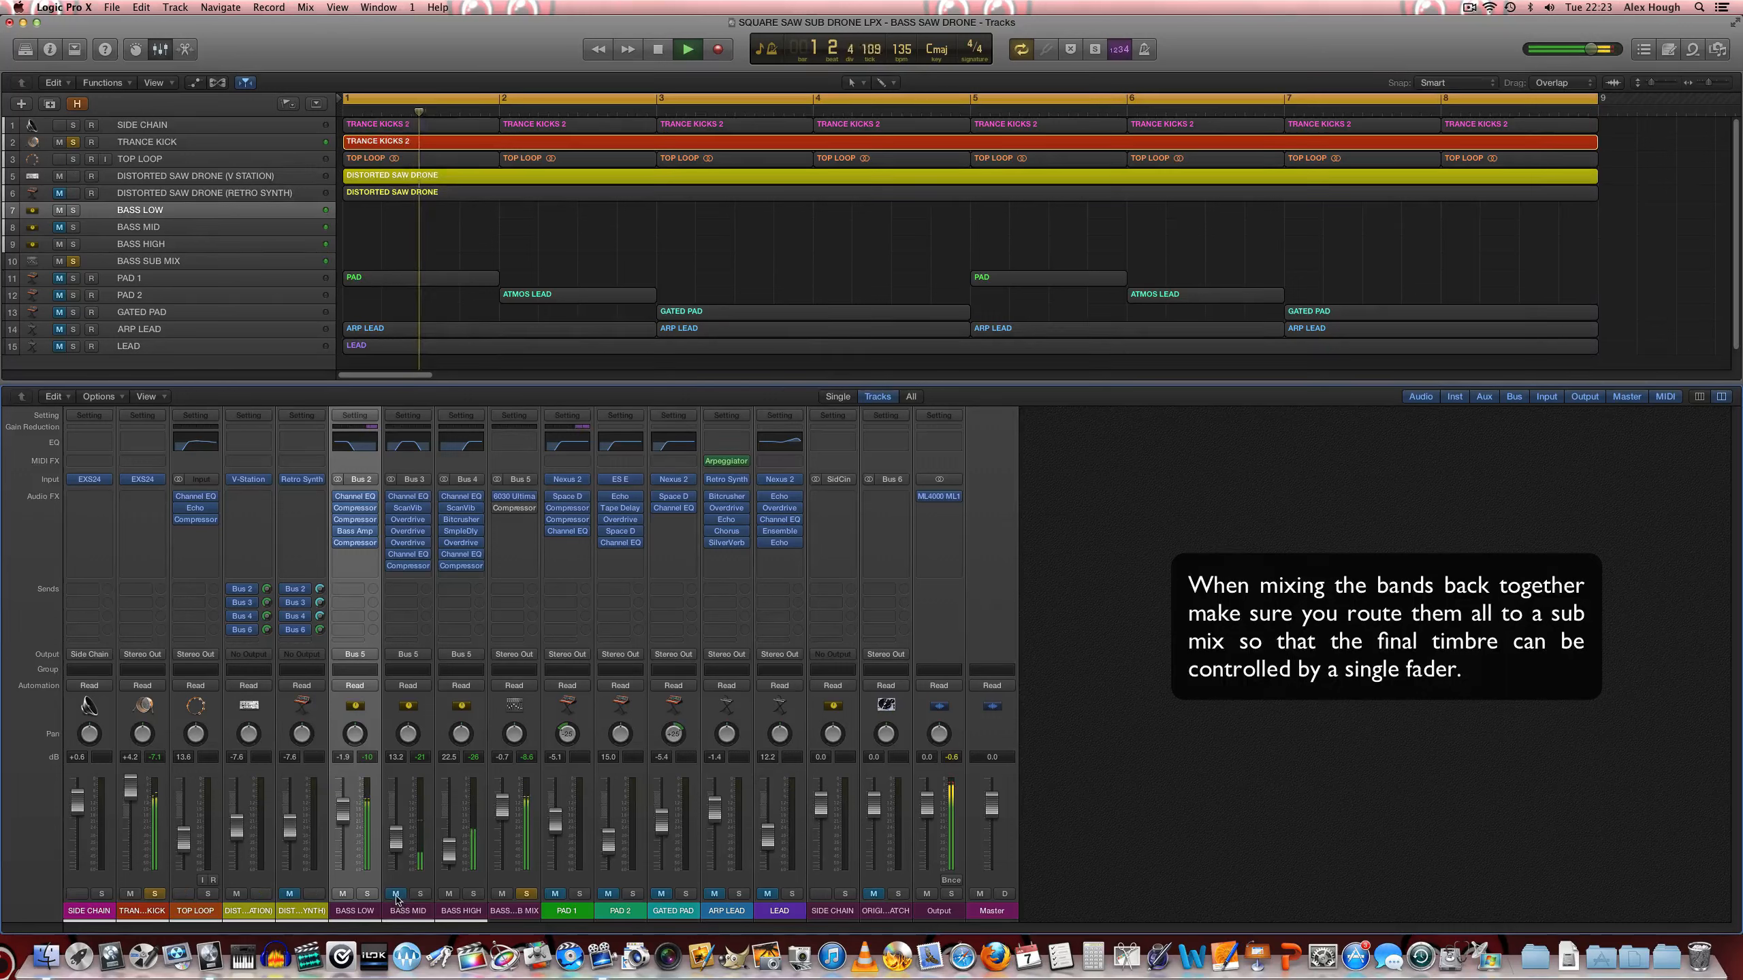
Step: Mute and unmute BASS LOW, BASS MID and BASS HIGH one after another during playback to compare their contributions, and stop
{"action": "left_click", "coordinate": [342, 894]}
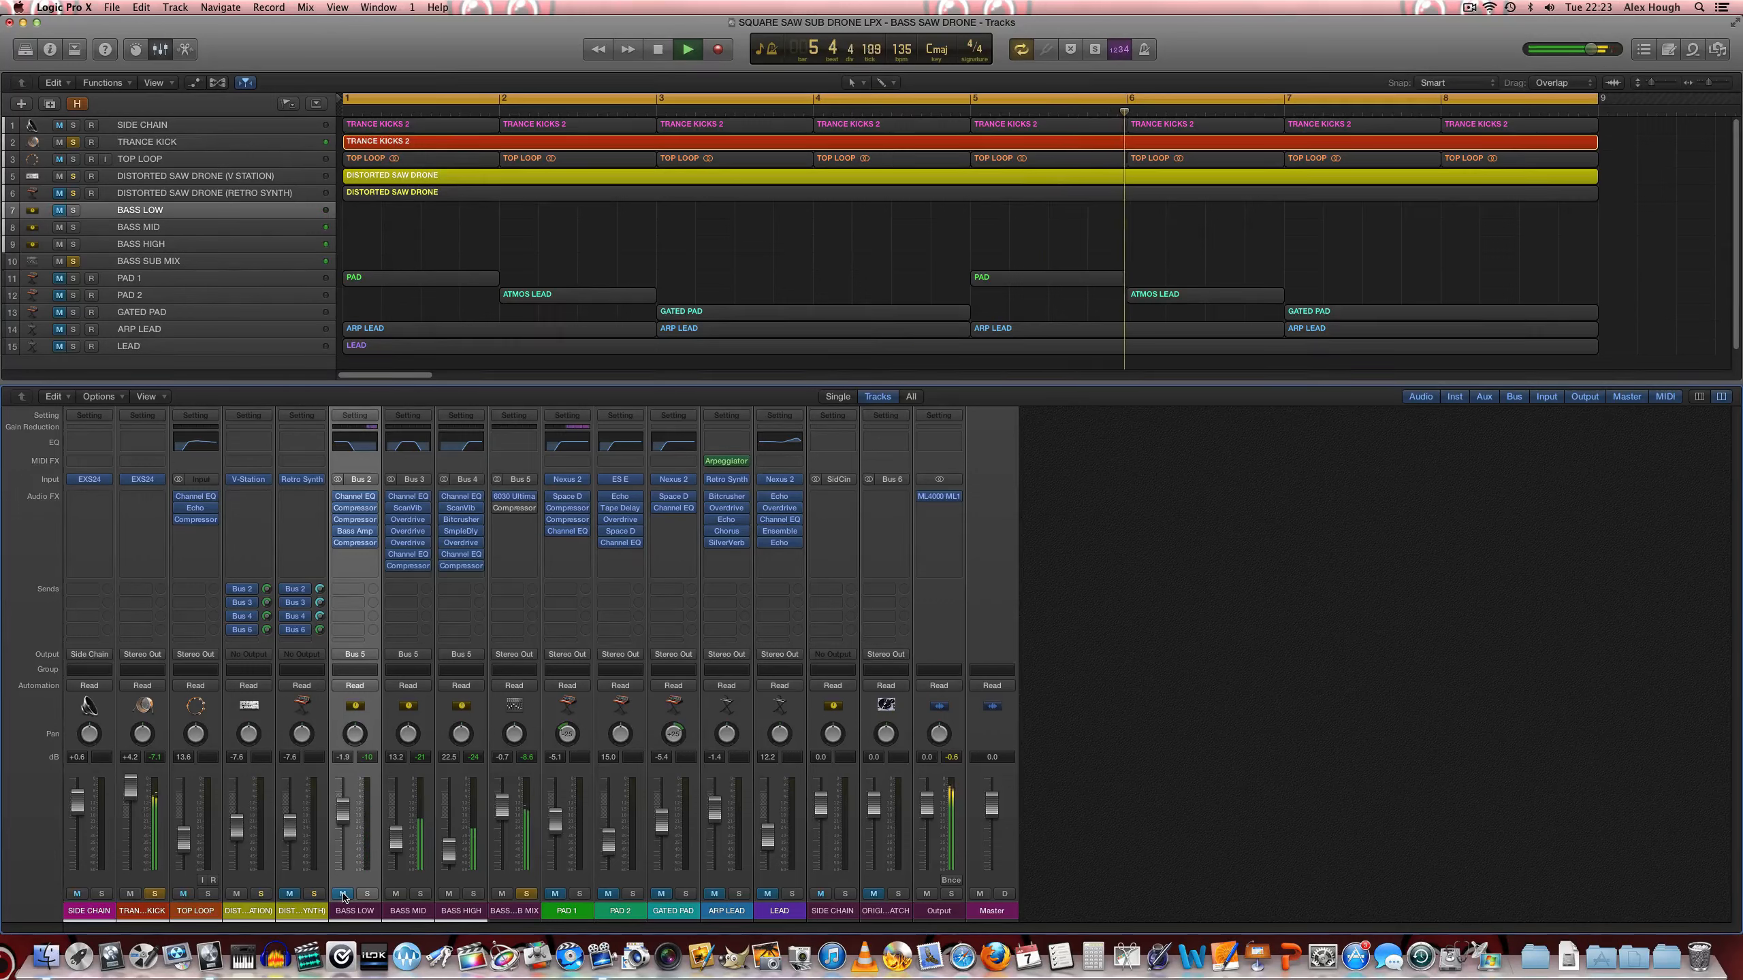
{"action": "left_click", "coordinate": [343, 896]}
{"action": "left_click", "coordinate": [397, 894]}
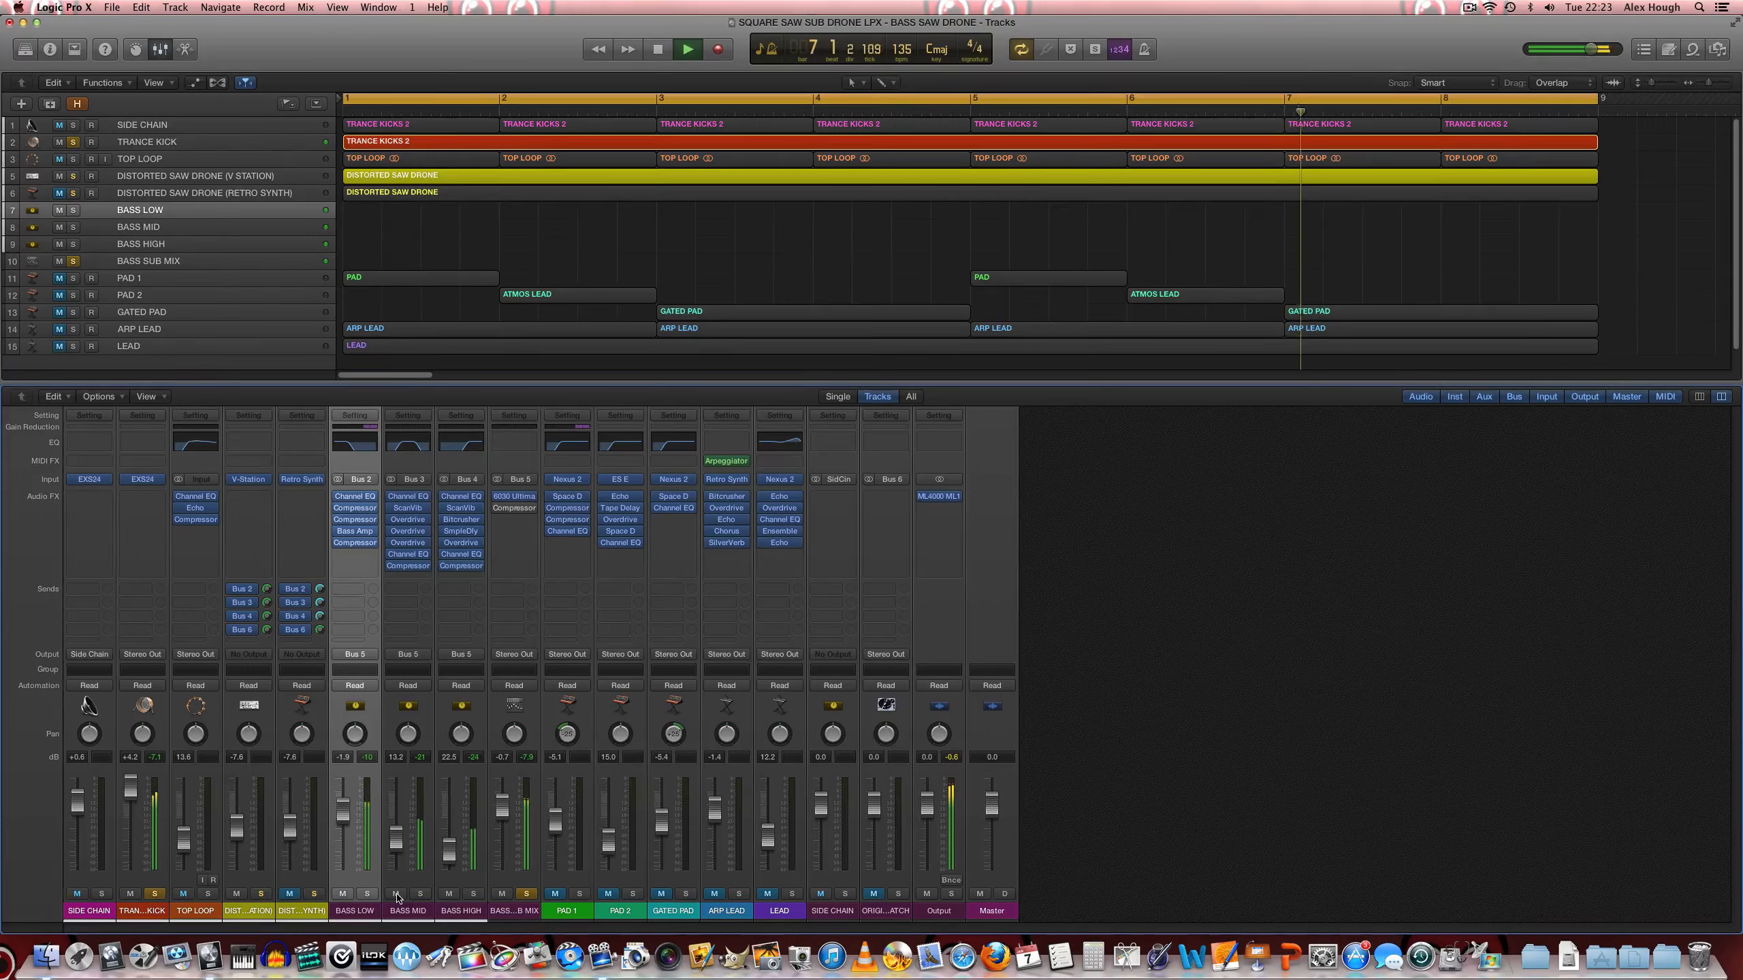
{"action": "left_click", "coordinate": [397, 894]}
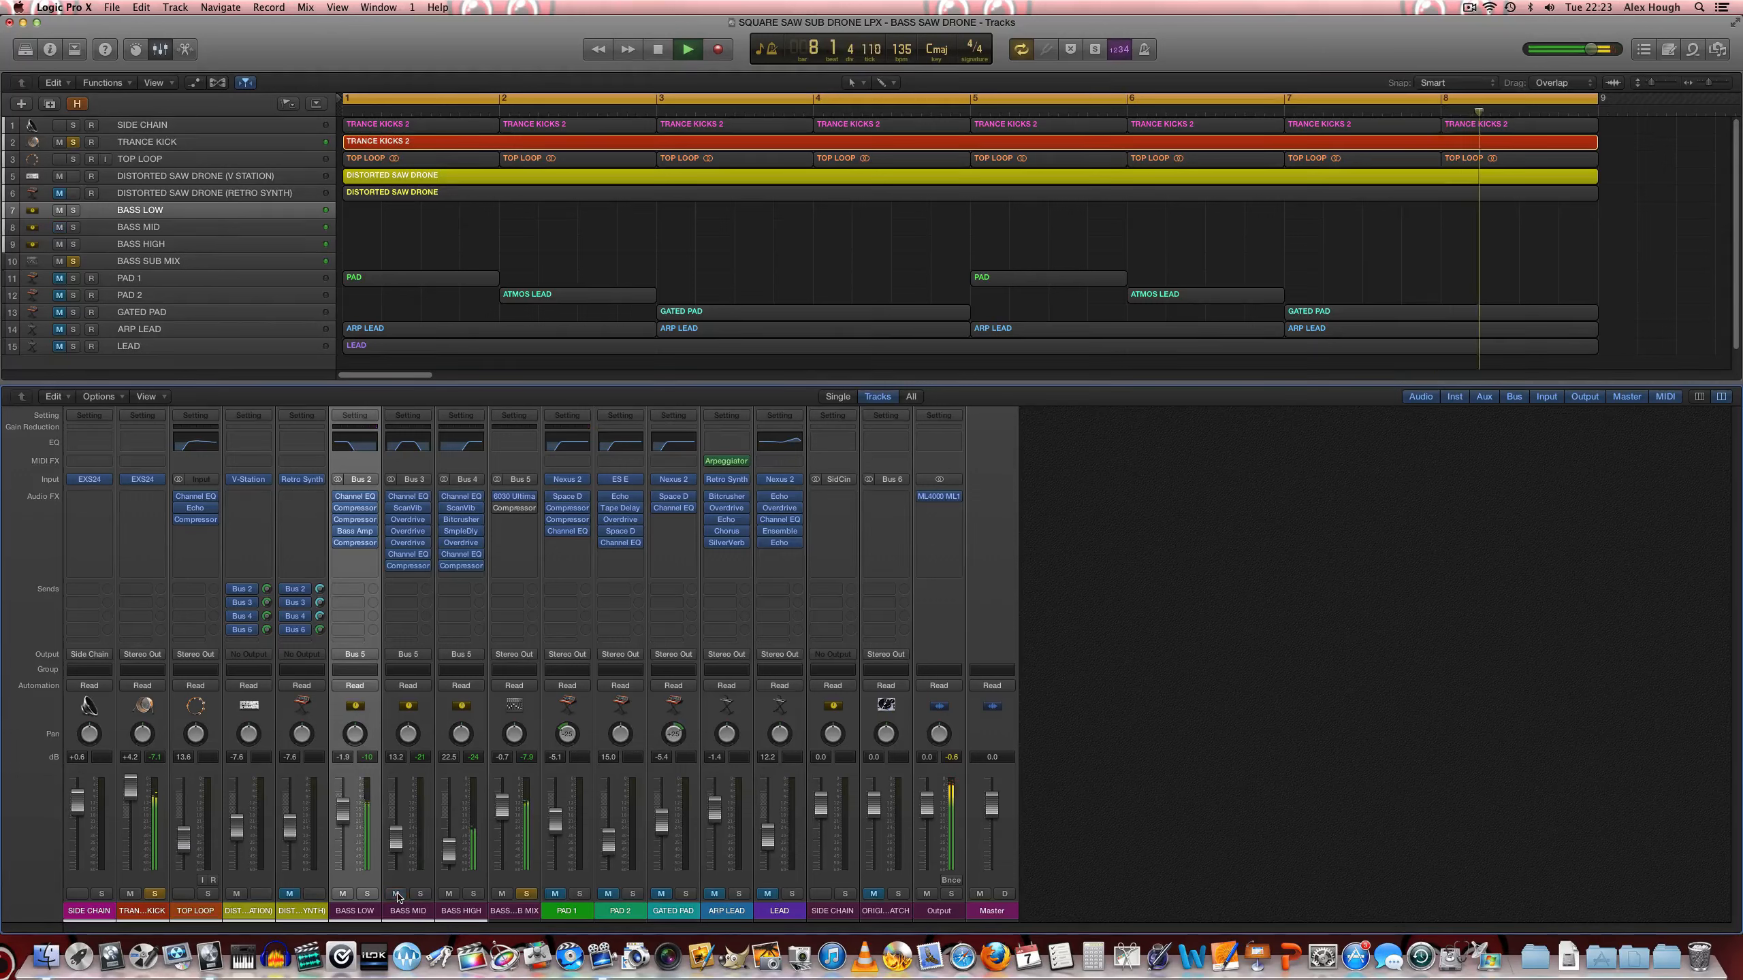
{"action": "left_click", "coordinate": [448, 894]}
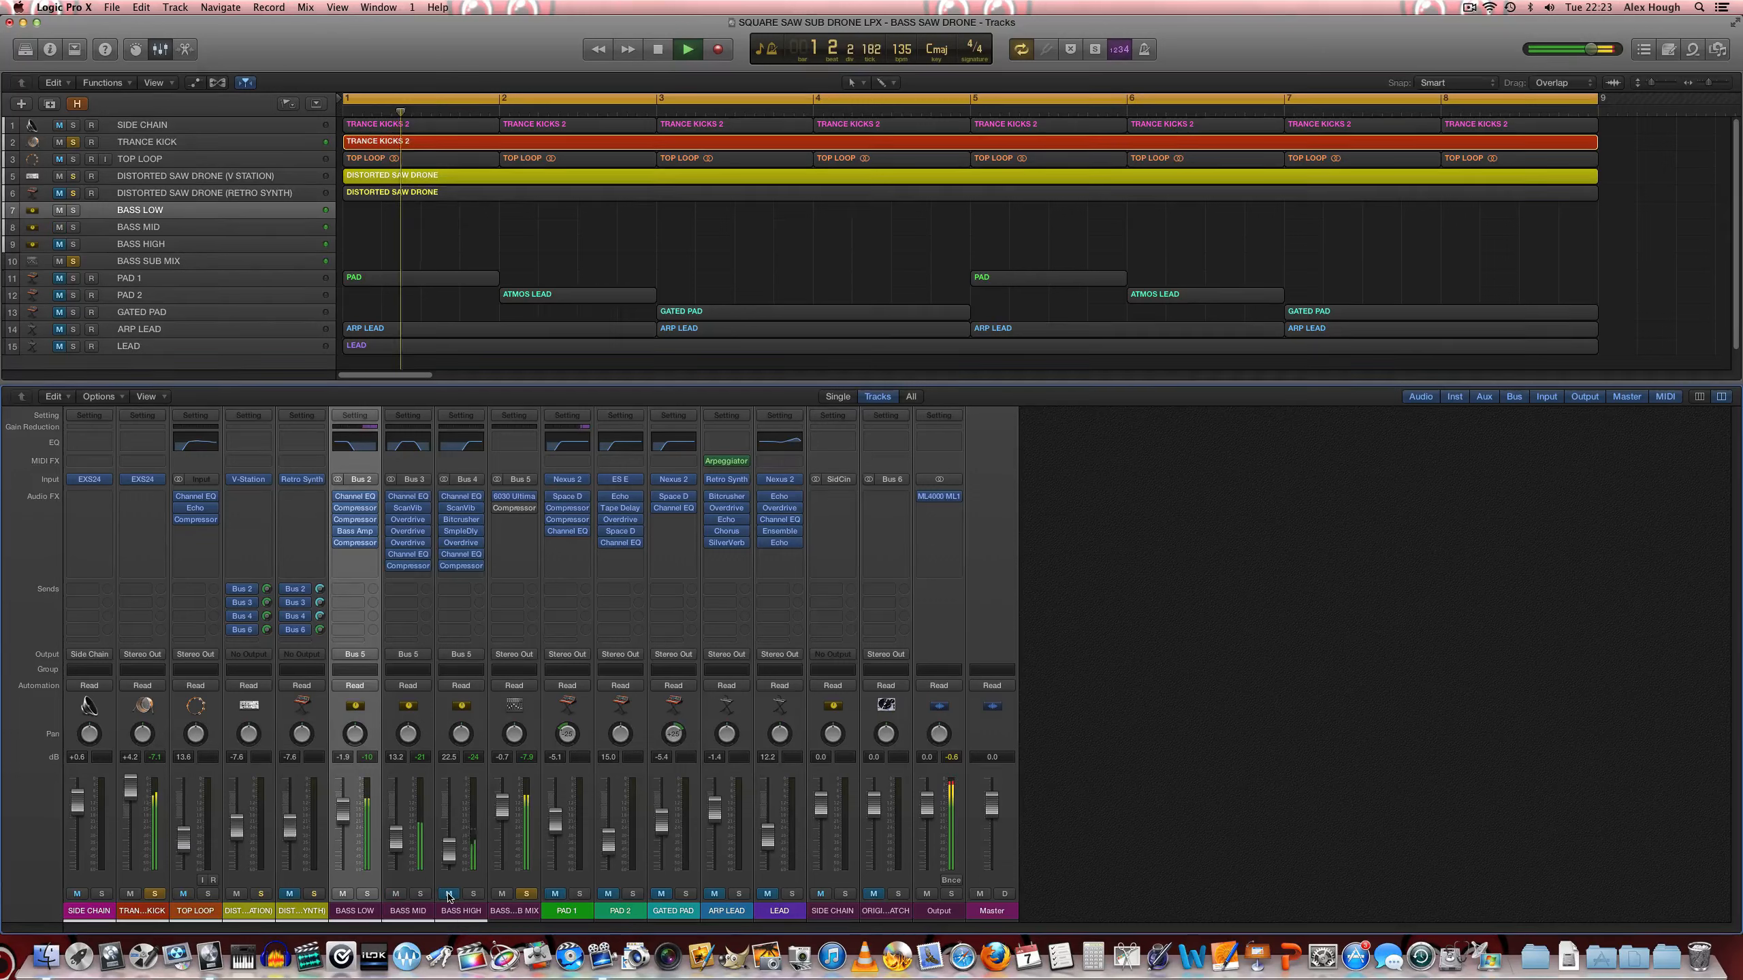
{"action": "left_click", "coordinate": [448, 894]}
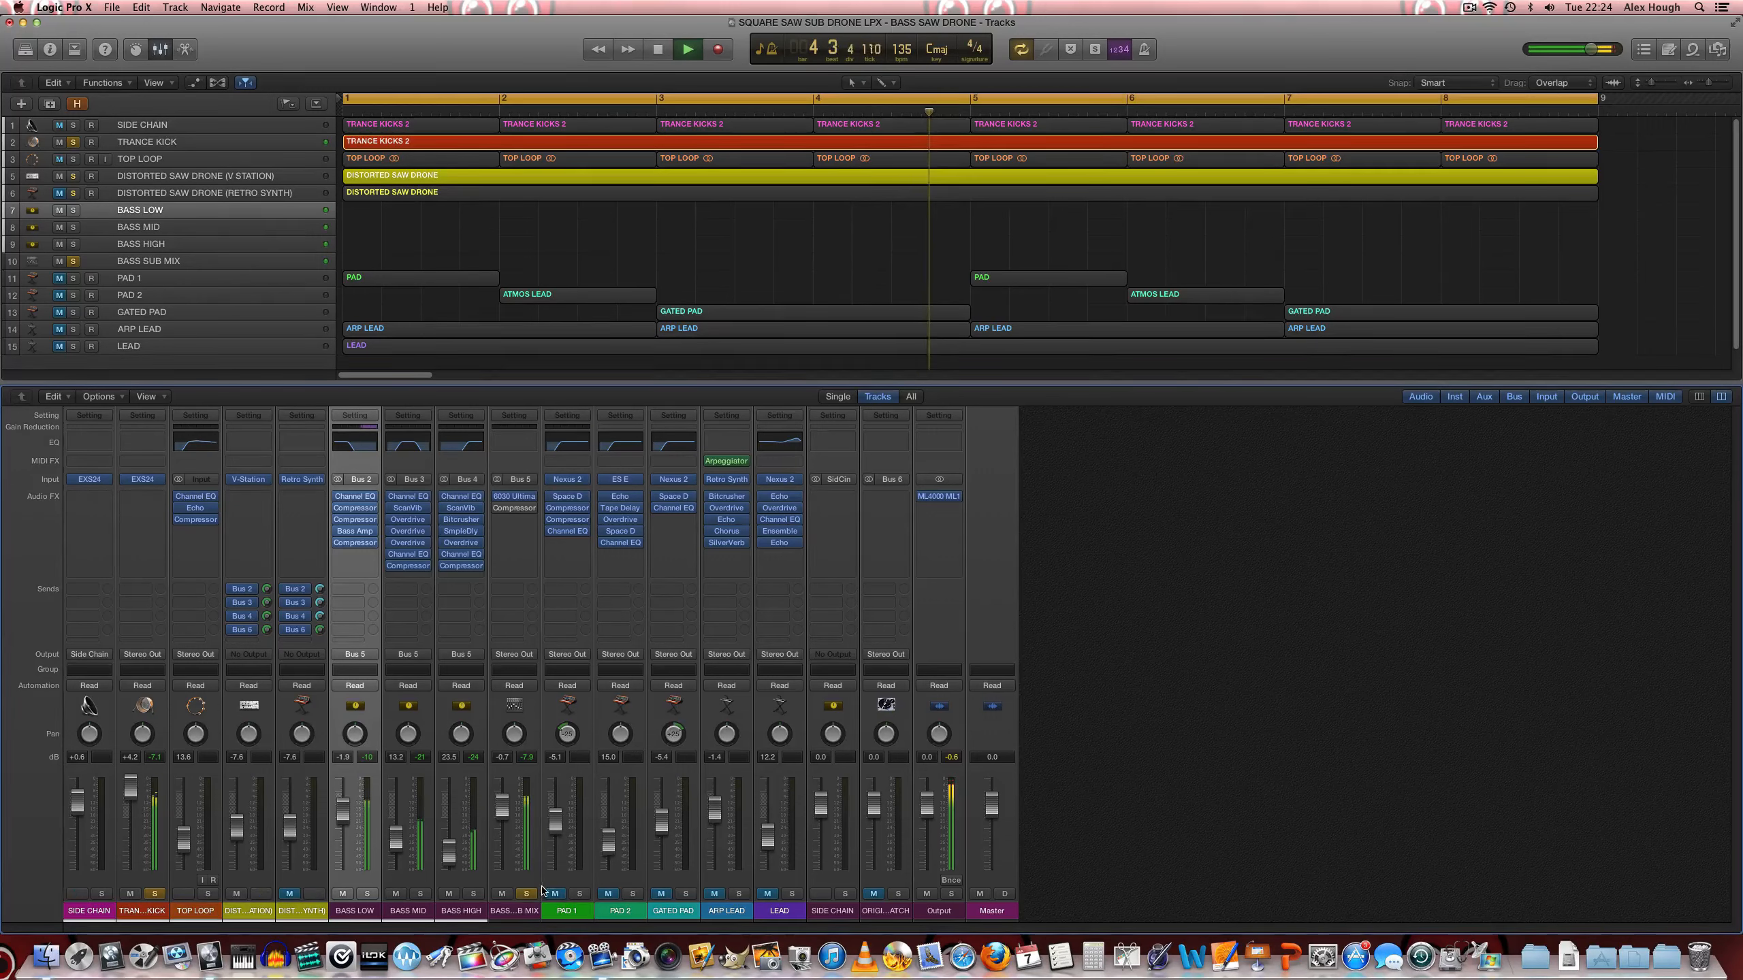
{"action": "key", "text": "space"}
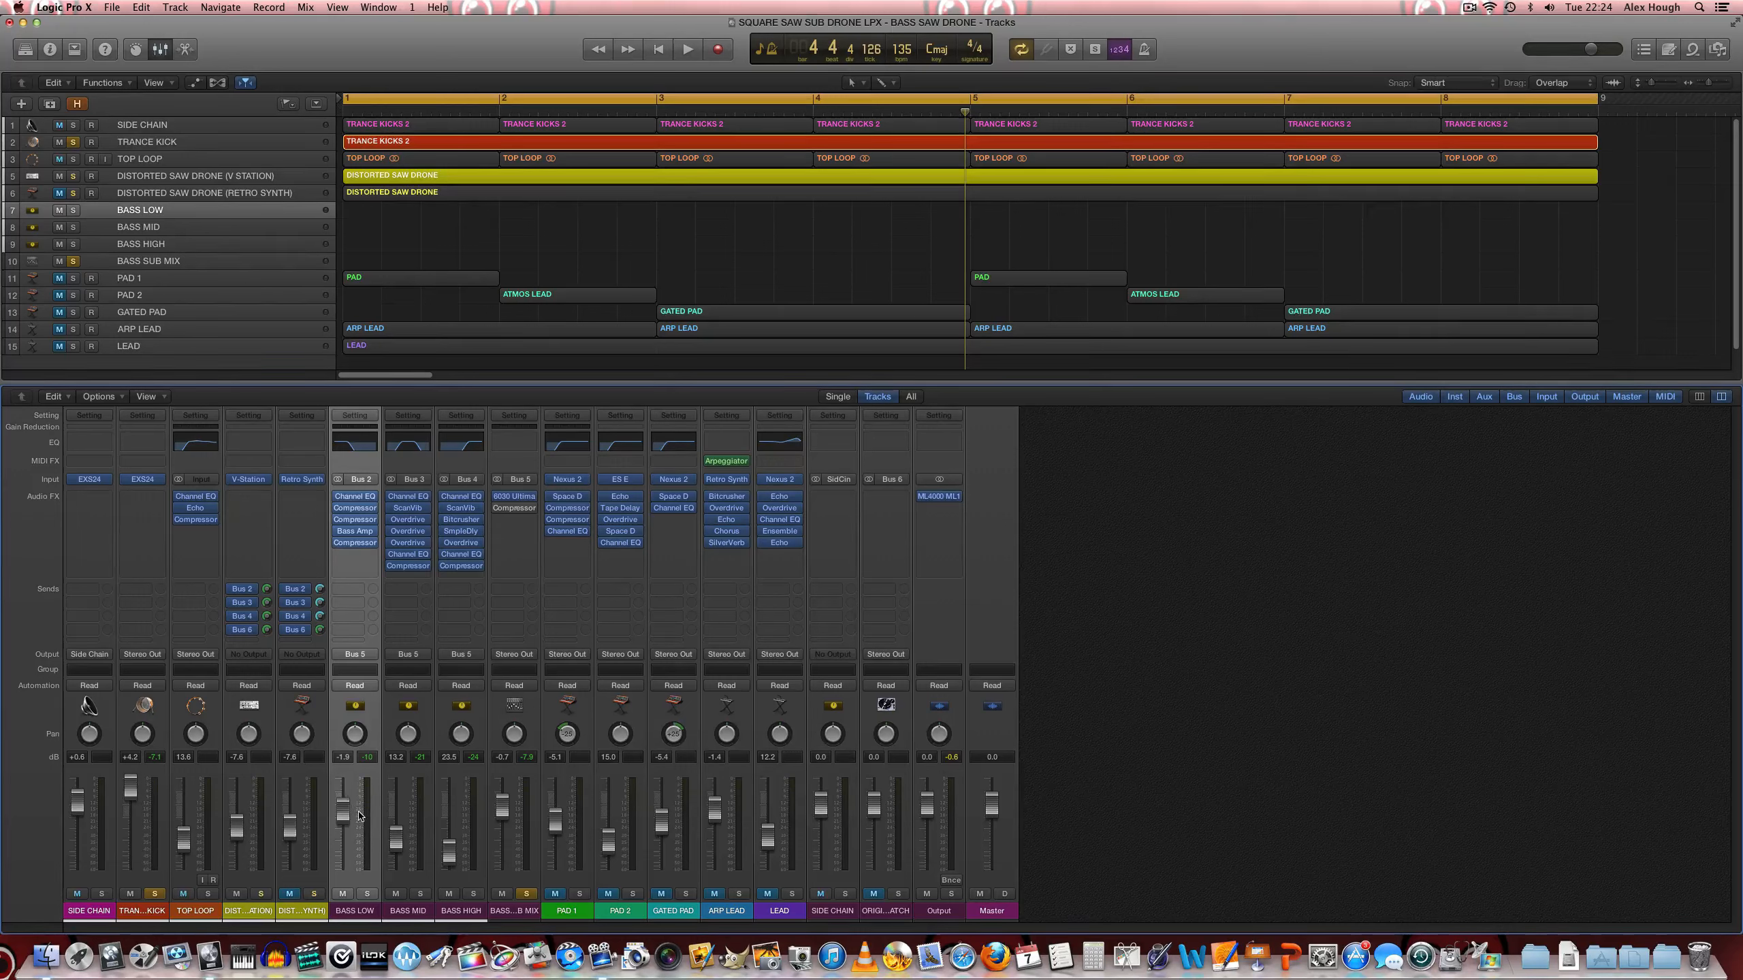
Step: Clear the solo and open the Compressor and 6030 Ultimate Comp windows of the BASS SUB MIX channel
{"action": "mouse_move", "coordinate": [358, 537]}
{"action": "left_click", "coordinate": [527, 894]}
{"action": "left_click", "coordinate": [519, 916]}
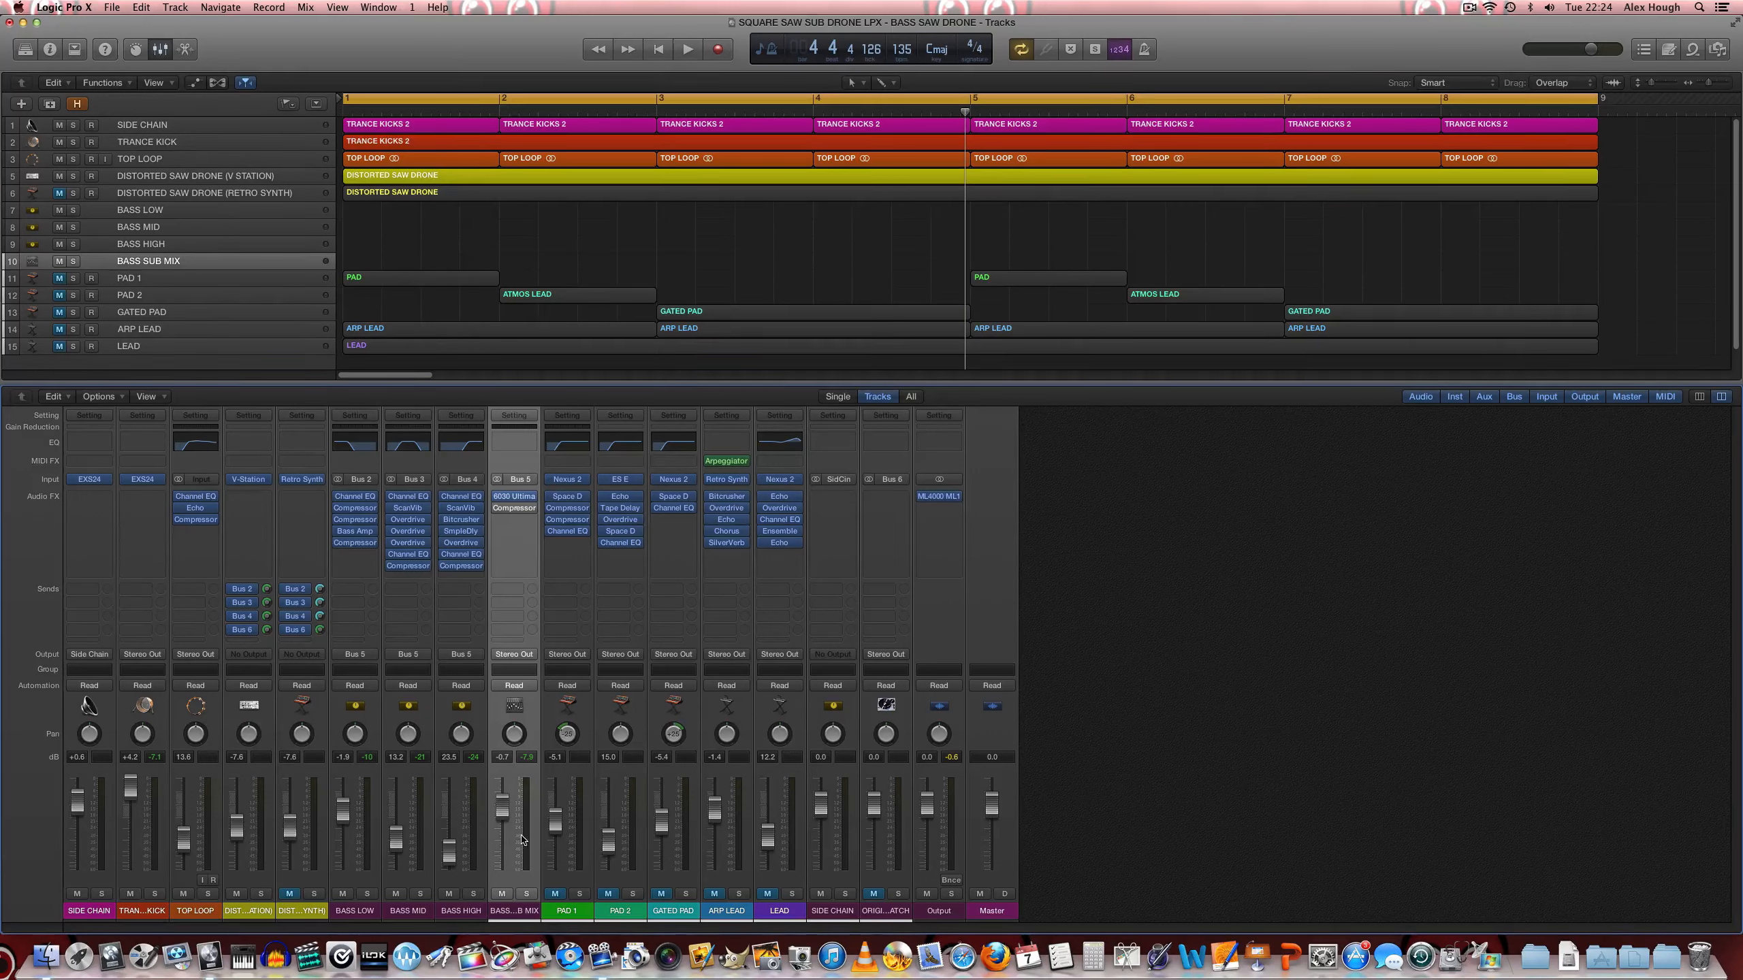
{"action": "left_click", "coordinate": [519, 510]}
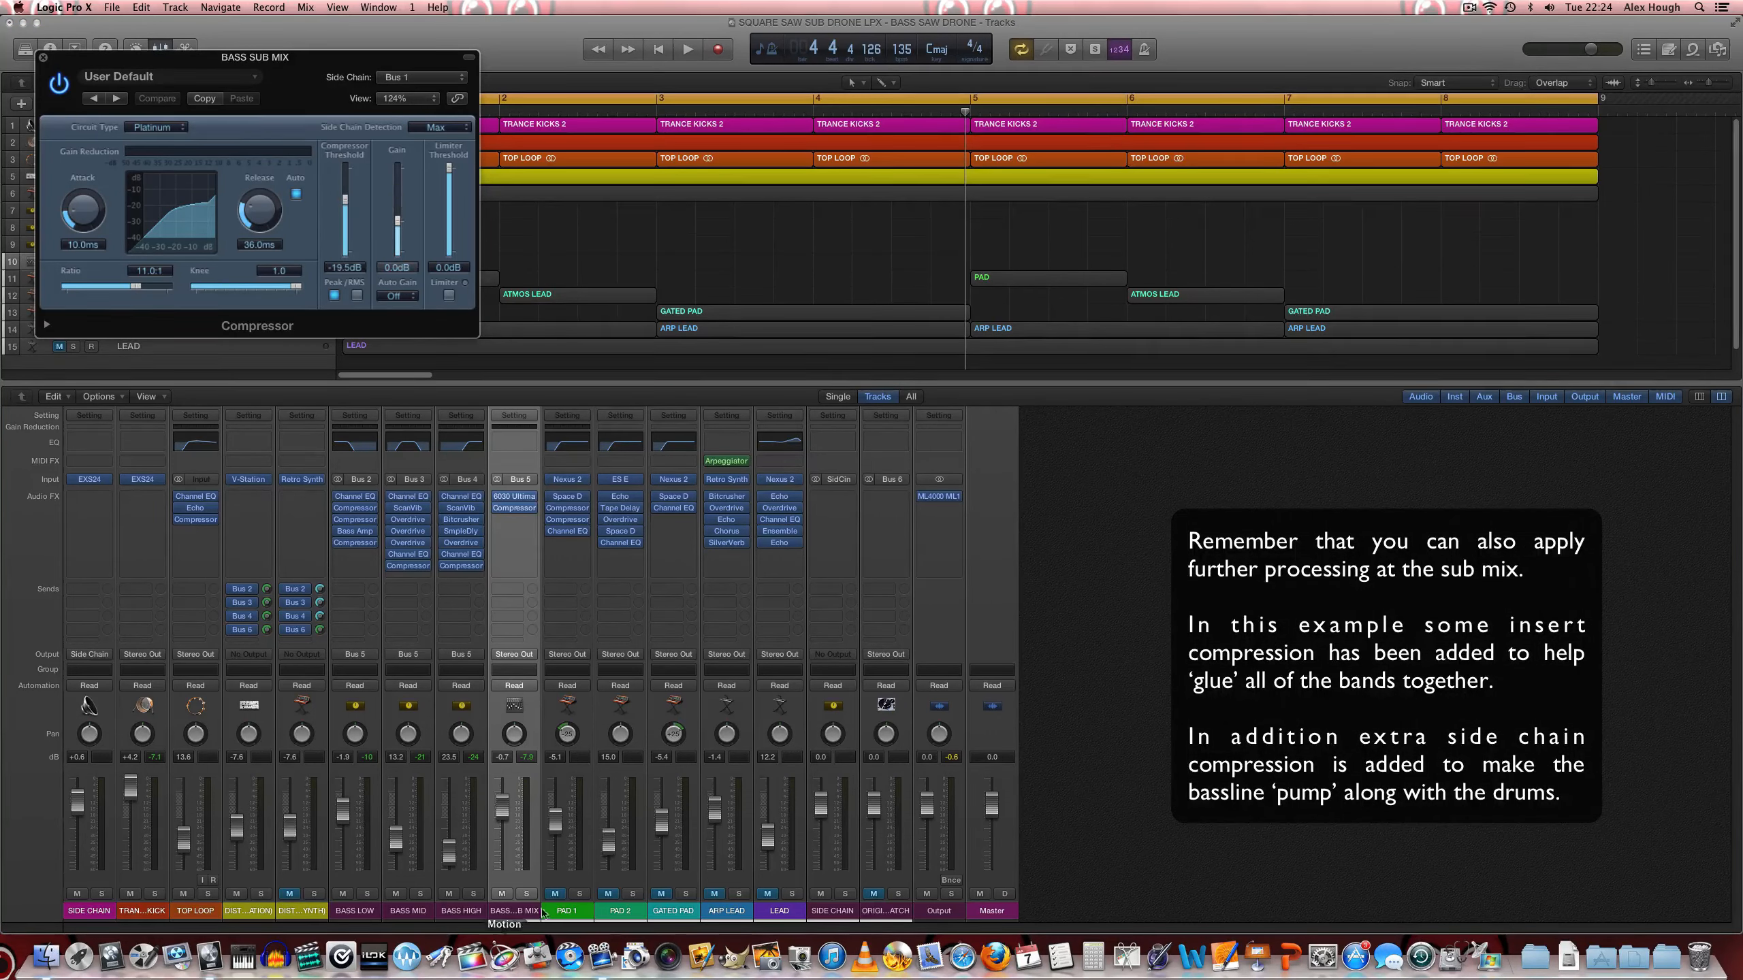
{"action": "left_click", "coordinate": [519, 501]}
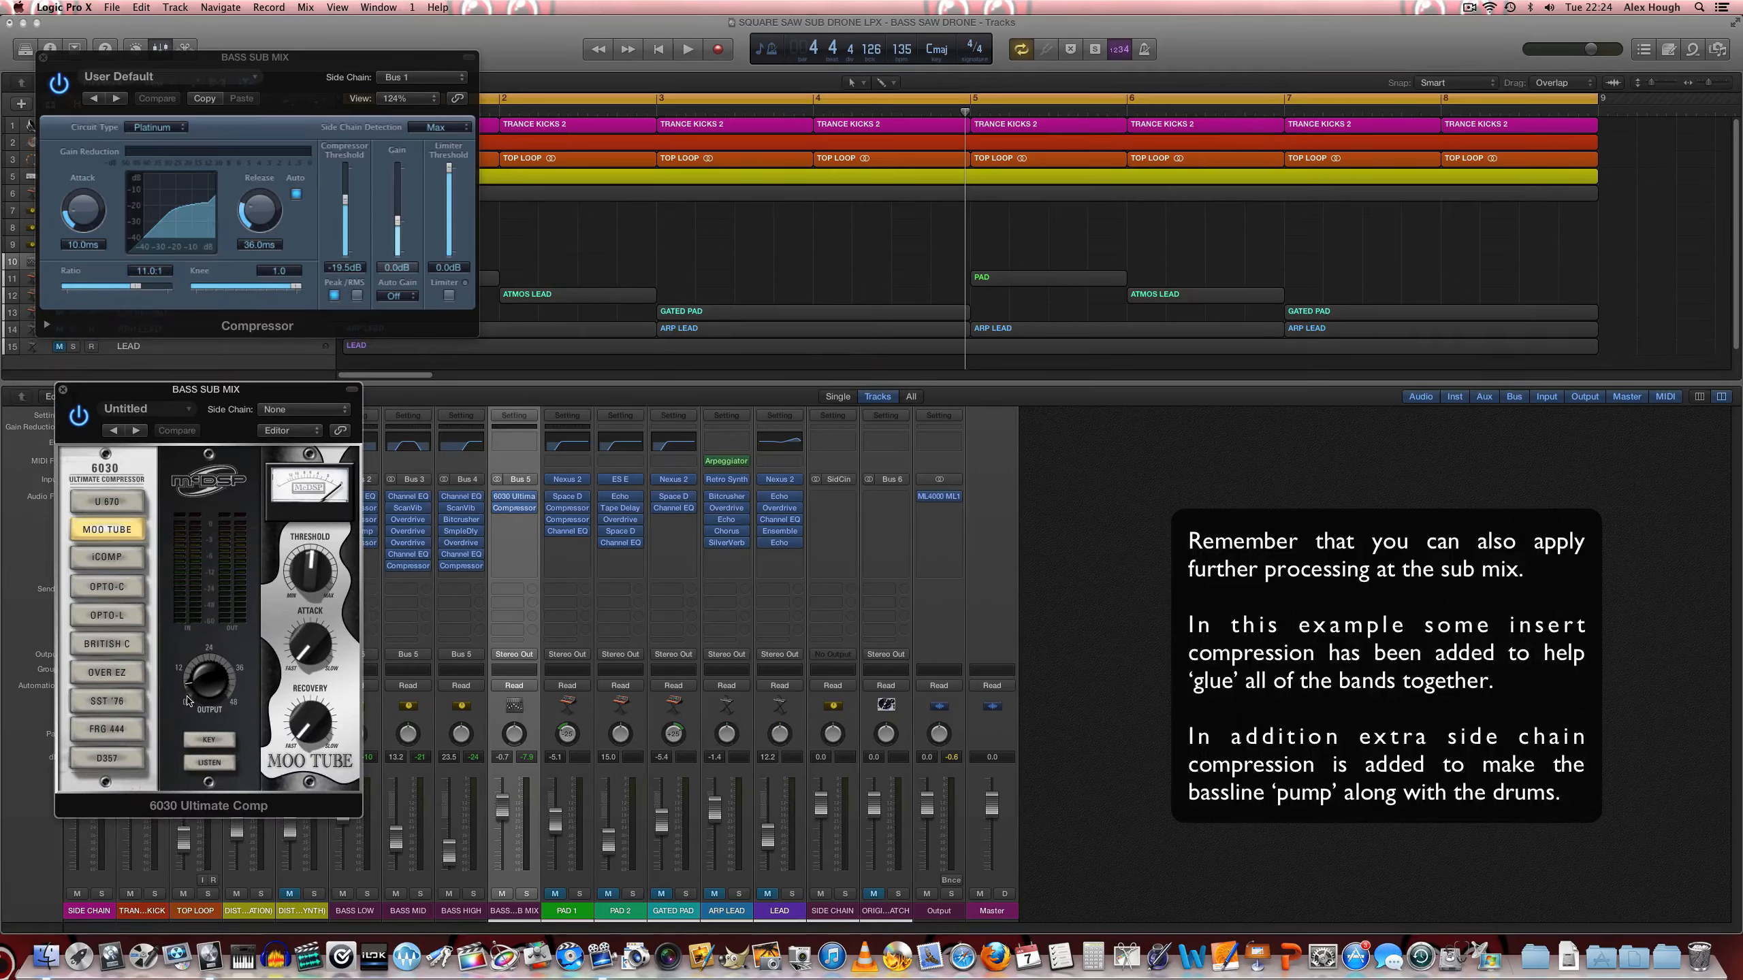
Step: Select the BASS LOW, BASS MID, BASS HIGH and BASS SUB MIX strips in turn and close both sub mix compressor windows
{"action": "left_click", "coordinate": [352, 911]}
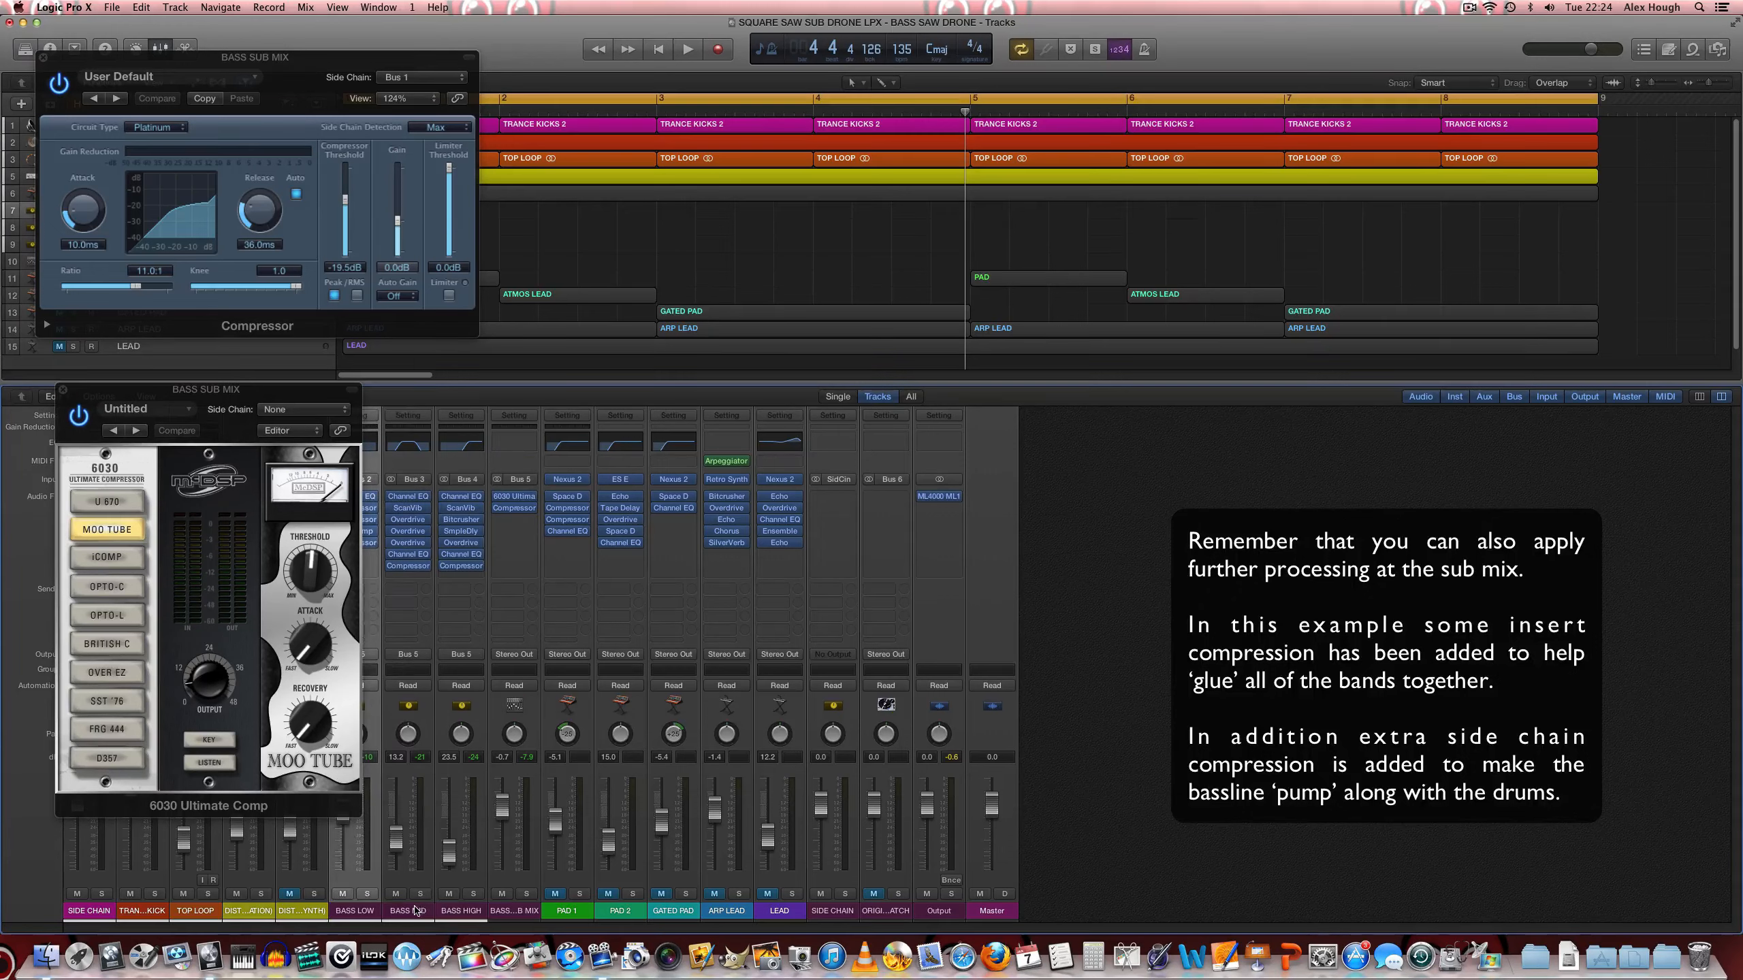
{"action": "left_click", "coordinate": [414, 910]}
{"action": "left_click", "coordinate": [461, 910]}
{"action": "left_click", "coordinate": [531, 911]}
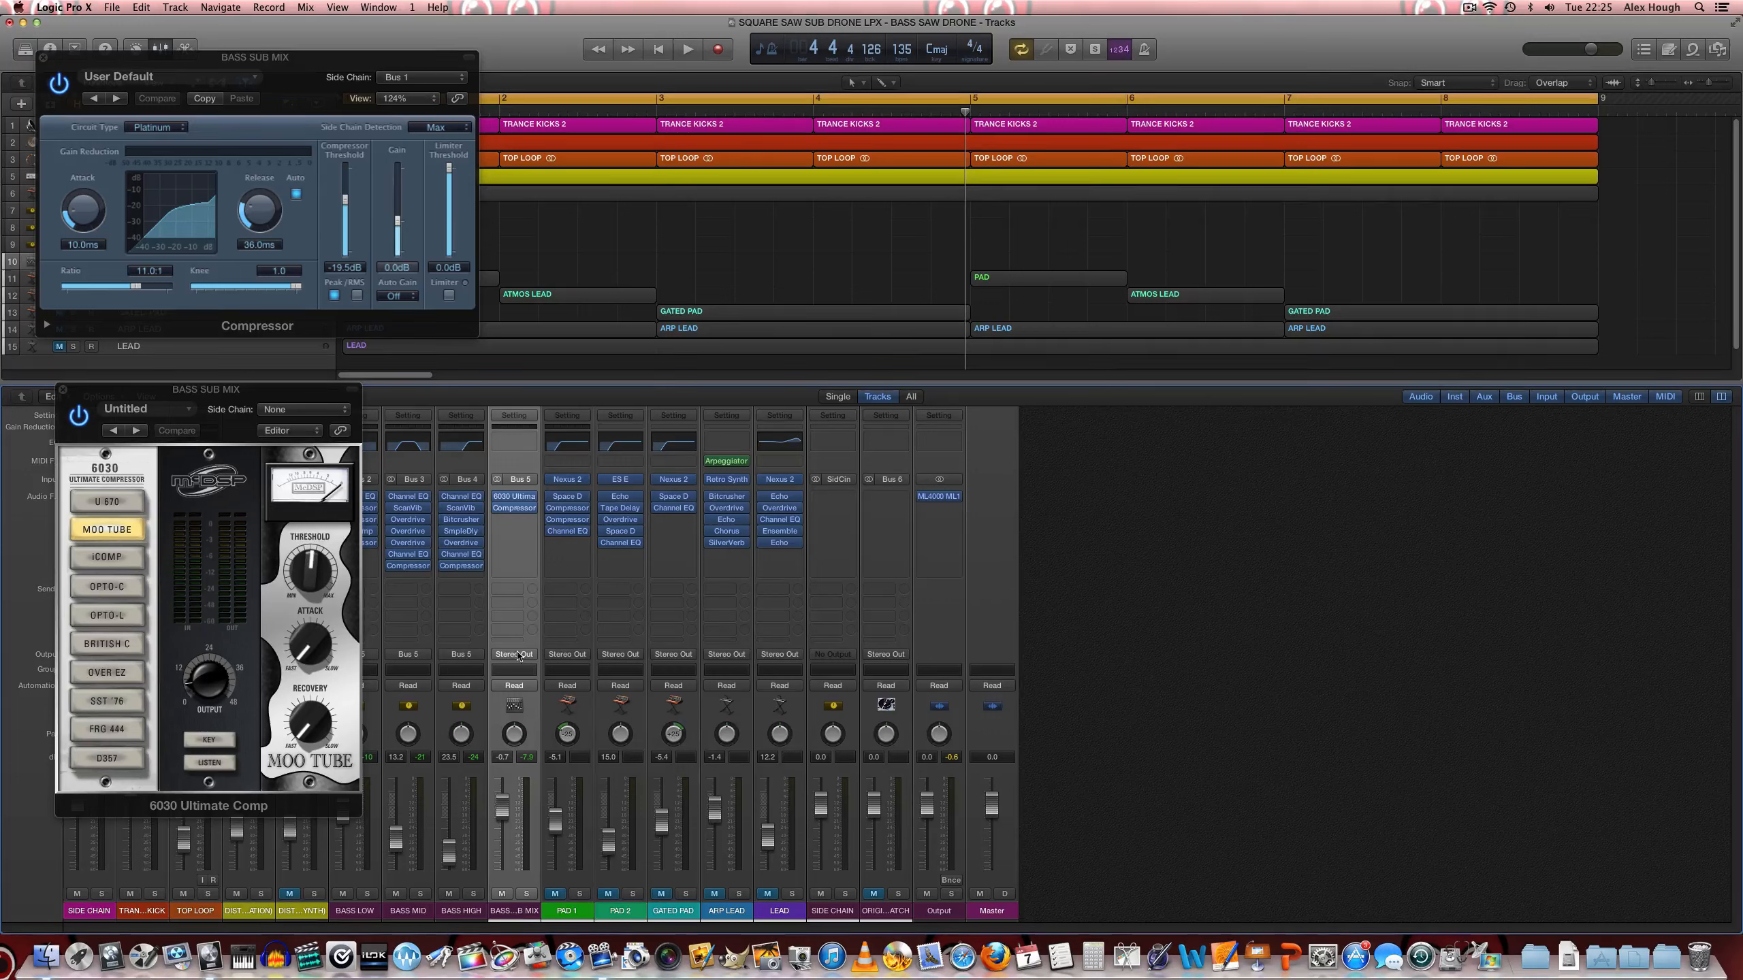
{"action": "mouse_move", "coordinate": [517, 499]}
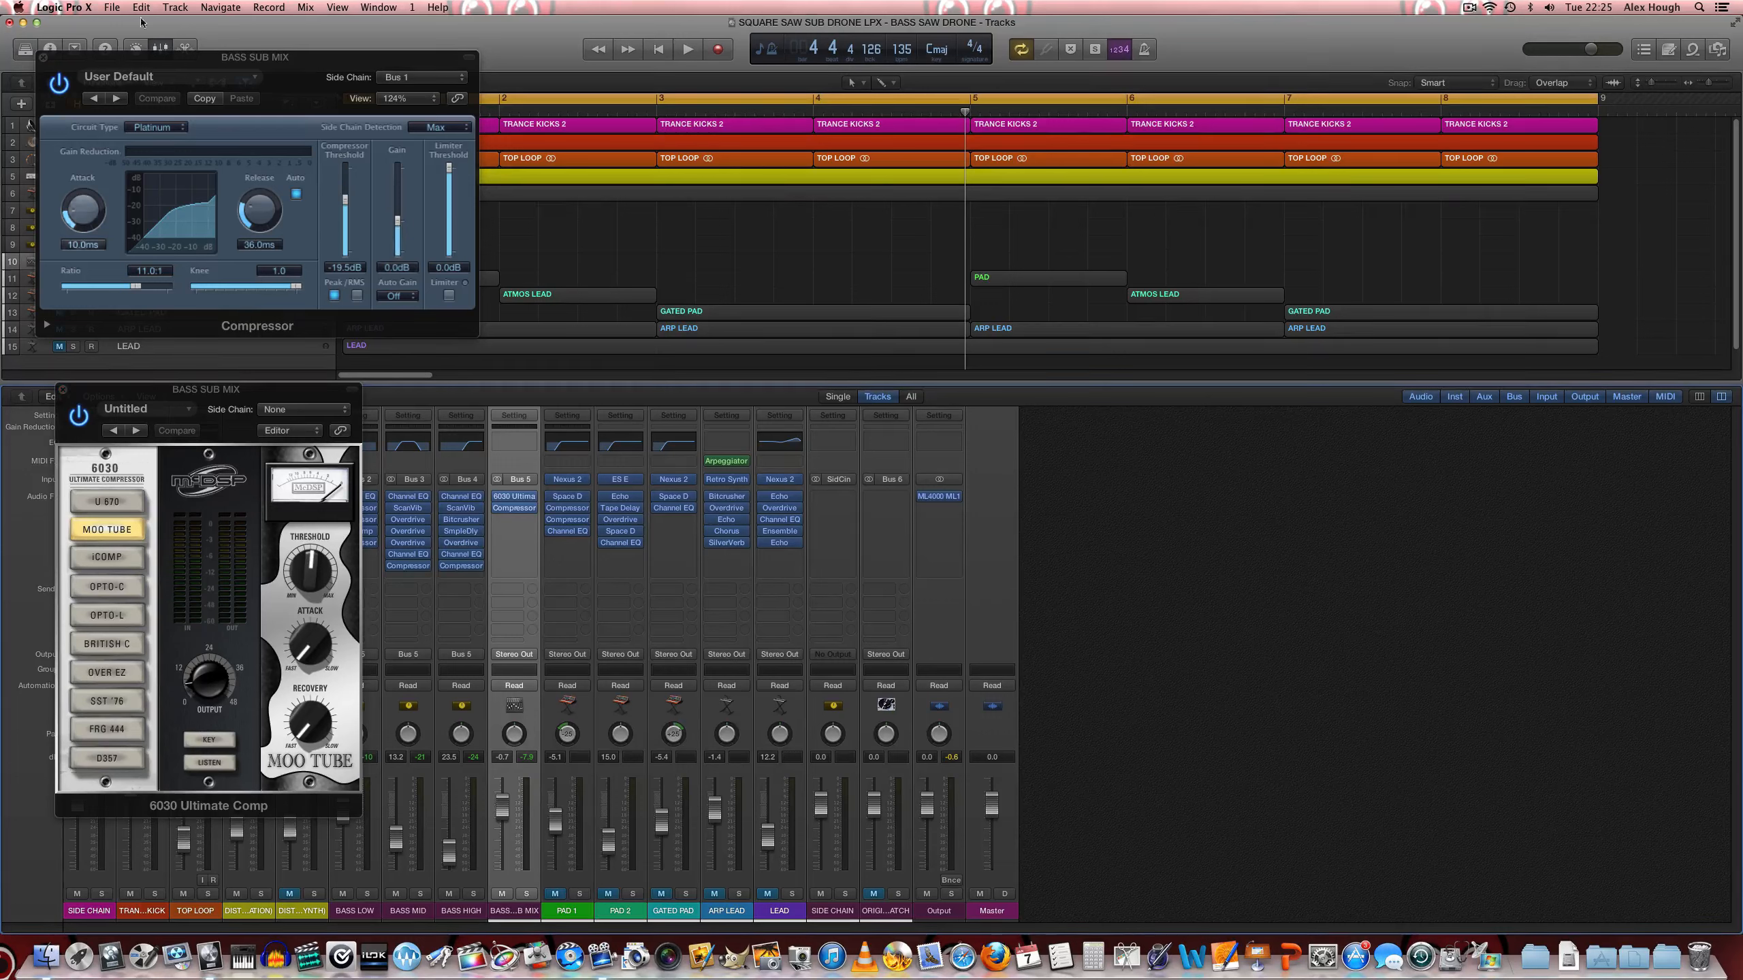
{"action": "left_click", "coordinate": [44, 60]}
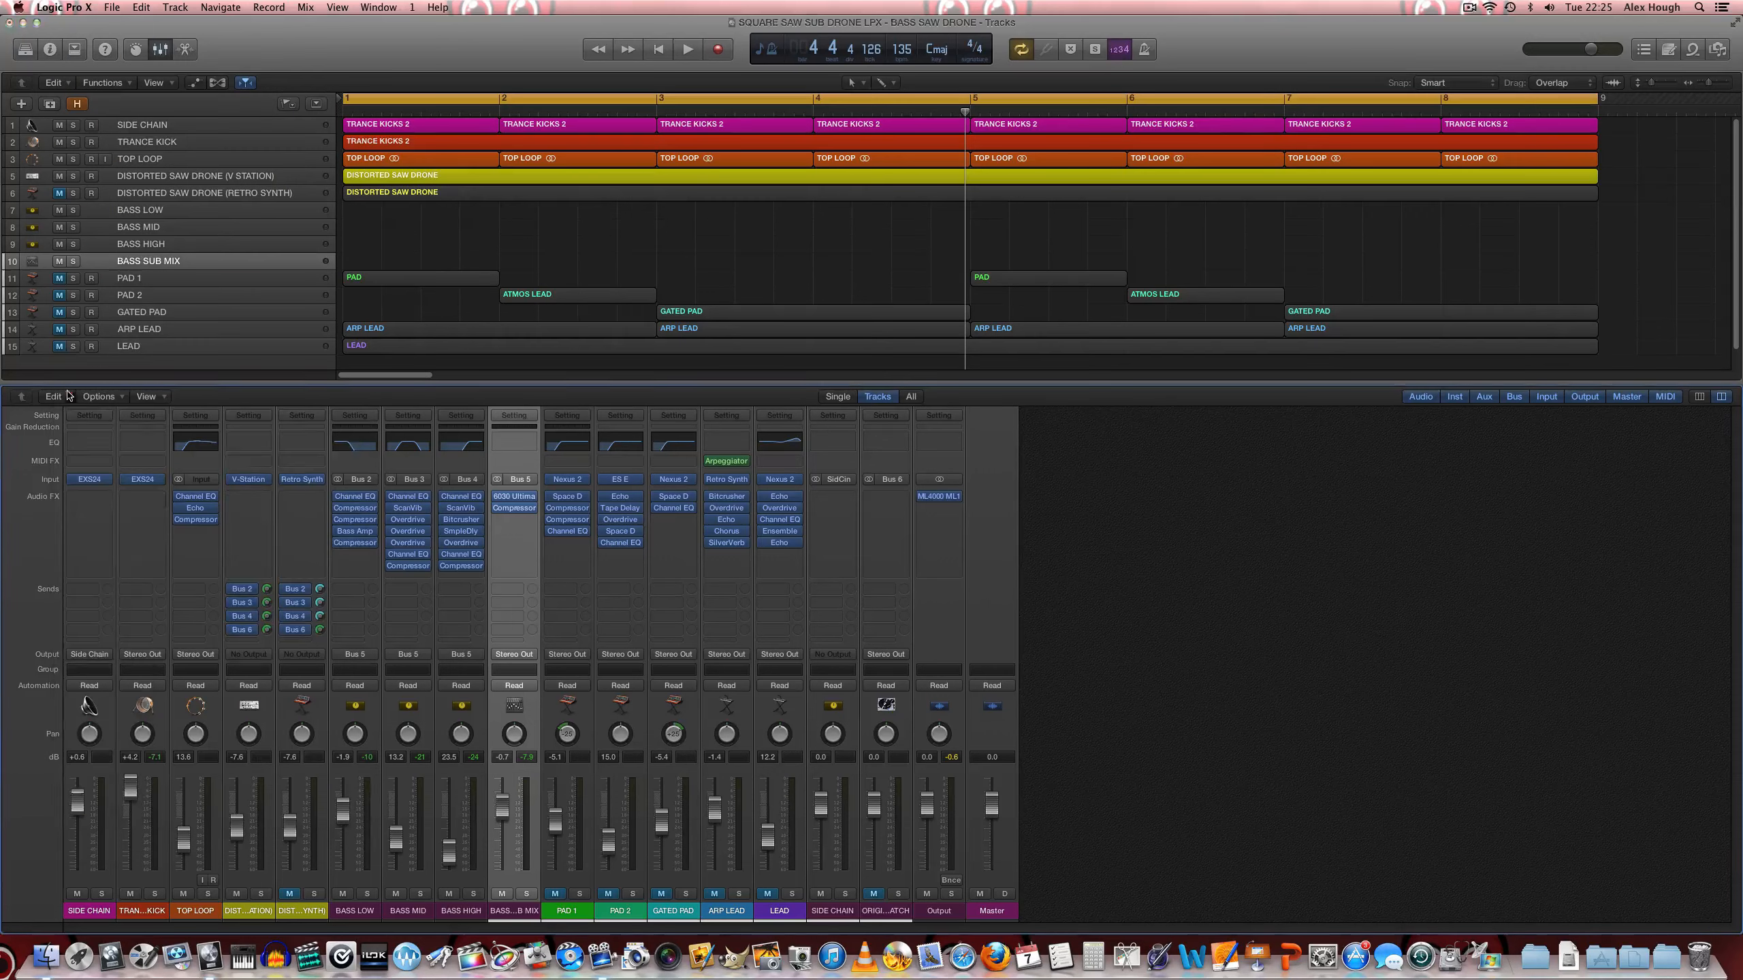
{"action": "left_click", "coordinate": [63, 390]}
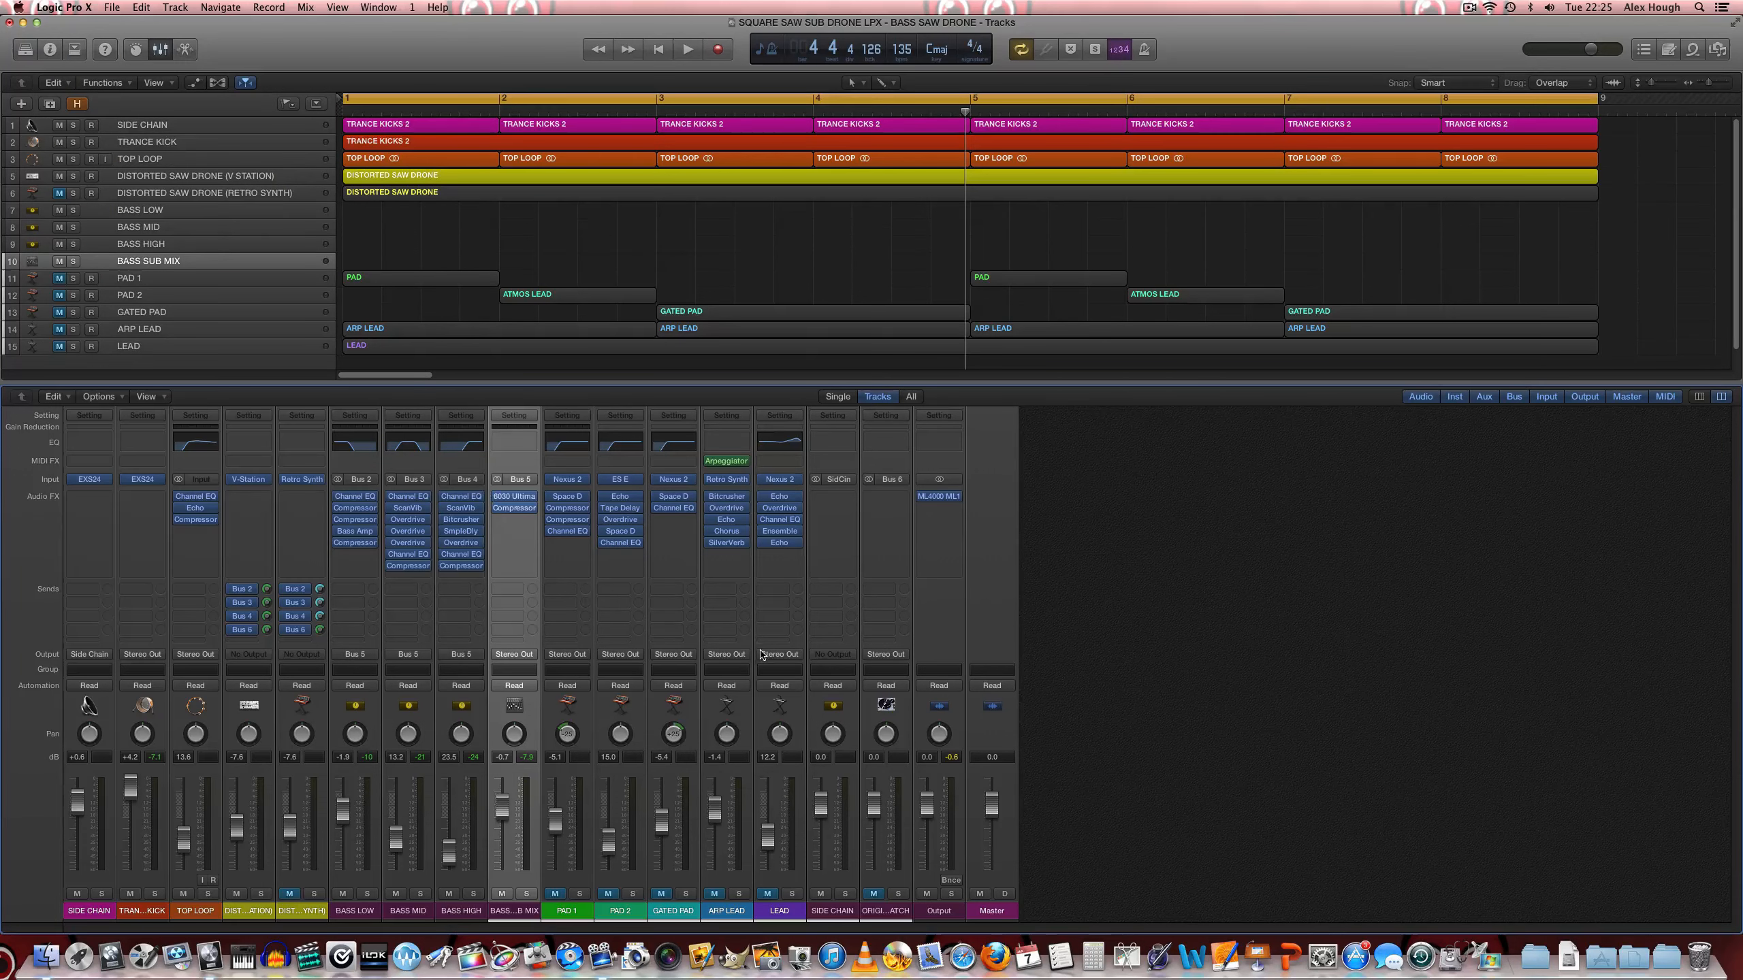
Step: Unmute the PAD 1, PAD 2, GATED PAD, ARP LEAD and LEAD channels
{"action": "left_click", "coordinate": [556, 894]}
{"action": "left_click", "coordinate": [608, 894]}
{"action": "left_click", "coordinate": [661, 894]}
{"action": "left_click", "coordinate": [713, 894]}
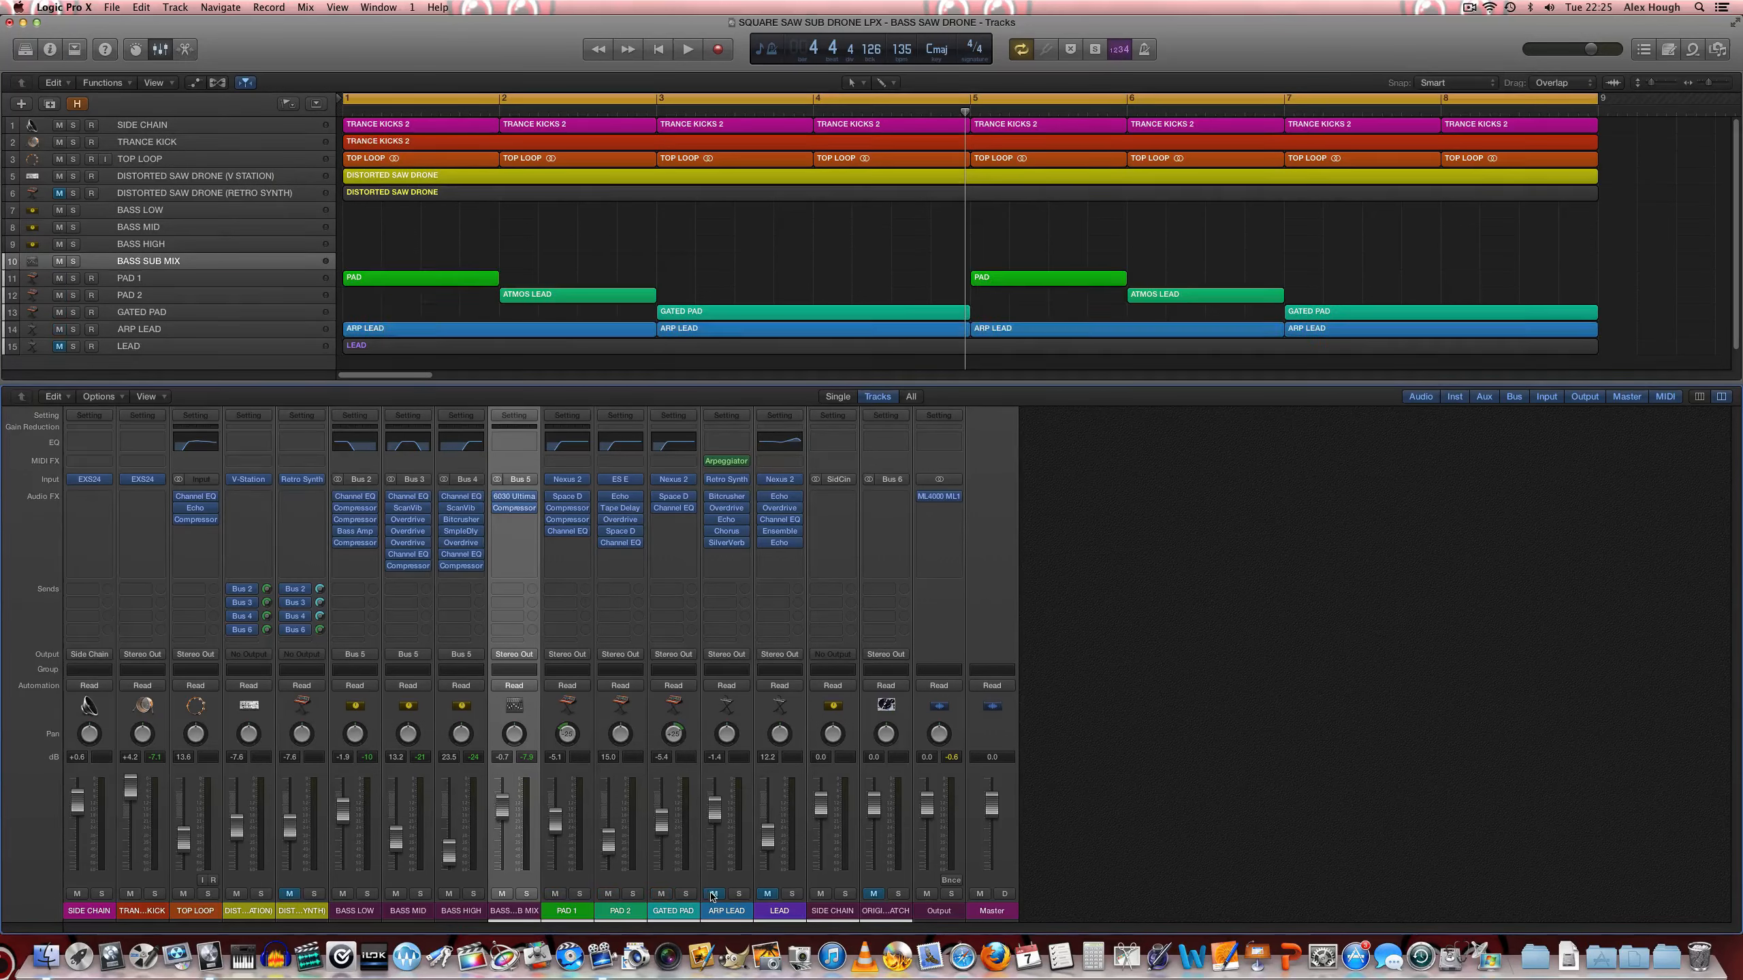
{"action": "left_click", "coordinate": [767, 894]}
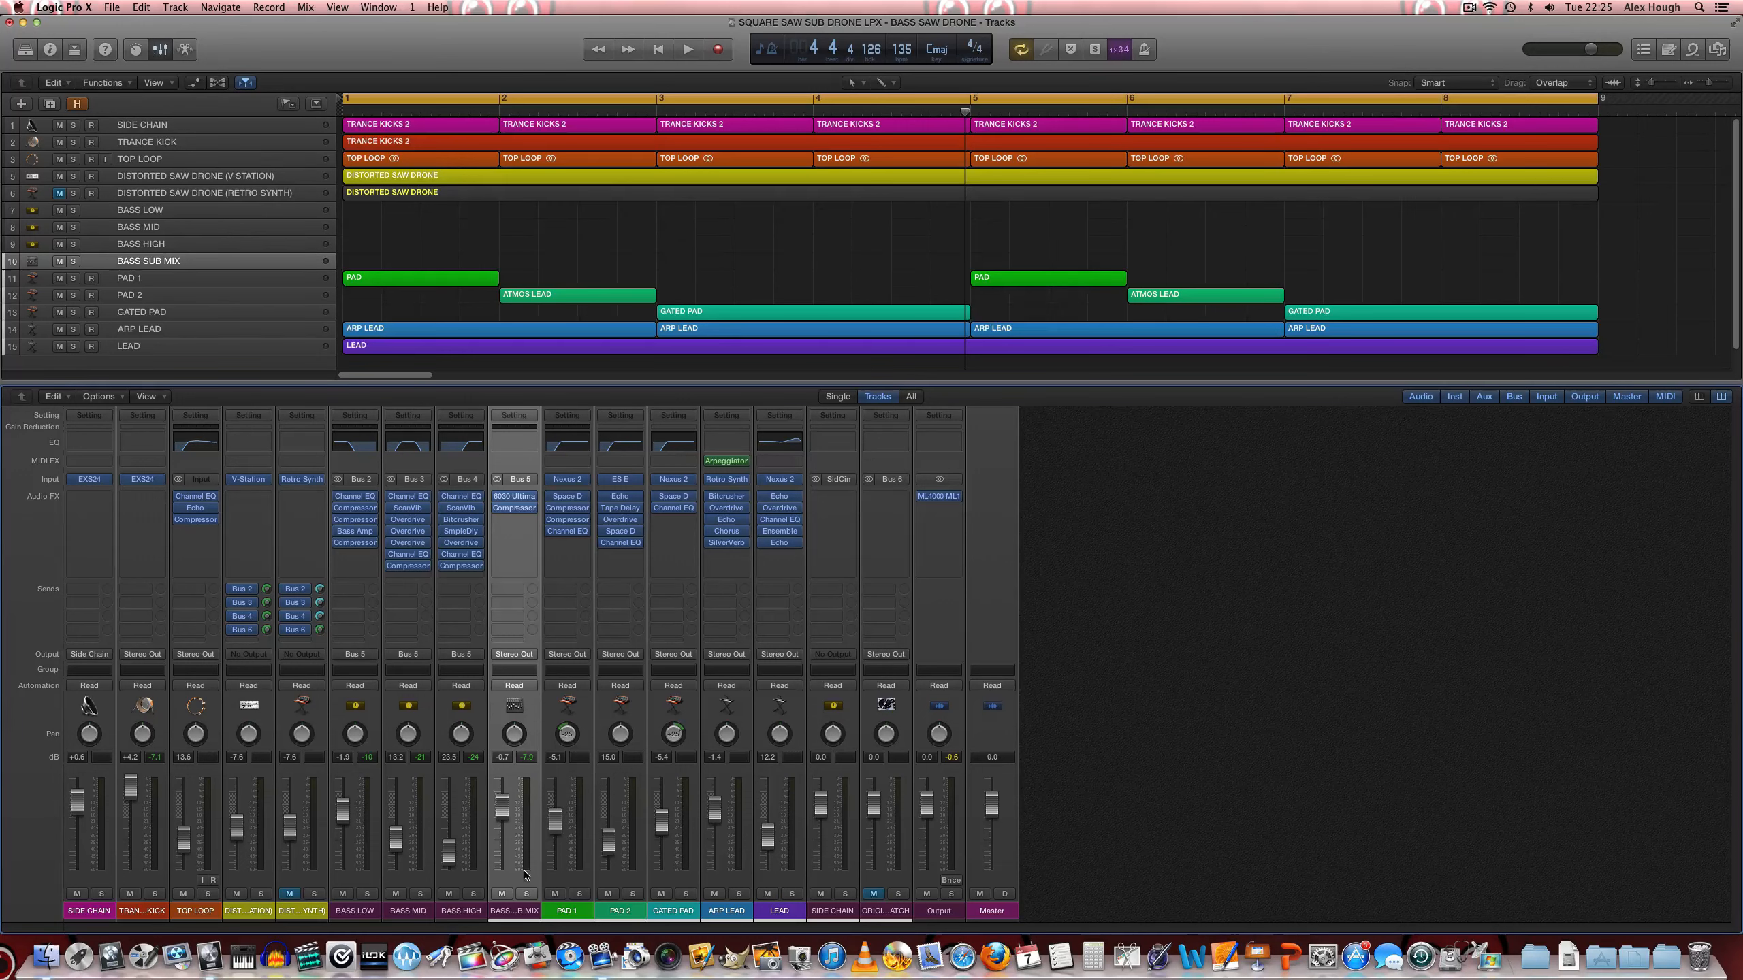
Step: Step through the three bass band strips and the sub mix strip, finishing with BASS LOW selected
{"action": "left_click", "coordinate": [342, 910]}
{"action": "left_click", "coordinate": [408, 911]}
{"action": "left_click", "coordinate": [460, 910]}
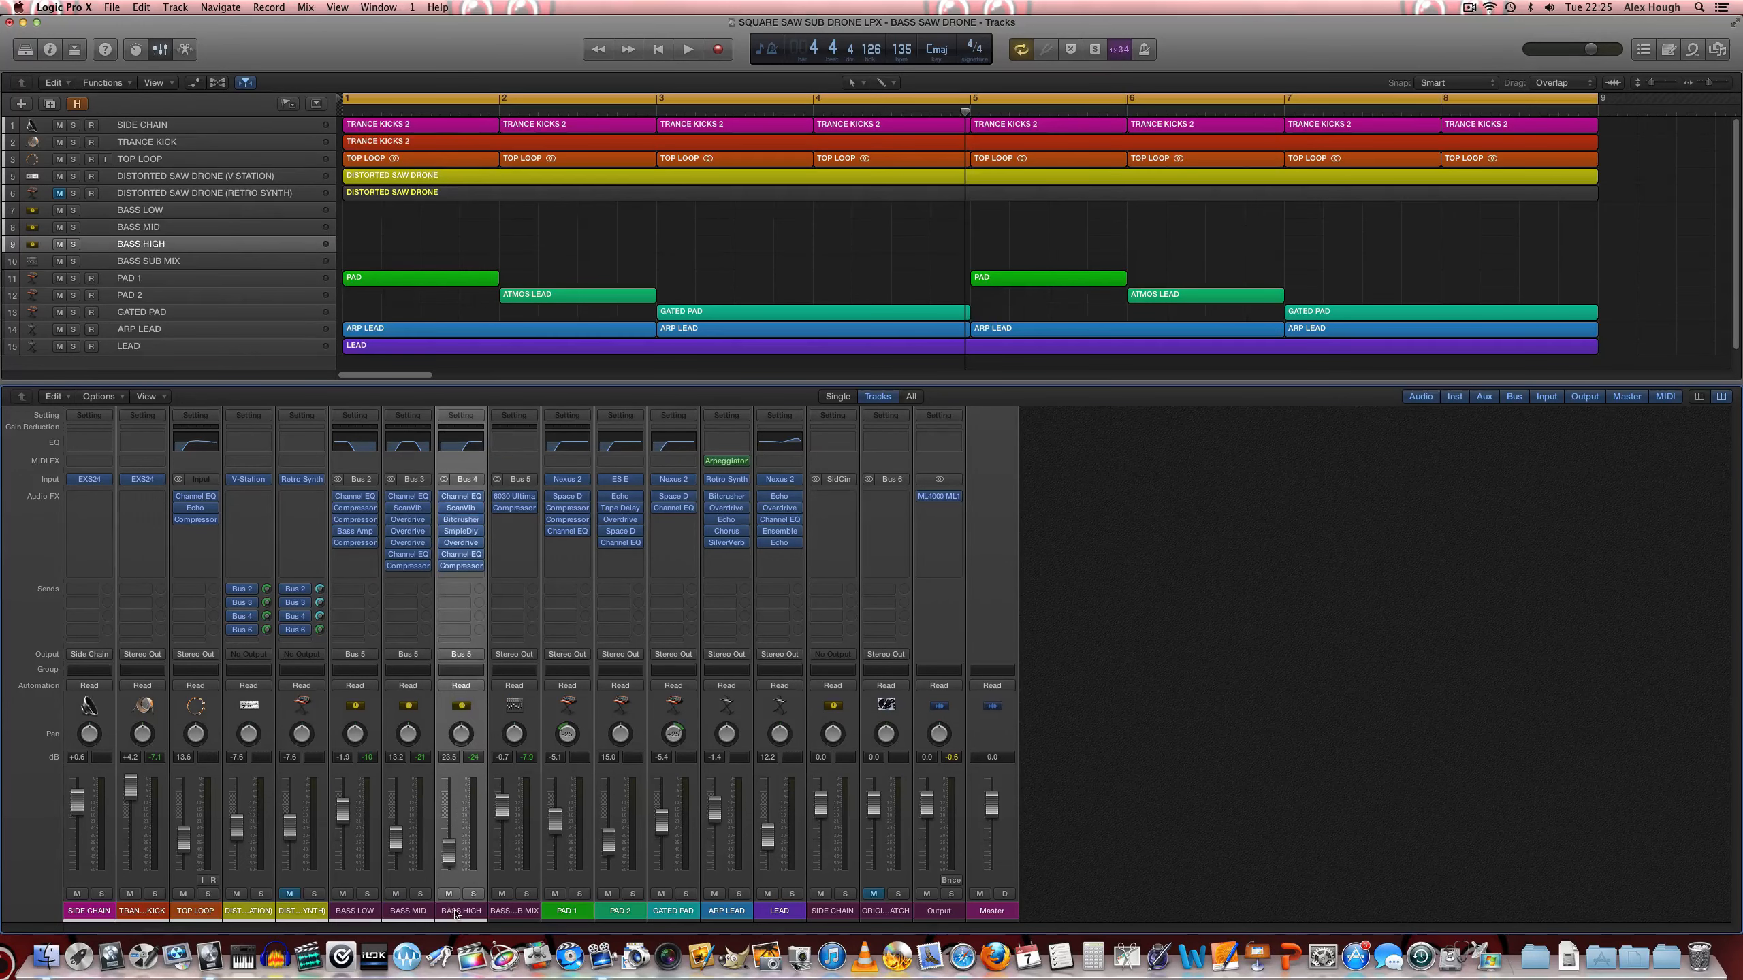
{"action": "left_click", "coordinate": [511, 910]}
{"action": "left_click", "coordinate": [408, 910]}
{"action": "left_click", "coordinate": [355, 911]}
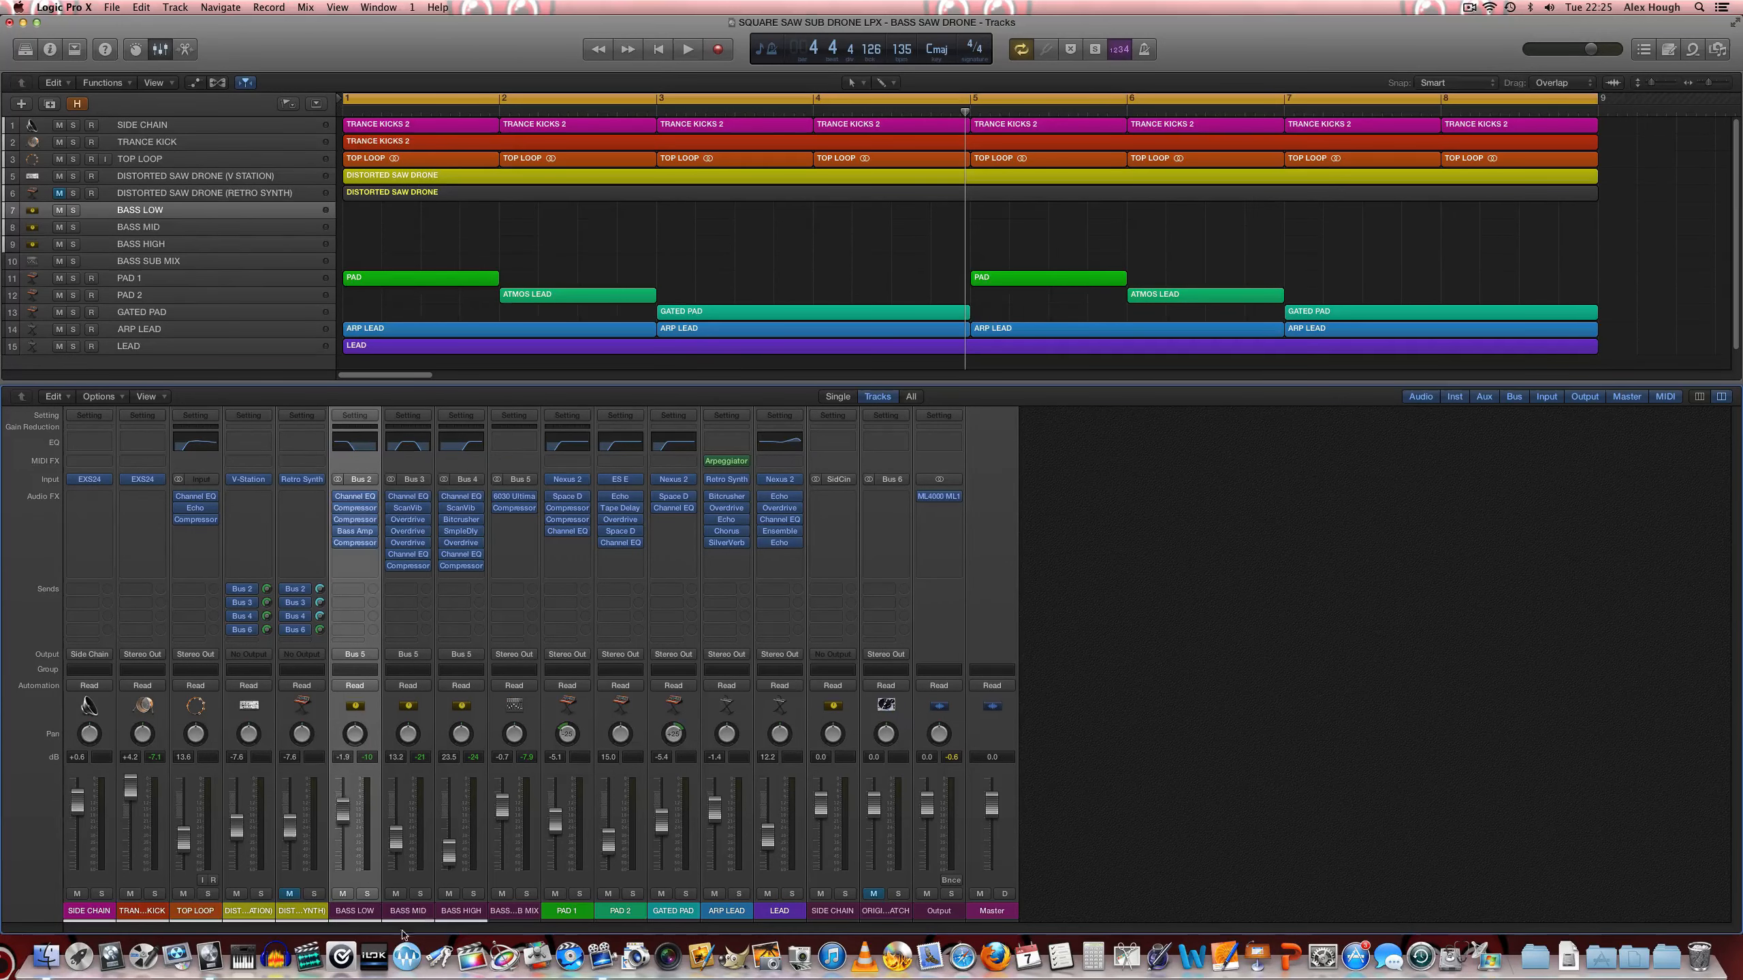
Step: During full-track playback, raise BASS HIGH to -16.4 dB and BASS MID to -11.6 dB, using mute toggles to compare
{"action": "key", "text": "space"}
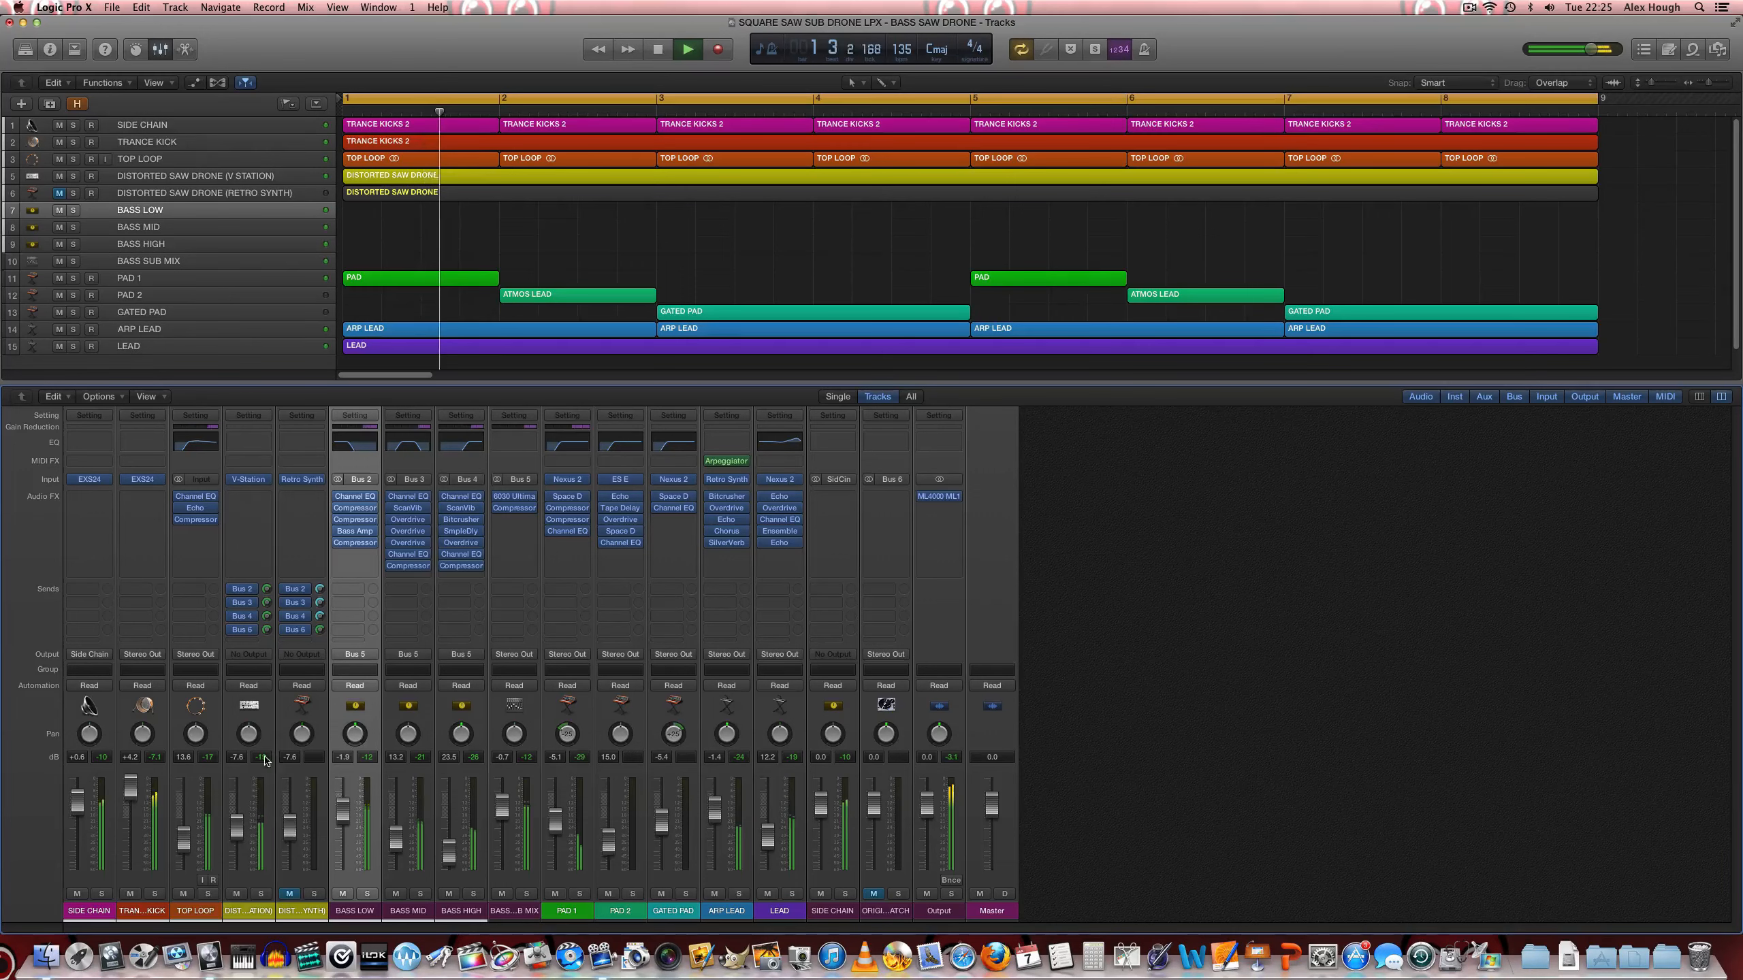
{"action": "left_click_drag", "start_coordinate": [461, 855], "coordinate": [450, 845]}
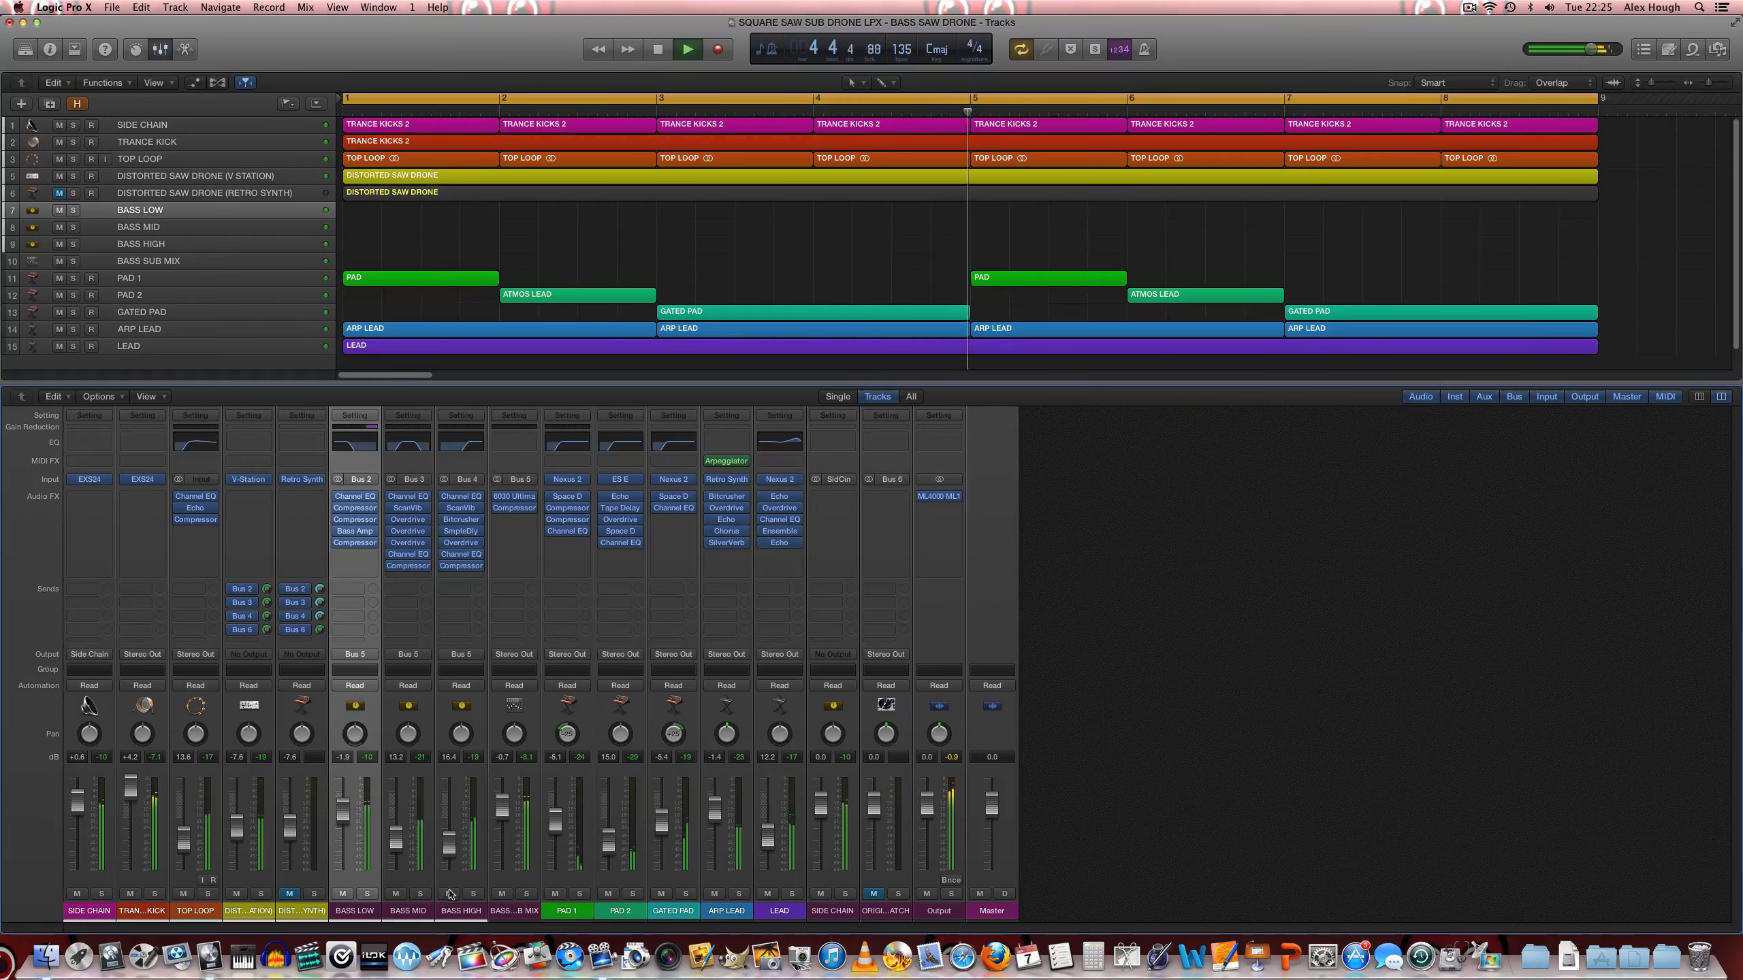
{"action": "left_click", "coordinate": [398, 895]}
{"action": "left_click", "coordinate": [449, 894]}
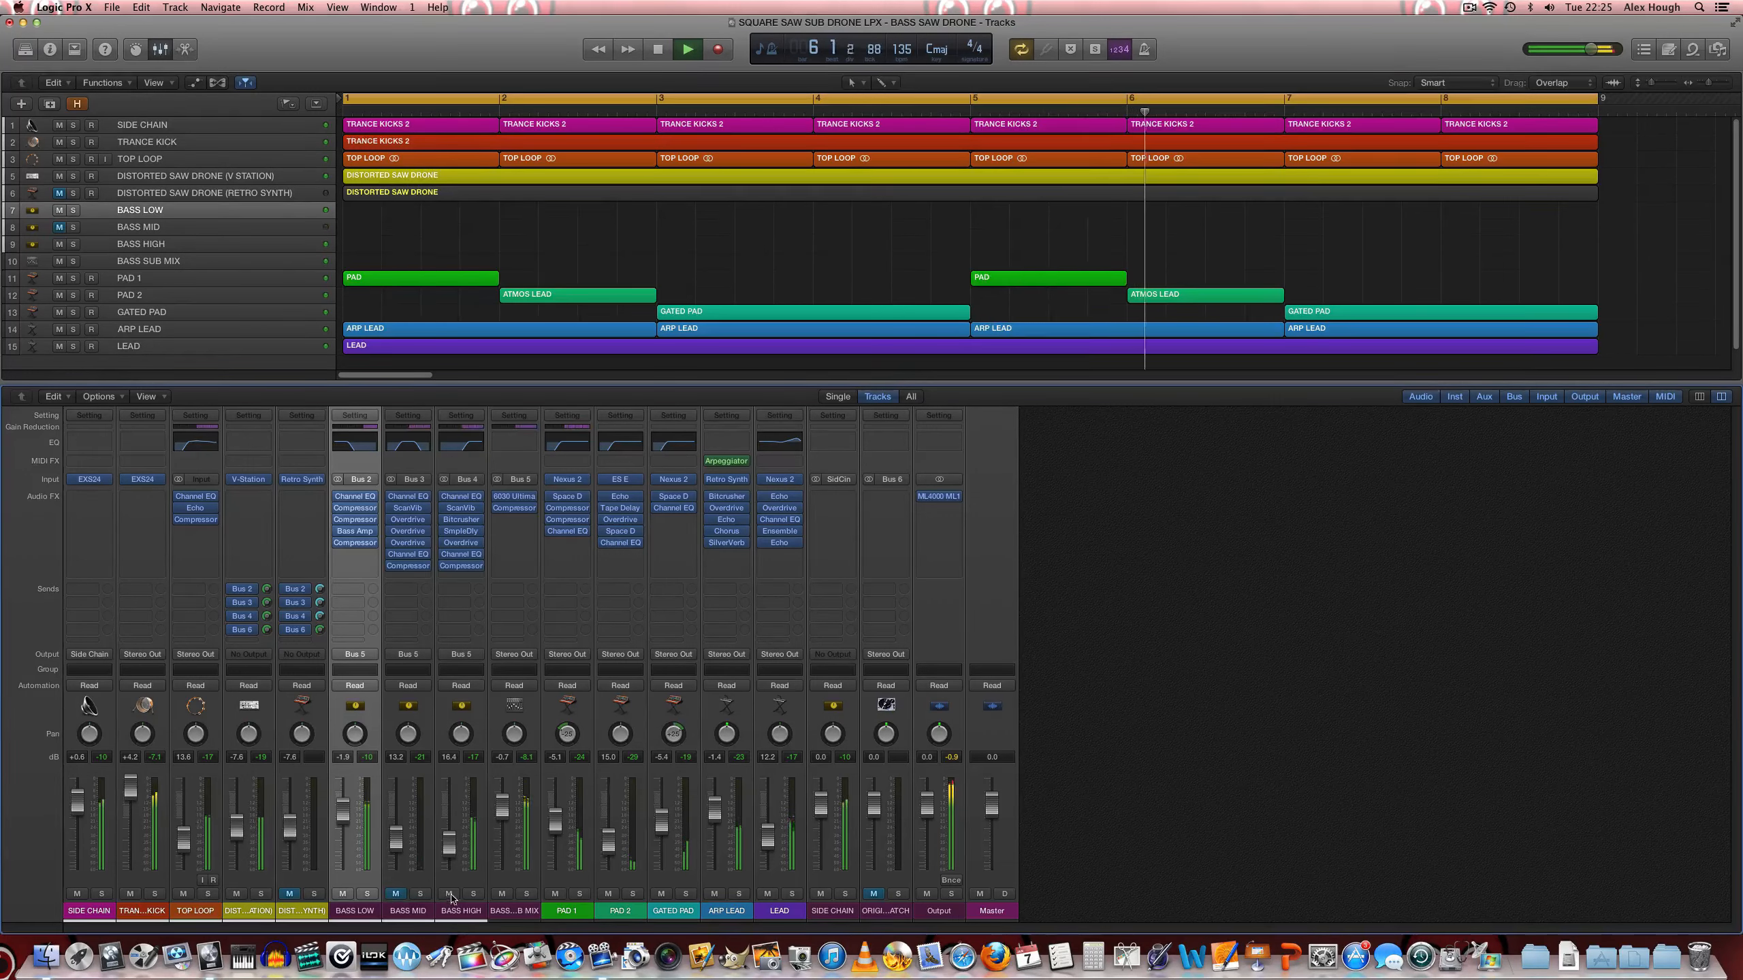
{"action": "left_click", "coordinate": [449, 894]}
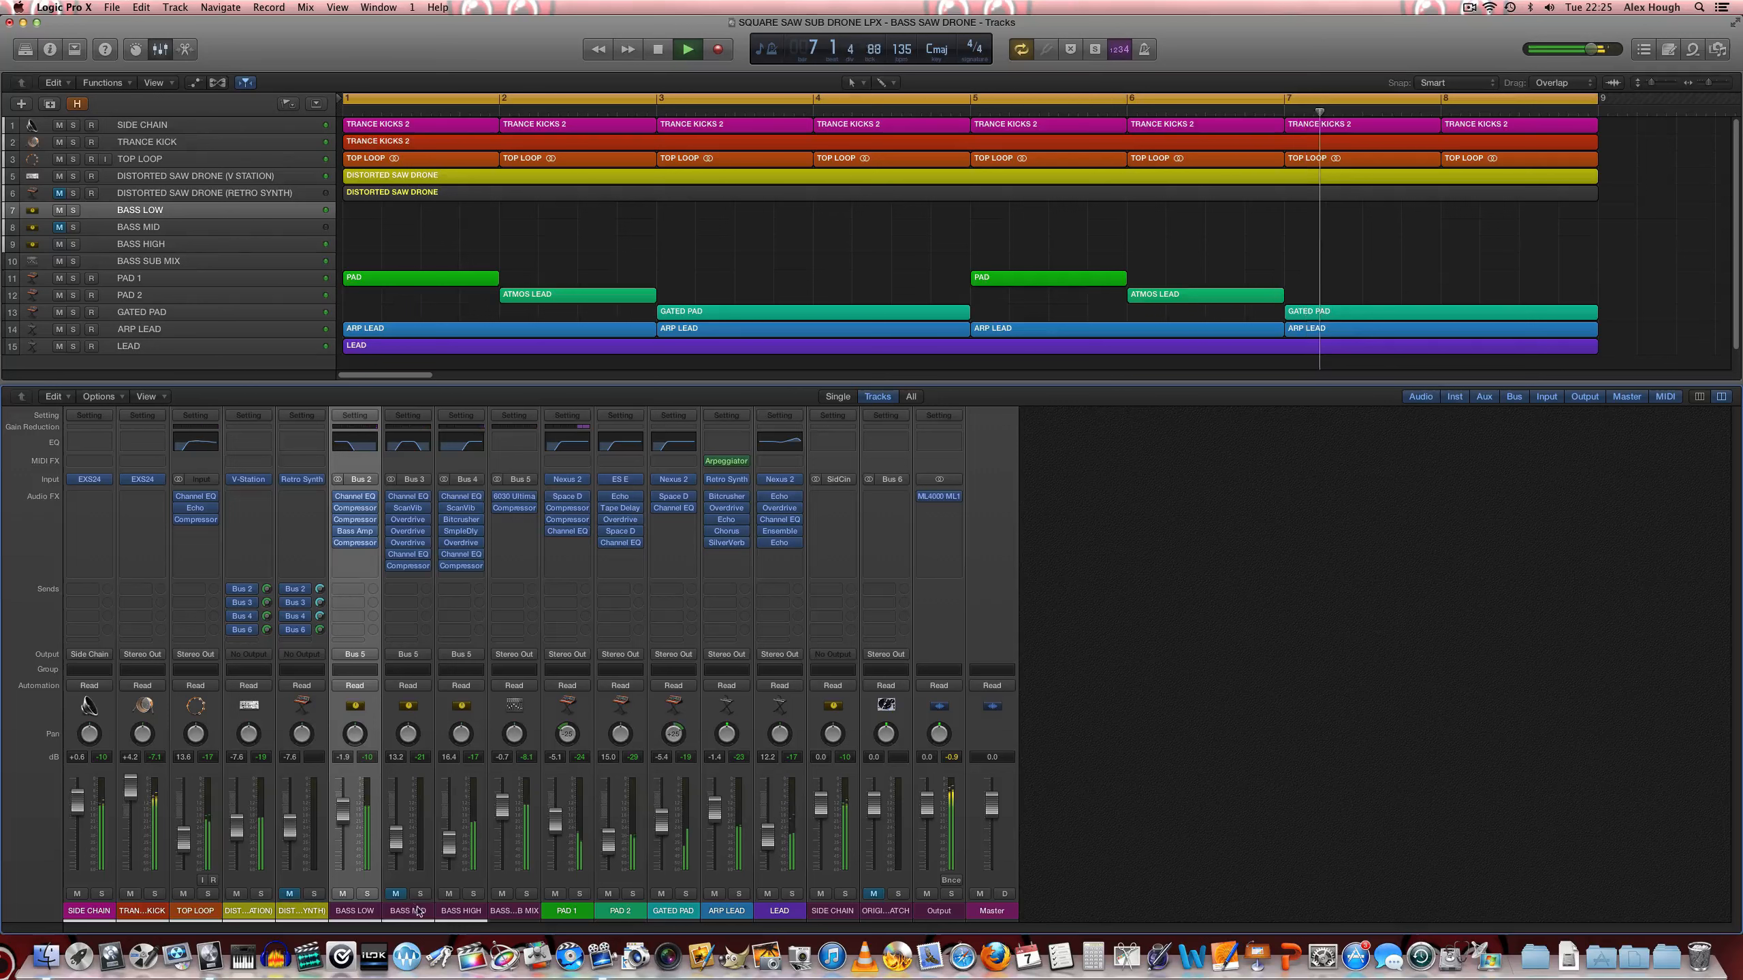
{"action": "left_click", "coordinate": [396, 895]}
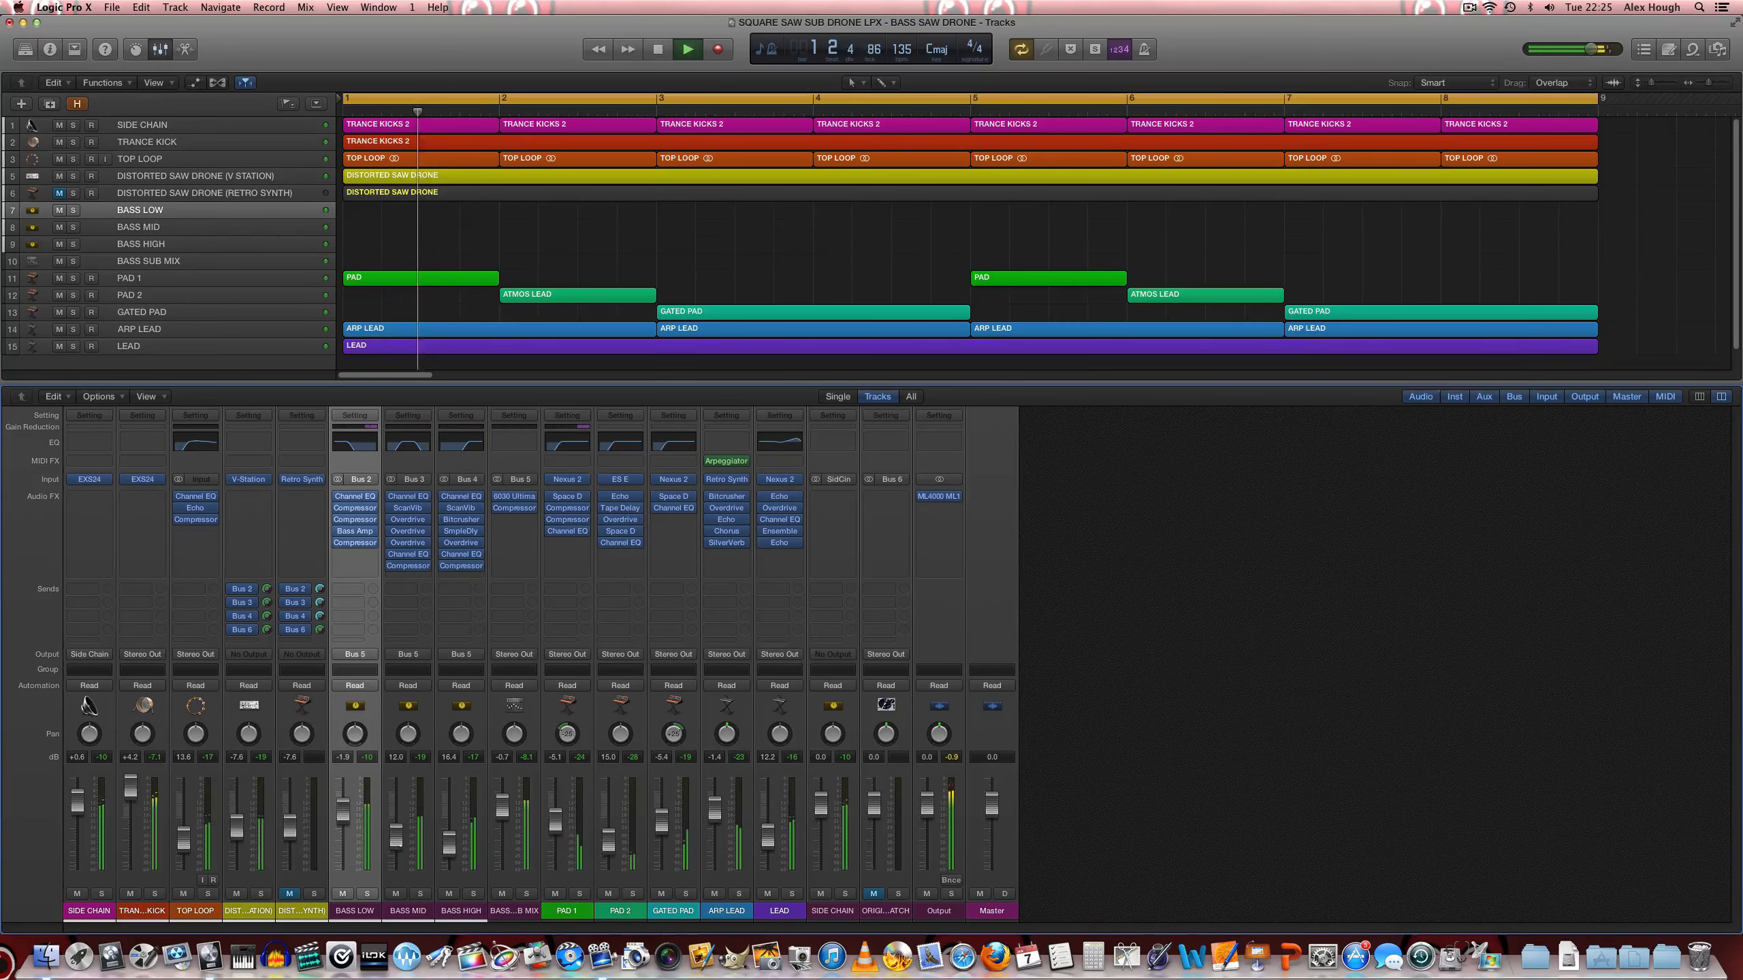
Step: Mute and unmute BASS LOW and BASS HIGH in turn, solo BASS SUB MIX, and stop playback
{"action": "left_click", "coordinate": [344, 894]}
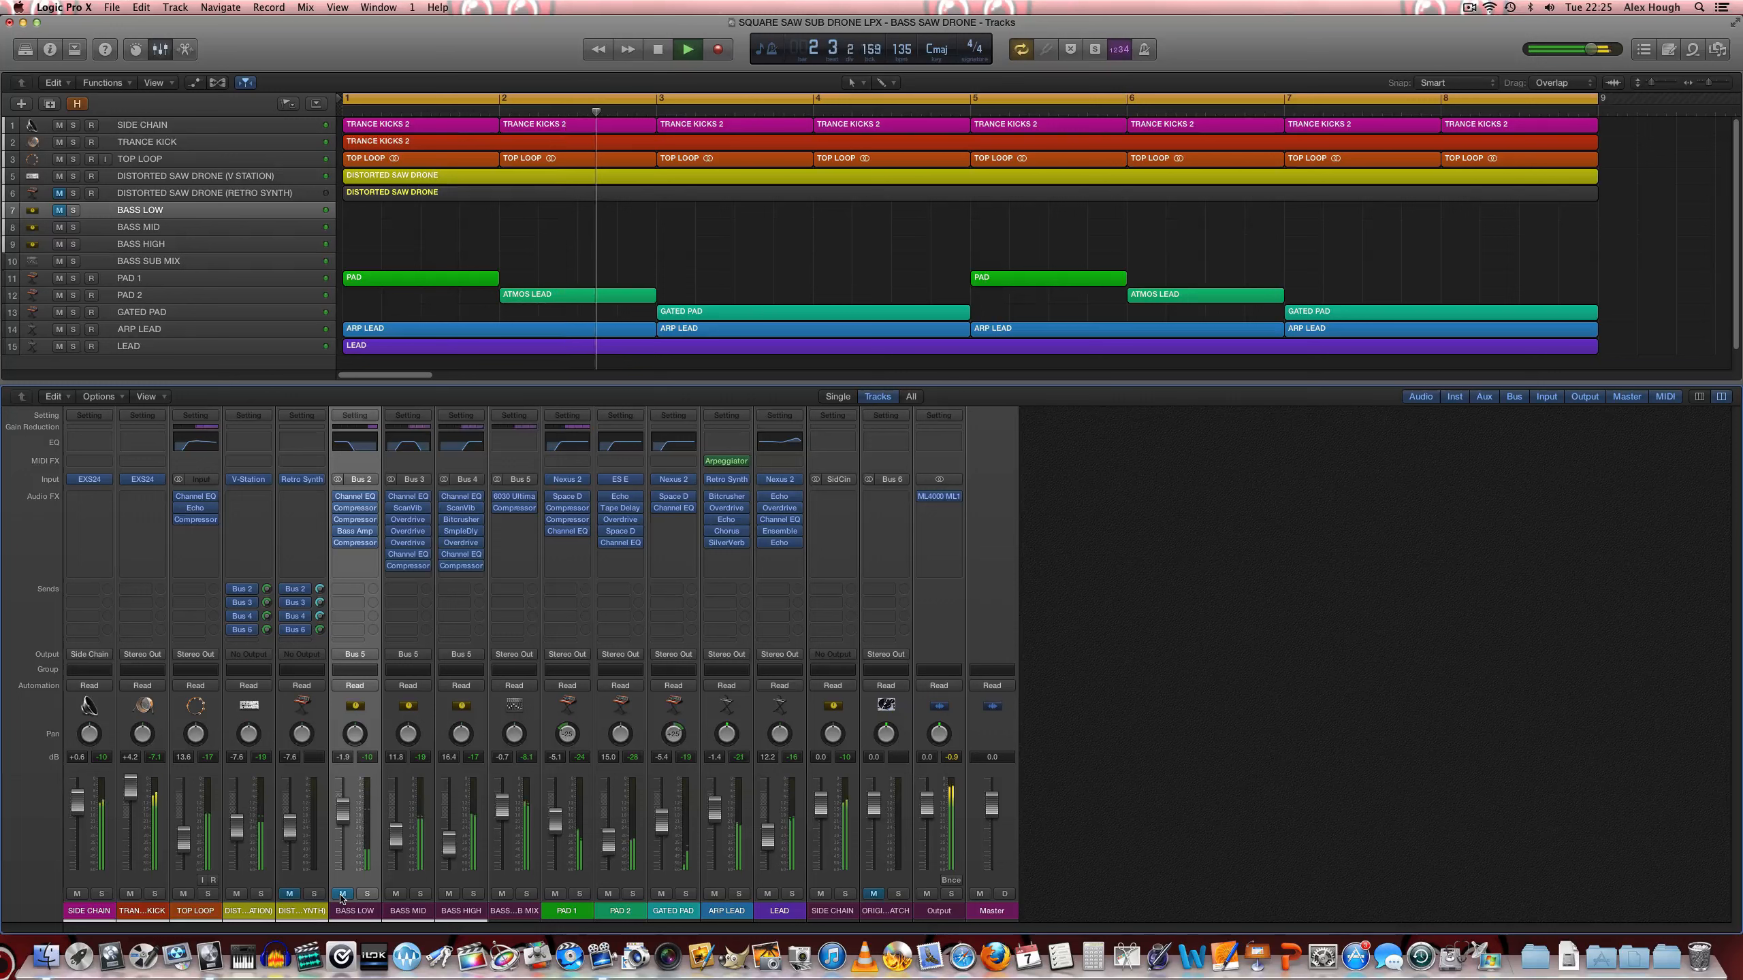
{"action": "left_click", "coordinate": [342, 893]}
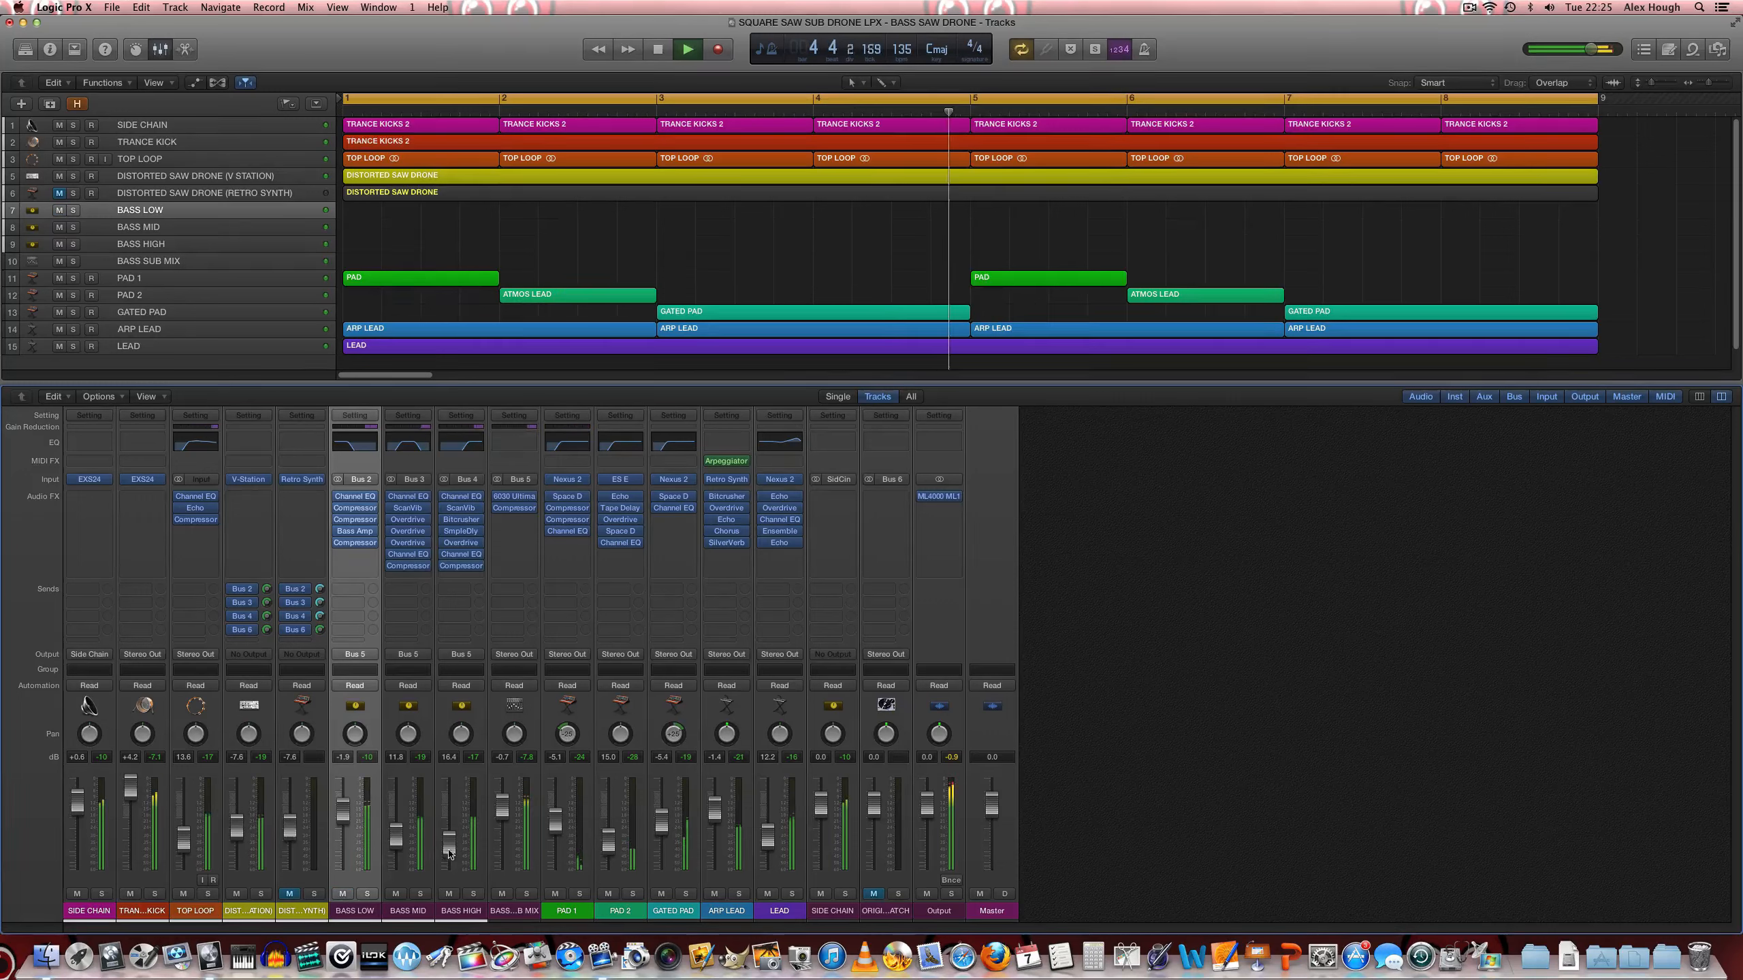
{"action": "left_click", "coordinate": [448, 894]}
{"action": "left_click", "coordinate": [449, 894]}
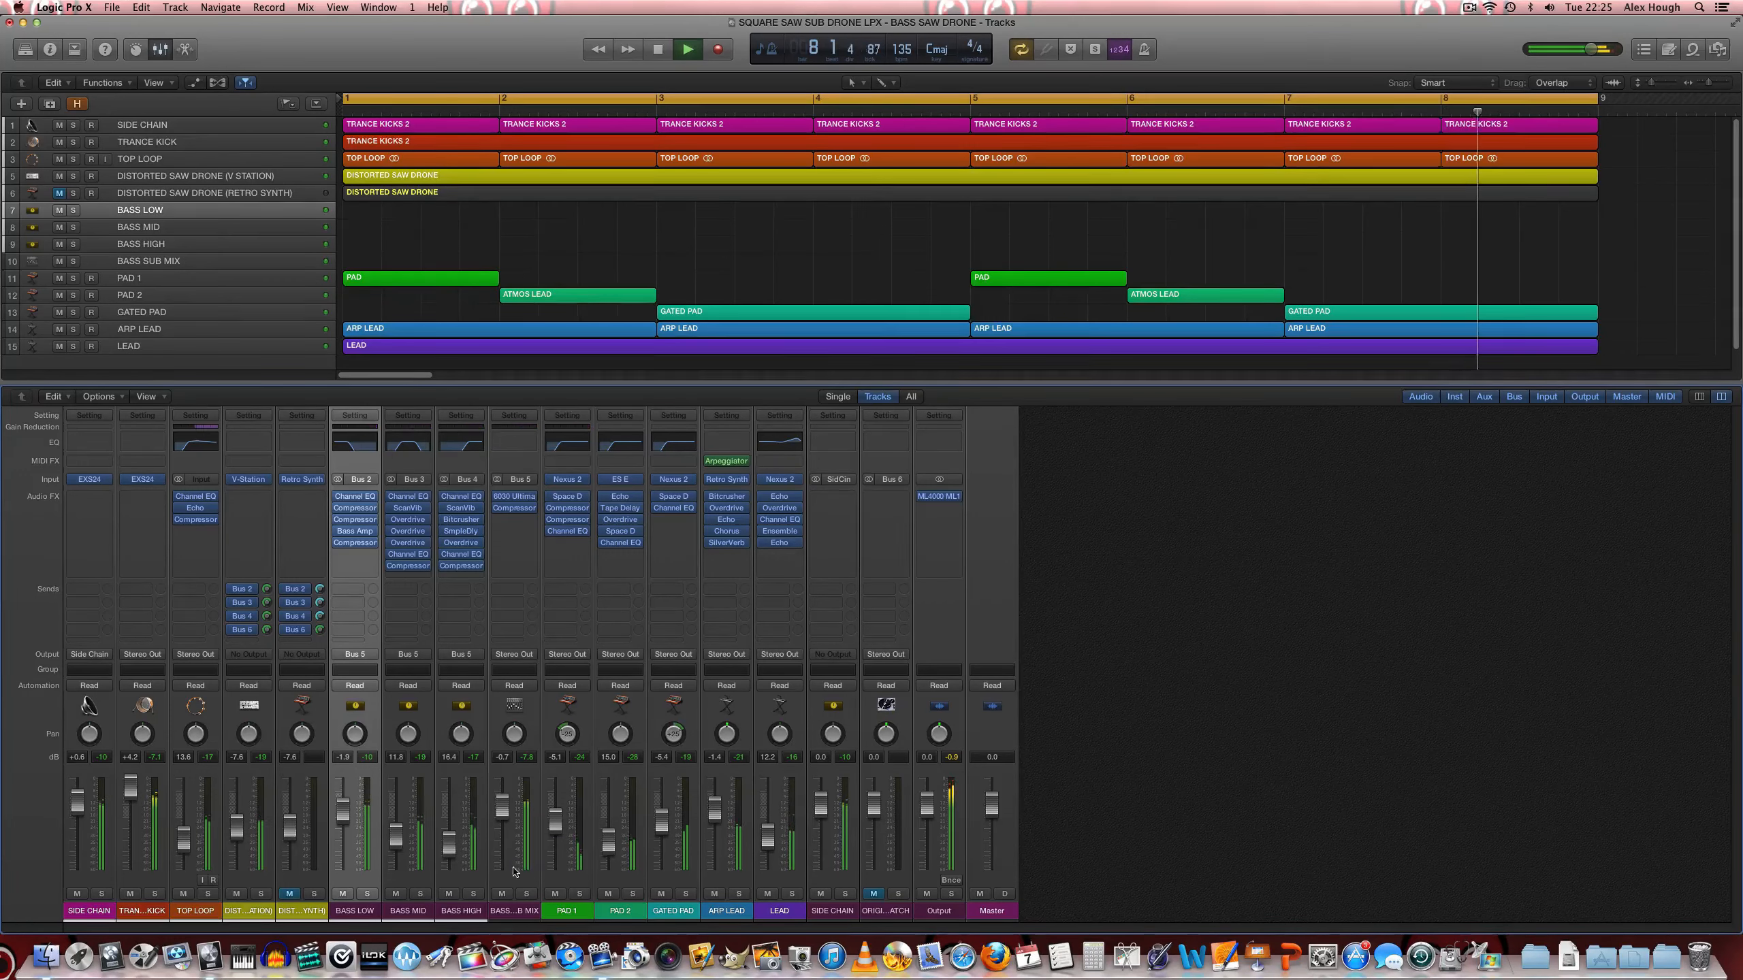
{"action": "left_click", "coordinate": [526, 894]}
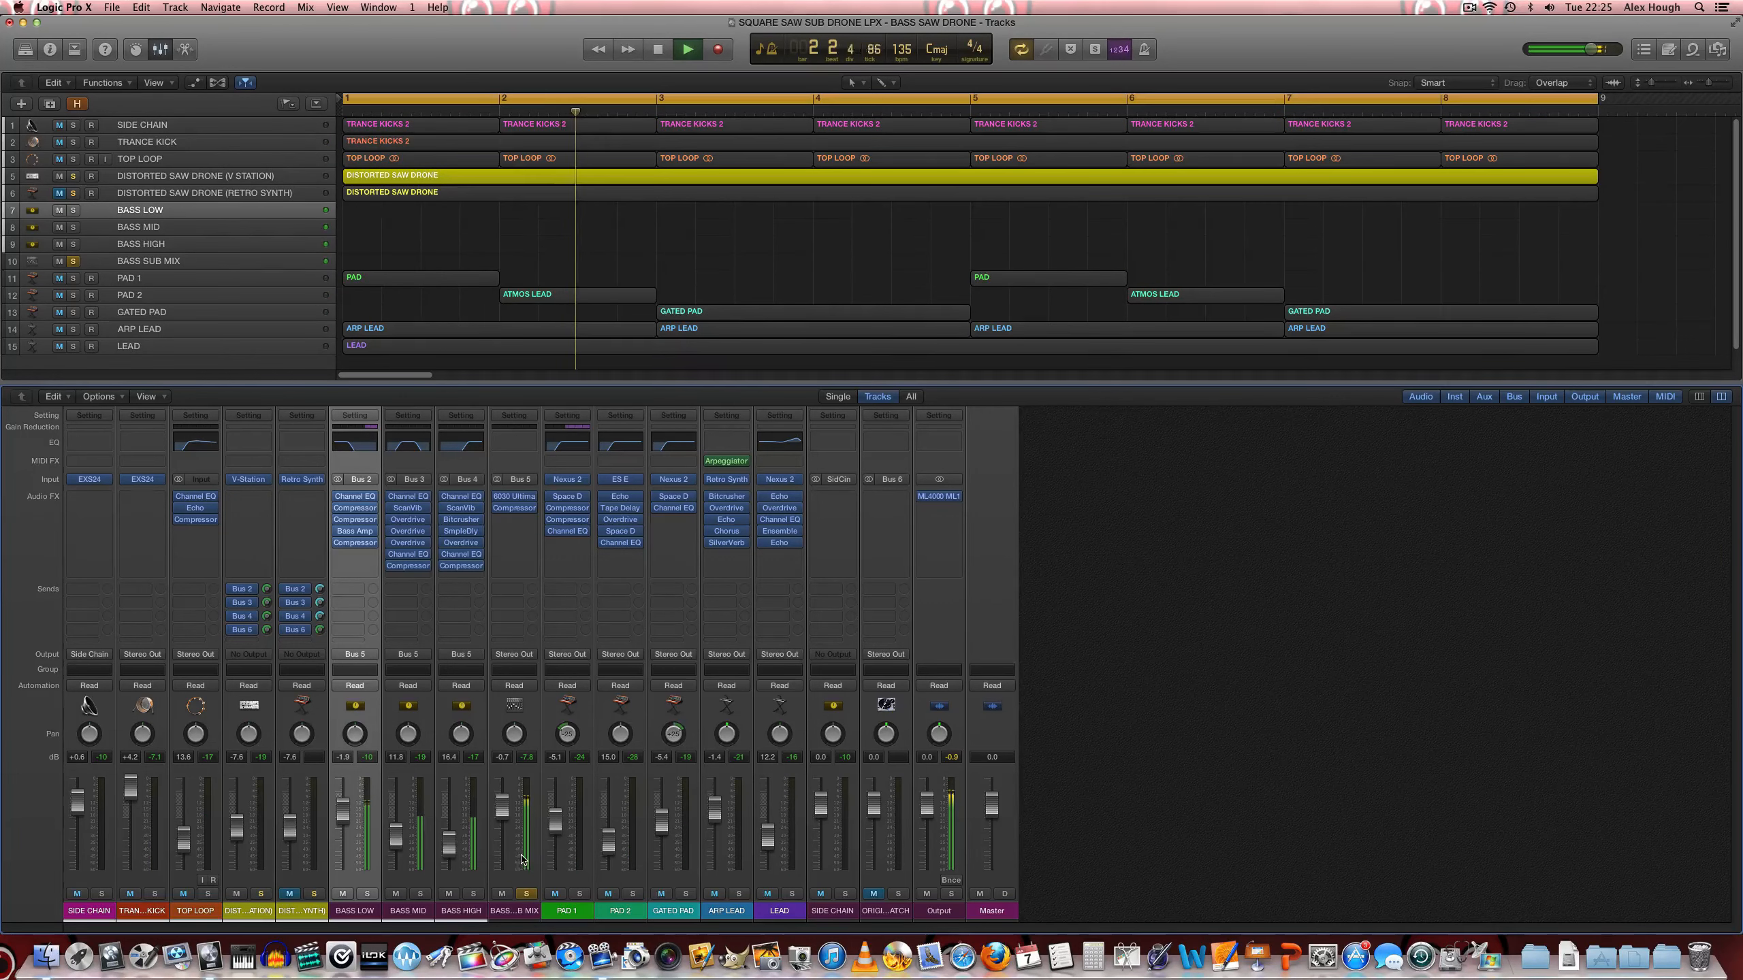
{"action": "key", "text": "space"}
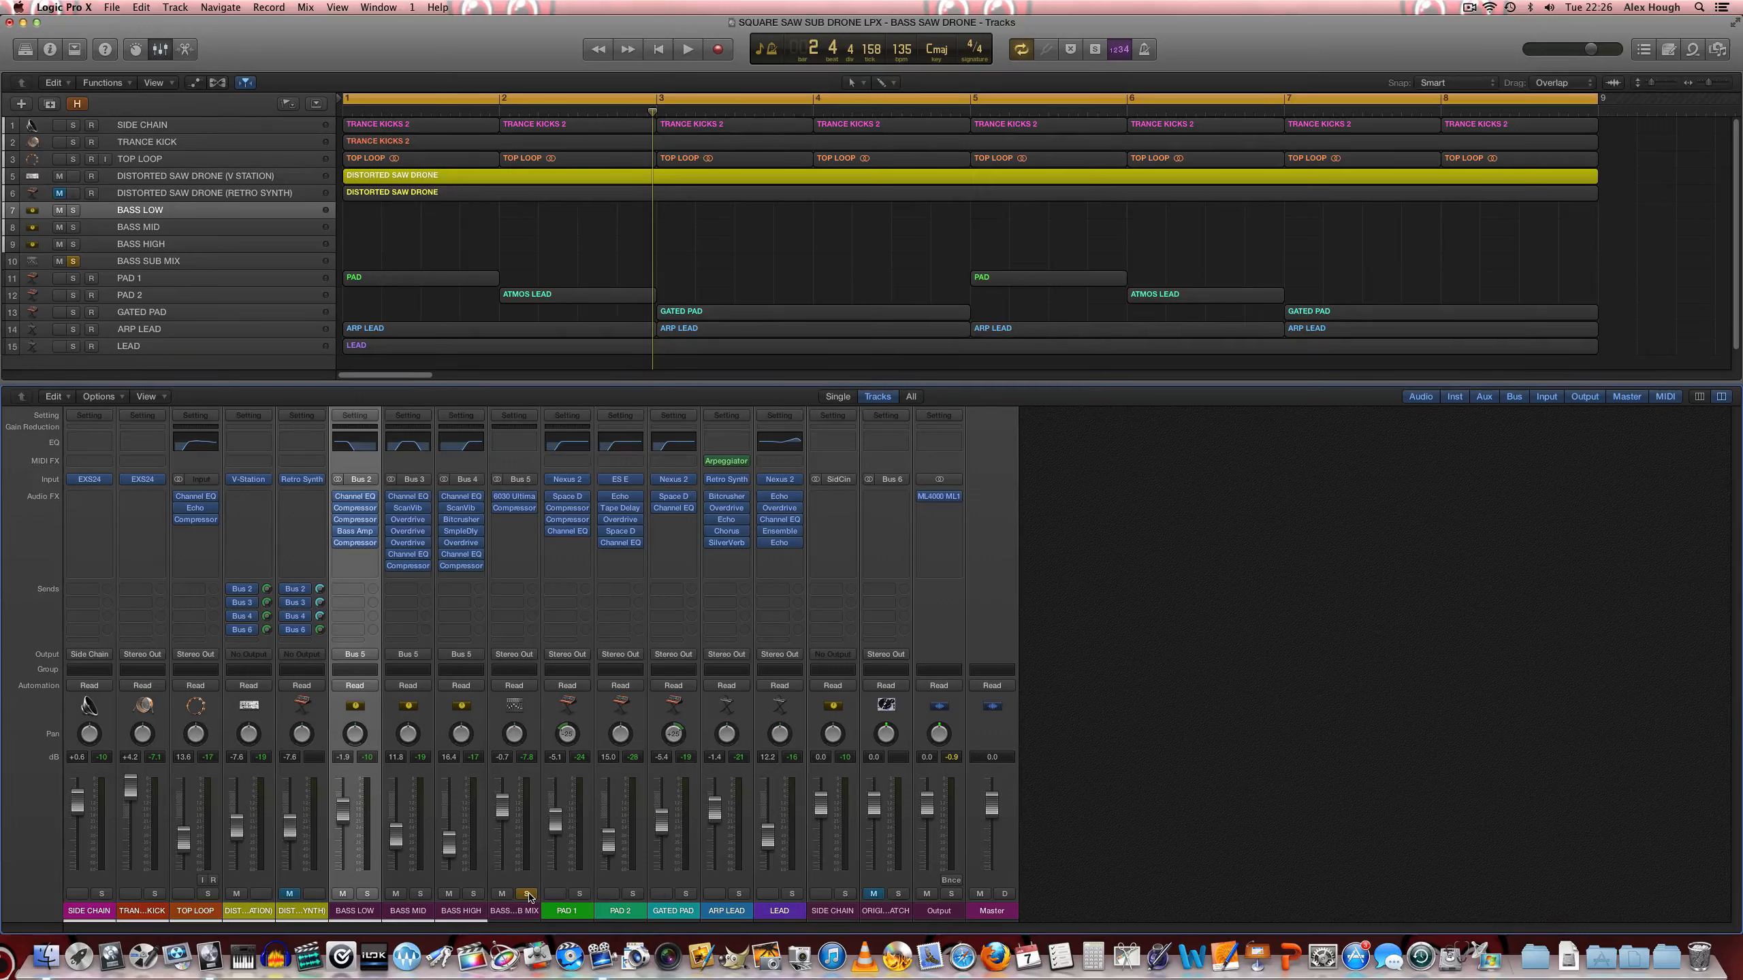
Step: Step through the PAD 1, PAD 2, GATED PAD, ARP LEAD and LEAD strips, finishing with LEAD selected
{"action": "left_click", "coordinate": [567, 911]}
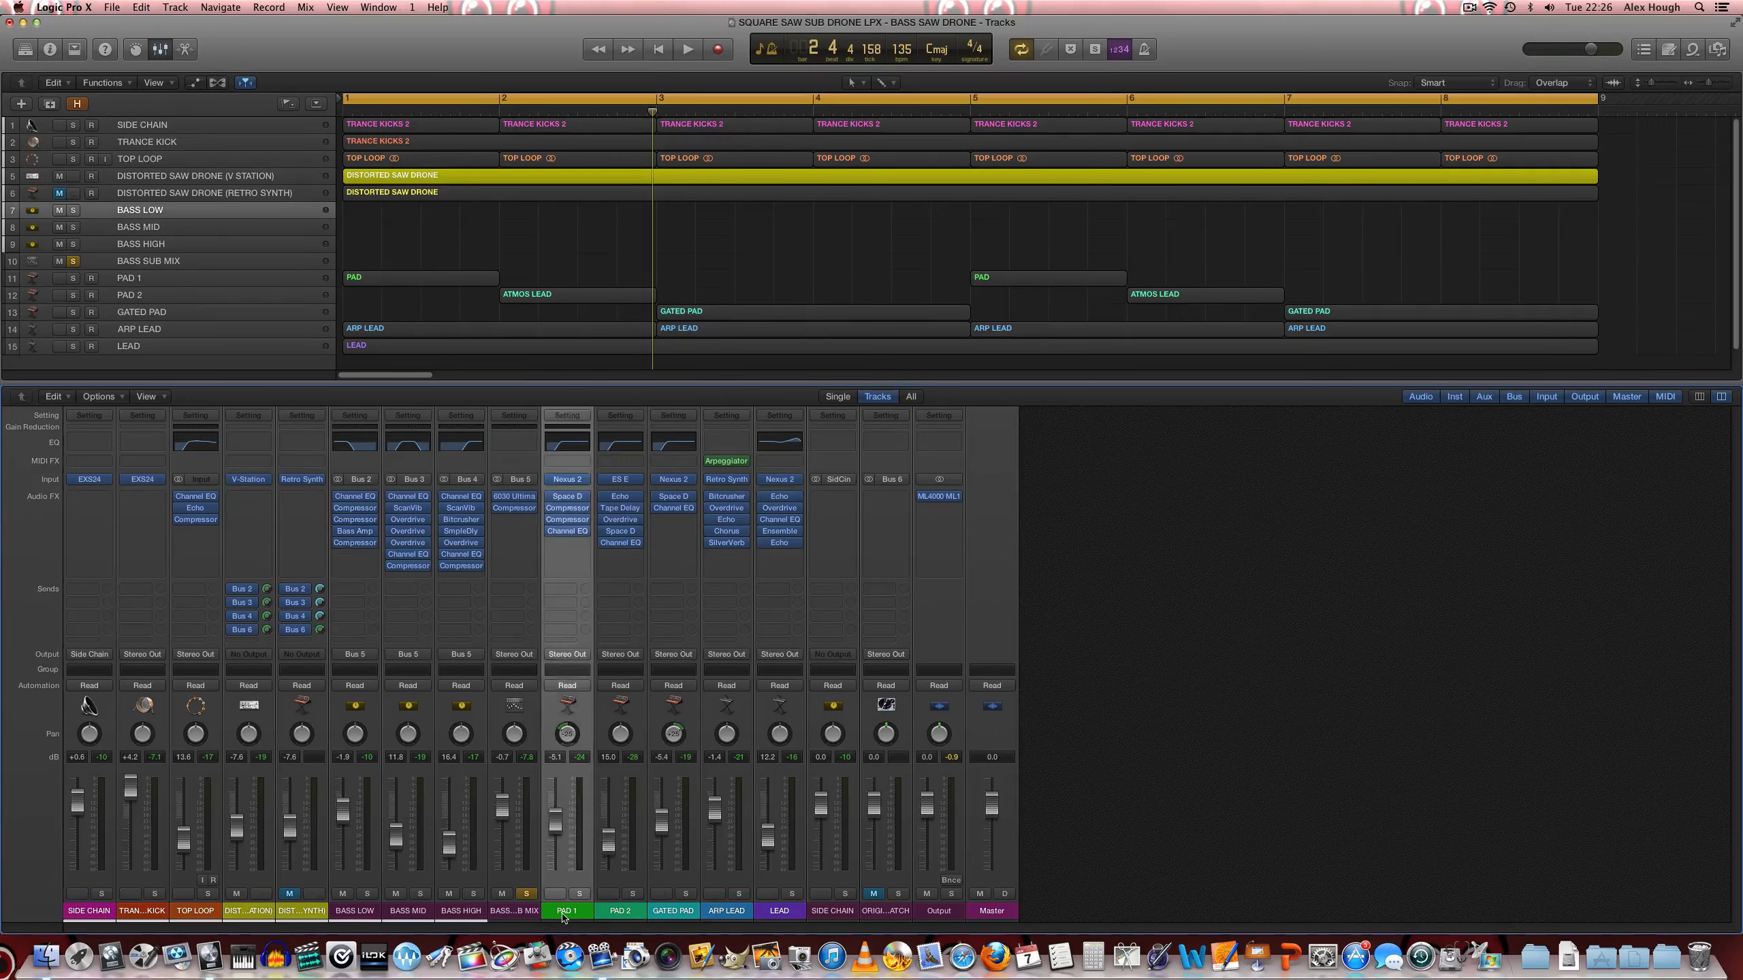
{"action": "left_click", "coordinate": [620, 910]}
{"action": "left_click", "coordinate": [687, 916]}
{"action": "key", "text": "Down"}
{"action": "key", "text": "Down"}
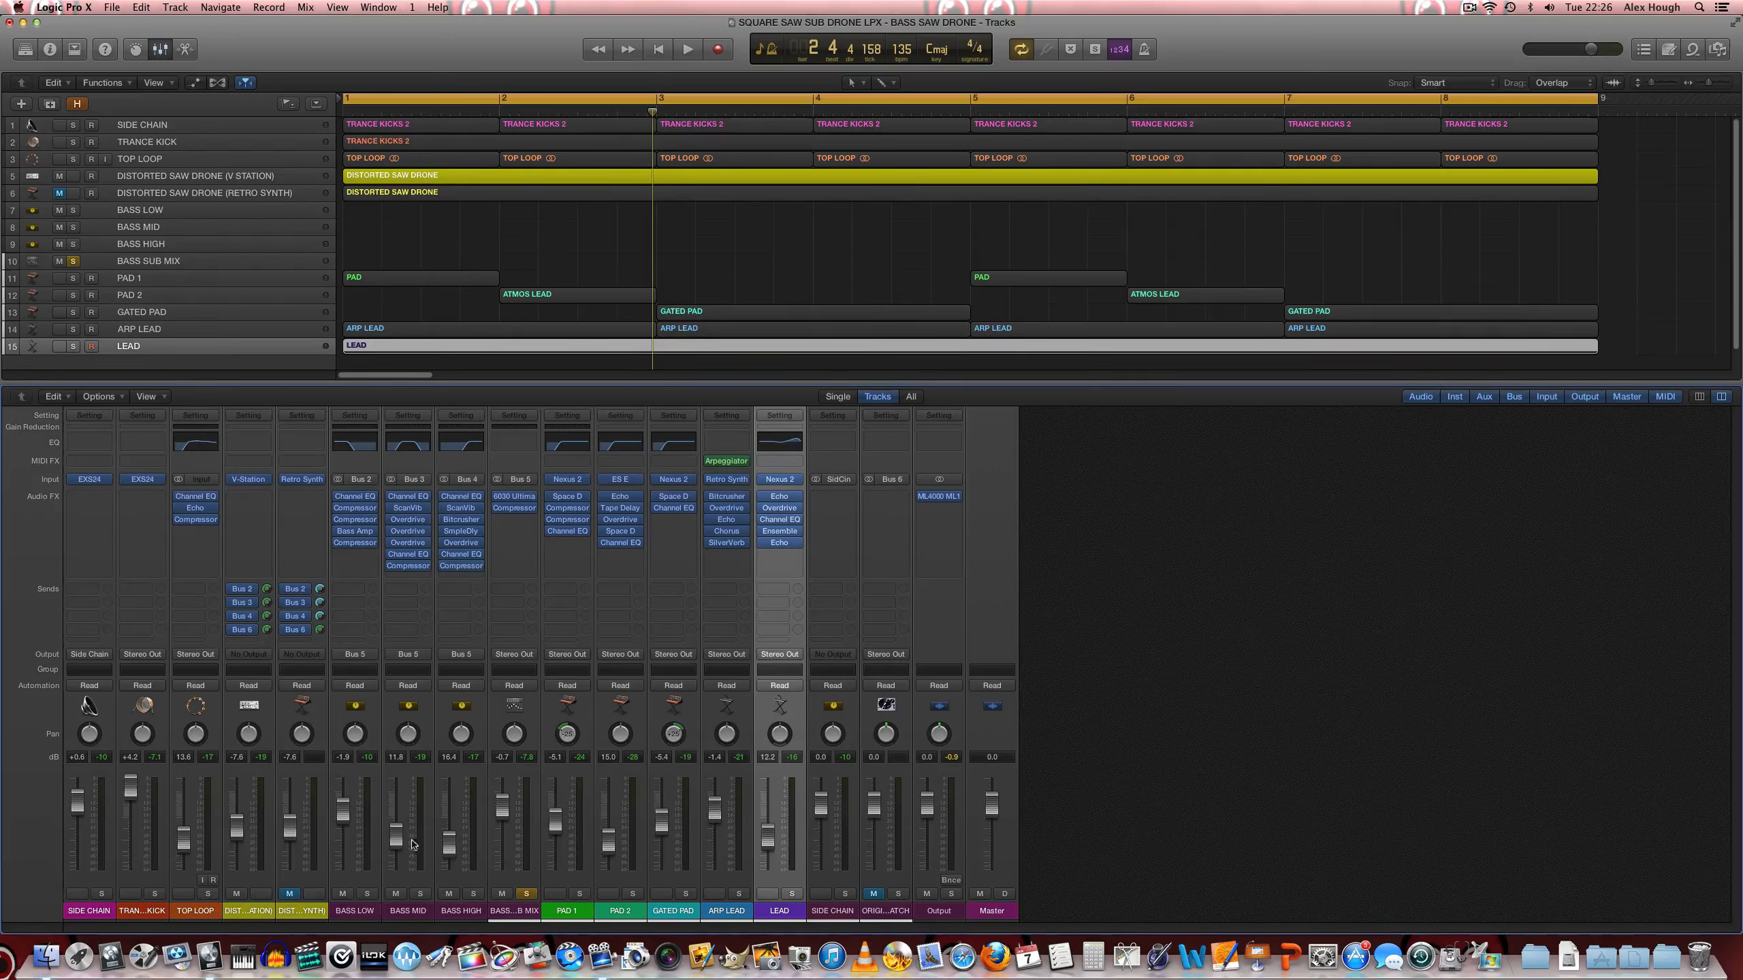
Step: Toggle the BASS SUB MIX solo off and on again, finishing with the solo cleared
{"action": "left_click", "coordinate": [526, 894]}
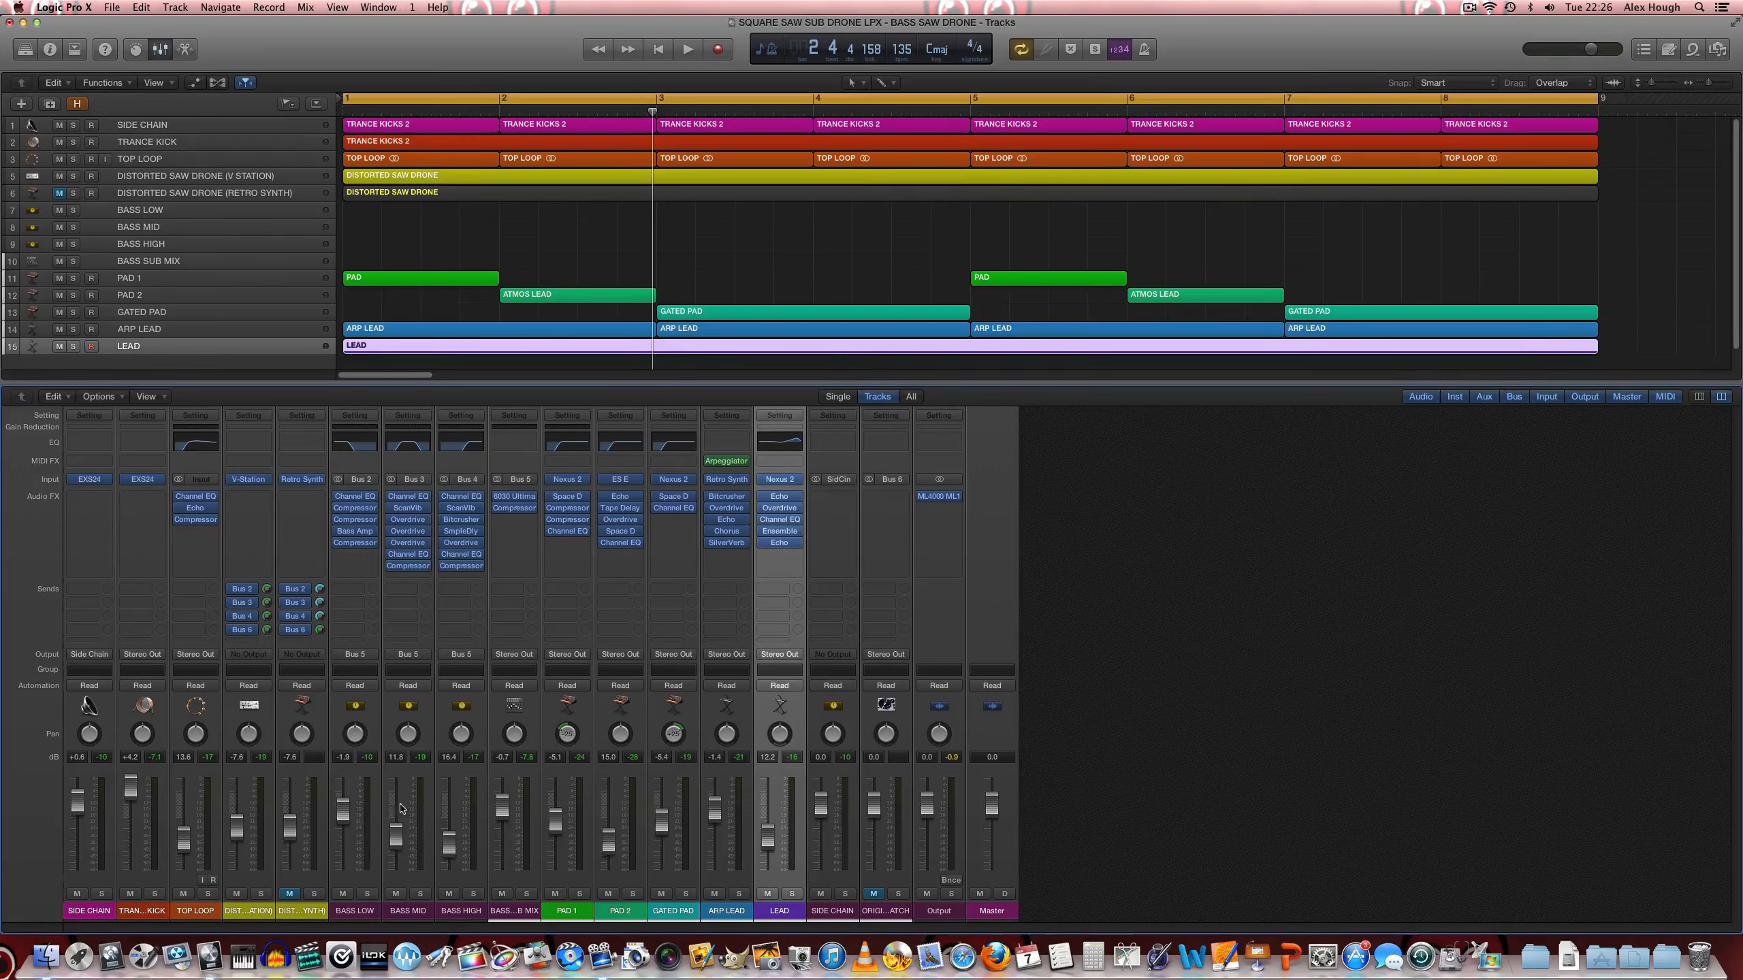
{"action": "left_click", "coordinate": [526, 894]}
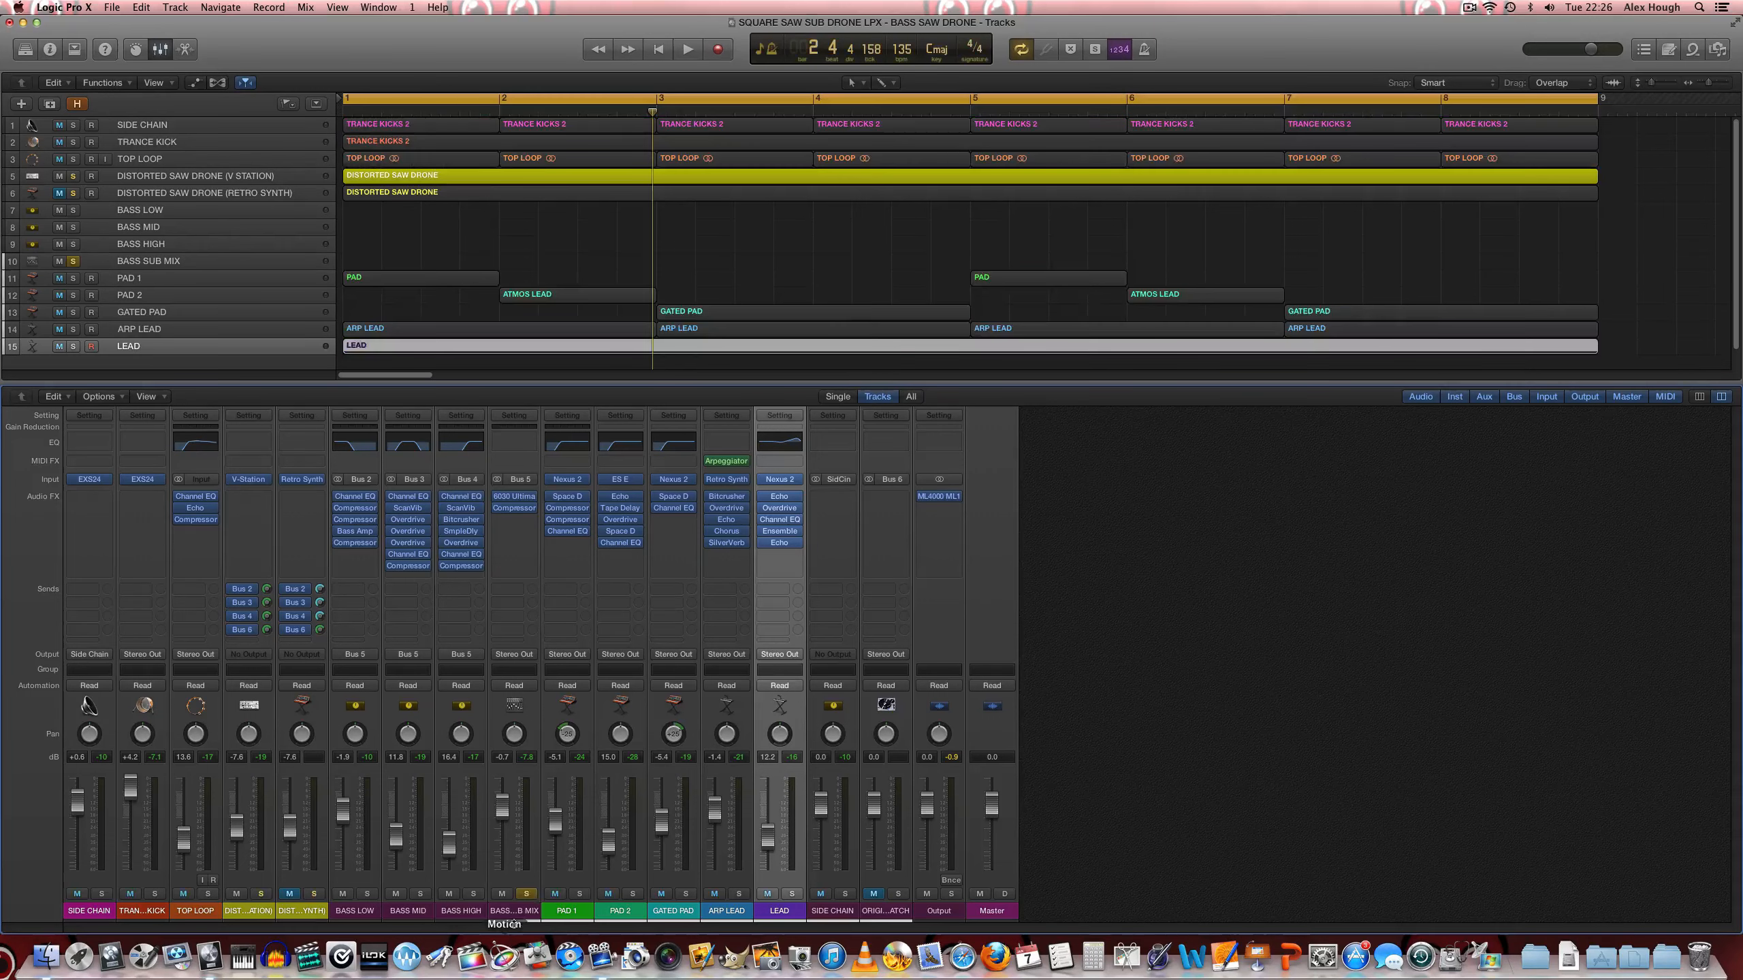
{"action": "left_click", "coordinate": [527, 894]}
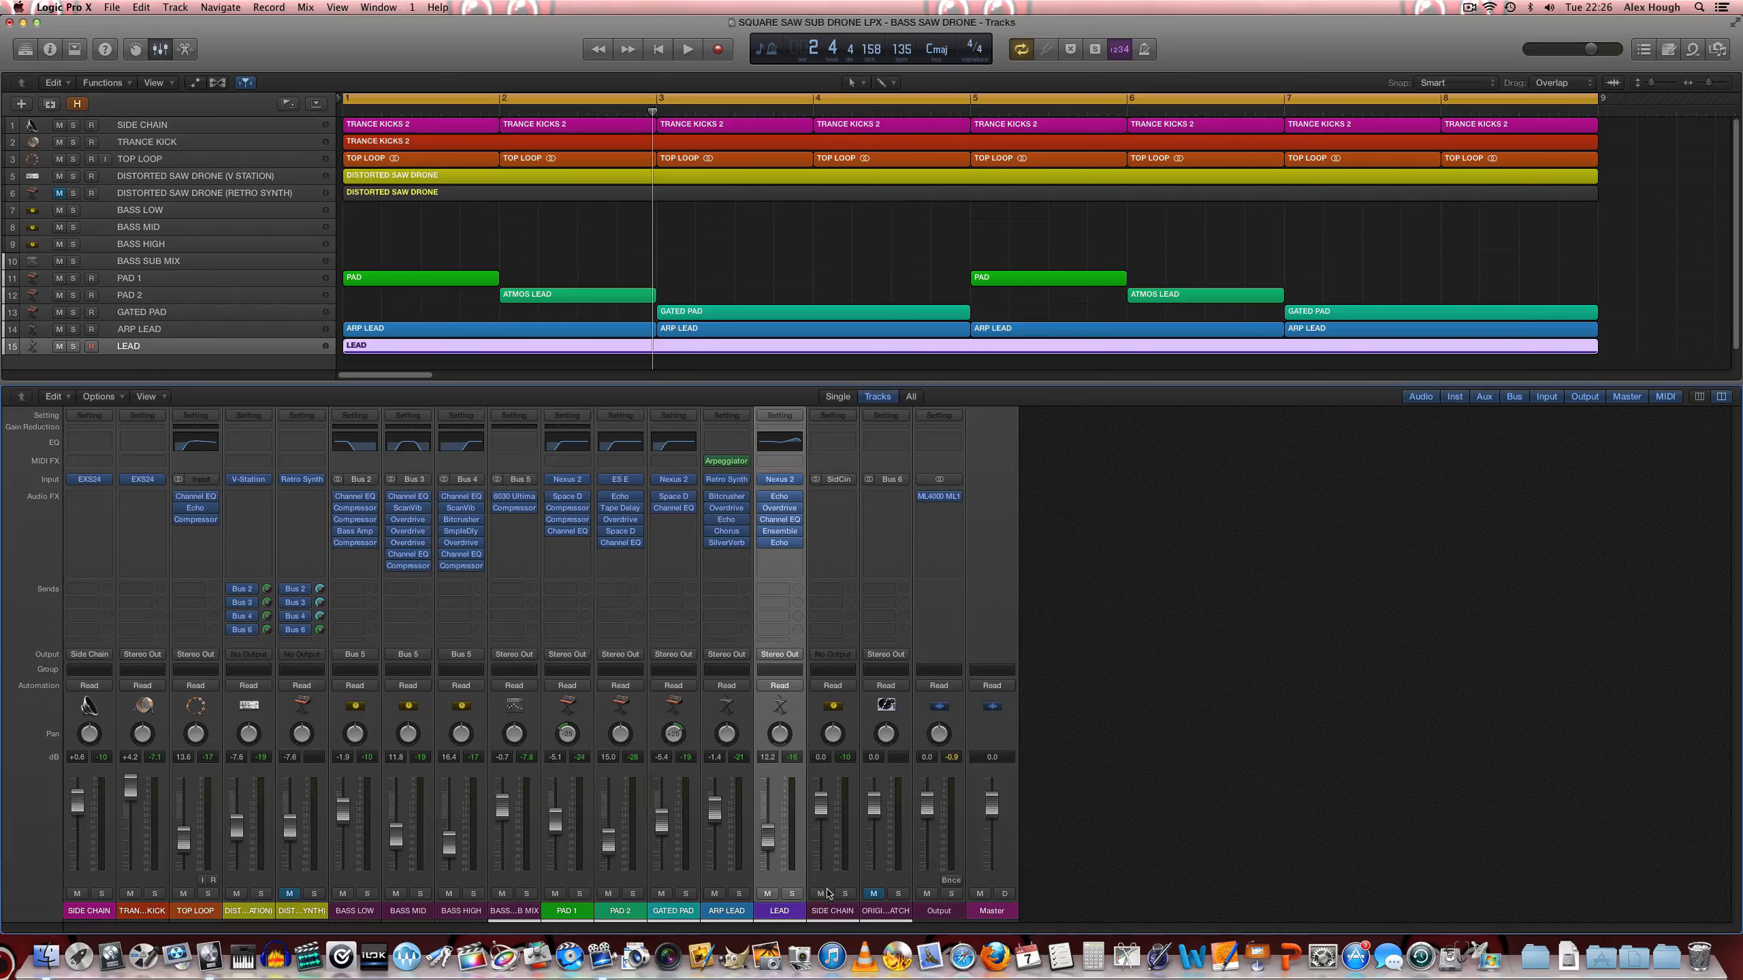
Step: Mute BASS SUB MIX, unmute the original patch channel on Bus 6, raise it to +2.5 dB and play the track
{"action": "left_click", "coordinate": [889, 914]}
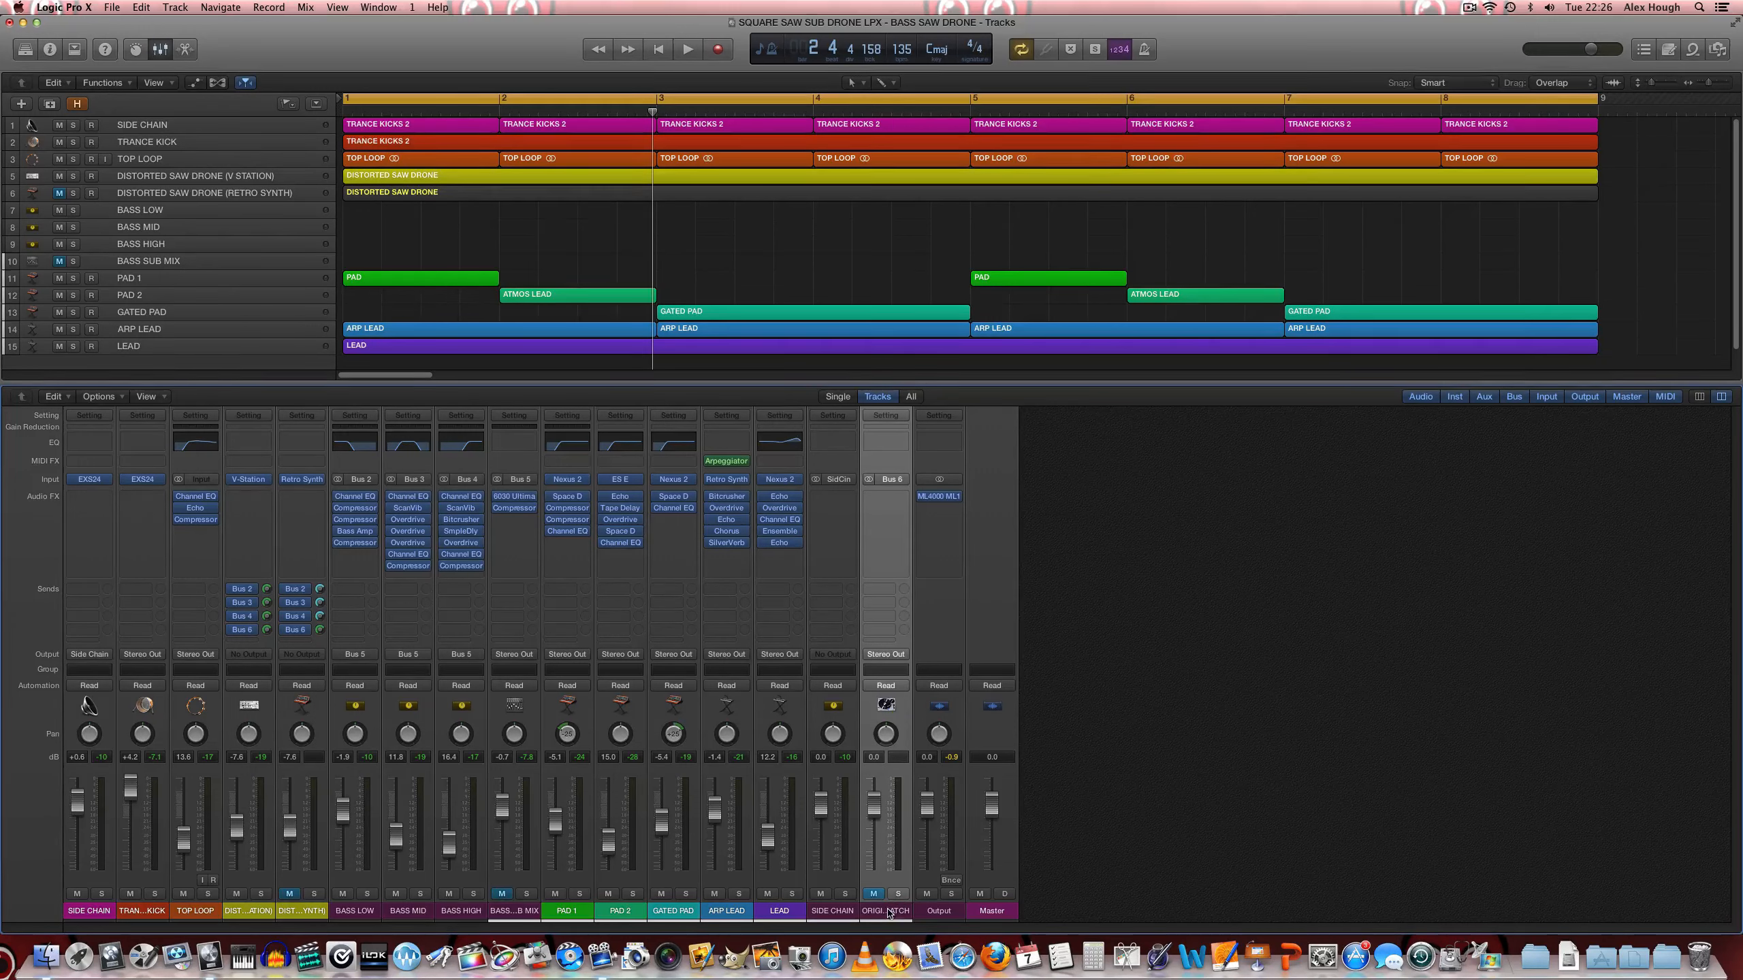
{"action": "left_click", "coordinate": [873, 894]}
{"action": "key", "text": "space"}
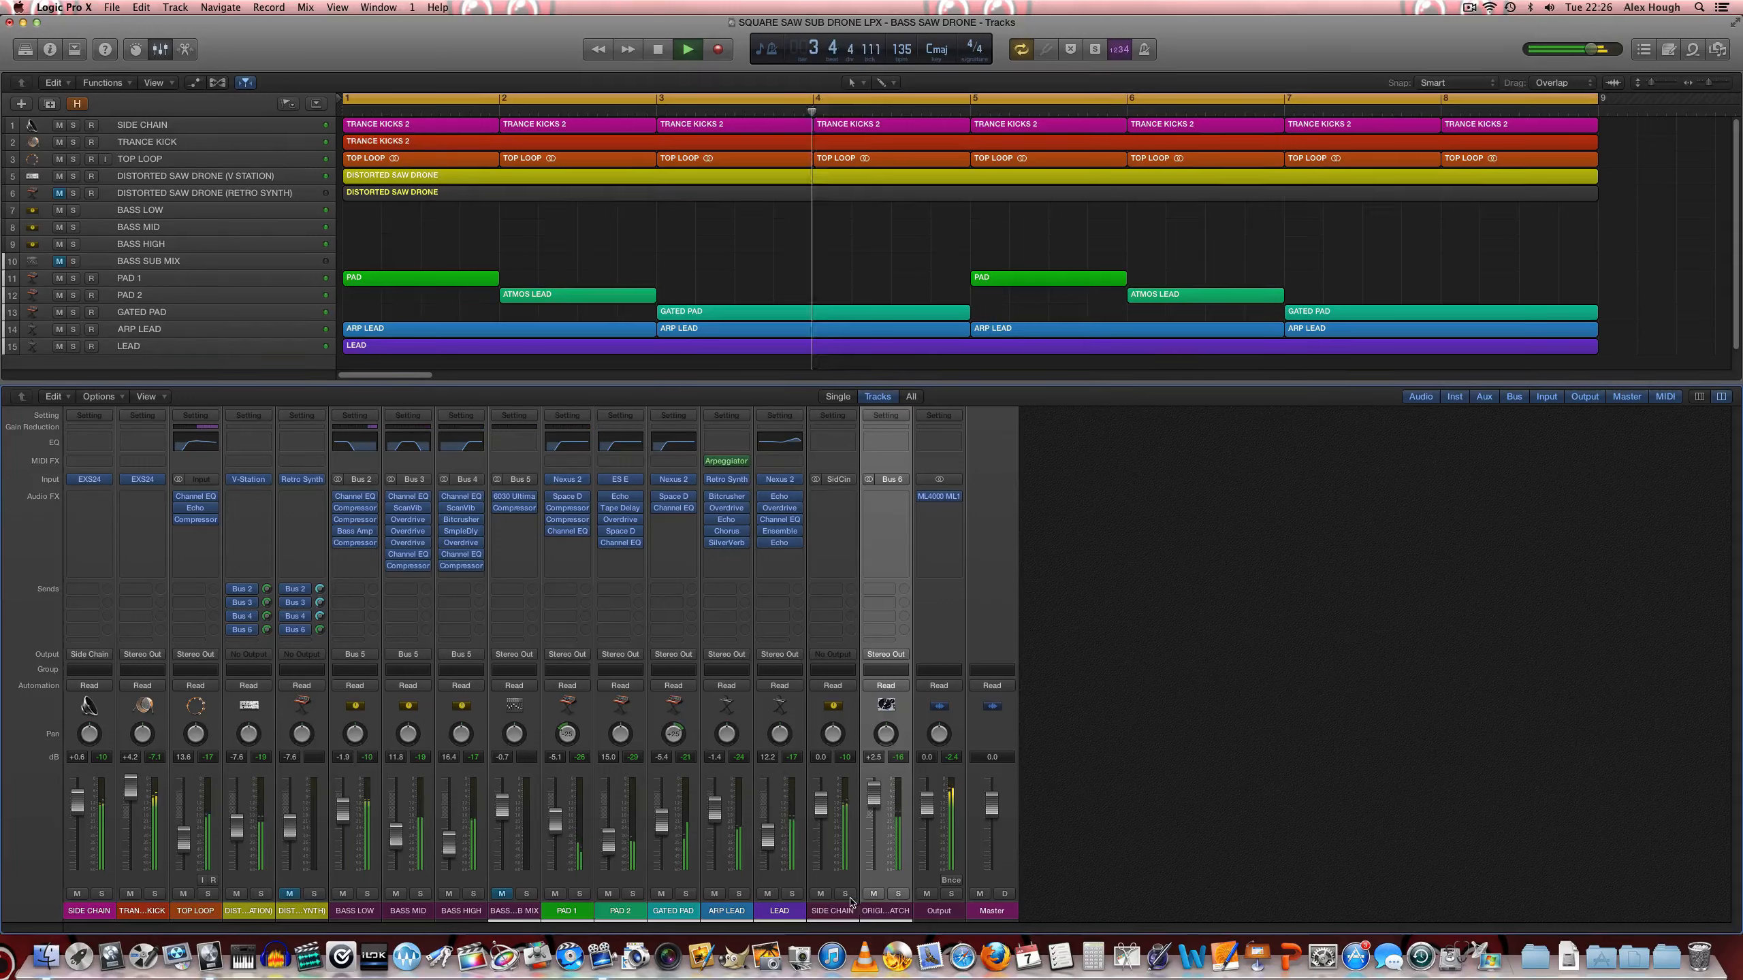
Step: Alternate mutes between the original patch and BASS SUB MIX channels during playback, leaving only the original patch muted, and stop
{"action": "left_click", "coordinate": [873, 894]}
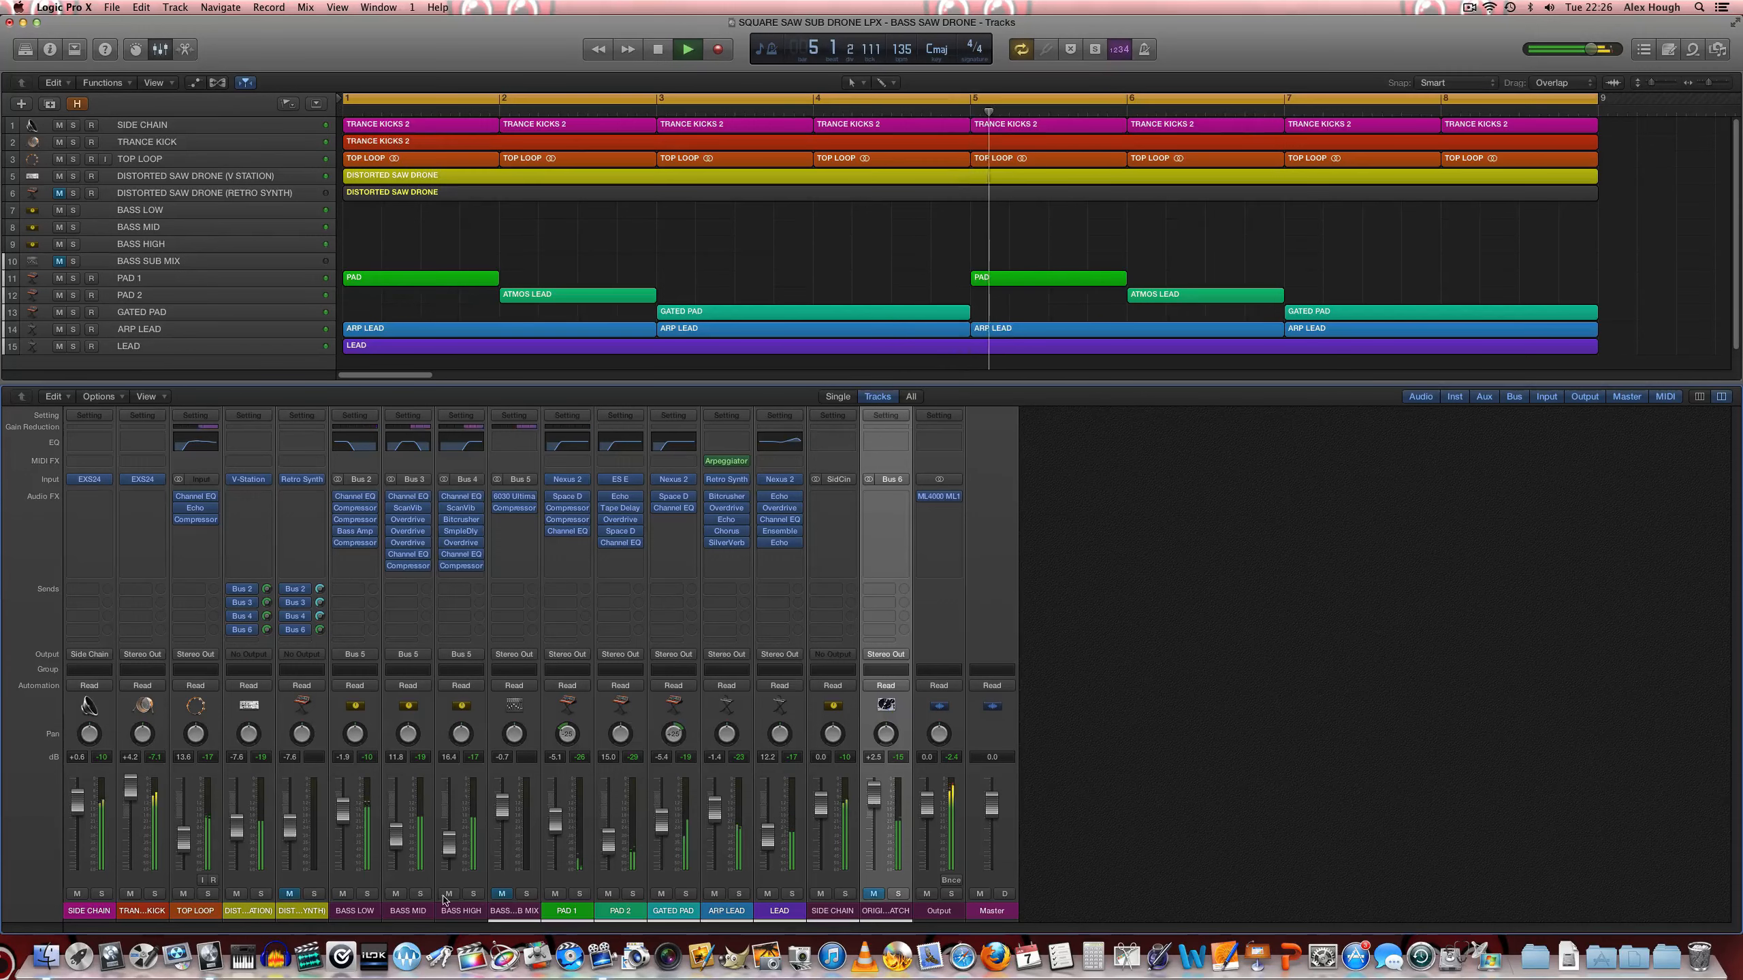
{"action": "left_click", "coordinate": [460, 910]}
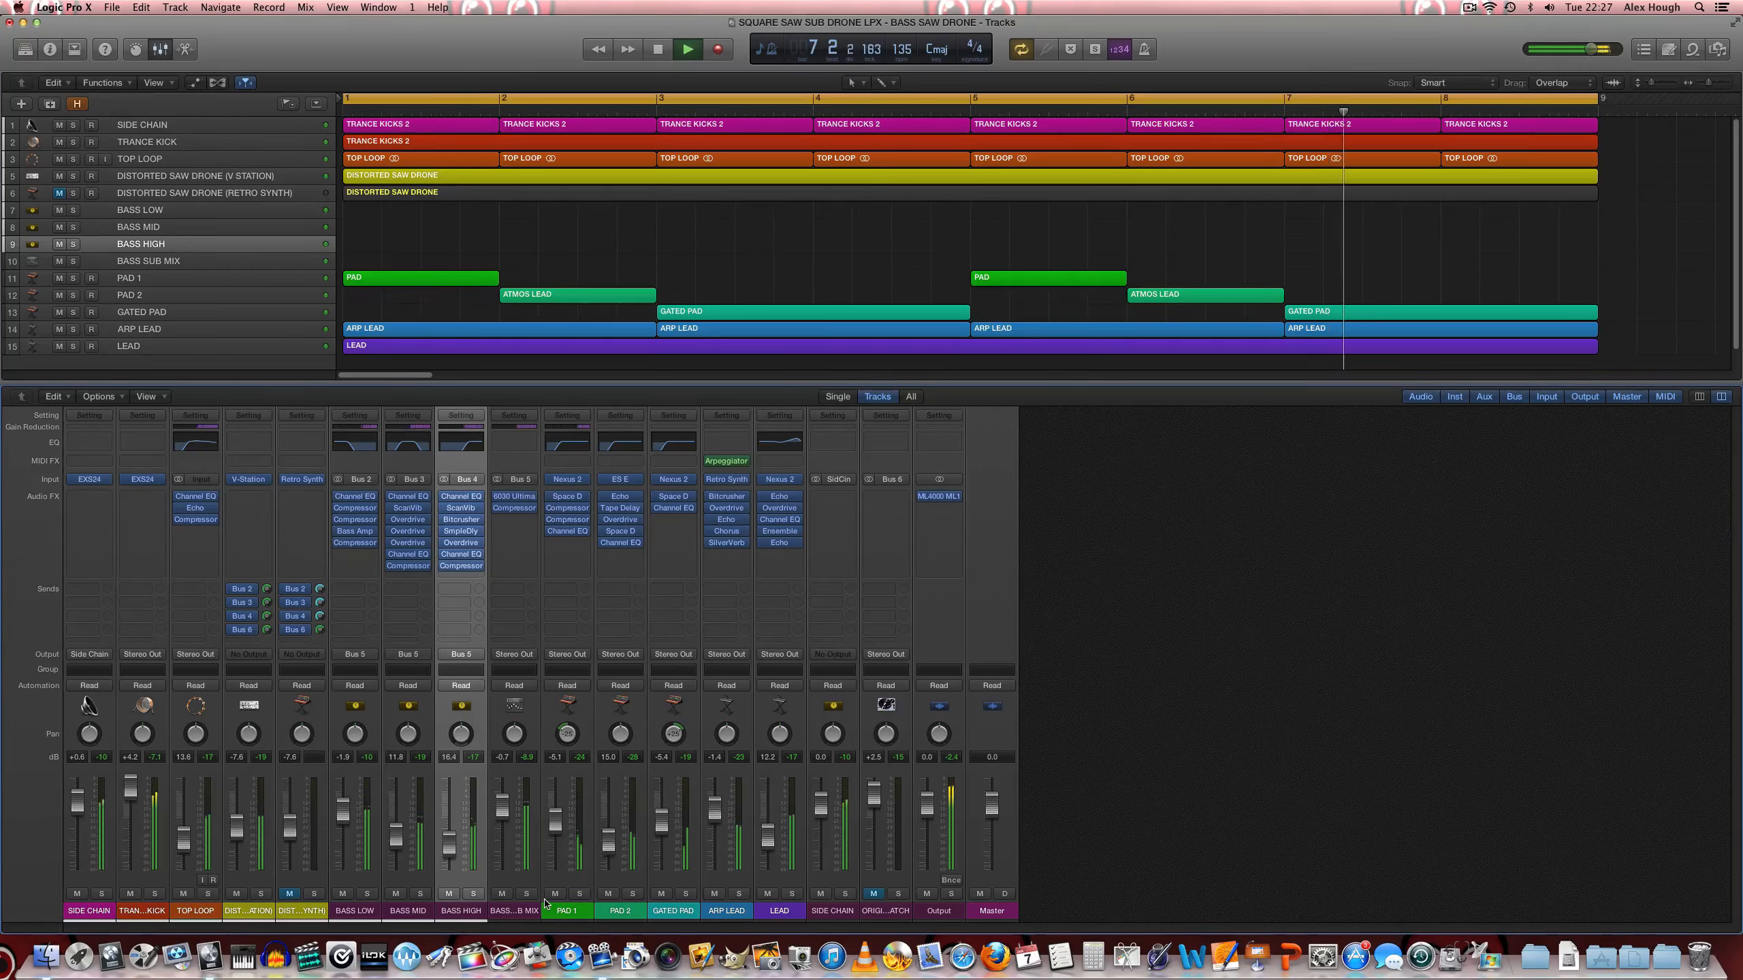
{"action": "left_click", "coordinate": [502, 894]}
{"action": "left_click", "coordinate": [875, 895]}
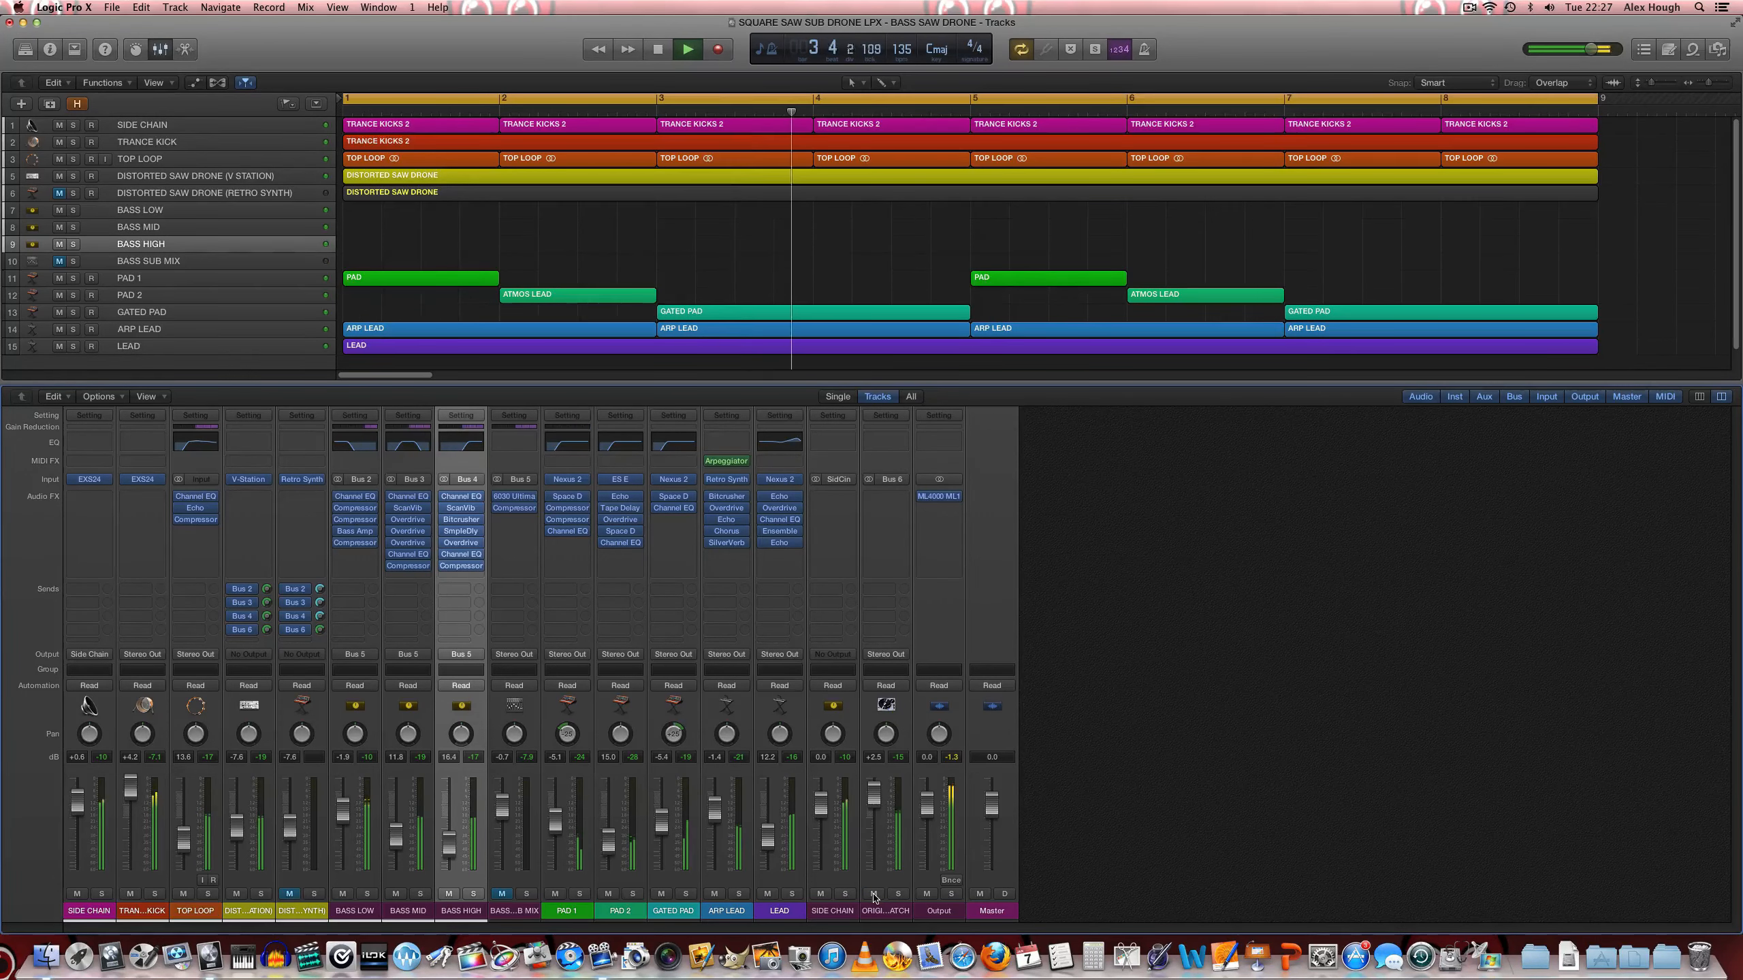
{"action": "left_click", "coordinate": [874, 895]}
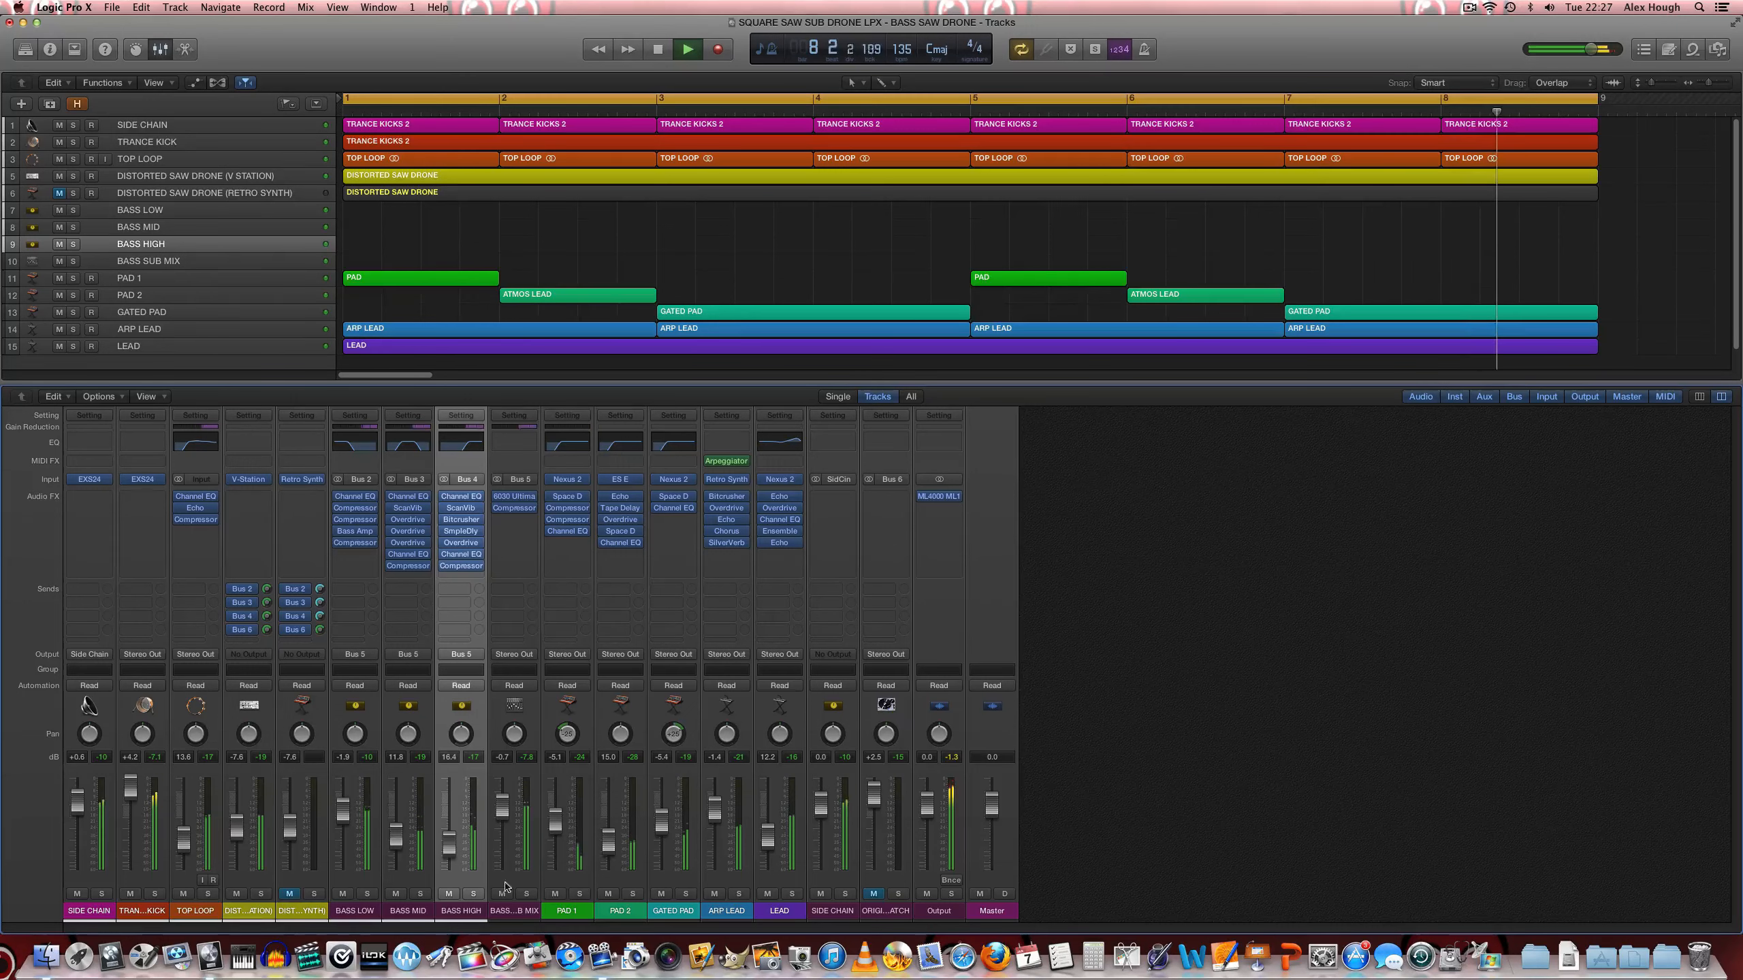
{"action": "key", "text": "space"}
Step: Unmute DISTORTED SAW DRONE (RETRO SYNTH), examine its Retro Synth oscillator and filter settings, and close the instrument window
{"action": "left_click", "coordinate": [301, 910]}
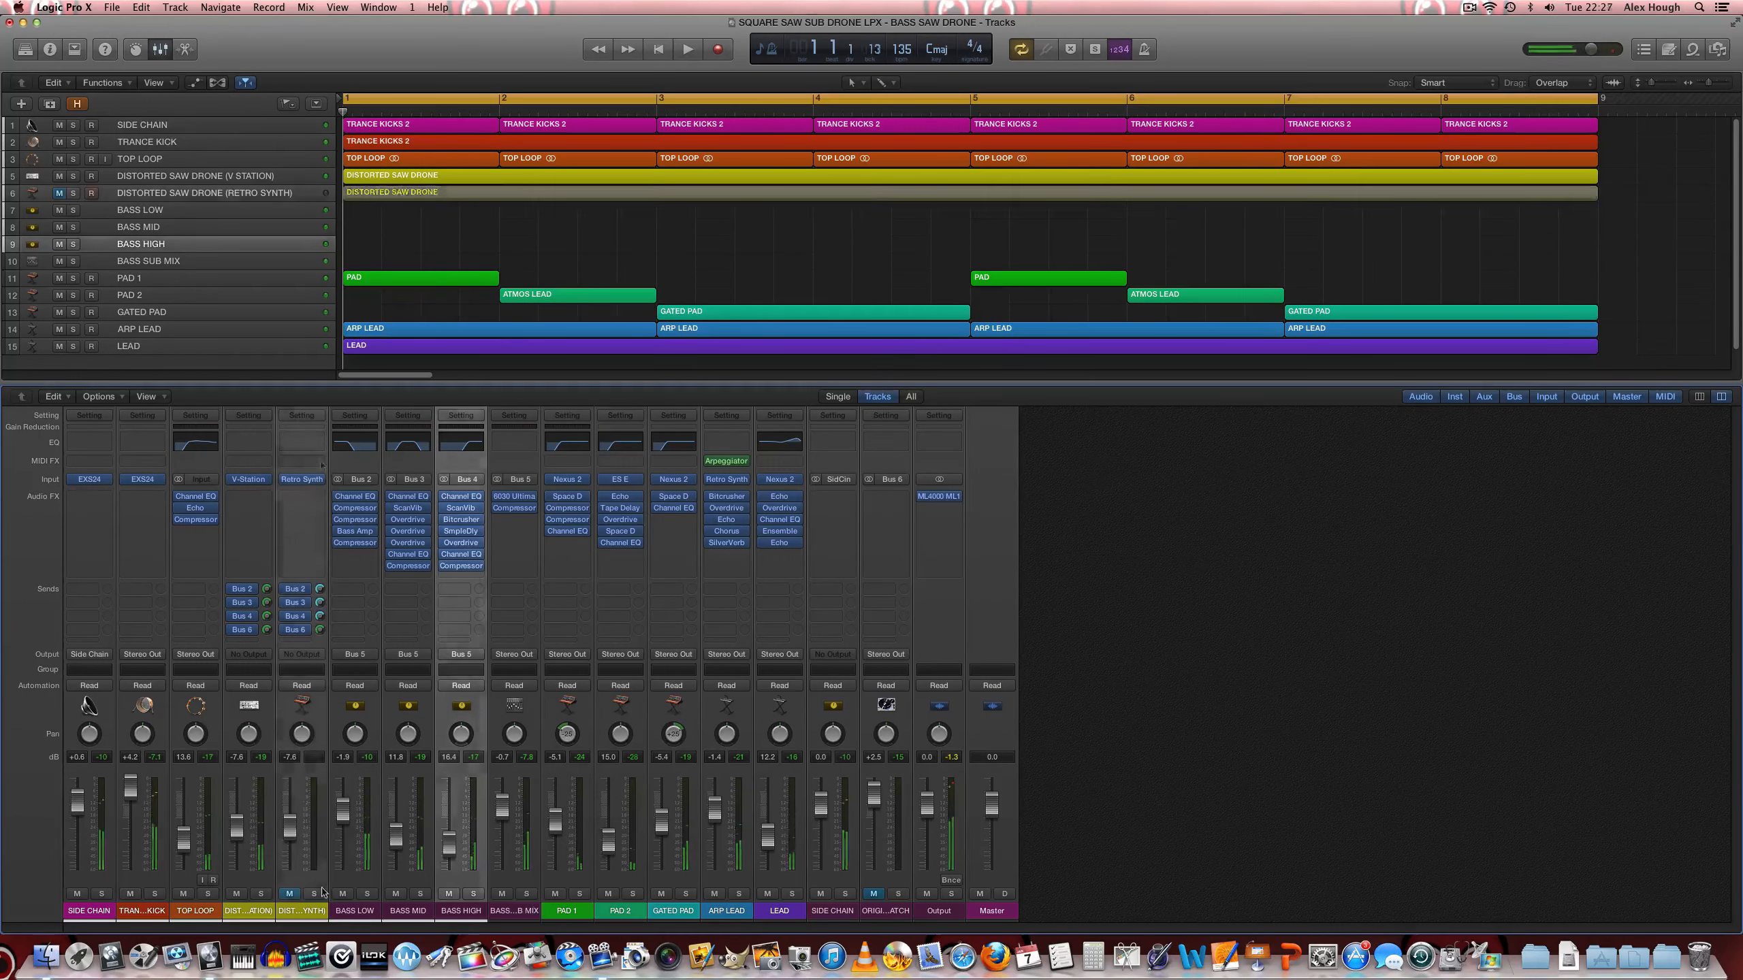
{"action": "left_click", "coordinate": [301, 480]}
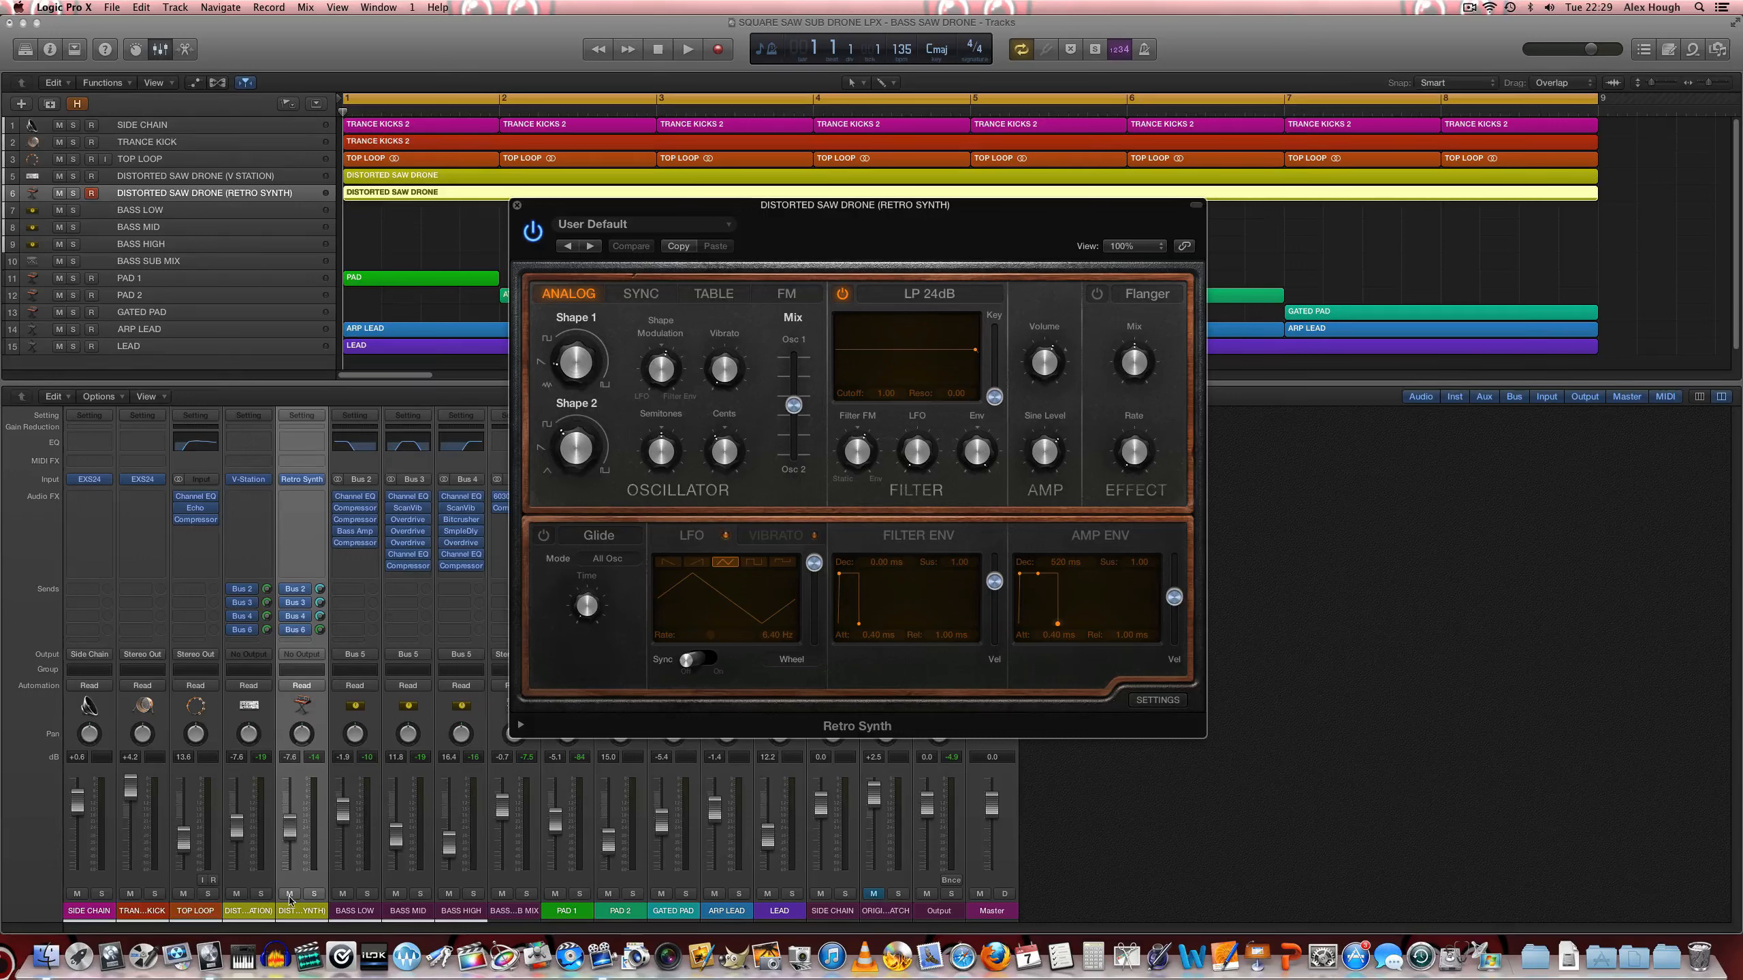
{"action": "left_click", "coordinate": [518, 207]}
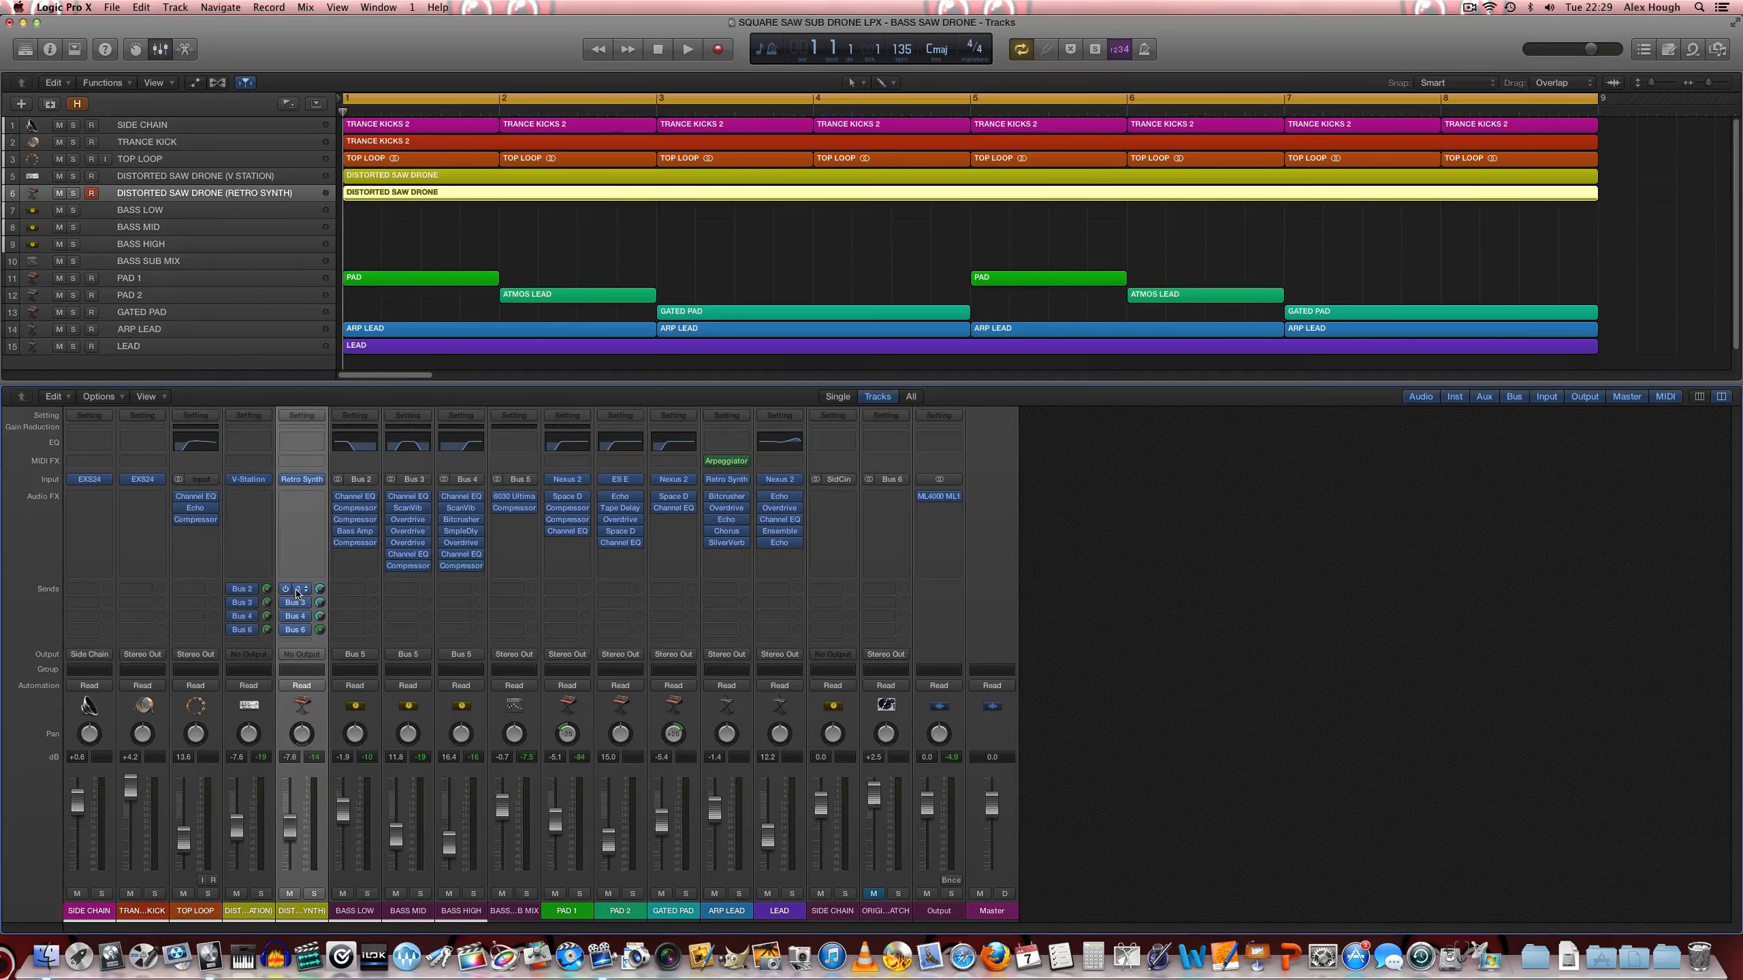
Step: Step through the BASS LOW, BASS MID and BASS HIGH strips, select all three together, and finish on BASS SUB MIX
{"action": "left_click", "coordinate": [379, 911]}
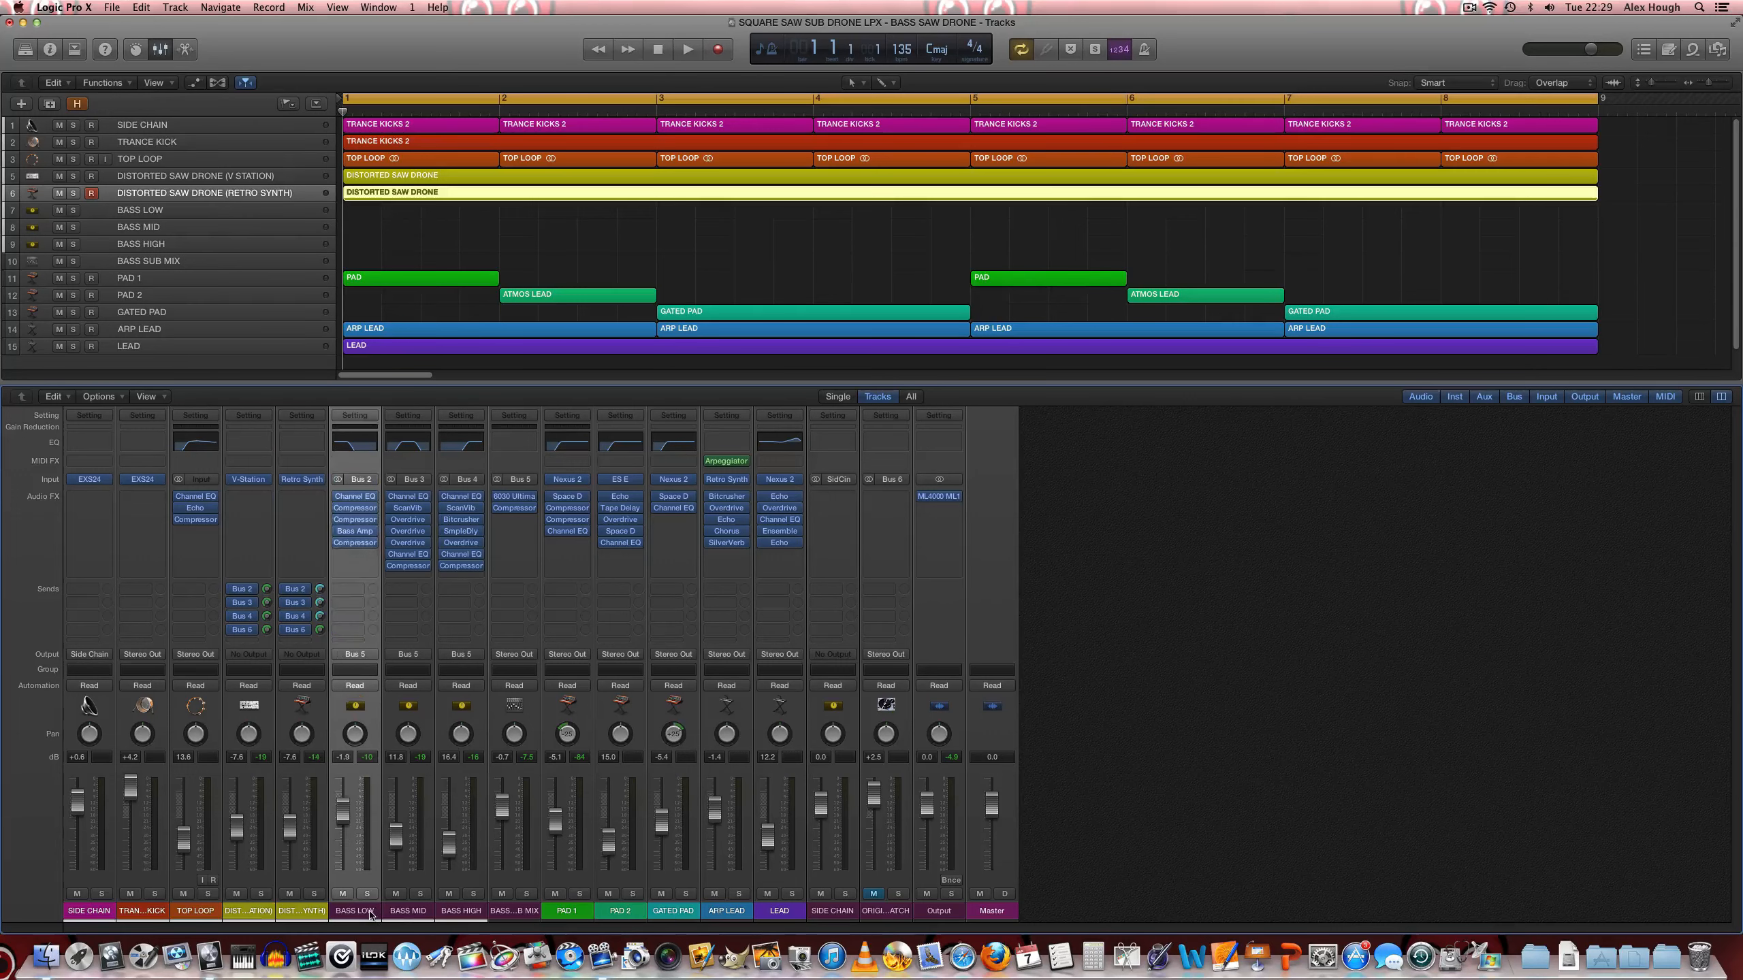
{"action": "left_click", "coordinate": [405, 911]}
{"action": "left_click", "coordinate": [461, 912]}
{"action": "left_click", "coordinate": [408, 912]}
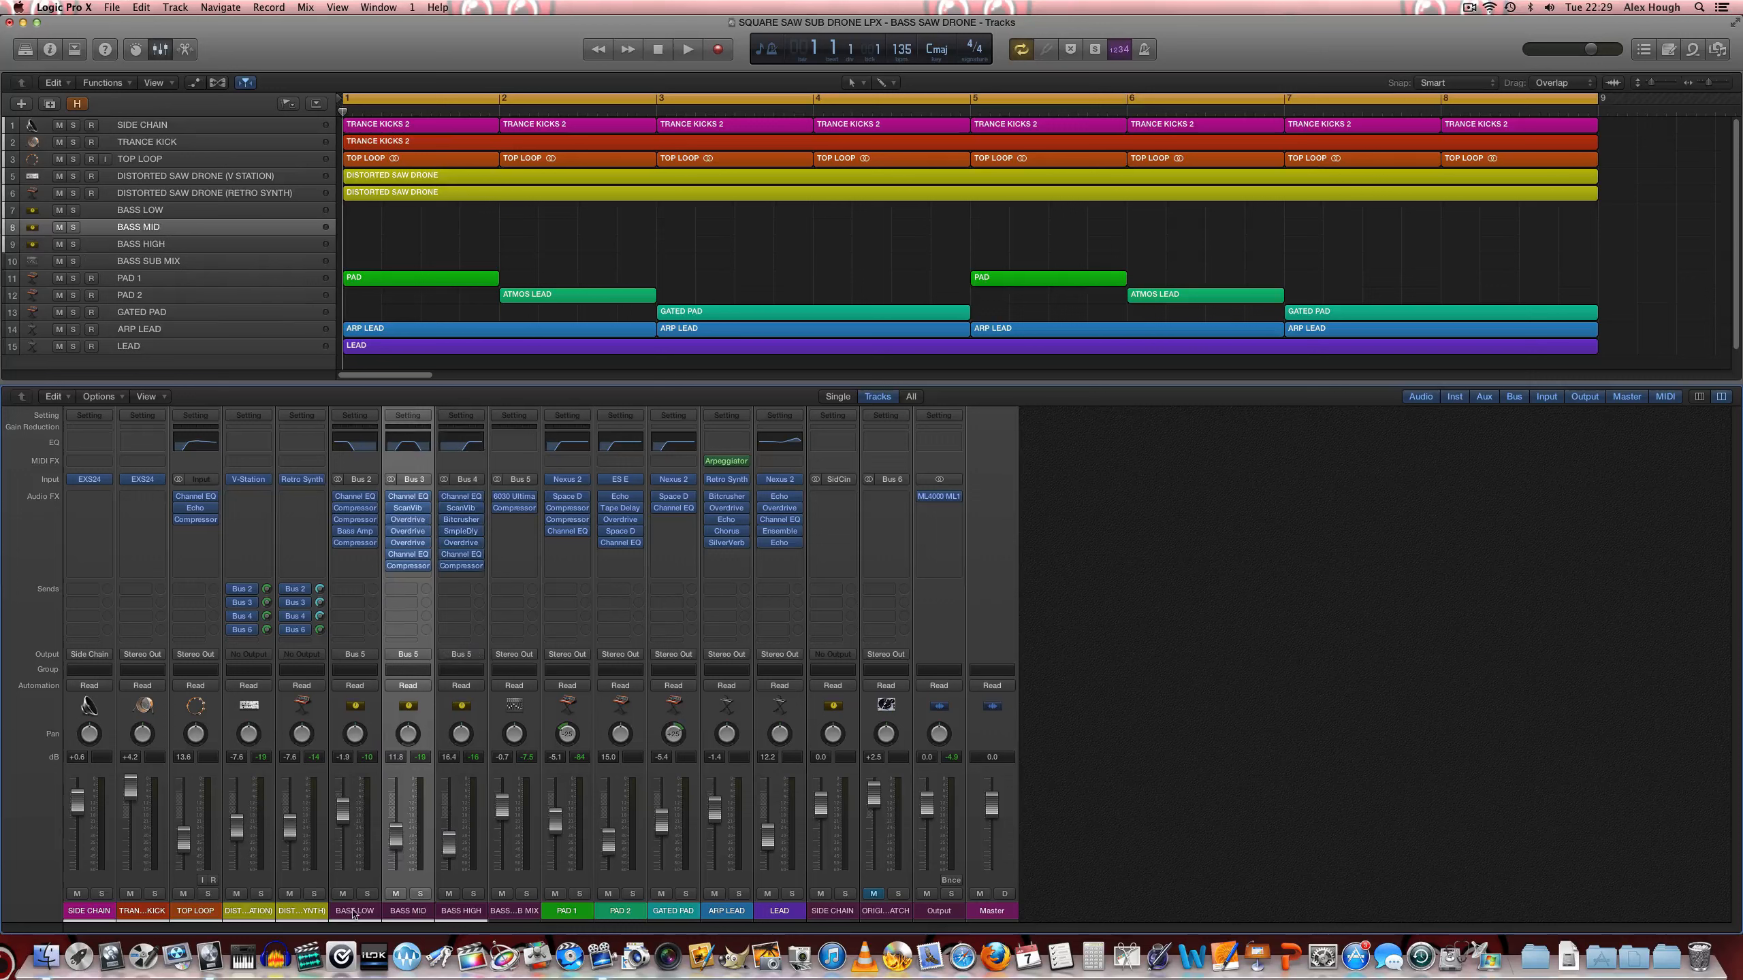
{"action": "left_click", "coordinate": [355, 911]}
{"action": "left_click", "coordinate": [408, 910]}
{"action": "left_click", "coordinate": [459, 912]}
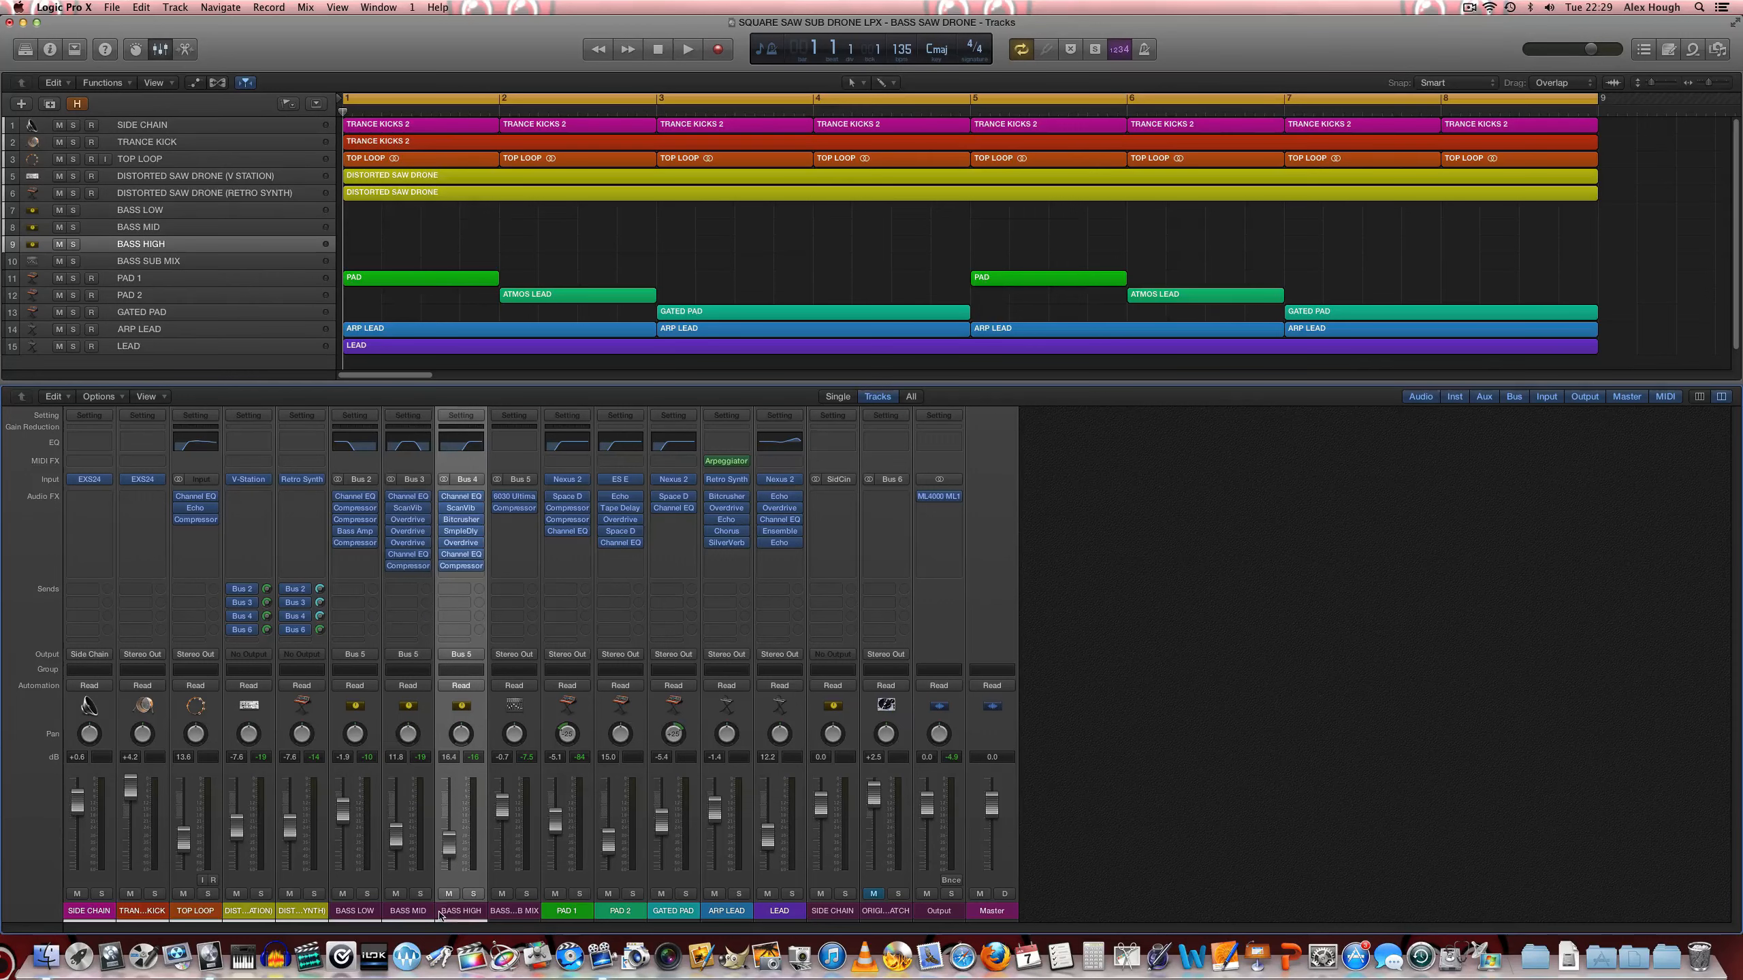
{"action": "left_click", "coordinate": [431, 913]}
{"action": "left_click", "coordinate": [352, 912]}
{"action": "left_click", "coordinate": [449, 912], "text": "shift"}
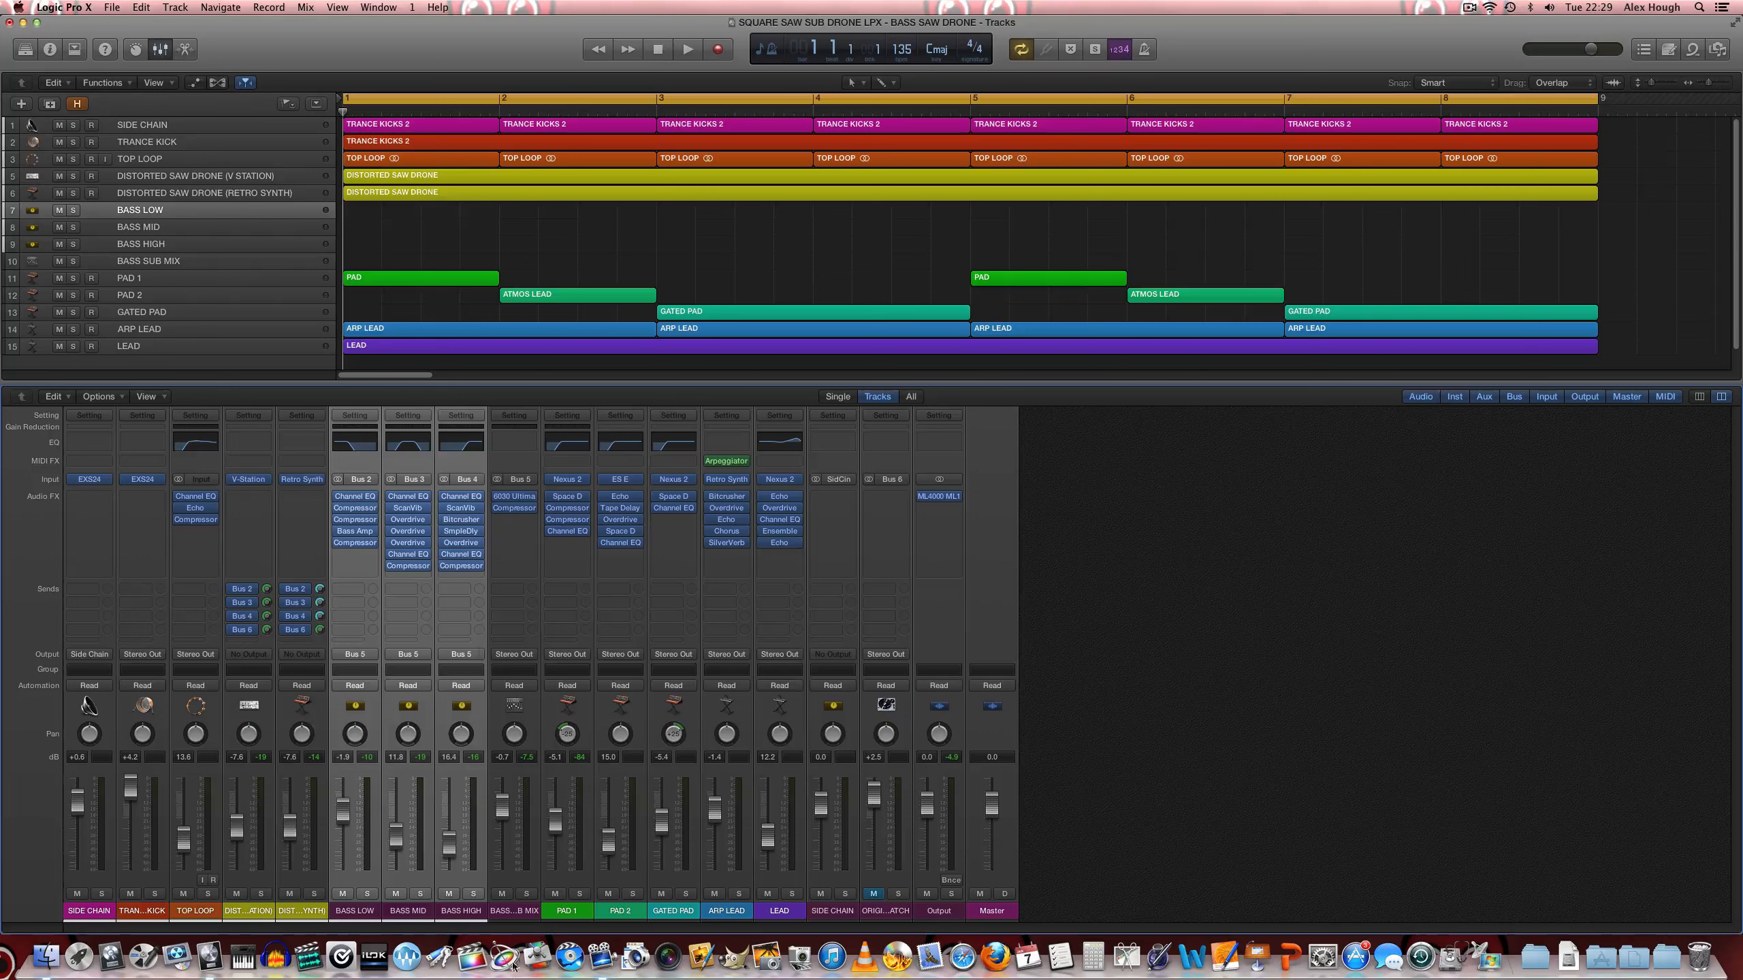
{"action": "left_click", "coordinate": [504, 913]}
Step: Play the drone with RETRO SYNTH soloed, switch the solo to V STATION and back for comparison, and stop playback
{"action": "left_click", "coordinate": [287, 912]}
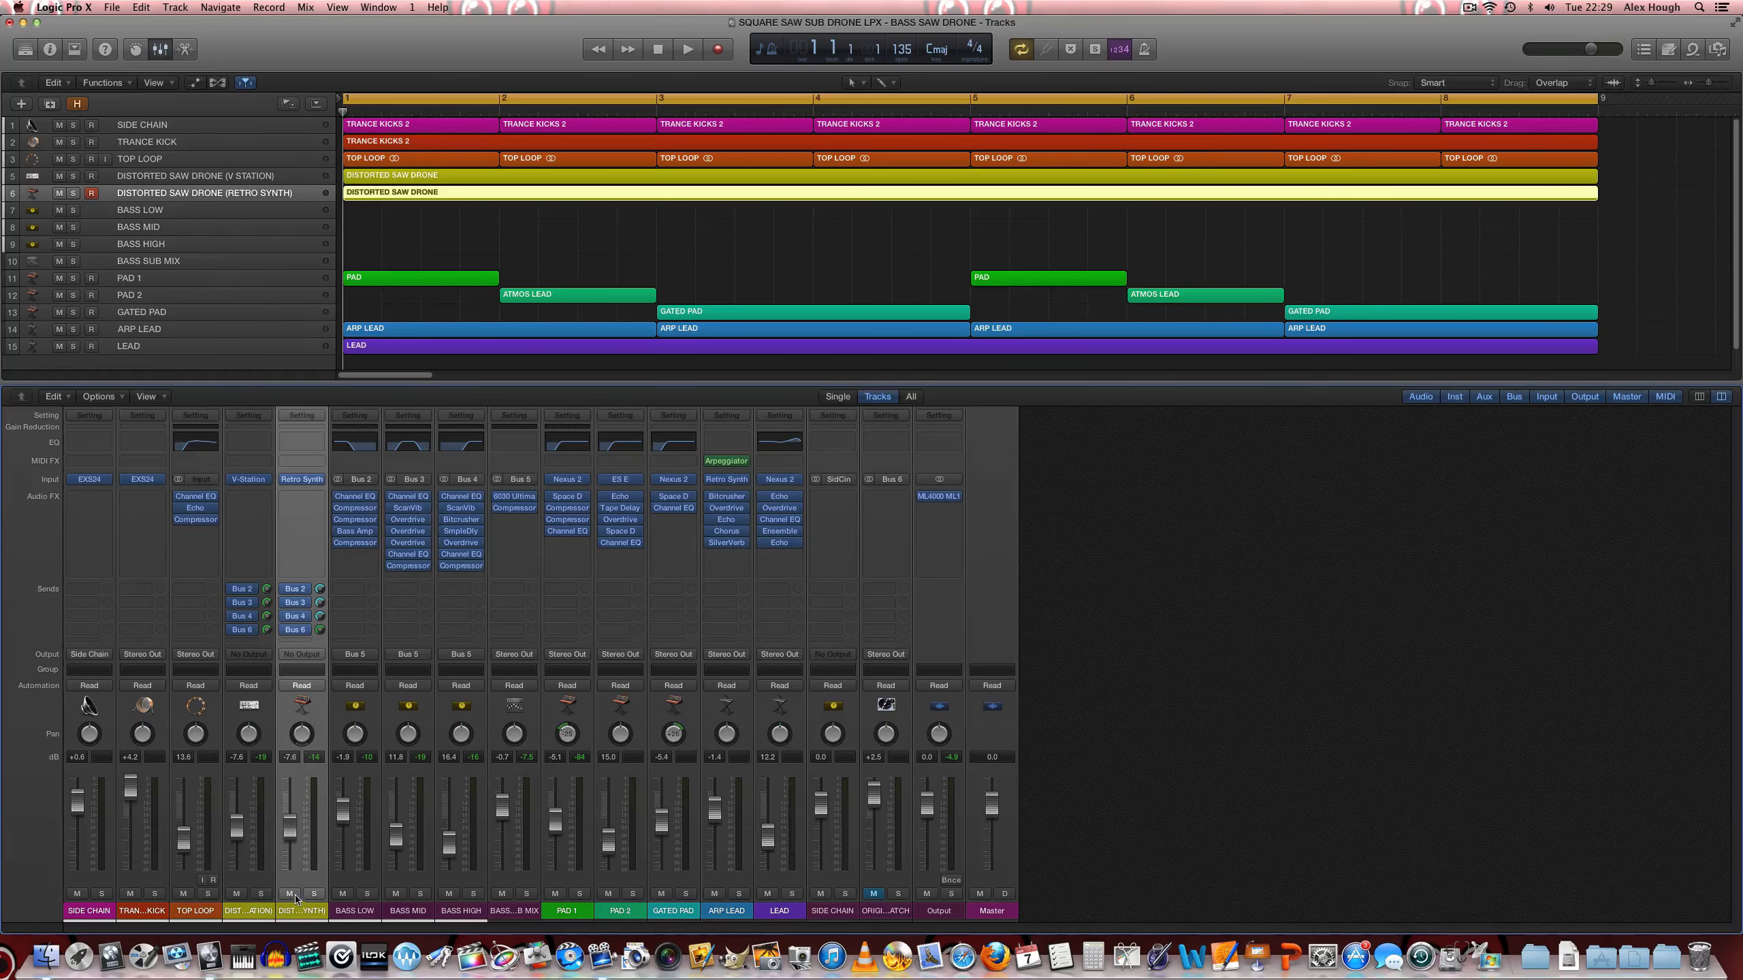
{"action": "left_click", "coordinate": [315, 894]}
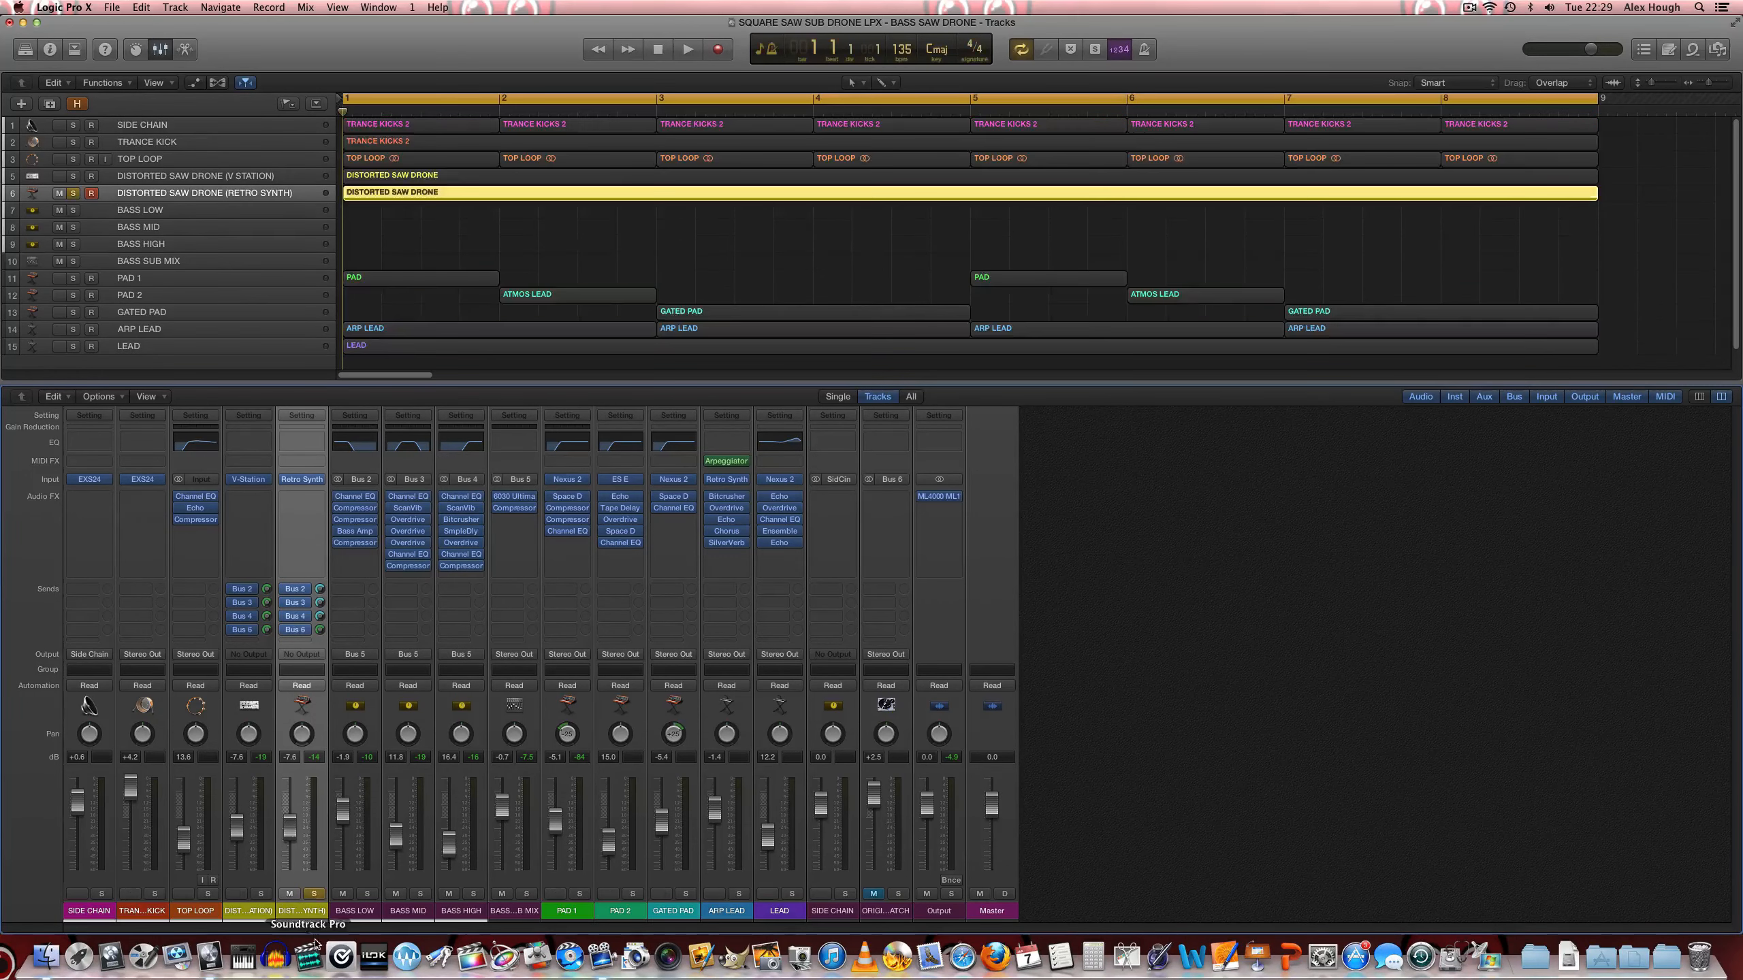
{"action": "key", "text": "space"}
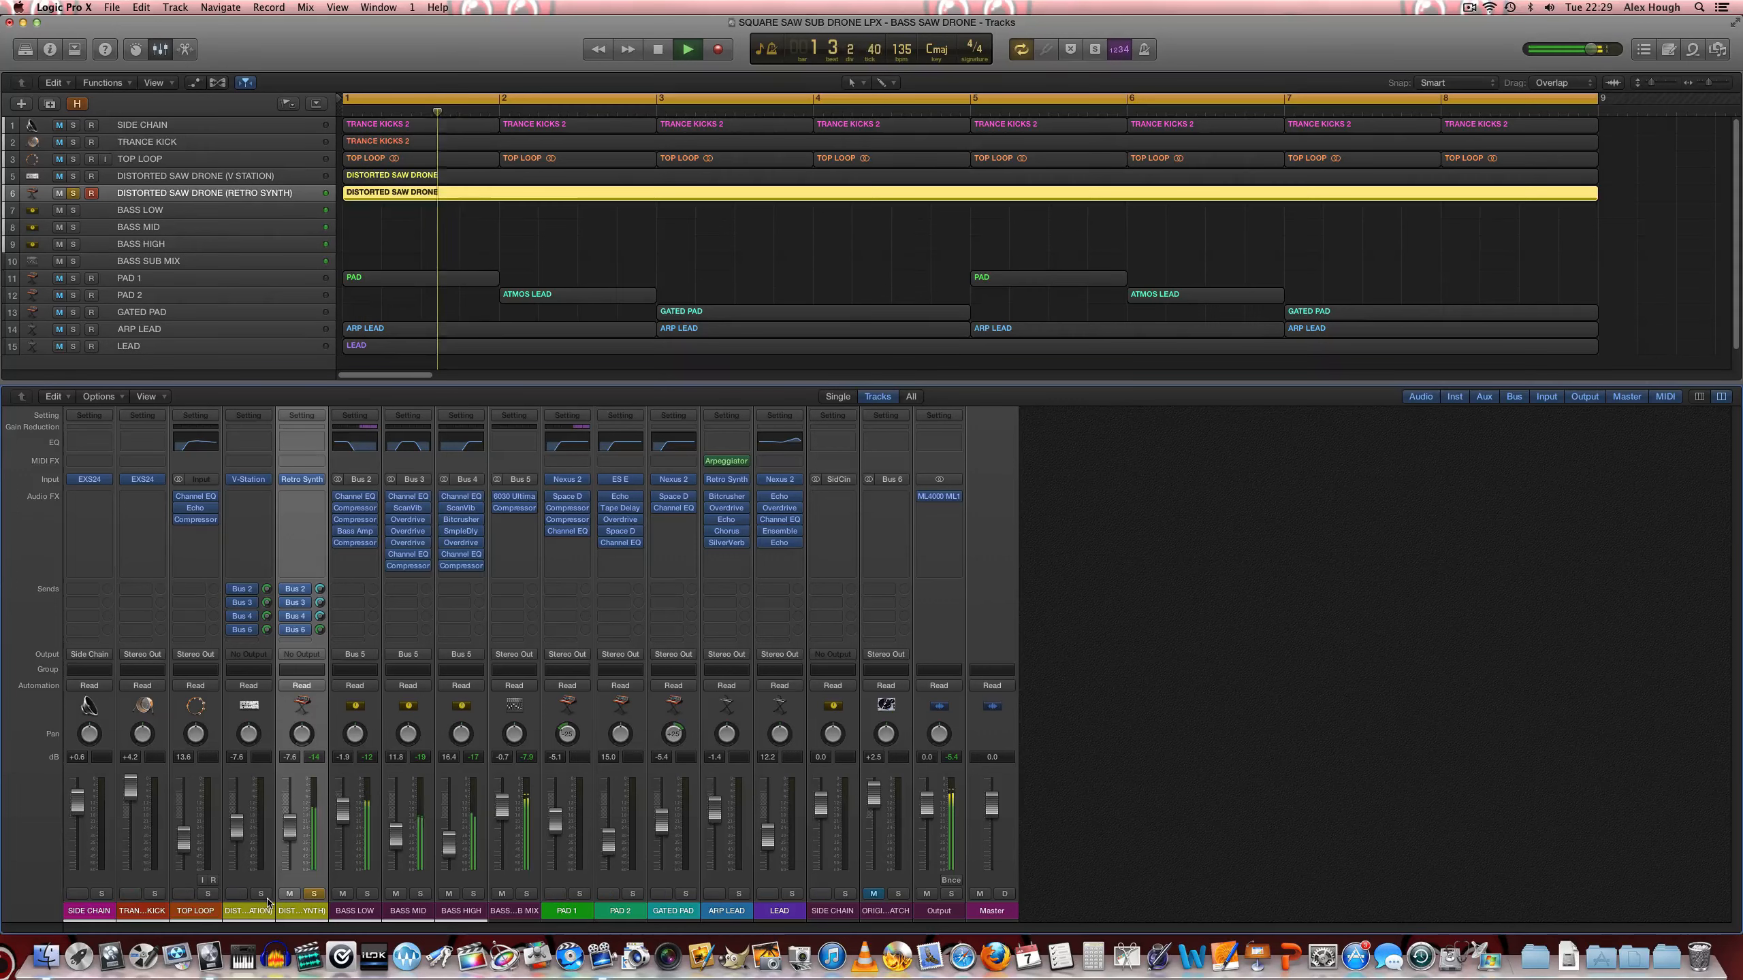
{"action": "left_click", "coordinate": [262, 893], "text": "alt"}
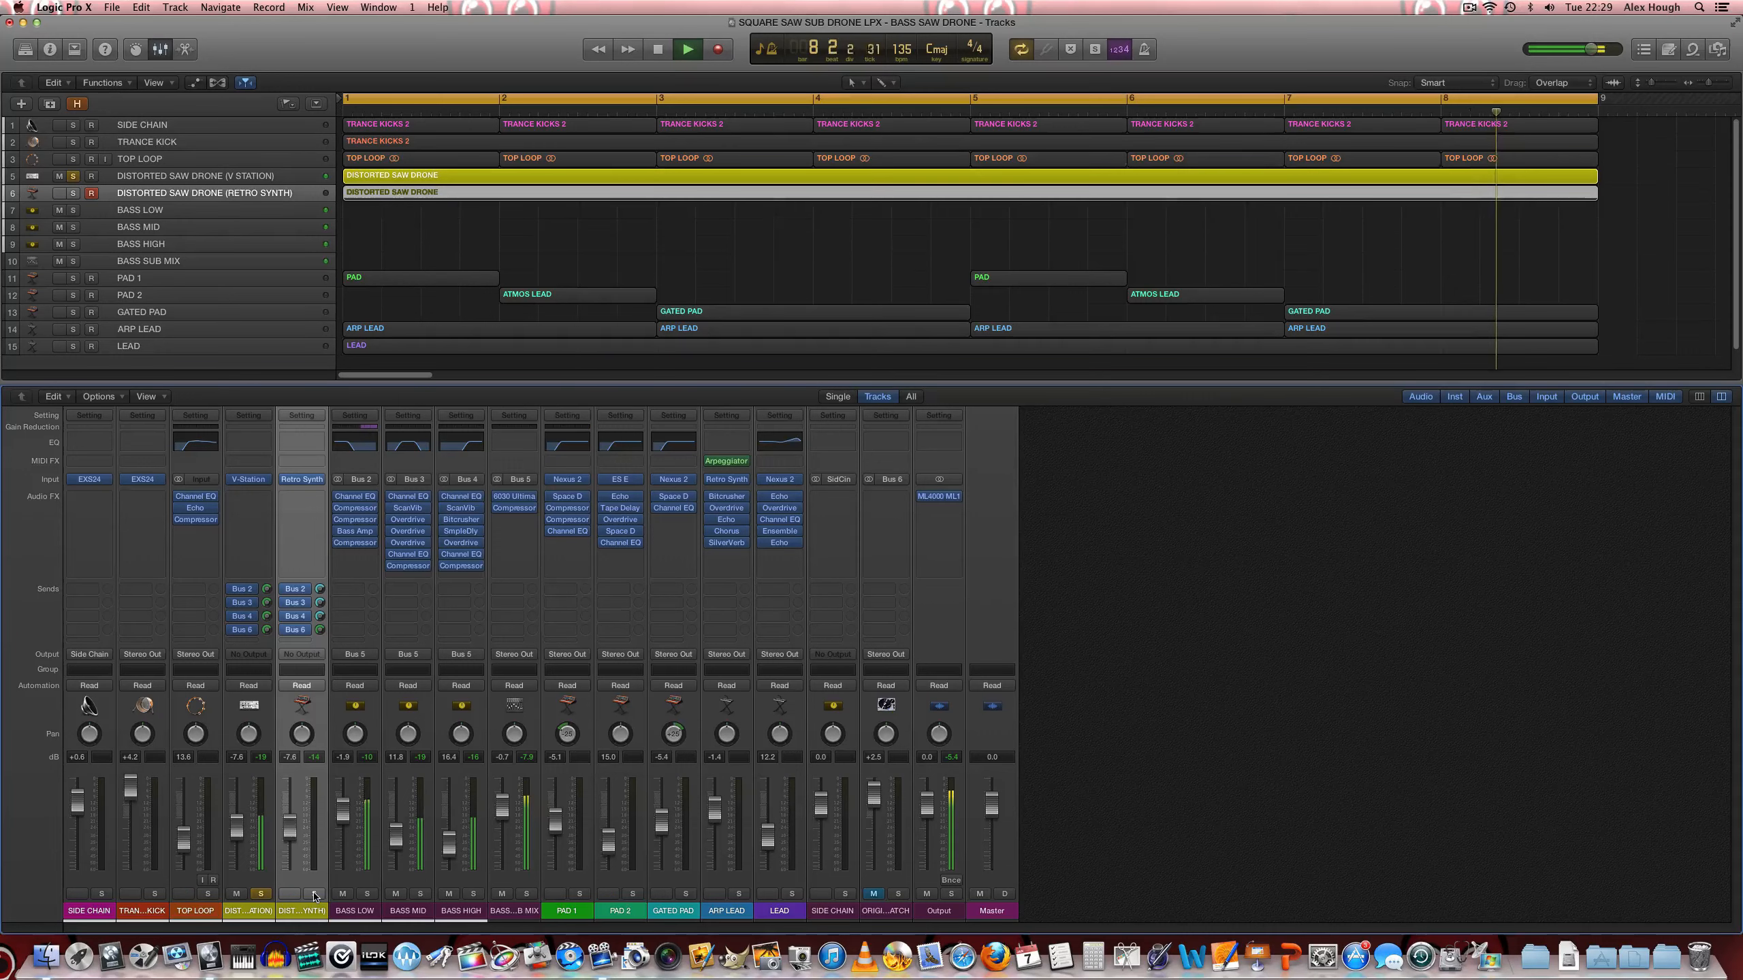
{"action": "left_click", "coordinate": [315, 893], "text": "alt"}
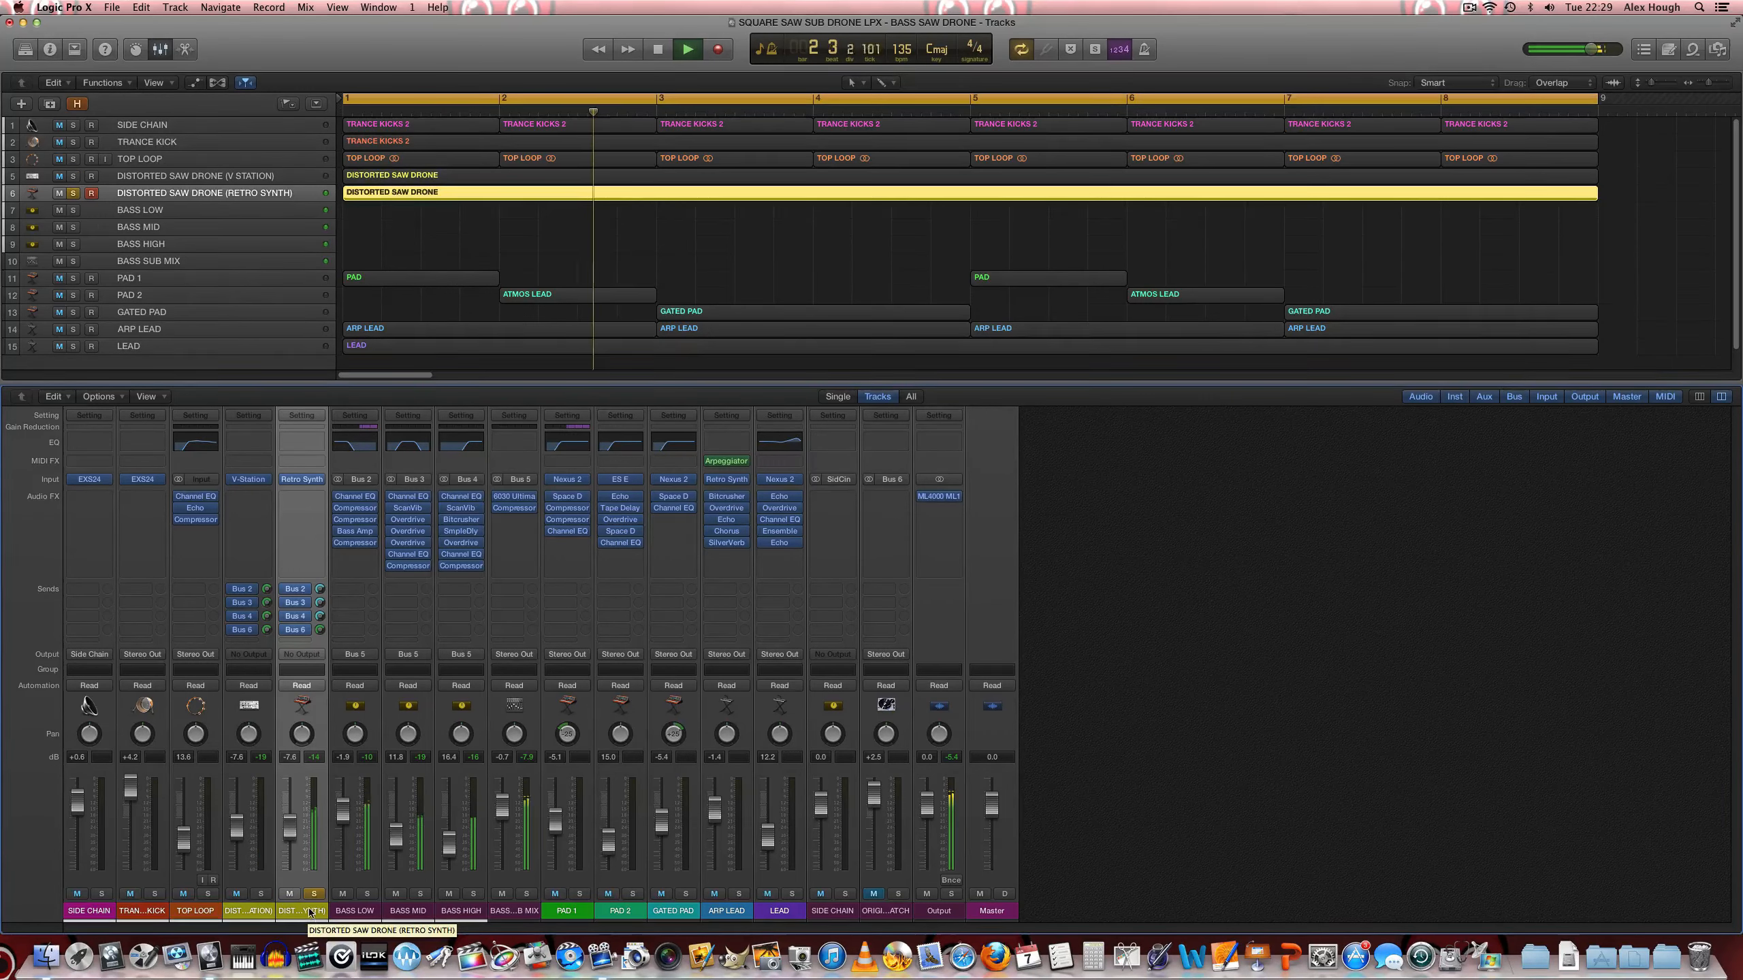
{"action": "key", "text": "space"}
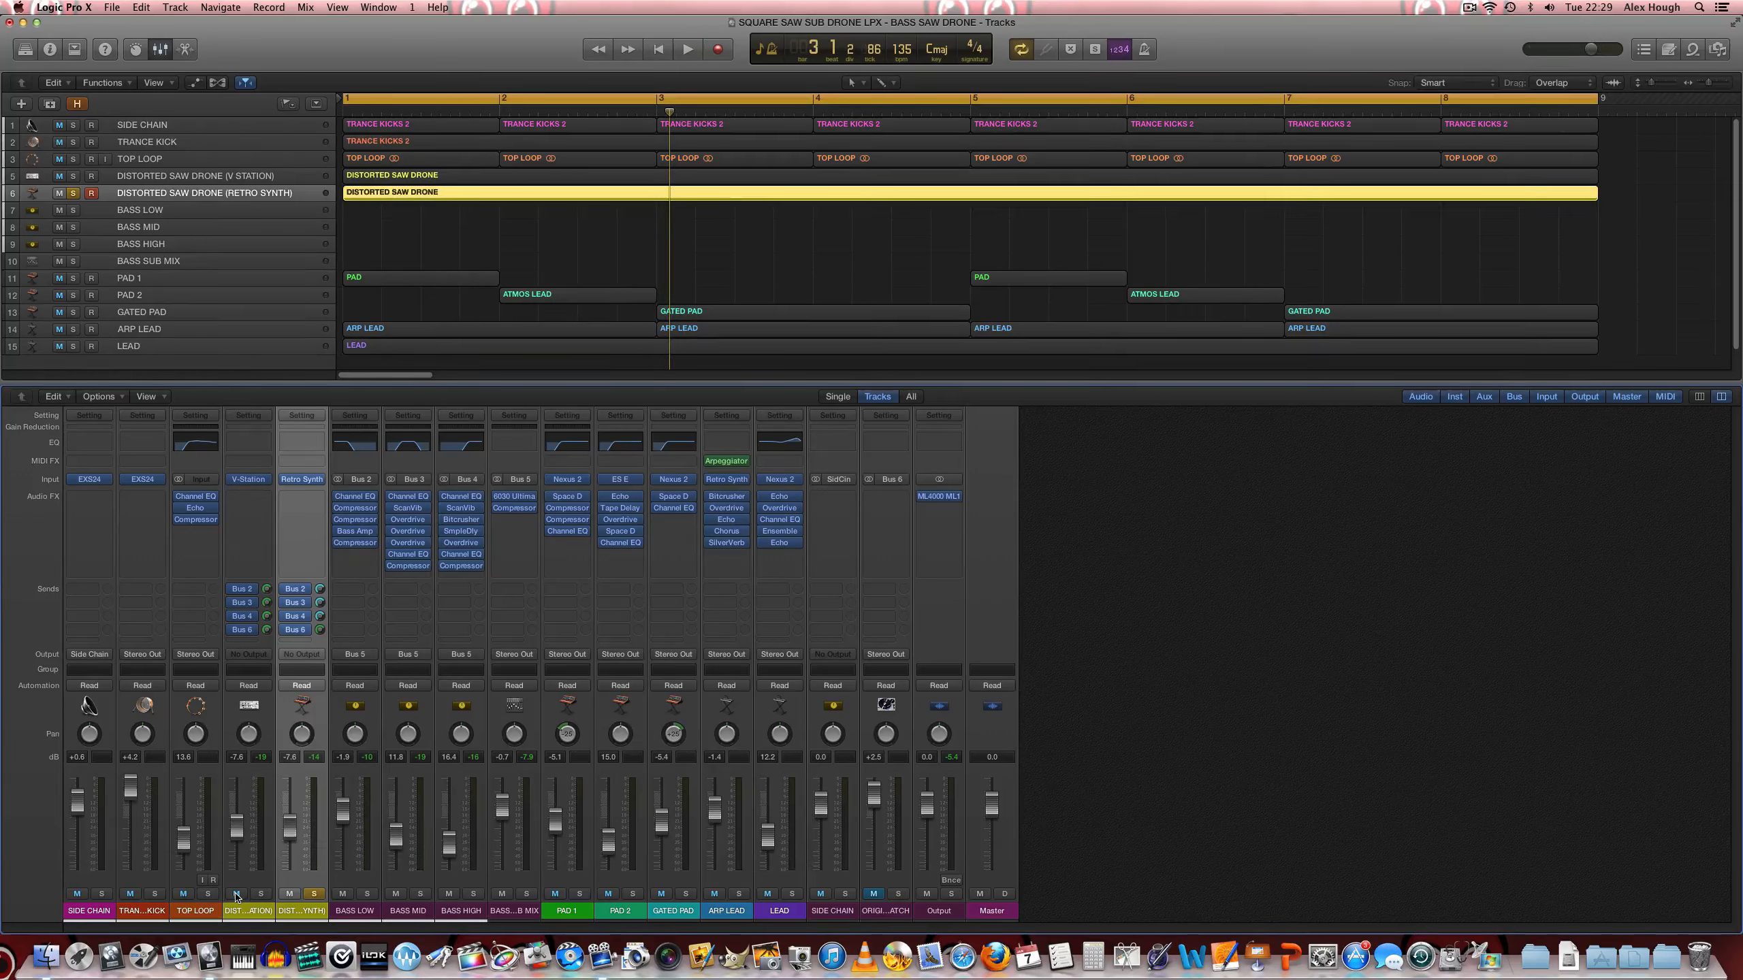
Step: Mute the DISTORTED SAW DRONE (RETRO SYNTH) channel and clear its solo
{"action": "left_click", "coordinate": [289, 893]}
{"action": "left_click", "coordinate": [314, 894]}
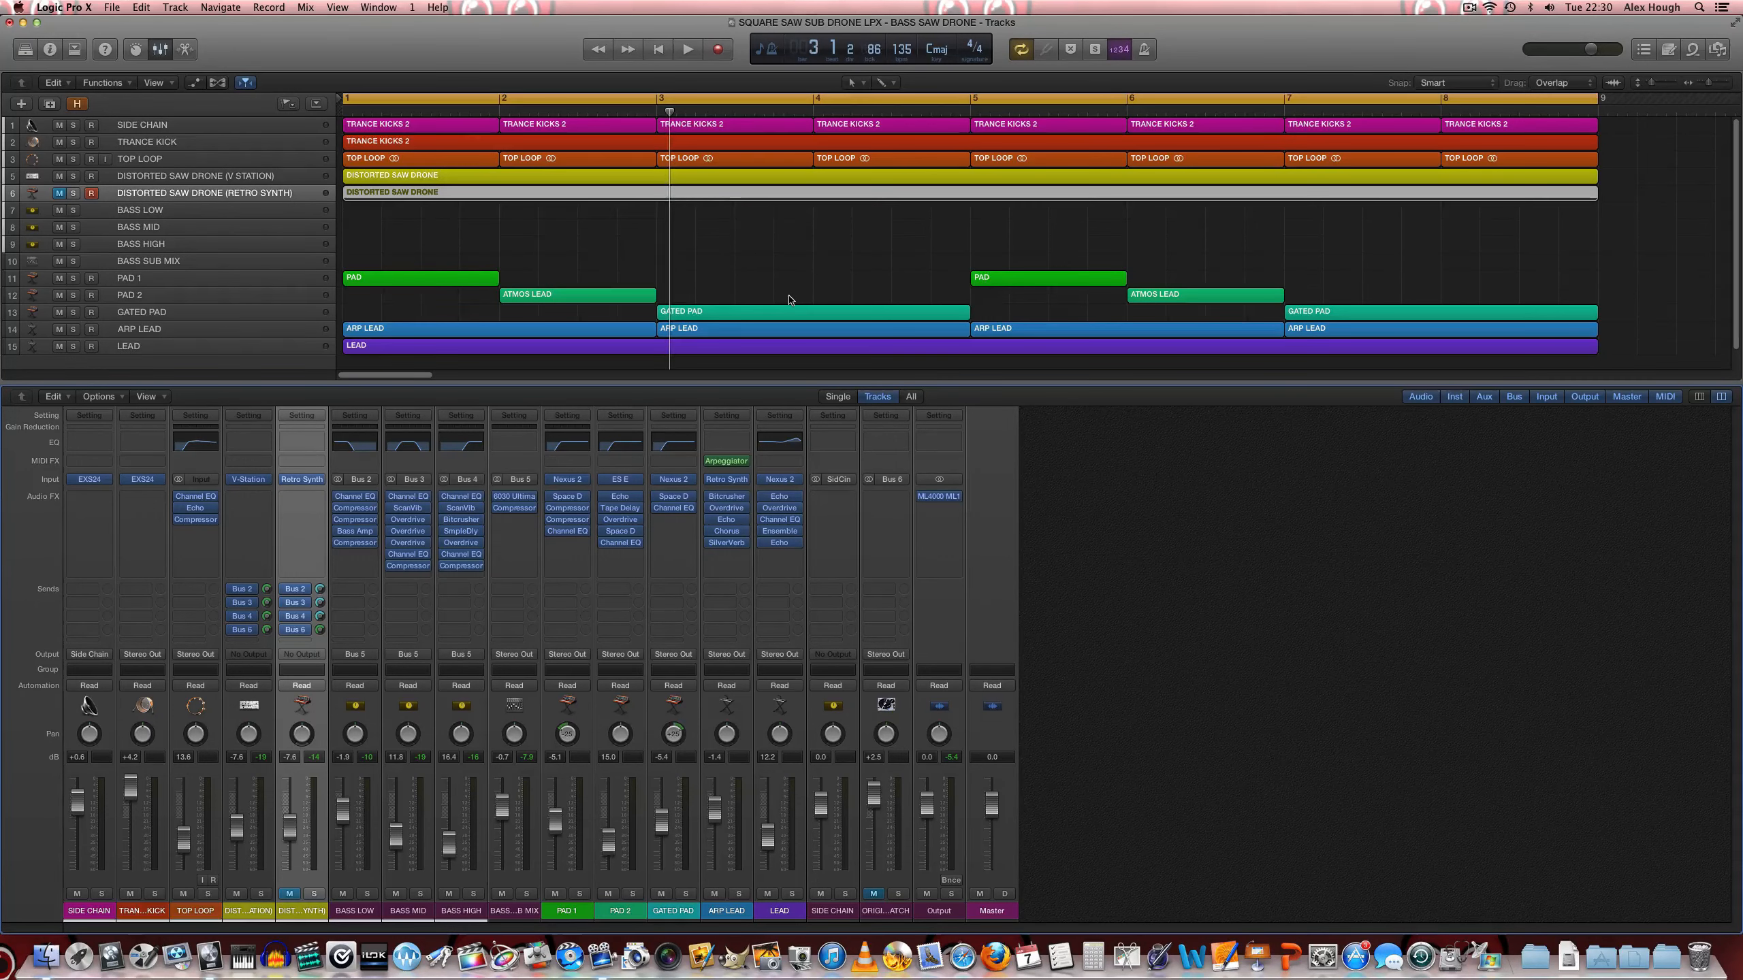
Step: Return the playhead to bar 1, turn off cycle mode and play the full track
{"action": "key", "text": "Return"}
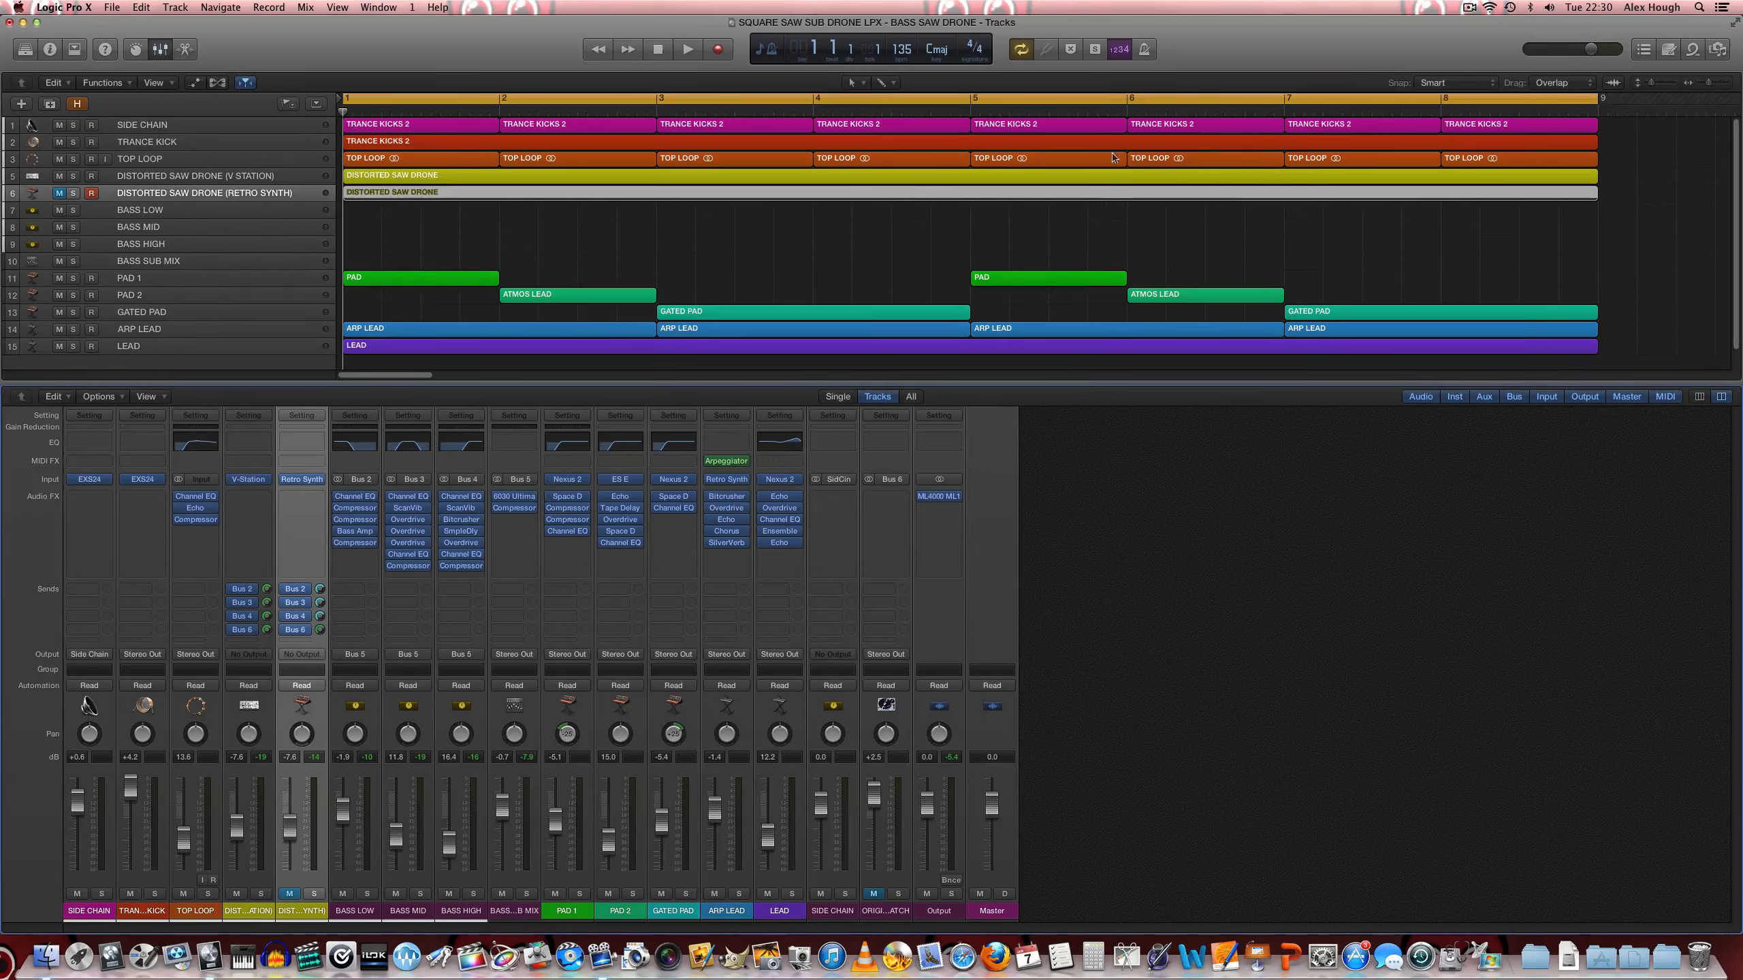
{"action": "left_click", "coordinate": [1104, 98]}
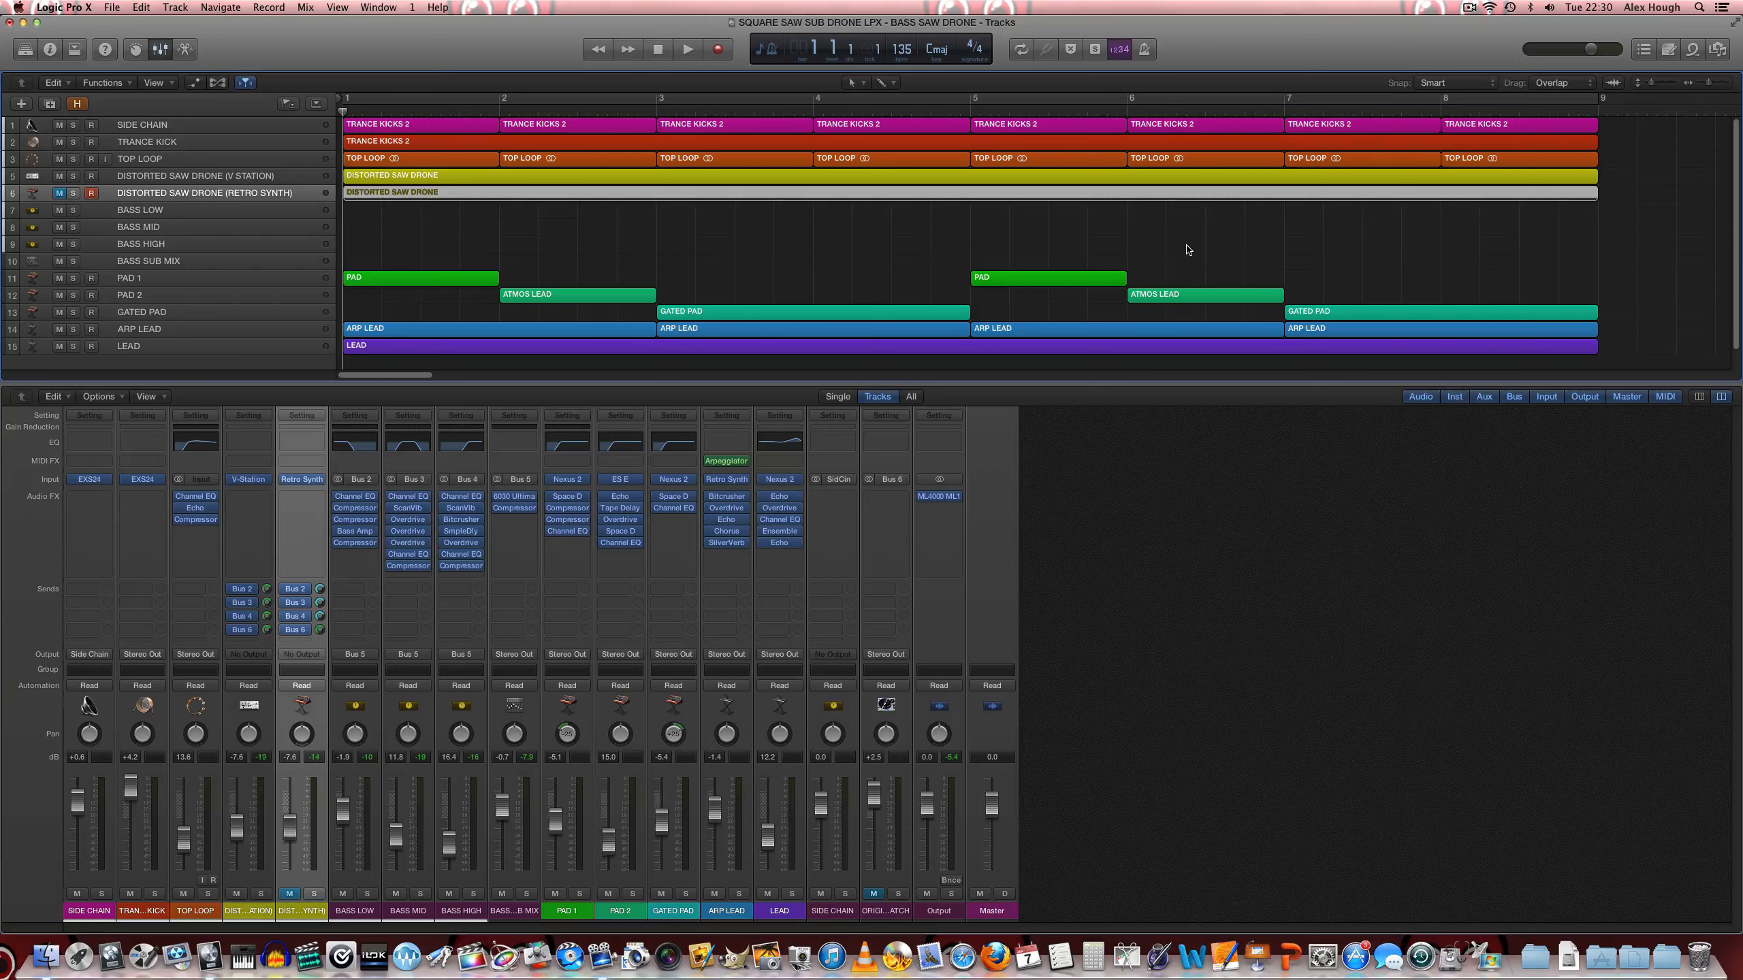
{"action": "key", "text": "space"}
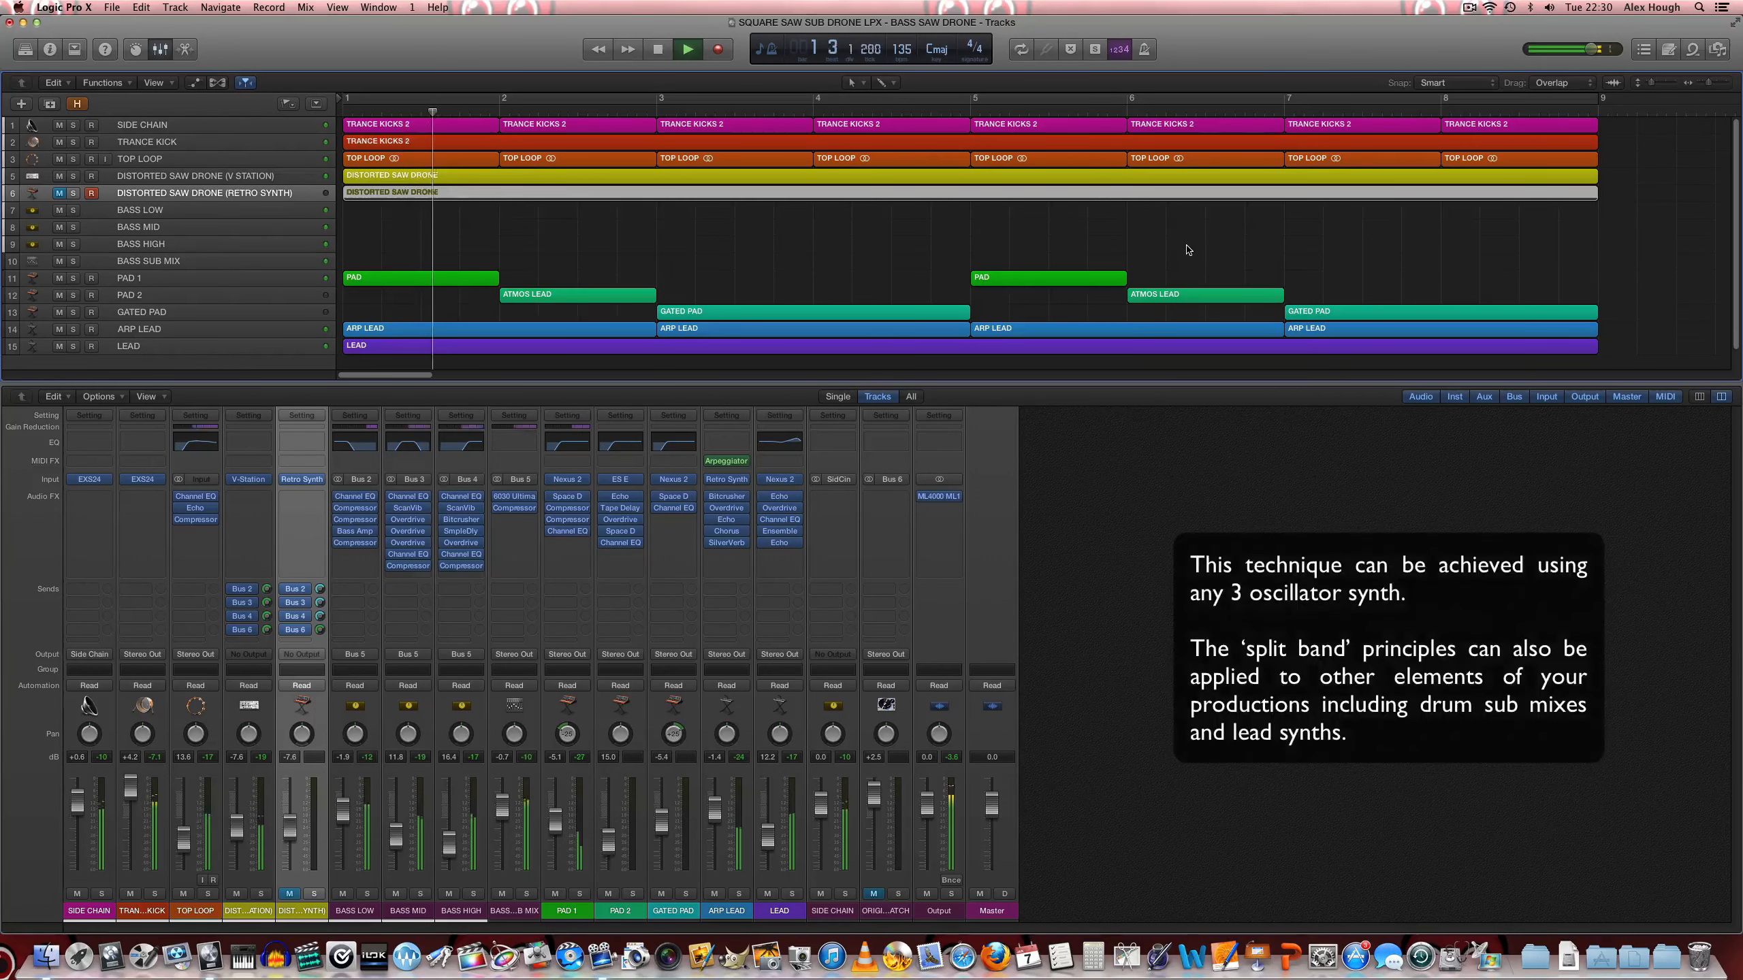